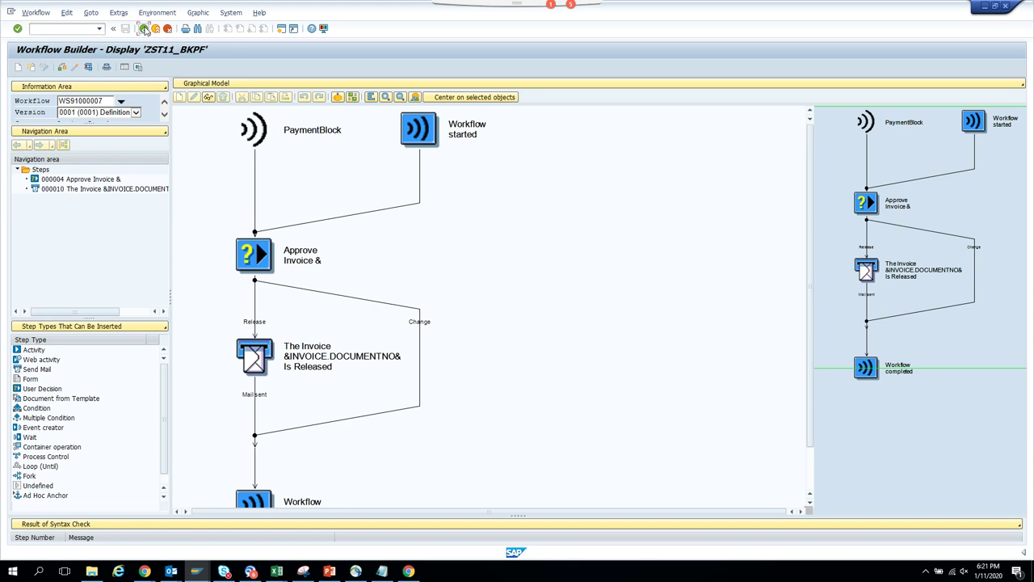
- Leave the workflow builder and open task 91000007 in PFTC task maintenance
{"action": "left_click", "coordinate": [143, 29]}
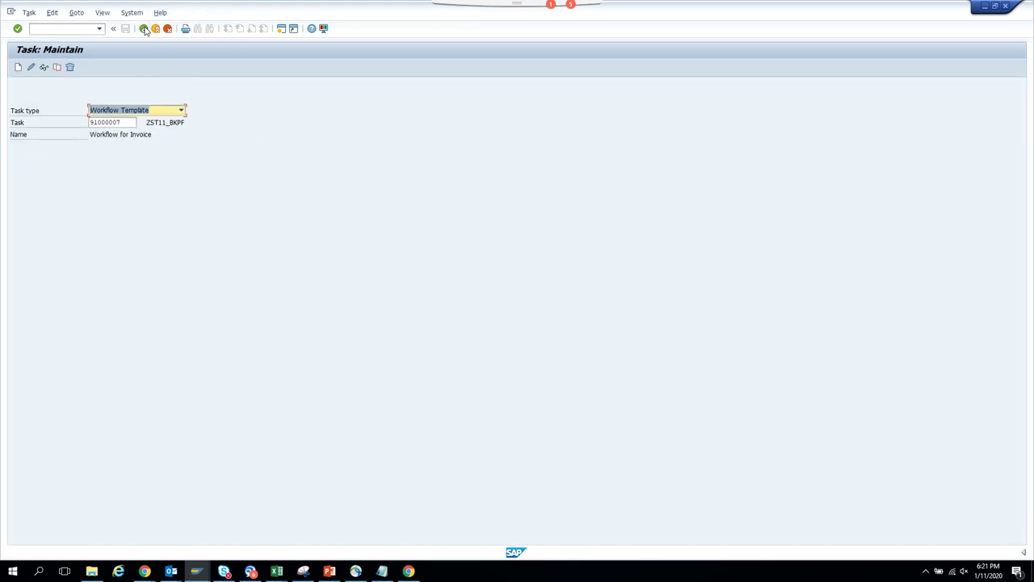
{"action": "left_click", "coordinate": [144, 30]}
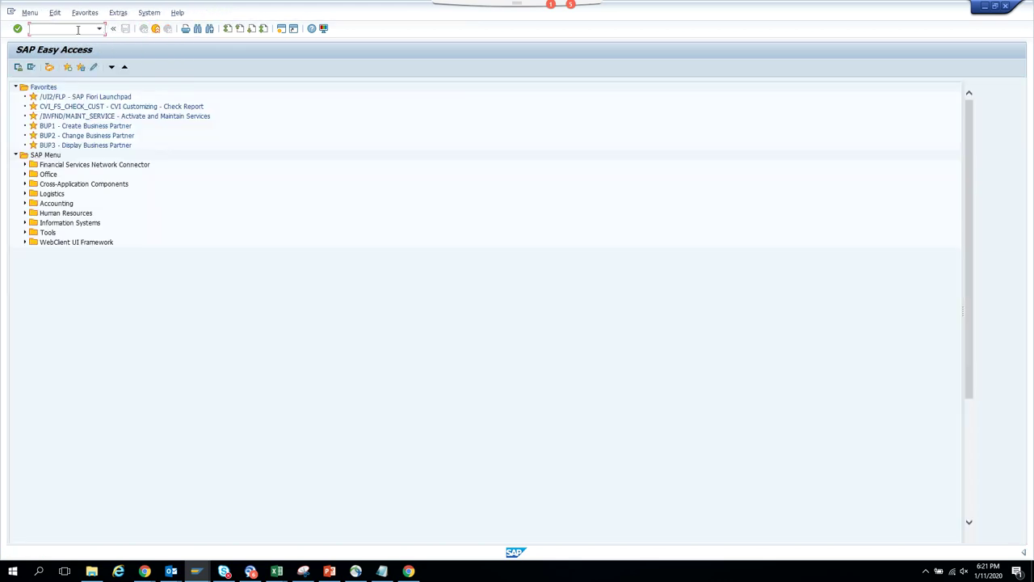
{"action": "type", "text": "/npftc"}
{"action": "key", "text": "Return"}
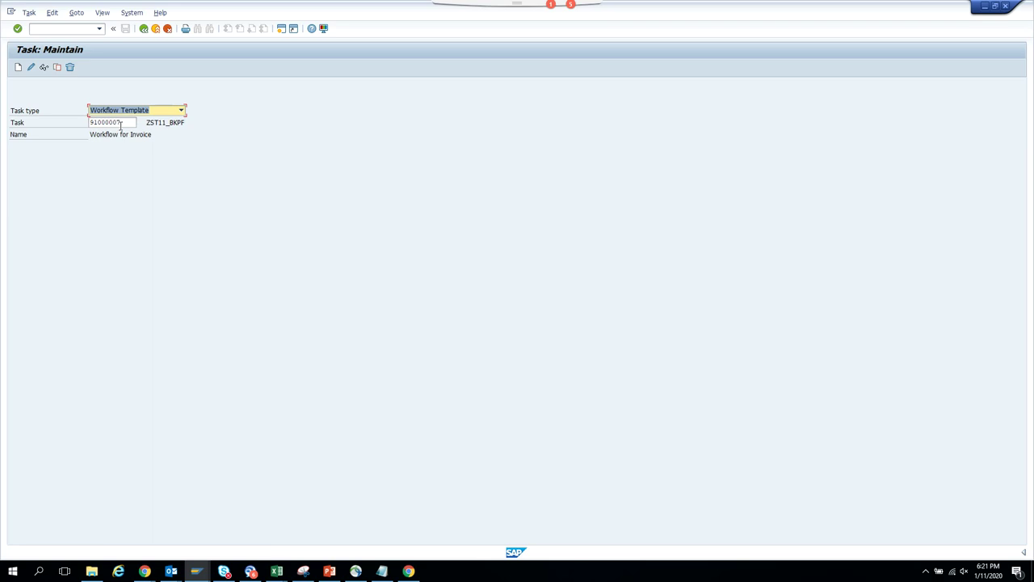
{"action": "left_click_drag", "start_coordinate": [123, 122], "coordinate": [67, 121]}
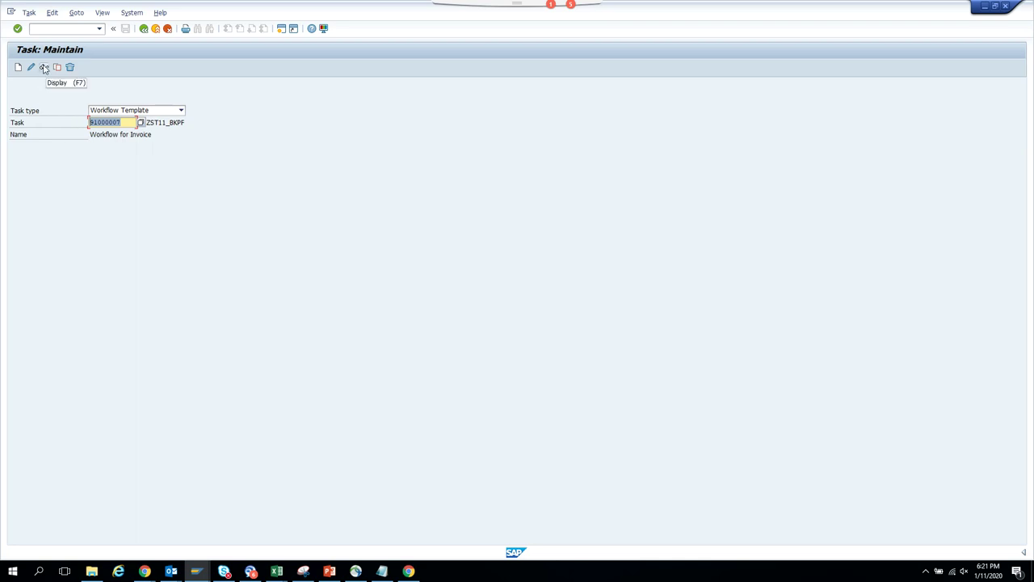
- Start a new session and launch Automatic Workflow Customizing with SWU3
{"action": "left_click", "coordinate": [281, 31]}
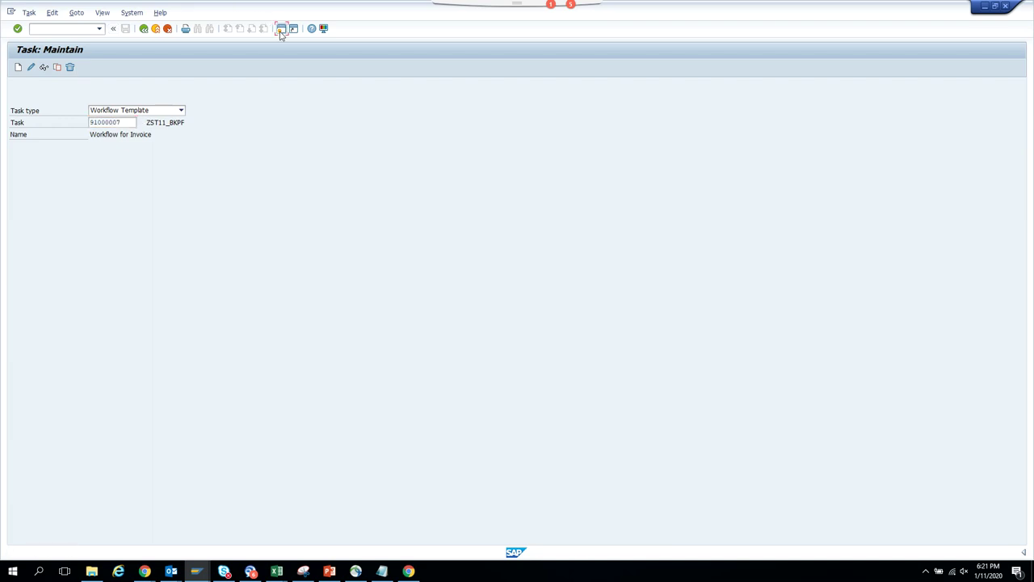
{"action": "key", "text": "F3"}
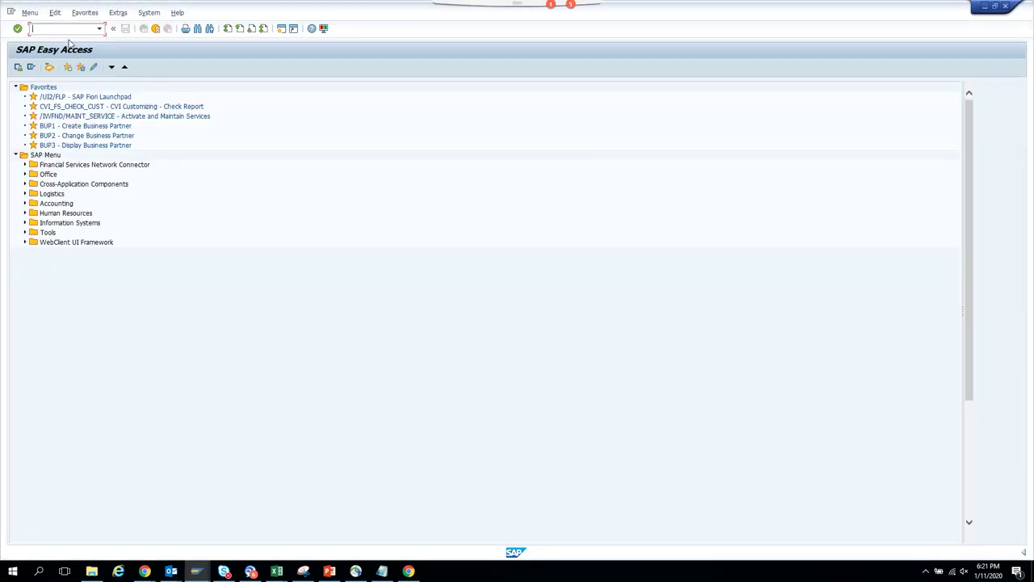
{"action": "type", "text": "swu3"}
{"action": "key", "text": "Return"}
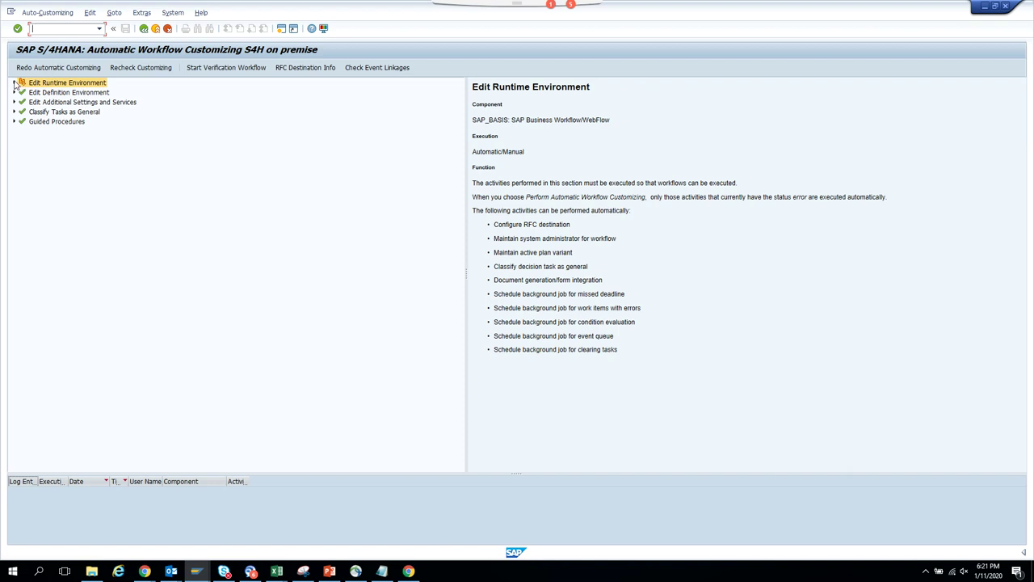
- Expand Edit Runtime Environment and view the deadline monitoring and work-items-with-errors job entries
{"action": "left_click", "coordinate": [13, 83]}
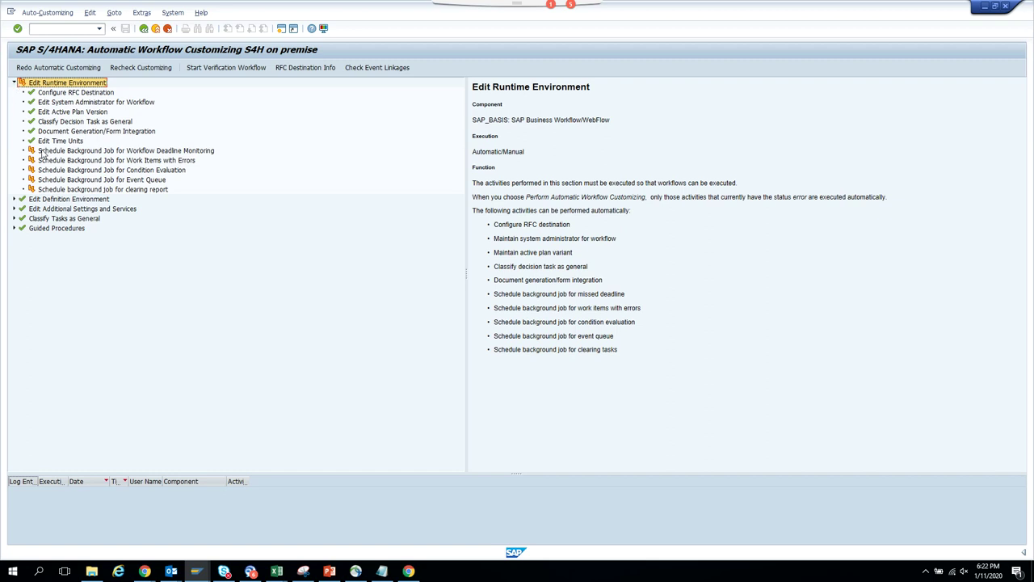
{"action": "left_click", "coordinate": [43, 152]}
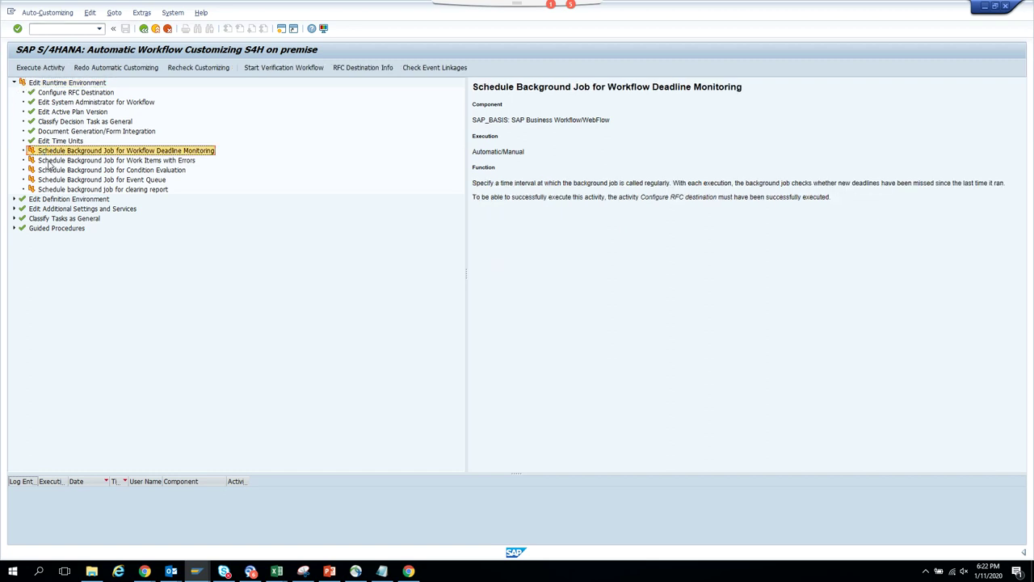
{"action": "left_click", "coordinate": [50, 163]}
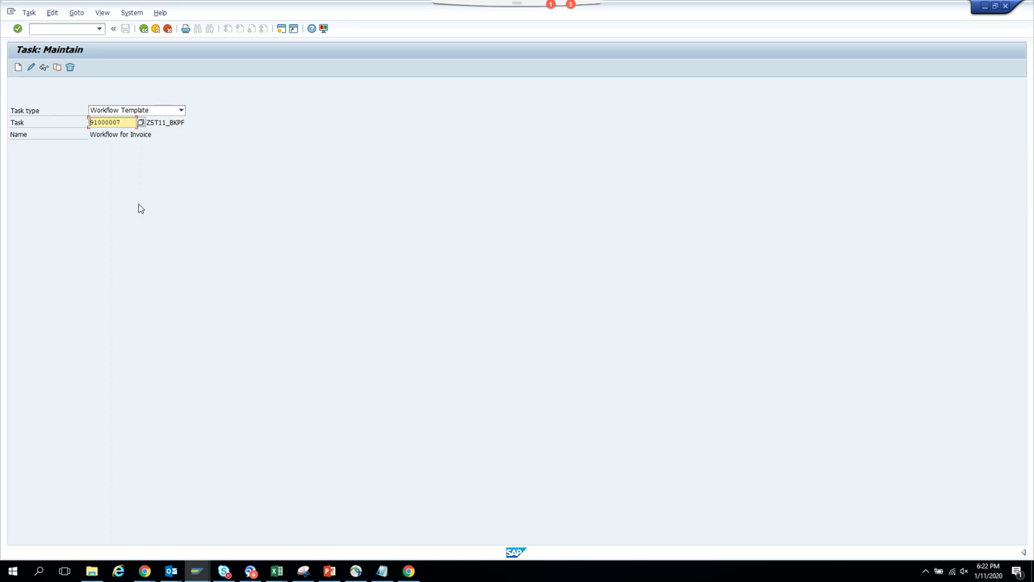
- Display task 91000007's workflow definition in the Workflow Builder, then open another session
{"action": "left_click", "coordinate": [45, 68]}
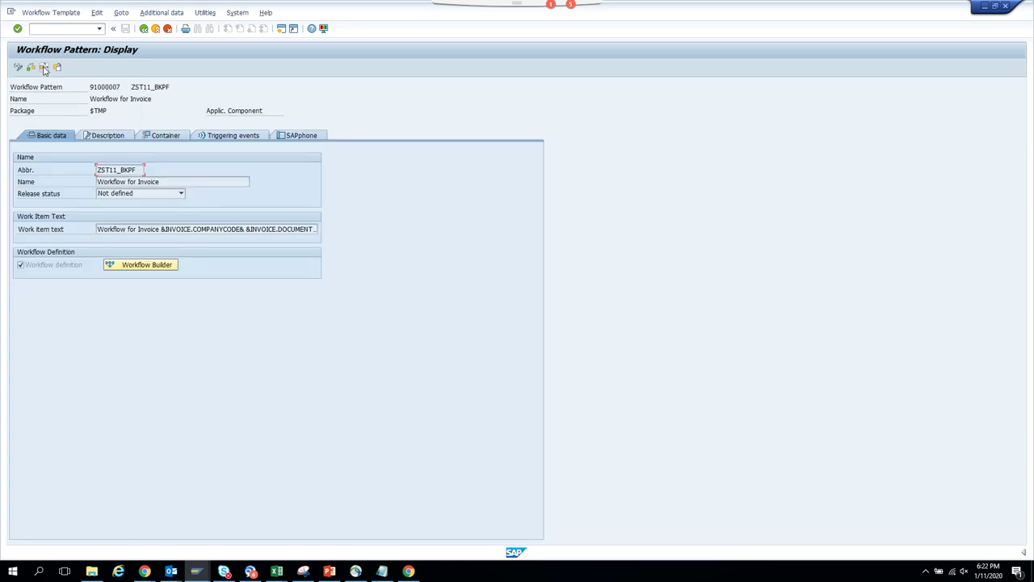
{"action": "left_click", "coordinate": [140, 266]}
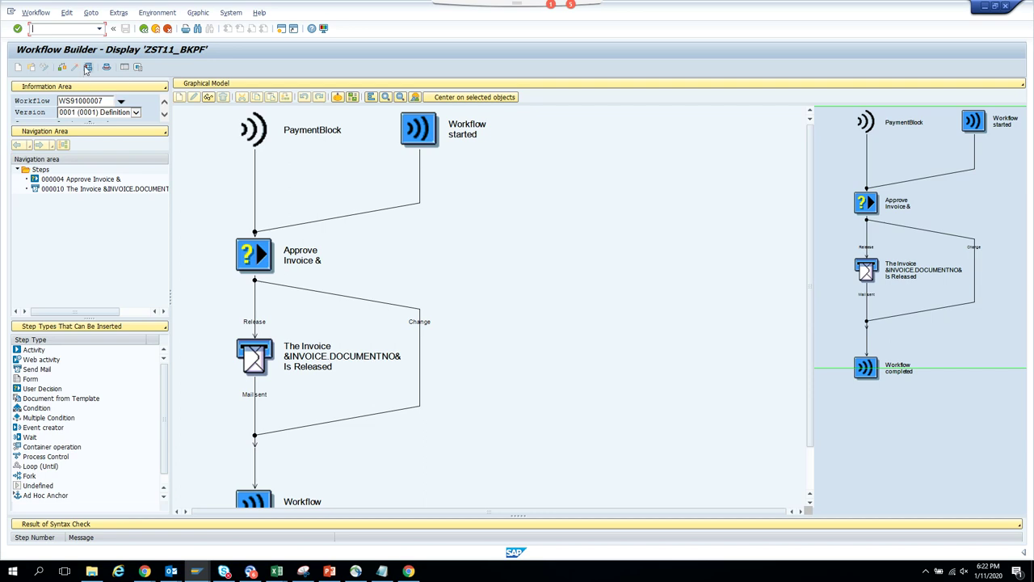
{"action": "left_click", "coordinate": [281, 29]}
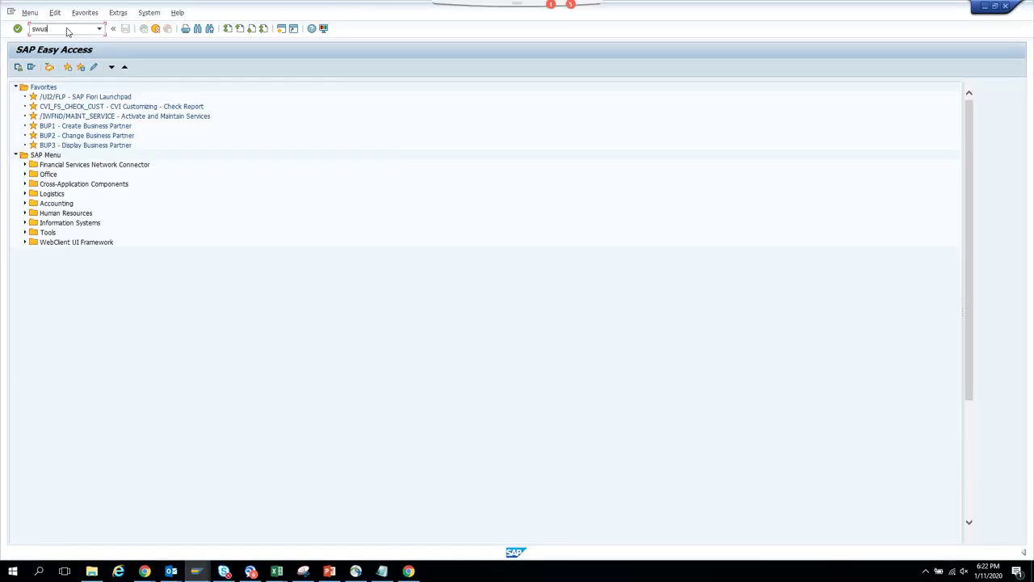
- Start SWUS and load workflow WS91000007, pasted from the Workflow Builder, for testing
{"action": "key", "text": "Return"}
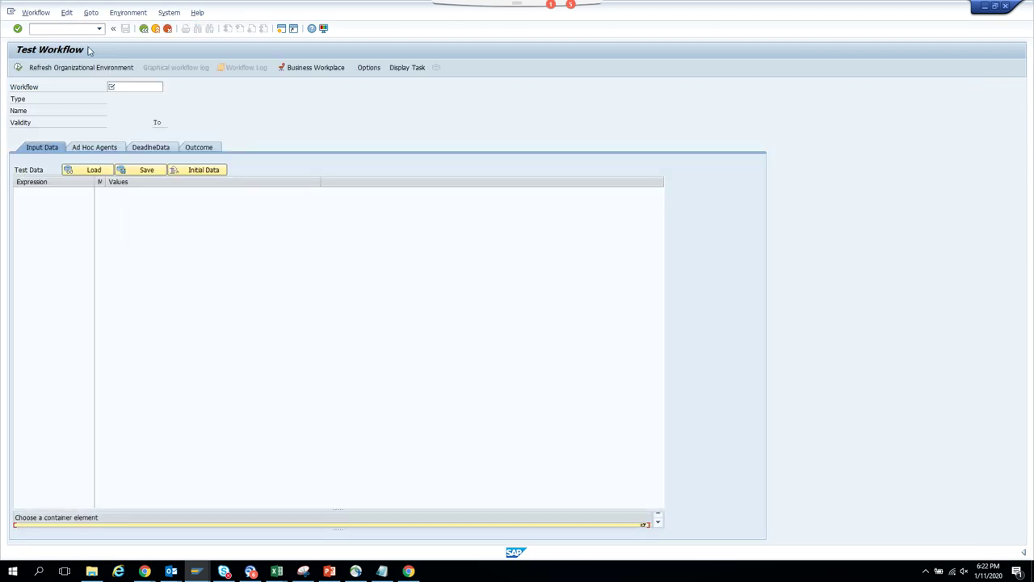
{"action": "left_click", "coordinate": [130, 88]}
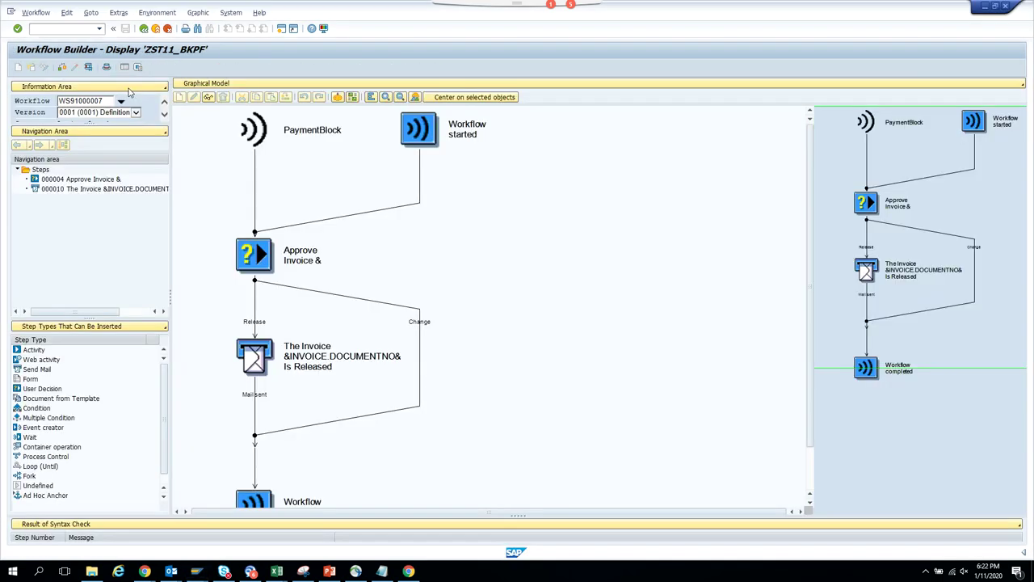
{"action": "left_click_drag", "start_coordinate": [110, 100], "coordinate": [4, 91]}
{"action": "key", "text": "ctrl+c"}
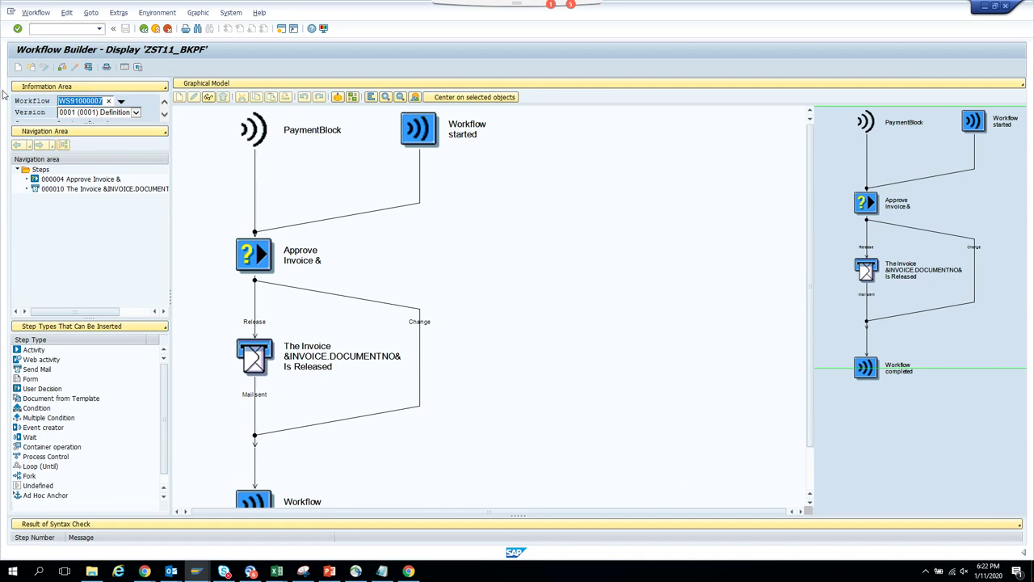
{"action": "key", "text": "alt+Tab"}
{"action": "key", "text": "ctrl+v"}
{"action": "key", "text": "Return"}
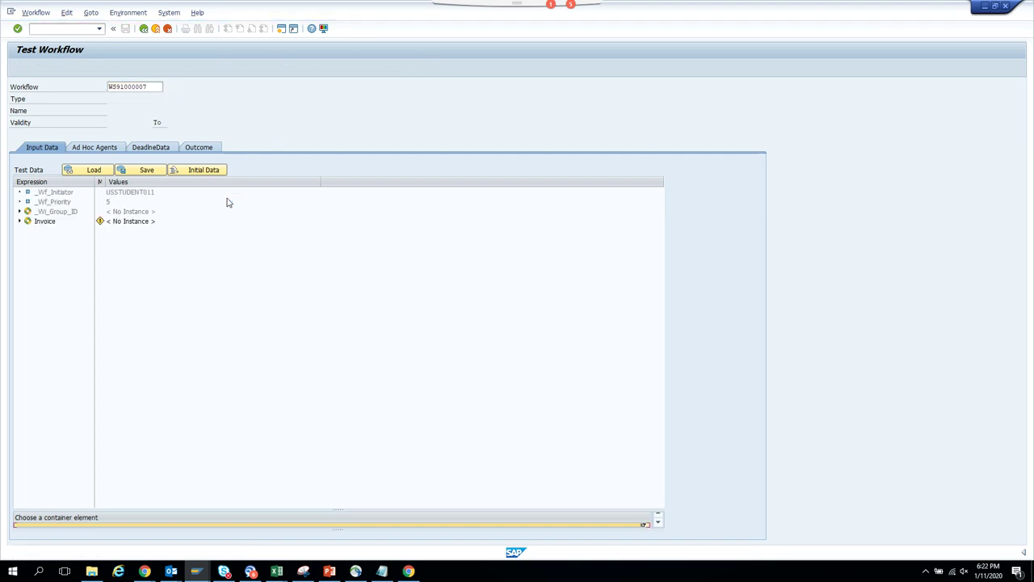
- Run the WS91000007 test, select the Invoice element and its key field, and open another session
{"action": "key", "text": "alt+Tab"}
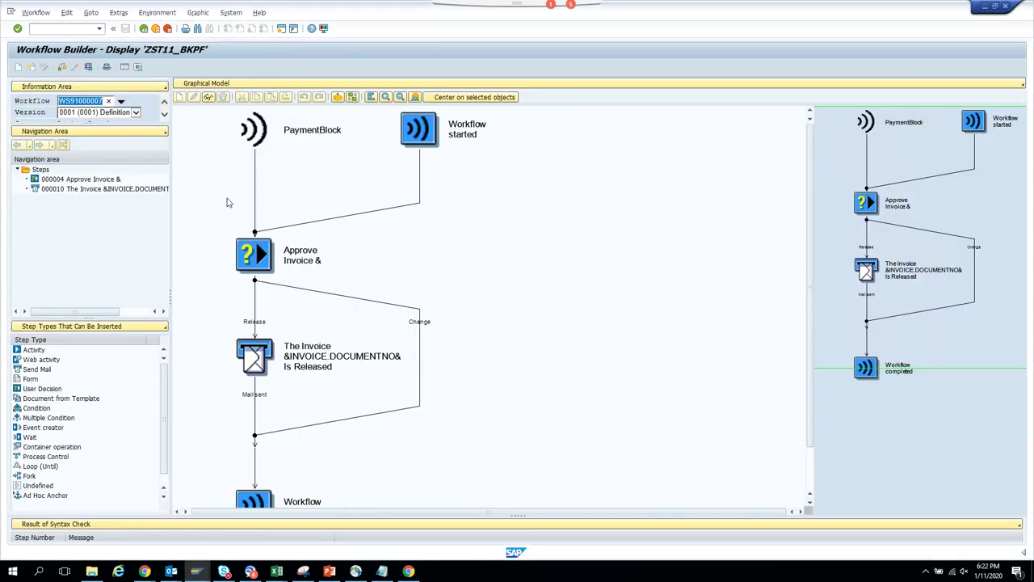
{"action": "left_click", "coordinate": [88, 69]}
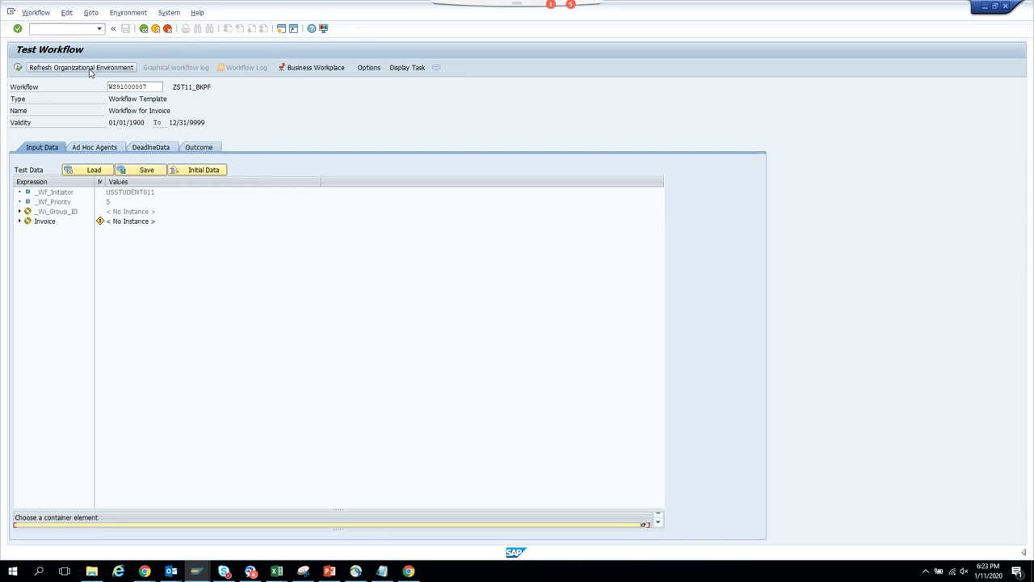
{"action": "left_click", "coordinate": [143, 28]}
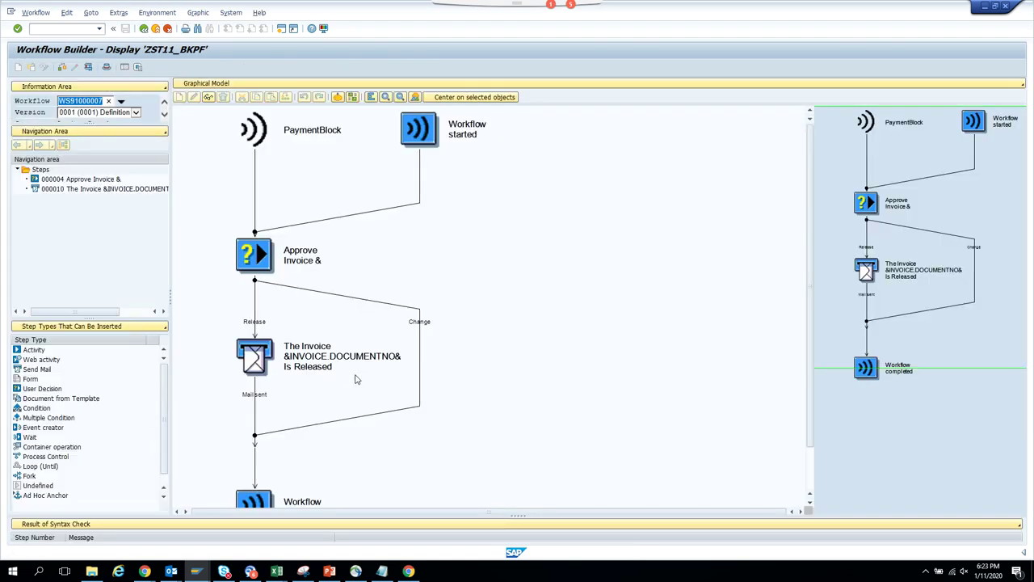
{"action": "key", "text": "F8"}
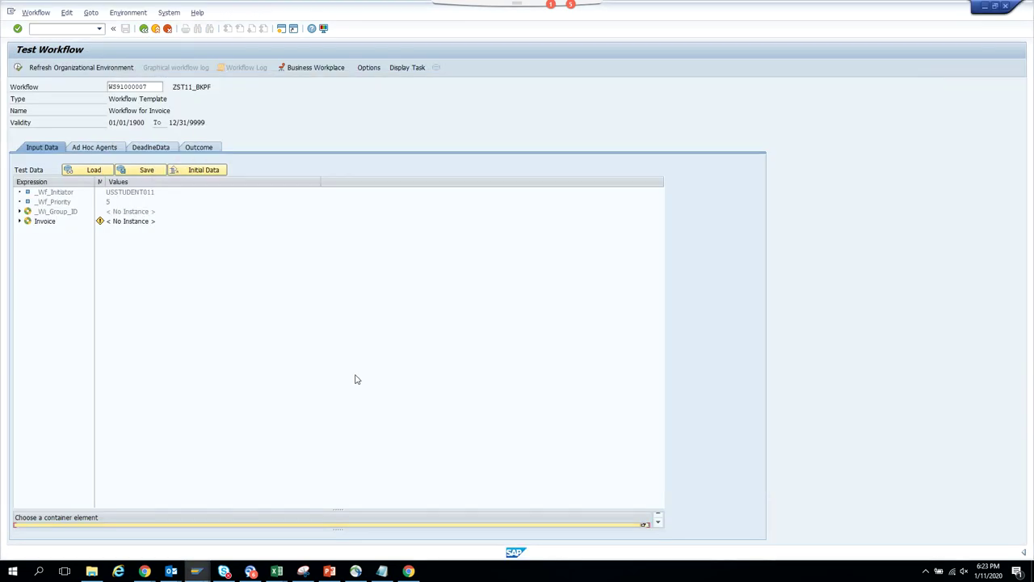
{"action": "left_click", "coordinate": [51, 223]}
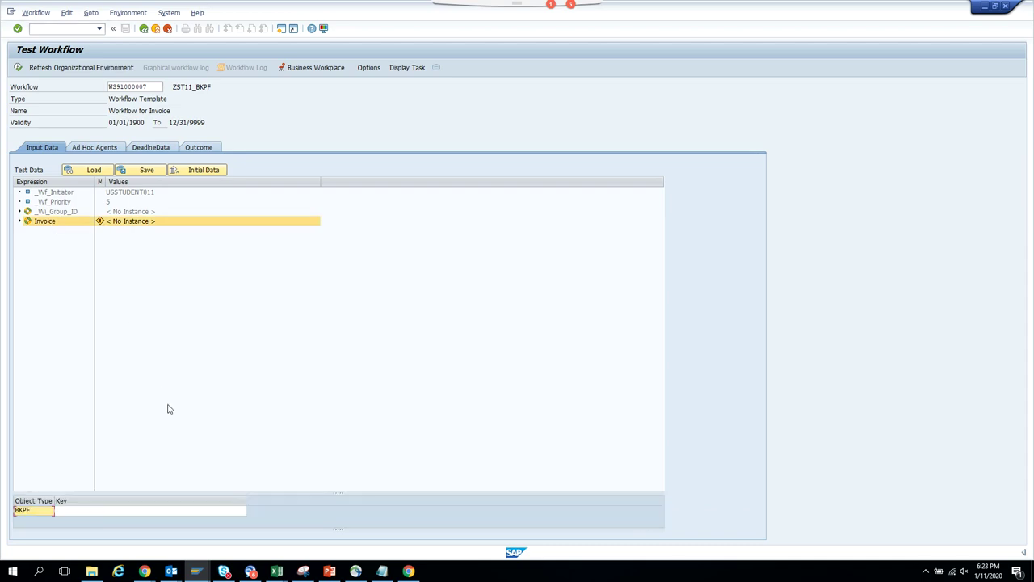
{"action": "left_click", "coordinate": [228, 511]}
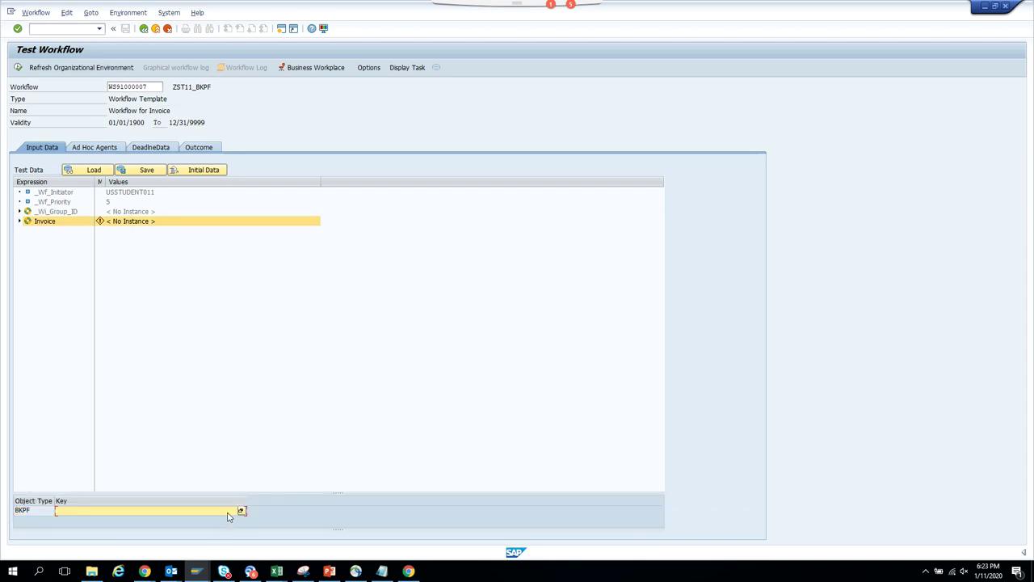
{"action": "left_click", "coordinate": [282, 29]}
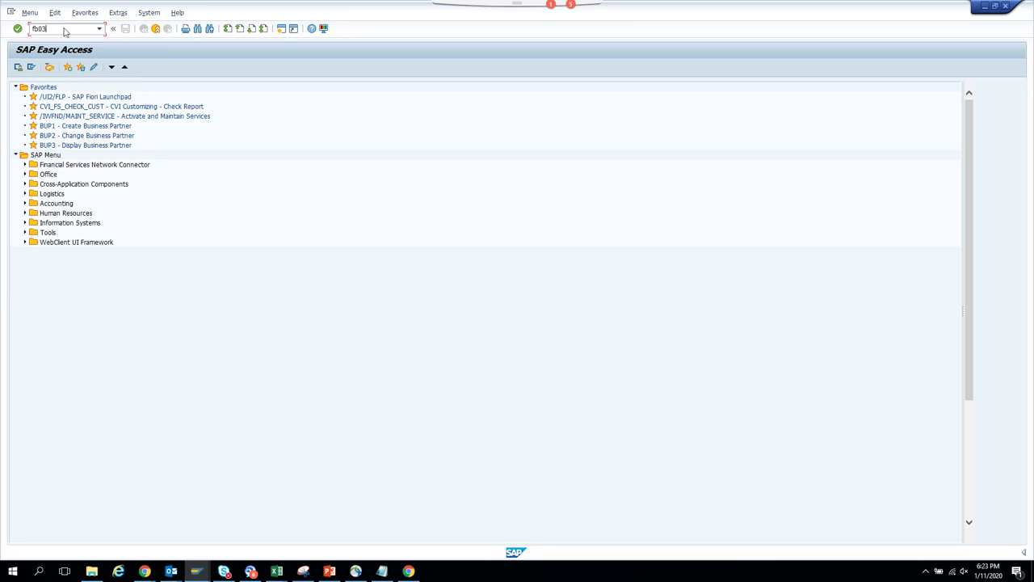
- Open a new GUI window and bring the fresh SAP Easy Access session forward
{"action": "key", "text": "Return"}
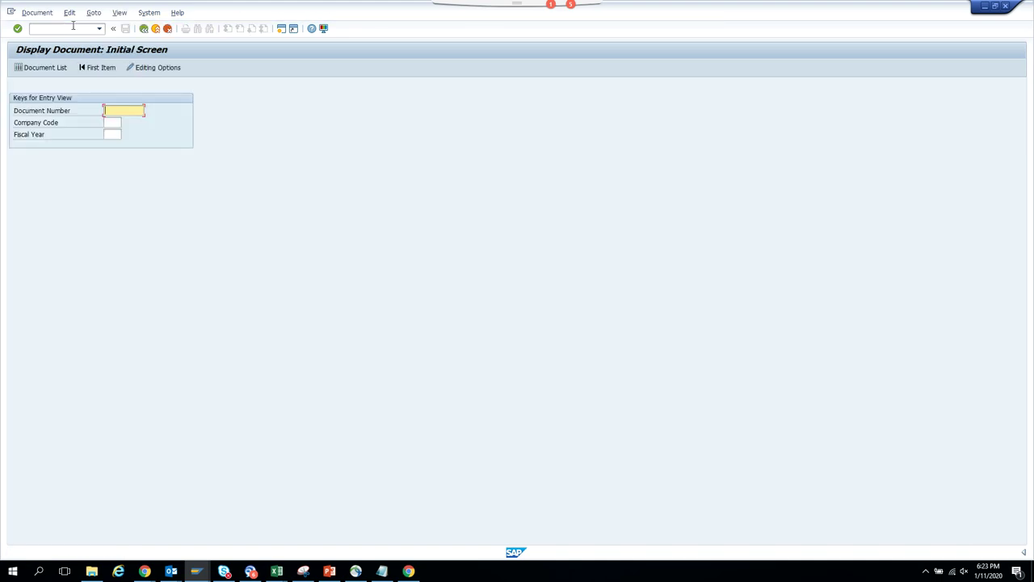
{"action": "left_click", "coordinate": [143, 28]}
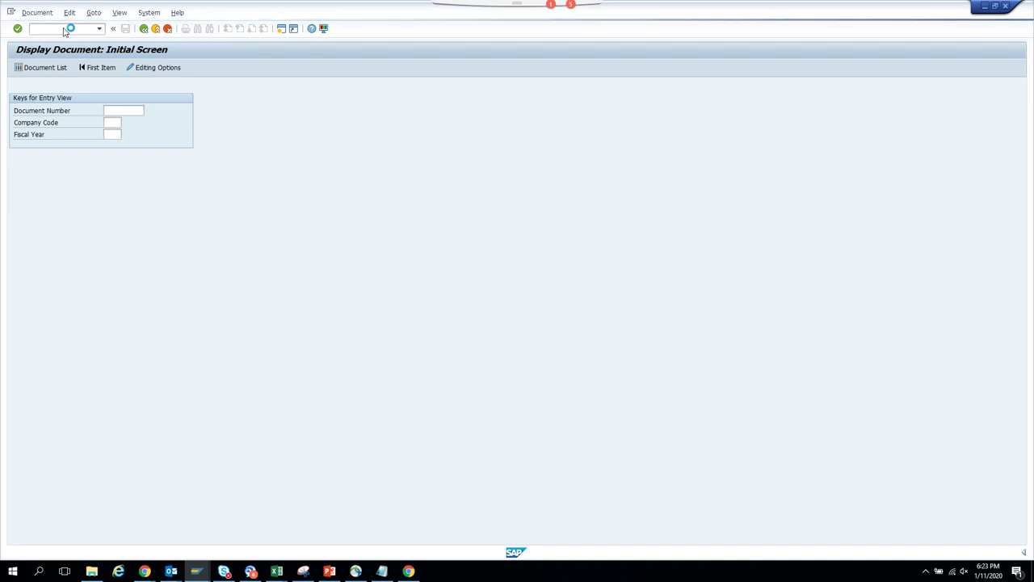
{"action": "left_click", "coordinate": [11, 11]}
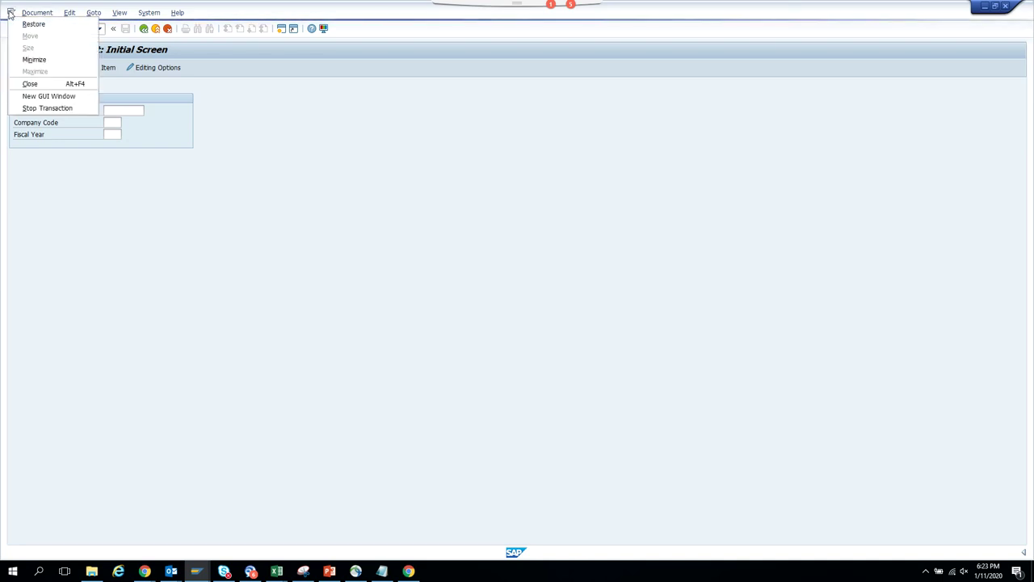
{"action": "left_click", "coordinate": [54, 95]}
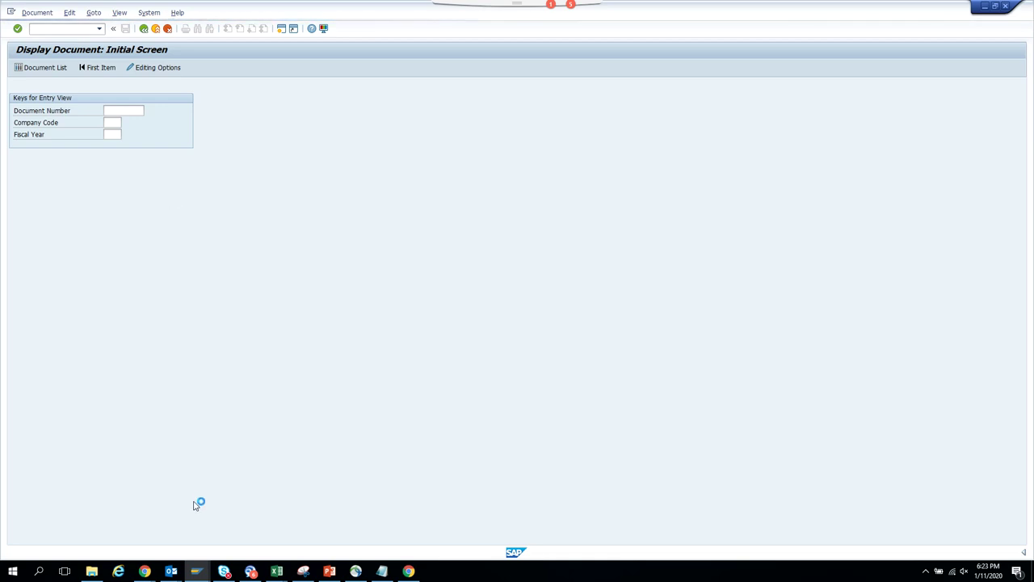
{"action": "mouse_move", "coordinate": [197, 570]}
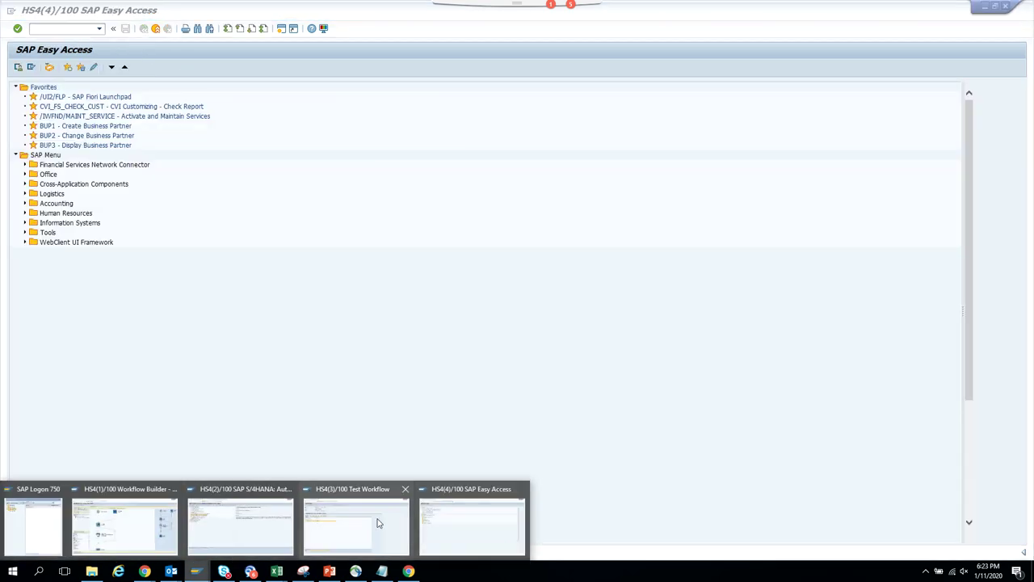
{"action": "left_click", "coordinate": [472, 525]}
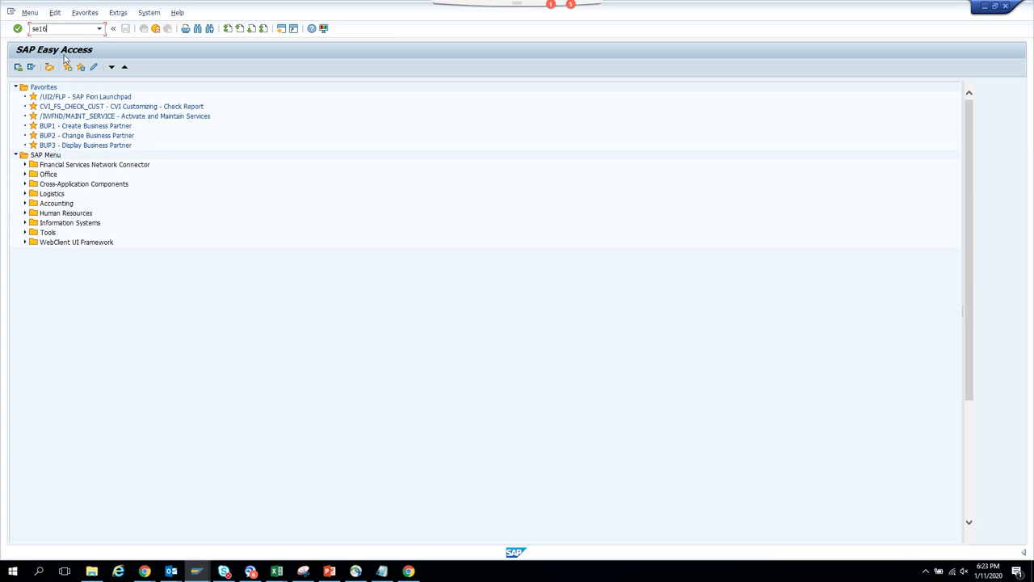
- Browse table EKBE in SE16 filtered to type 2 Invoice Receipt, then return to selection
{"action": "key", "text": "Return"}
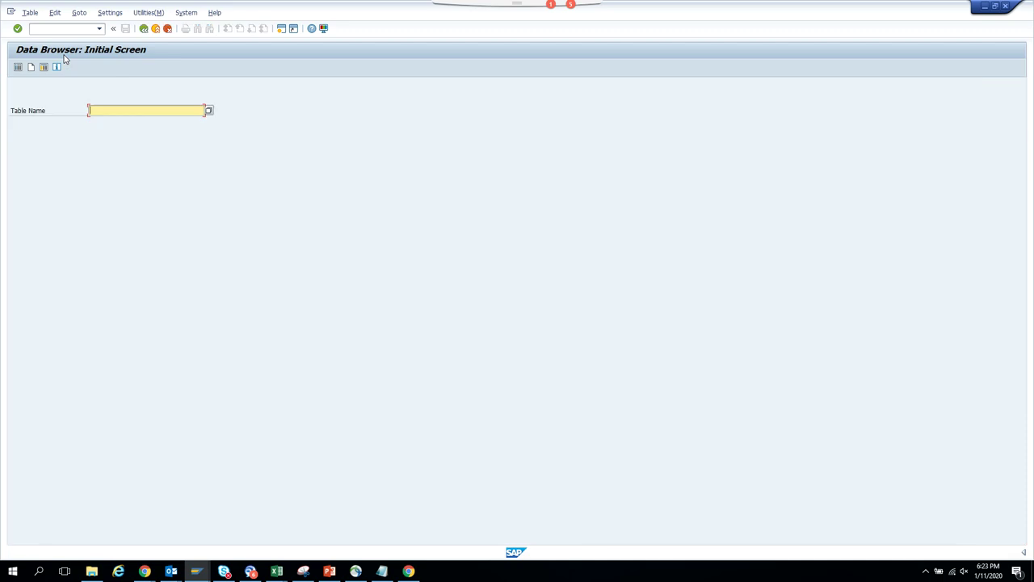
{"action": "type", "text": "ekbe"}
{"action": "key", "text": "Return"}
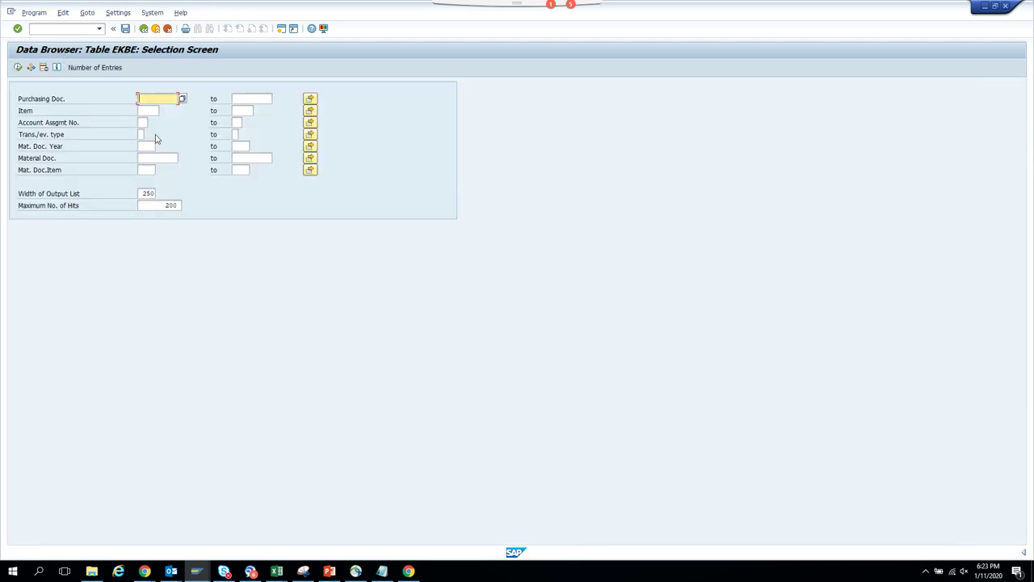
{"action": "left_click", "coordinate": [141, 133]}
{"action": "left_click", "coordinate": [148, 134]}
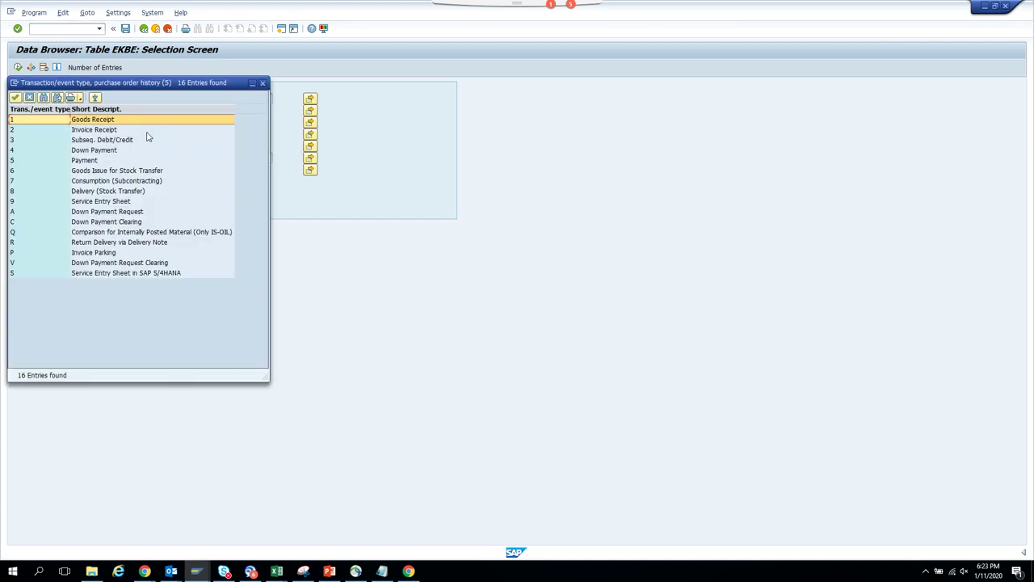
{"action": "double_click", "coordinate": [95, 130]}
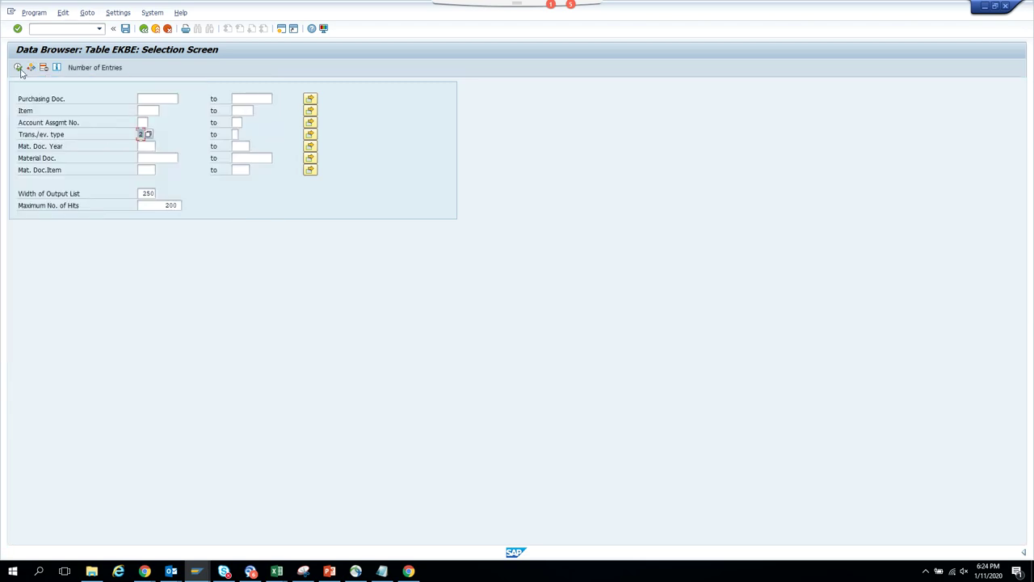
{"action": "left_click", "coordinate": [18, 68]}
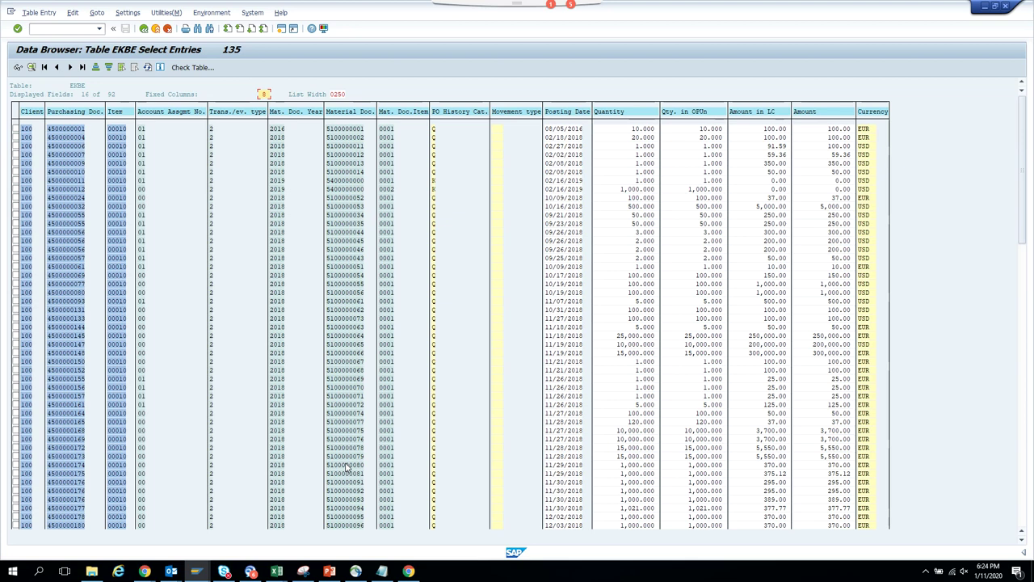
{"action": "left_click", "coordinate": [144, 29]}
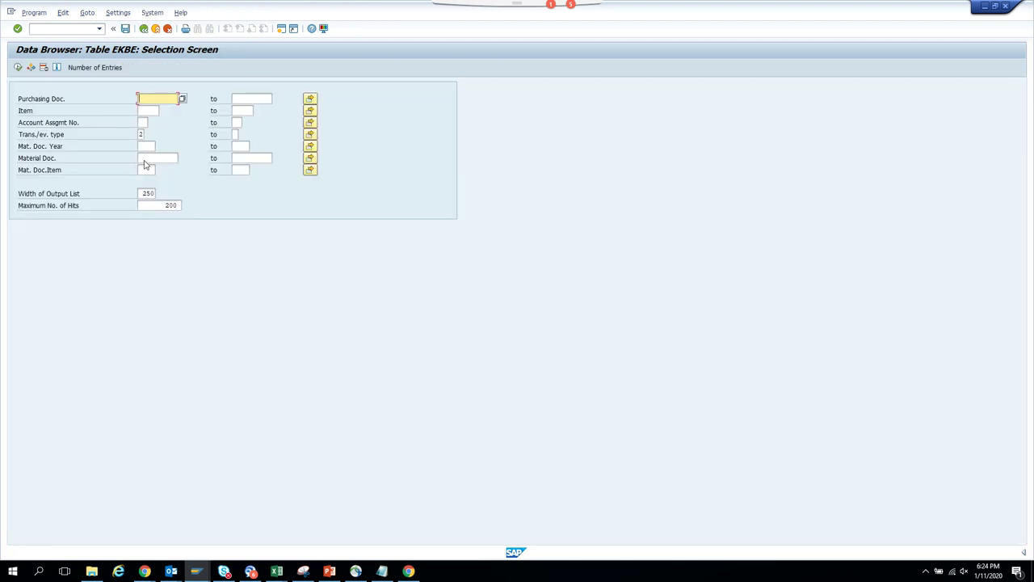
- Set material document year 2019, list type 1 Goods Receipt entries, then return to selection
{"action": "left_click", "coordinate": [145, 147]}
{"action": "left_click", "coordinate": [141, 134]}
{"action": "left_click", "coordinate": [154, 134]}
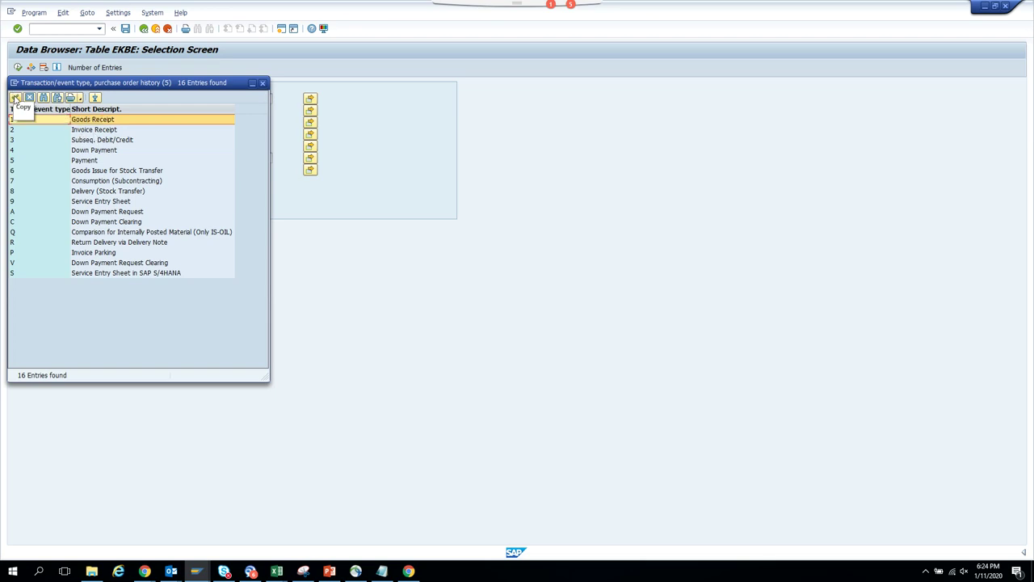
{"action": "left_click", "coordinate": [14, 97]}
{"action": "left_click", "coordinate": [18, 68]}
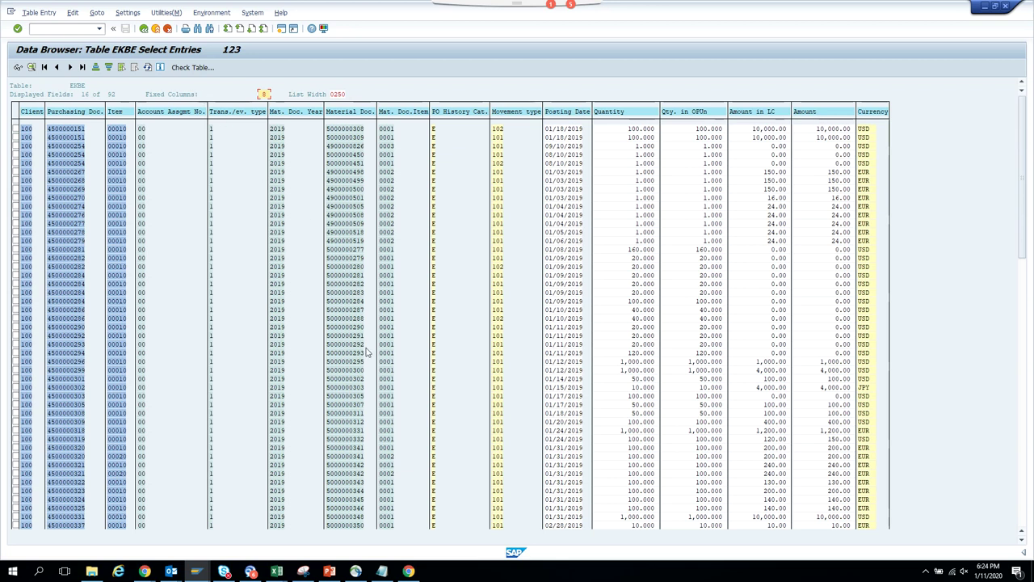
{"action": "scroll", "coordinate": [352, 393], "scroll_direction": "down", "scroll_amount": 15}
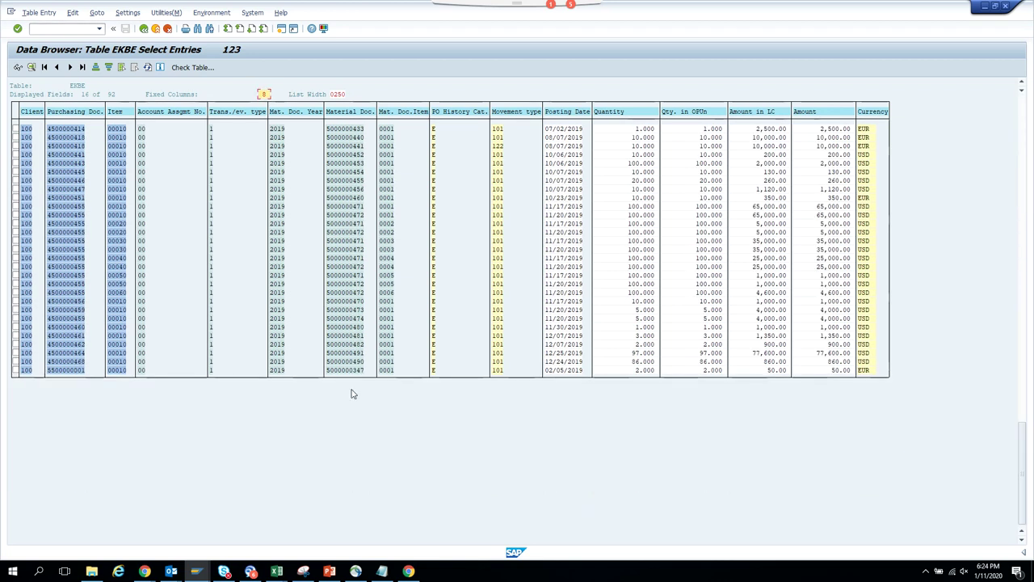
{"action": "scroll", "coordinate": [352, 393], "scroll_direction": "up", "scroll_amount": 10}
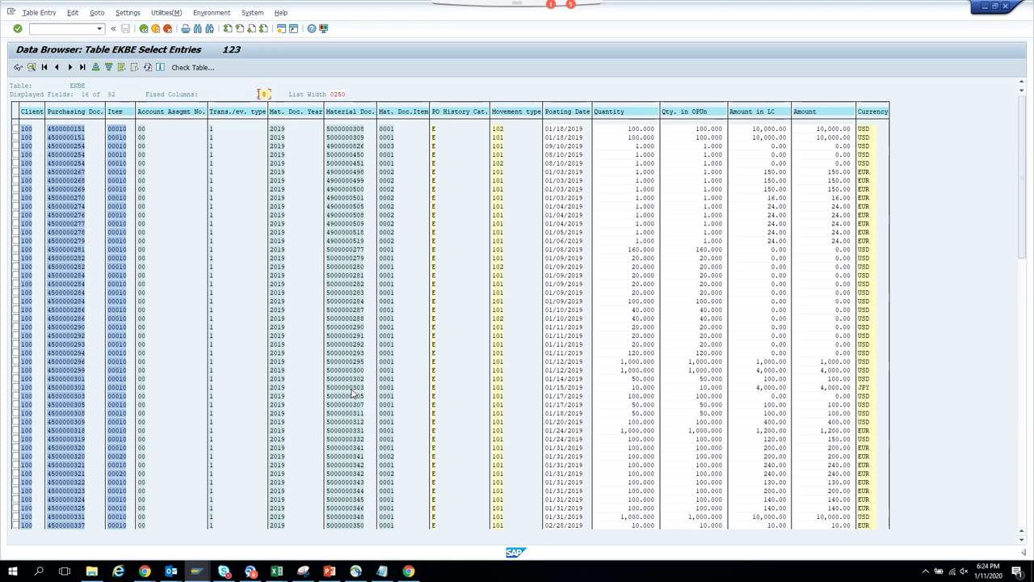
{"action": "left_click", "coordinate": [143, 28]}
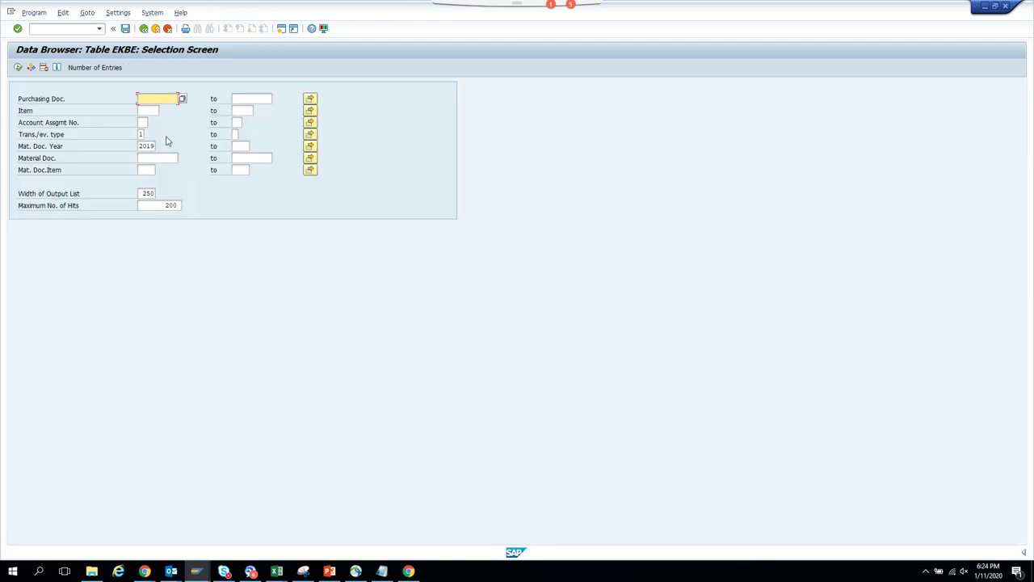
{"action": "left_click", "coordinate": [140, 134]}
{"action": "key", "text": "F8"}
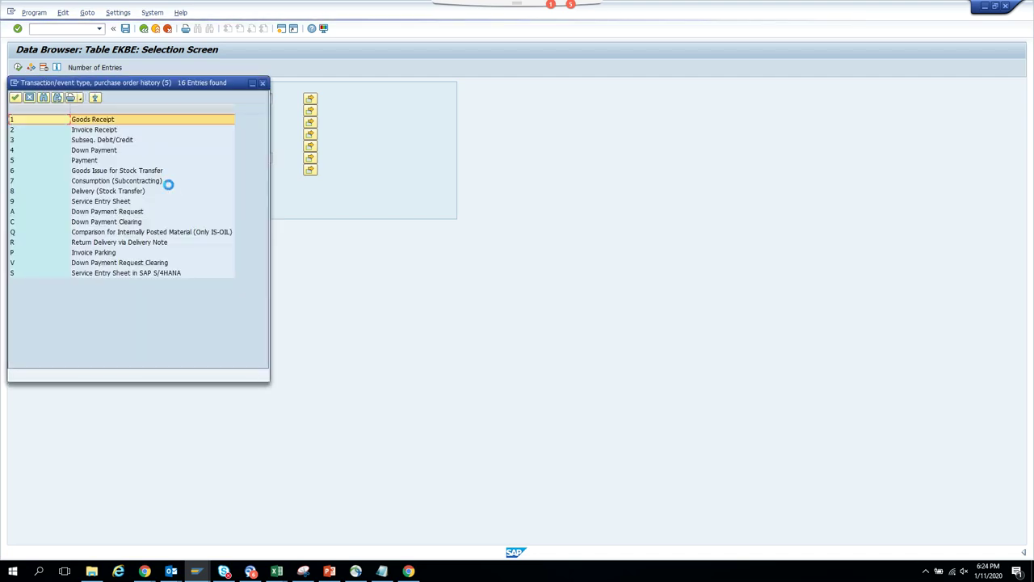
{"action": "left_click", "coordinate": [108, 131]}
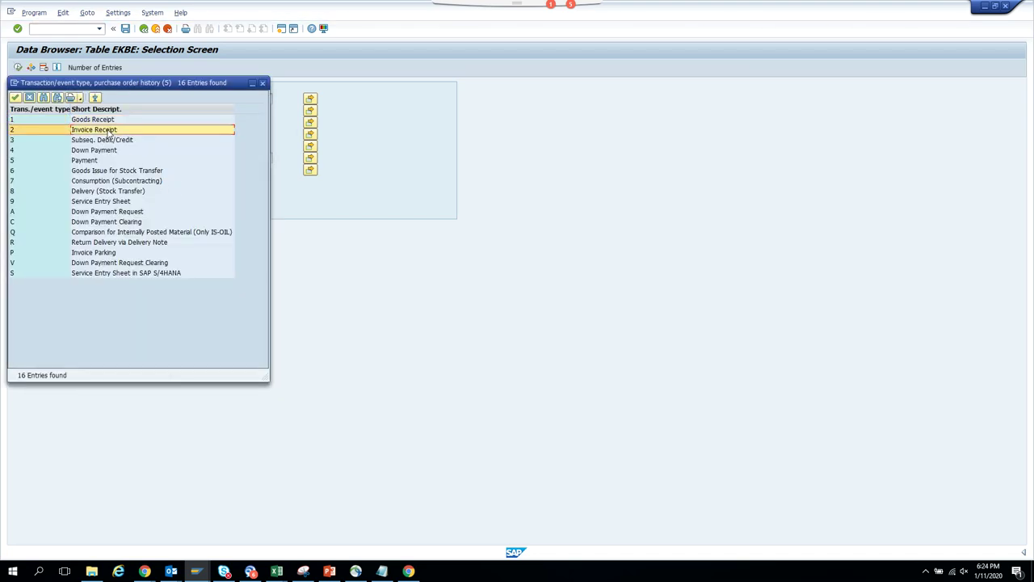
{"action": "double_click", "coordinate": [108, 131]}
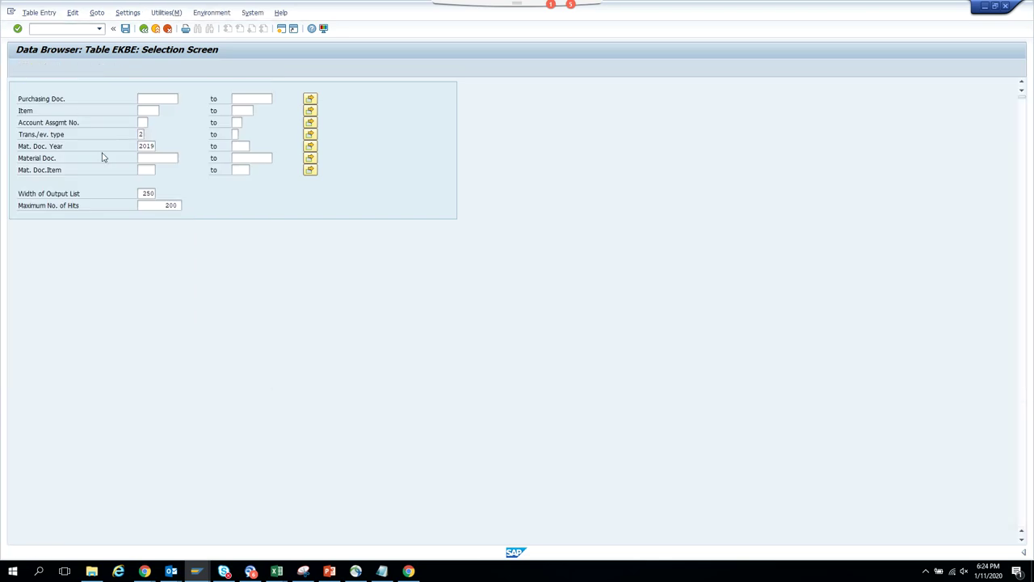
{"action": "key", "text": "F8"}
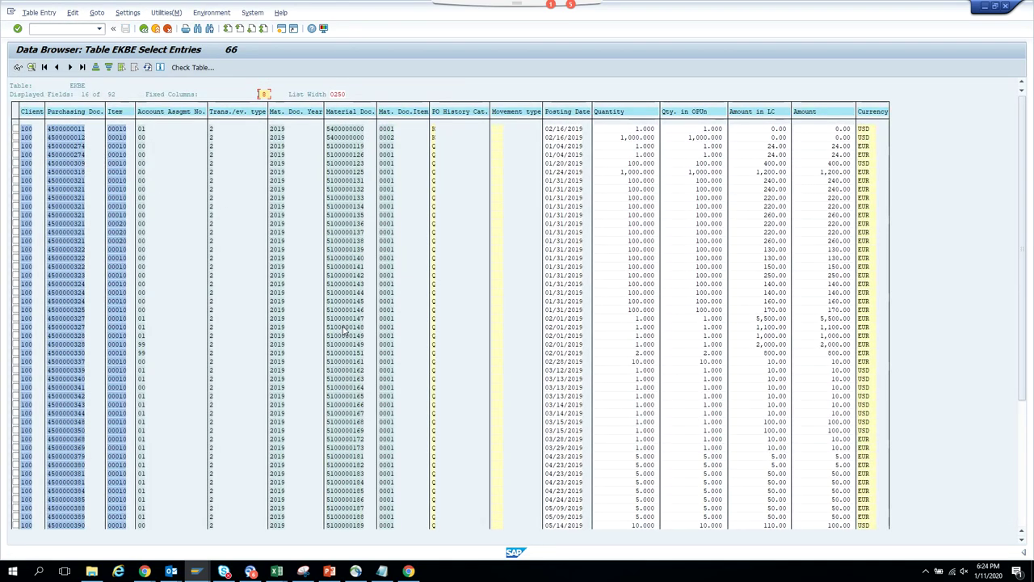
{"action": "double_click", "coordinate": [344, 326]}
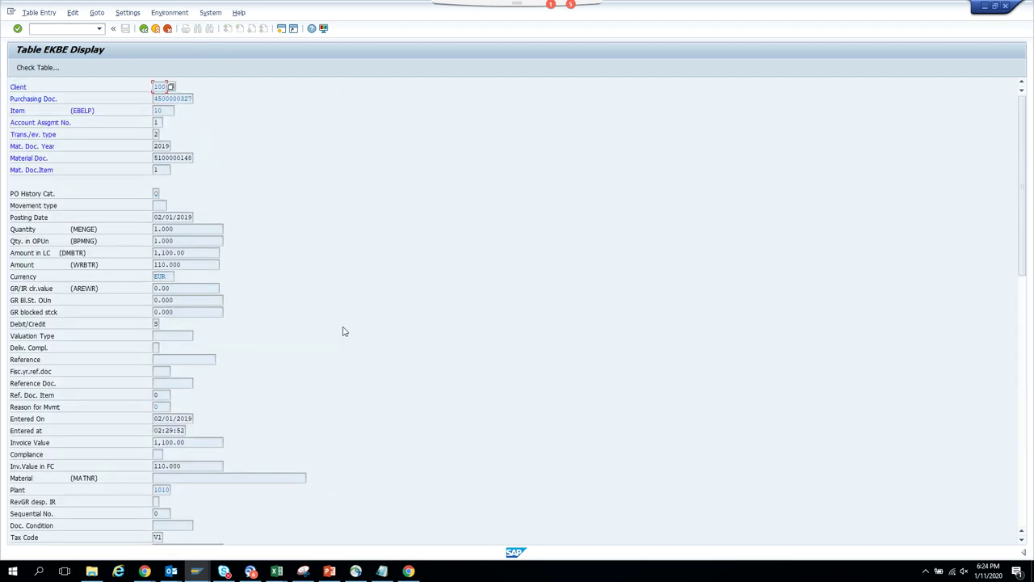
{"action": "left_click_drag", "start_coordinate": [158, 157], "coordinate": [270, 162]}
{"action": "key", "text": "ctrl+c"}
{"action": "key", "text": "alt+Tab"}
{"action": "key", "text": "alt+Tab"}
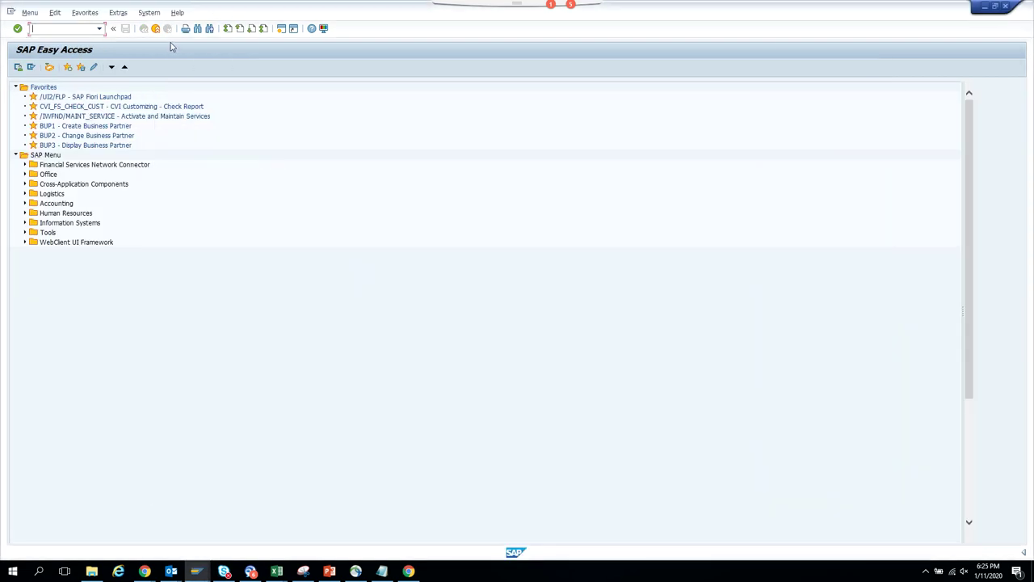
{"action": "type", "text": "mir4"}
{"action": "key", "text": "Return"}
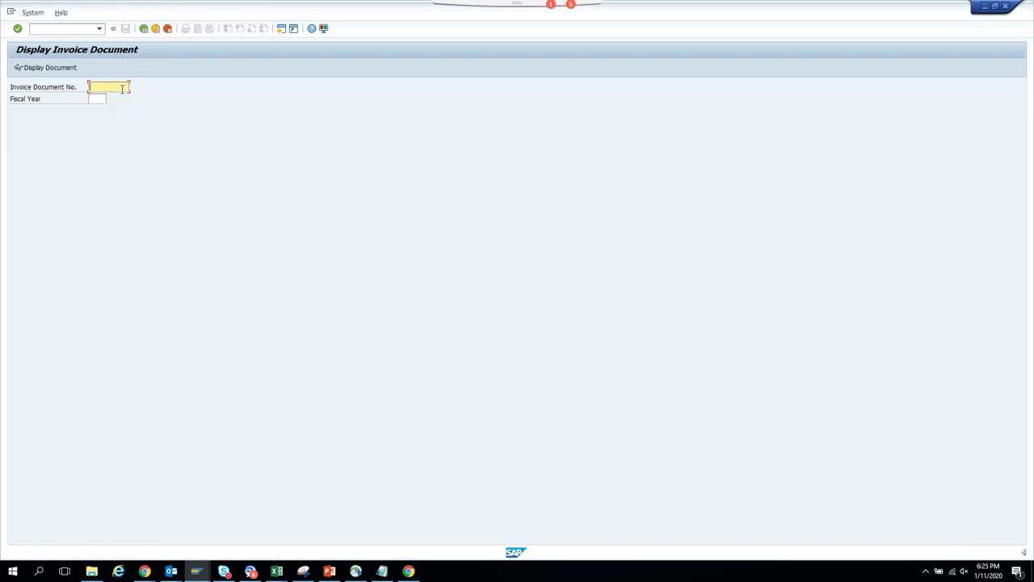
{"action": "key", "text": "ctrl+v"}
{"action": "key", "text": "Return"}
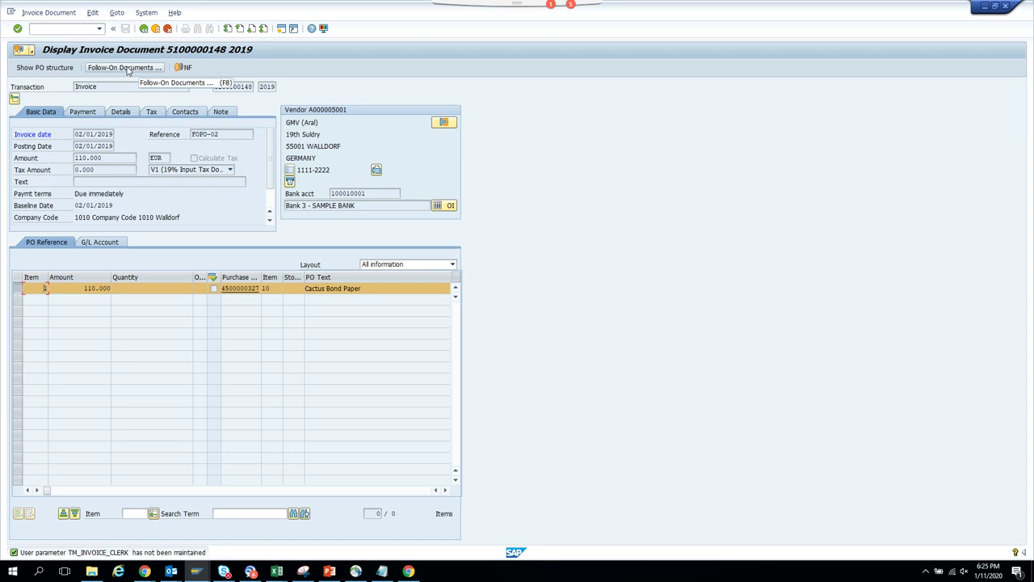
{"action": "left_click", "coordinate": [127, 68]}
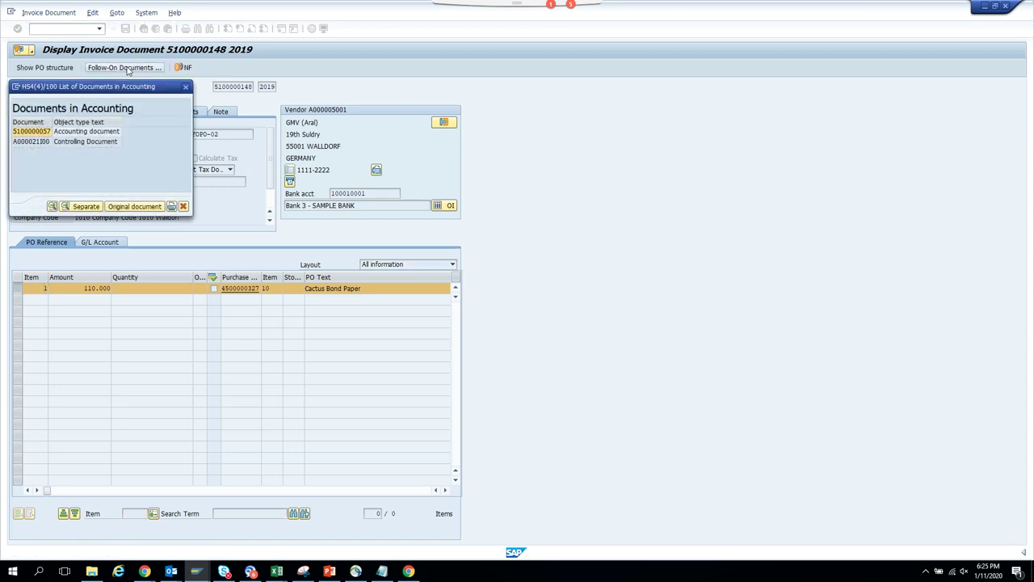
{"action": "double_click", "coordinate": [89, 132]}
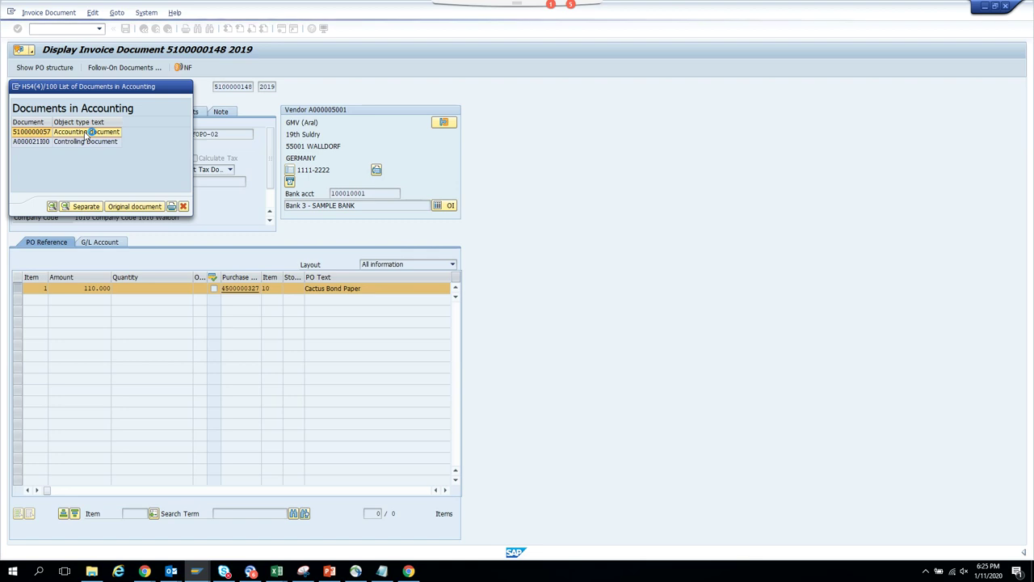
{"action": "double_click", "coordinate": [91, 183]}
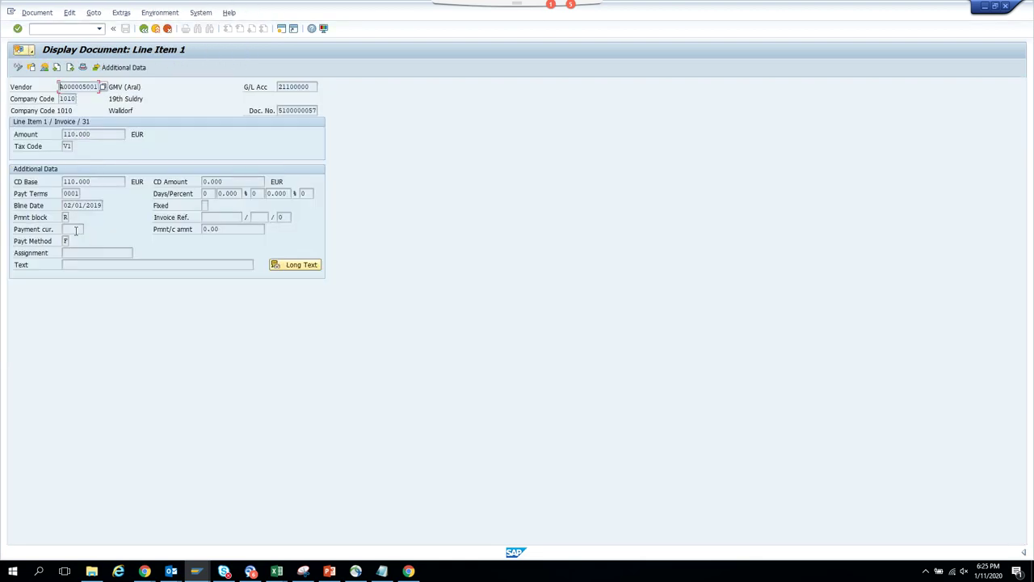
{"action": "left_click", "coordinate": [65, 242]}
{"action": "left_click", "coordinate": [143, 29]}
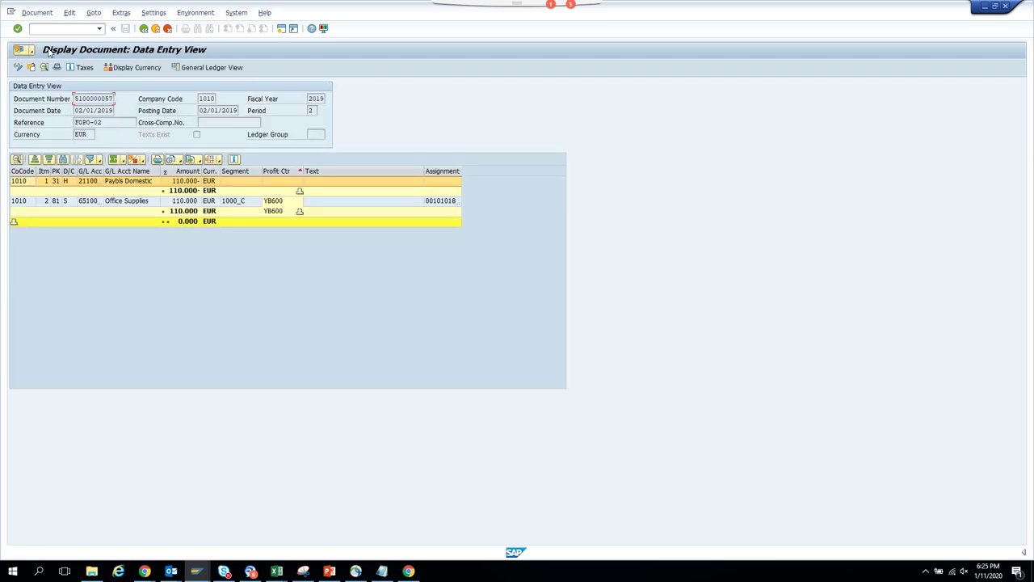
{"action": "left_click", "coordinate": [33, 50]}
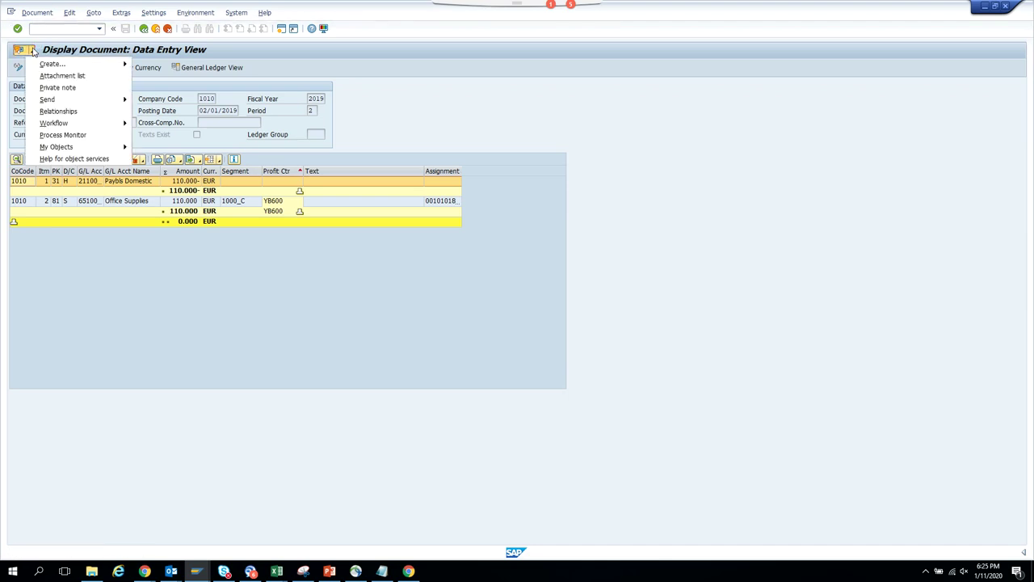
{"action": "mouse_move", "coordinate": [102, 129]}
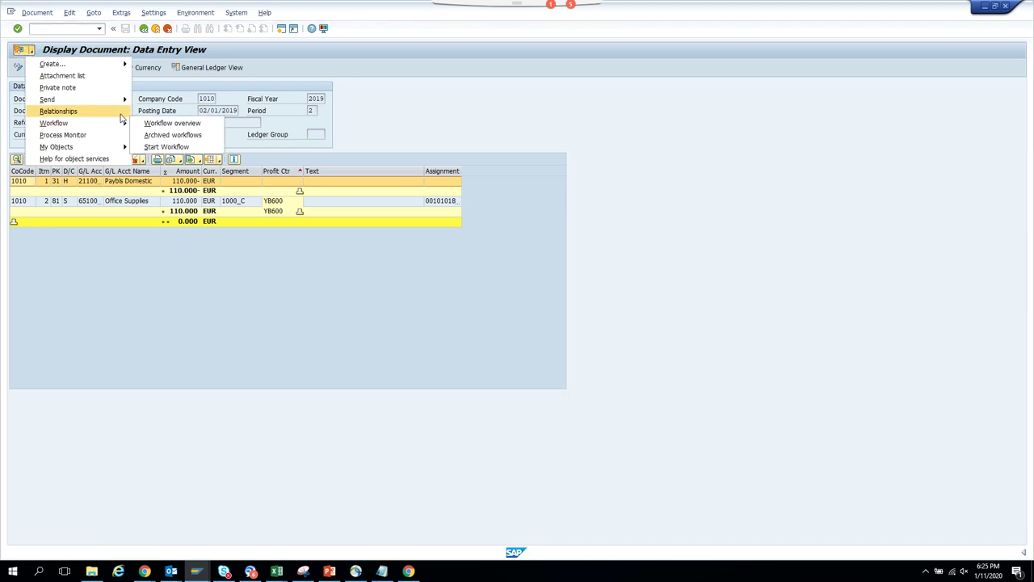
{"action": "left_click", "coordinate": [154, 135]}
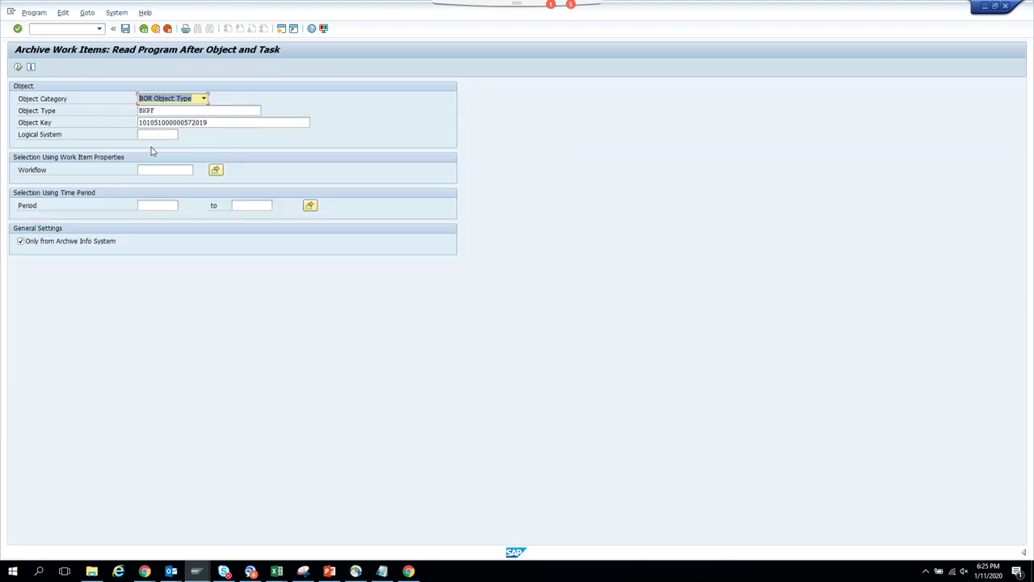
{"action": "left_click_drag", "start_coordinate": [153, 122], "coordinate": [107, 120]}
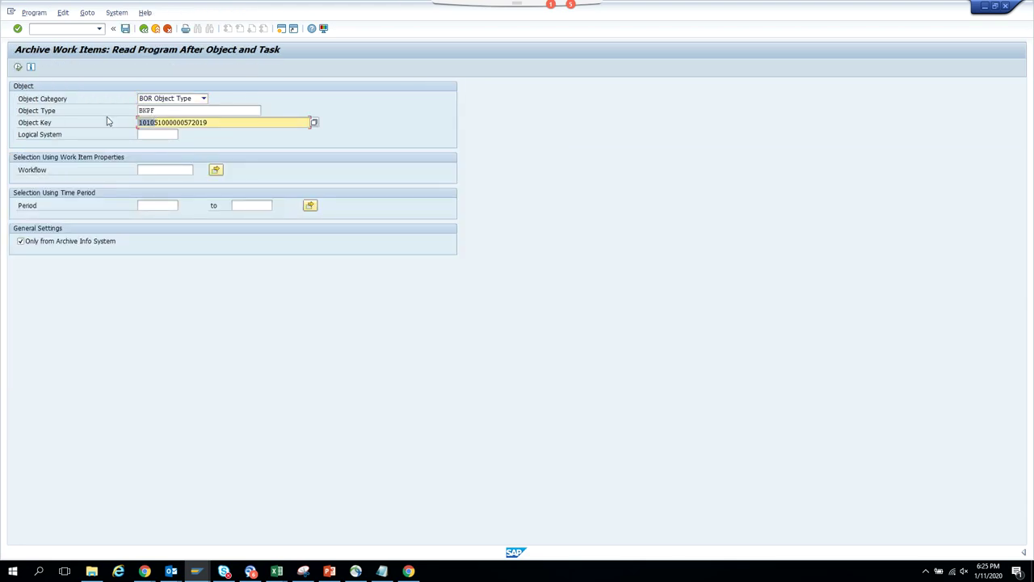
{"action": "key", "text": "alt+Tab"}
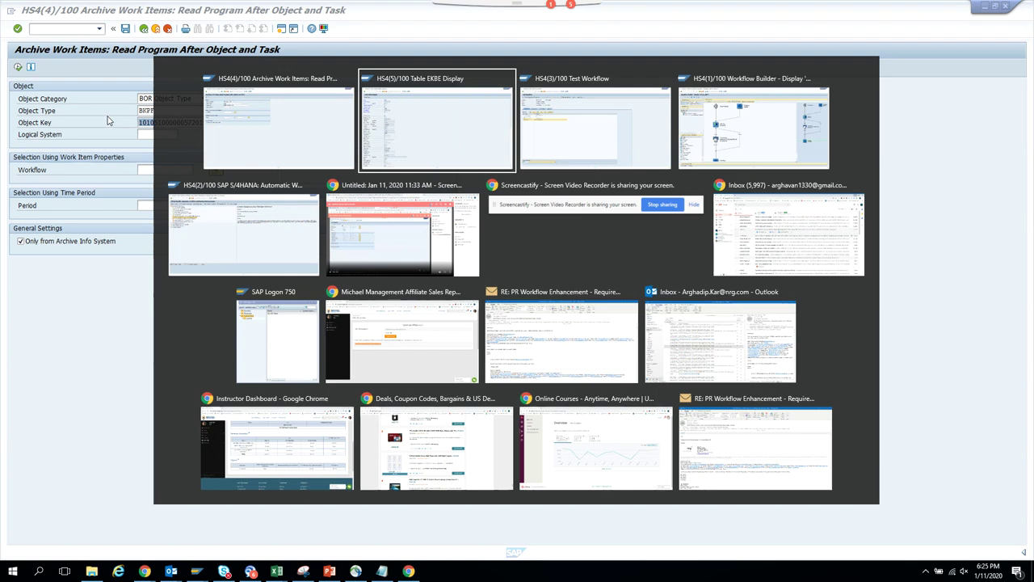
{"action": "key", "text": "Escape"}
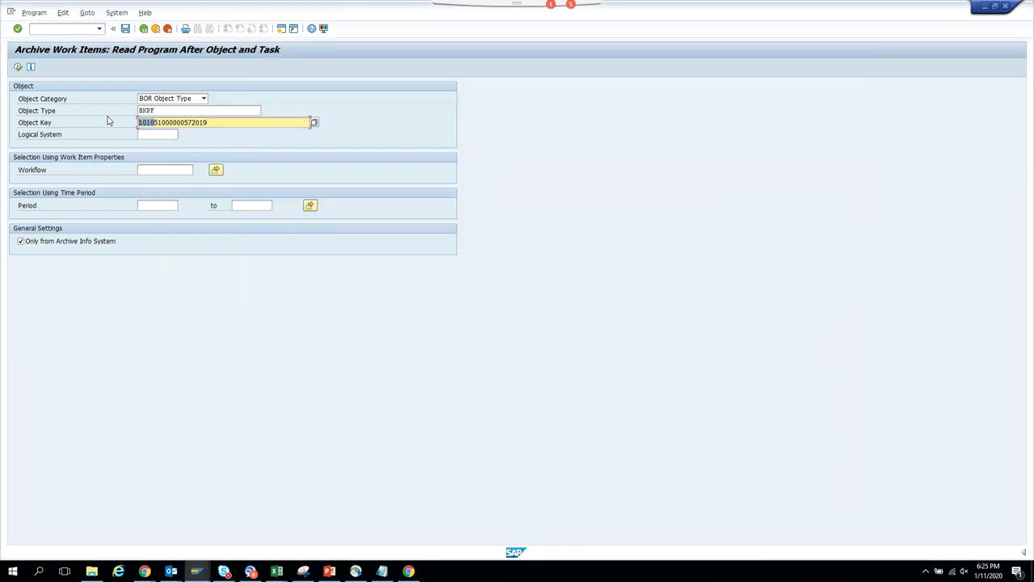
- Back in Test Workflow, open the BKPF accounting document key entry for the Invoice
{"action": "key", "text": "alt+Tab"}
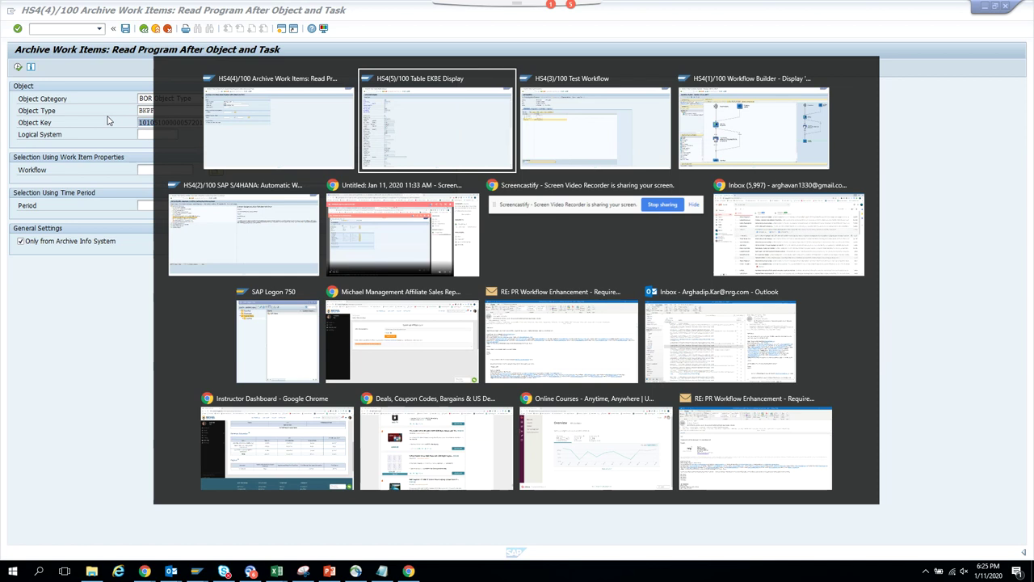
{"action": "key", "text": "alt+Tab"}
{"action": "left_click", "coordinate": [237, 510]}
{"action": "left_click", "coordinate": [241, 510]}
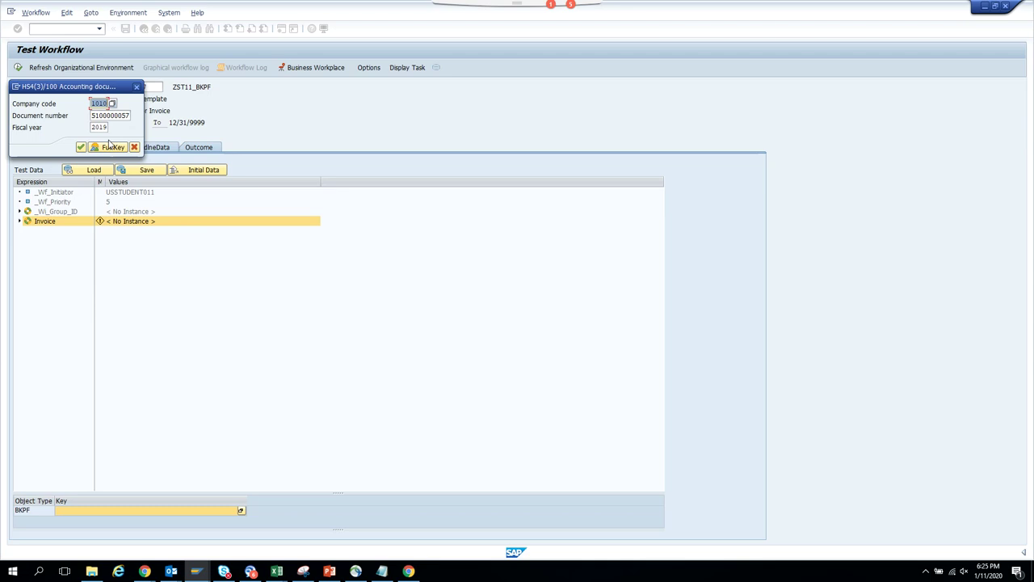
{"action": "key", "text": "alt+Tab"}
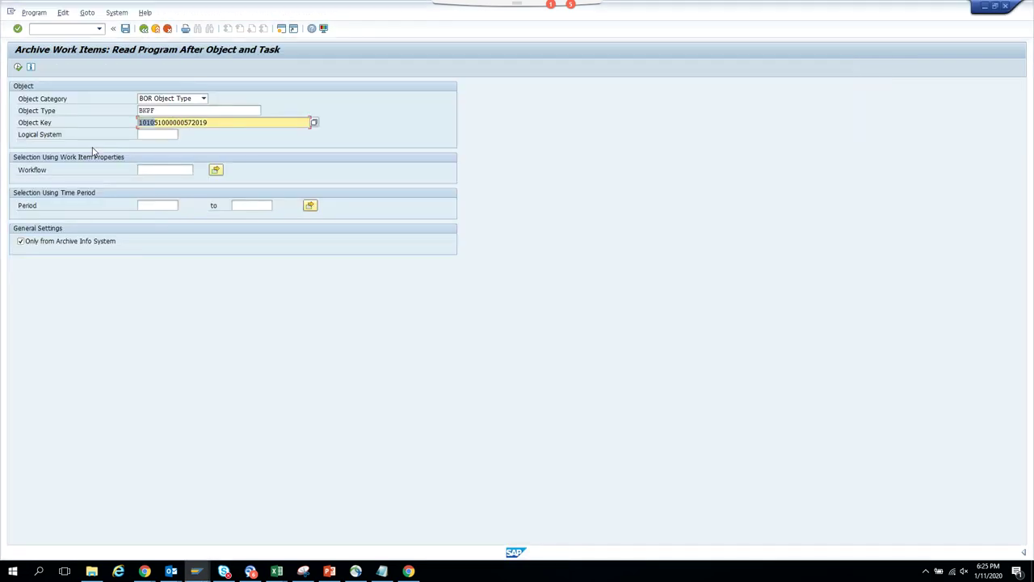
{"action": "key", "text": "alt+Tab"}
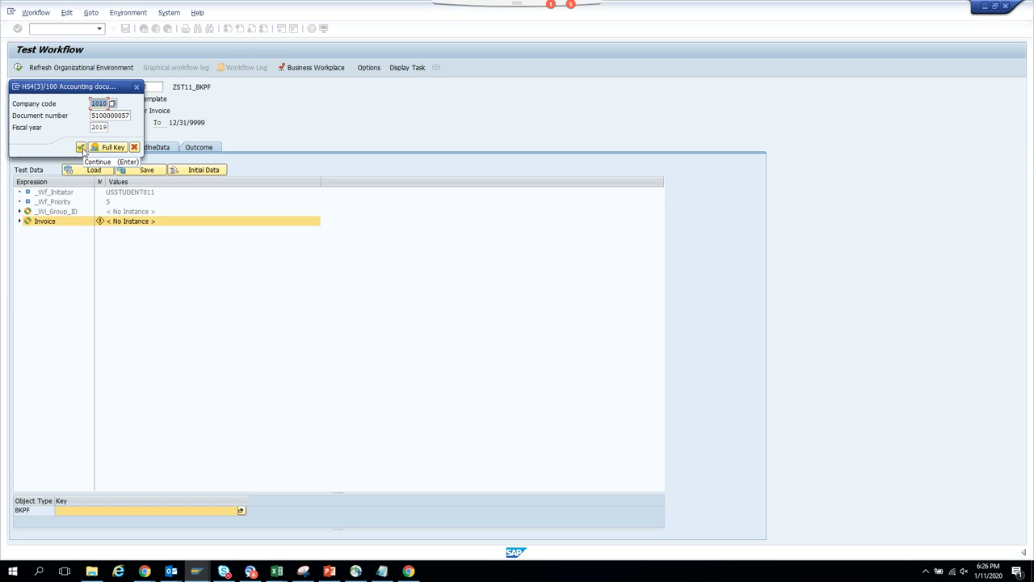
{"action": "left_click", "coordinate": [81, 148]}
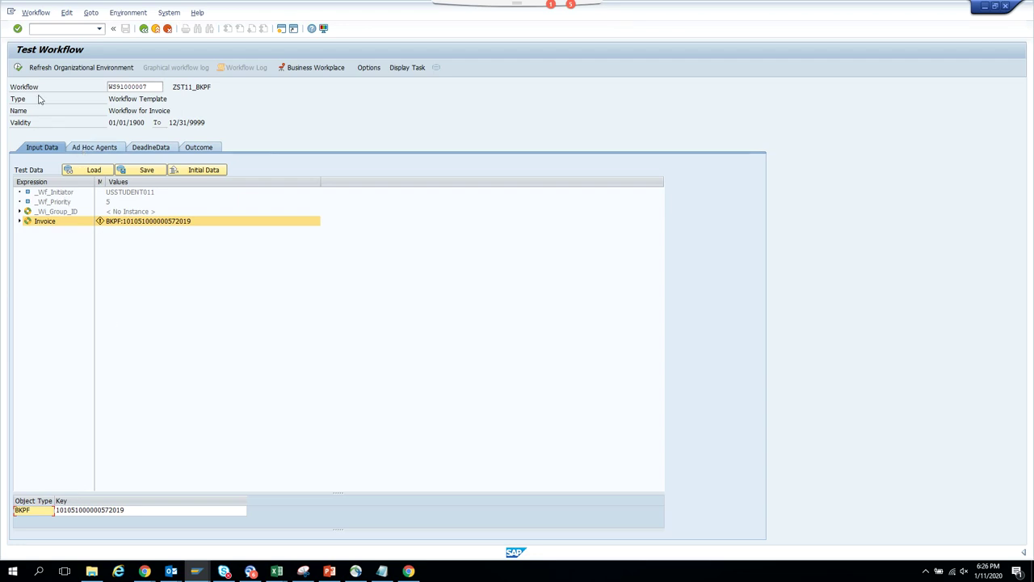
{"action": "left_click", "coordinate": [19, 69]}
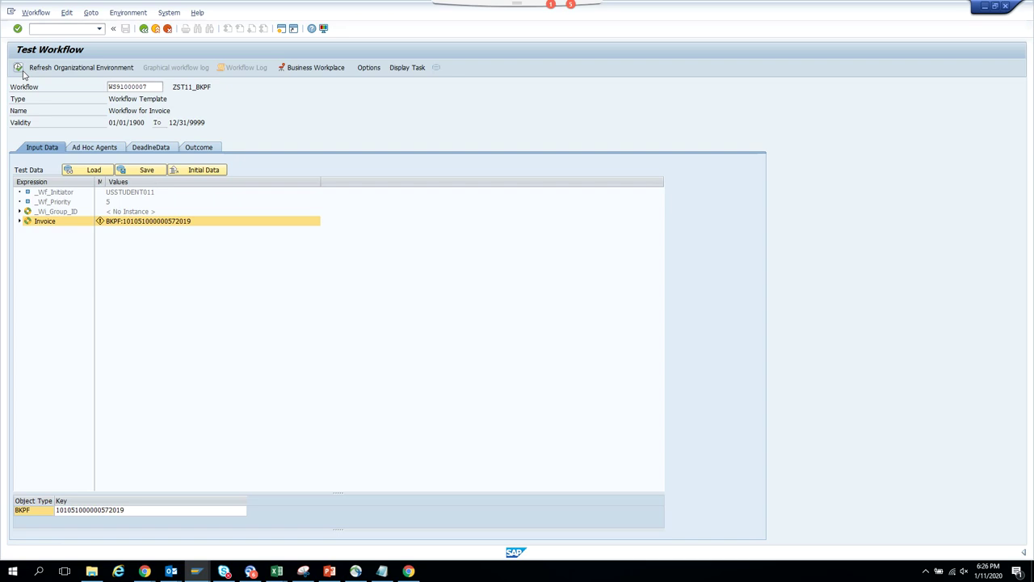
{"action": "left_click", "coordinate": [233, 72]}
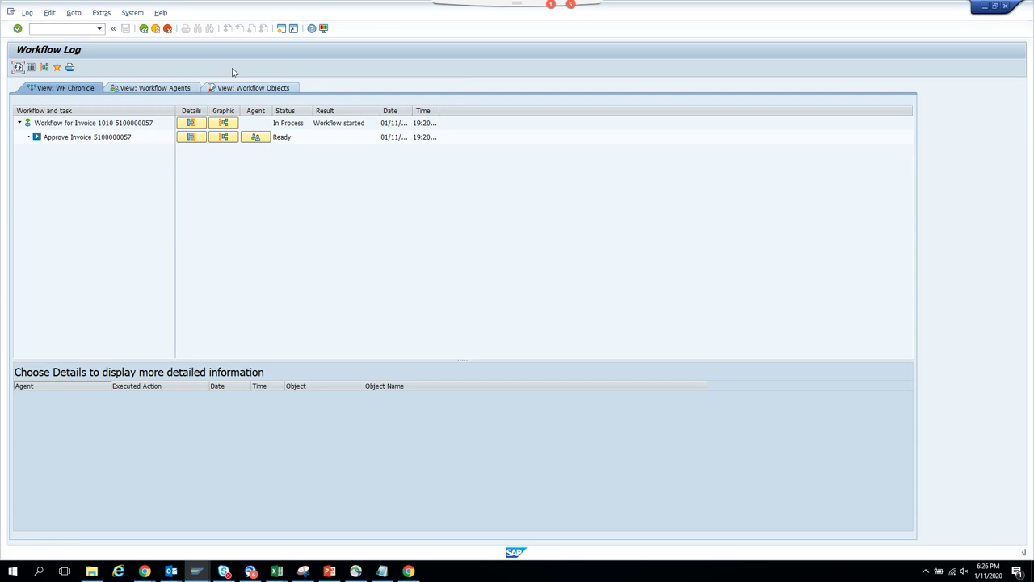
{"action": "left_click", "coordinate": [269, 141]}
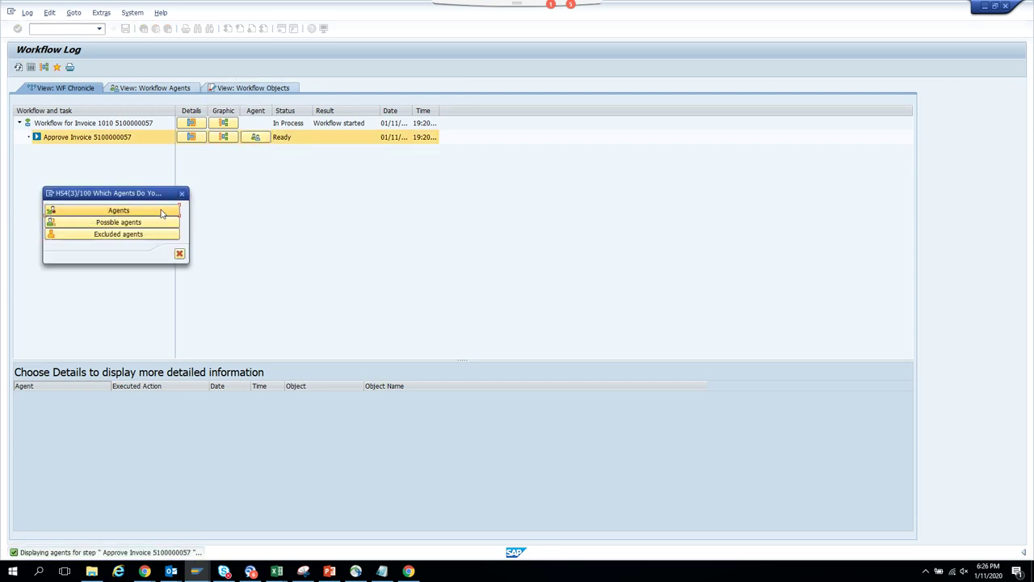
{"action": "left_click", "coordinate": [161, 211]}
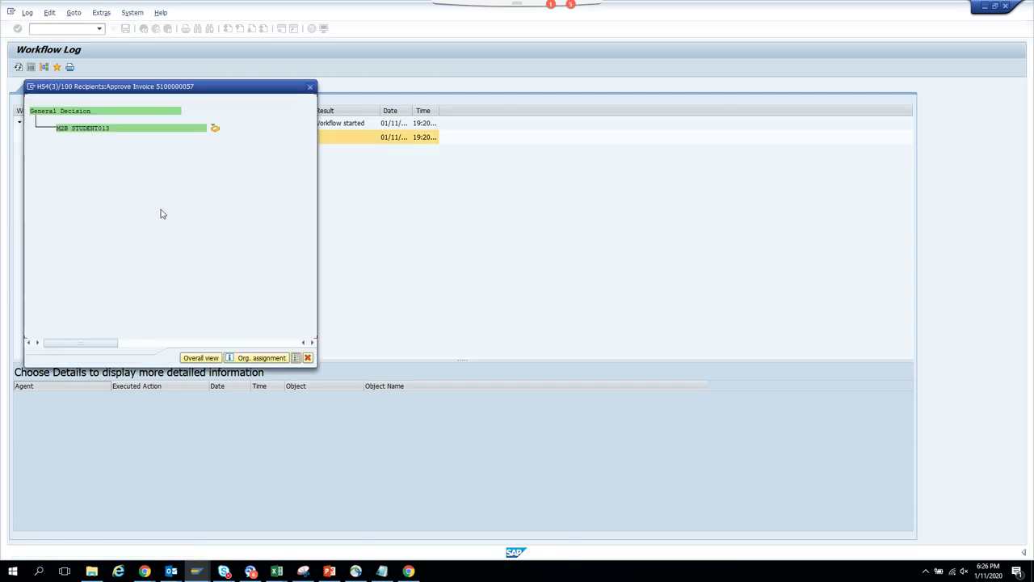
{"action": "left_click", "coordinate": [311, 88]}
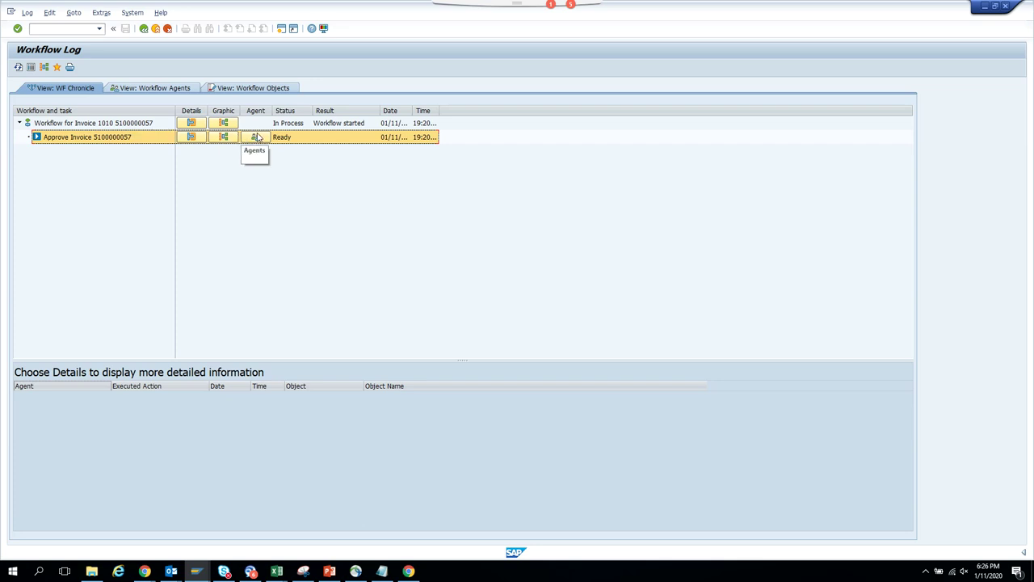
{"action": "double_click", "coordinate": [110, 137]}
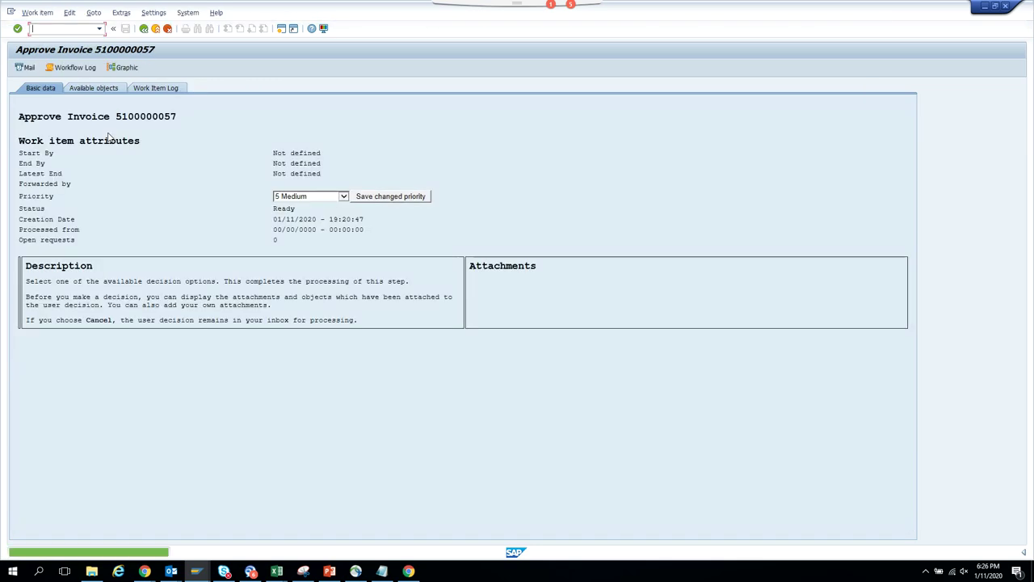
{"action": "left_click", "coordinate": [144, 29]}
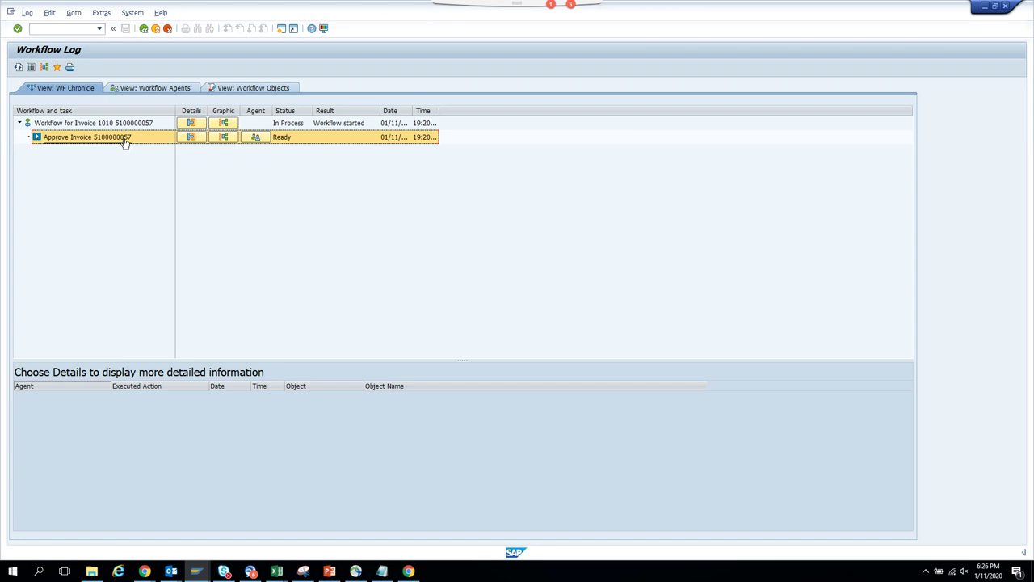
{"action": "double_click", "coordinate": [125, 143]}
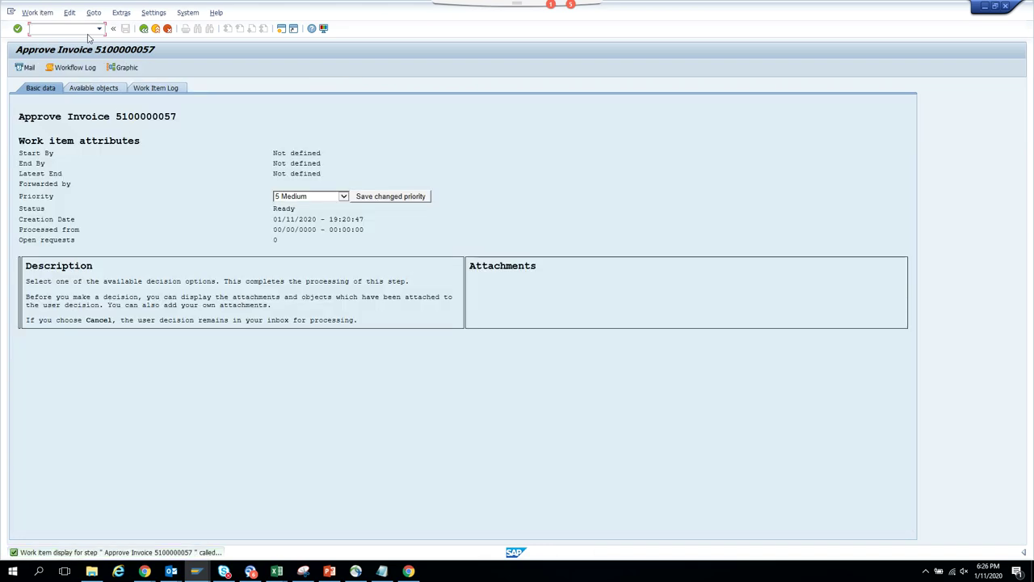
- Execute the work item as administrator via its technical display and administration services
{"action": "left_click", "coordinate": [94, 13]}
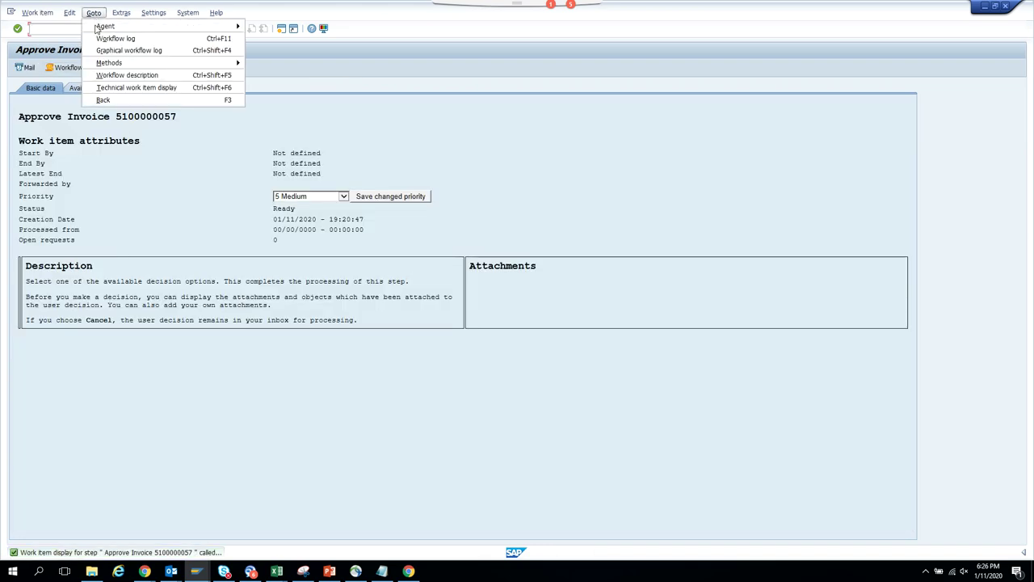
{"action": "left_click", "coordinate": [136, 89]}
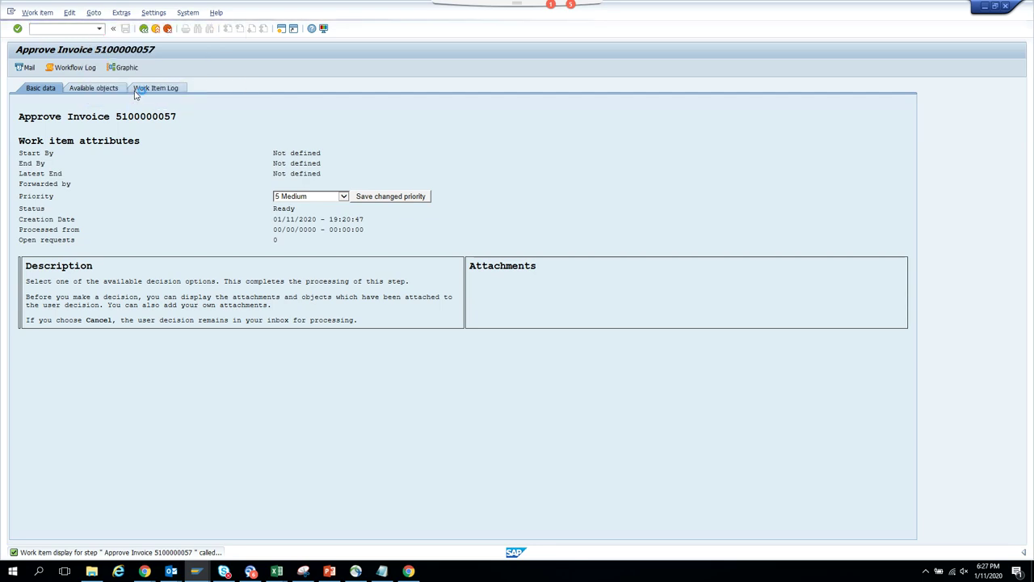
{"action": "left_click", "coordinate": [70, 13]}
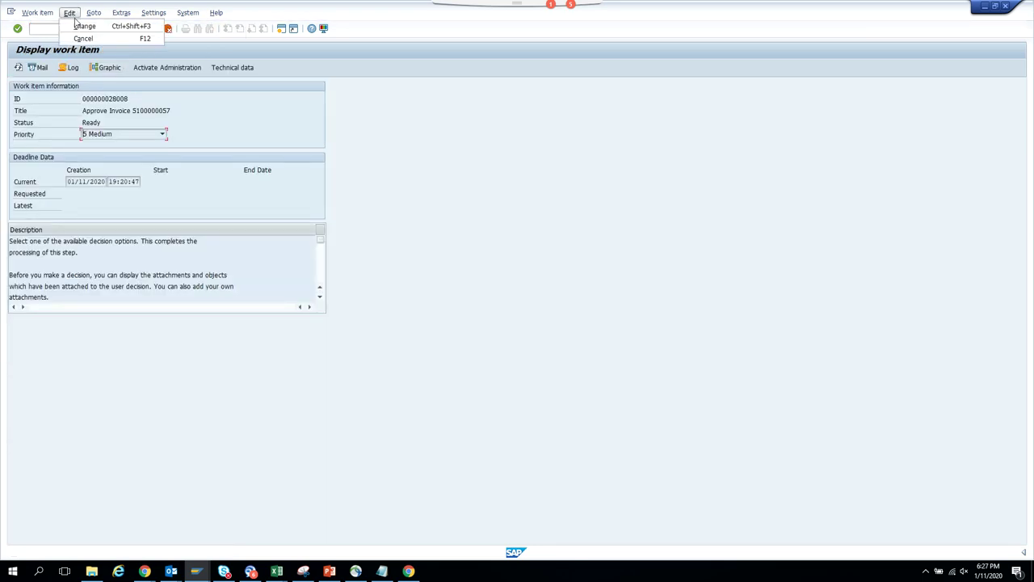
{"action": "left_click", "coordinate": [81, 26]}
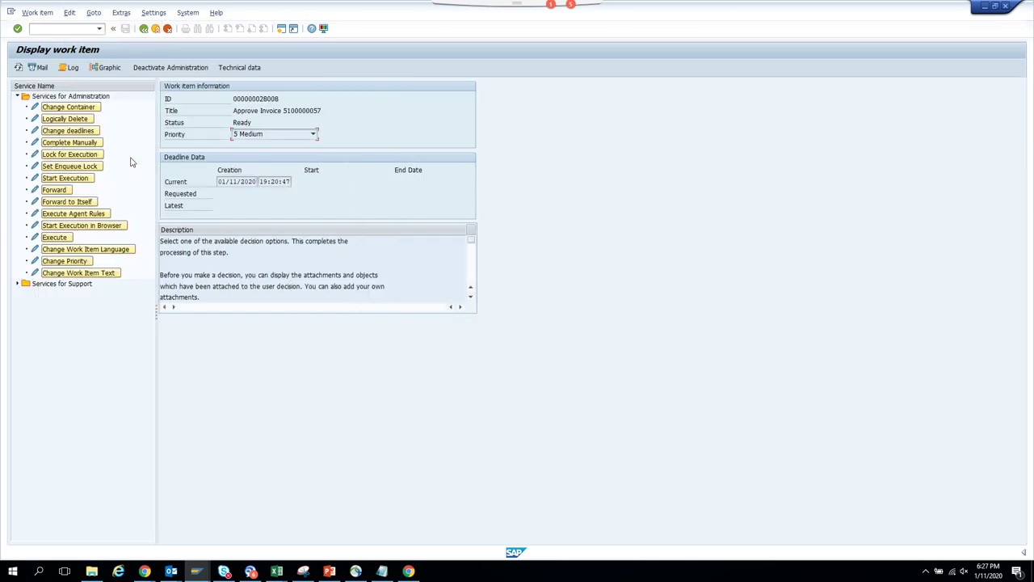
{"action": "left_click", "coordinate": [70, 239]}
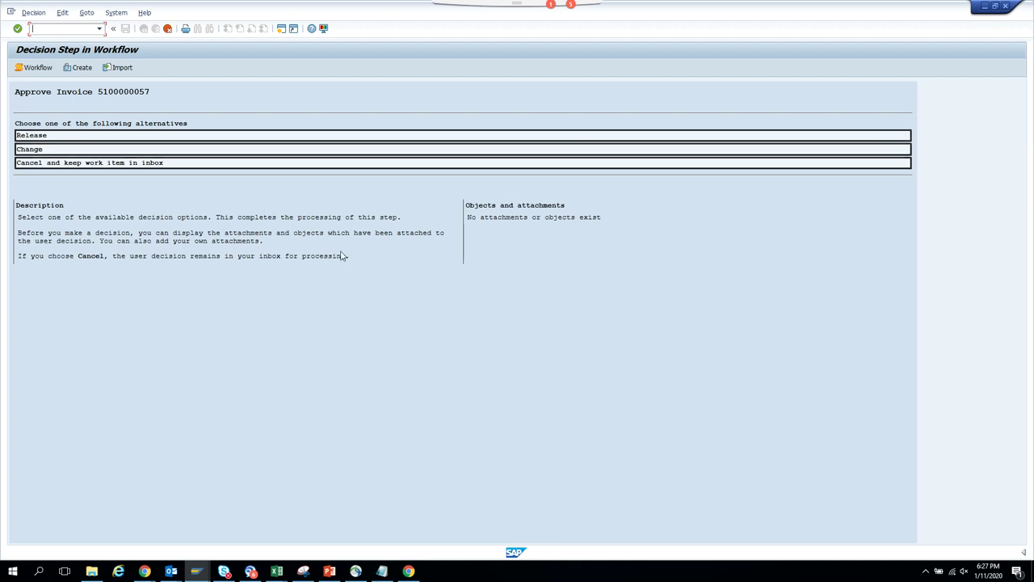
{"action": "left_click", "coordinate": [166, 139]}
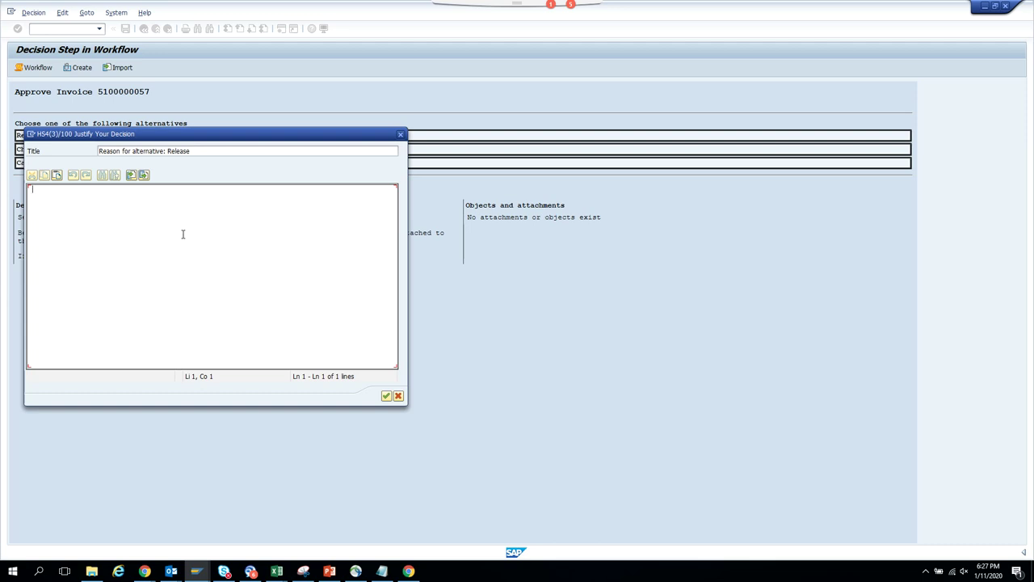
{"action": "type", "text": "the document is released"}
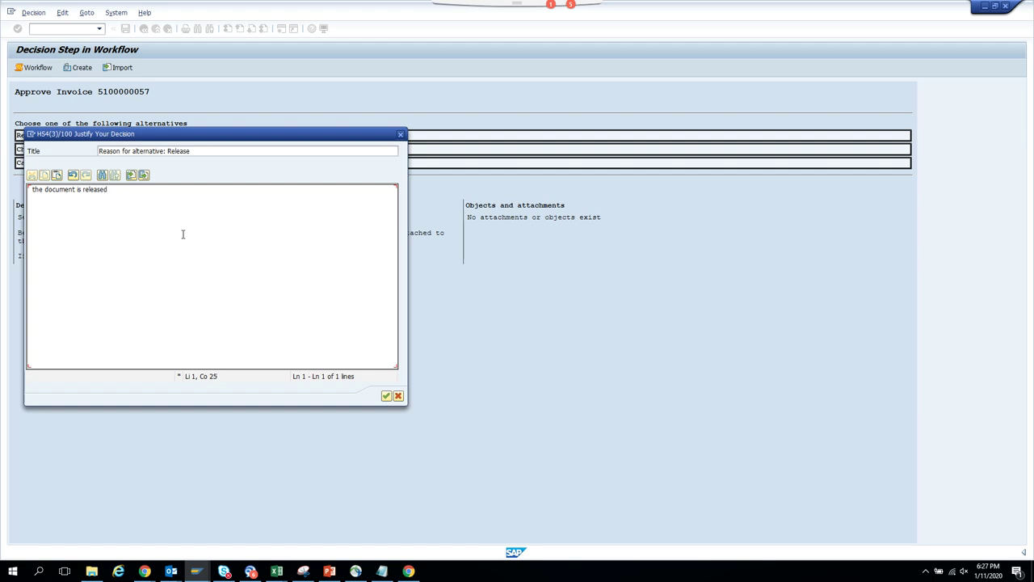
{"action": "left_click", "coordinate": [386, 396]}
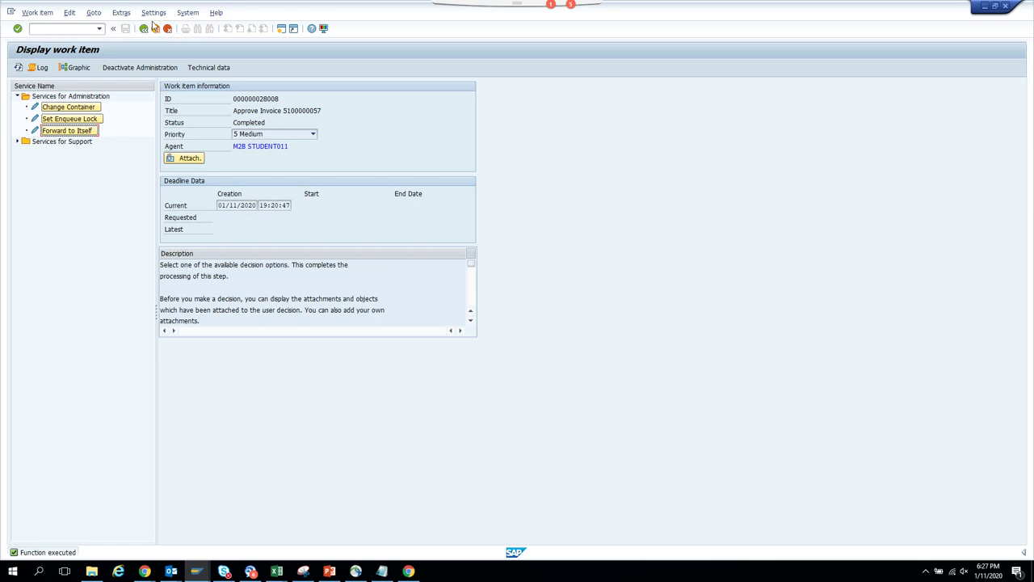
- Review the workflow log grouped by agents, then return to the chronological view
{"action": "left_click", "coordinate": [145, 29]}
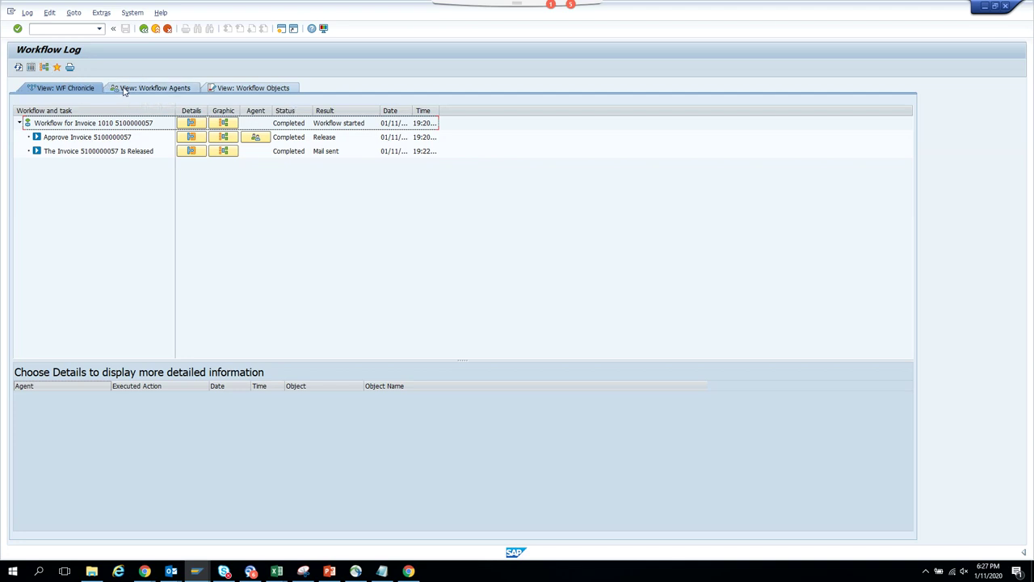
{"action": "left_click", "coordinate": [124, 89]}
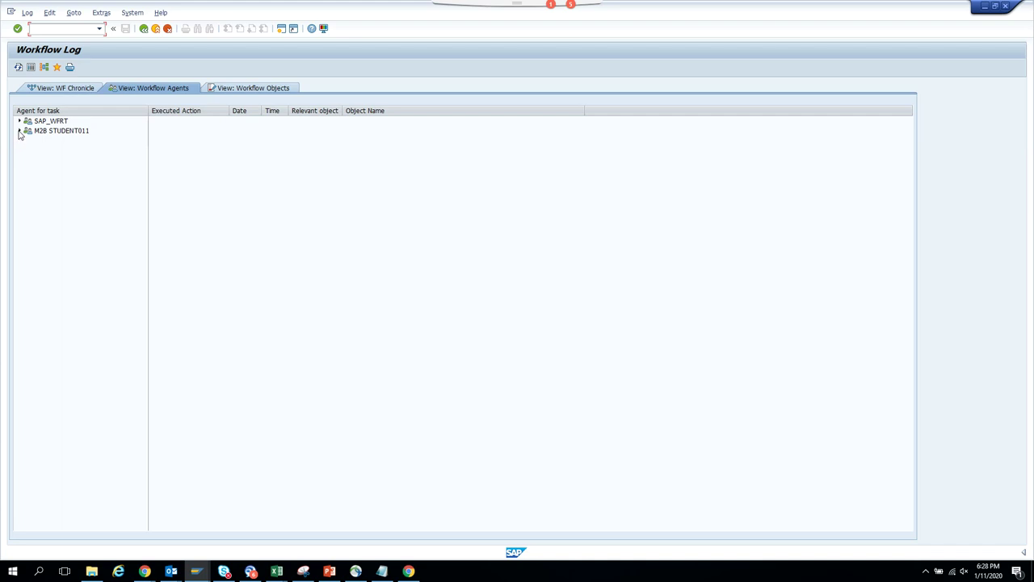
{"action": "left_click", "coordinate": [20, 131]}
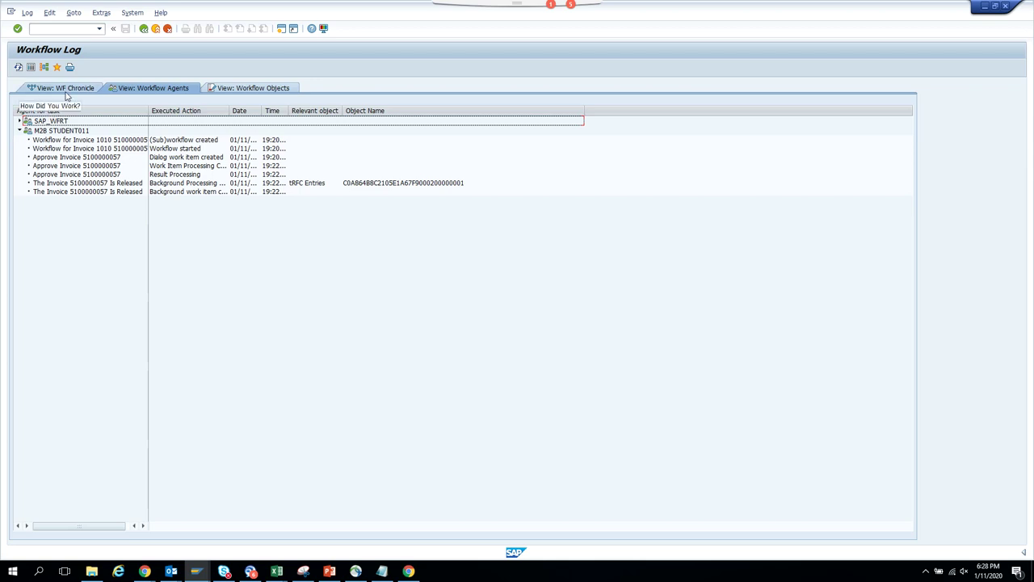
{"action": "left_click", "coordinate": [67, 89]}
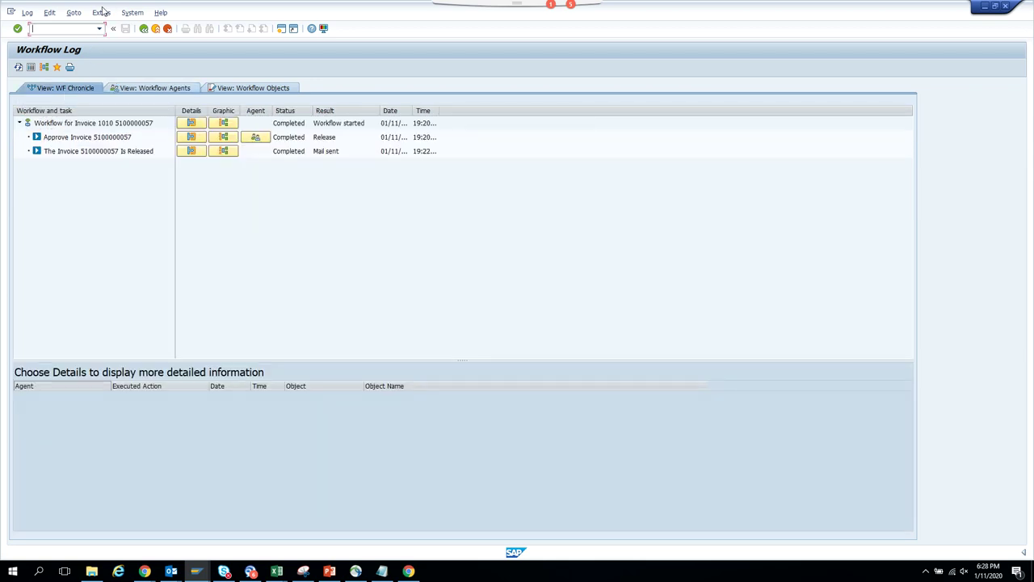
- Save Classic Technical View as the personal workflow-log default and show technical details
{"action": "left_click", "coordinate": [101, 13]}
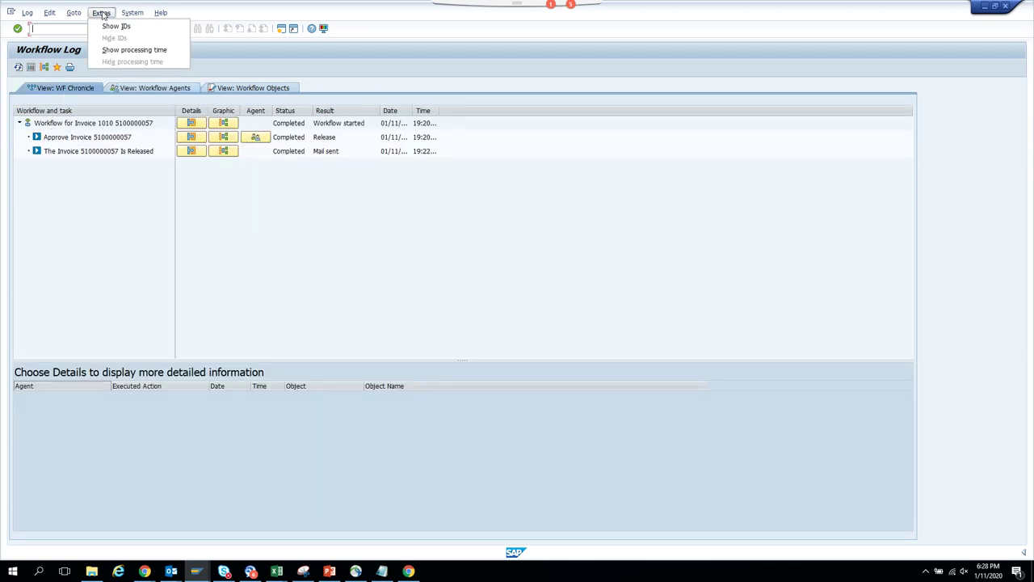
{"action": "mouse_move", "coordinate": [73, 16]}
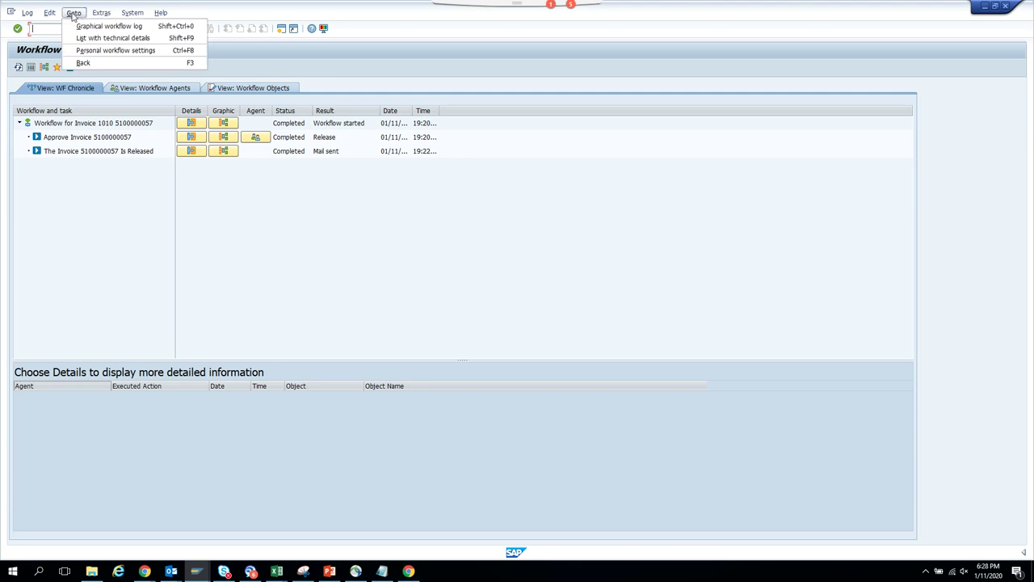
{"action": "left_click", "coordinate": [96, 51]}
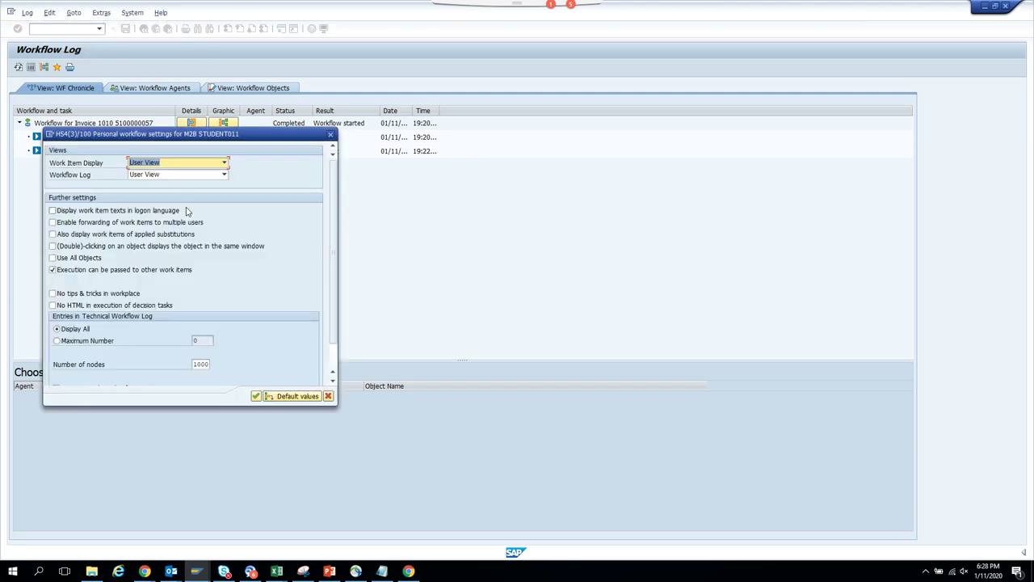
{"action": "left_click", "coordinate": [224, 176]}
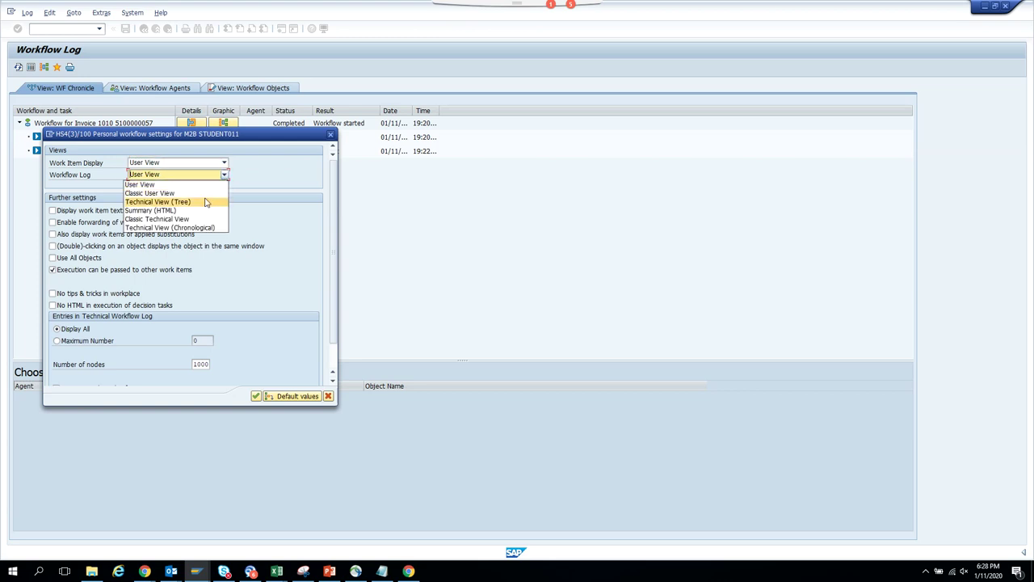
{"action": "left_click", "coordinate": [193, 219]}
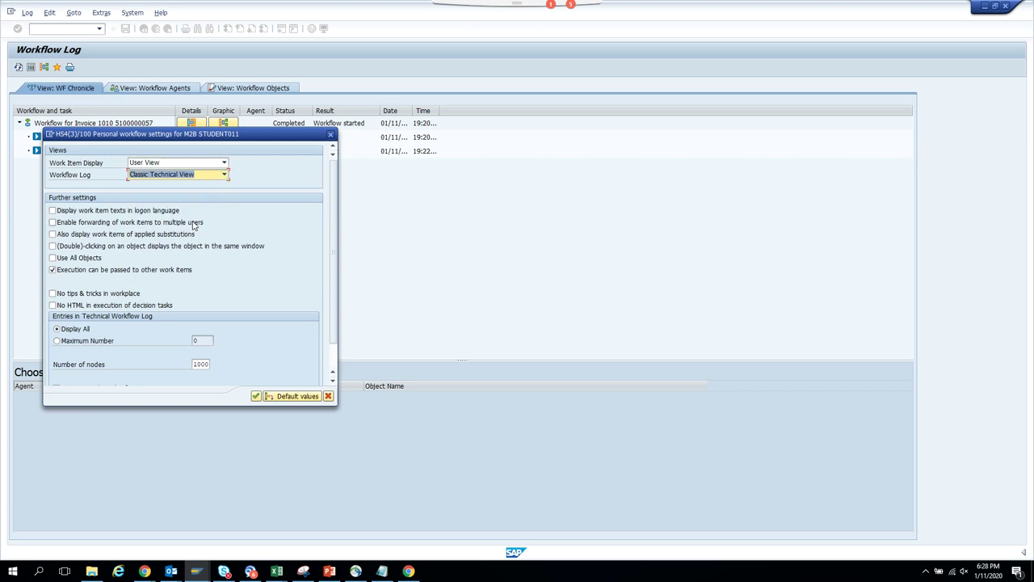
{"action": "left_click", "coordinate": [256, 396]}
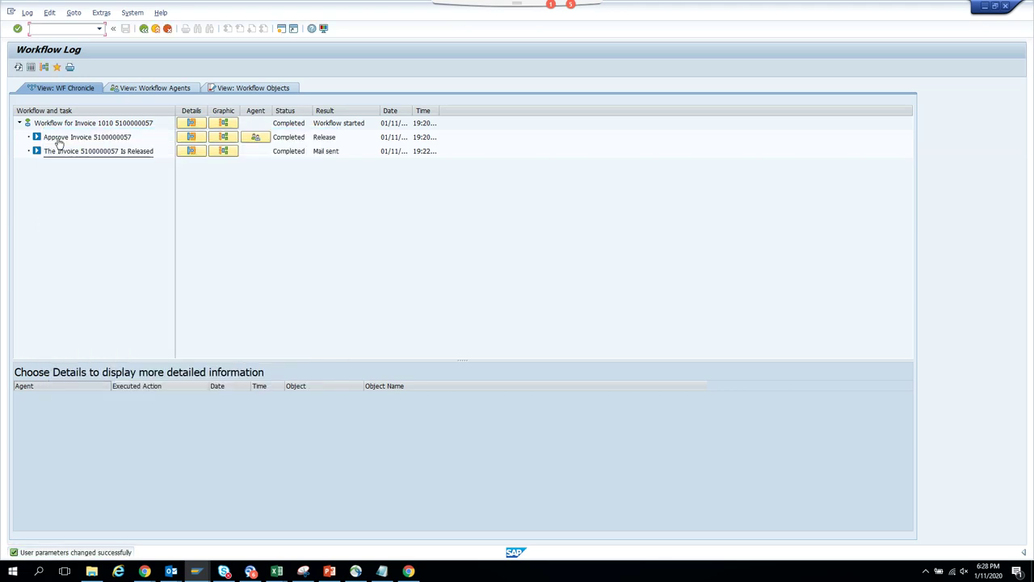
{"action": "left_click", "coordinate": [31, 68]}
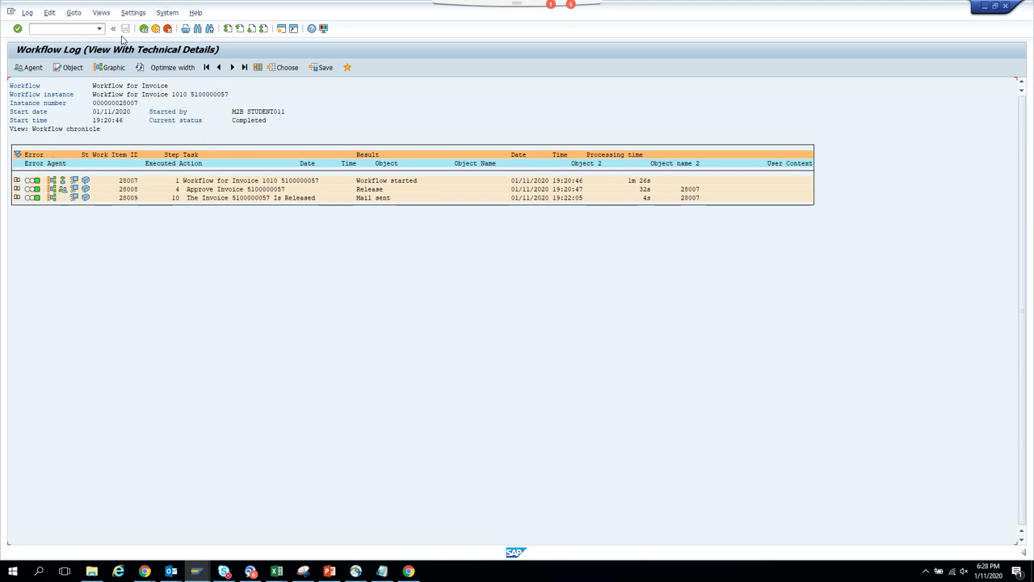
- Inspect Approve Invoice in the workflow graphic, then reopen the log and expand its history
{"action": "left_click", "coordinate": [114, 68]}
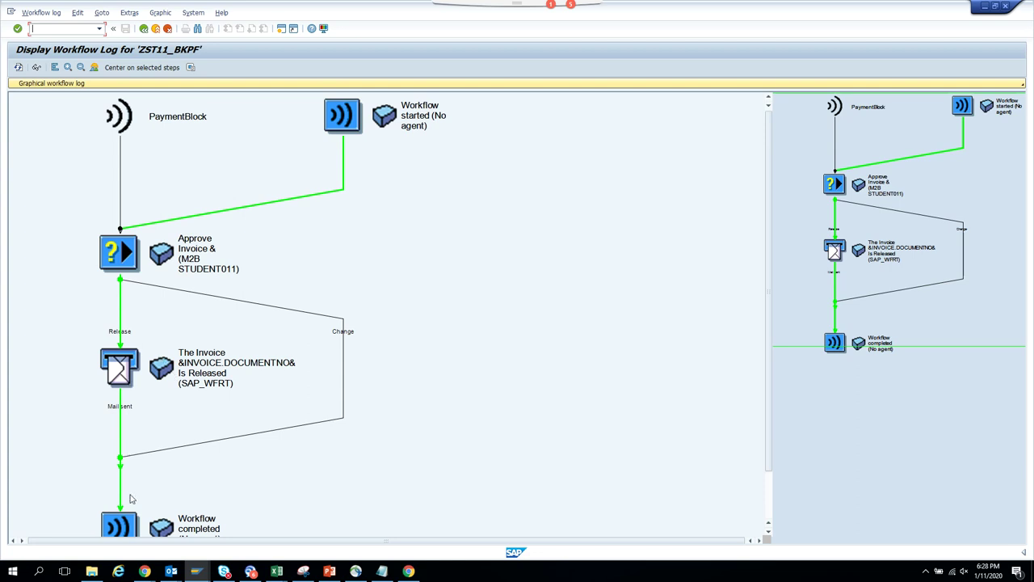
{"action": "left_click", "coordinate": [113, 270]}
{"action": "left_click", "coordinate": [146, 30]}
{"action": "left_click", "coordinate": [145, 30]}
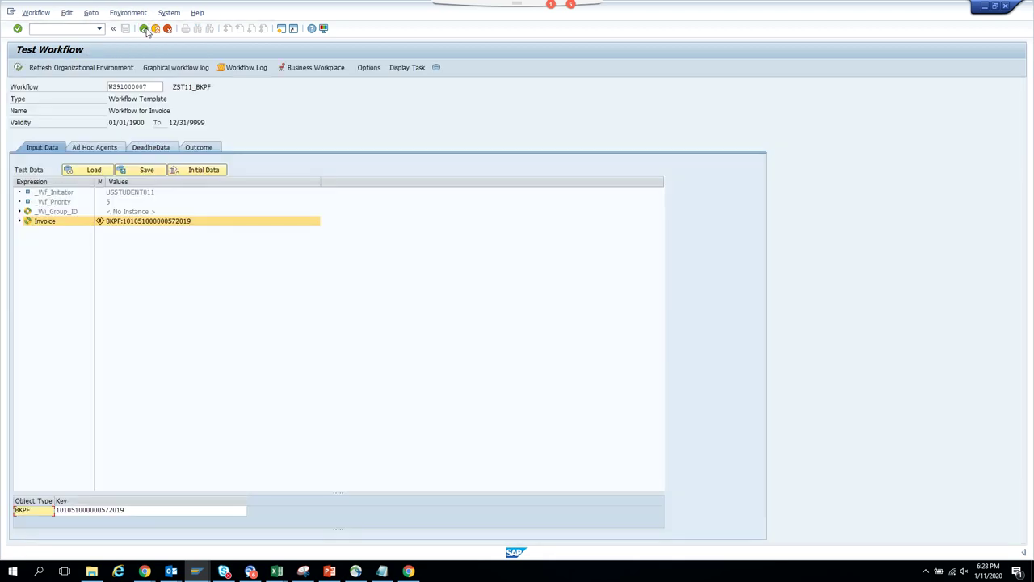
{"action": "left_click", "coordinate": [241, 68]}
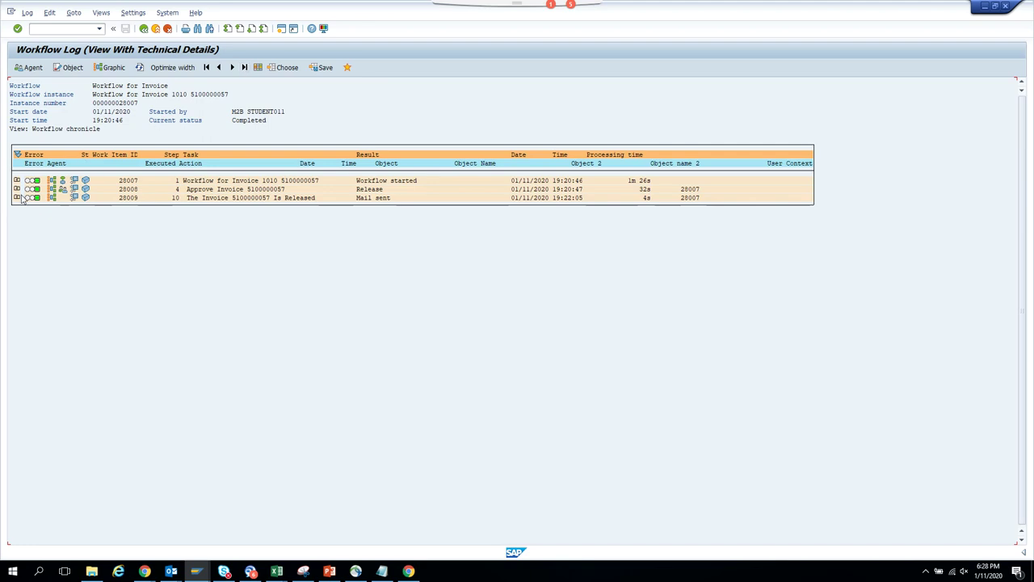
{"action": "left_click", "coordinate": [16, 189]}
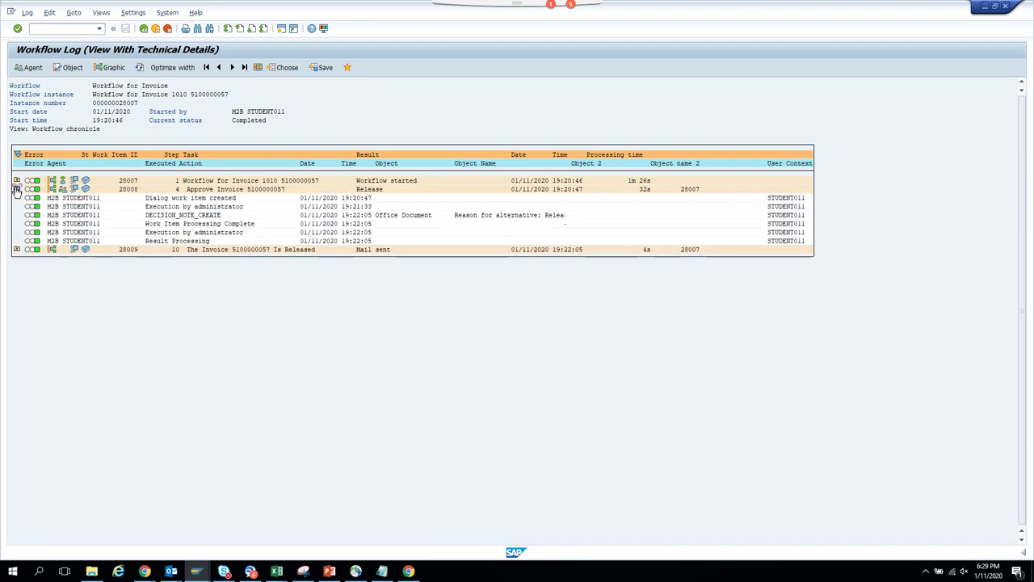
- Expand the invoice-released step's history and open a new SAP GUI session
{"action": "left_click", "coordinate": [16, 250]}
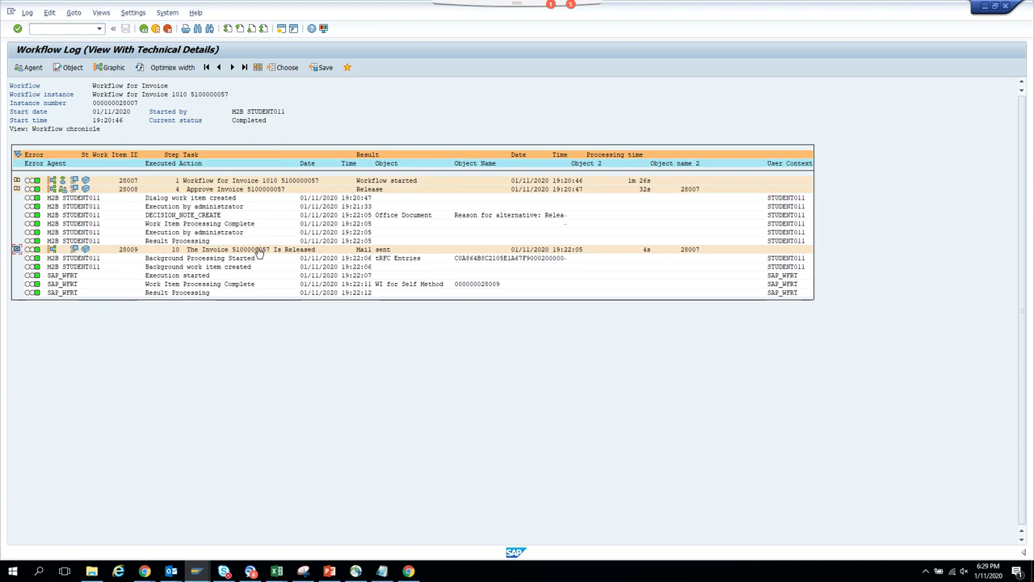
{"action": "left_click", "coordinate": [282, 29]}
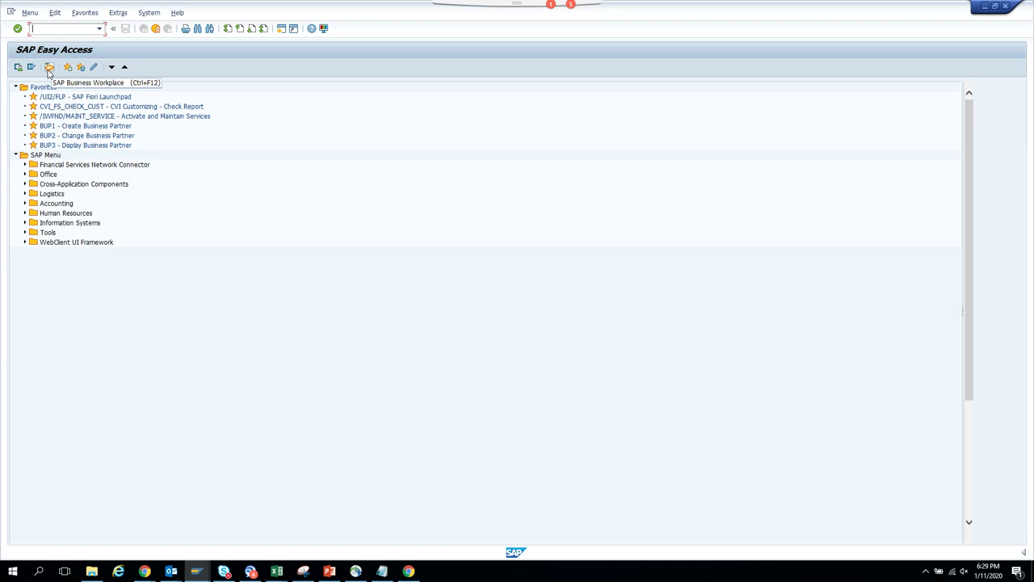
- Open the Business Workplace Inbox and check the mail step's AddressStrings recipients in its container
{"action": "left_click", "coordinate": [48, 69]}
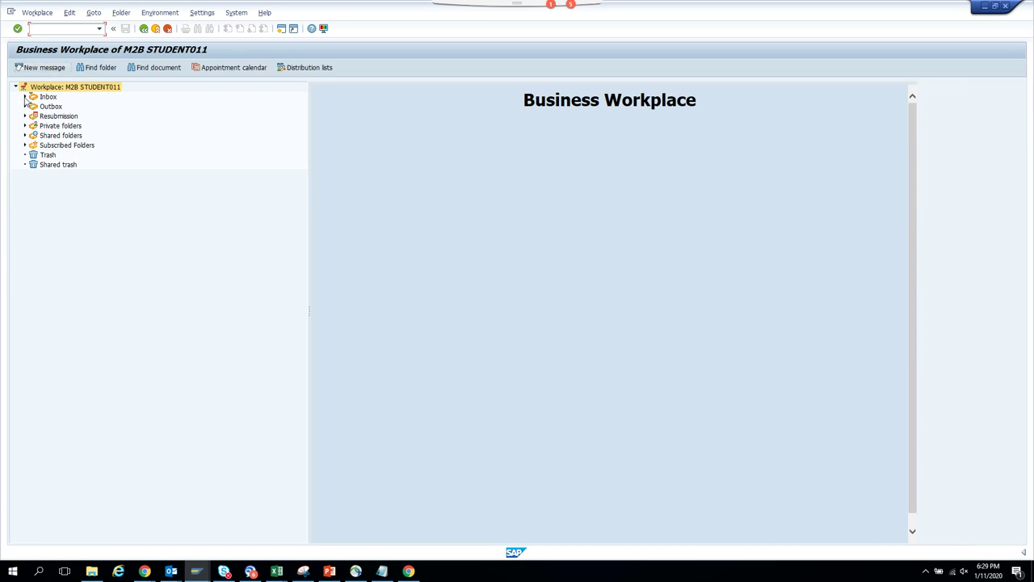
{"action": "left_click", "coordinate": [25, 97]}
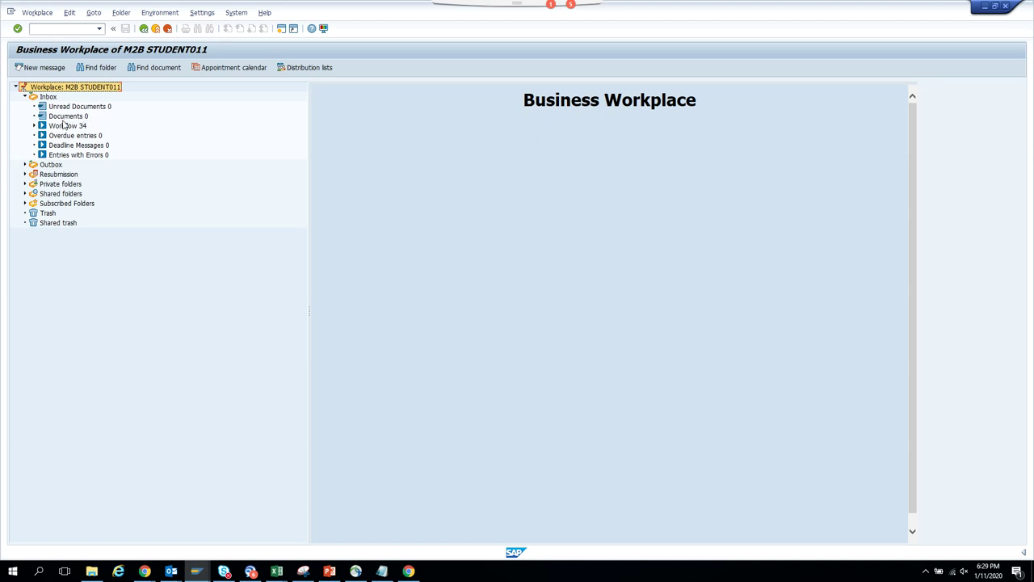
{"action": "key", "text": "alt+Tab"}
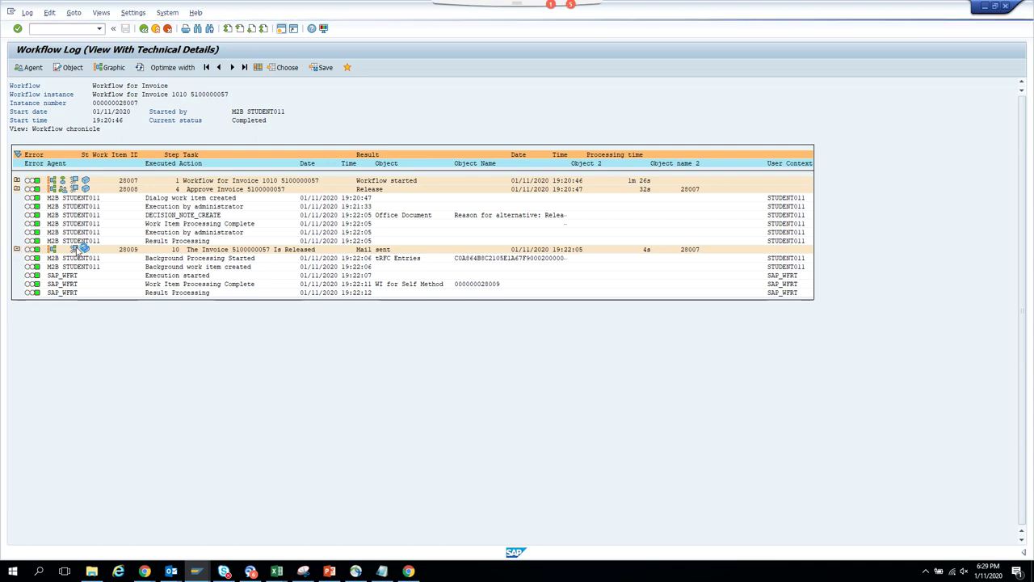
{"action": "left_click", "coordinate": [78, 249]}
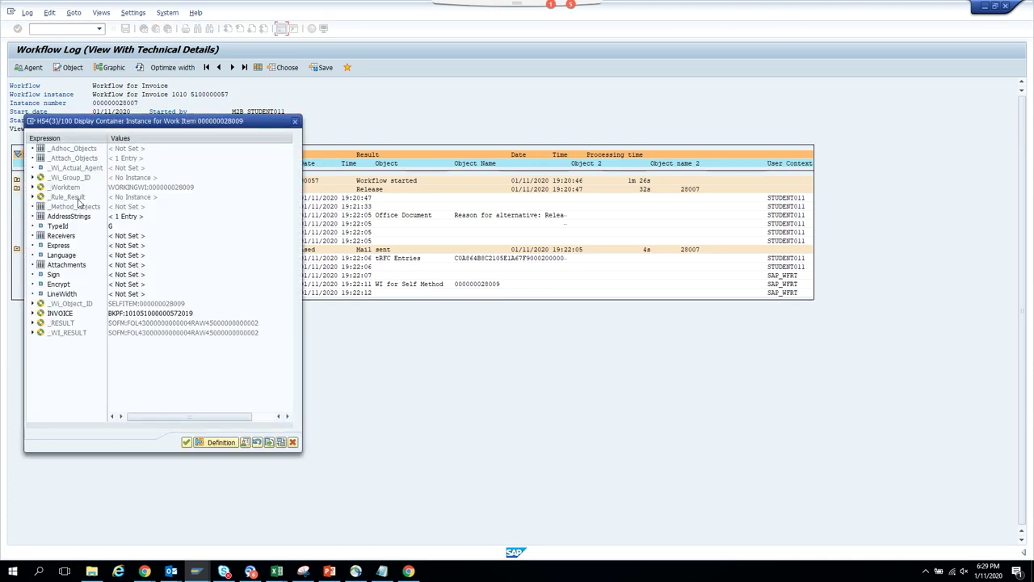
{"action": "double_click", "coordinate": [71, 217]}
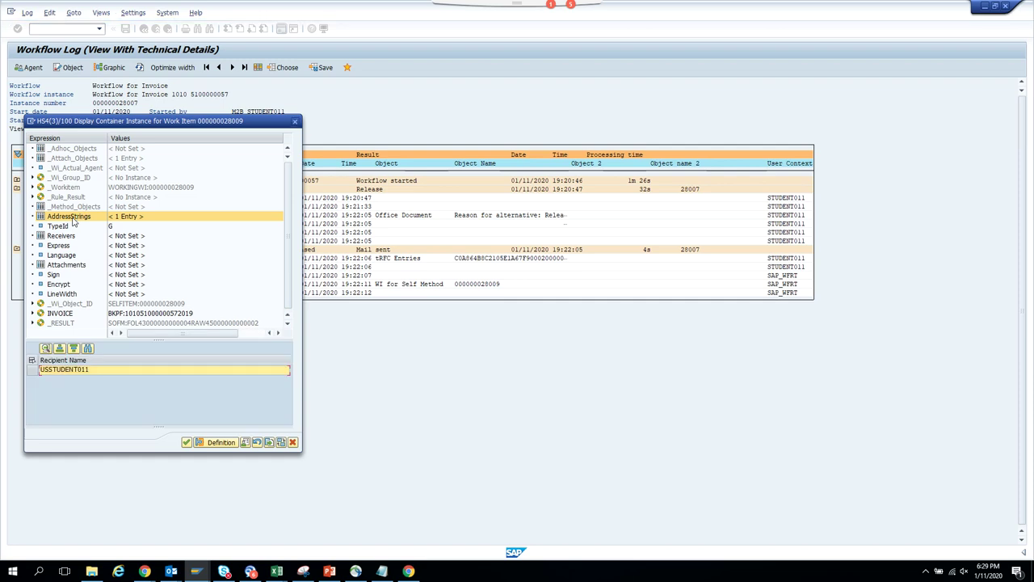
{"action": "key", "text": "F3"}
{"action": "key", "text": "F3"}
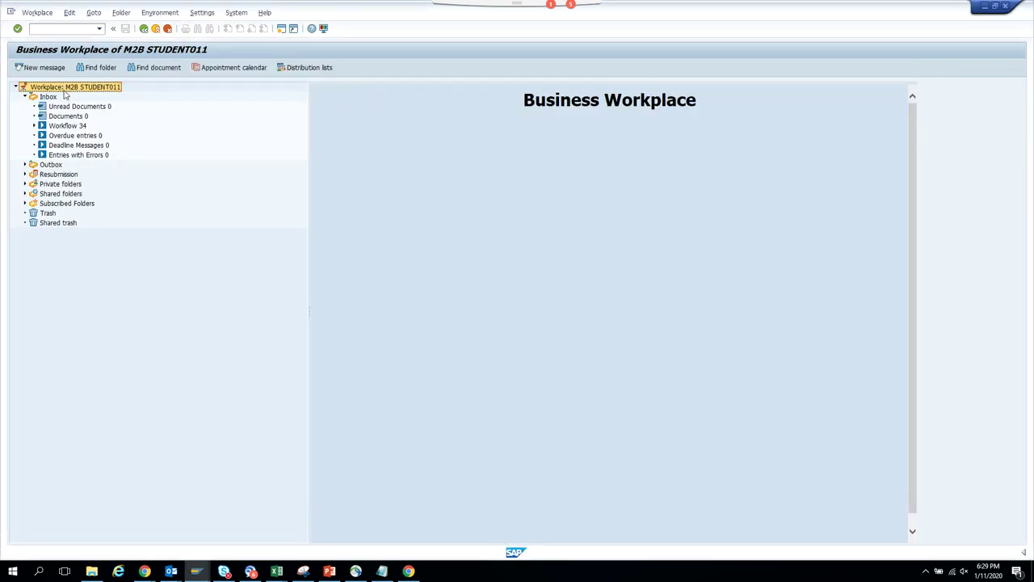
- Browse the Inbox Unread Documents and Documents folders, scroll the Inbox, and open Outbox documents
{"action": "left_click", "coordinate": [64, 108]}
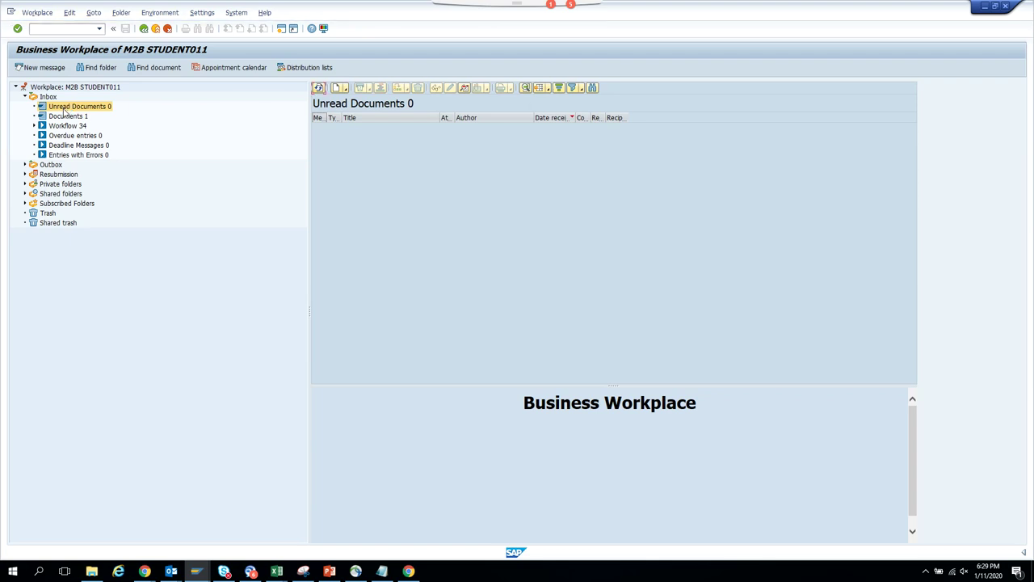
{"action": "left_click", "coordinate": [65, 117]}
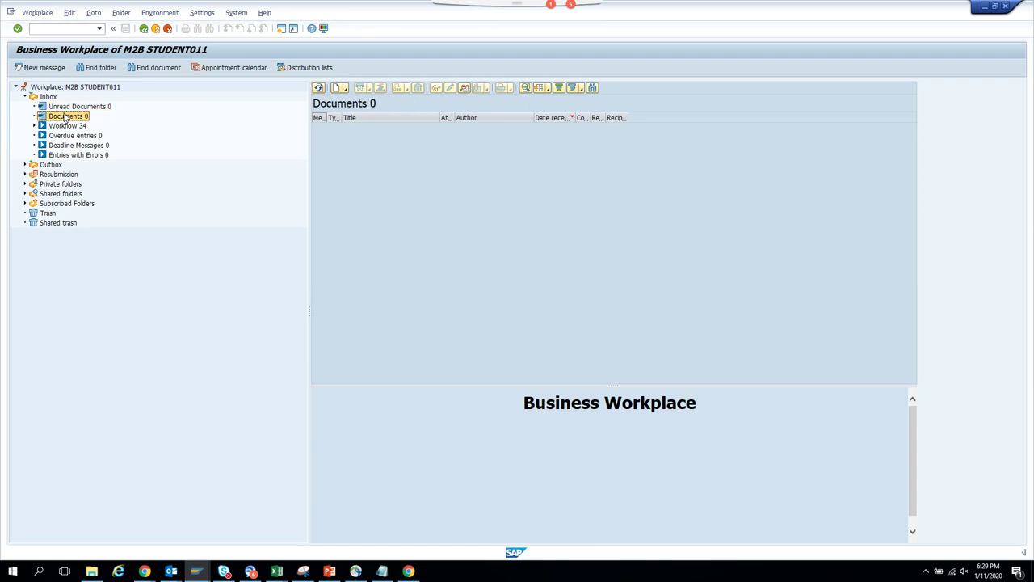
{"action": "left_click", "coordinate": [75, 108]}
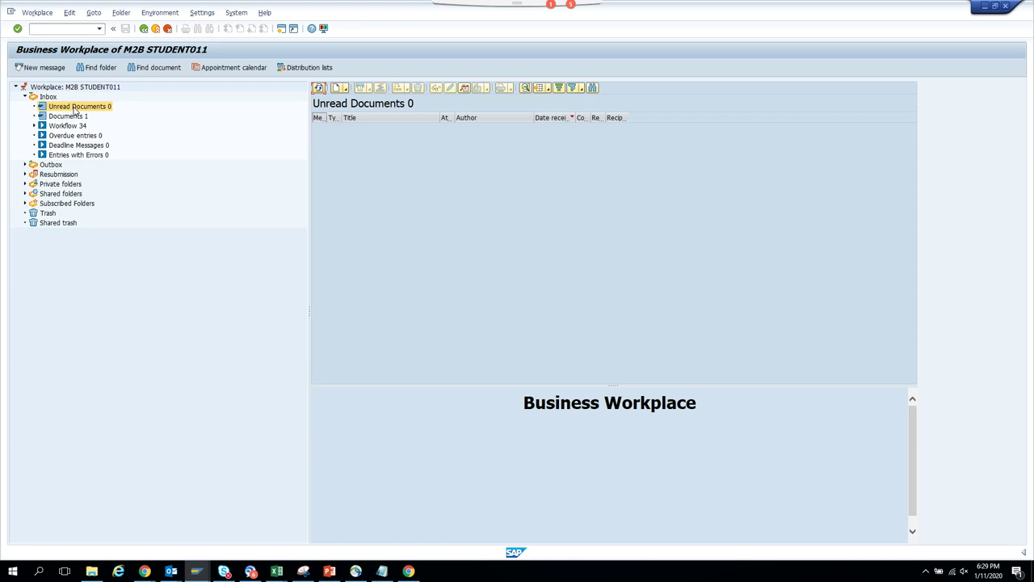
{"action": "left_click", "coordinate": [49, 97]}
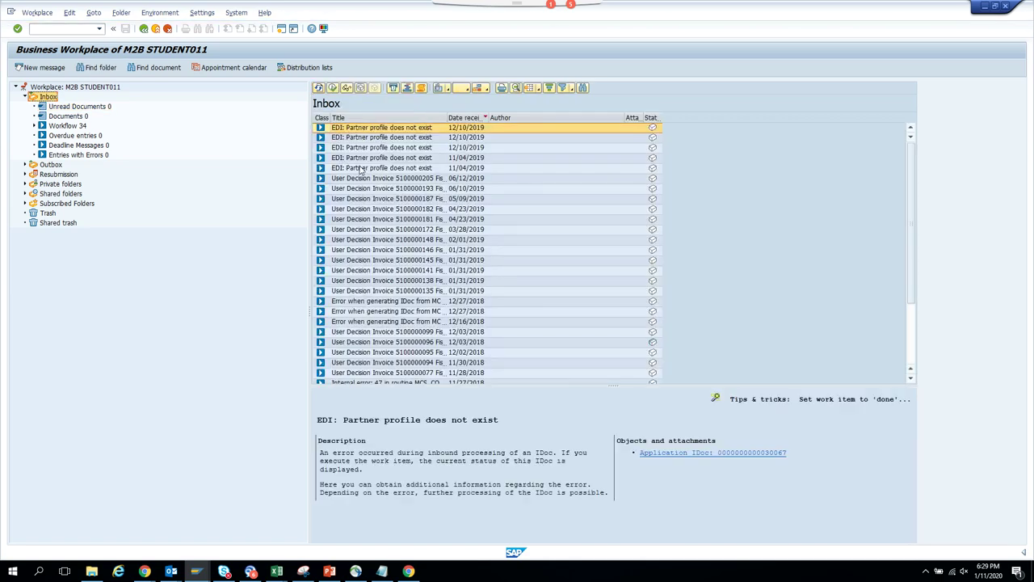
{"action": "left_click_drag", "start_coordinate": [911, 266], "coordinate": [913, 345]}
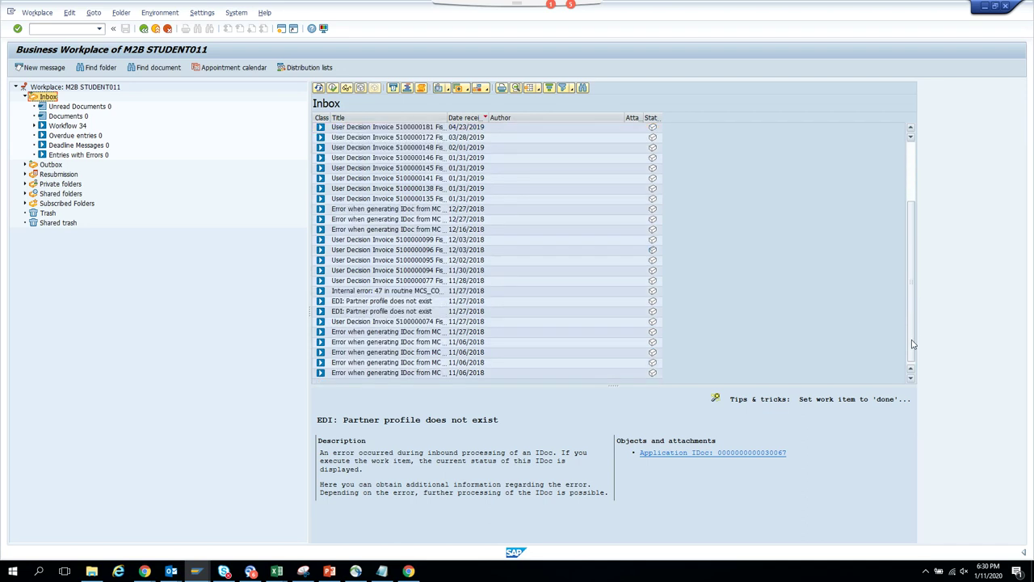
{"action": "left_click", "coordinate": [25, 165]}
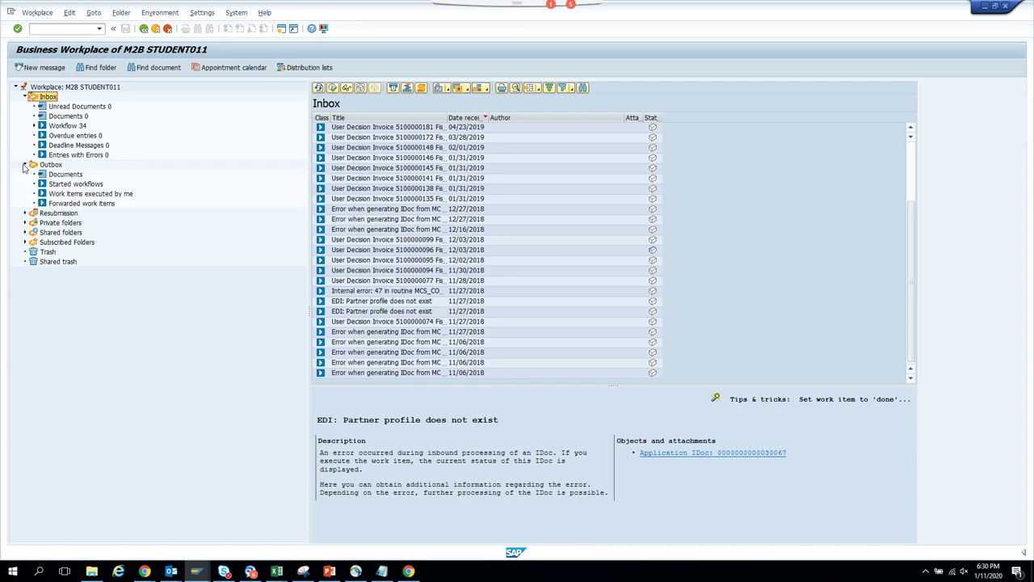
{"action": "left_click", "coordinate": [53, 176]}
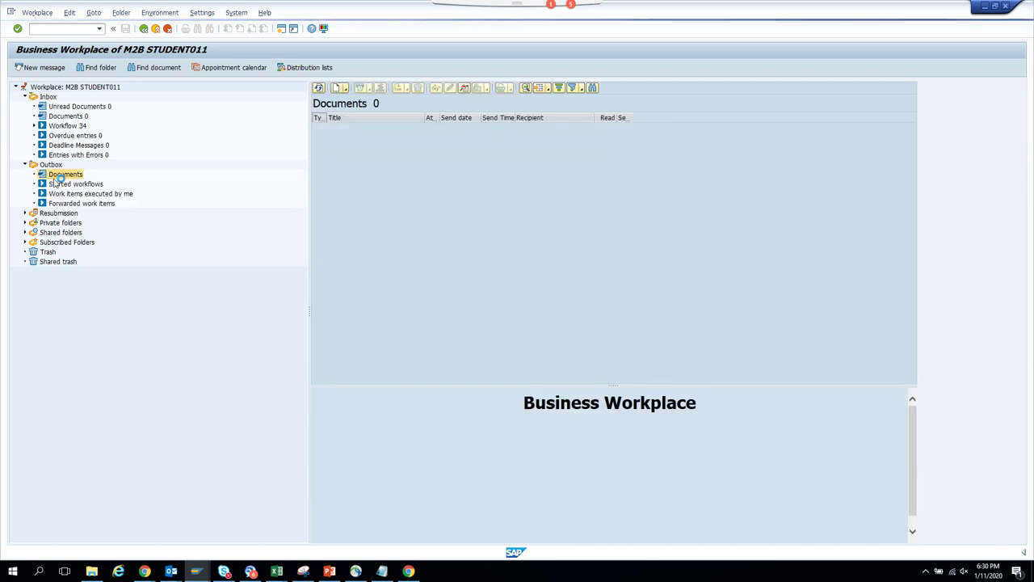
- Return to the full Inbox work item list and scroll to its older items
{"action": "left_click", "coordinate": [78, 106]}
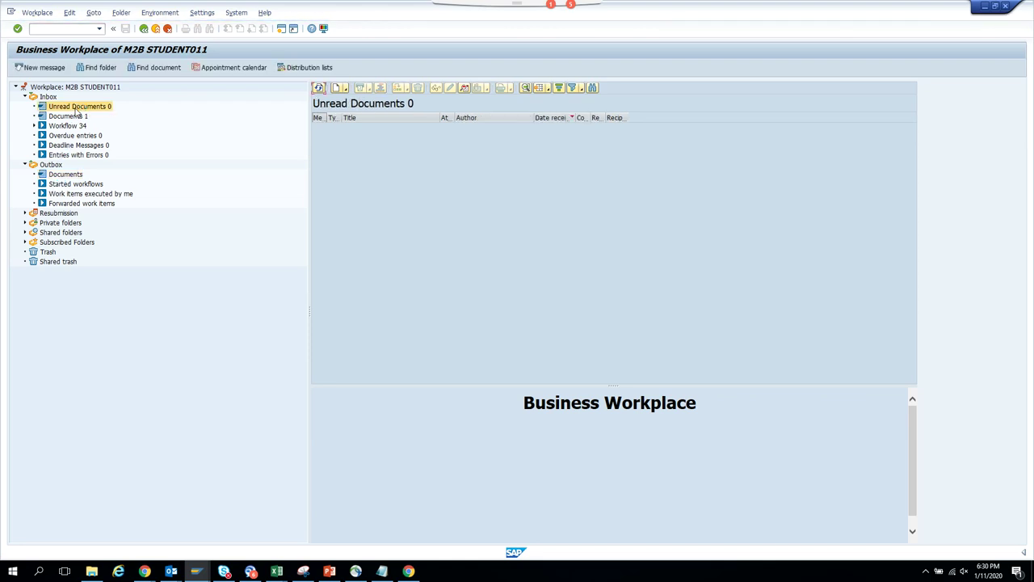
{"action": "left_click", "coordinate": [69, 119]}
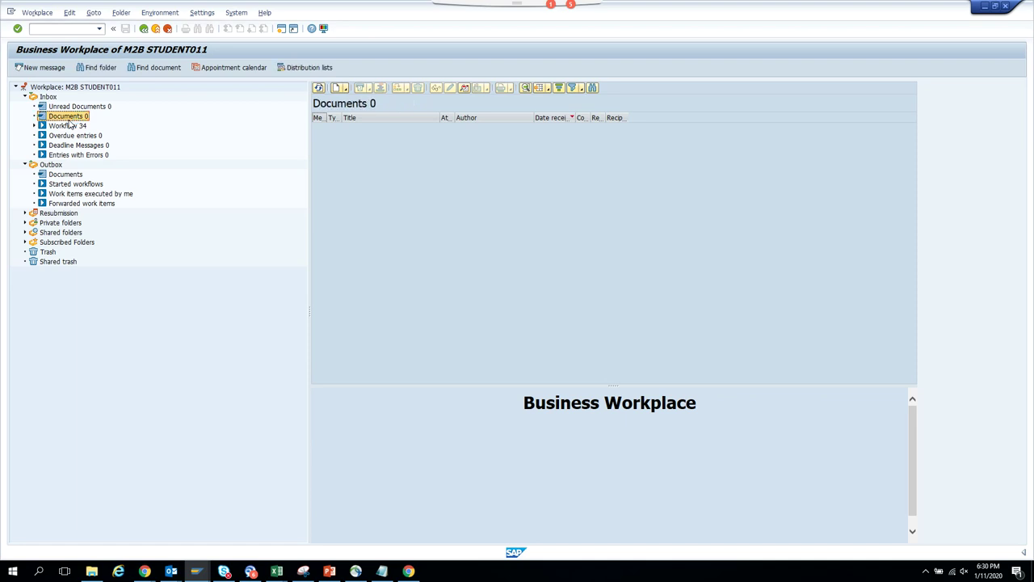
{"action": "left_click", "coordinate": [86, 108]}
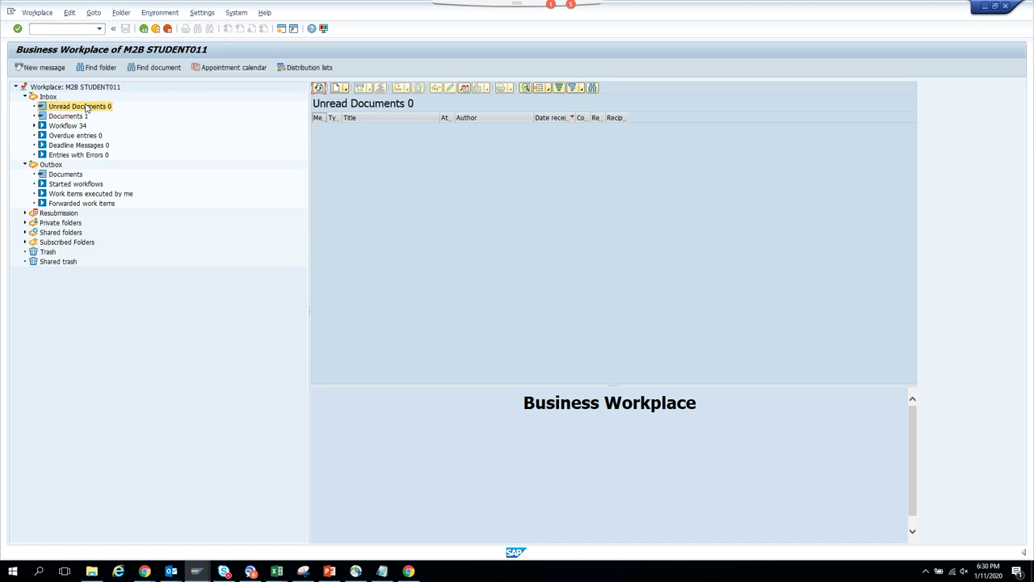
{"action": "left_click", "coordinate": [78, 117]}
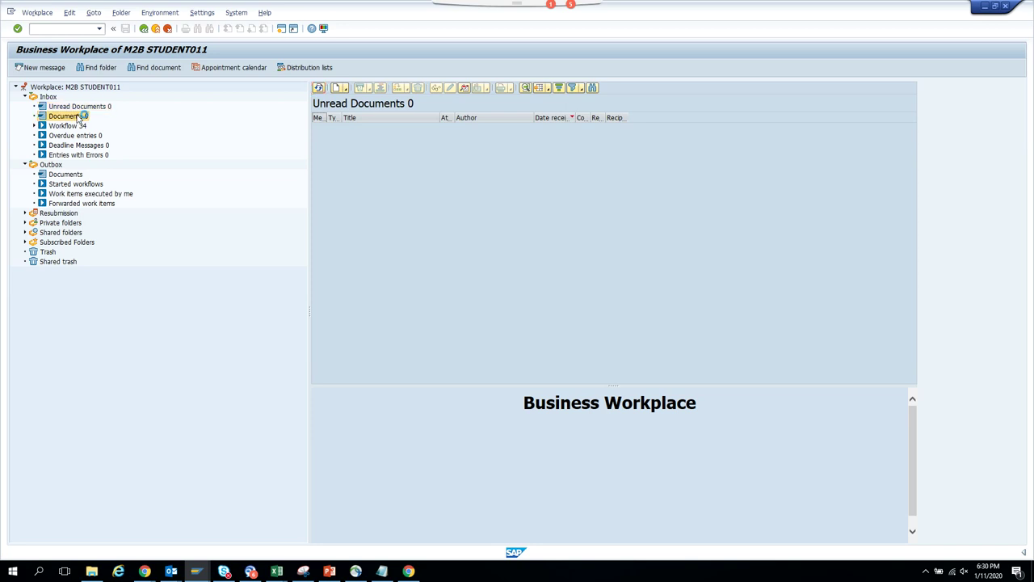
{"action": "left_click", "coordinate": [49, 98]}
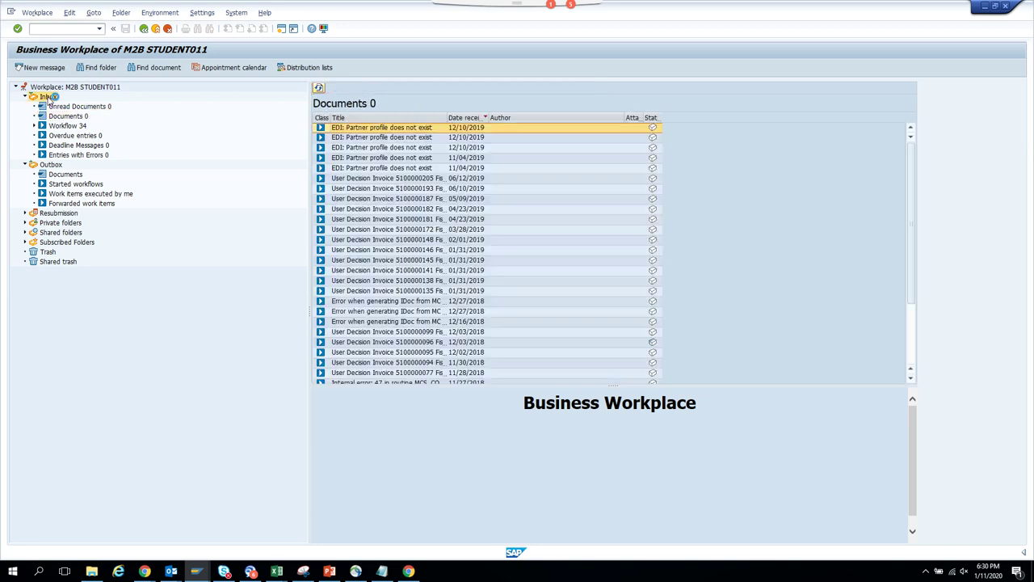
{"action": "left_click", "coordinate": [912, 363]}
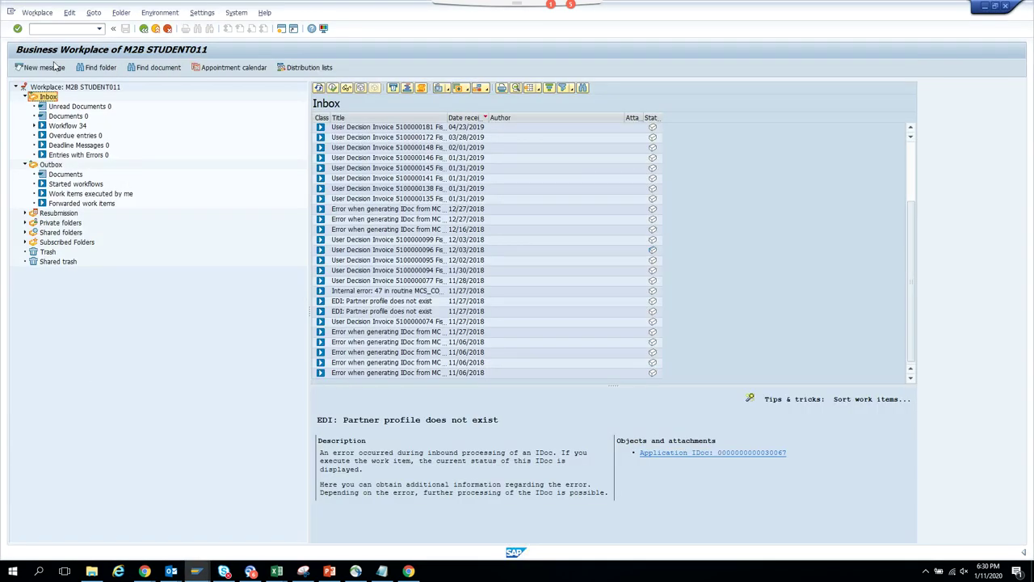
{"action": "left_click", "coordinate": [236, 12]}
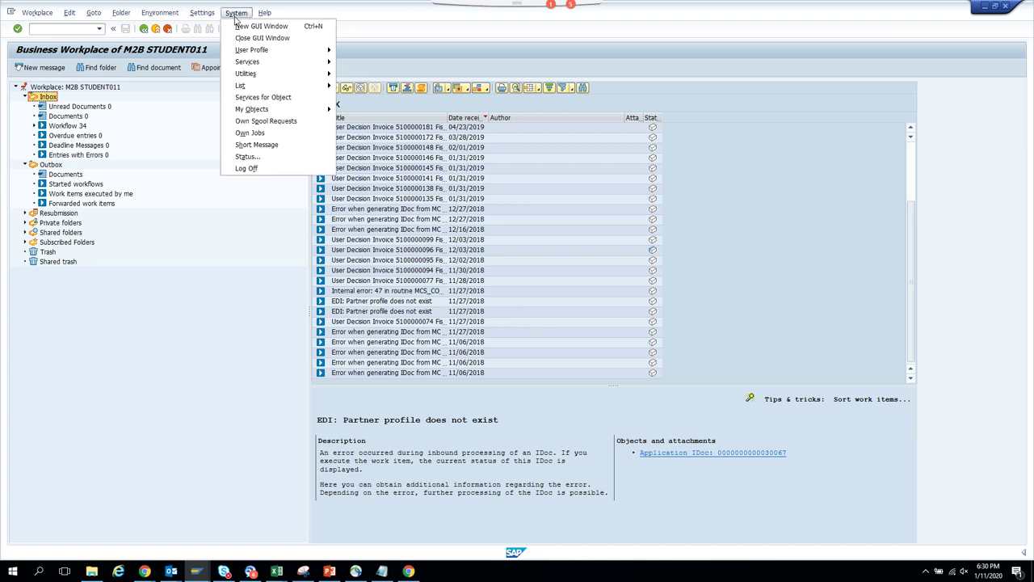
- Review system status (client 100, SBWP on HS4), then switch to Automatic Workflow Customizing
{"action": "left_click", "coordinate": [247, 168]}
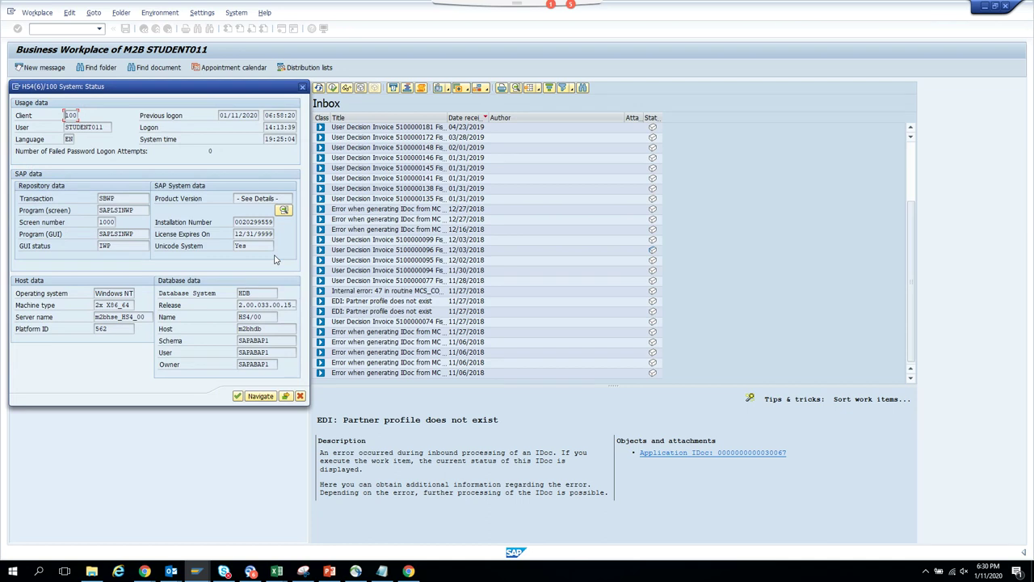
{"action": "left_click_drag", "start_coordinate": [108, 129], "coordinate": [36, 136]}
{"action": "left_click", "coordinate": [303, 88]}
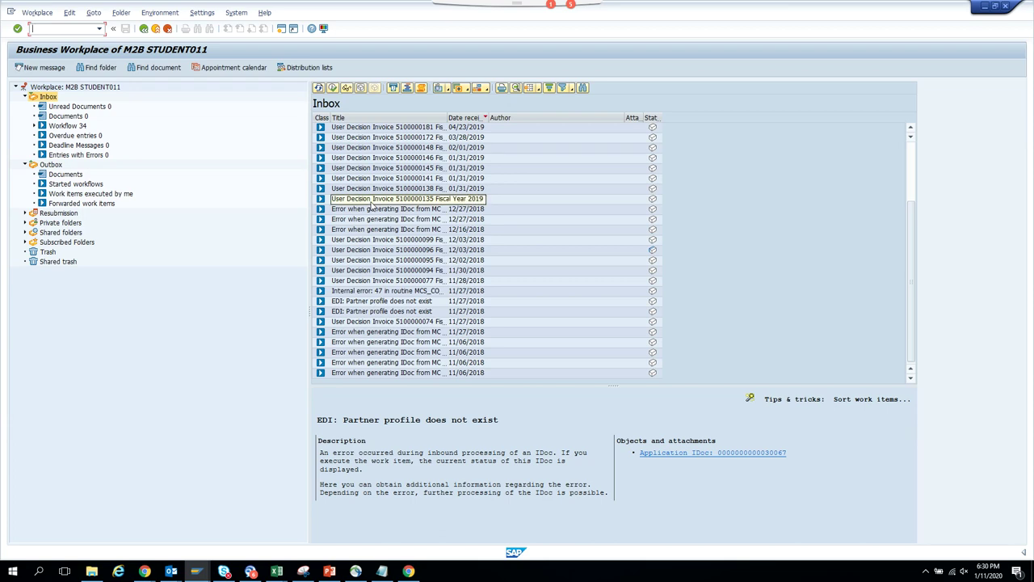
{"action": "key", "text": "alt+Tab"}
{"action": "key", "text": "alt+Tab"}
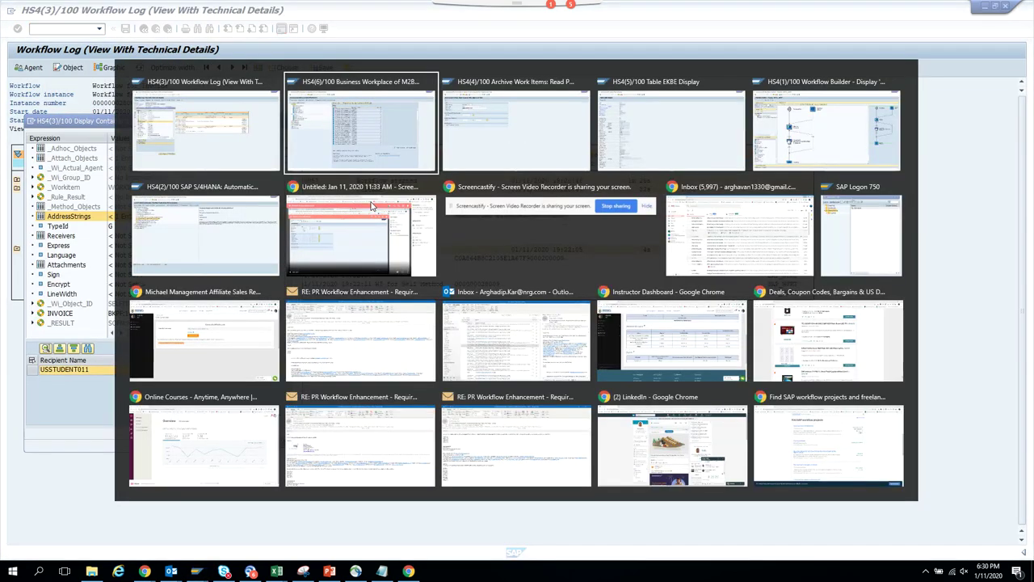
{"action": "key", "text": "alt+Tab"}
{"action": "key", "text": "alt+Tab"}
{"action": "key", "text": "alt+Tab"}
{"action": "key", "text": "alt+Tab"}
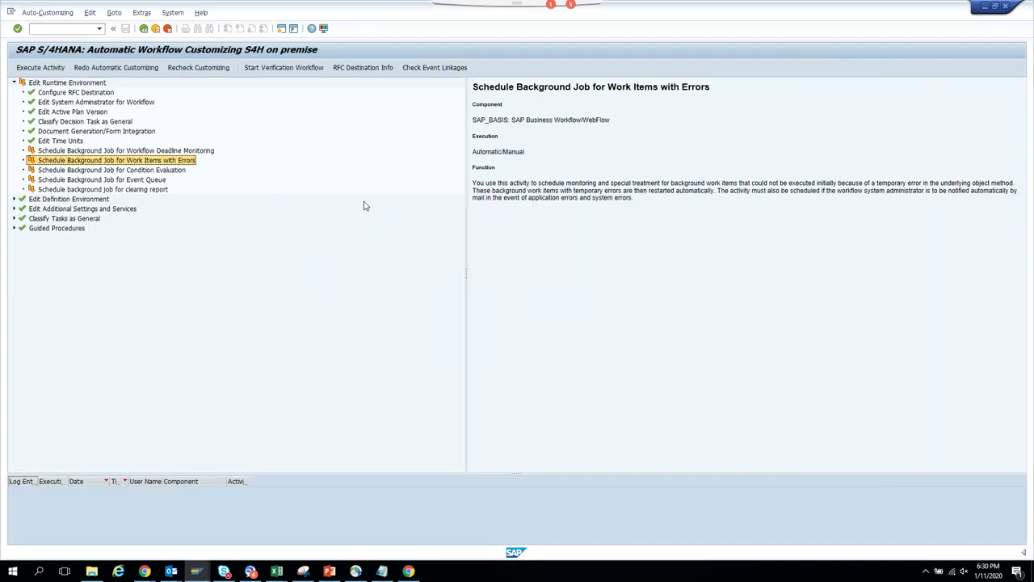
- Schedule deadline monitoring, work items with errors, condition evaluation and event queue background jobs
{"action": "left_click", "coordinate": [101, 152]}
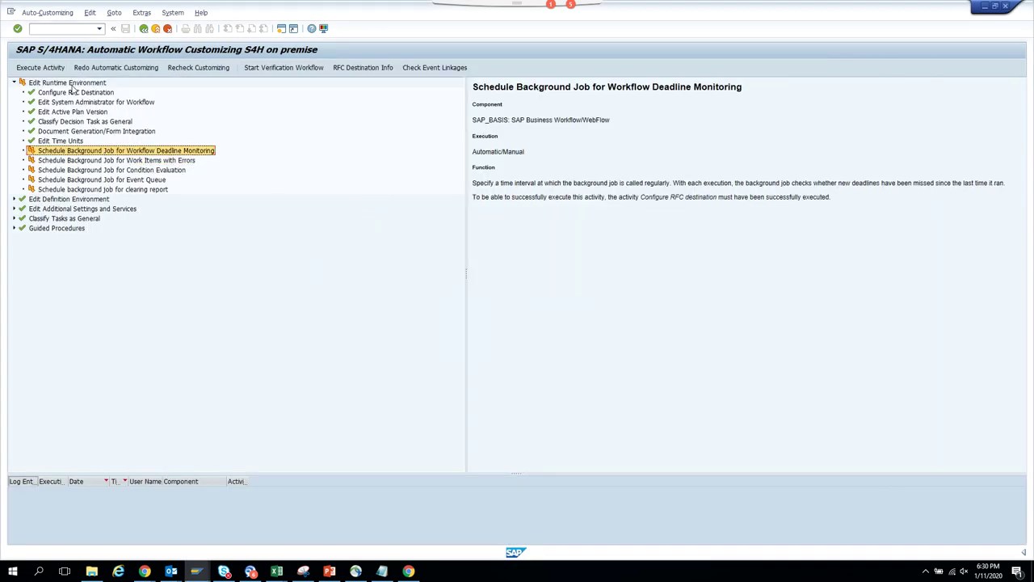
{"action": "left_click", "coordinate": [121, 68]}
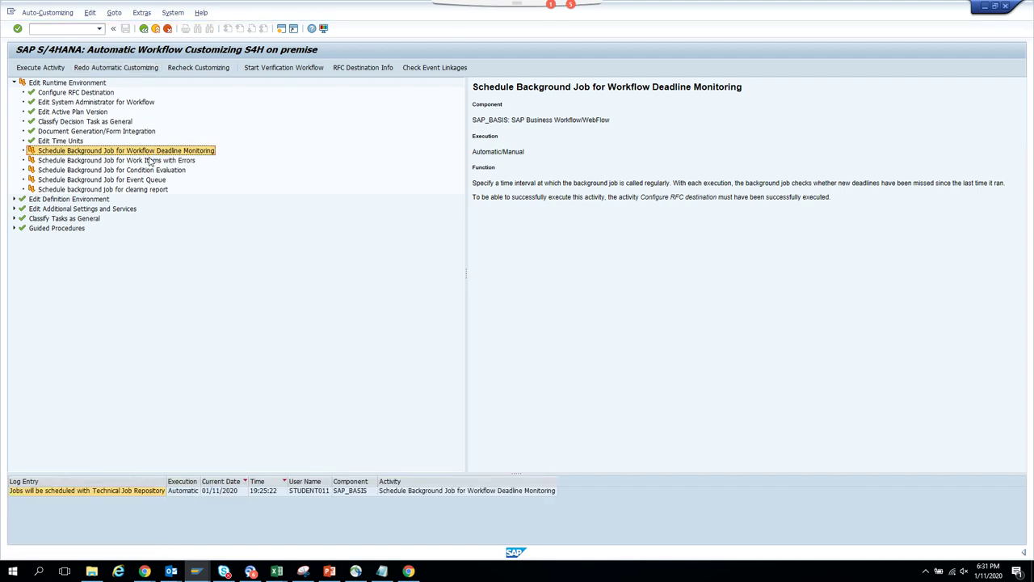
{"action": "left_click", "coordinate": [148, 160]}
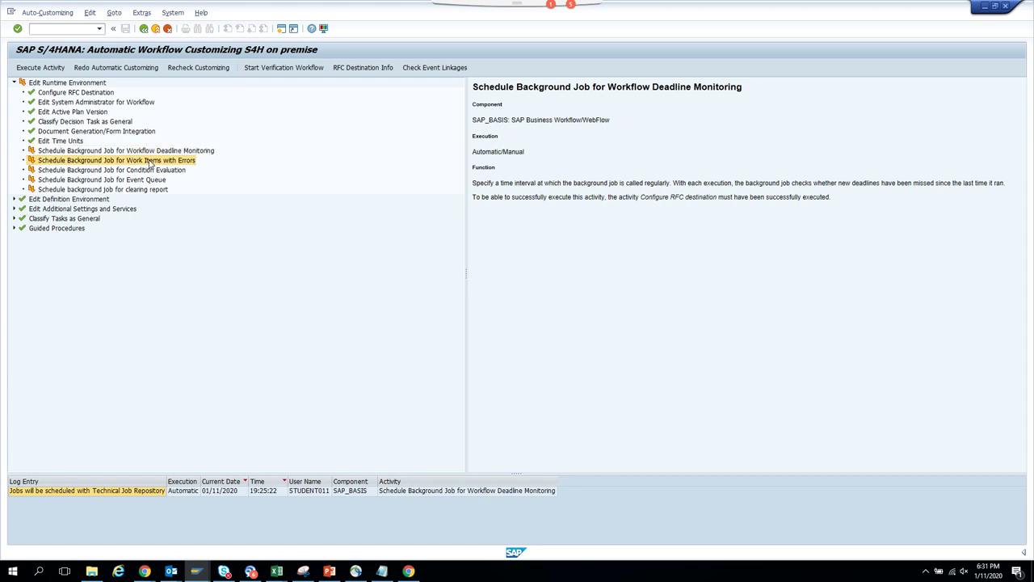
{"action": "left_click", "coordinate": [128, 69]}
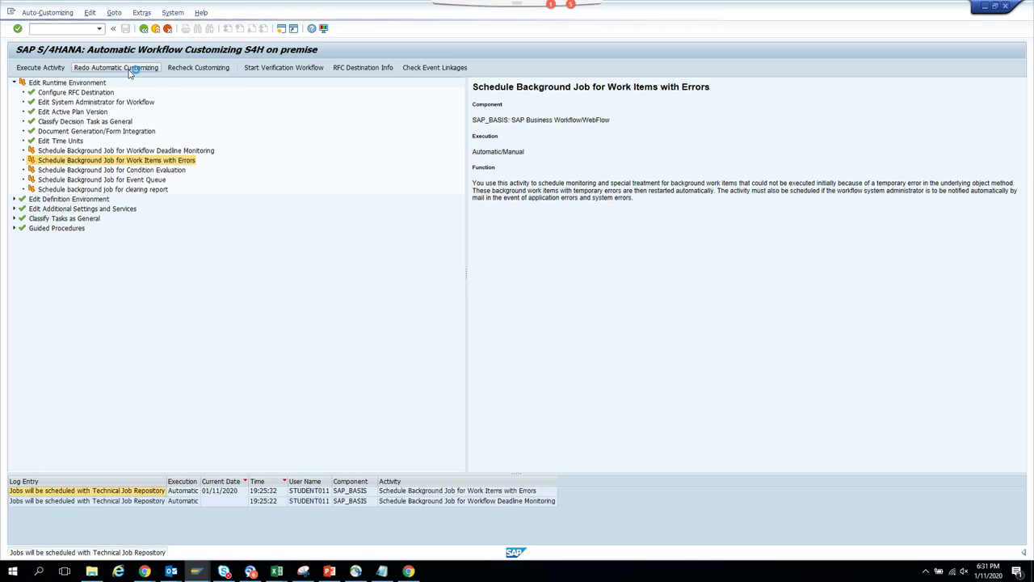
{"action": "left_click", "coordinate": [129, 170]}
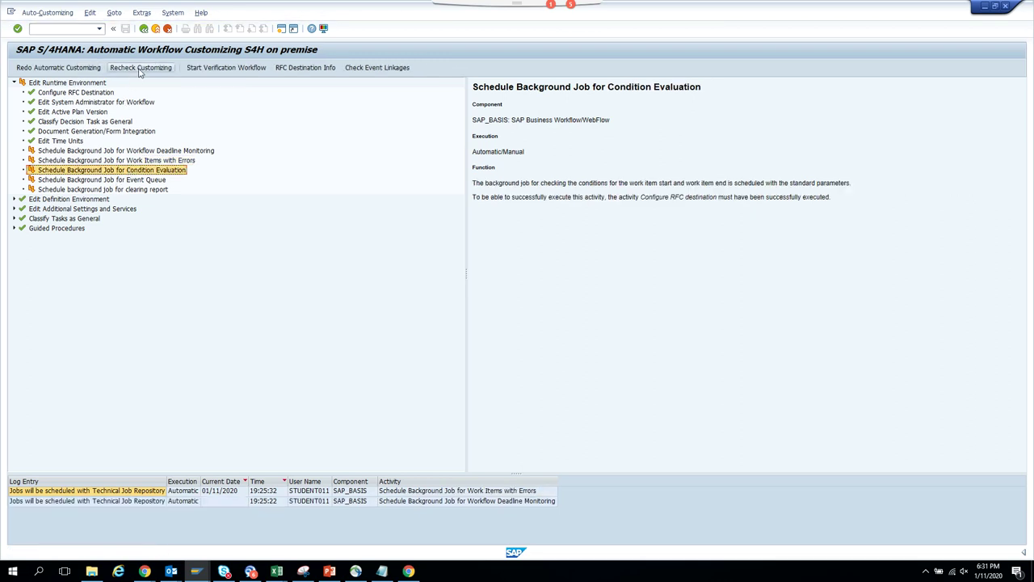
{"action": "left_click", "coordinate": [62, 69]}
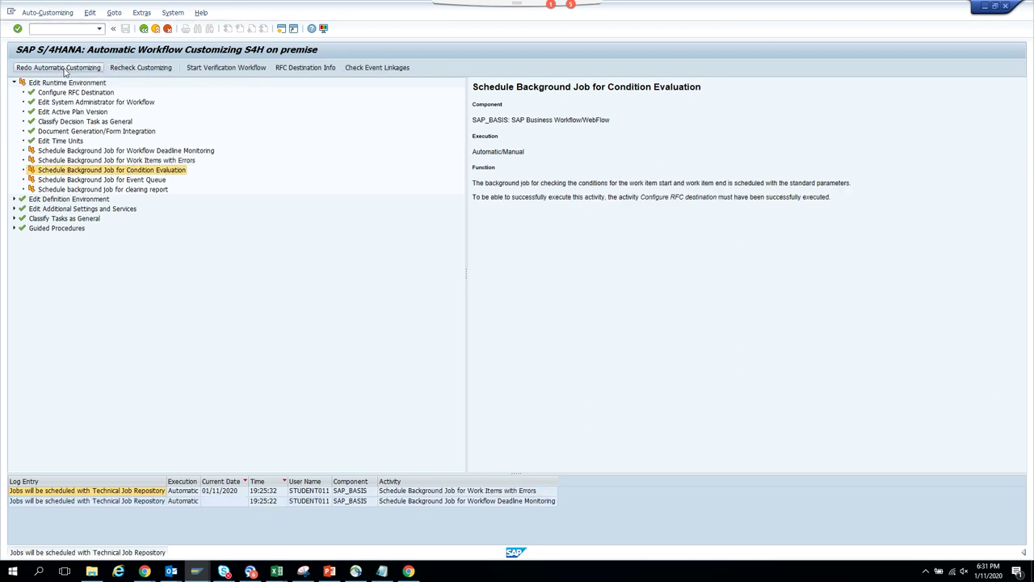
{"action": "left_click", "coordinate": [116, 181]}
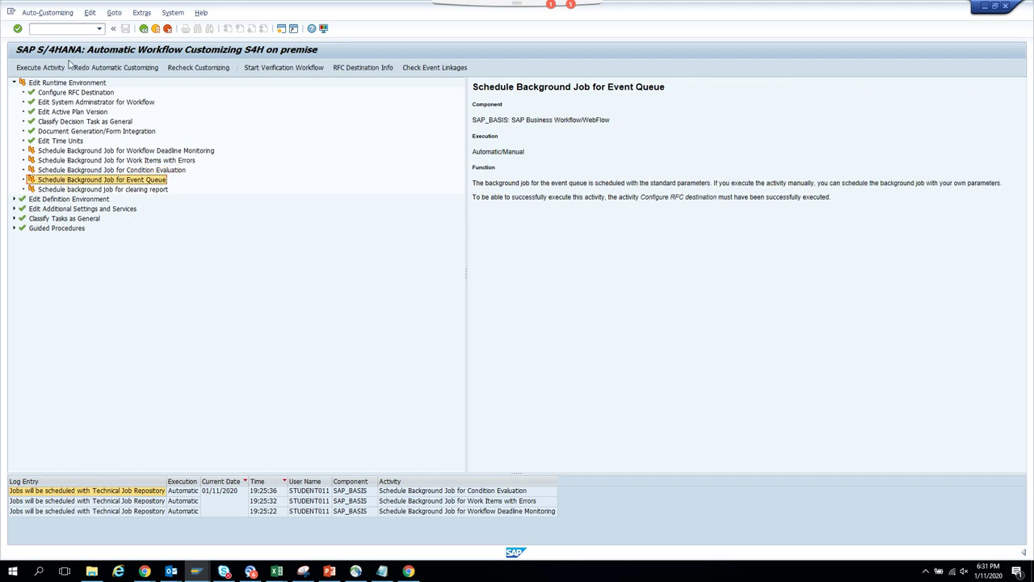
{"action": "left_click", "coordinate": [92, 70]}
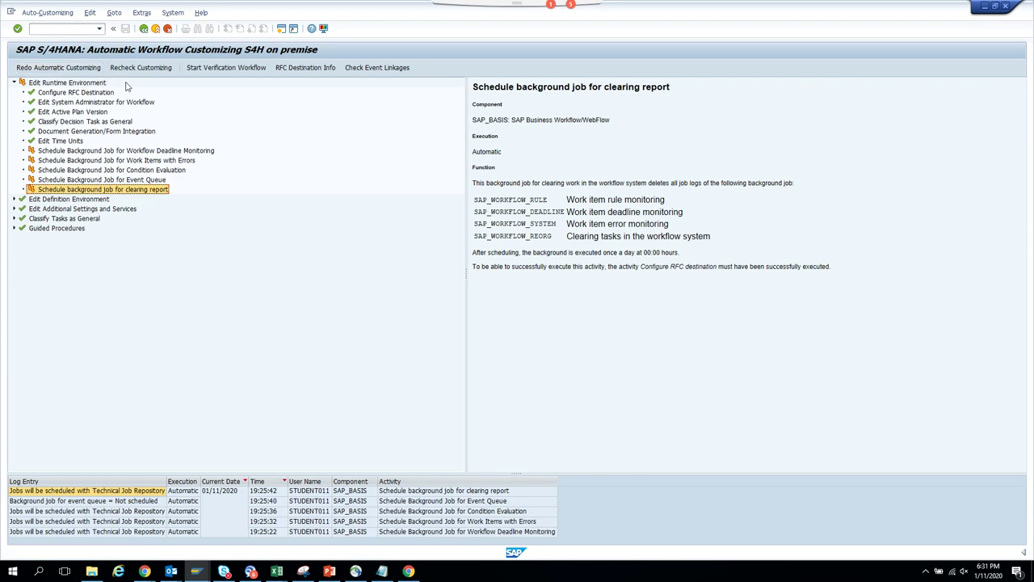
{"action": "left_click", "coordinate": [143, 29]}
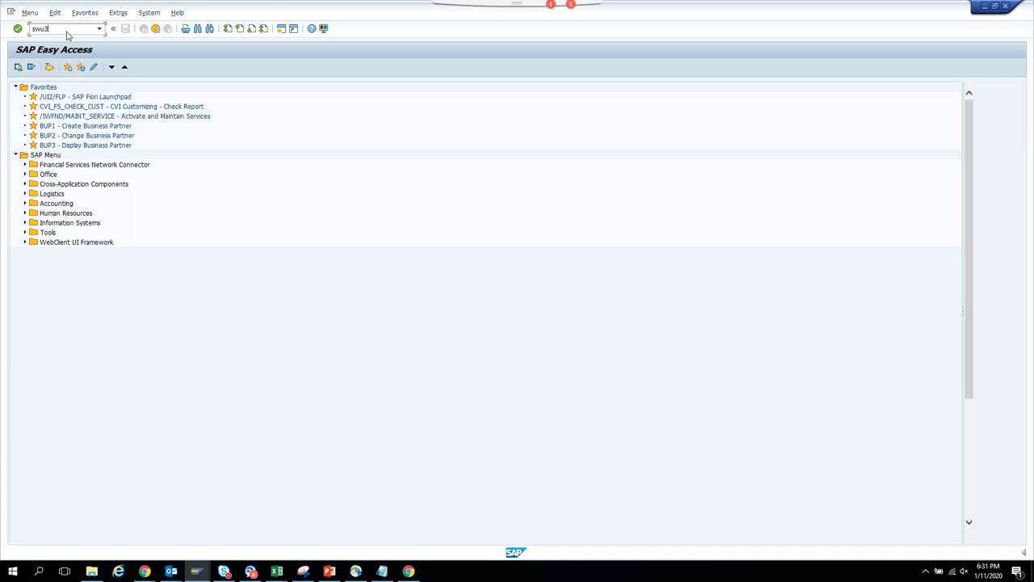
- Rerun the Workflow Deadline Monitoring job activity under SWU3's Edit Runtime Environment
{"action": "key", "text": "Return"}
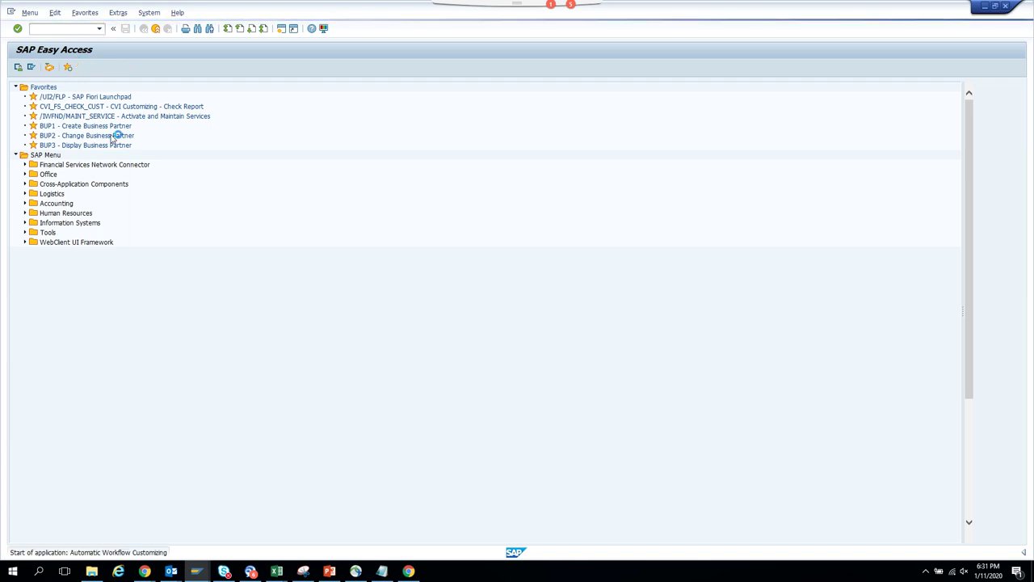
{"action": "left_click", "coordinate": [17, 85]}
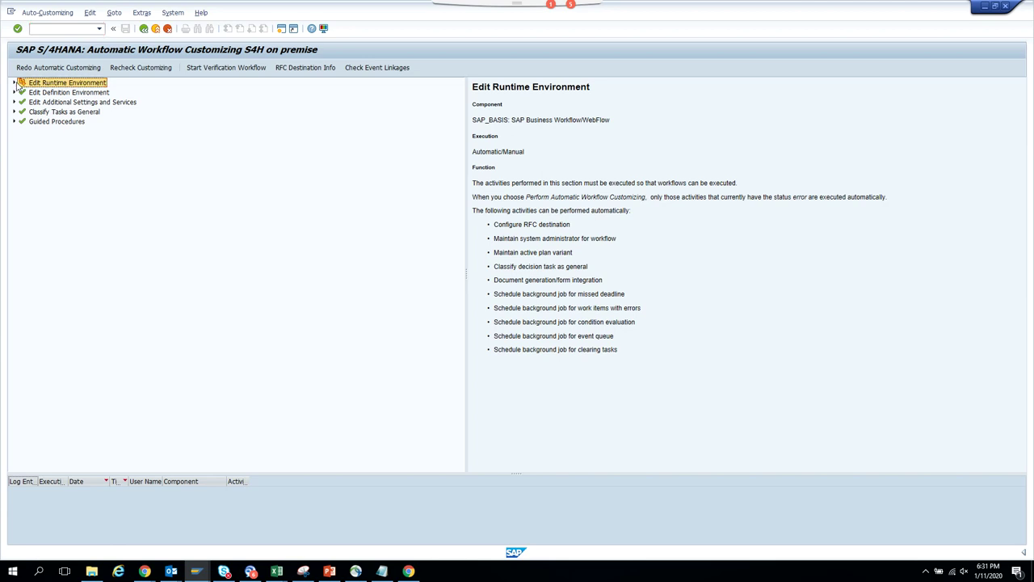
{"action": "left_click", "coordinate": [14, 83]}
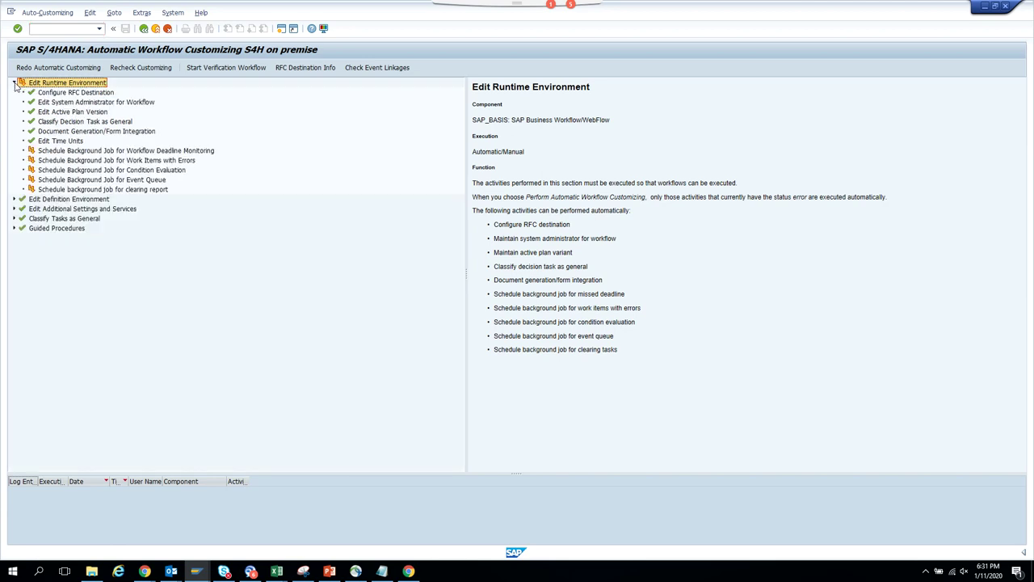
{"action": "left_click", "coordinate": [103, 154]}
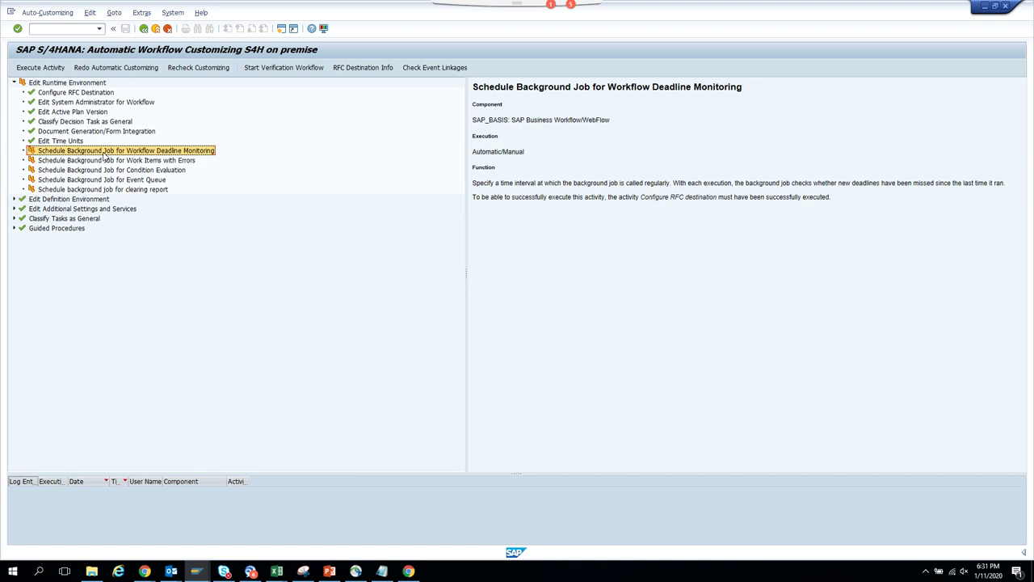
{"action": "left_click", "coordinate": [40, 14]}
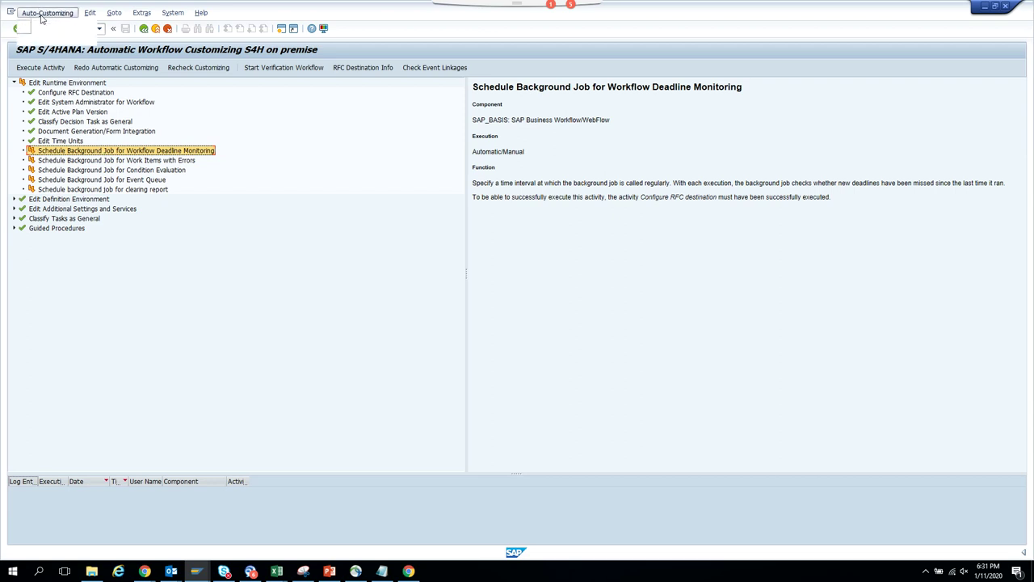
{"action": "left_click", "coordinate": [45, 27]}
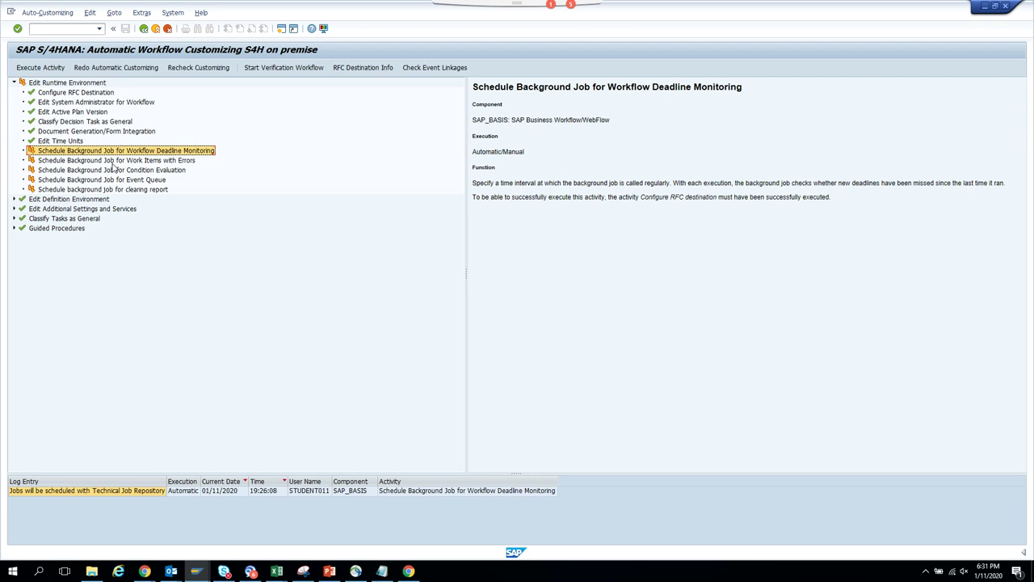
{"action": "left_click", "coordinate": [143, 29]}
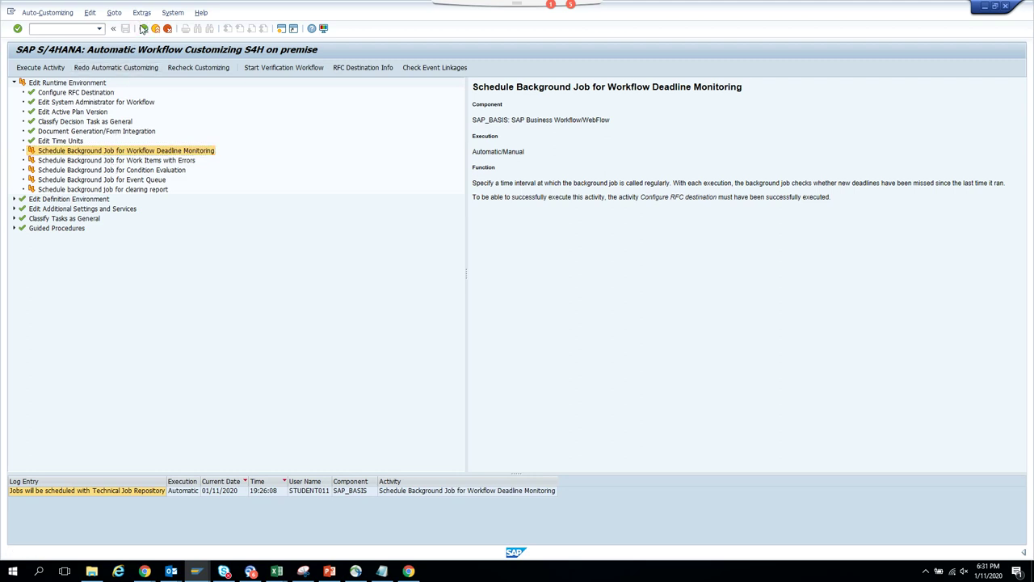
{"action": "mouse_move", "coordinate": [205, 576]}
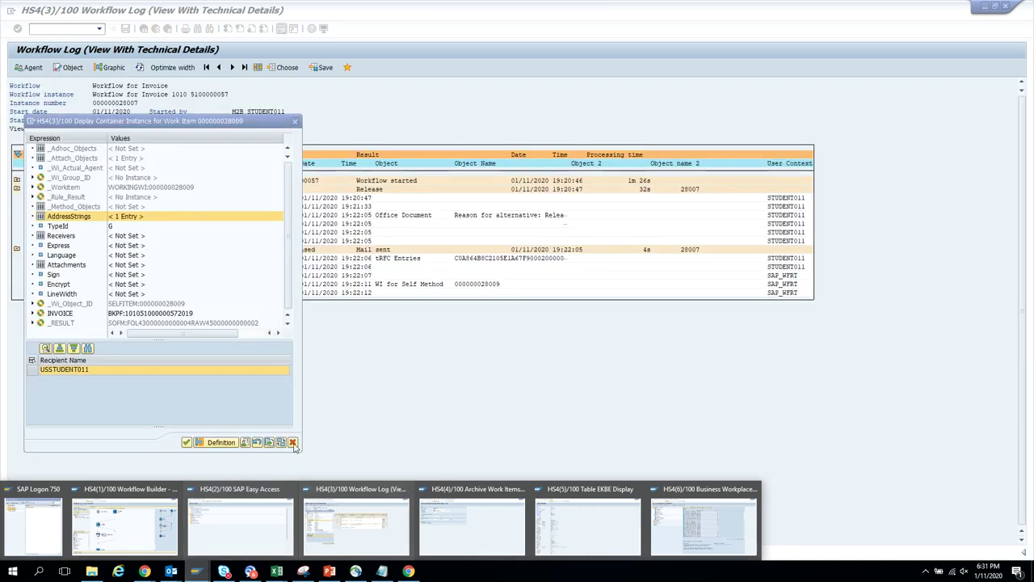
{"action": "left_click", "coordinate": [330, 490]}
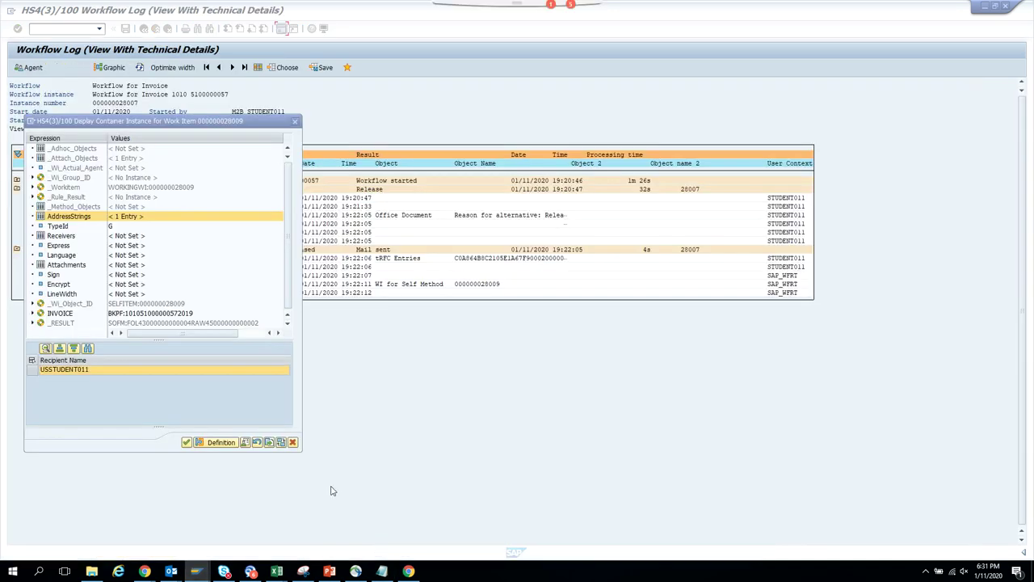
{"action": "left_click", "coordinate": [292, 442]}
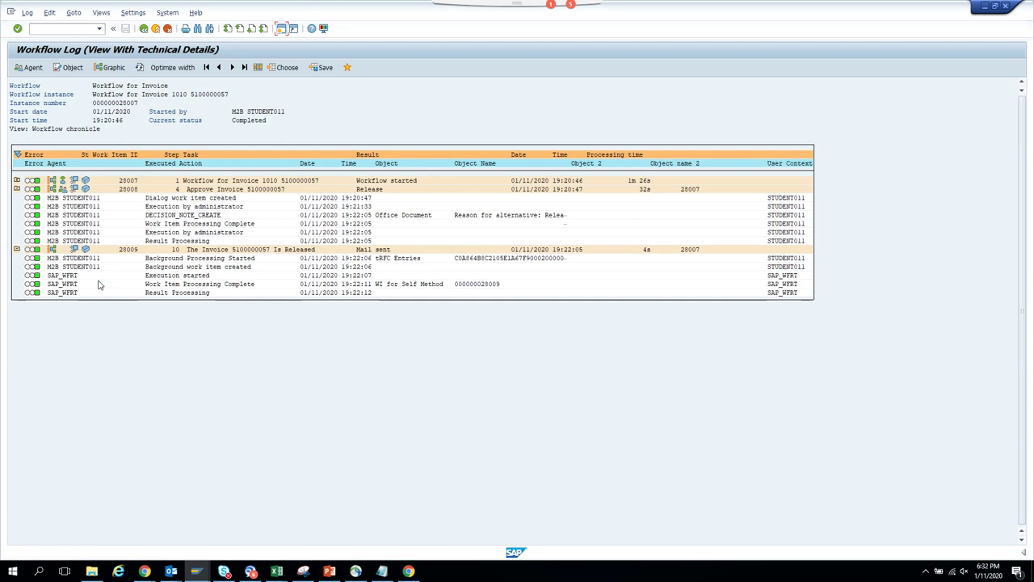
{"action": "left_click", "coordinate": [195, 572]}
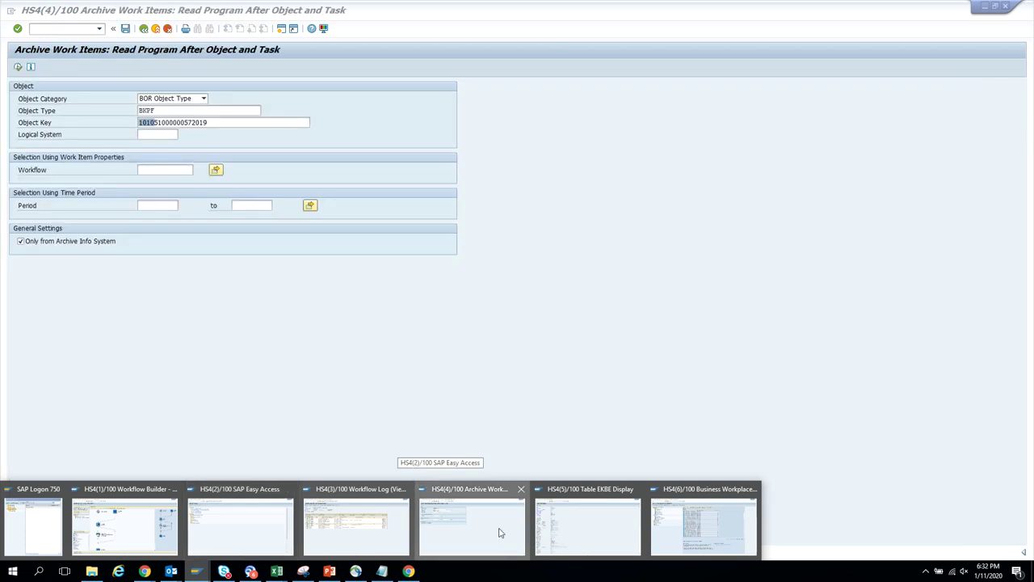
{"action": "left_click", "coordinate": [500, 530]}
{"action": "left_click", "coordinate": [143, 29]}
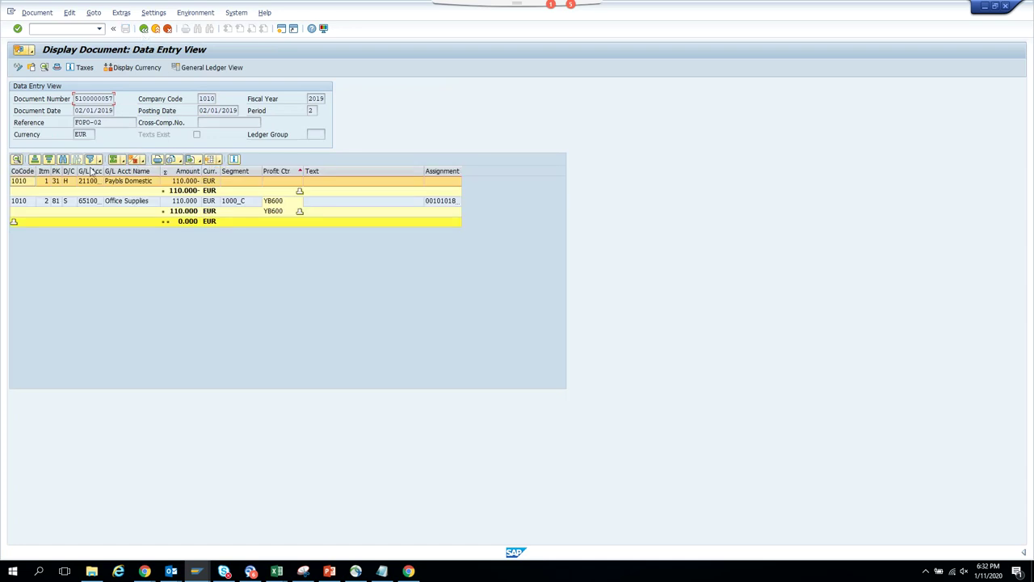
{"action": "double_click", "coordinate": [75, 182]}
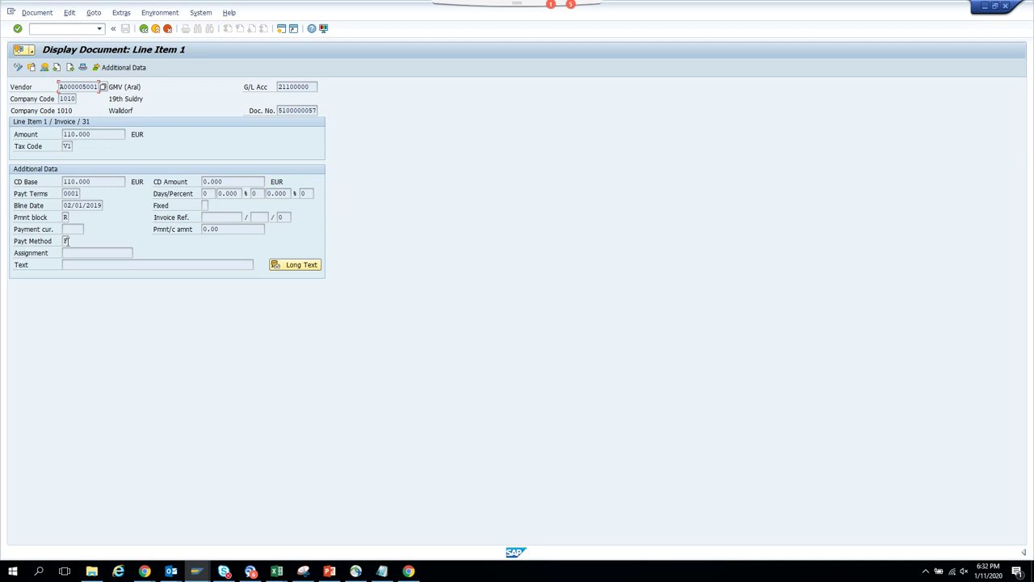
{"action": "left_click", "coordinate": [143, 29]}
{"action": "left_click", "coordinate": [143, 29]}
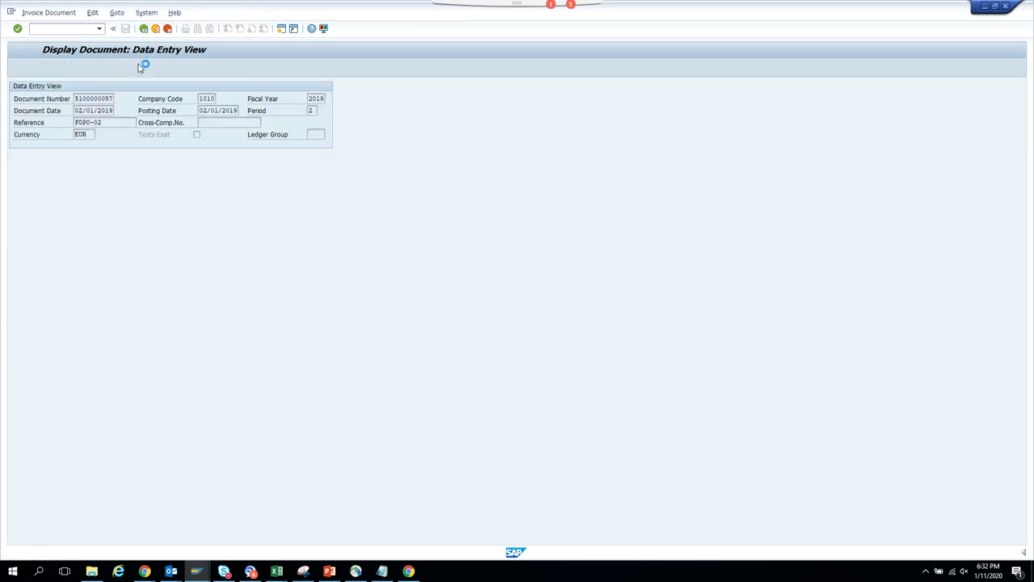
{"action": "left_click", "coordinate": [185, 87]}
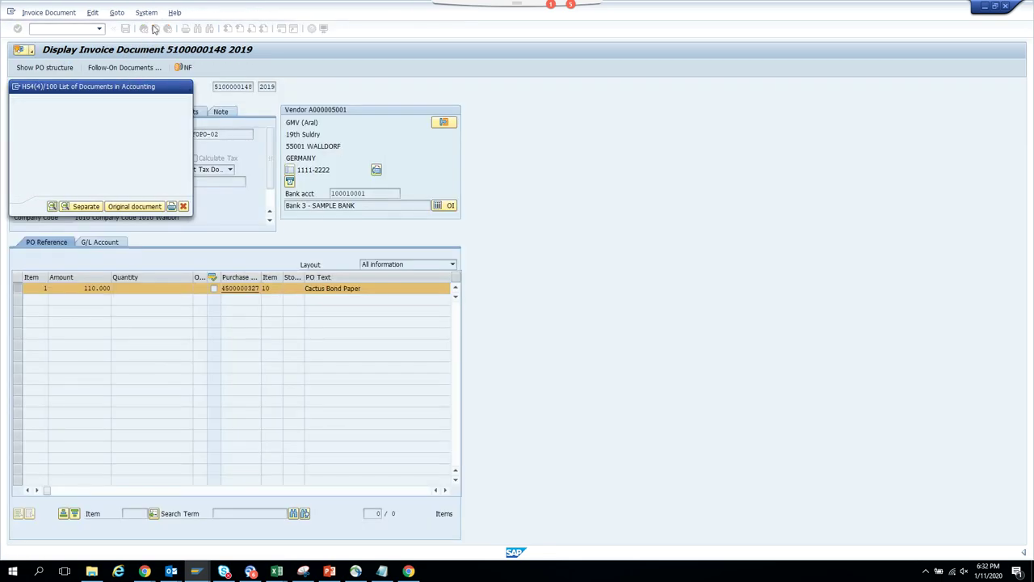
{"action": "left_click", "coordinate": [145, 31]}
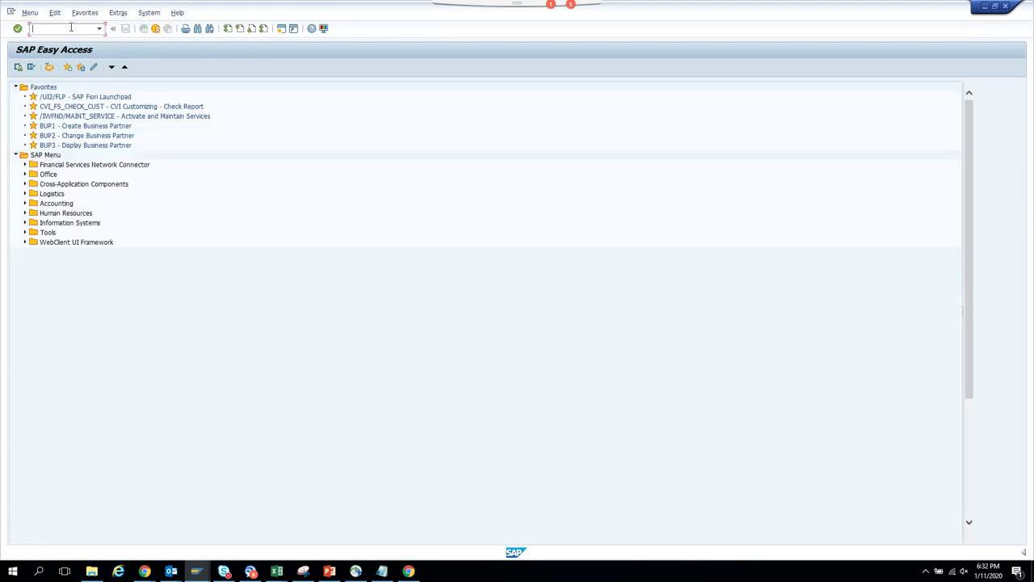
{"action": "type", "text": "mir4"}
{"action": "key", "text": "Return"}
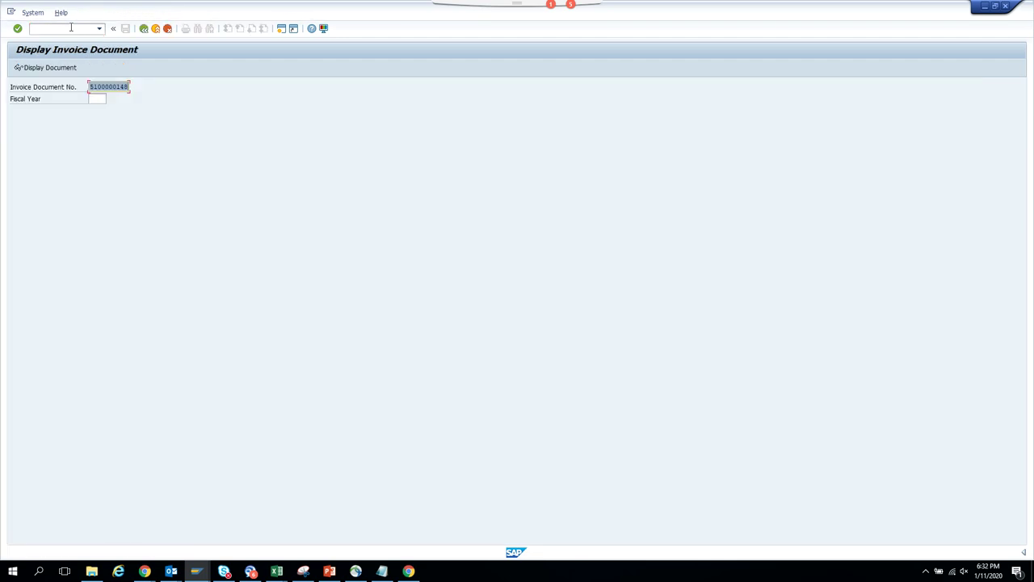
{"action": "key", "text": "BackSpace"}
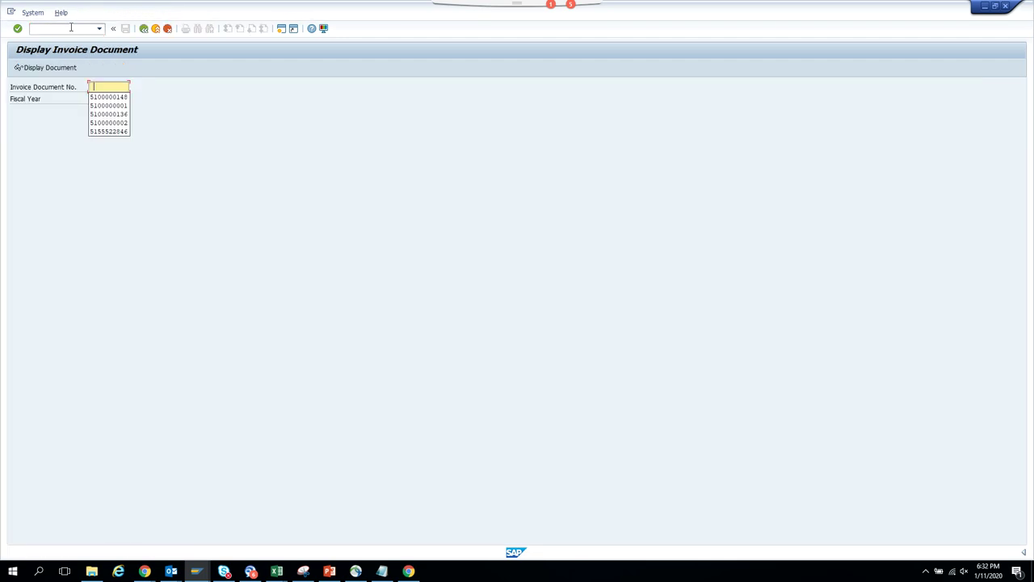
{"action": "left_click", "coordinate": [112, 98]}
{"action": "type", "text": "9"}
{"action": "key", "text": "Return"}
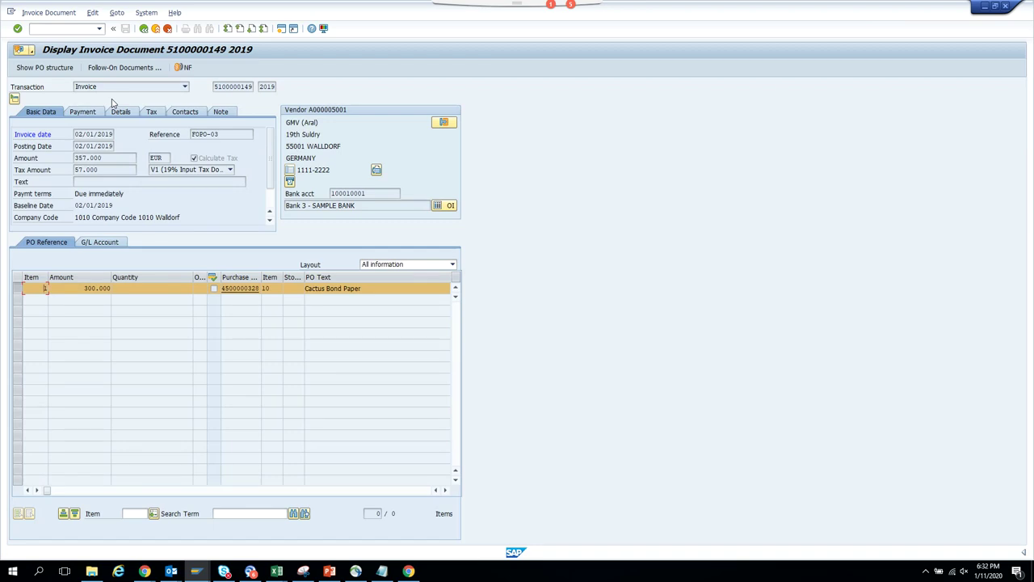
{"action": "left_click", "coordinate": [117, 67]}
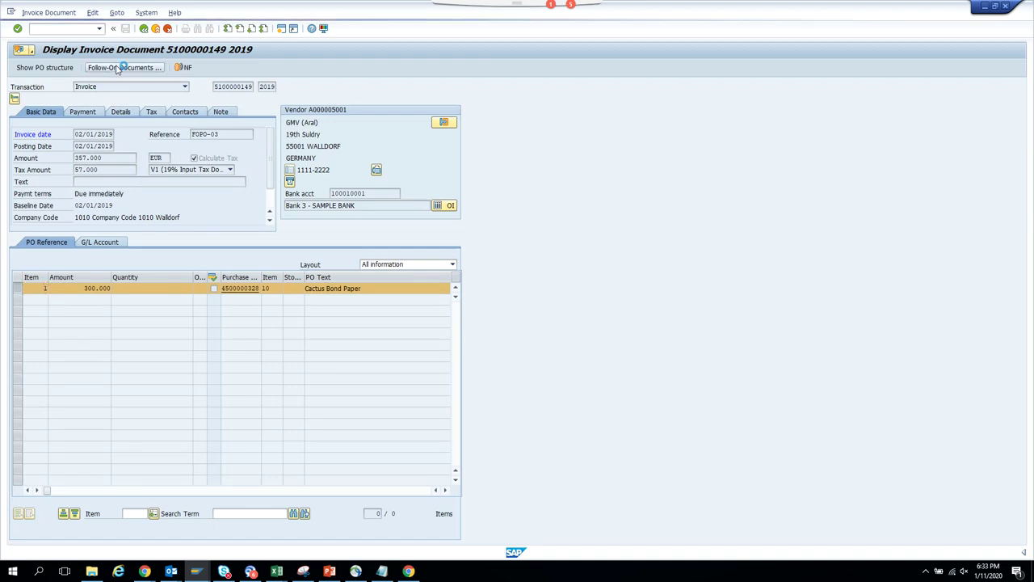
{"action": "double_click", "coordinate": [94, 132]}
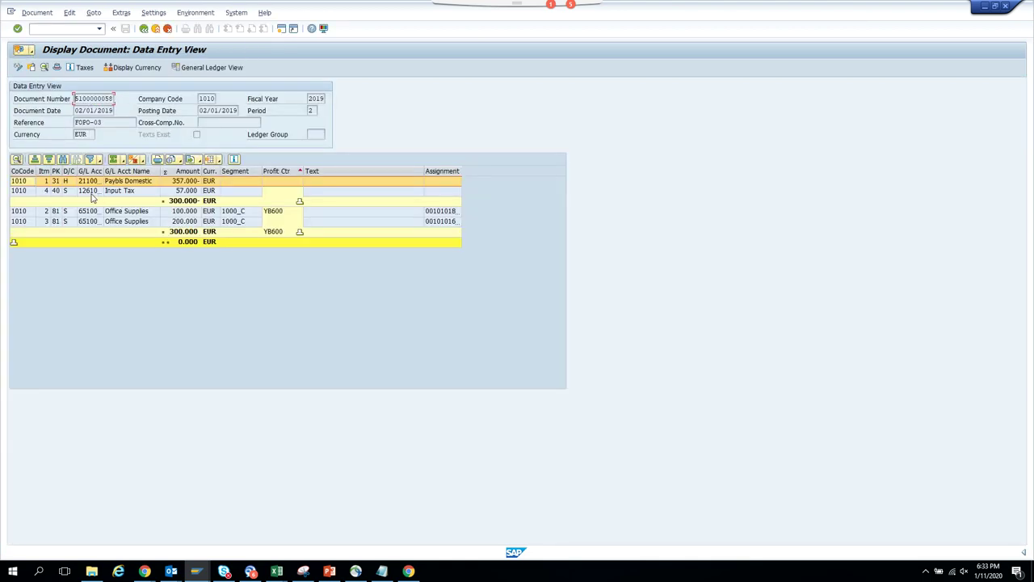
{"action": "double_click", "coordinate": [96, 181]}
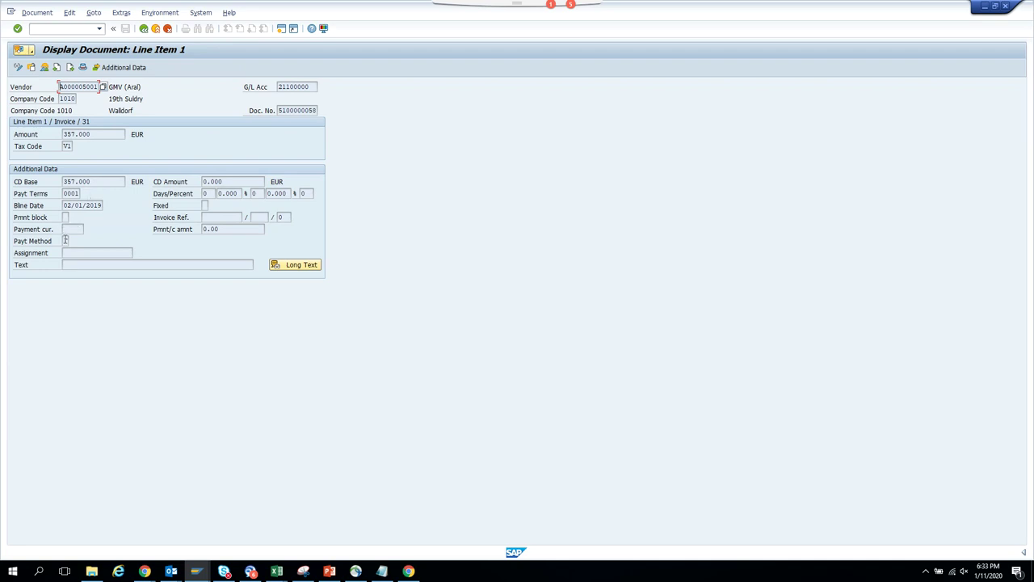
{"action": "left_click", "coordinate": [67, 216]}
{"action": "left_click", "coordinate": [17, 67]}
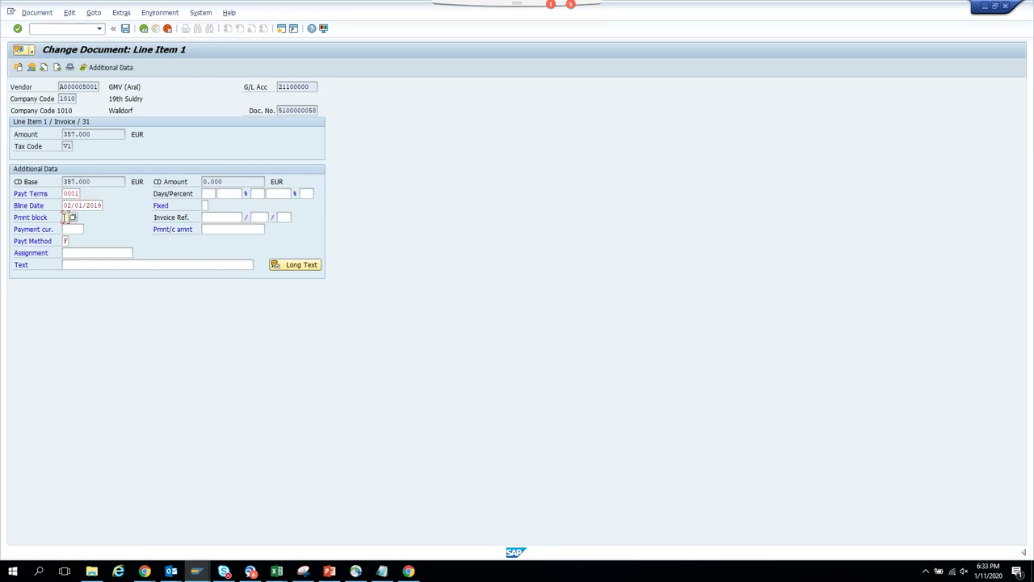
{"action": "type", "text": "A"}
{"action": "left_click", "coordinate": [125, 29]}
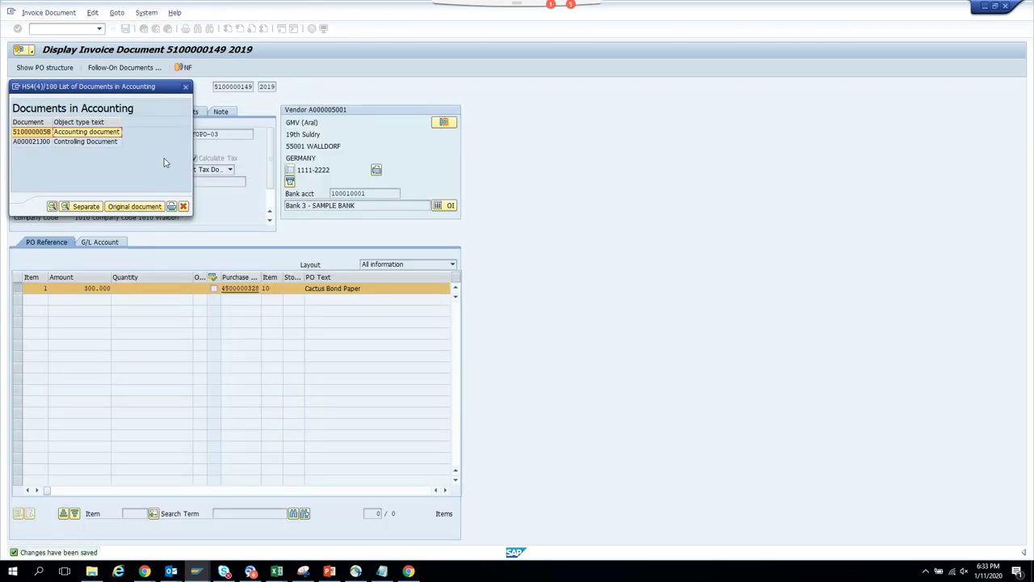
{"action": "left_click", "coordinate": [186, 87]}
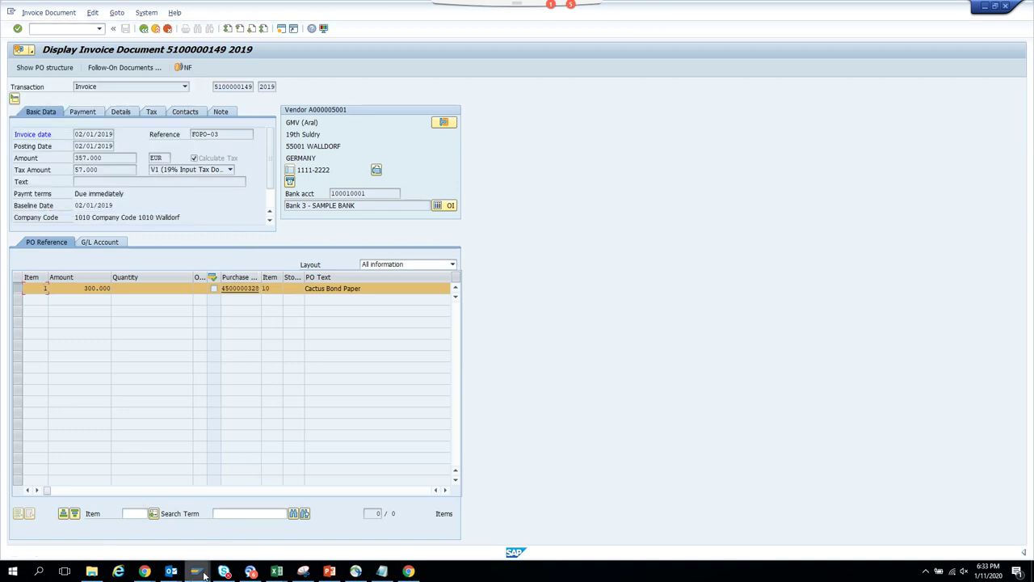
{"action": "mouse_move", "coordinate": [203, 575]}
{"action": "left_click", "coordinate": [588, 525]}
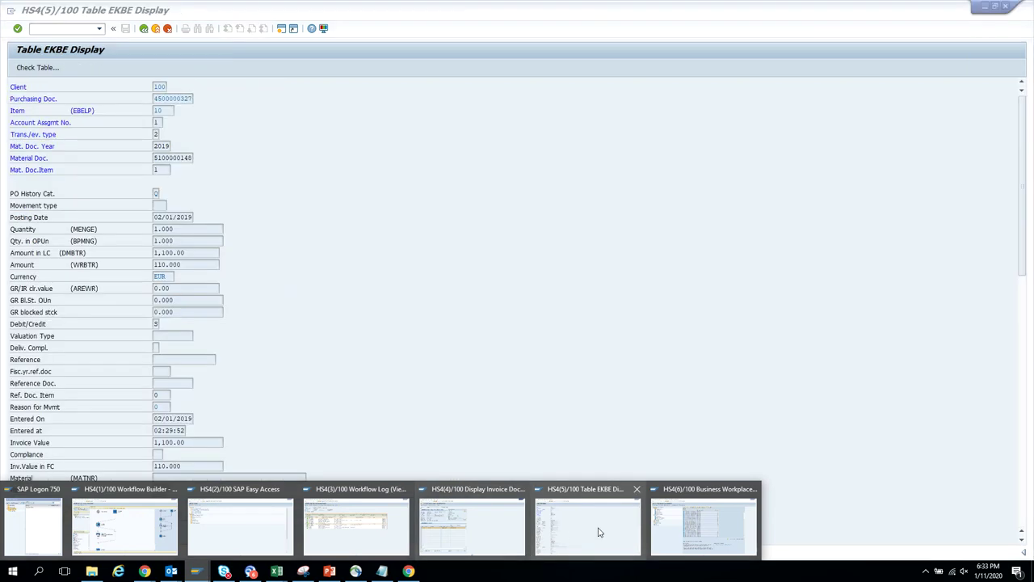
{"action": "left_click", "coordinate": [62, 33]}
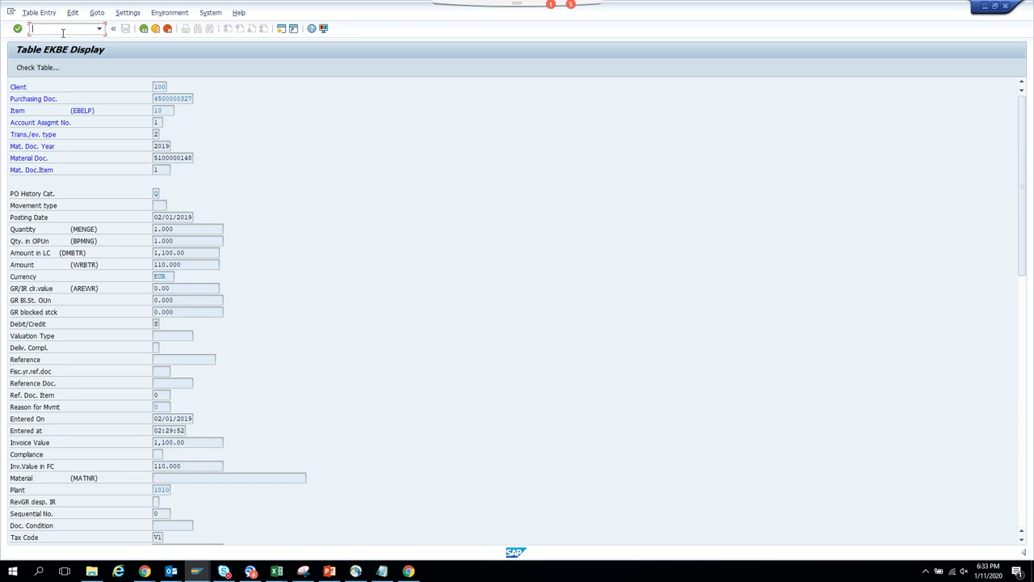
{"action": "left_click", "coordinate": [196, 571]}
{"action": "left_click", "coordinate": [679, 533]}
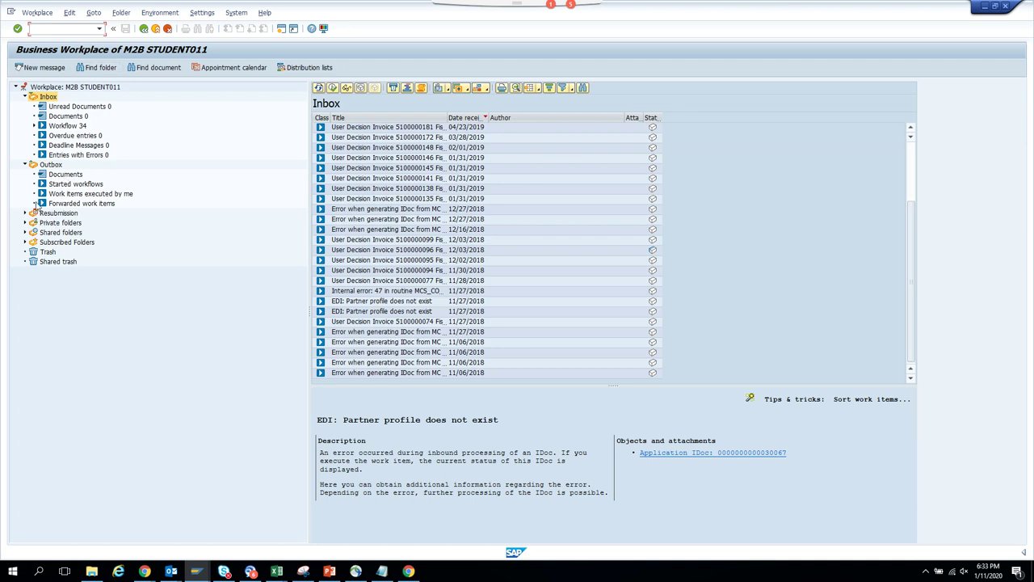
{"action": "left_click", "coordinate": [76, 185]}
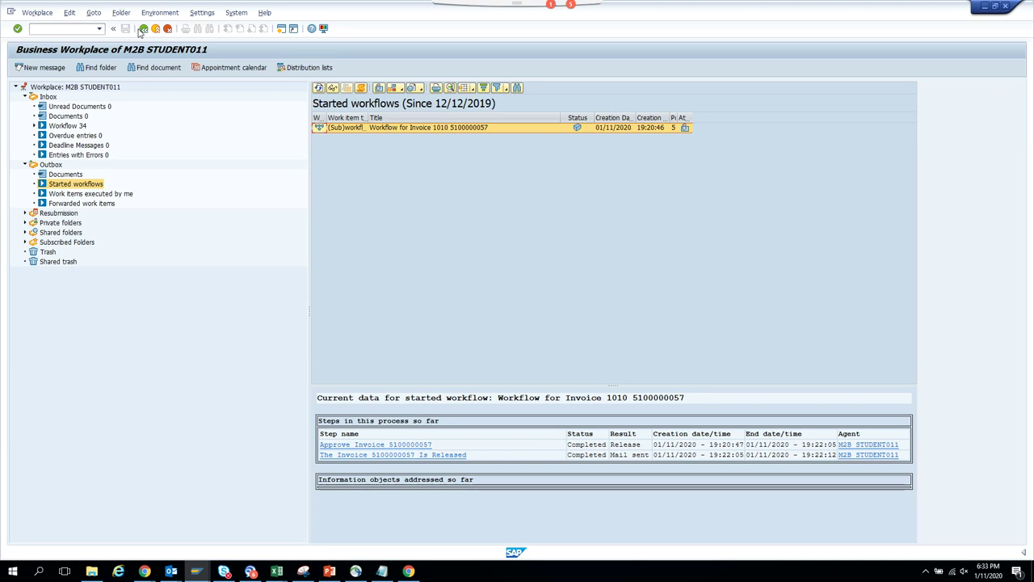
{"action": "left_click", "coordinate": [318, 87]}
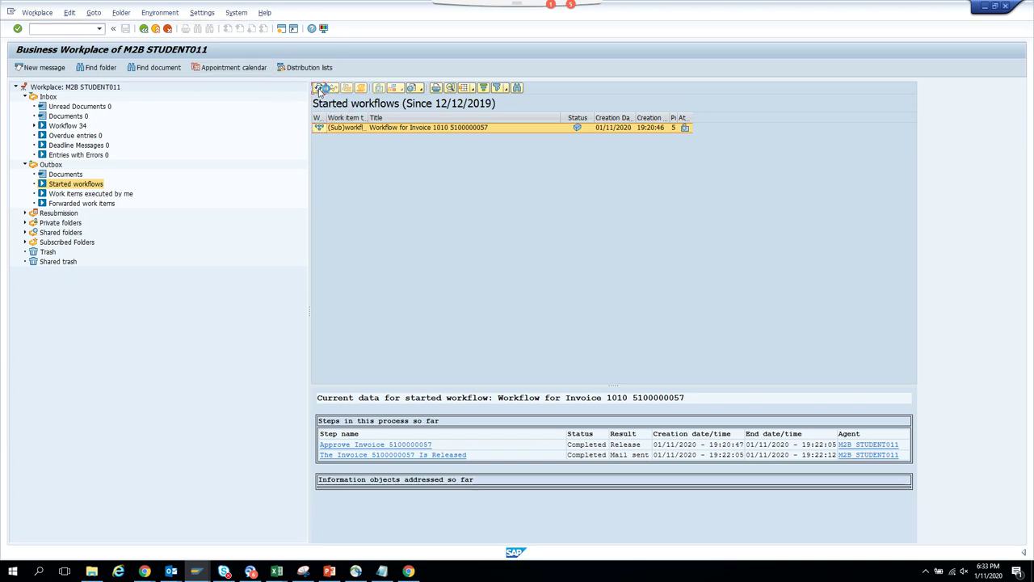
{"action": "left_click", "coordinate": [144, 28]}
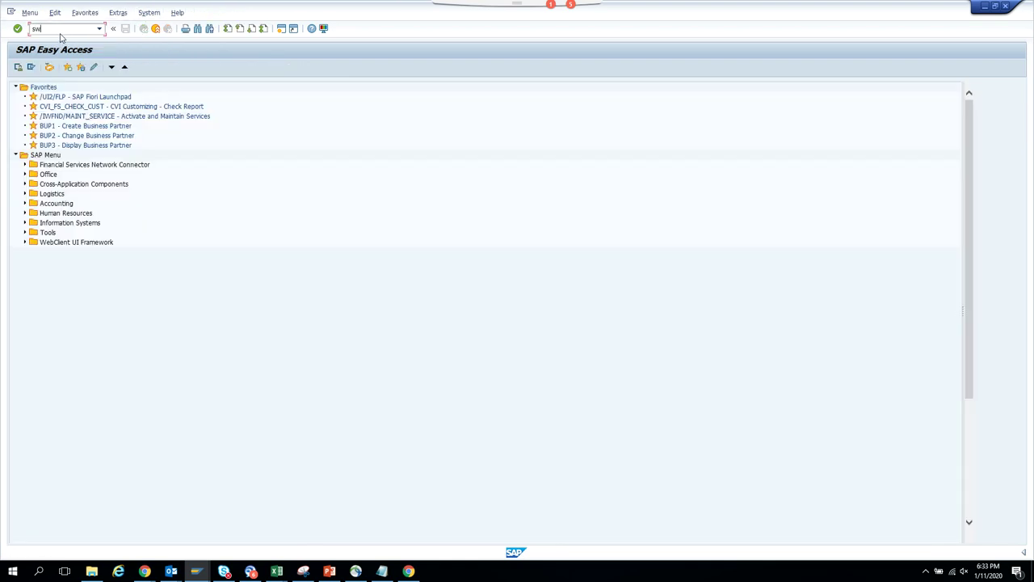
- Run the SWEL event trace display, which returns no entries
{"action": "key", "text": "Return"}
{"action": "left_click", "coordinate": [17, 68]}
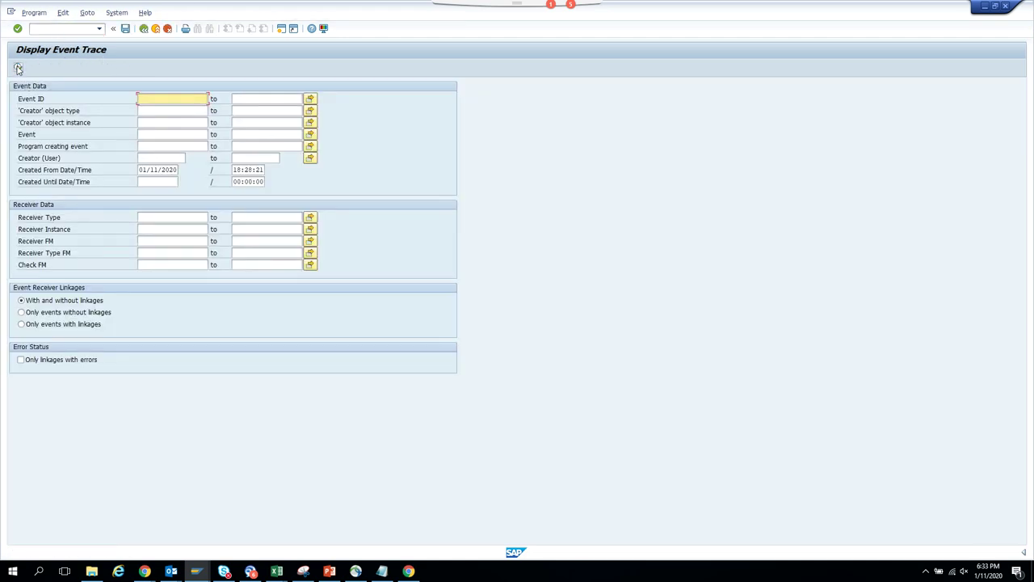
{"action": "left_click", "coordinate": [144, 28]}
- Open the event trace on/off settings with /nSWELS, showing the trace switched on
{"action": "left_click", "coordinate": [81, 29]}
{"action": "type", "text": "/nswels"}
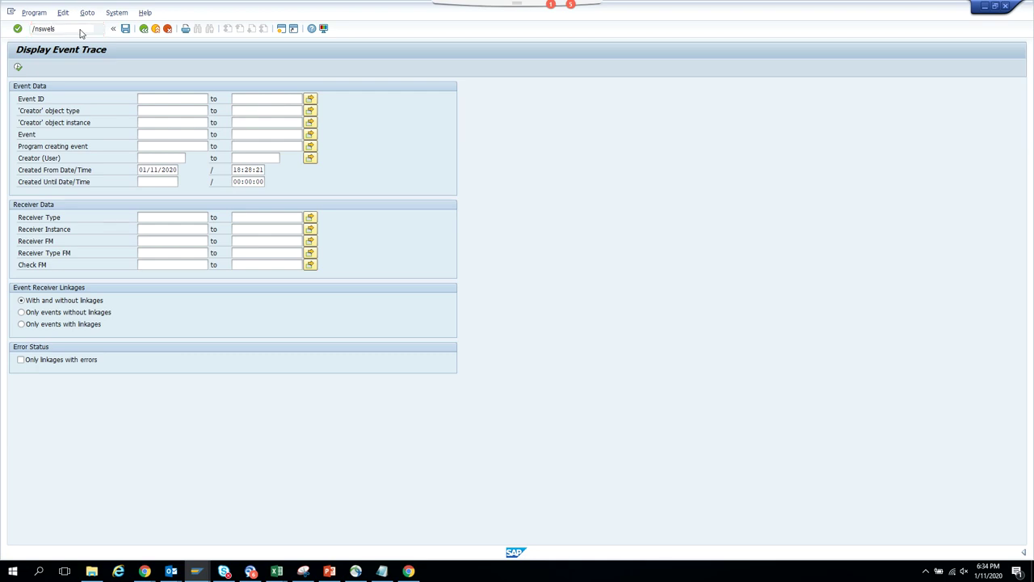
{"action": "key", "text": "Return"}
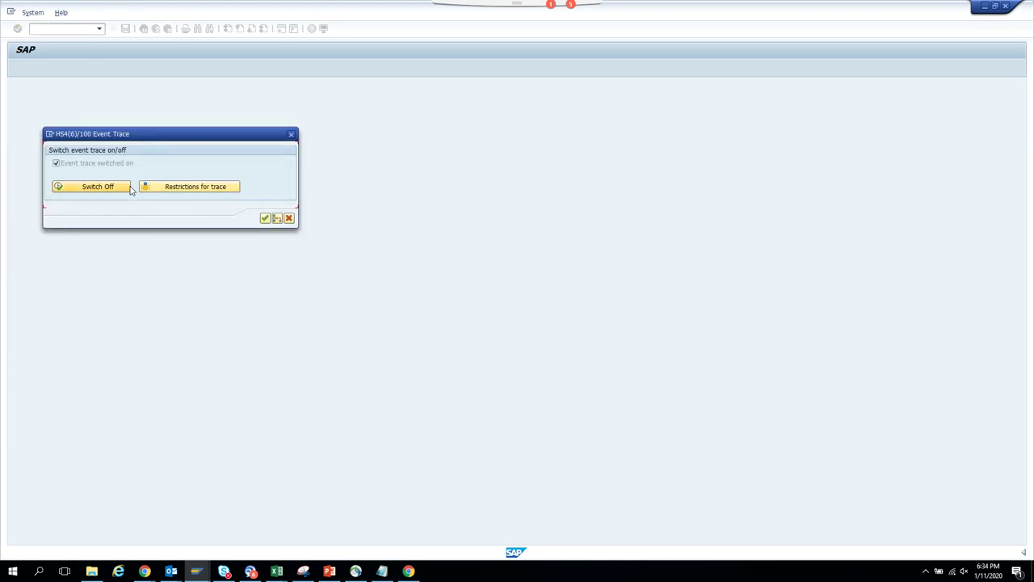
- Clear the Created On and Creation time limits from the trace restrictions and save
{"action": "left_click", "coordinate": [185, 188]}
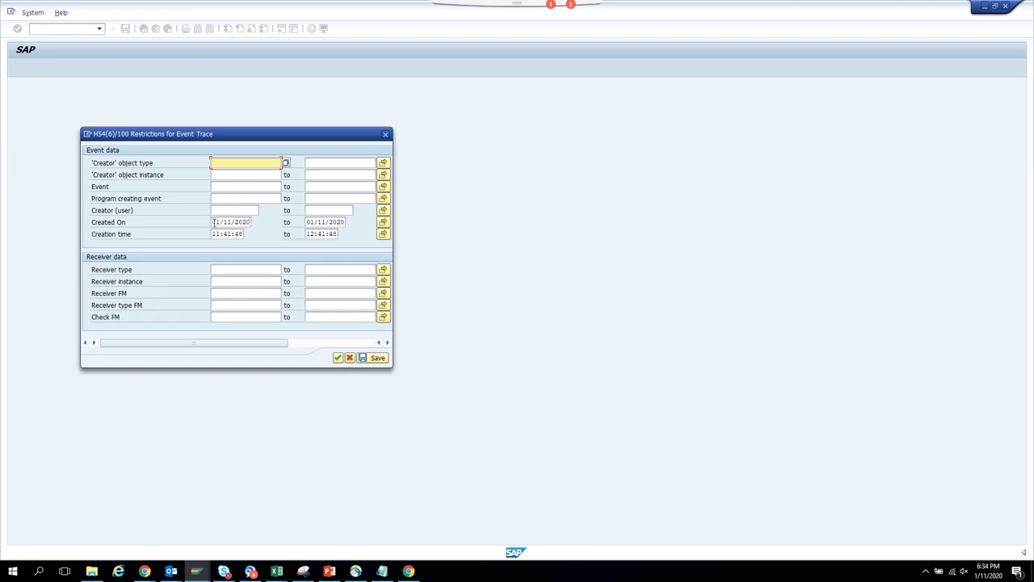
{"action": "left_click_drag", "start_coordinate": [214, 222], "coordinate": [296, 223]}
{"action": "key", "text": "Delete"}
{"action": "key", "text": "Tab"}
{"action": "key", "text": "Delete"}
{"action": "key", "text": "Tab"}
{"action": "key", "text": "Tab"}
{"action": "key", "text": "Delete"}
{"action": "key", "text": "Tab"}
{"action": "key", "text": "Delete"}
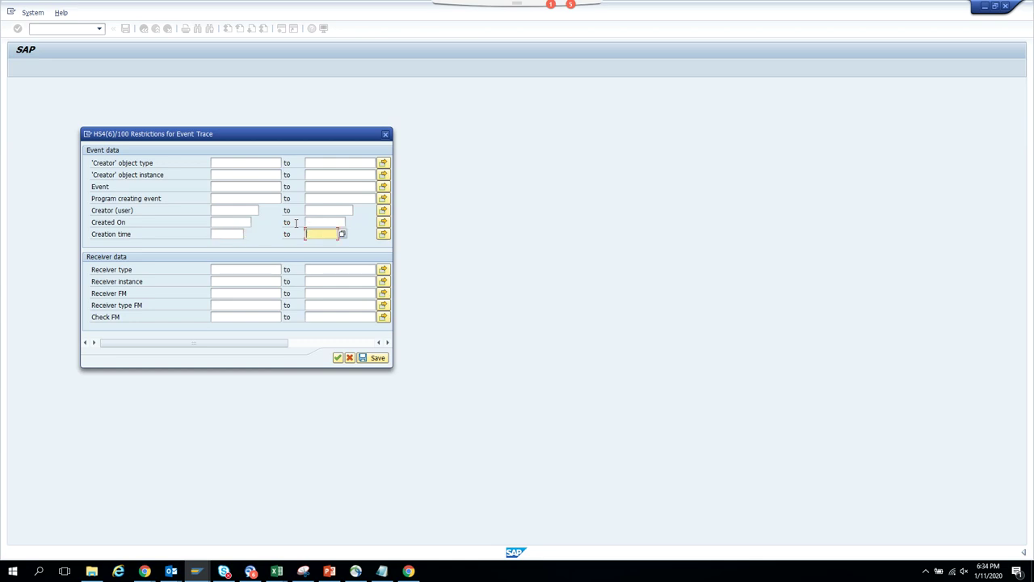
{"action": "left_click", "coordinate": [375, 357]}
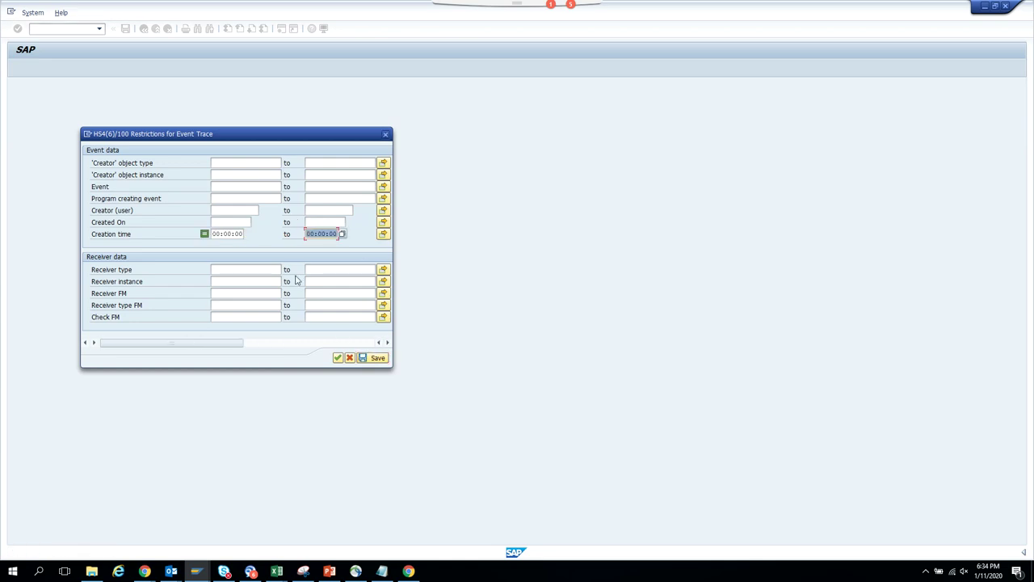
- Restrict the trace to 'Creator' object type BKPF, confirming the overwrite
{"action": "left_click", "coordinate": [252, 163]}
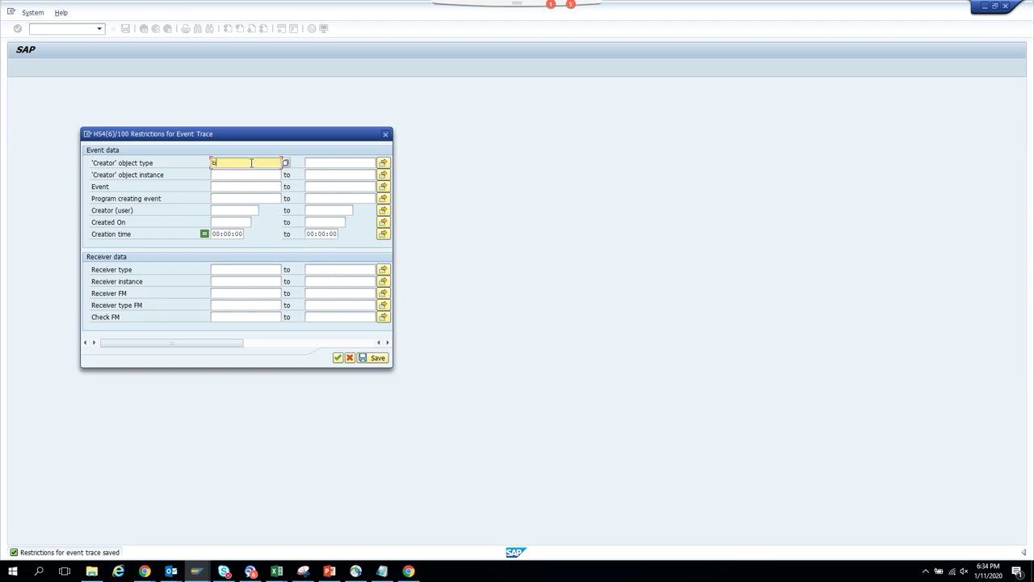
{"action": "type", "text": "bkpf"}
{"action": "key", "text": "Return"}
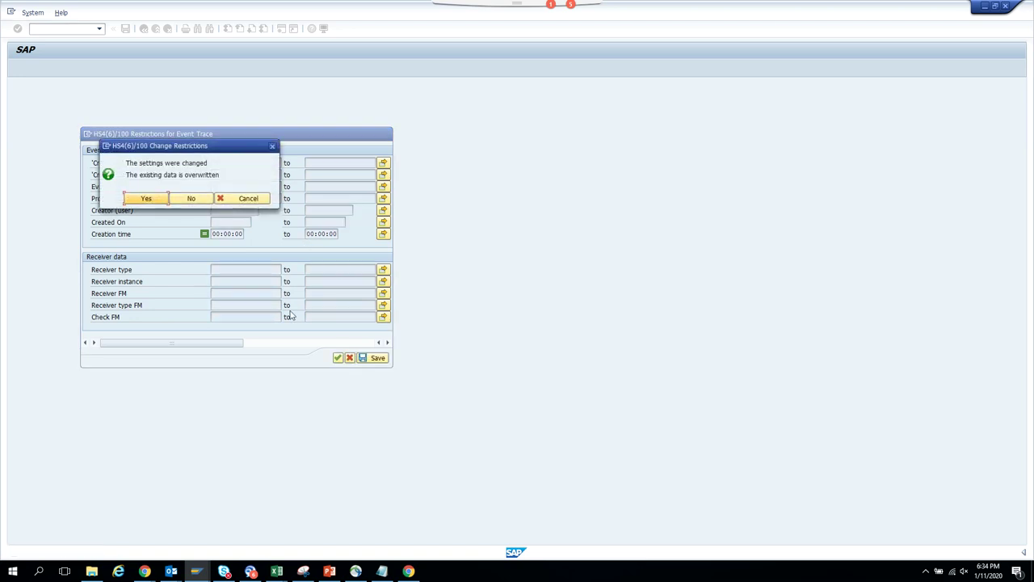
{"action": "left_click", "coordinate": [145, 199]}
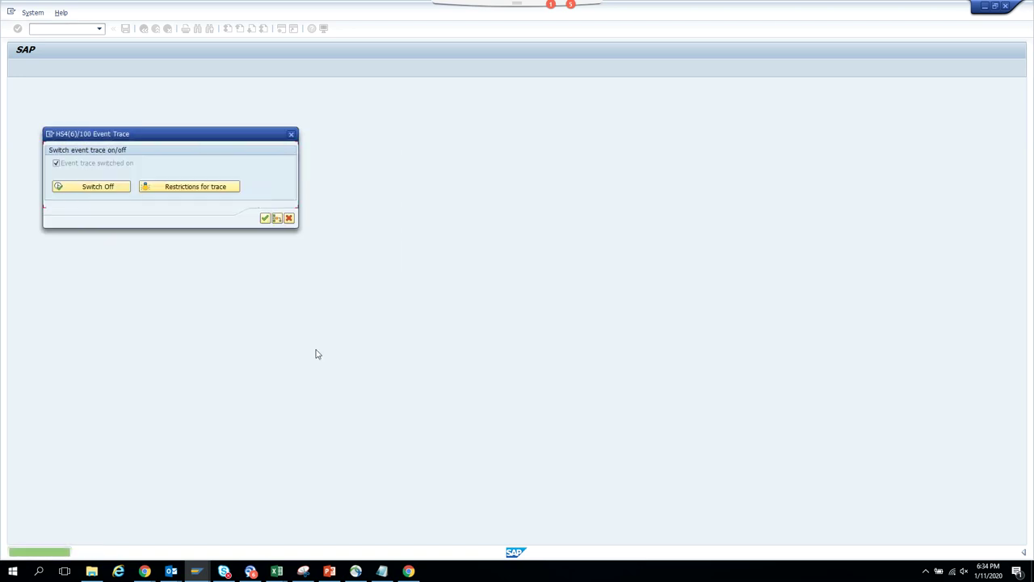
{"action": "left_click", "coordinate": [265, 219]}
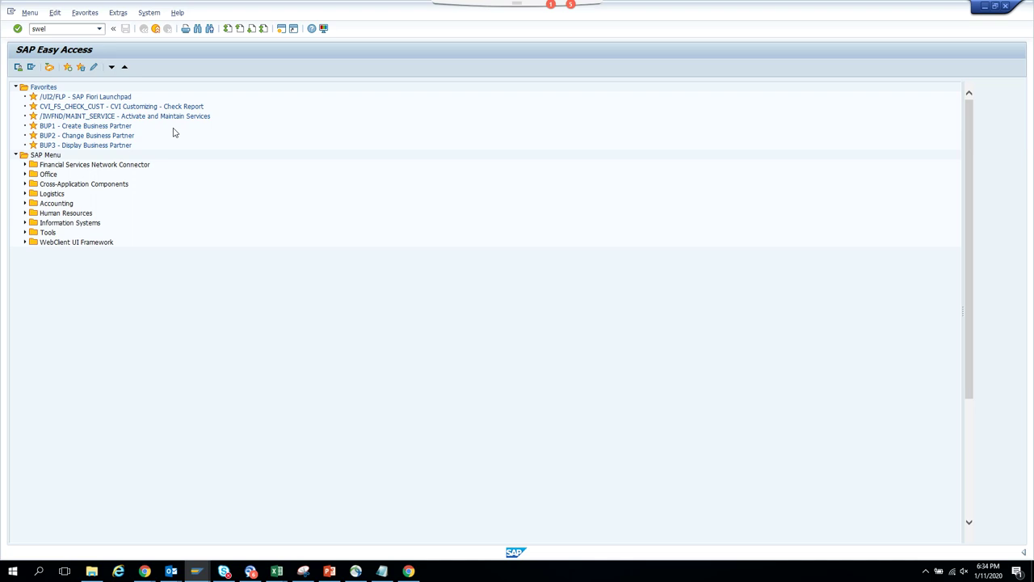
- Run the event trace display again (no entries) and show the other SAP session windows
{"action": "key", "text": "Return"}
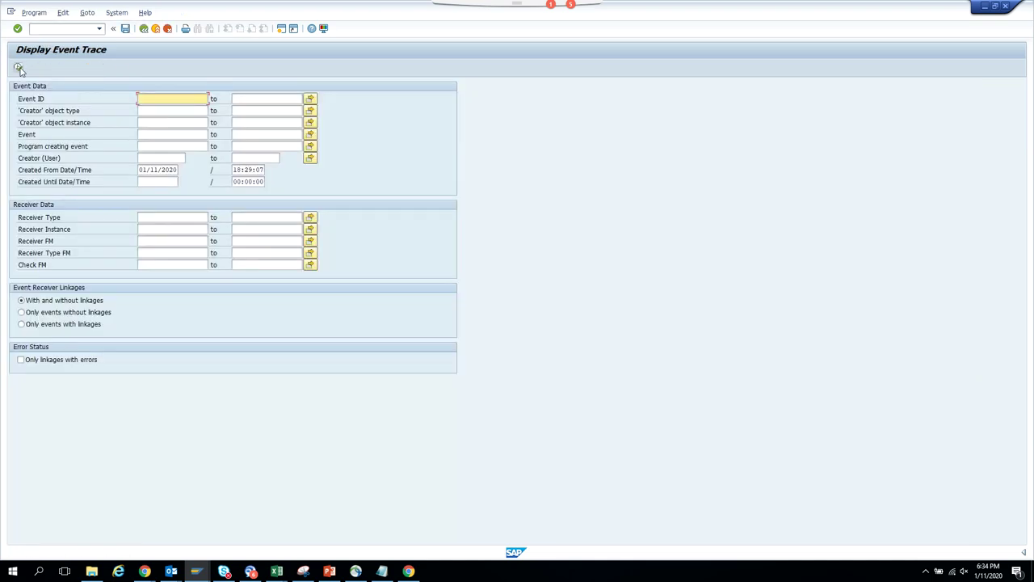
{"action": "left_click", "coordinate": [19, 68]}
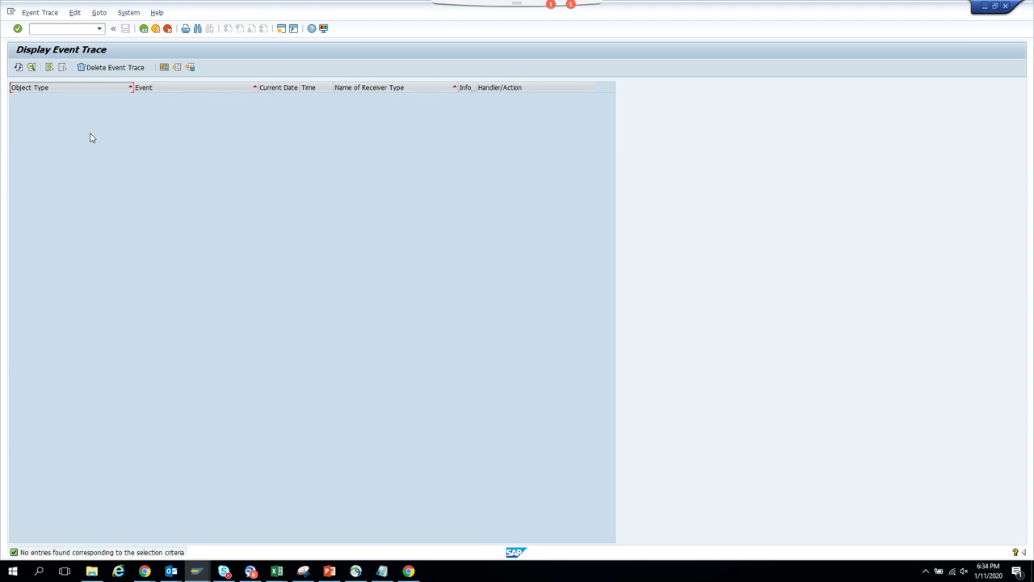
{"action": "left_click", "coordinate": [198, 572]}
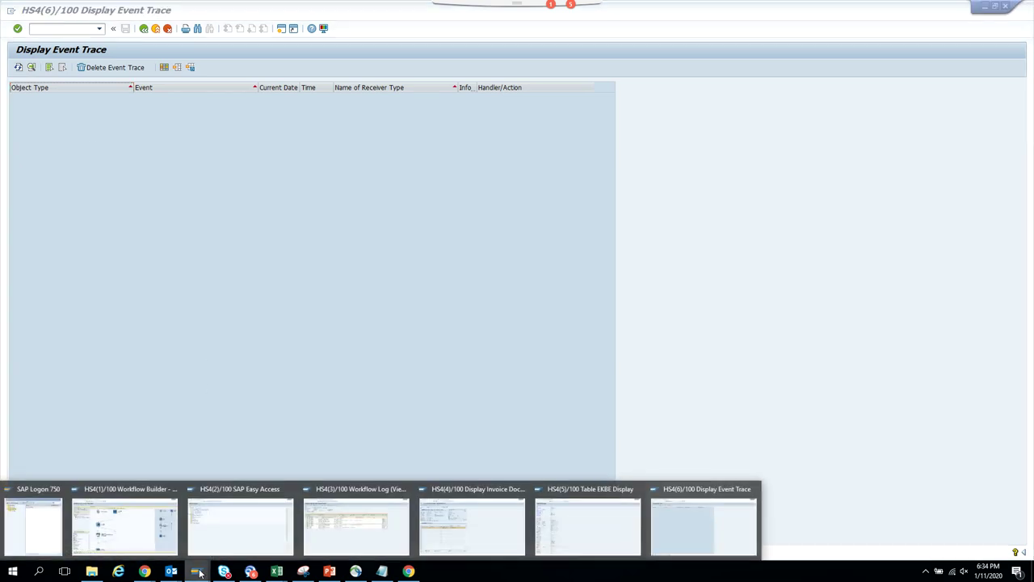
{"action": "mouse_move", "coordinate": [349, 540]}
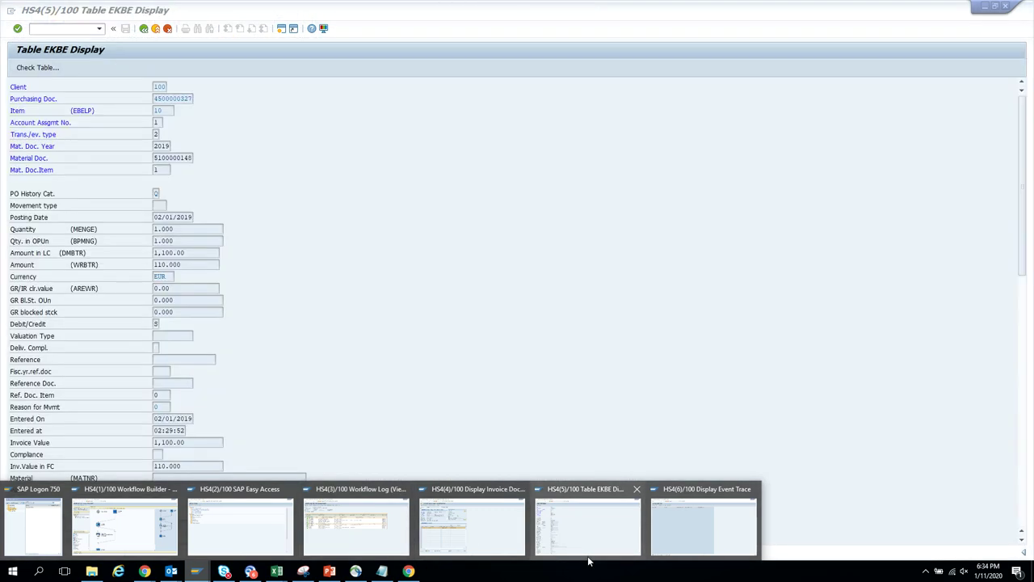
{"action": "mouse_move", "coordinate": [495, 550]}
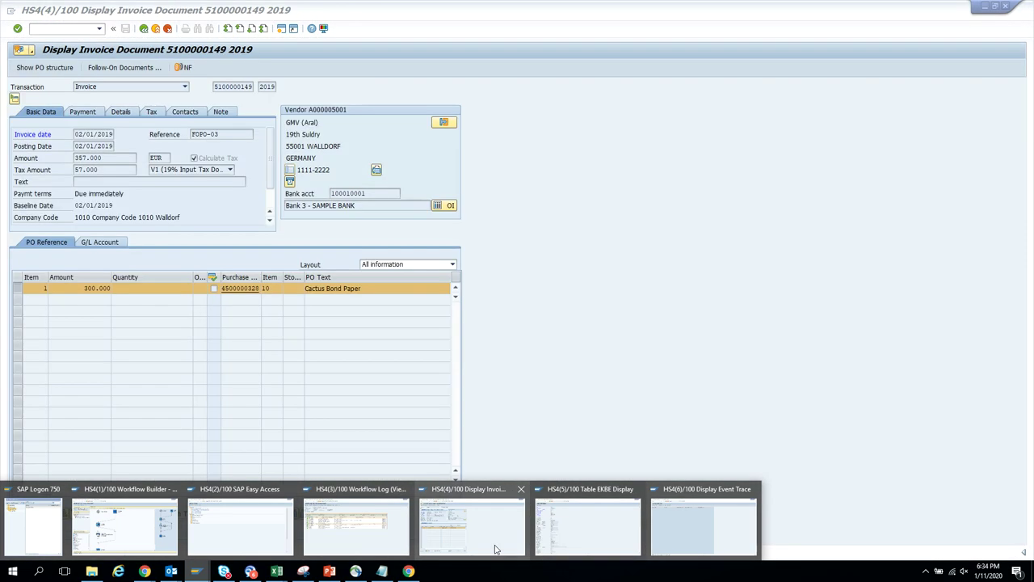
{"action": "mouse_move", "coordinate": [349, 521]}
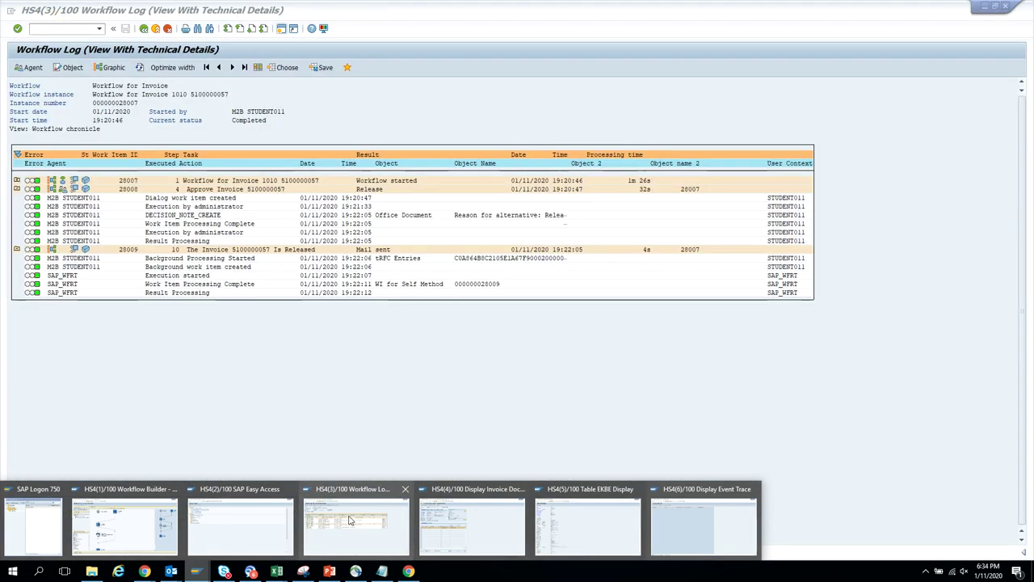
{"action": "left_click", "coordinate": [470, 548]}
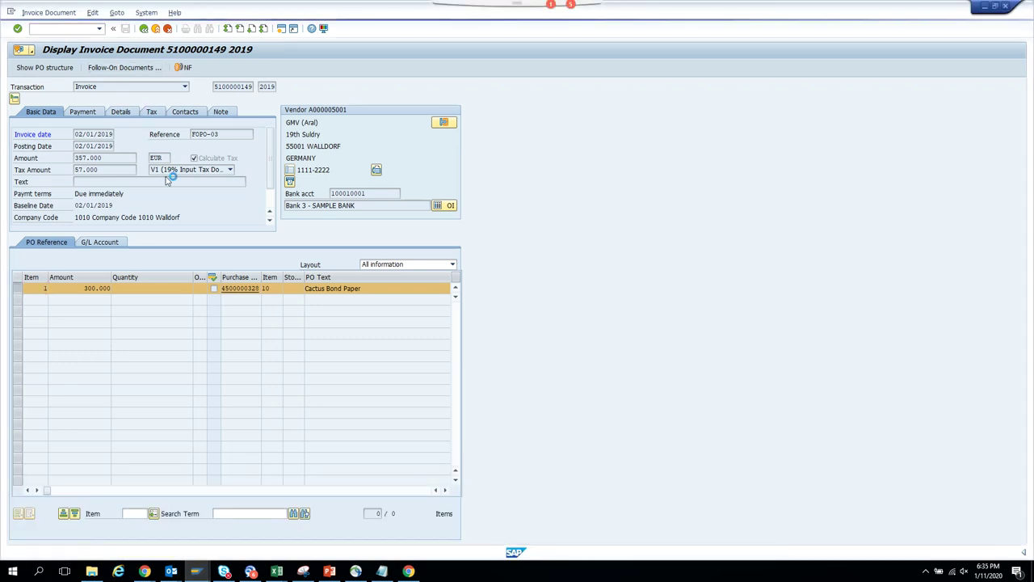
{"action": "left_click", "coordinate": [124, 67]}
{"action": "double_click", "coordinate": [84, 132]}
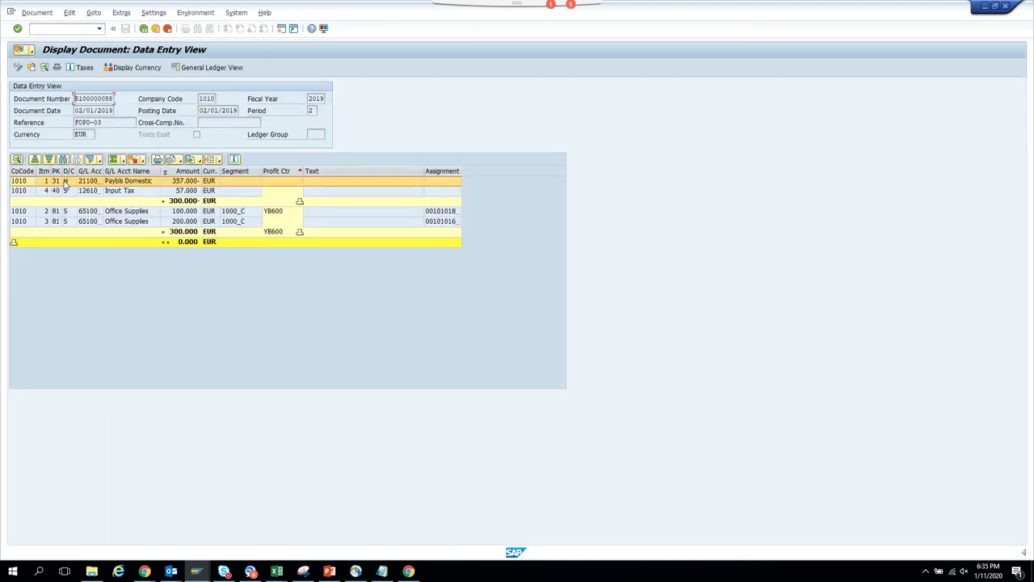
- Remove payment block A from vendor line item 1 and save
{"action": "double_click", "coordinate": [45, 182]}
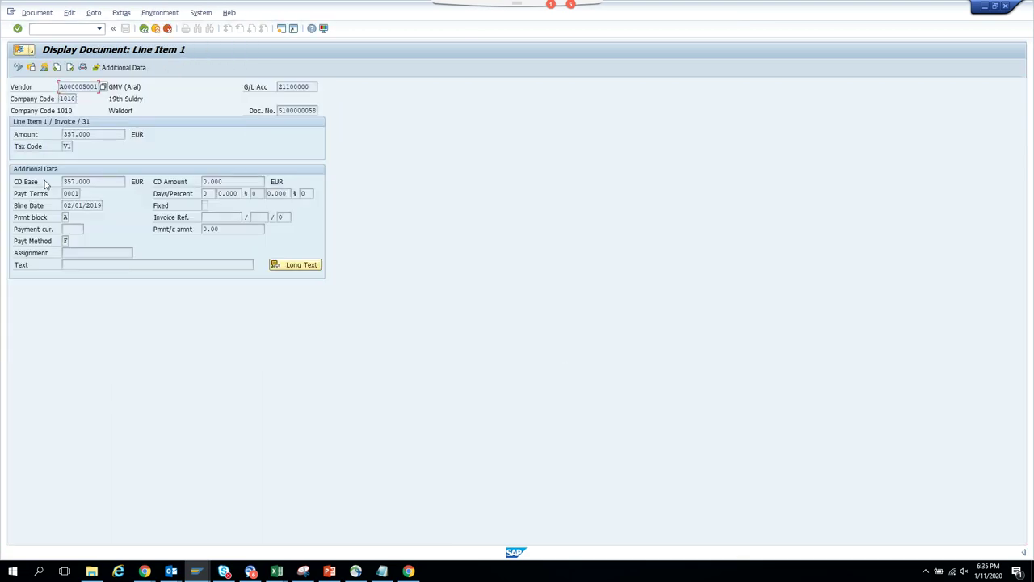
{"action": "left_click", "coordinate": [18, 67]}
{"action": "left_click", "coordinate": [65, 218]}
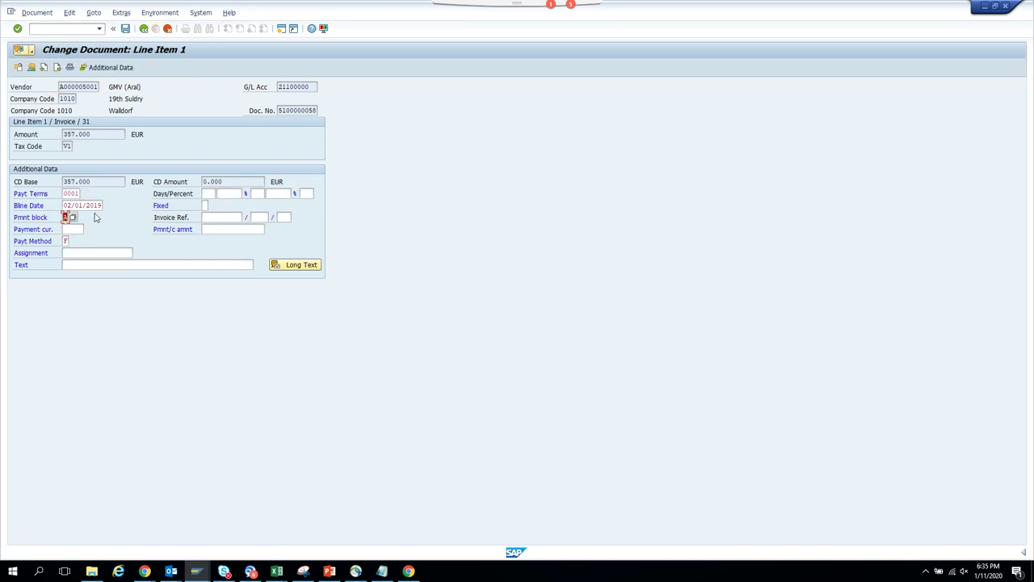
{"action": "key", "text": "Delete"}
{"action": "key", "text": "Return"}
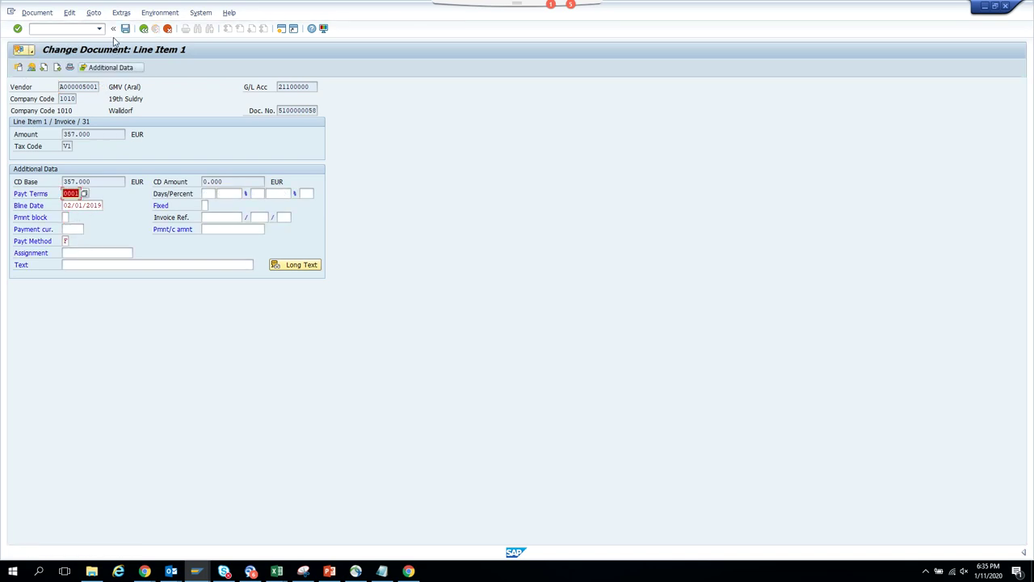
{"action": "left_click", "coordinate": [125, 29]}
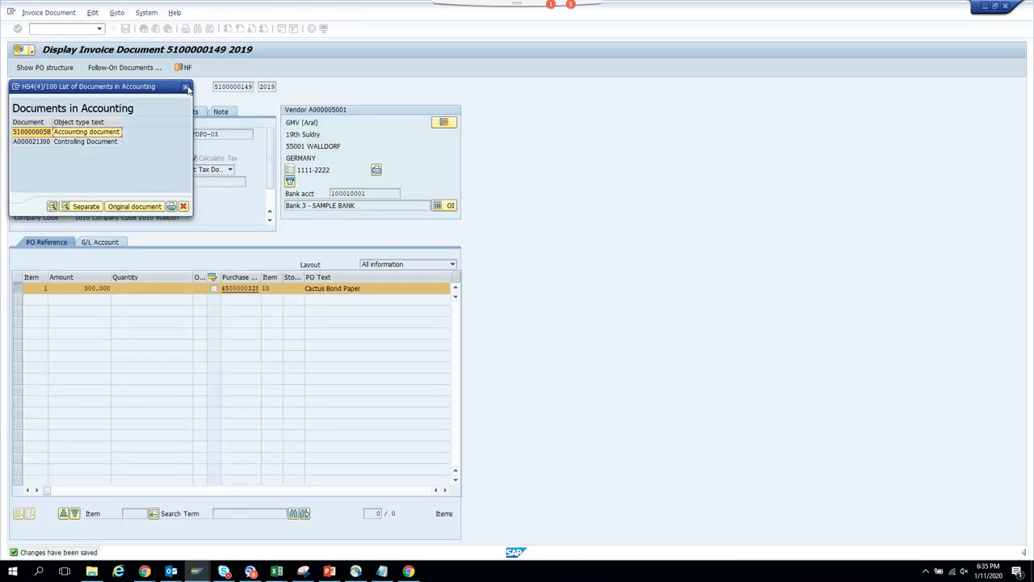
{"action": "left_click", "coordinate": [185, 89]}
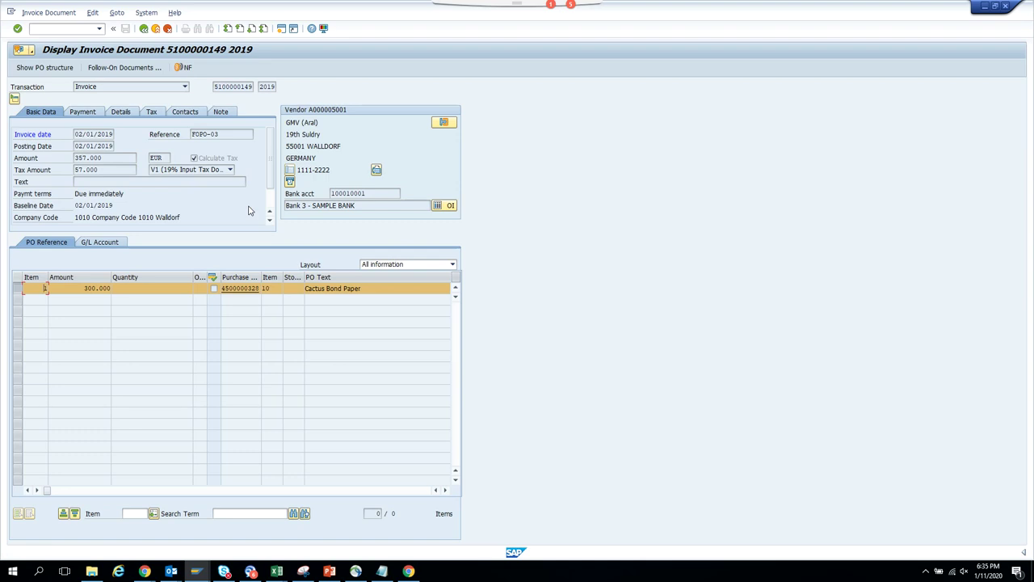
{"action": "key", "text": "alt+Tab"}
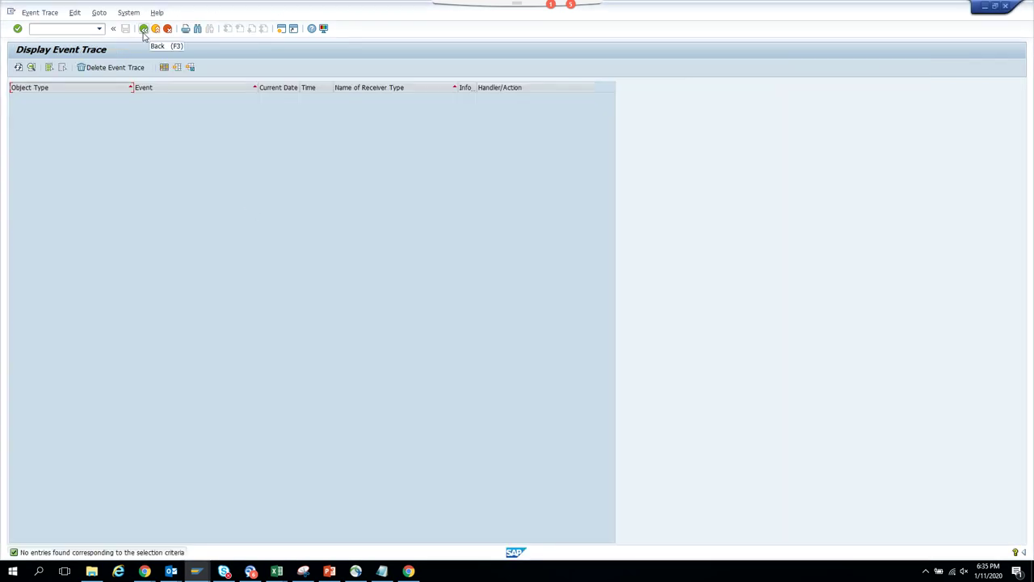
{"action": "left_click", "coordinate": [17, 67]}
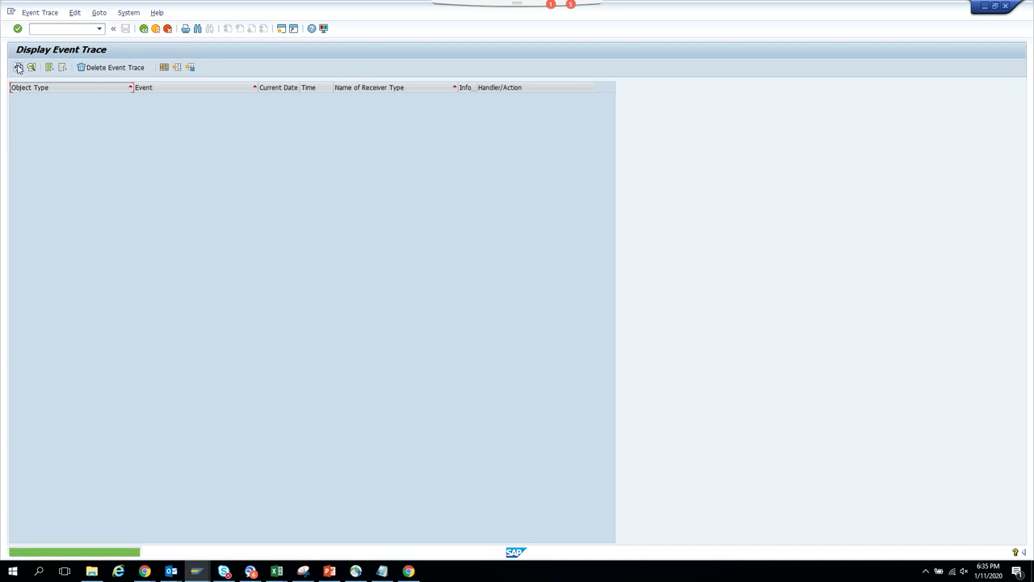
{"action": "left_click", "coordinate": [18, 67]}
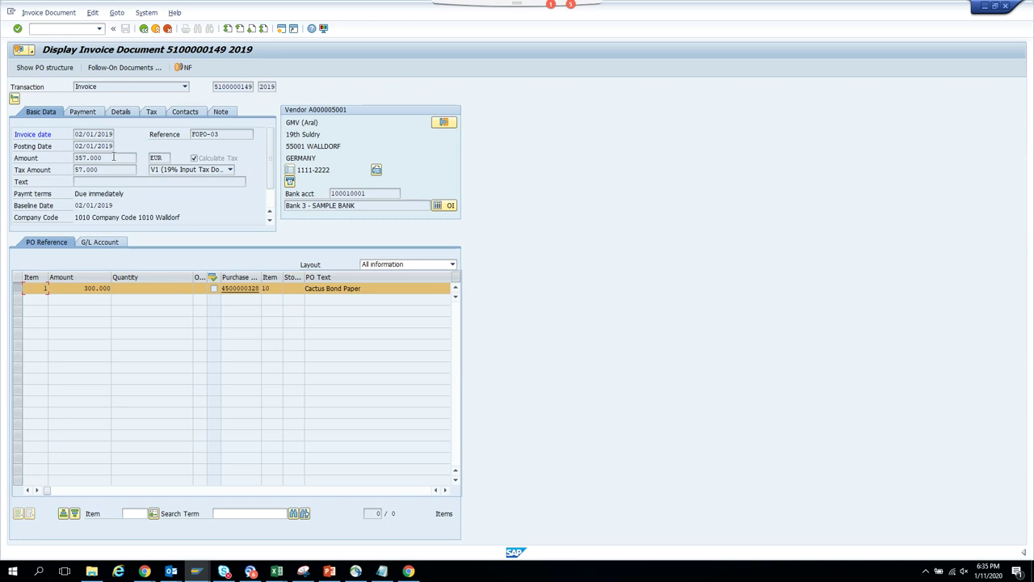
{"action": "left_click", "coordinate": [125, 68]}
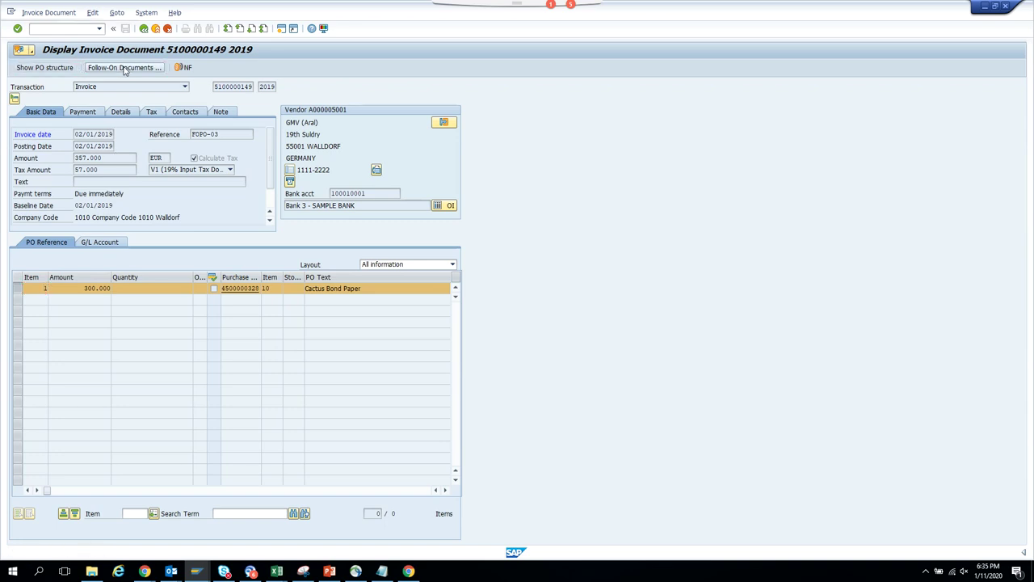
{"action": "double_click", "coordinate": [85, 135]}
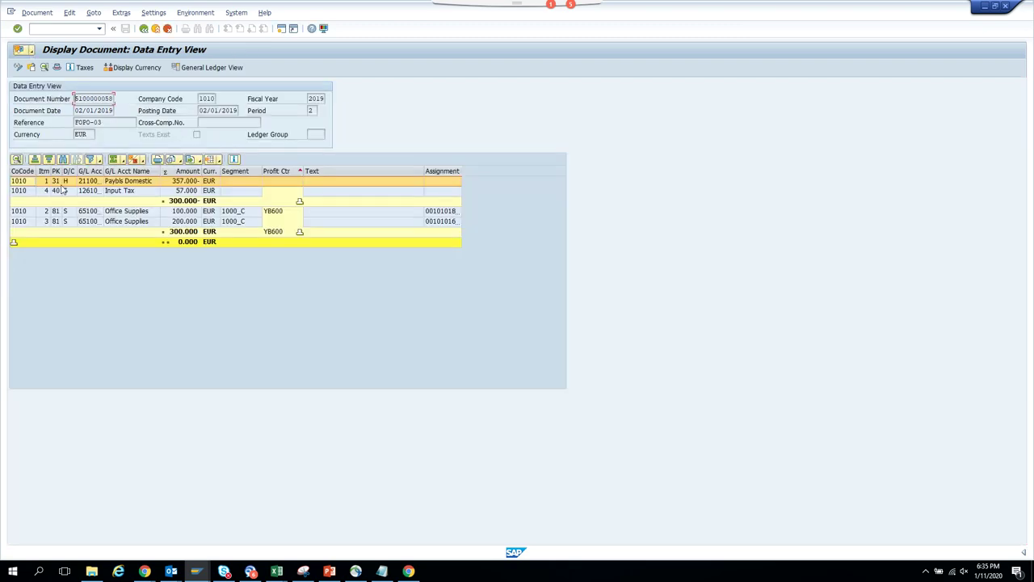
- Set payment block A again on vendor line item 1 and save
{"action": "left_click", "coordinate": [51, 182]}
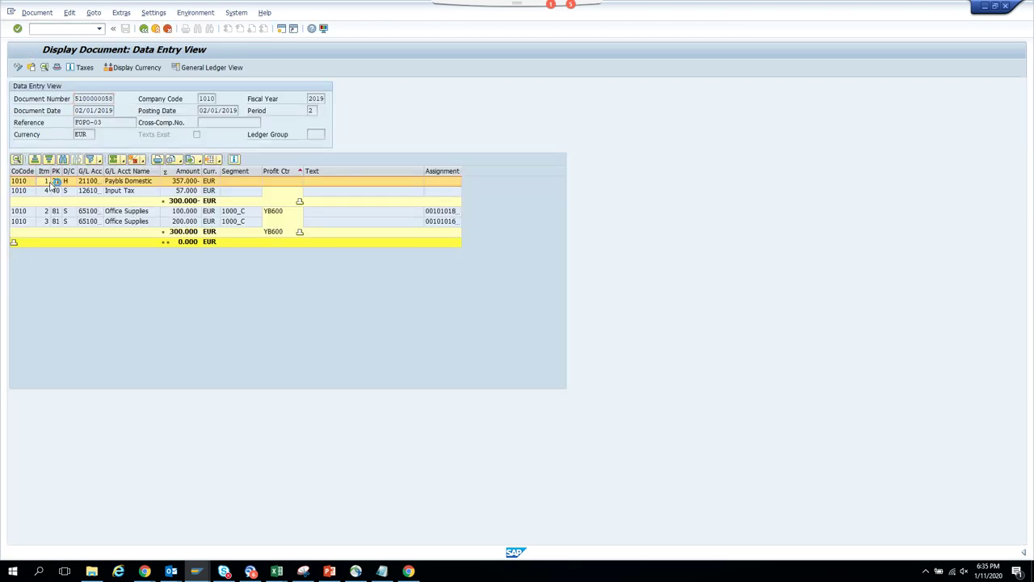
{"action": "double_click", "coordinate": [51, 185]}
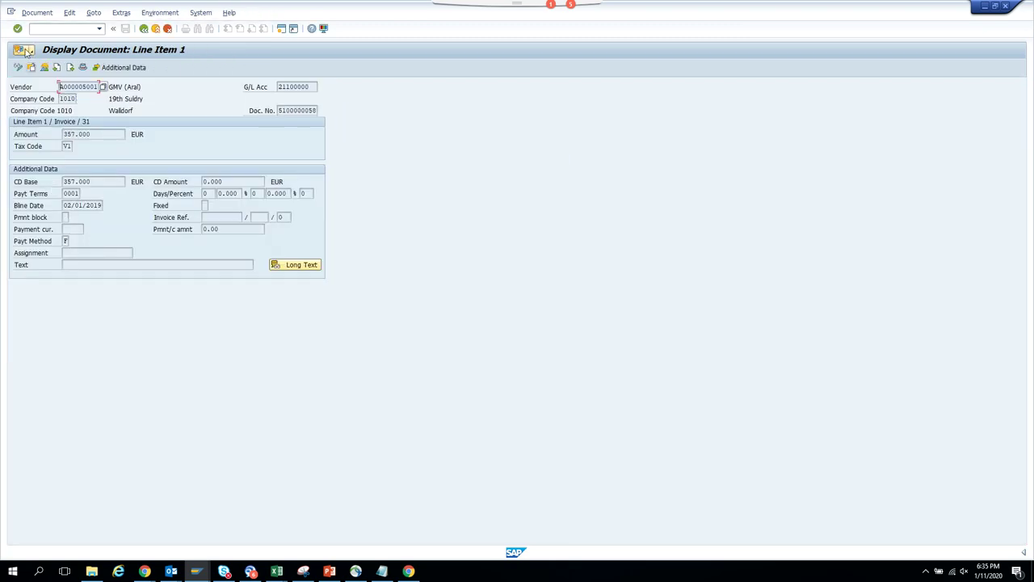
{"action": "key", "text": "shift+F1"}
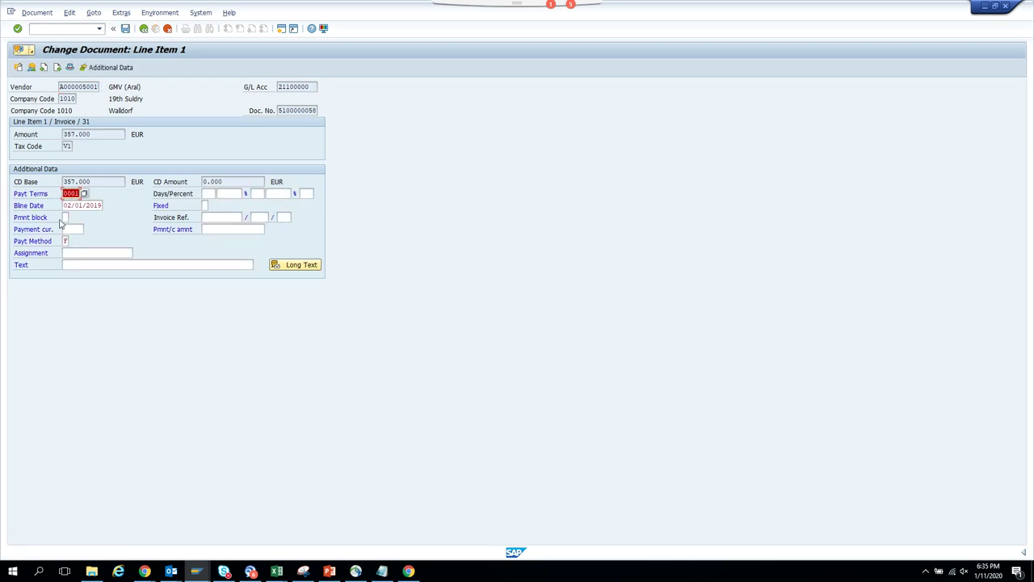
{"action": "left_click", "coordinate": [66, 217]}
{"action": "type", "text": "A"}
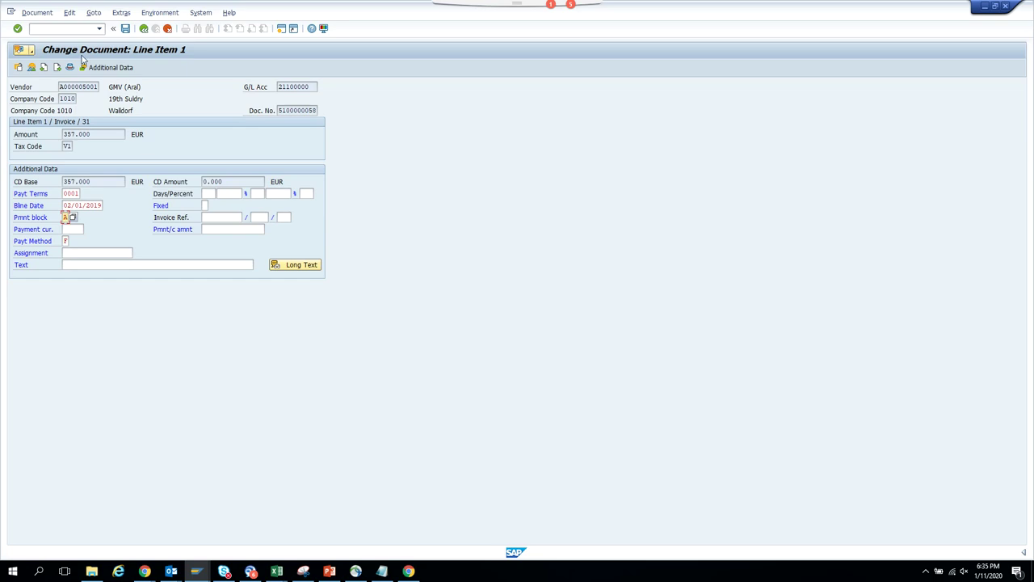
{"action": "left_click", "coordinate": [125, 28]}
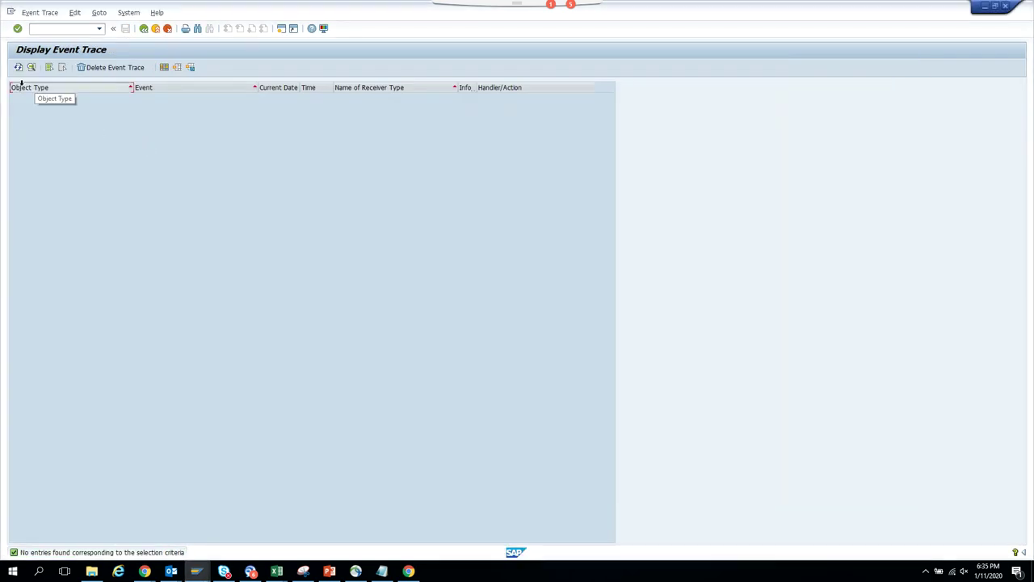
- Return to the event trace selection criteria and set the created-until date to 01/11/2020
{"action": "left_click", "coordinate": [19, 68]}
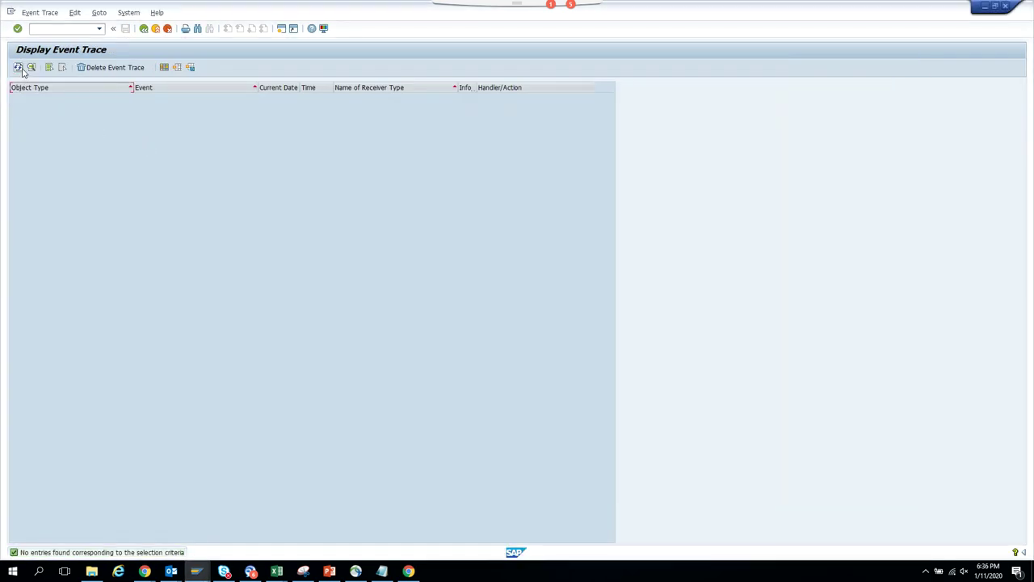
{"action": "left_click", "coordinate": [146, 29]}
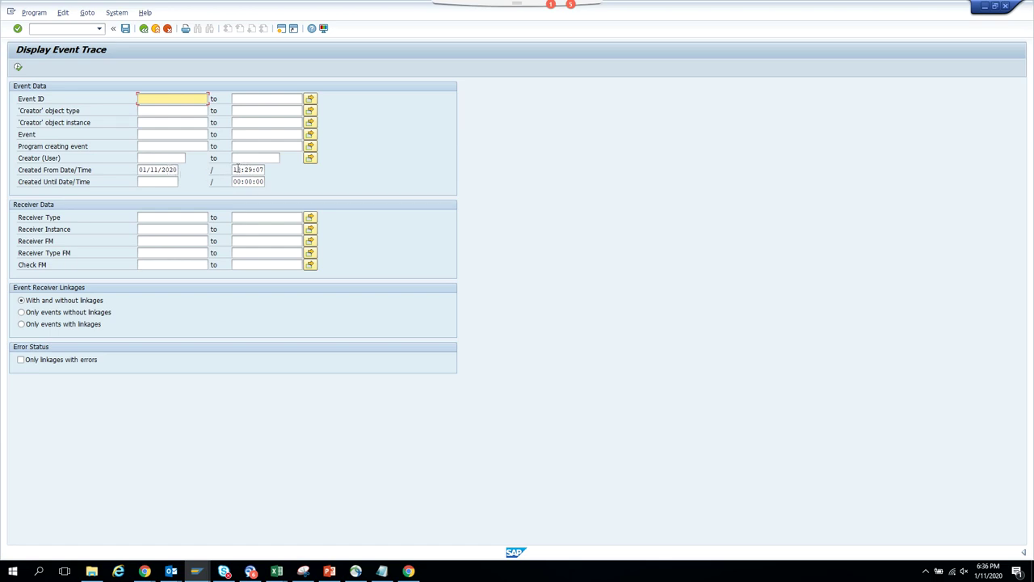
{"action": "left_click", "coordinate": [154, 181]}
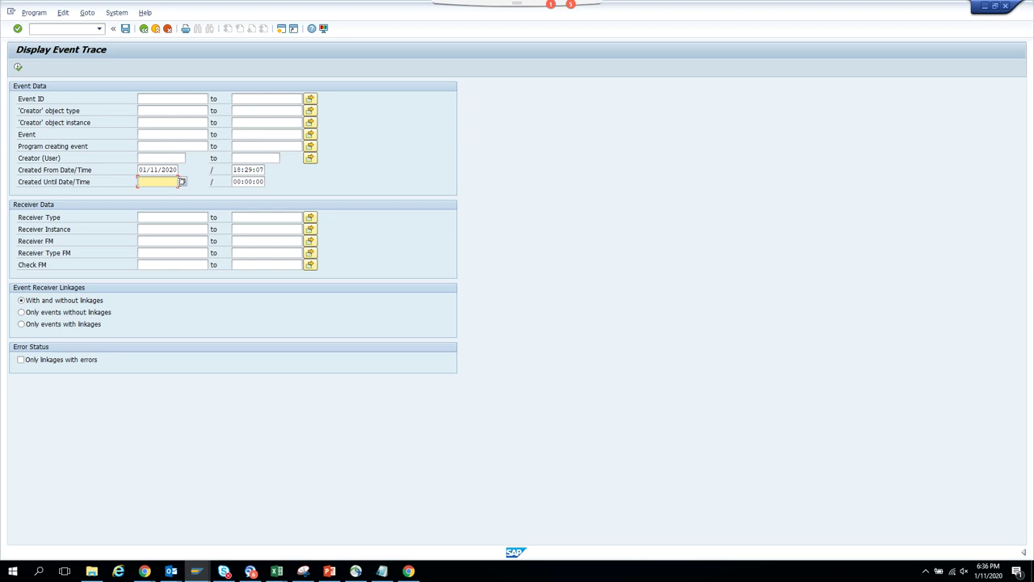
{"action": "left_click", "coordinate": [183, 182]}
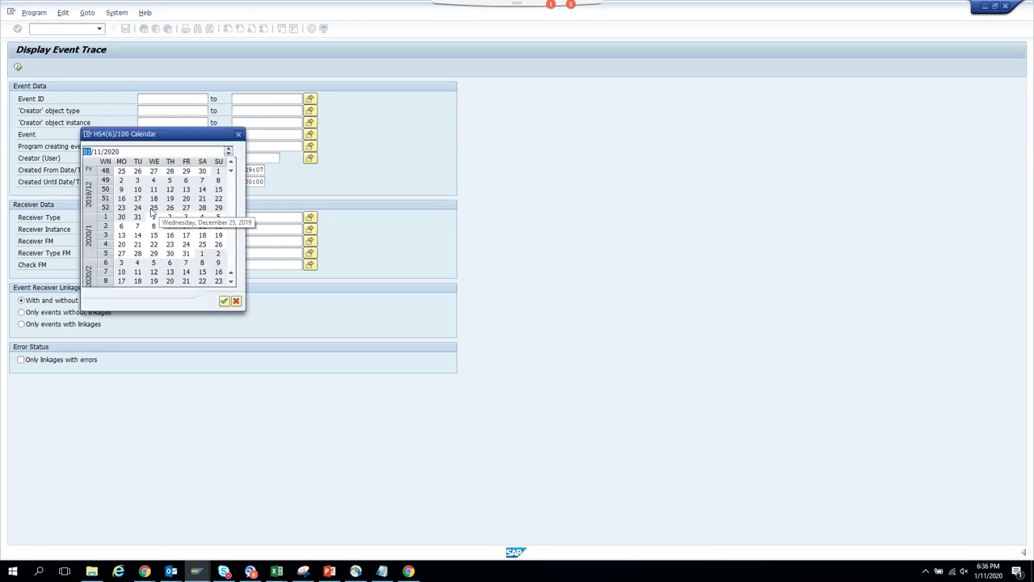
{"action": "double_click", "coordinate": [202, 227]}
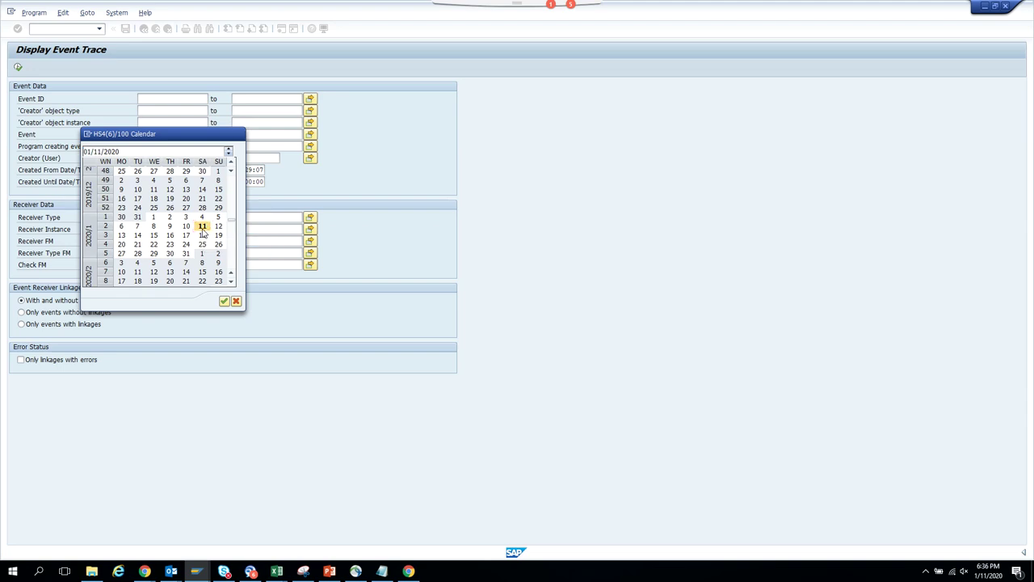
{"action": "left_click", "coordinate": [240, 169]}
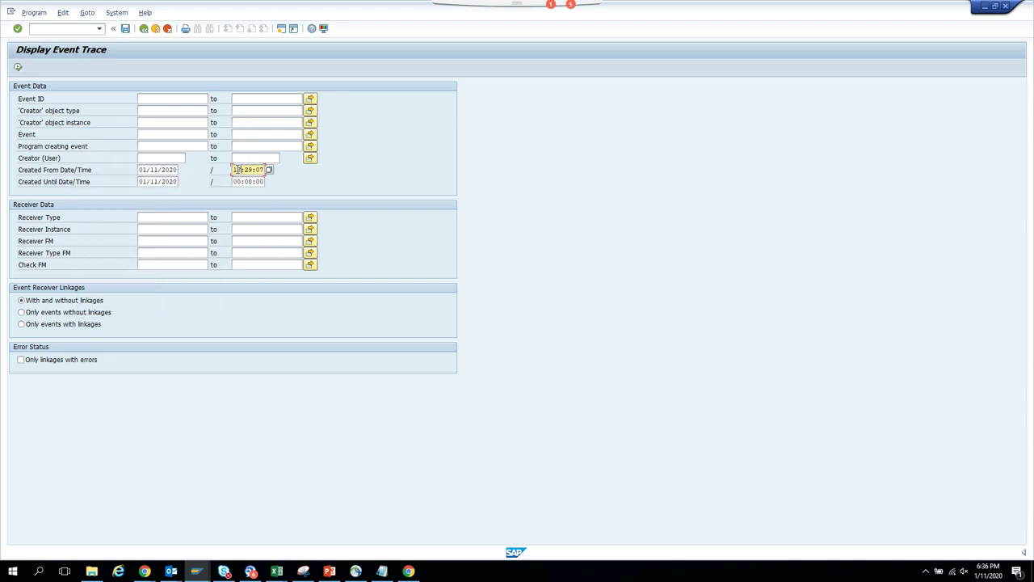
- Run the event trace, find no matching entries, and leave the report
{"action": "key", "text": "F8"}
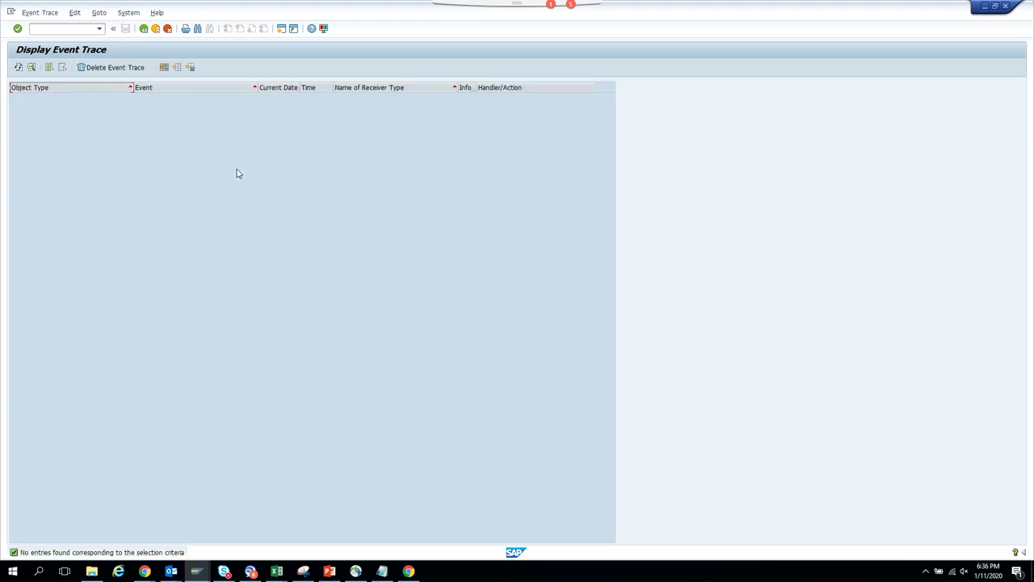
{"action": "left_click", "coordinate": [146, 29]}
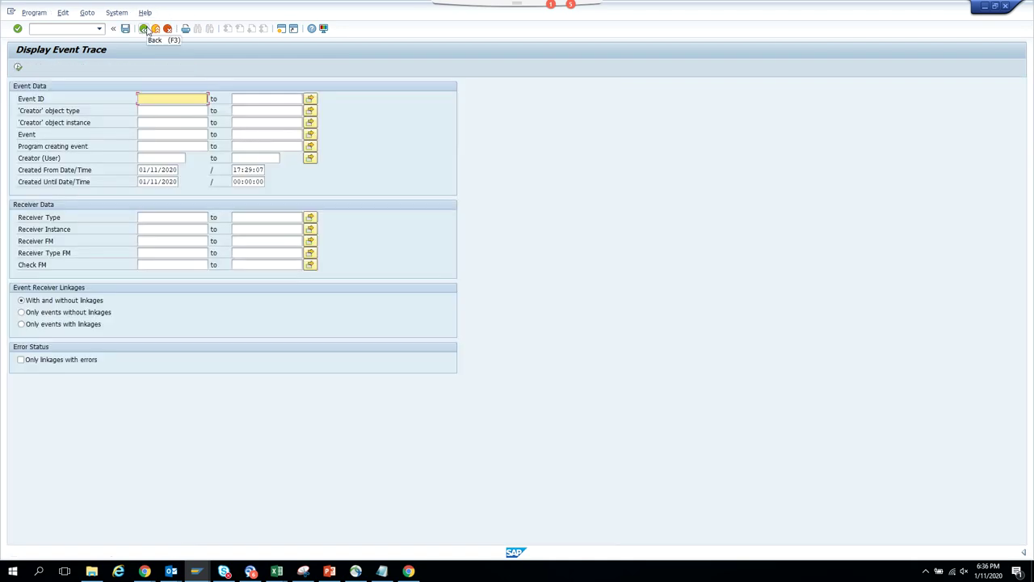
{"action": "left_click", "coordinate": [144, 28]}
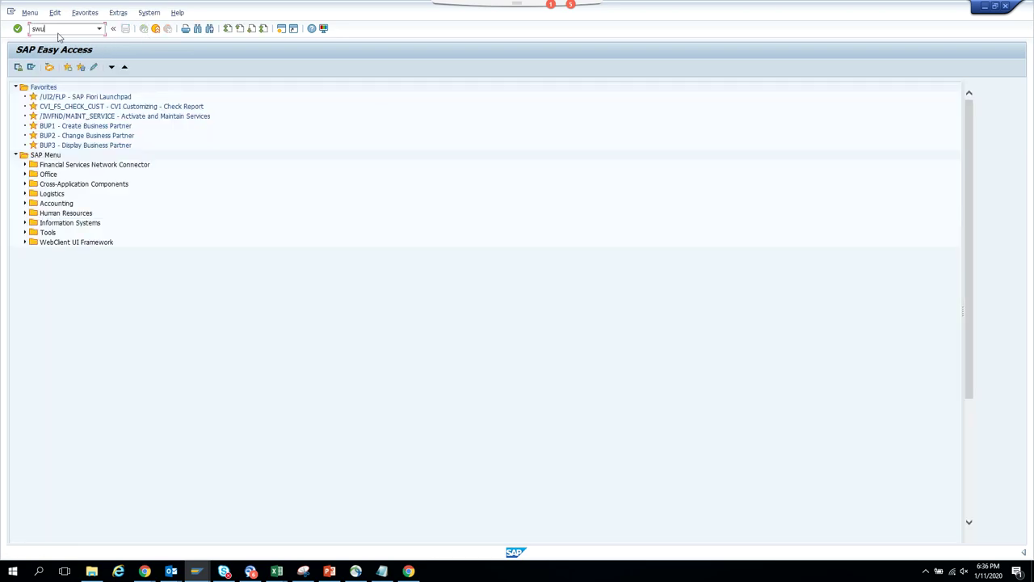
- Start SWUE event creation and enter object type BKPF
{"action": "key", "text": "Return"}
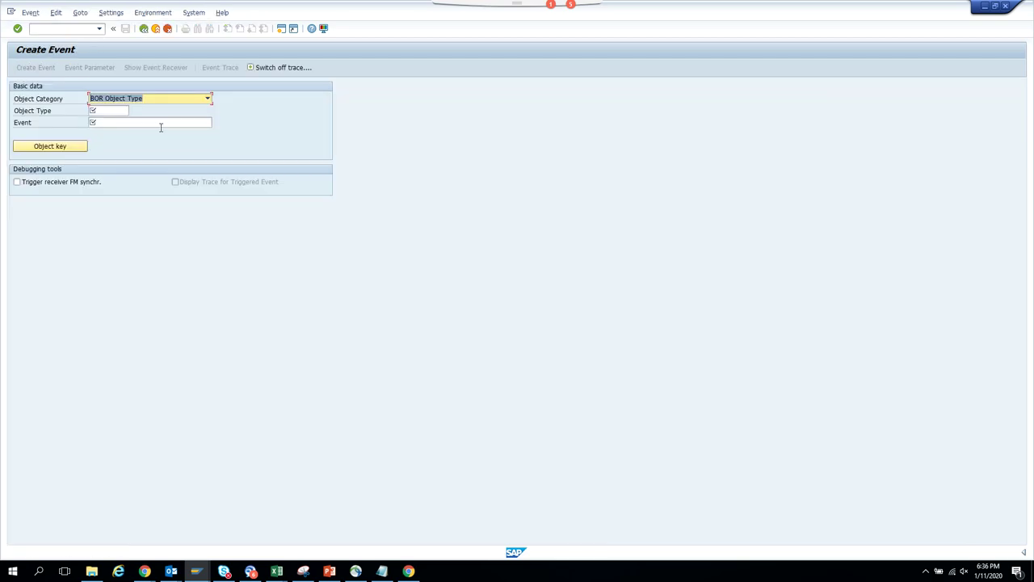
{"action": "left_click", "coordinate": [106, 110]}
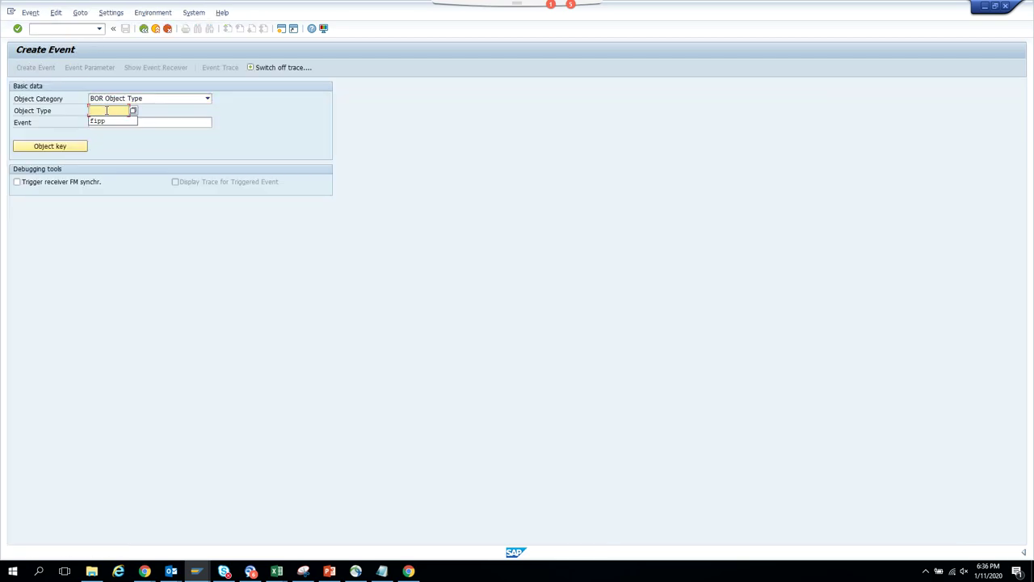
{"action": "left_click", "coordinate": [110, 107]}
{"action": "type", "text": "bkpf"}
{"action": "key", "text": "Tab"}
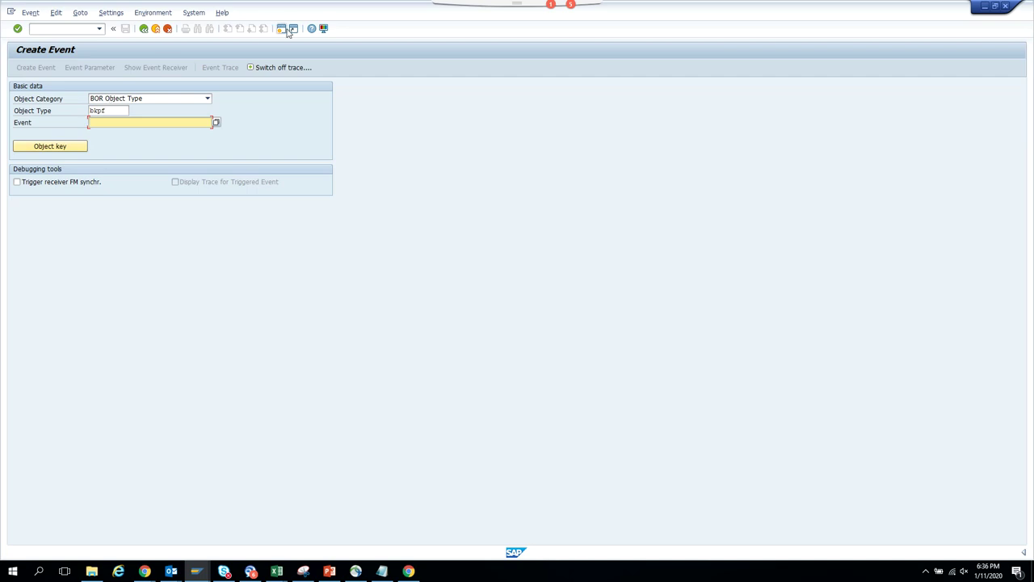
- Display the basic data of workflow ZST11_BKPF 'Workflow for Invoice' in the Workflow Builder
{"action": "left_click", "coordinate": [282, 30]}
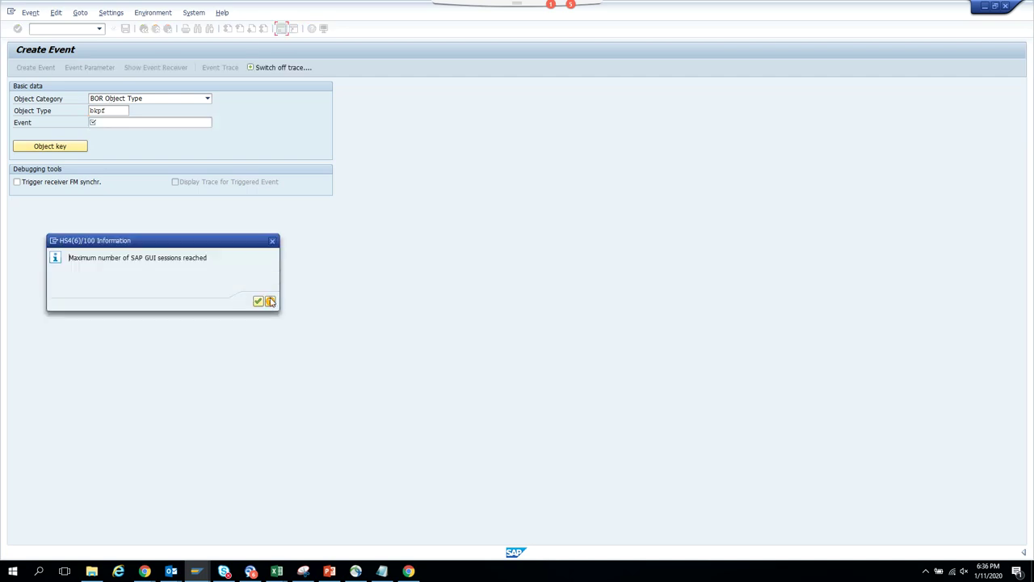
{"action": "left_click", "coordinate": [258, 301]}
{"action": "mouse_move", "coordinate": [197, 571]}
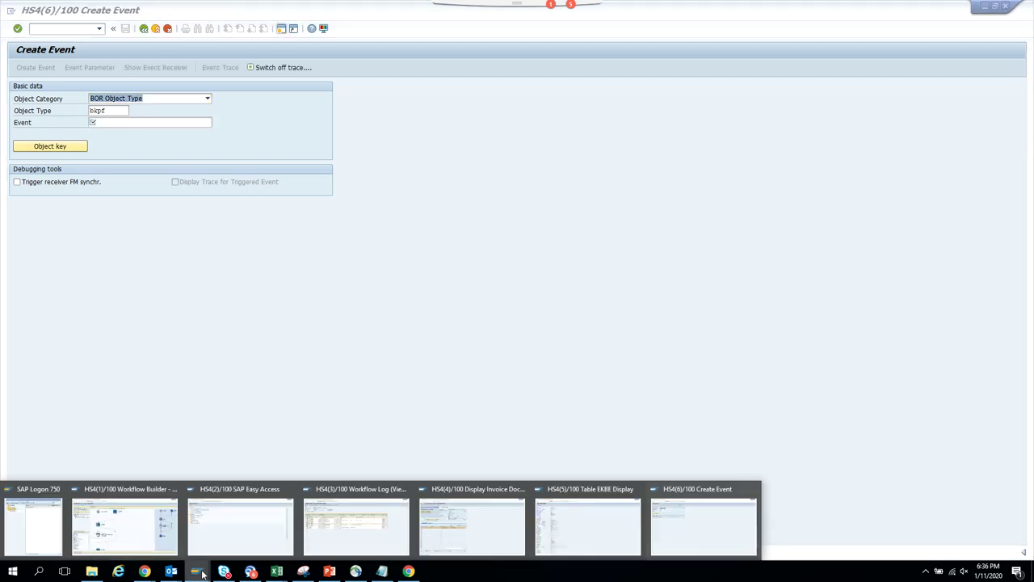
{"action": "left_click", "coordinate": [152, 532]}
{"action": "left_click", "coordinate": [92, 12]}
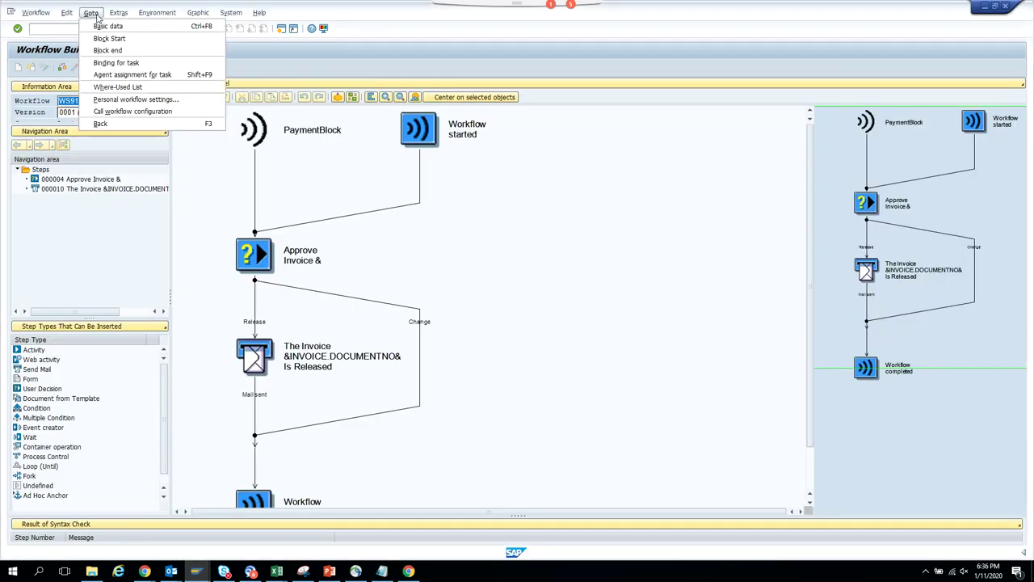
{"action": "left_click", "coordinate": [102, 26]}
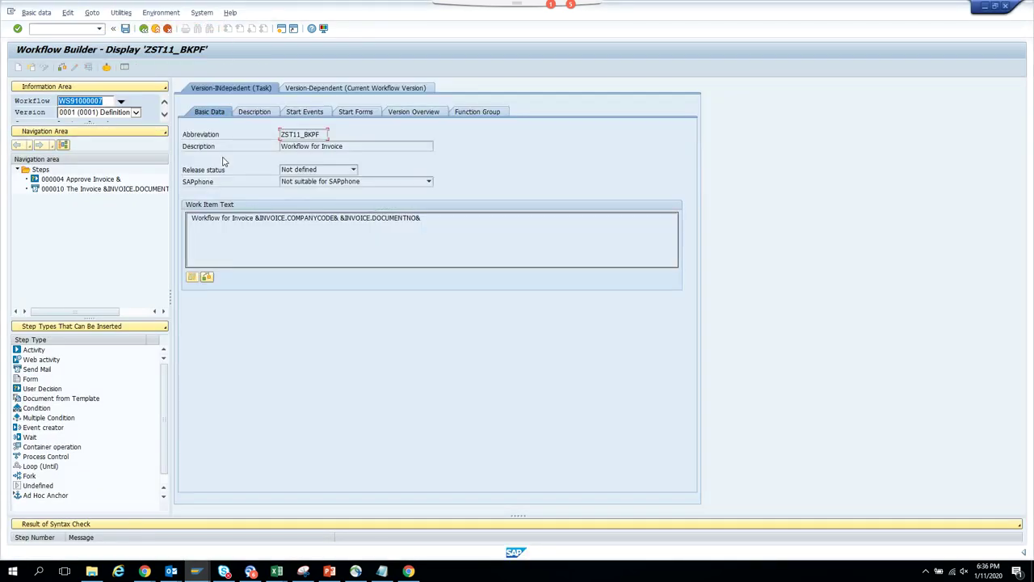
- Check the workflow's start events and choose event PAYMENTBLOCK for BKPF from the list
{"action": "left_click", "coordinate": [312, 113]}
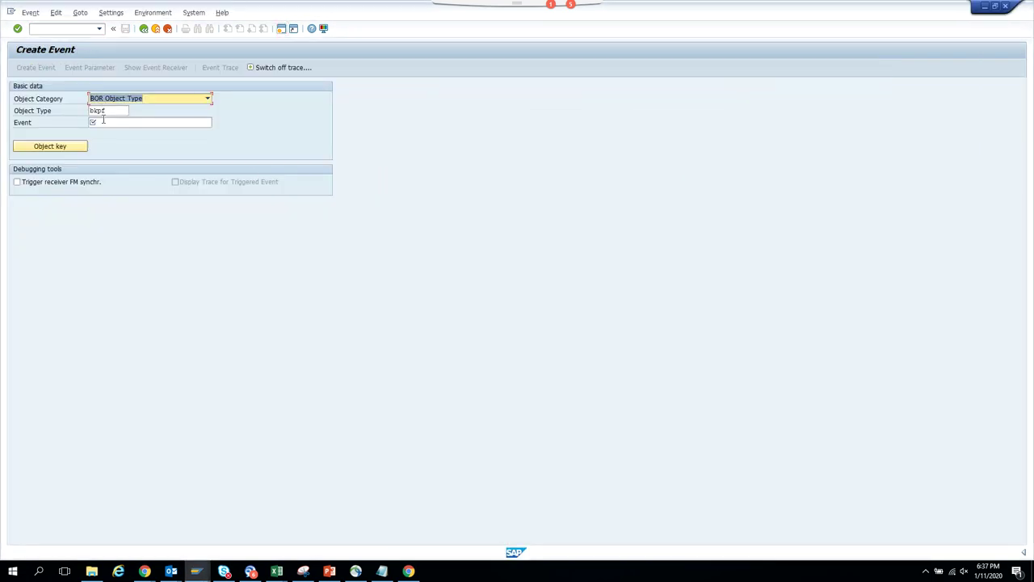
{"action": "left_click", "coordinate": [104, 122]}
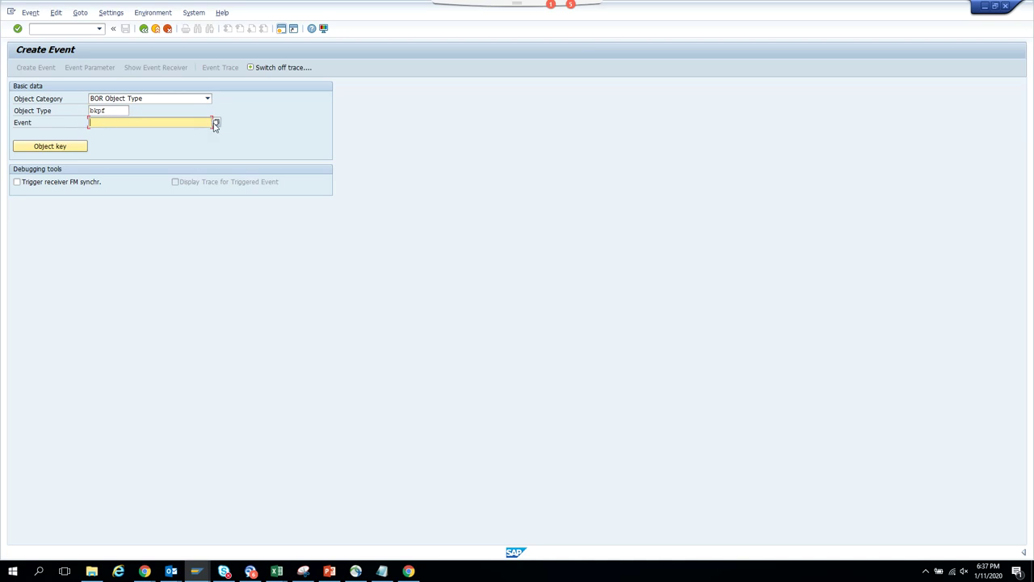
{"action": "left_click", "coordinate": [215, 122]}
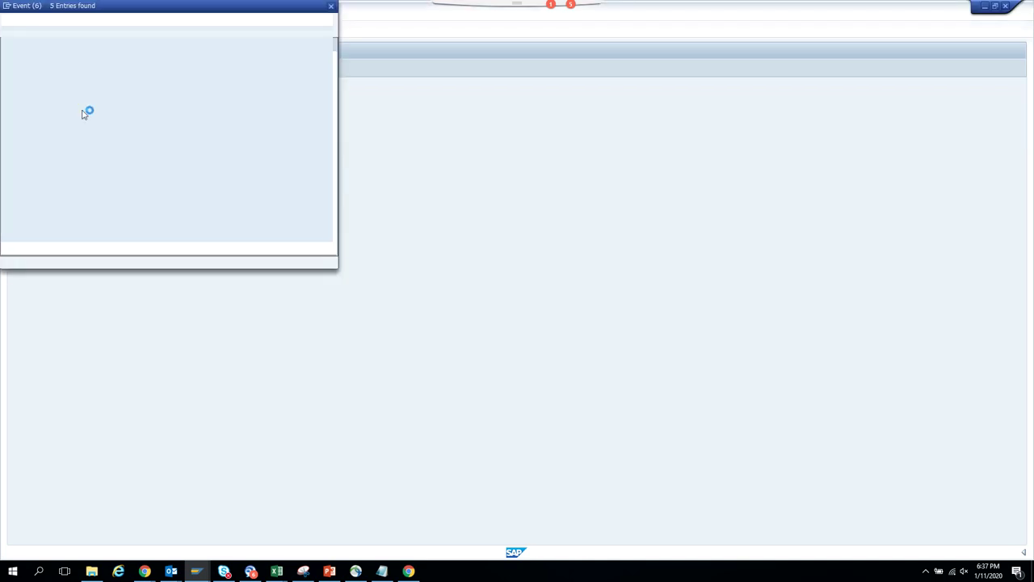
{"action": "left_click", "coordinate": [82, 113]}
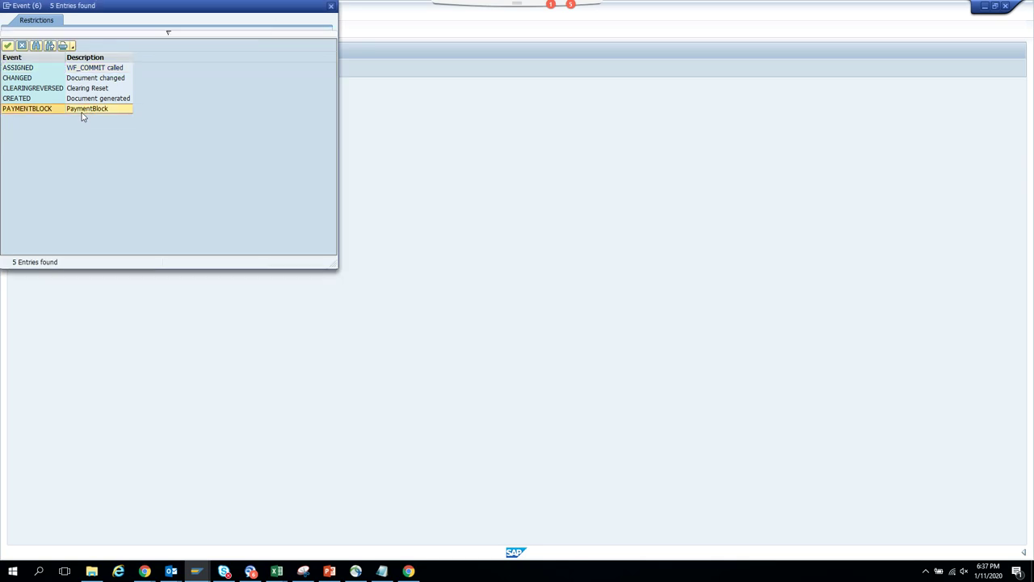
{"action": "left_click", "coordinate": [66, 149]}
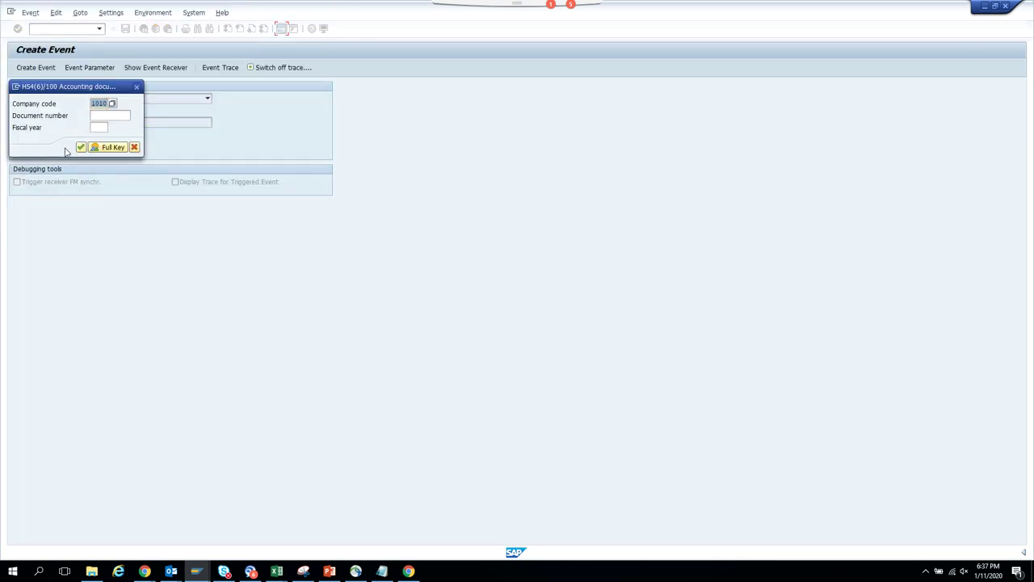
{"action": "left_click", "coordinate": [106, 114]}
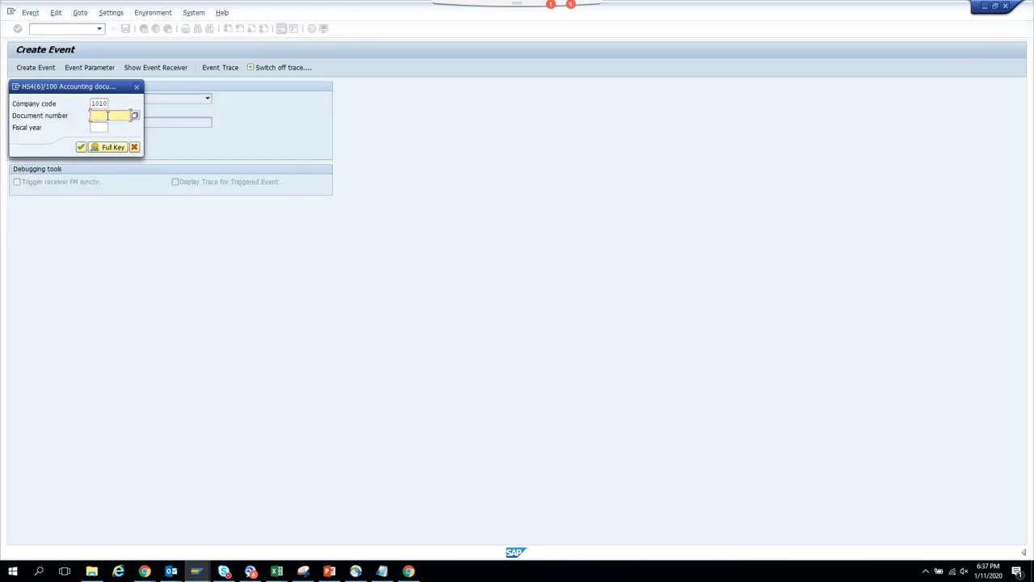
{"action": "key", "text": "alt+Tab"}
{"action": "key", "text": "alt+Tab"}
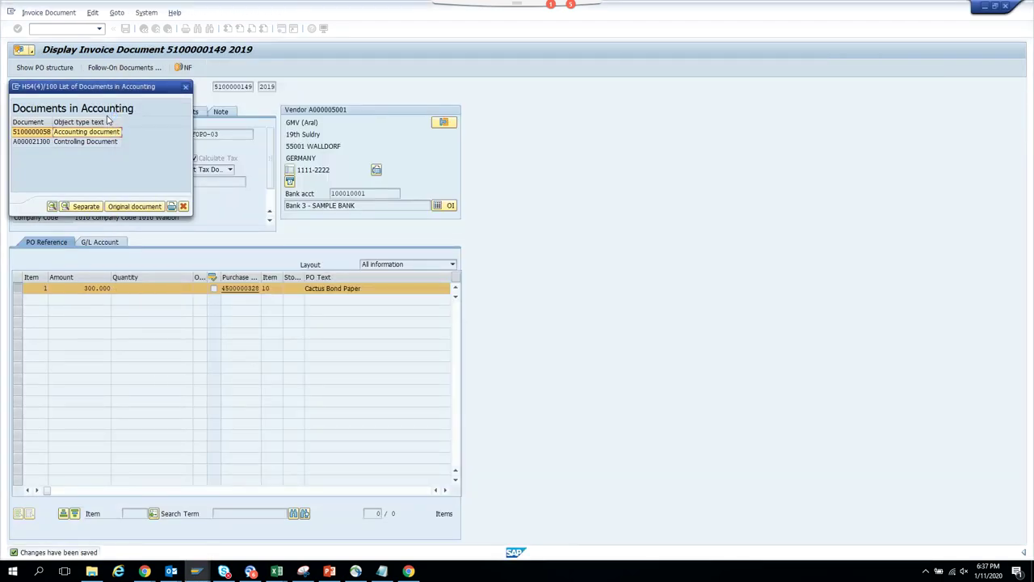
{"action": "key", "text": "alt+Tab"}
{"action": "type", "text": "5100"}
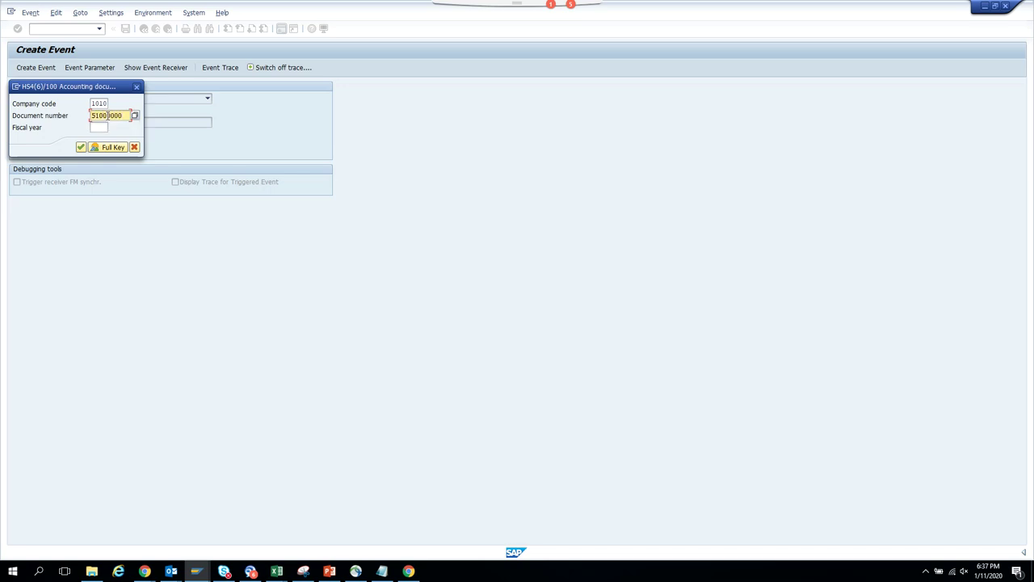
{"action": "key", "text": "Tab"}
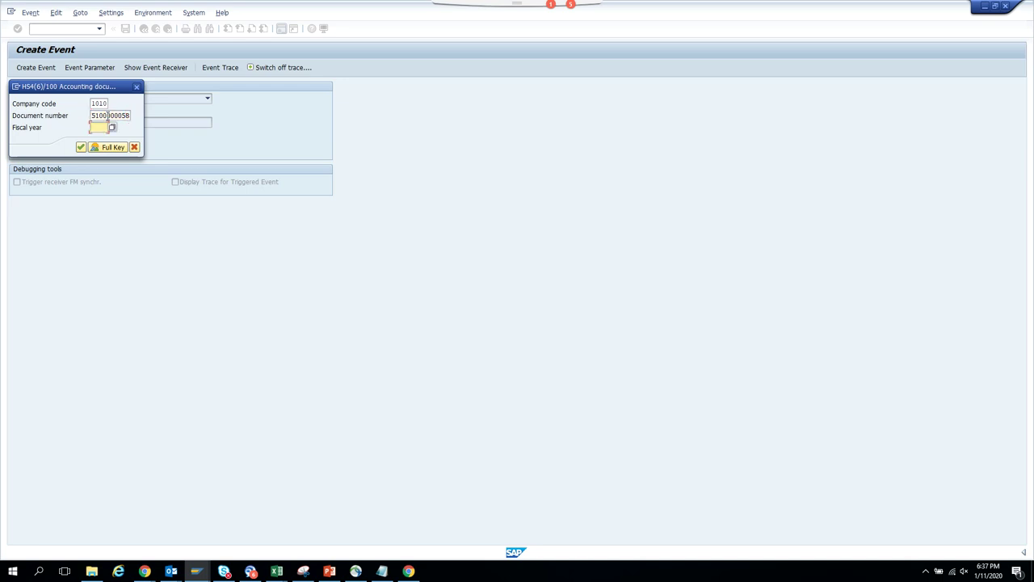
{"action": "type", "text": "2018"}
{"action": "key", "text": "Return"}
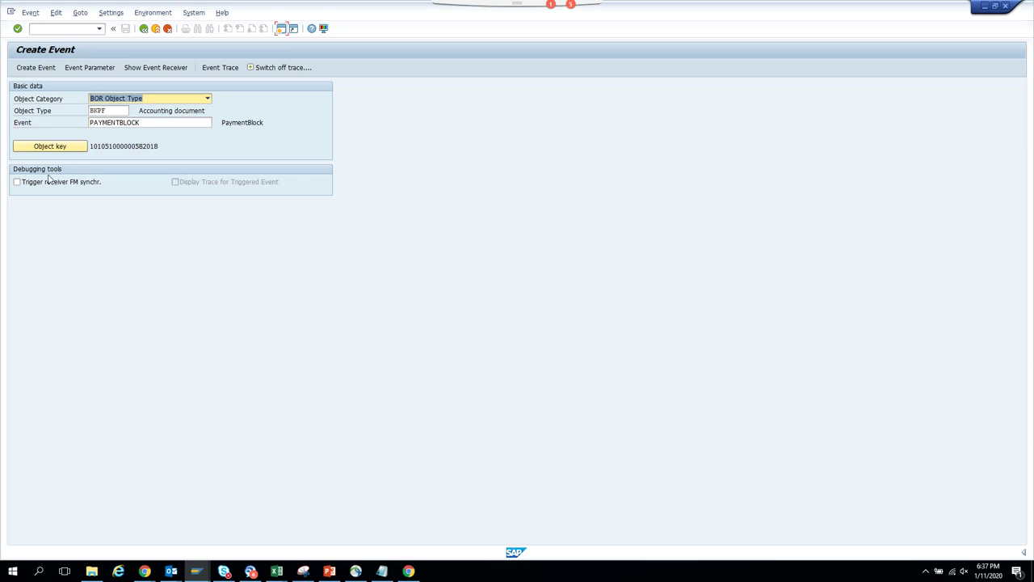
{"action": "left_click", "coordinate": [37, 68]}
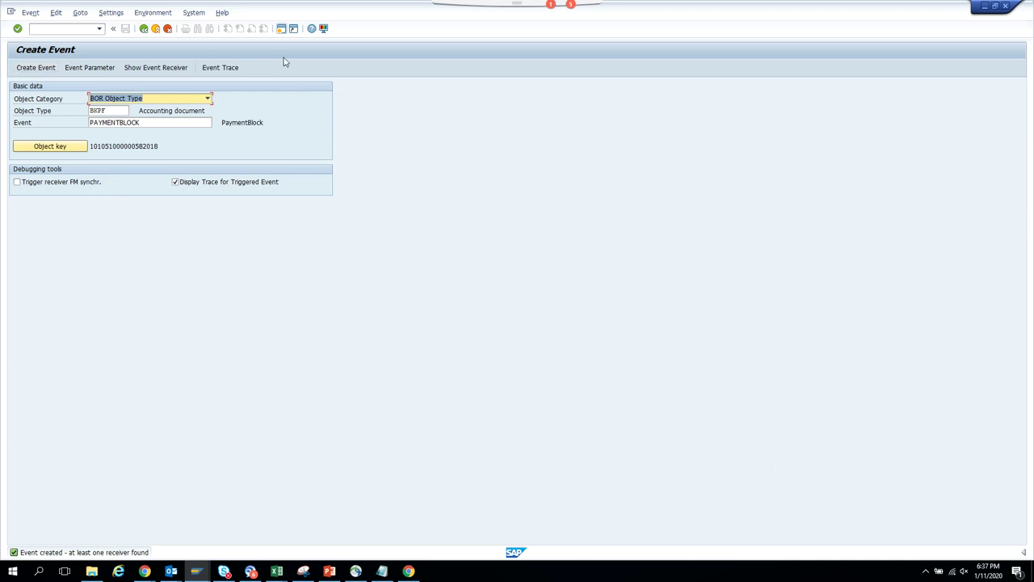
{"action": "left_click", "coordinate": [280, 29]}
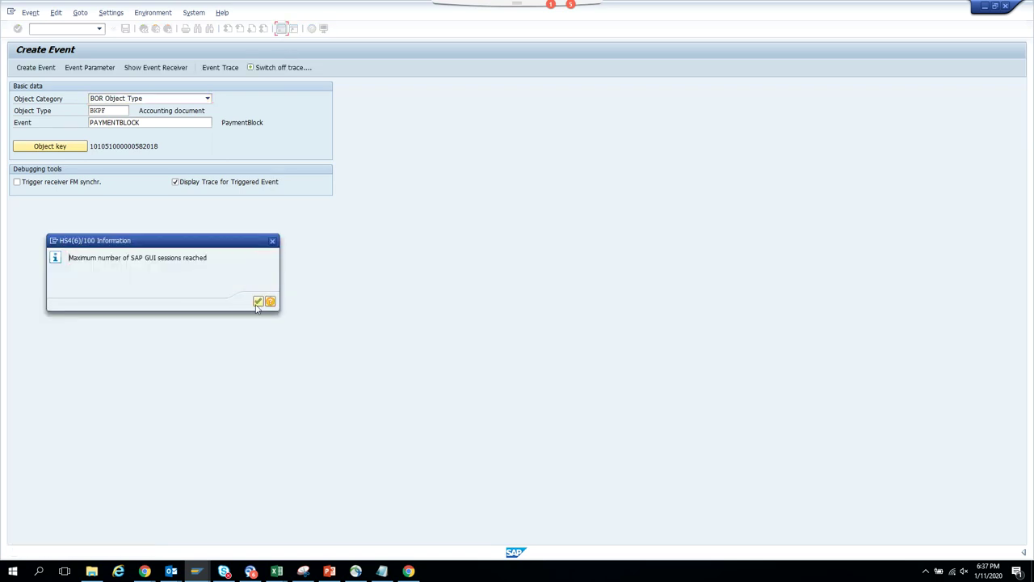
- Dismiss the session-limit message and check the open windows, including Table EKBE Display and Create Event
{"action": "left_click", "coordinate": [258, 302]}
{"action": "mouse_move", "coordinate": [196, 570]}
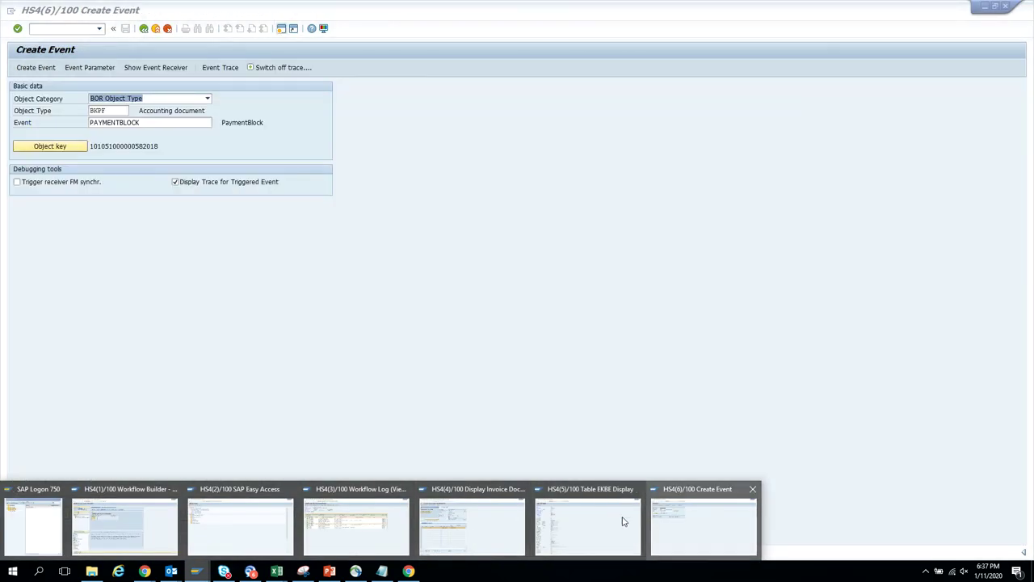
{"action": "mouse_move", "coordinate": [488, 531]}
{"action": "mouse_move", "coordinate": [256, 520]}
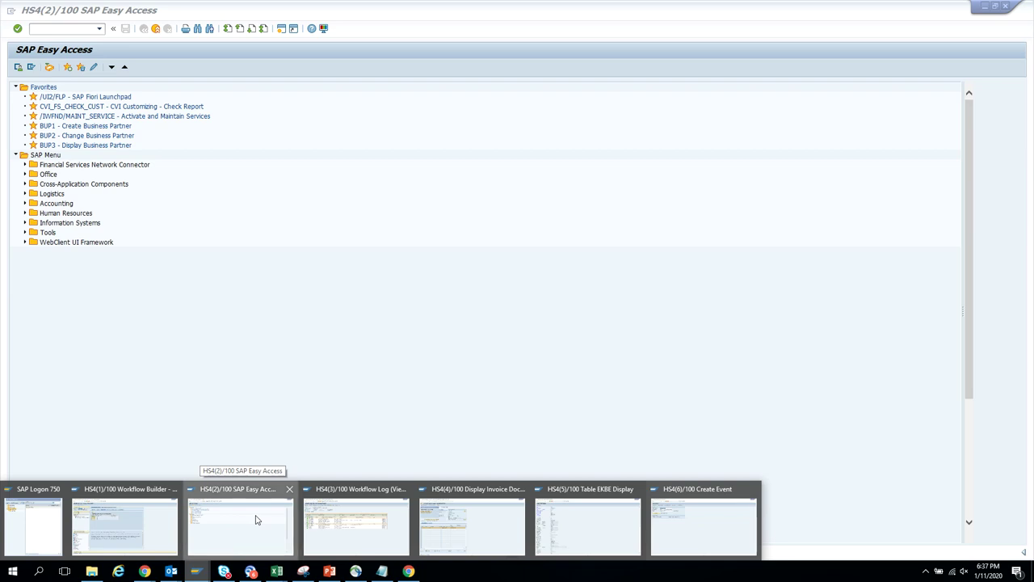
{"action": "left_click", "coordinate": [256, 520]}
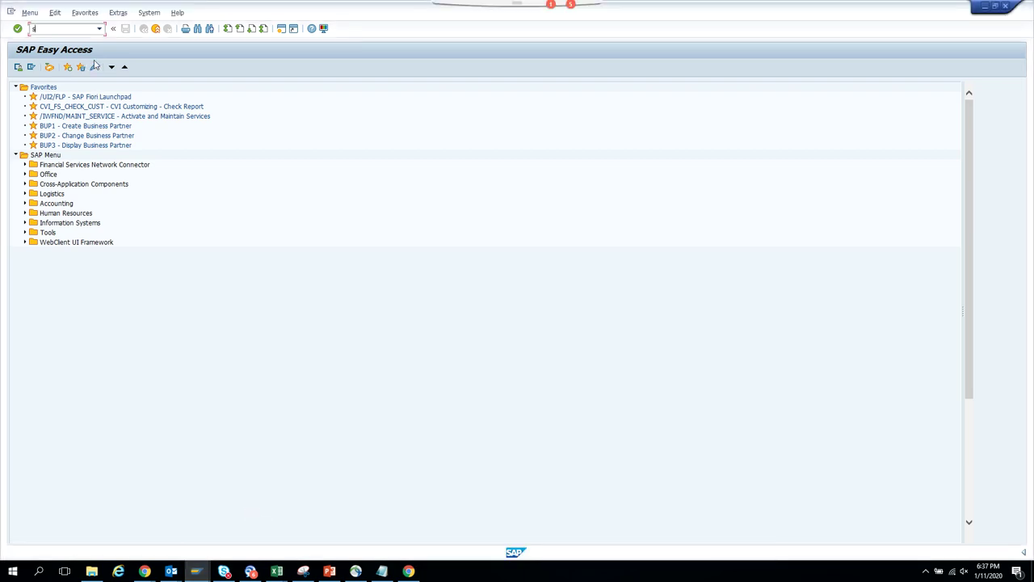
{"action": "key", "text": "Return"}
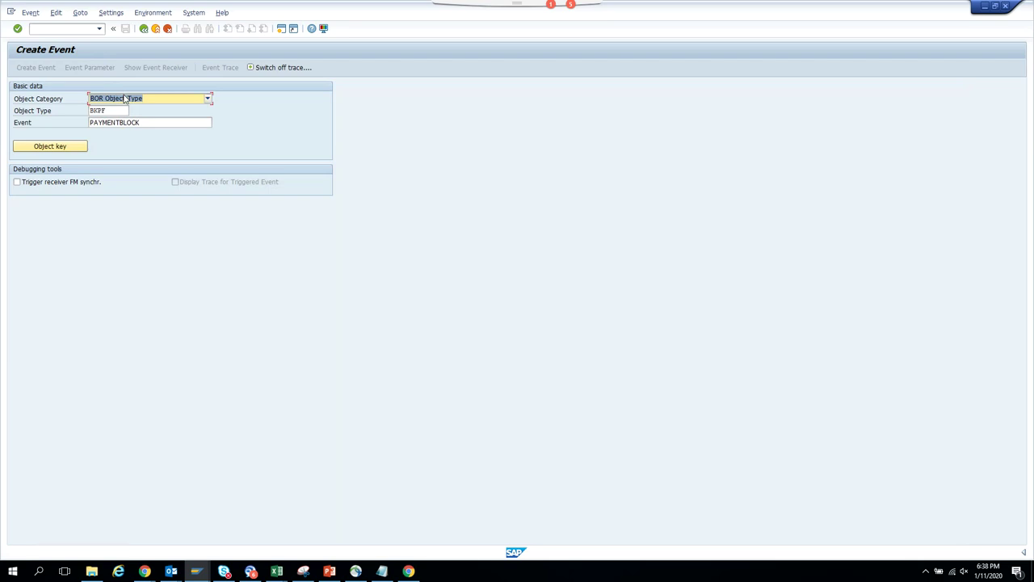
{"action": "key", "text": "alt+Tab"}
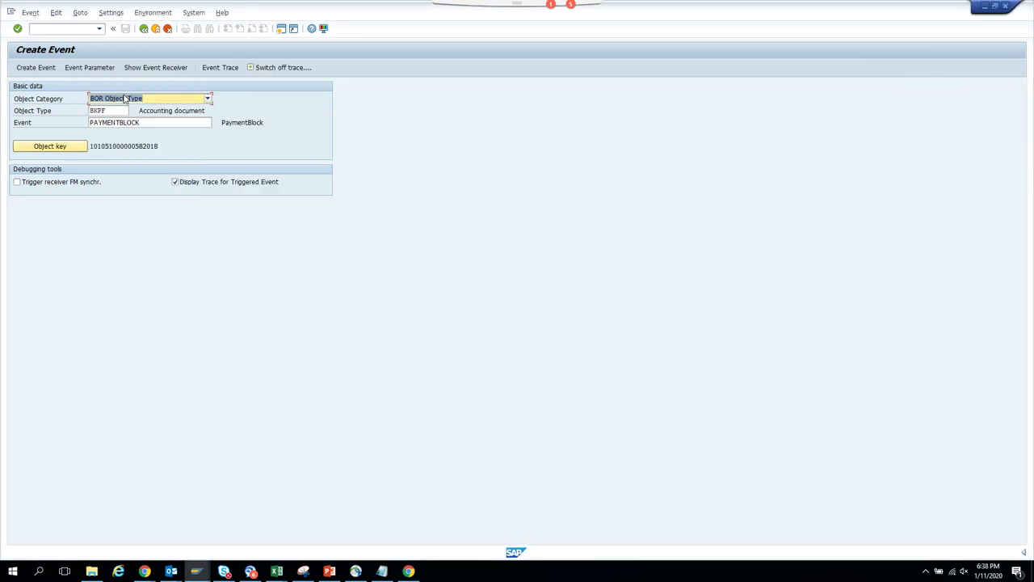
{"action": "key", "text": "alt+Tab"}
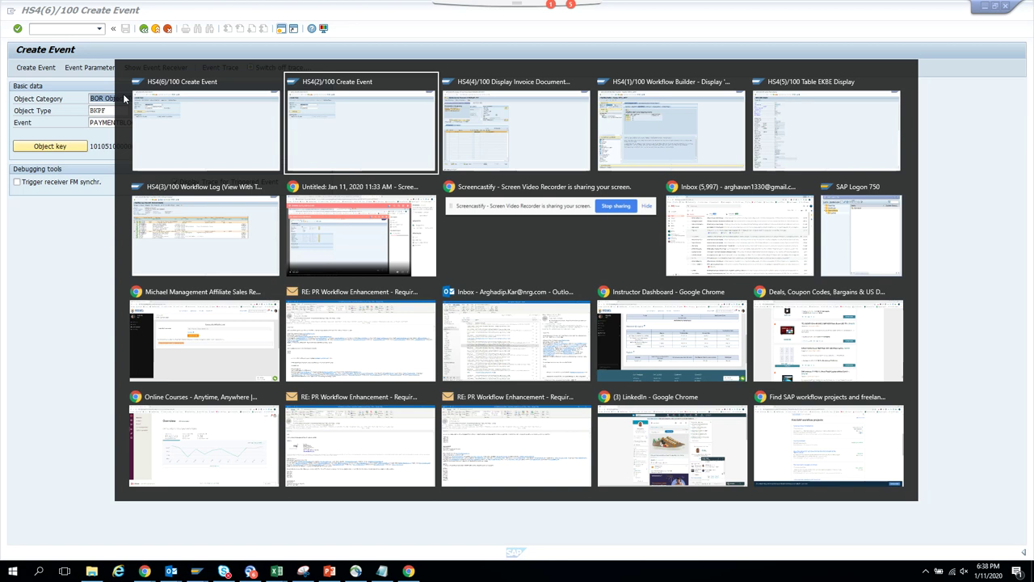
{"action": "key", "text": "alt+Tab"}
{"action": "key", "text": "alt+Tab"}
{"action": "key", "text": "alt+Tab"}
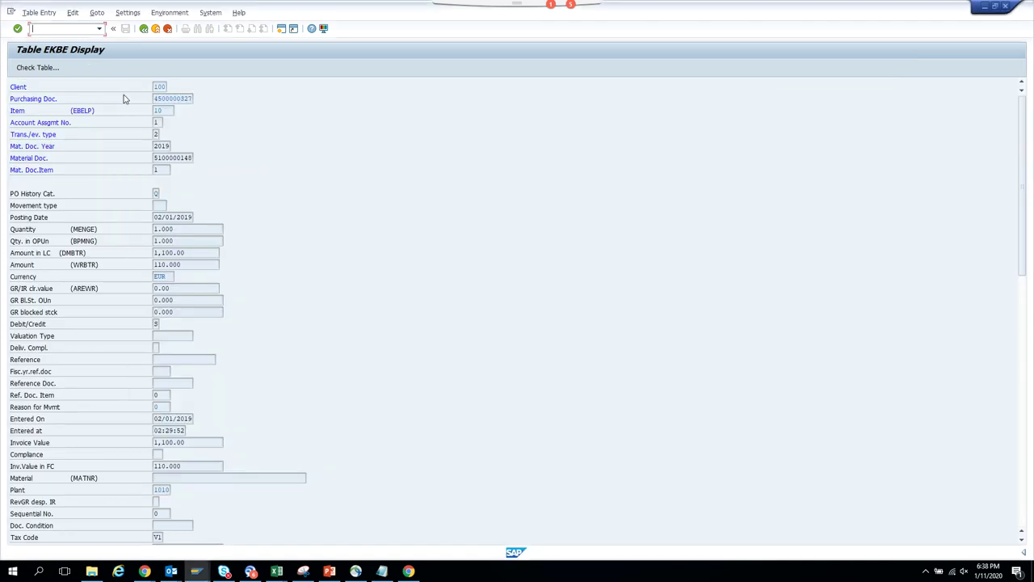
{"action": "key", "text": "alt+Tab"}
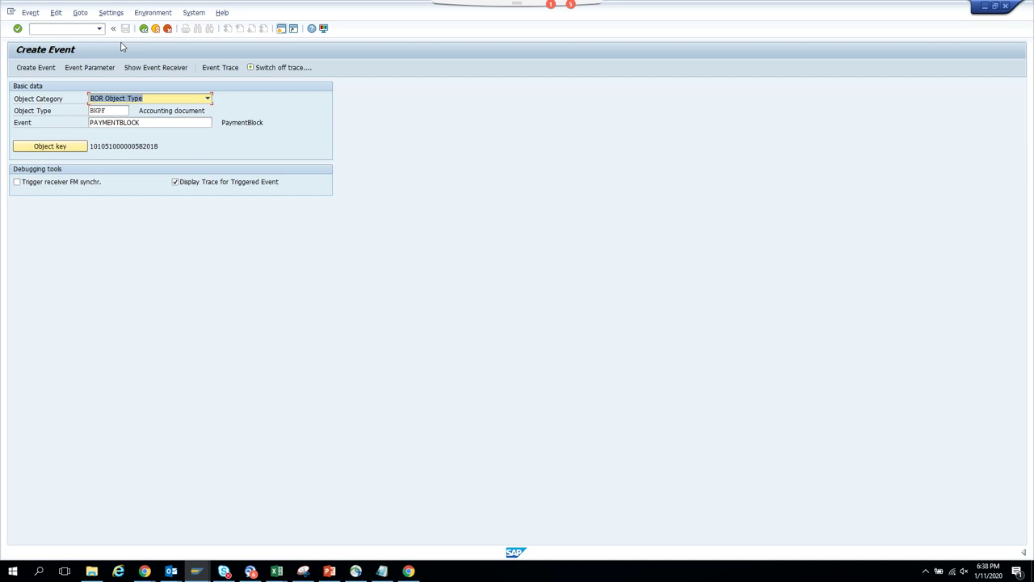
{"action": "key", "text": "alt+Tab"}
{"action": "key", "text": "alt+Tab"}
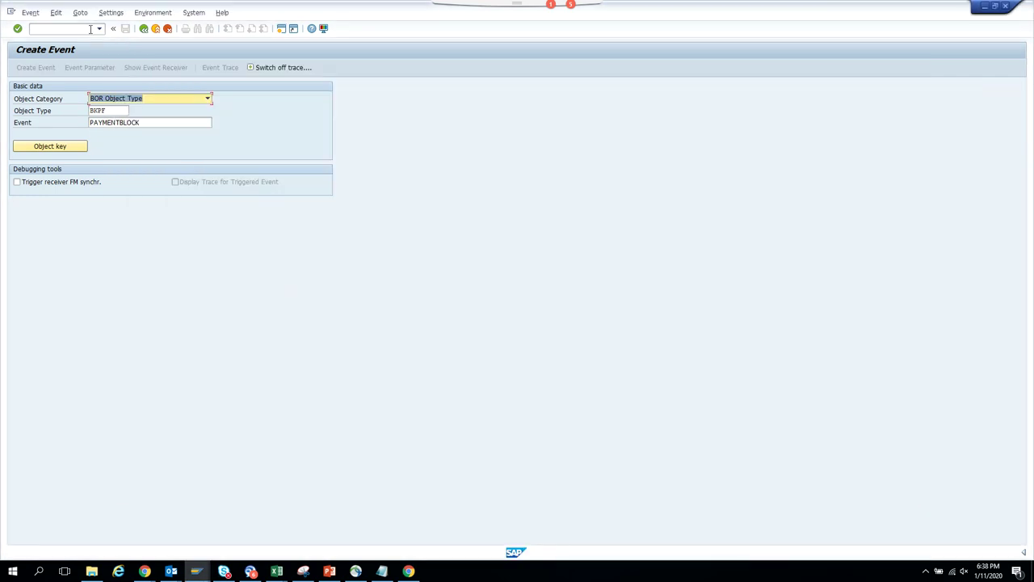
- Open the event trace with /nswel and execute it, getting an empty list
{"action": "left_click", "coordinate": [90, 29]}
{"action": "type", "text": "/"}
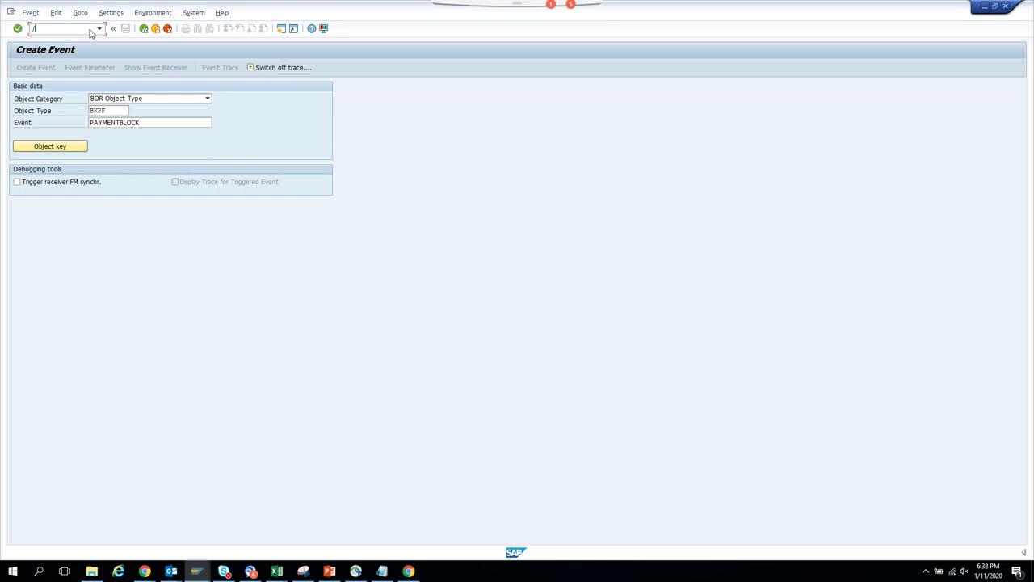
{"action": "type", "text": "nswel"}
{"action": "key", "text": "Return"}
{"action": "left_click", "coordinate": [19, 68]}
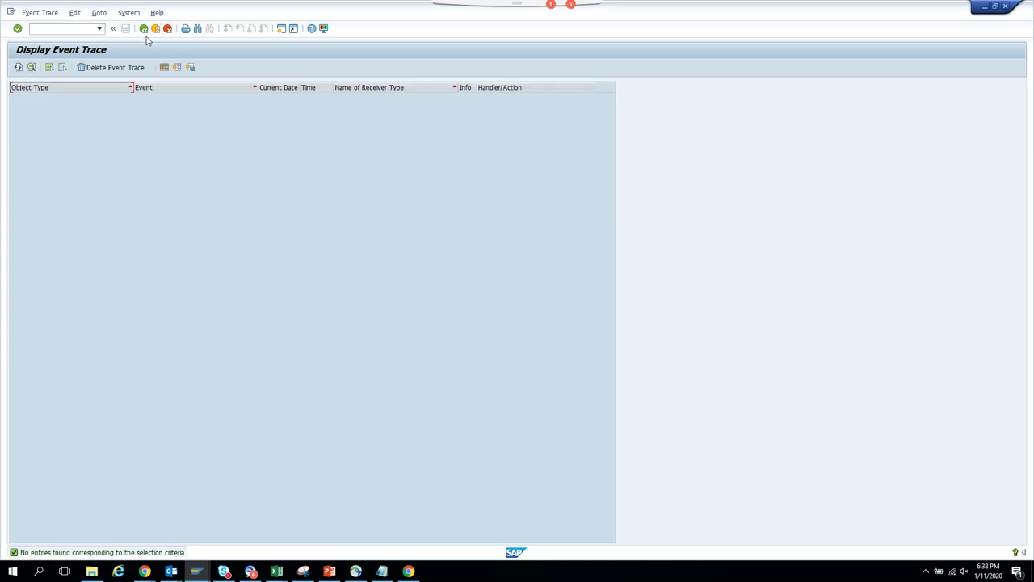
- Rerun the event trace, still empty, and open then close its layout settings
{"action": "left_click", "coordinate": [144, 30]}
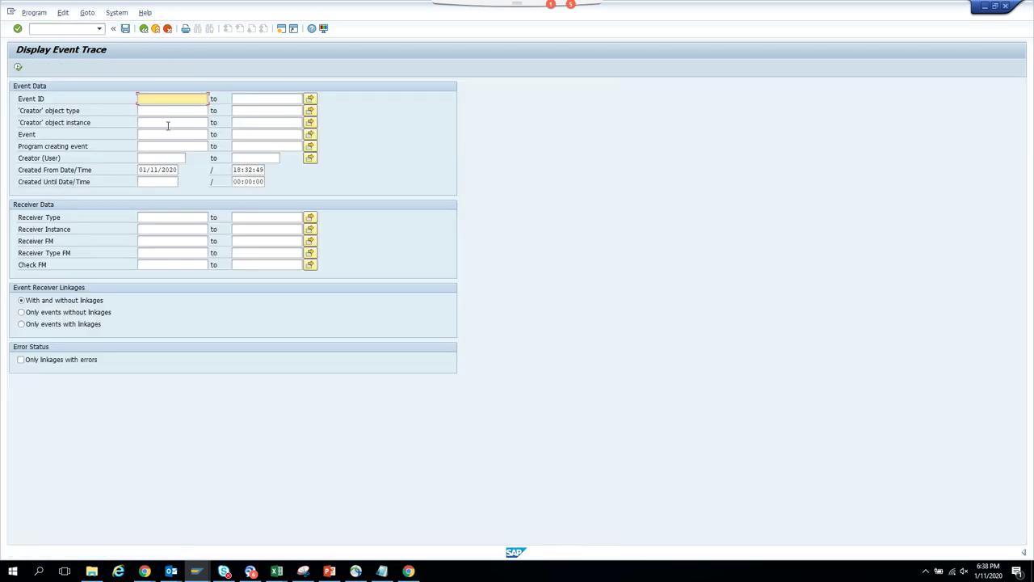
{"action": "left_click", "coordinate": [19, 66]}
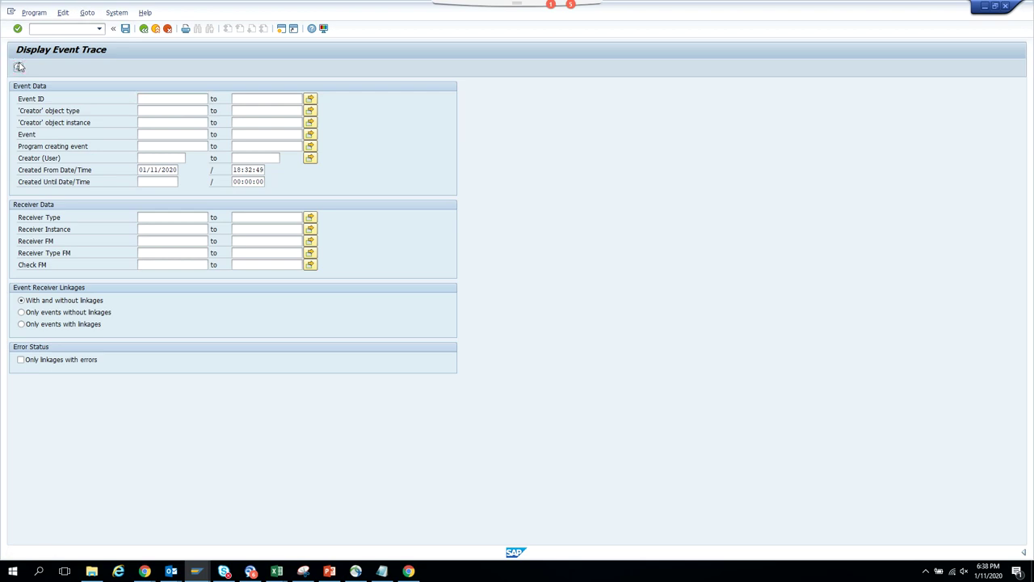
{"action": "left_click", "coordinate": [164, 68]}
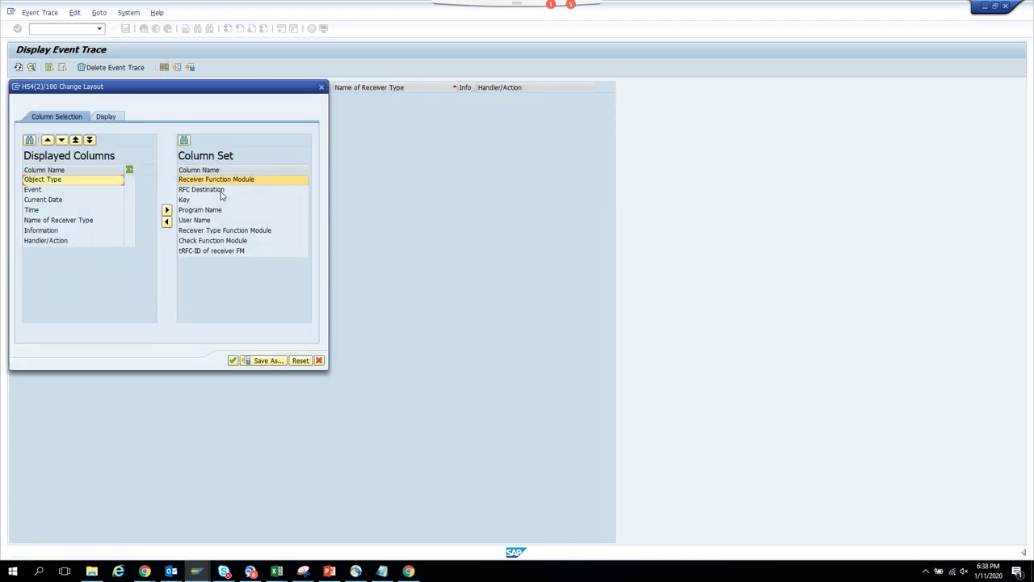
{"action": "left_click", "coordinate": [321, 87]}
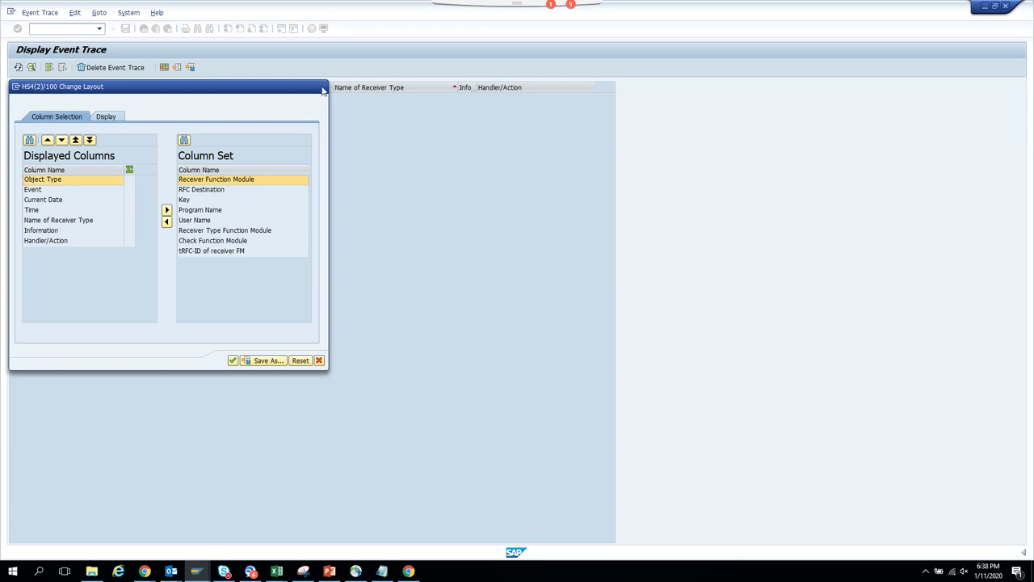
{"action": "left_click", "coordinate": [54, 86]}
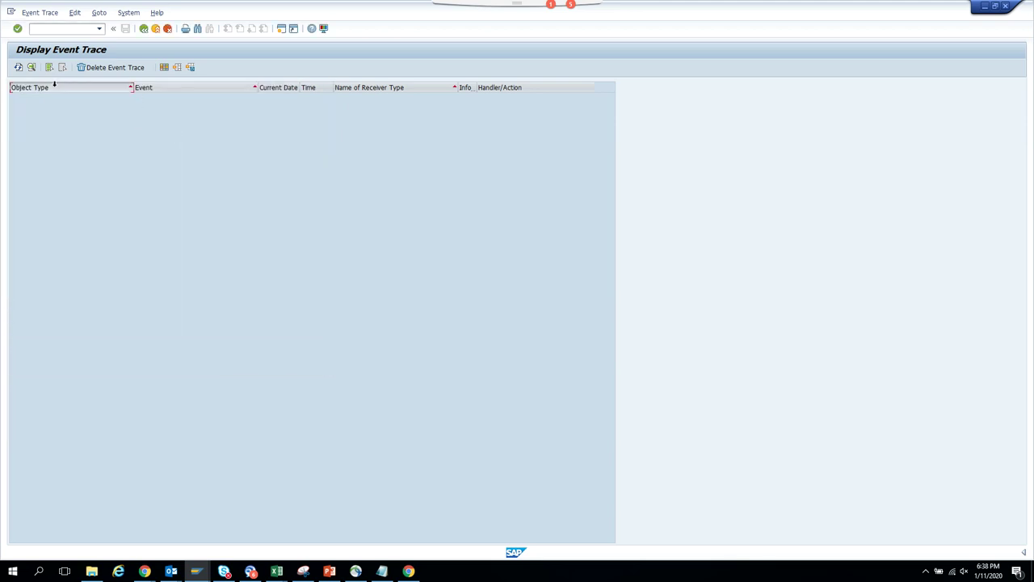
{"action": "left_click", "coordinate": [143, 29]}
- Launch Event Queue Administration with /nsweqadm
{"action": "left_click", "coordinate": [56, 29]}
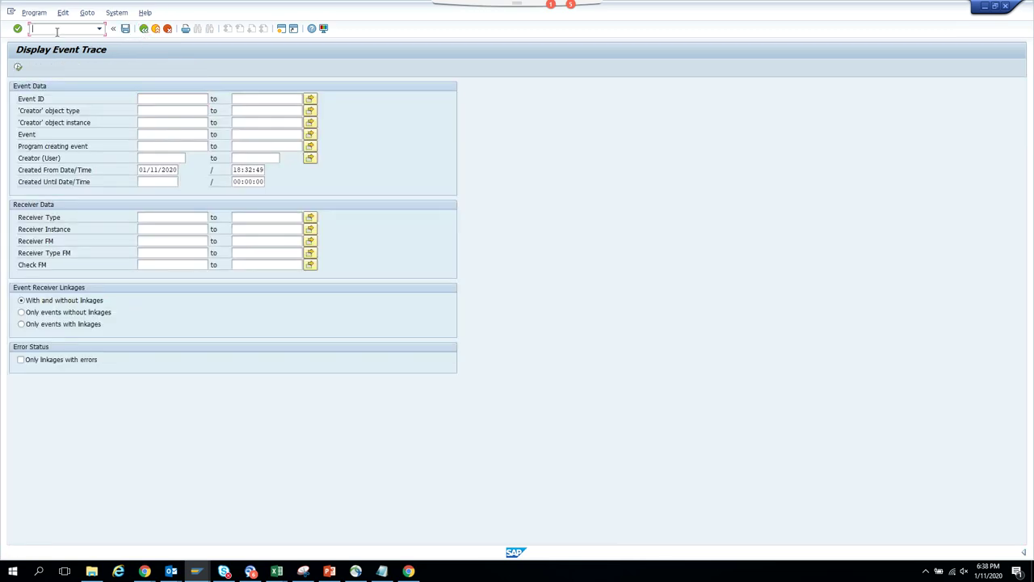
{"action": "type", "text": "/nsweqadm"}
{"action": "key", "text": "Return"}
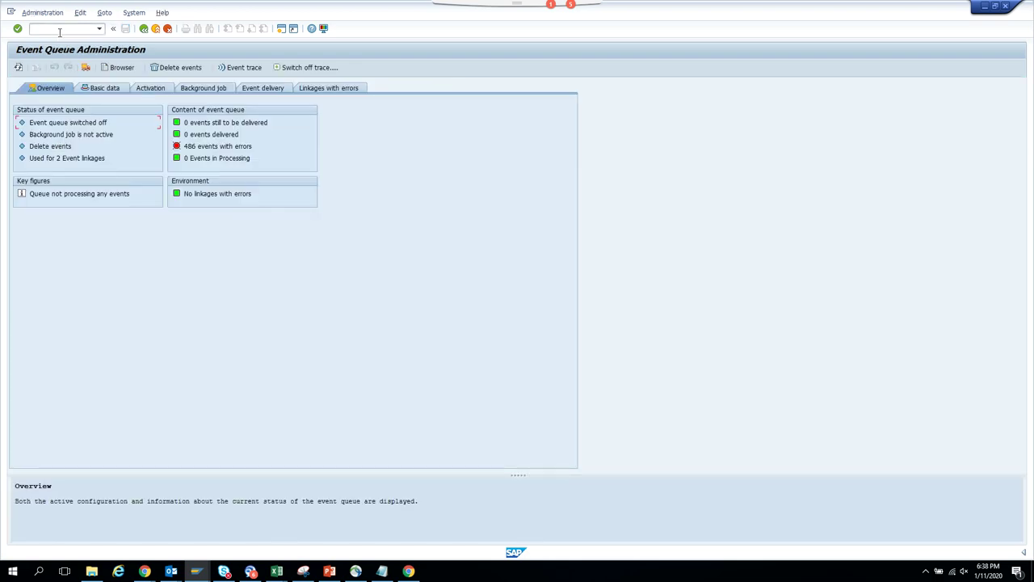
- Review error linkages, event delivery and the Periodic background job (20 events every 1 minute), then exit
{"action": "left_click", "coordinate": [319, 94]}
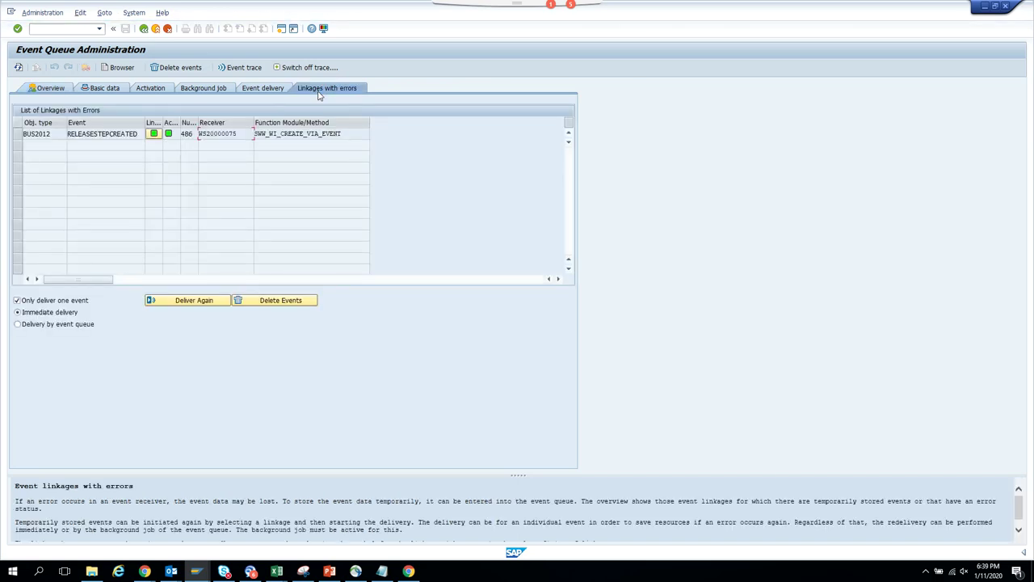
{"action": "left_click", "coordinate": [270, 95]}
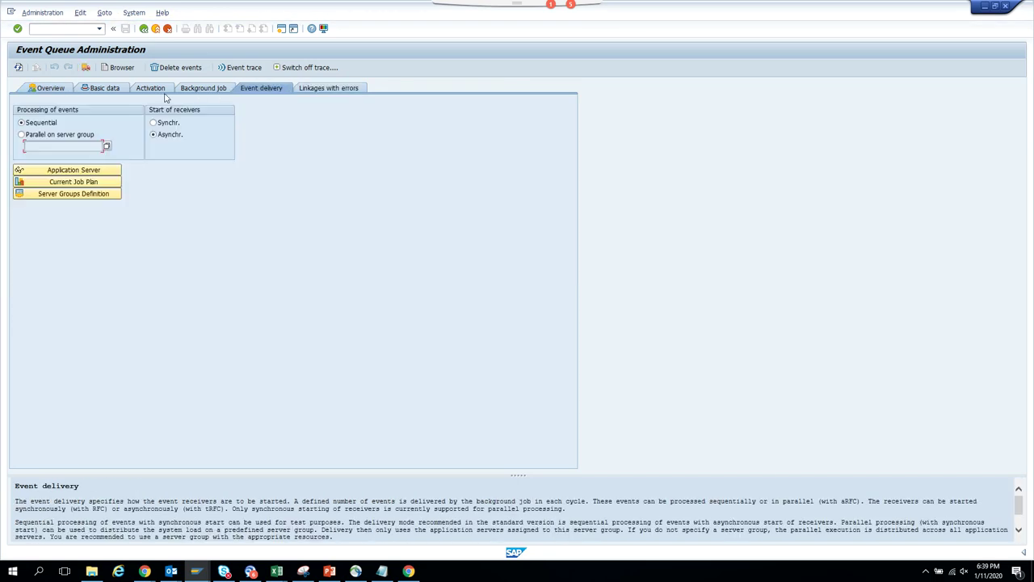
{"action": "left_click", "coordinate": [201, 90]}
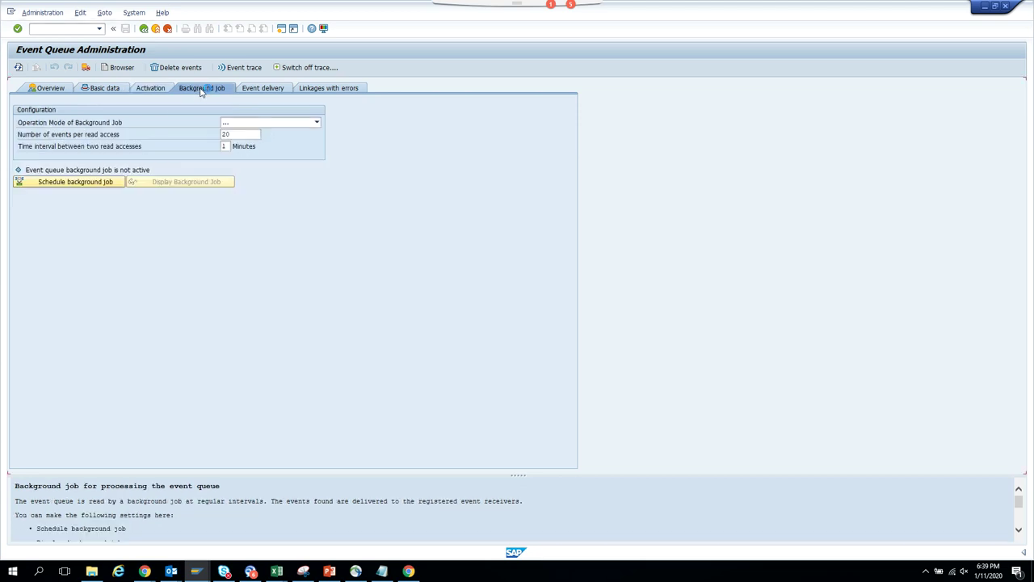
{"action": "left_click", "coordinate": [147, 29]}
- Run the SWI1 work item selection report and return to its criteria
{"action": "type", "text": "swi1"}
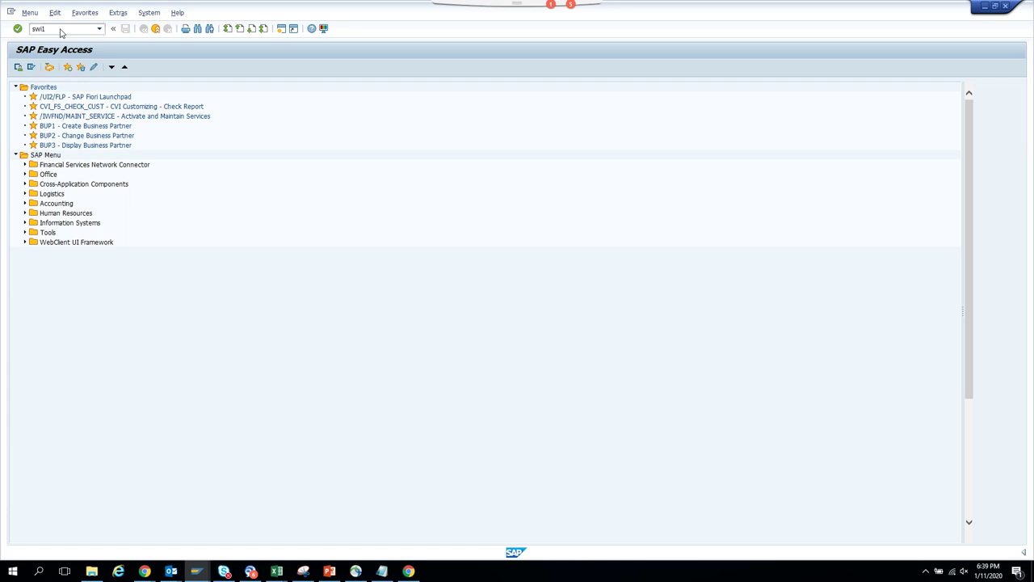
{"action": "key", "text": "Return"}
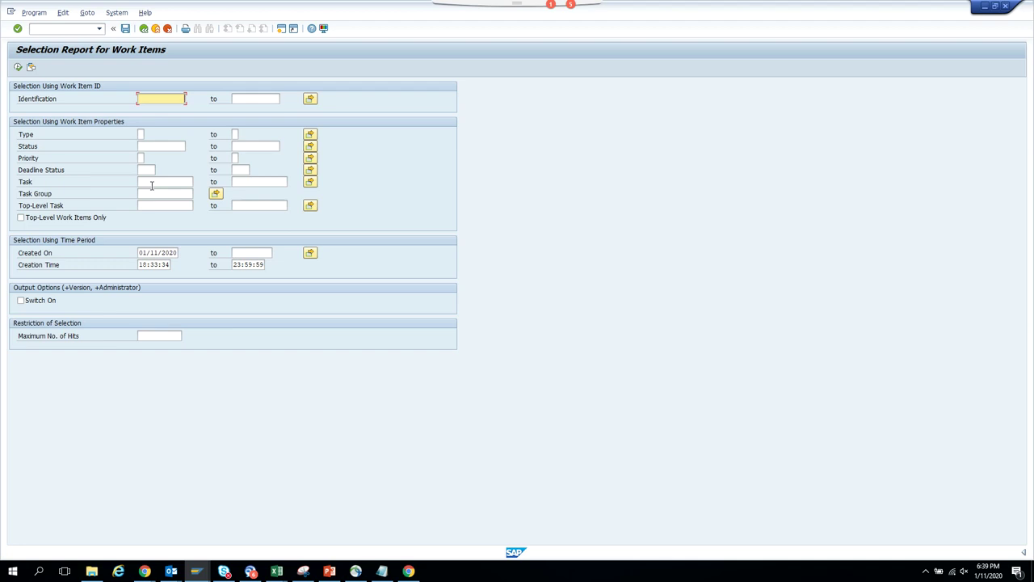
{"action": "left_click", "coordinate": [18, 67]}
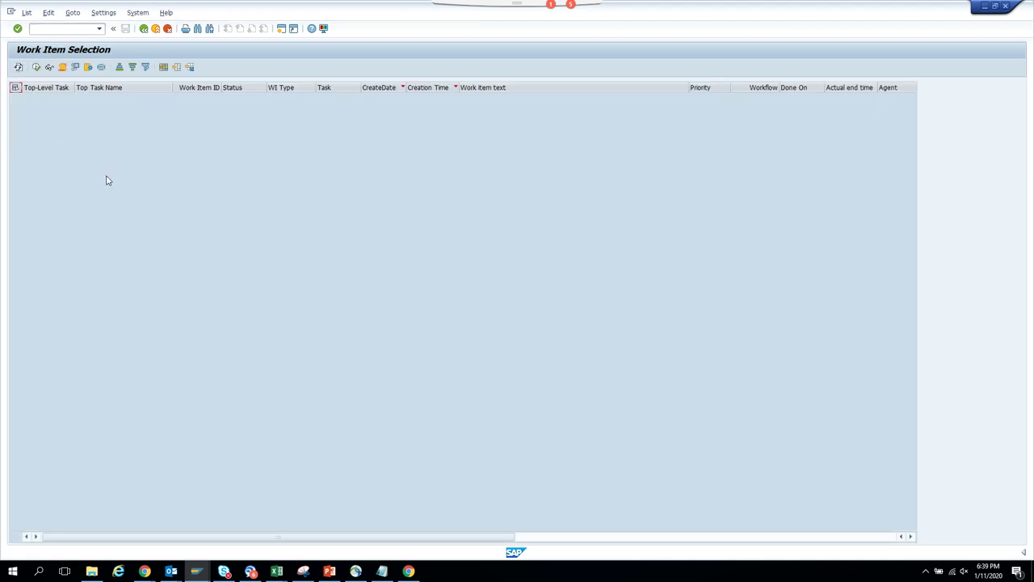
{"action": "left_click", "coordinate": [144, 31]}
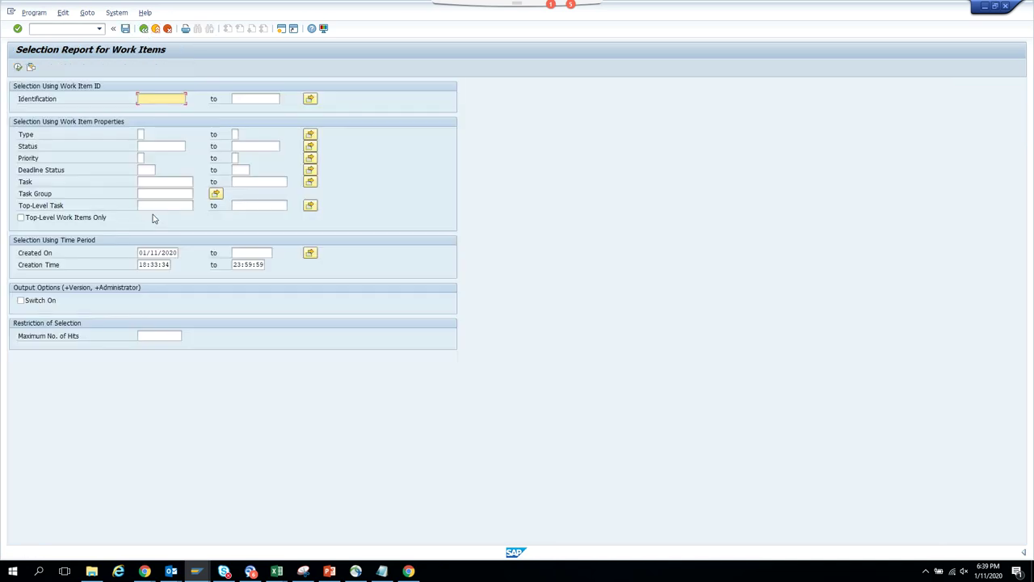
- Change the starting creation time to 17, rerun to find 0 work items, and return to Easy Access
{"action": "left_click", "coordinate": [146, 264]}
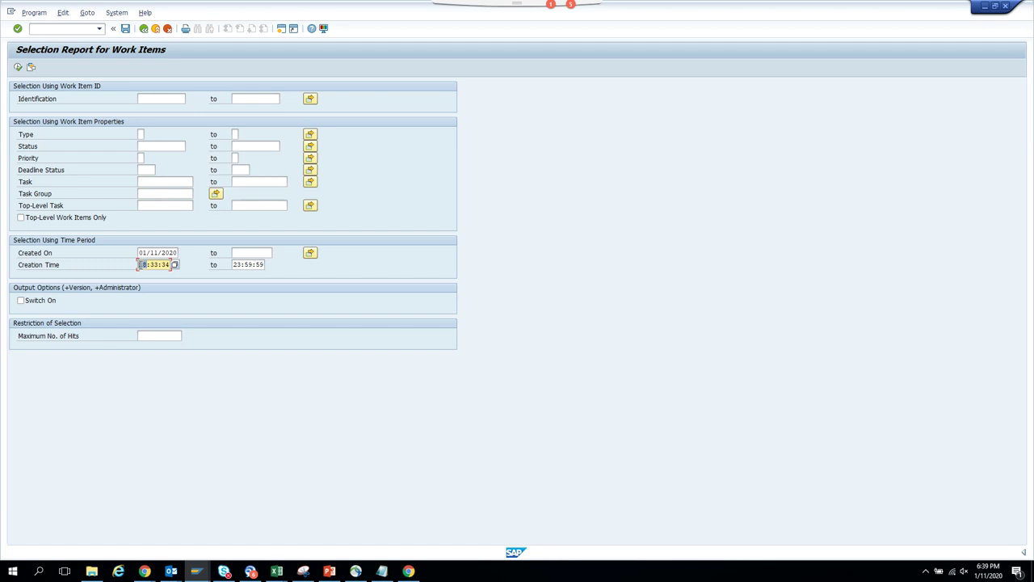
{"action": "type", "text": "17"}
{"action": "left_click", "coordinate": [19, 68]}
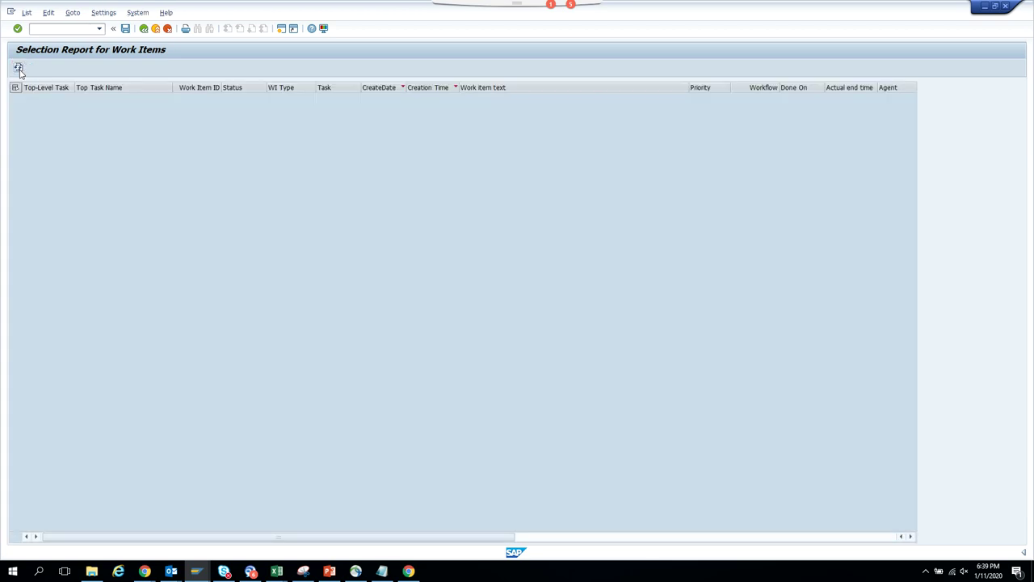
{"action": "left_click", "coordinate": [145, 30]}
{"action": "left_click", "coordinate": [145, 30]}
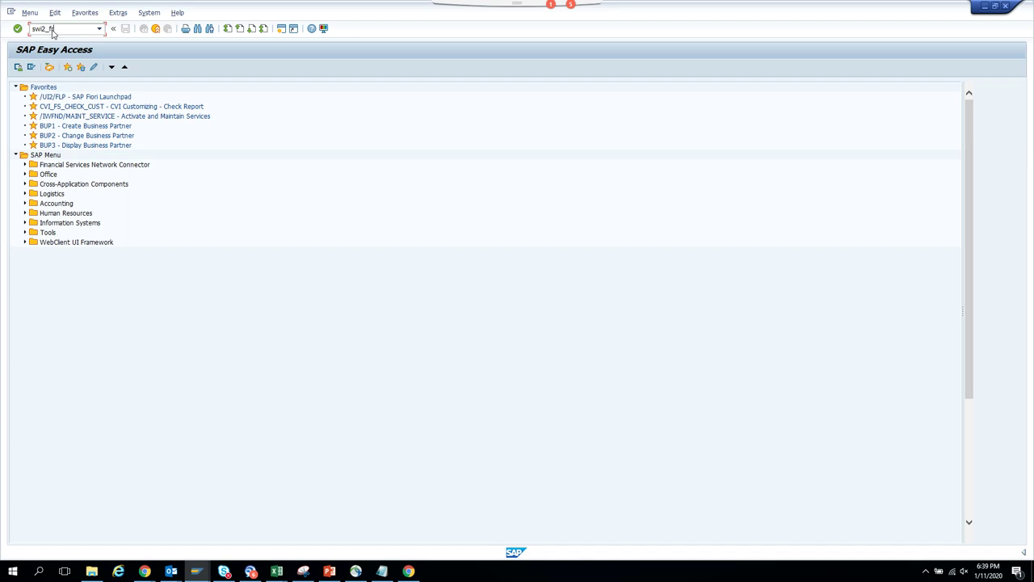
- Run SWI2_FREQ for Today with (Sub-)Workflow work items only, finding none
{"action": "key", "text": "Return"}
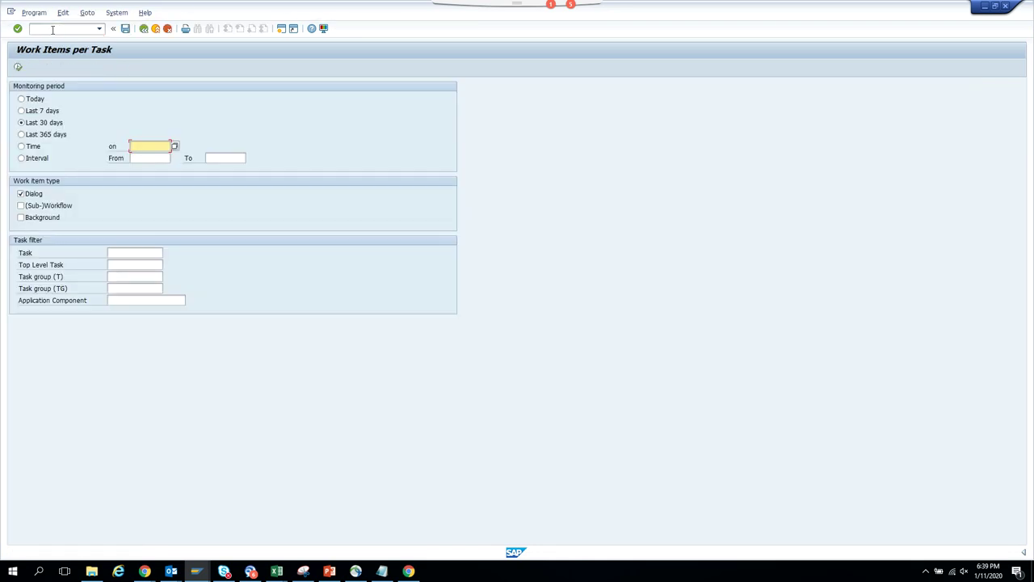
{"action": "left_click", "coordinate": [32, 99]}
{"action": "left_click", "coordinate": [42, 206]}
{"action": "left_click", "coordinate": [38, 195]}
{"action": "left_click", "coordinate": [17, 67]}
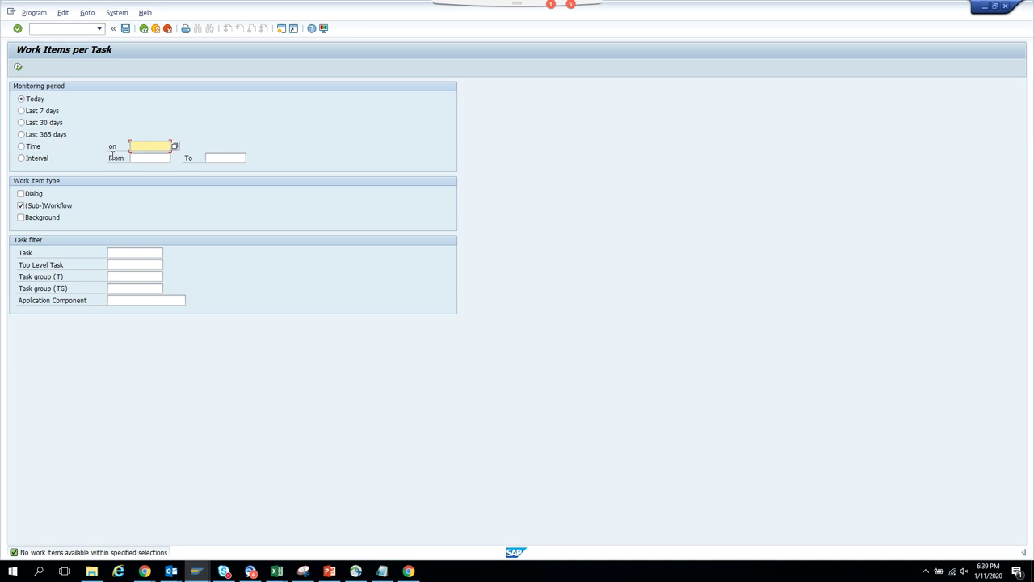
- Open Automatic Workflow Customizing with /nswu3
{"action": "left_click", "coordinate": [87, 30]}
{"action": "type", "text": "/nswu"}
{"action": "key", "text": "Return"}
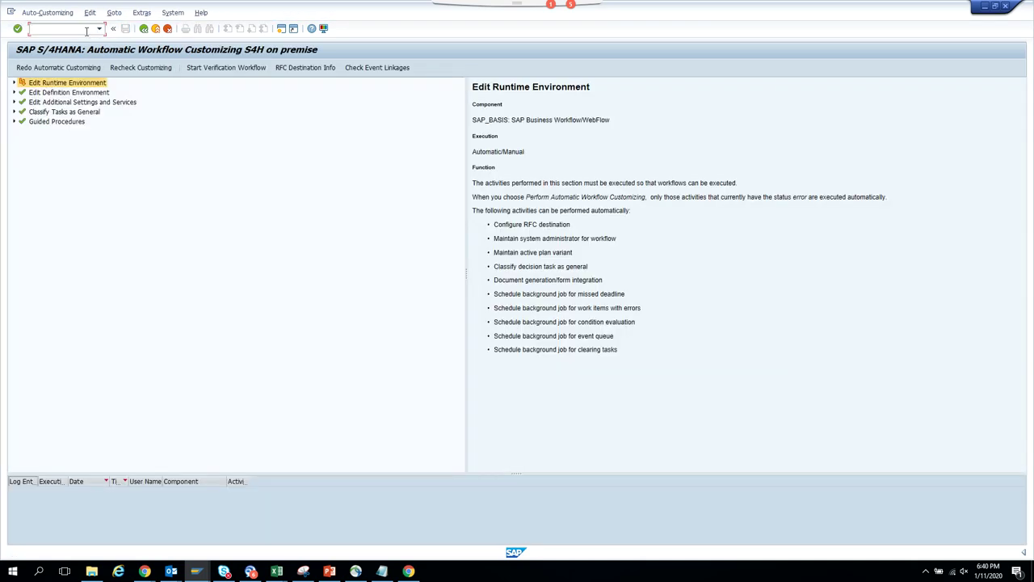
- Rerun swi2_freq from the command history for the last 30 days, again finding no work items
{"action": "left_click", "coordinate": [144, 30]}
{"action": "left_click", "coordinate": [98, 29]}
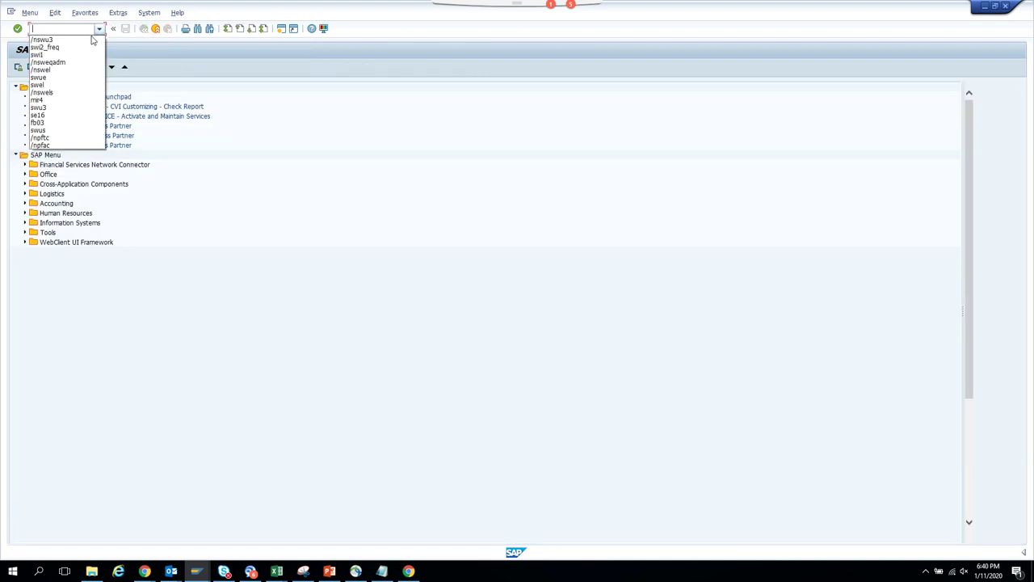
{"action": "left_click", "coordinate": [86, 48]}
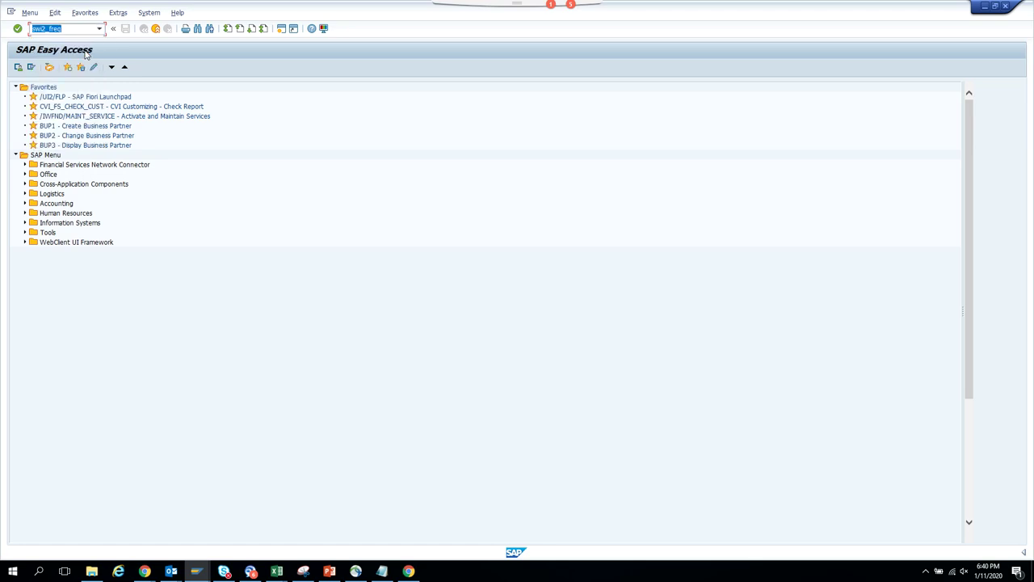
{"action": "key", "text": "Return"}
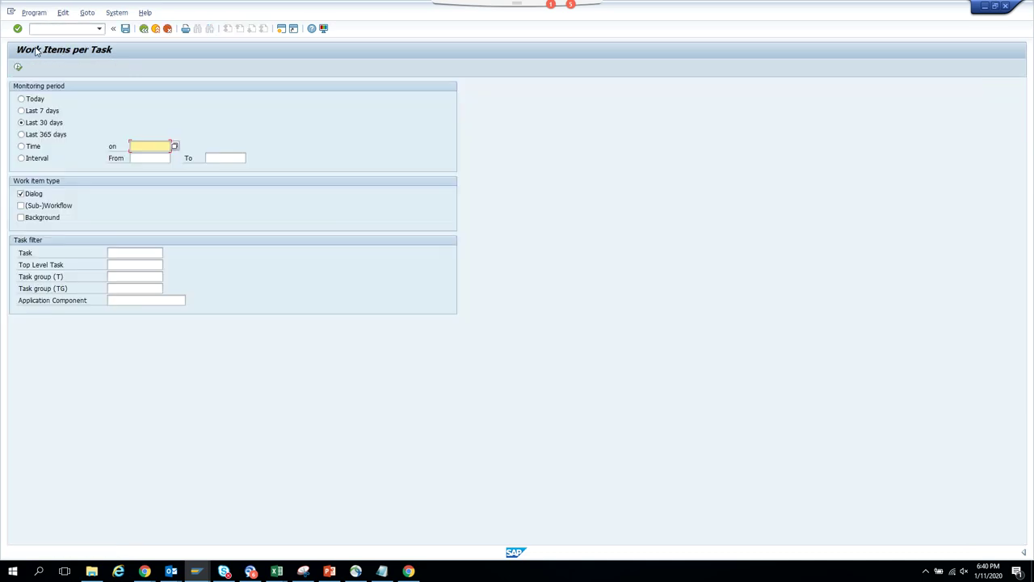
{"action": "left_click", "coordinate": [18, 68]}
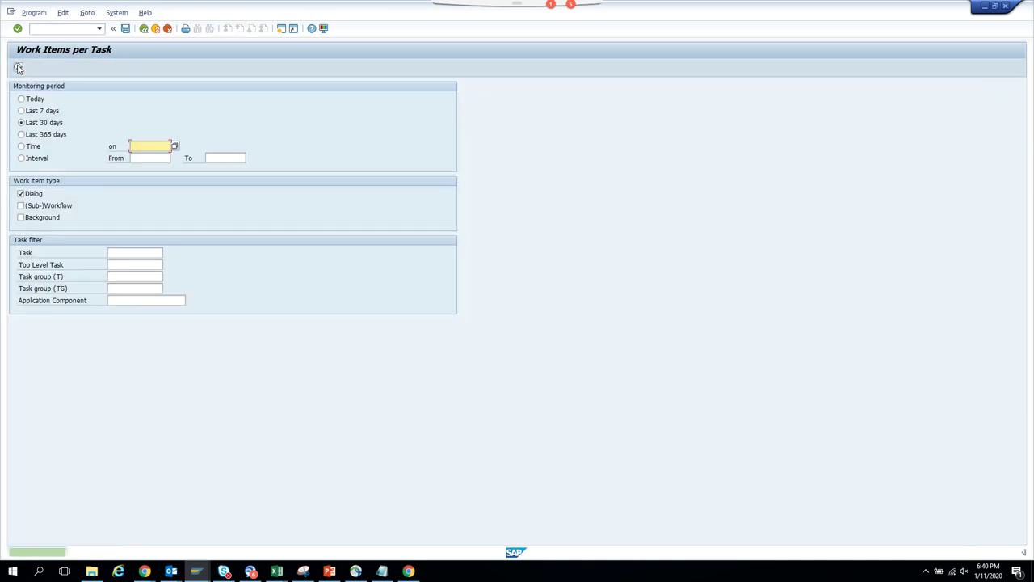
- Display the user's failed authorization checks with /nsu53
{"action": "left_click", "coordinate": [46, 31]}
{"action": "type", "text": "/"}
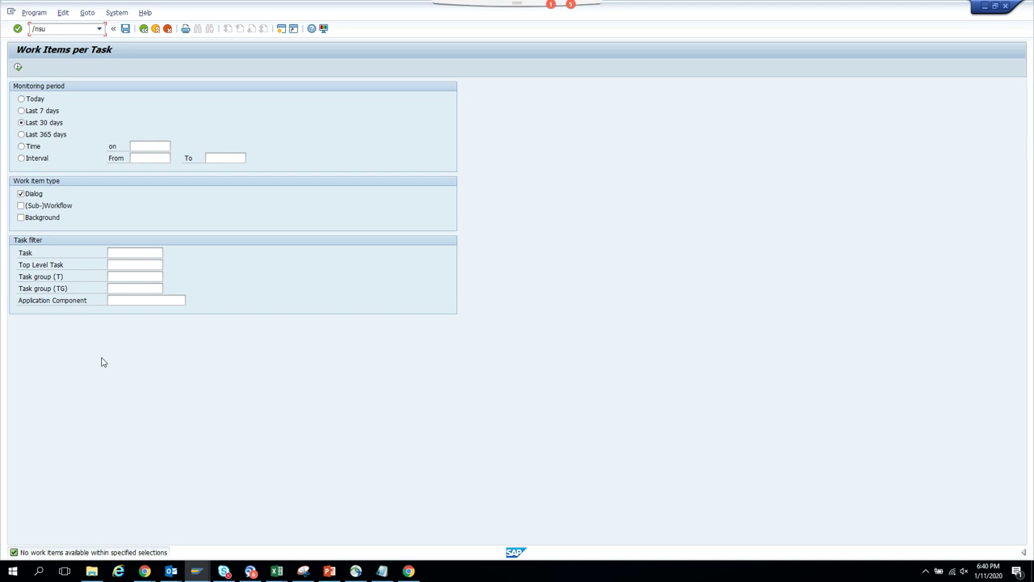
{"action": "type", "text": "nsu53"}
{"action": "key", "text": "Return"}
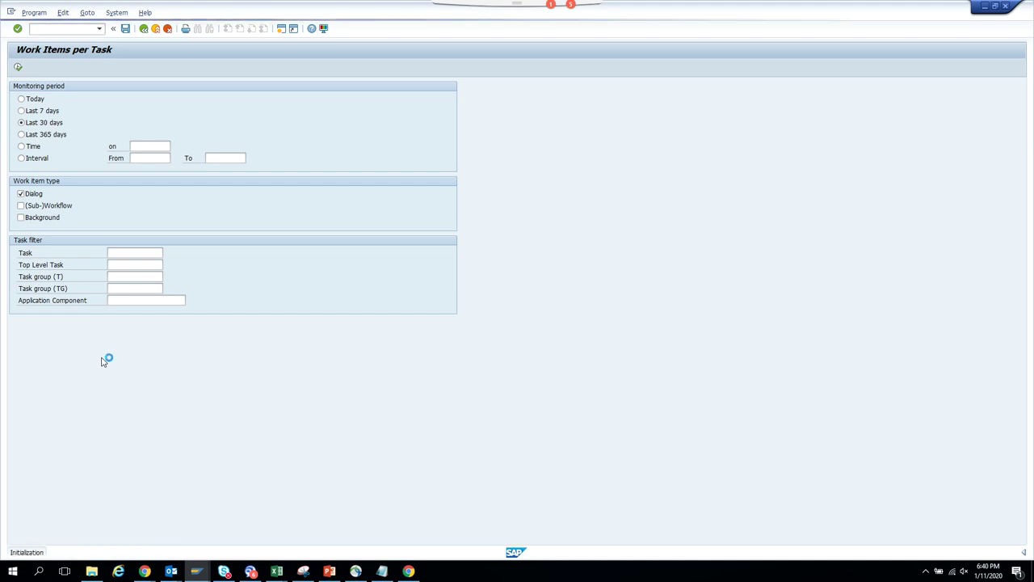
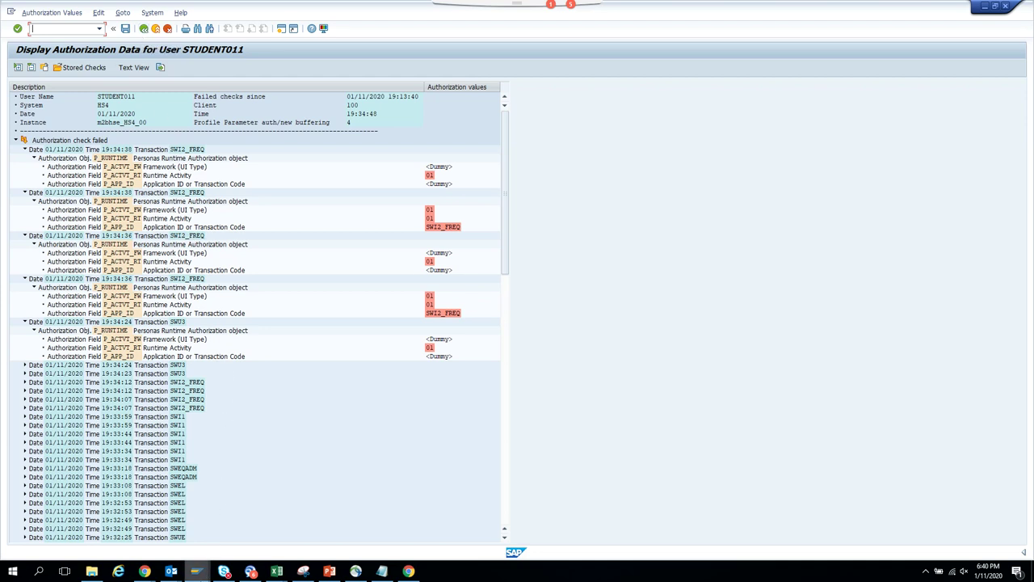
- Bring the Display Invoice Document window forward and back out to the SAP Easy Access menu
{"action": "mouse_move", "coordinate": [205, 575]}
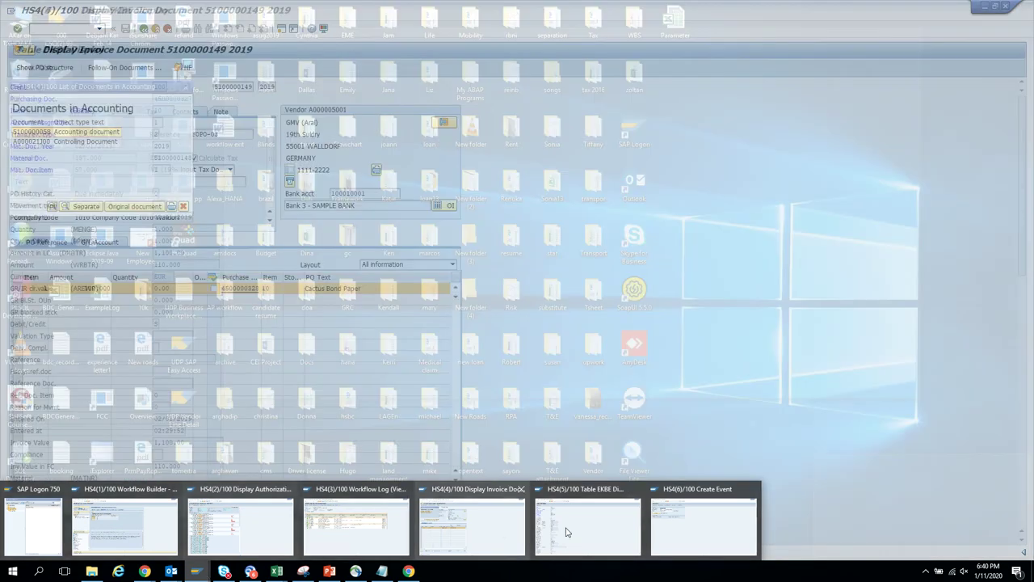
{"action": "mouse_move", "coordinate": [555, 530]}
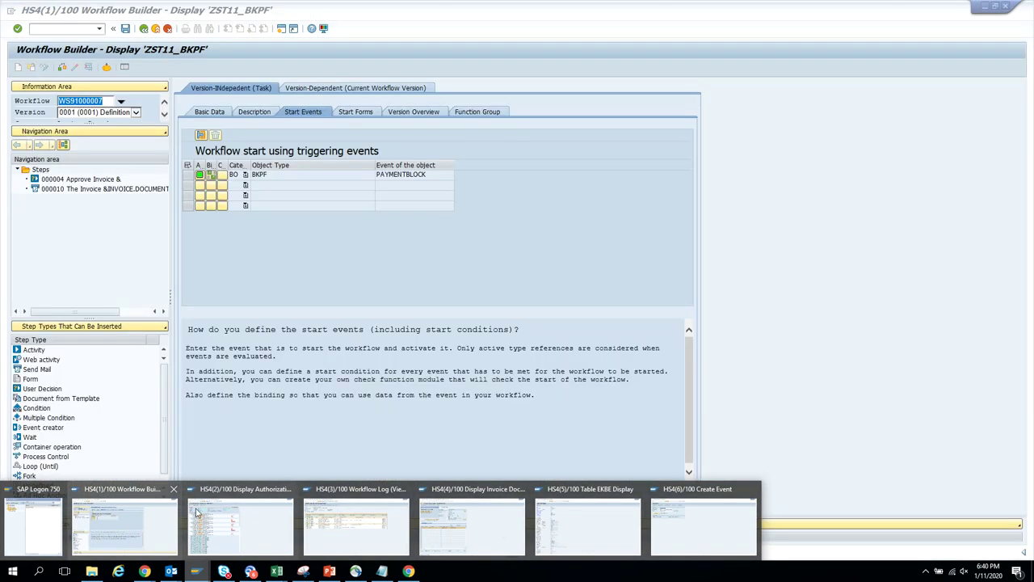
{"action": "mouse_move", "coordinate": [254, 525]}
{"action": "mouse_move", "coordinate": [371, 531]}
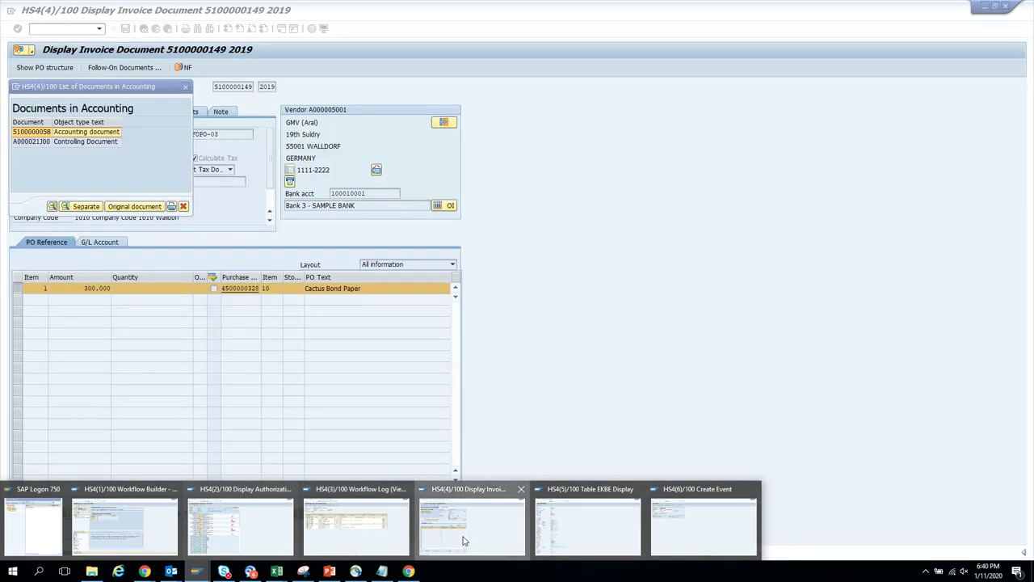
{"action": "left_click", "coordinate": [469, 527]}
{"action": "left_click", "coordinate": [185, 87]}
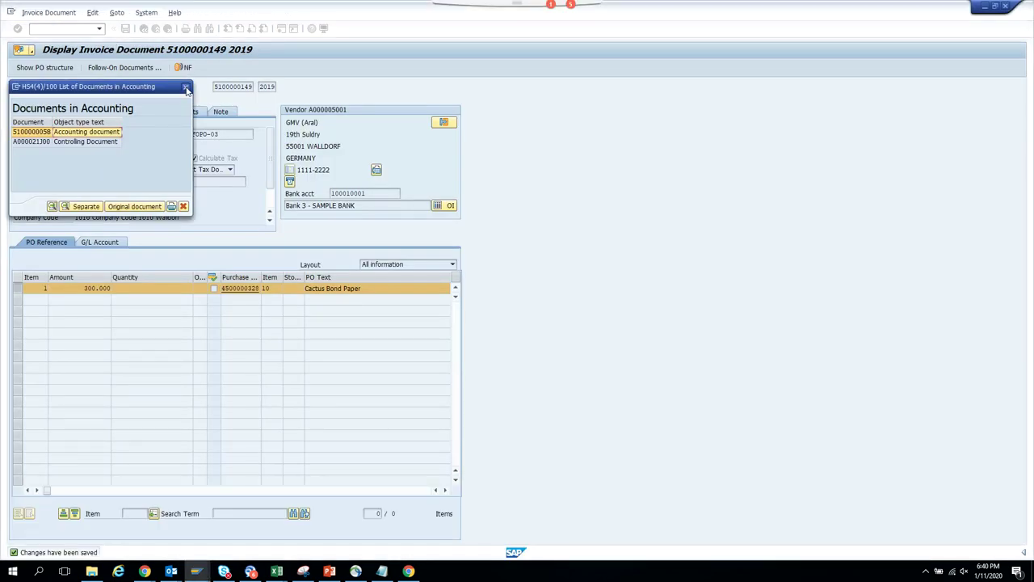
{"action": "left_click", "coordinate": [143, 29]}
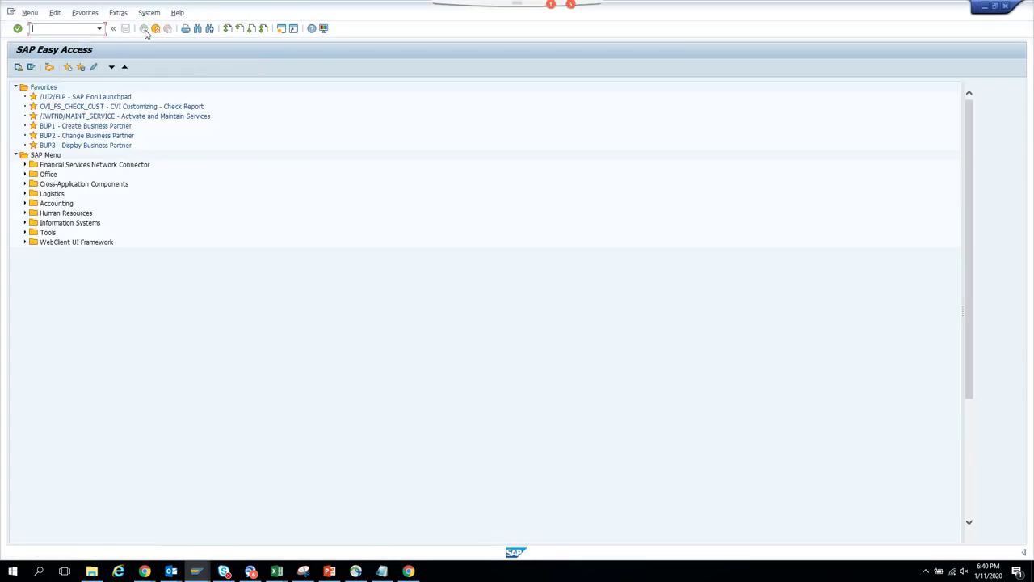
- From the Business Workplace Outbox, open the 19:32:03 Workflow for Invoice entry's workflow log
{"action": "left_click", "coordinate": [50, 67]}
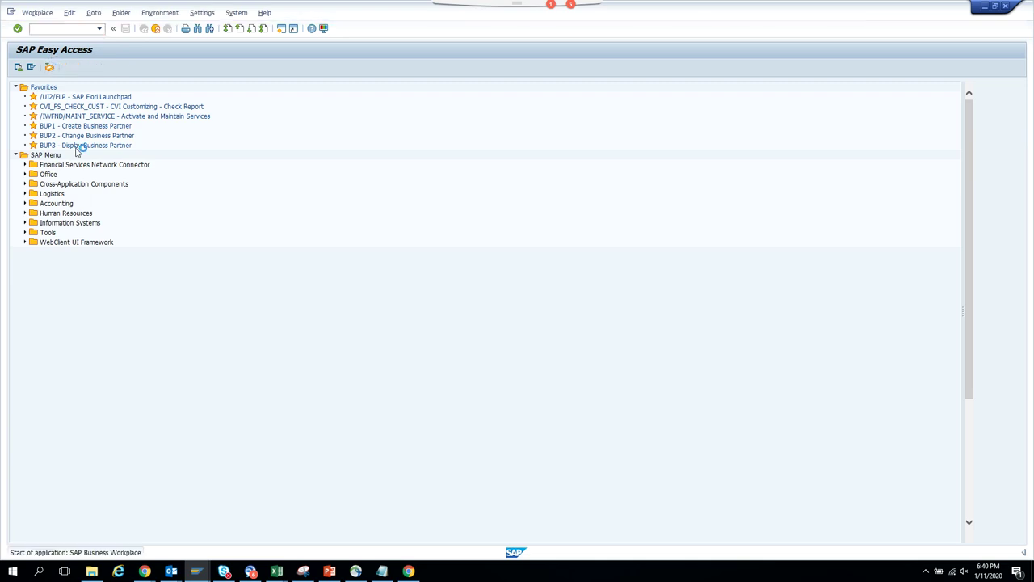
{"action": "left_click", "coordinate": [24, 107]}
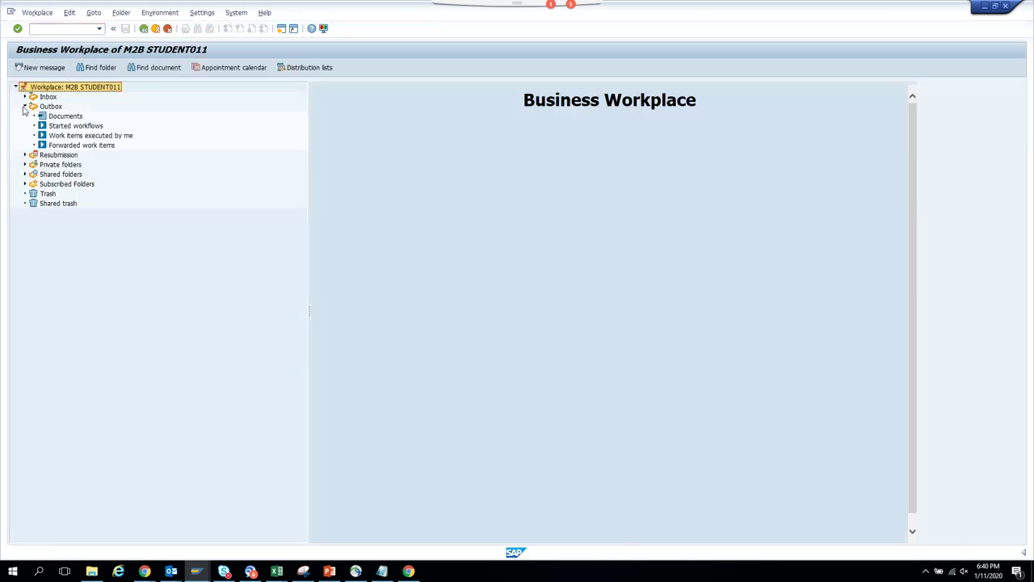
{"action": "left_click", "coordinate": [55, 127]}
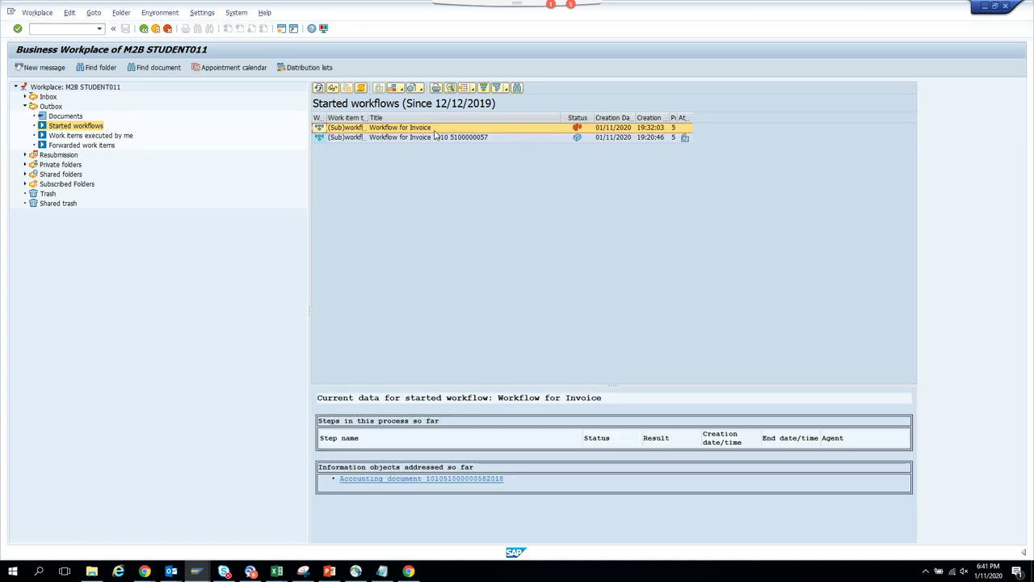
{"action": "double_click", "coordinate": [434, 131]}
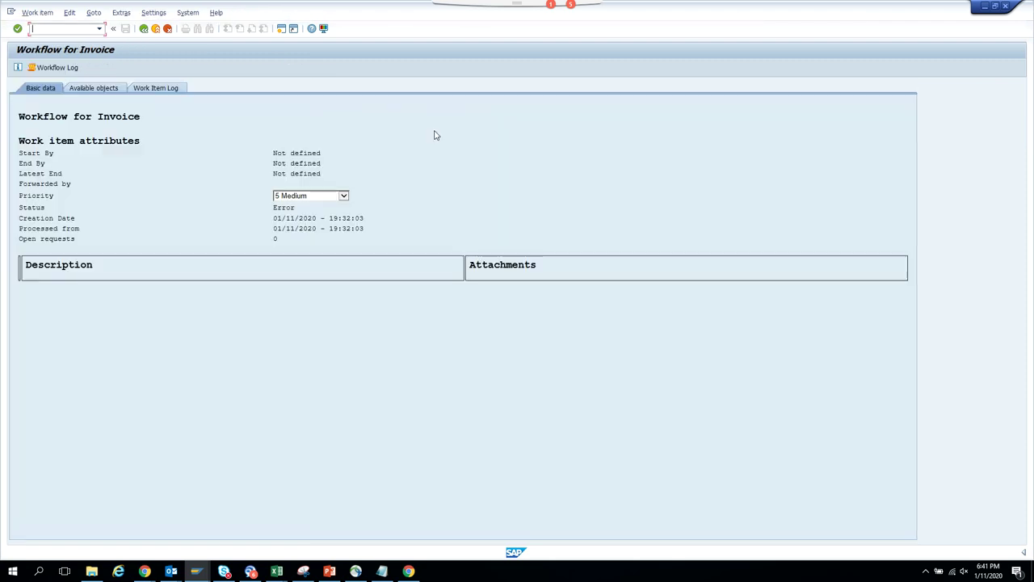
{"action": "left_click", "coordinate": [65, 69]}
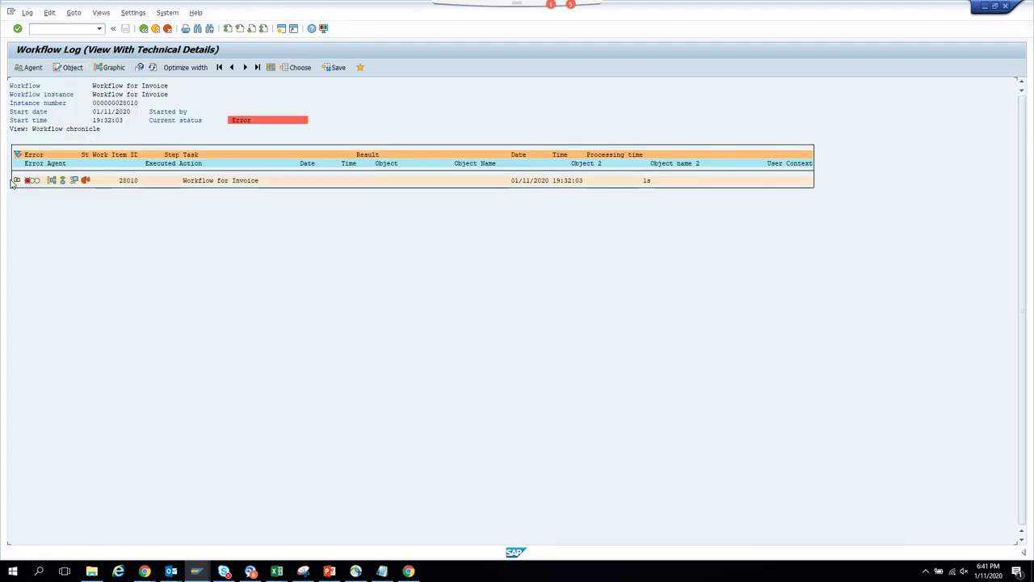
- Expand the invoice workflow's steps, check work item 28010's container, and read its error diagnosis
{"action": "left_click", "coordinate": [17, 180]}
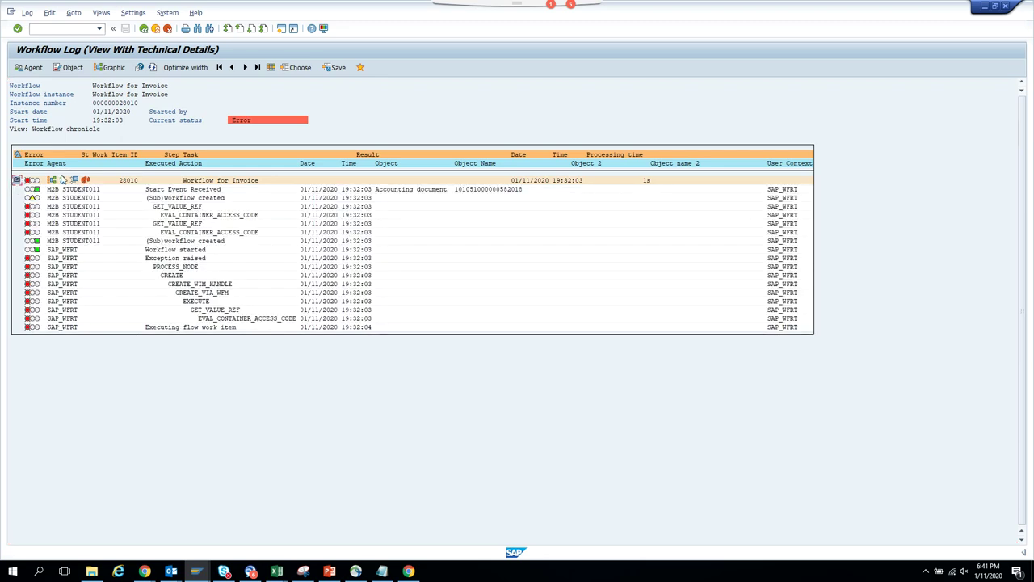
{"action": "left_click", "coordinate": [74, 180]}
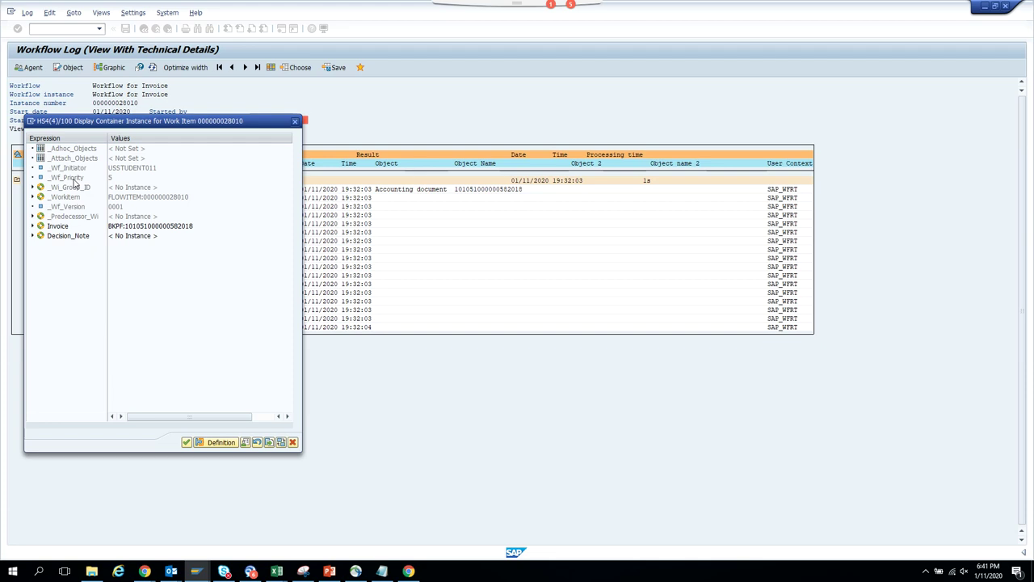
{"action": "left_click", "coordinate": [295, 120]}
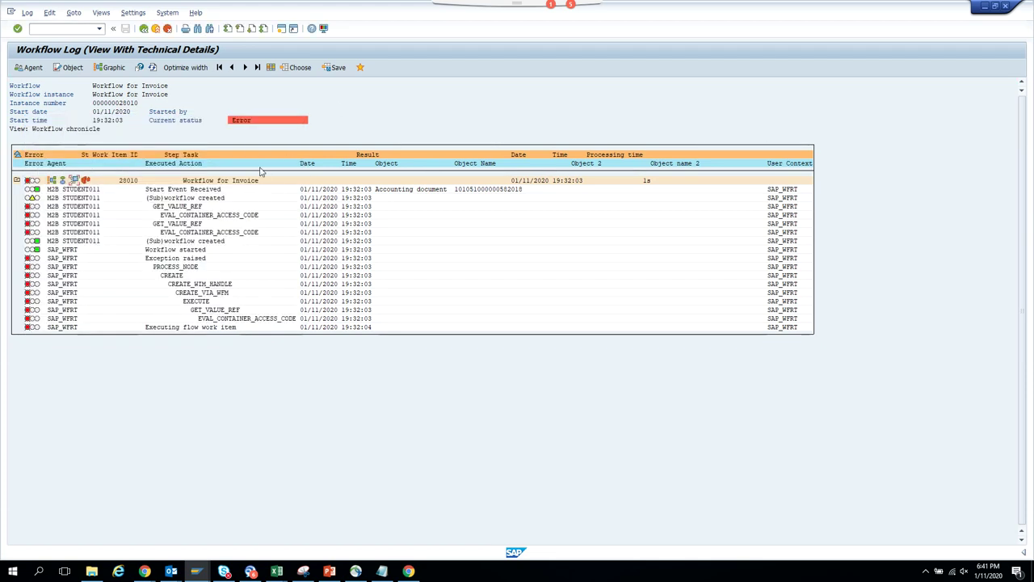
{"action": "double_click", "coordinate": [279, 125]}
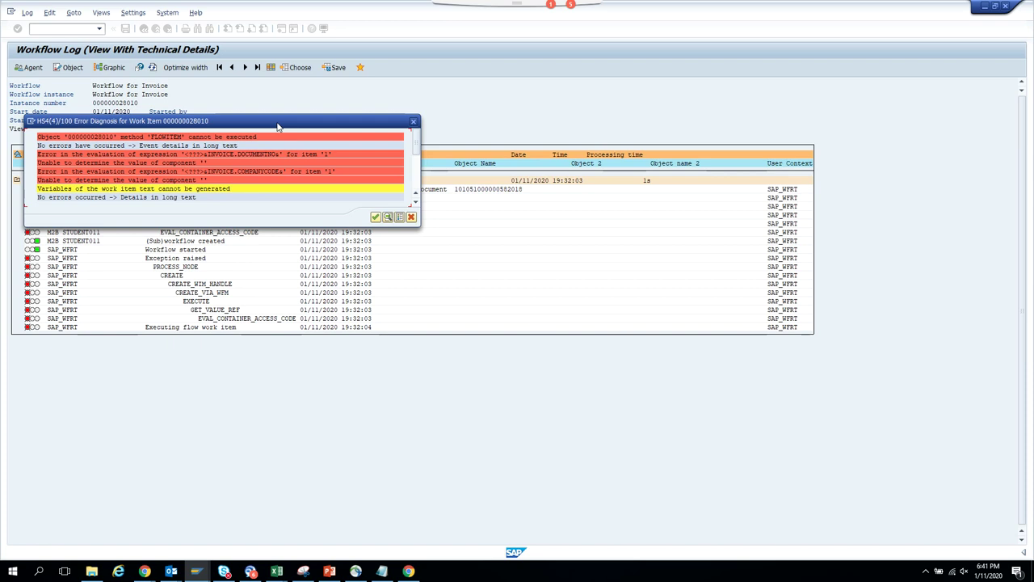
{"action": "left_click", "coordinate": [412, 122]}
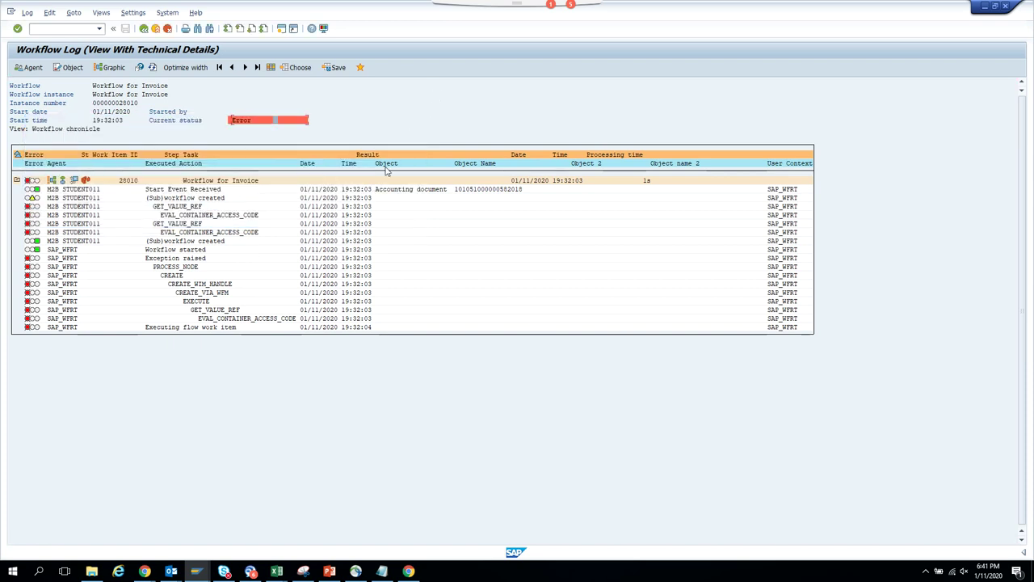
{"action": "mouse_move", "coordinate": [196, 571]}
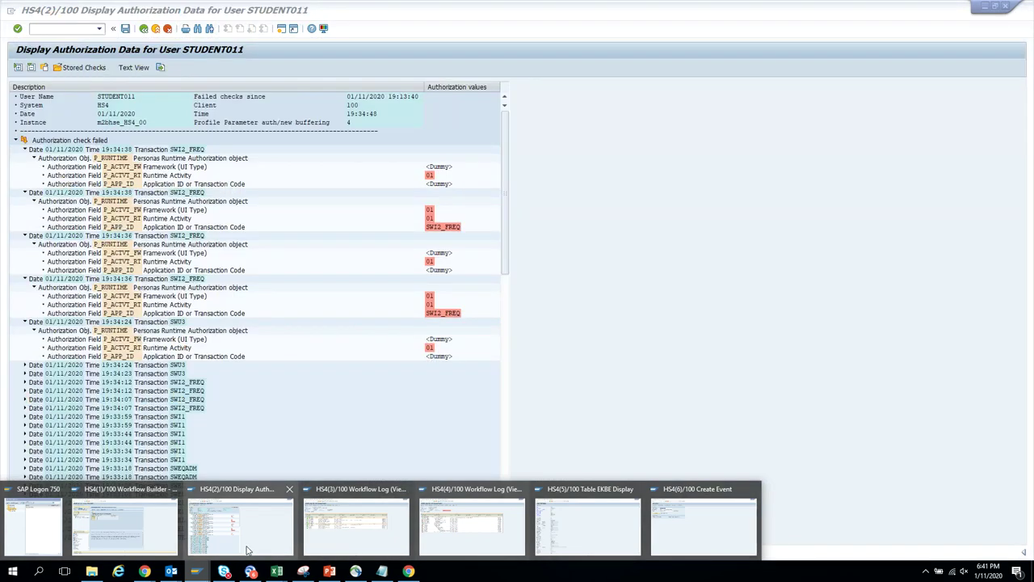
- Run PFTC and open the ZST11_BKPF workflow template in change mode, briefly viewing its definition
{"action": "left_click", "coordinate": [242, 529]}
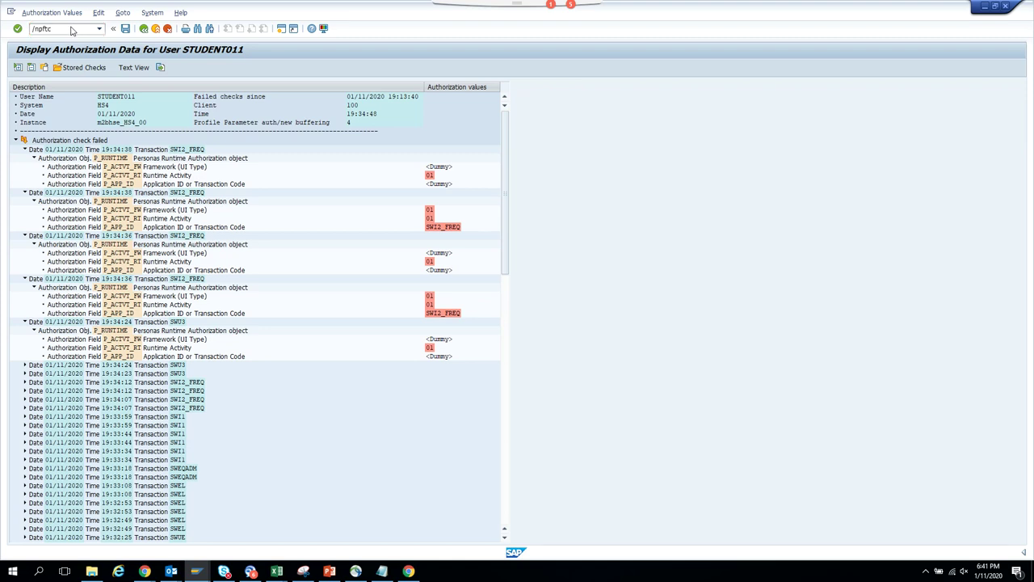
{"action": "key", "text": "Return"}
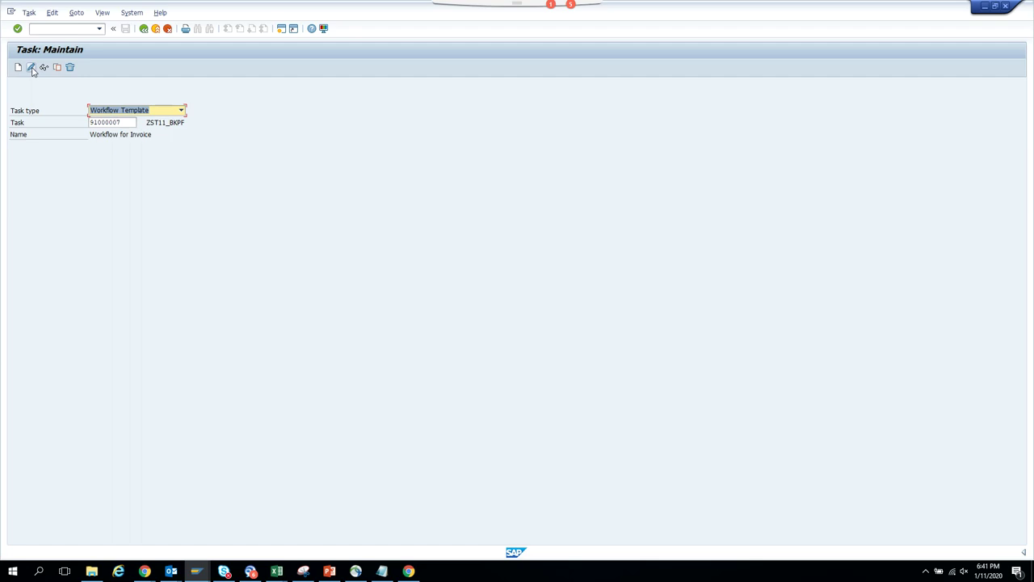
{"action": "left_click", "coordinate": [30, 67]}
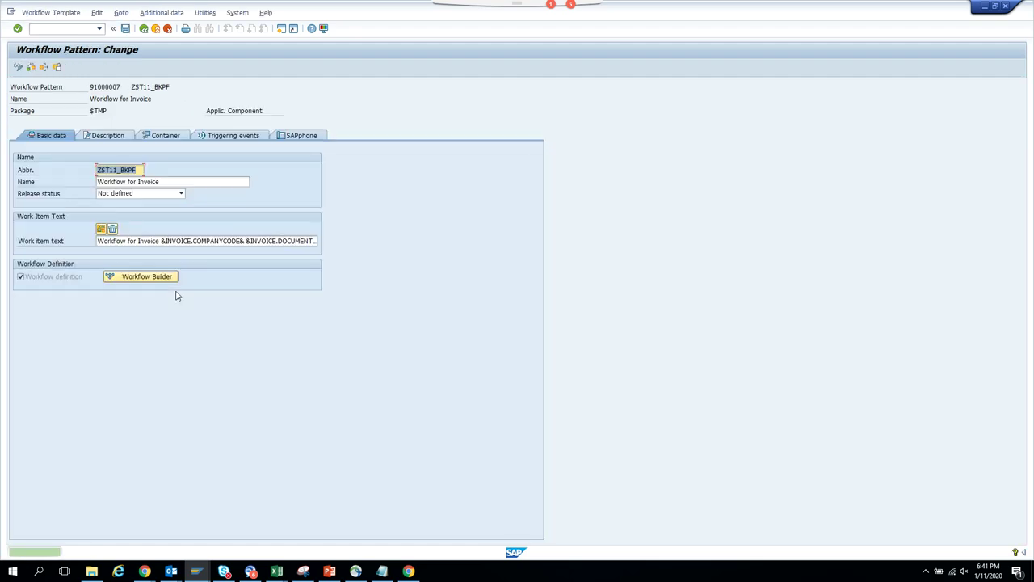
{"action": "left_click", "coordinate": [145, 277]}
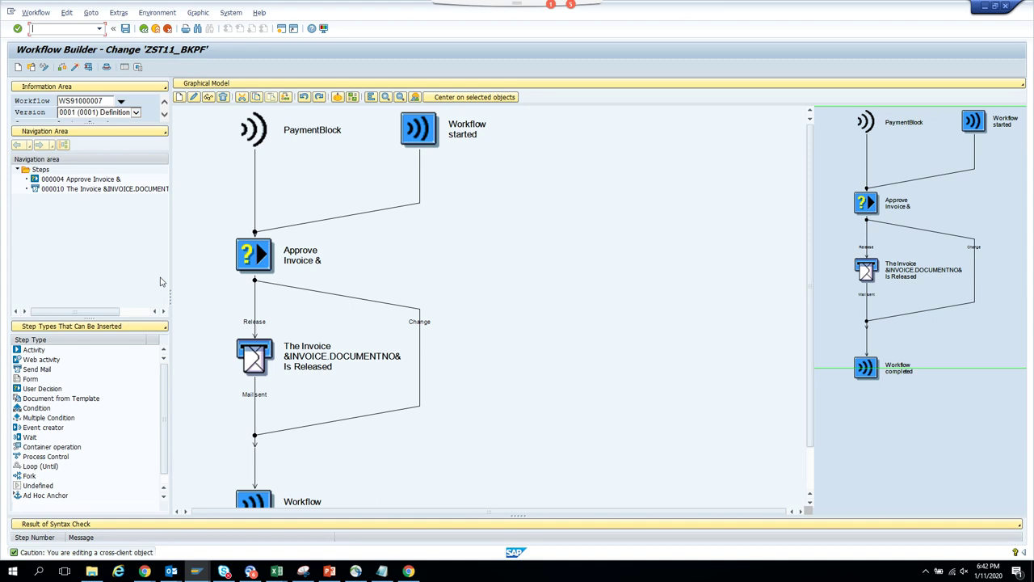
{"action": "left_click", "coordinate": [144, 29]}
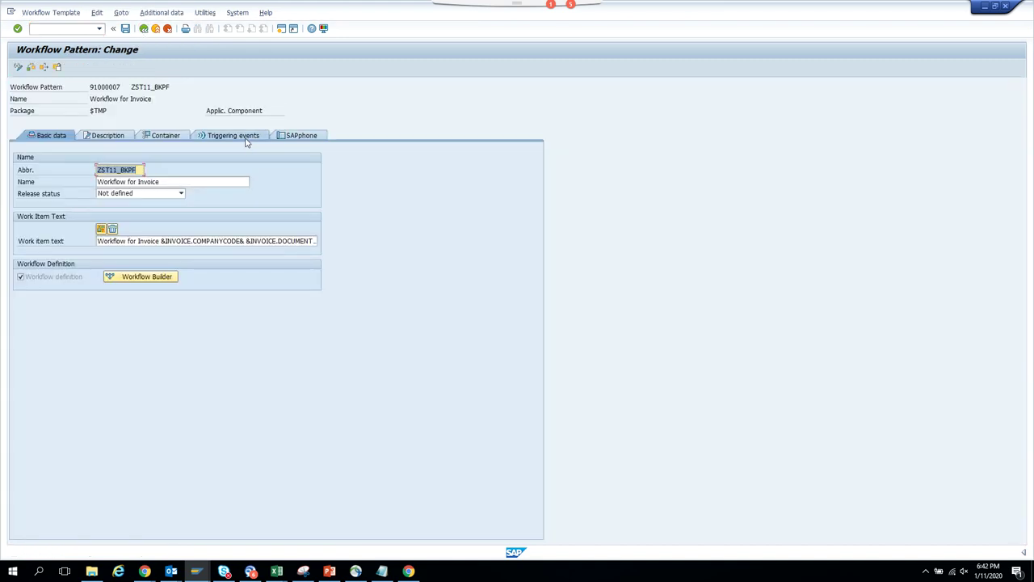
- Inspect the BKPF PAYMENTBLOCK triggering event's binding, then open ZST11_BKPF in the Workflow Builder
{"action": "left_click", "coordinate": [233, 135]}
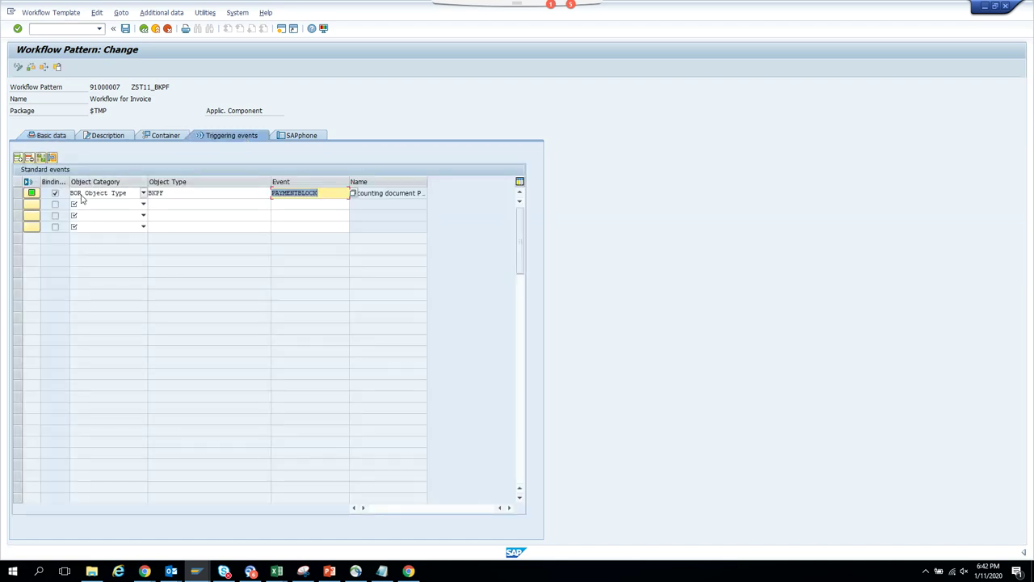
{"action": "left_click", "coordinate": [19, 192]}
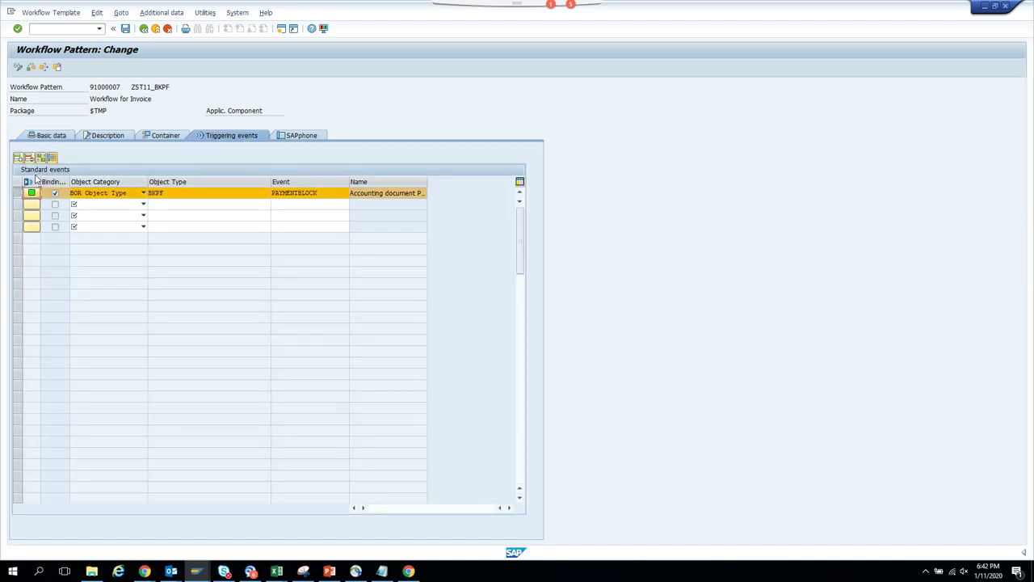
{"action": "left_click", "coordinate": [46, 159]}
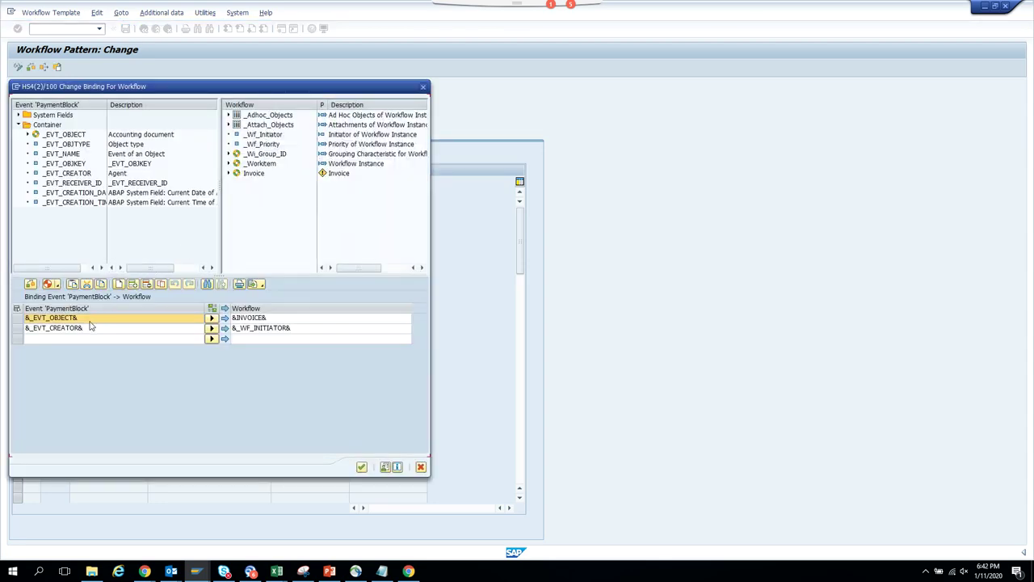
{"action": "left_click", "coordinate": [26, 135]}
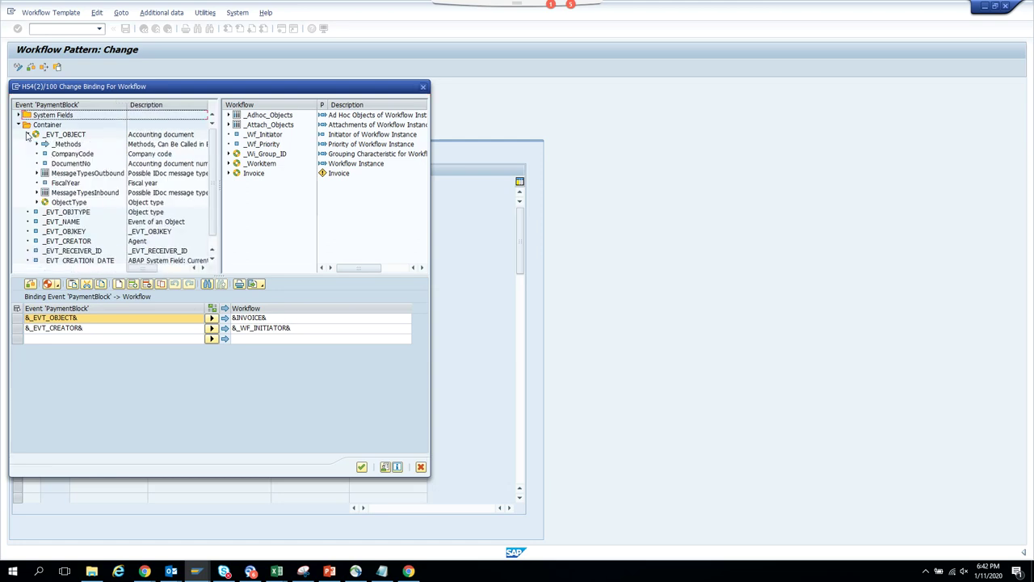
{"action": "left_click", "coordinate": [28, 134]}
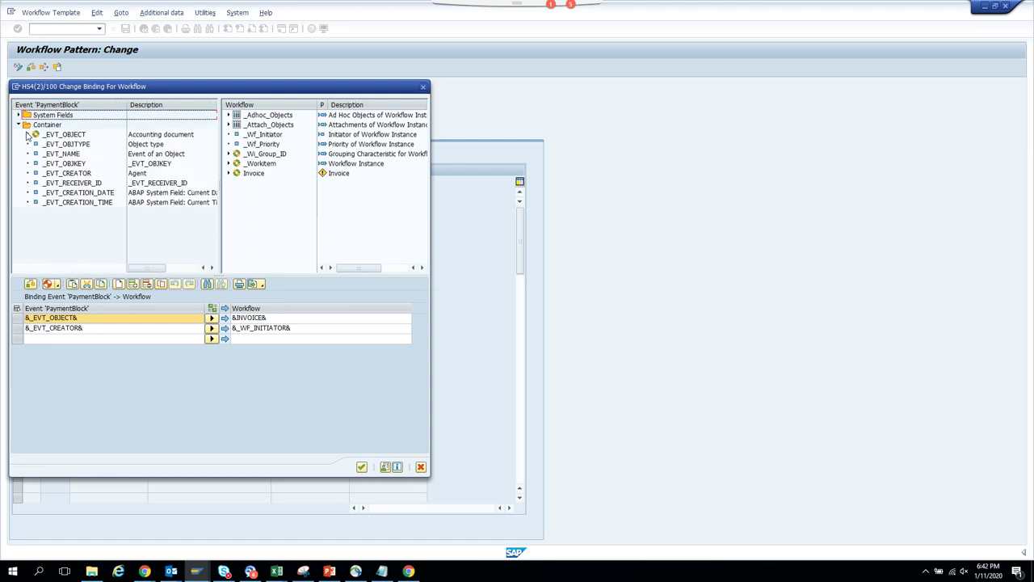
{"action": "left_click", "coordinate": [422, 93]}
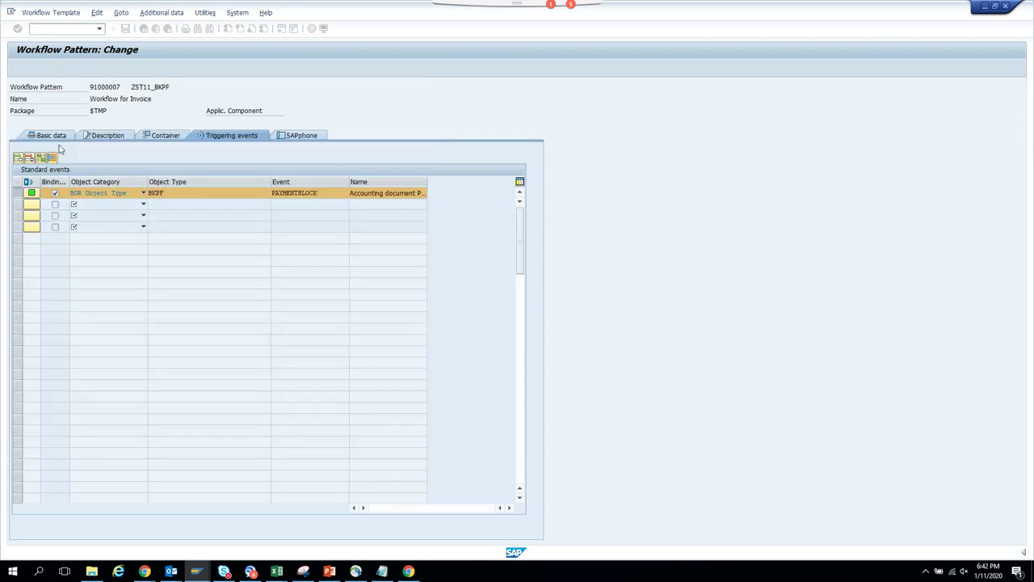
{"action": "left_click", "coordinate": [50, 135]}
{"action": "left_click", "coordinate": [169, 279]}
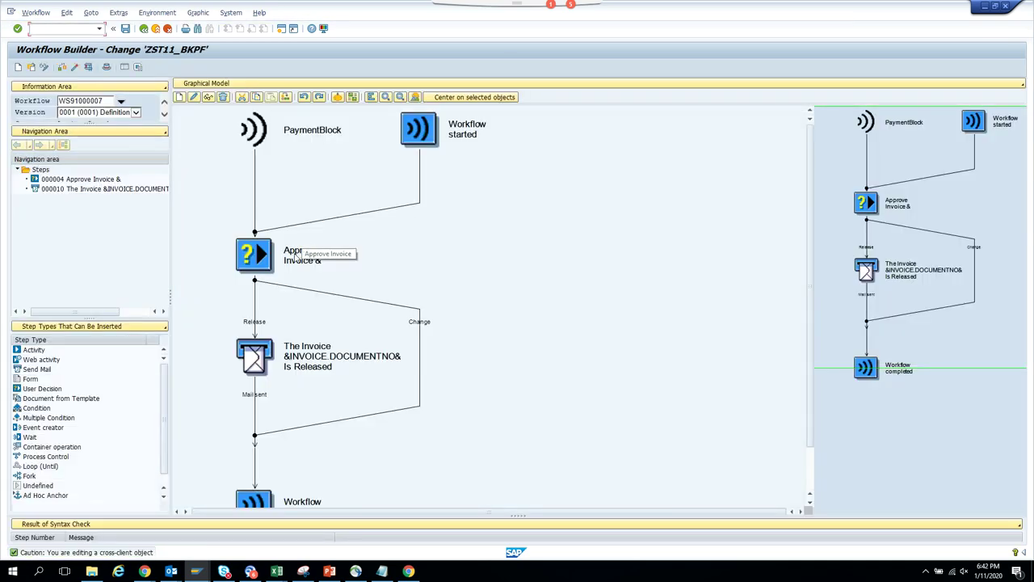
- Open the Approve Invoice step's details, then reread the failed workflow's error diagnosis
{"action": "double_click", "coordinate": [295, 256]}
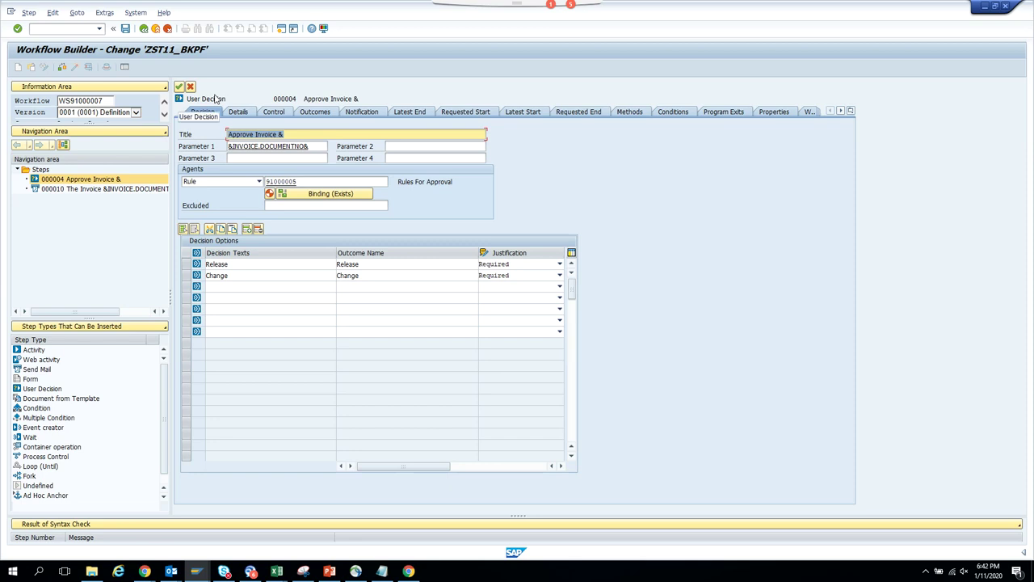
{"action": "key", "text": "alt+Tab"}
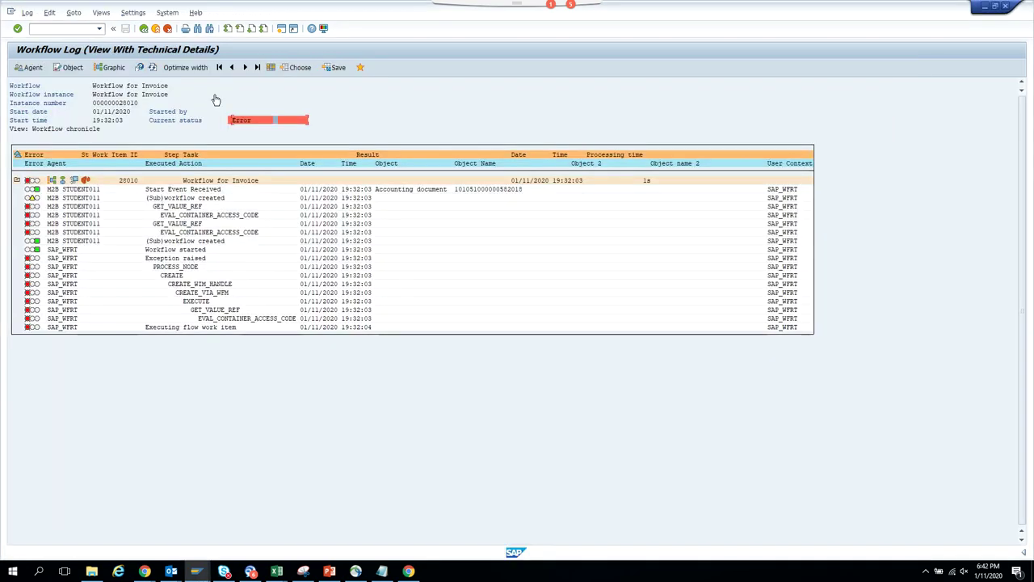
{"action": "left_click", "coordinate": [270, 120]}
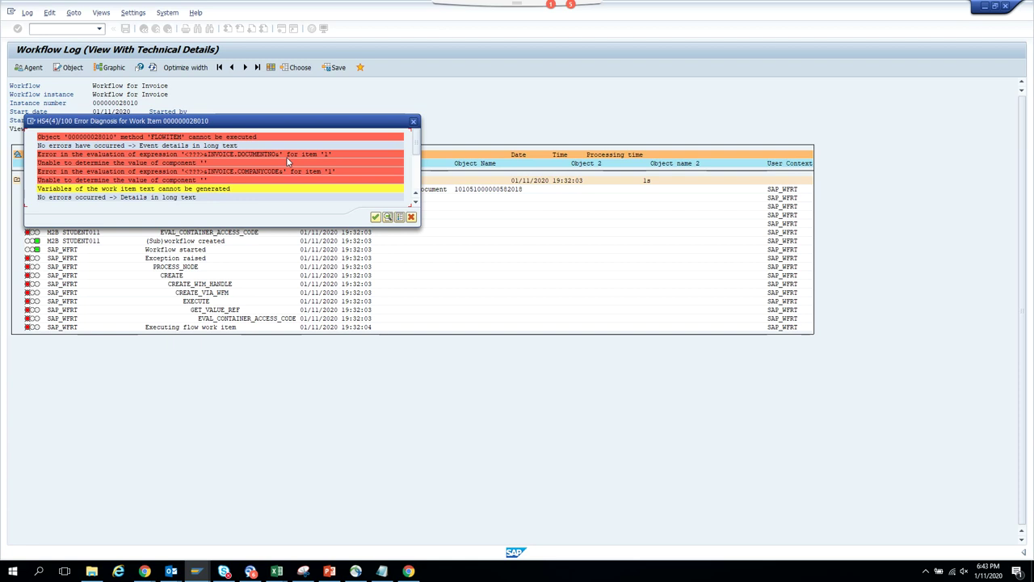
{"action": "left_click_drag", "start_coordinate": [419, 138], "coordinate": [418, 170]}
{"action": "left_click_drag", "start_coordinate": [417, 213], "coordinate": [417, 208]}
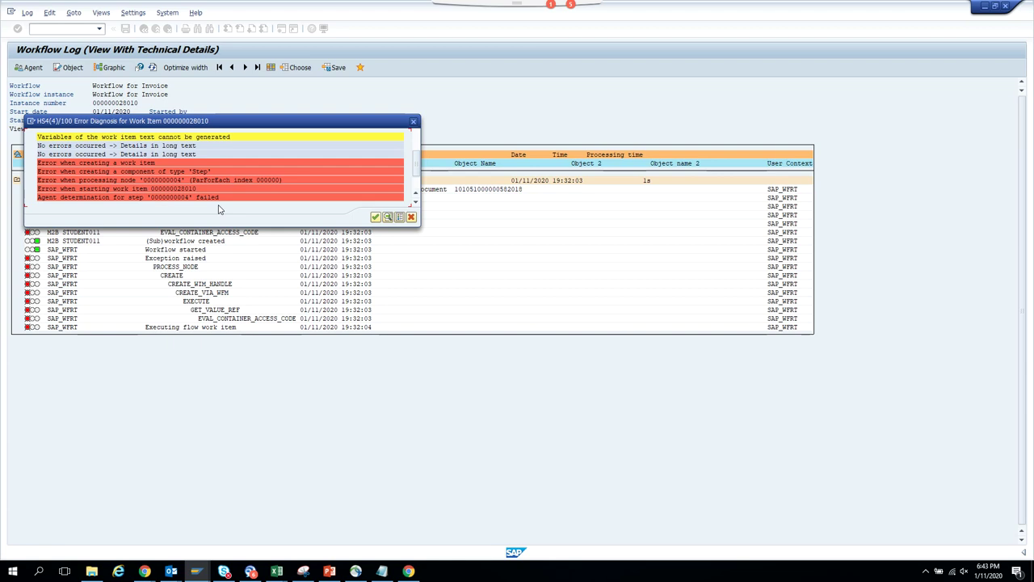
- Review the approval step's company-code rule binding and return to the graphical model
{"action": "key", "text": "alt+Tab"}
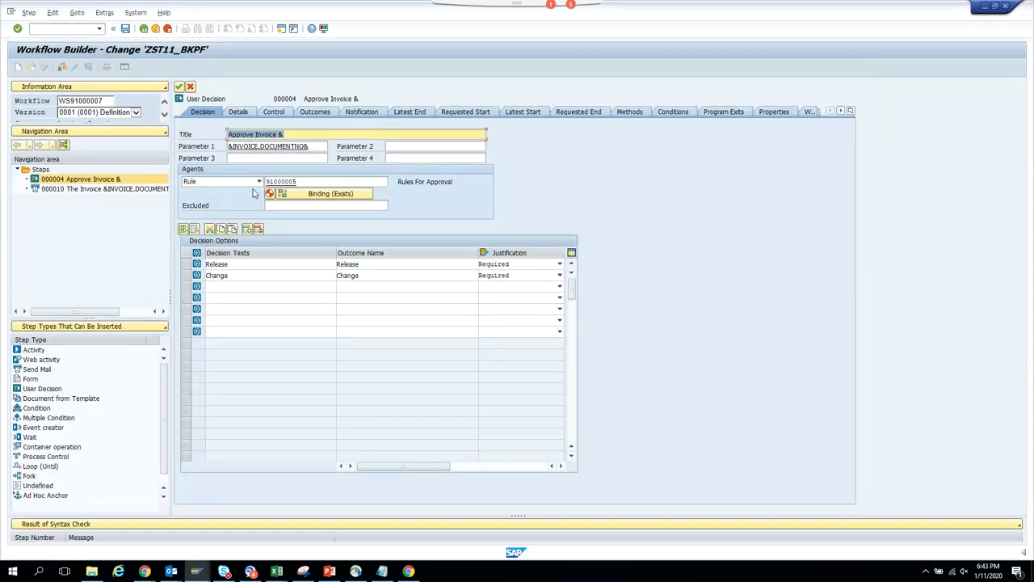
{"action": "left_click", "coordinate": [282, 194]}
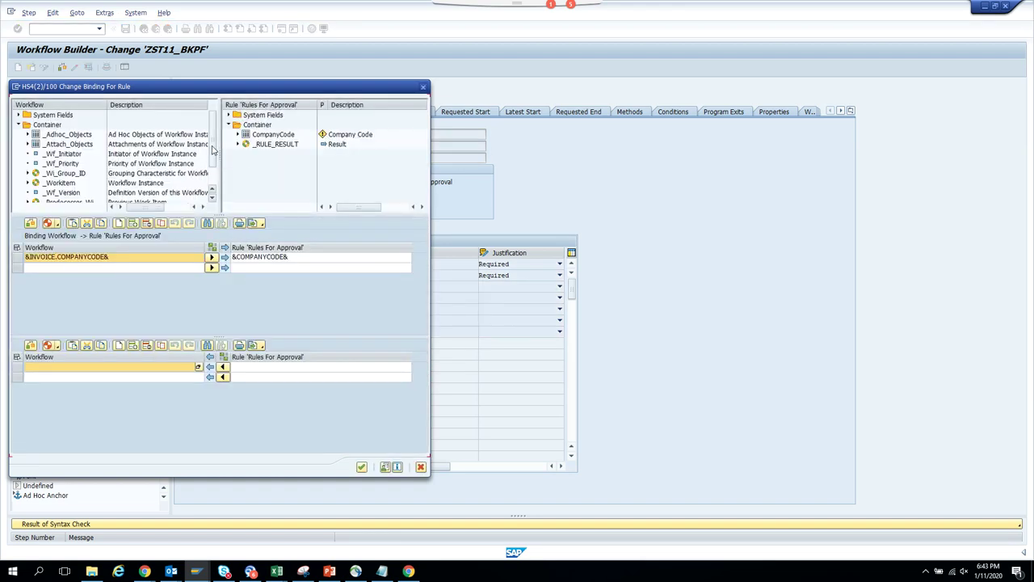
{"action": "left_click_drag", "start_coordinate": [214, 150], "coordinate": [213, 188]}
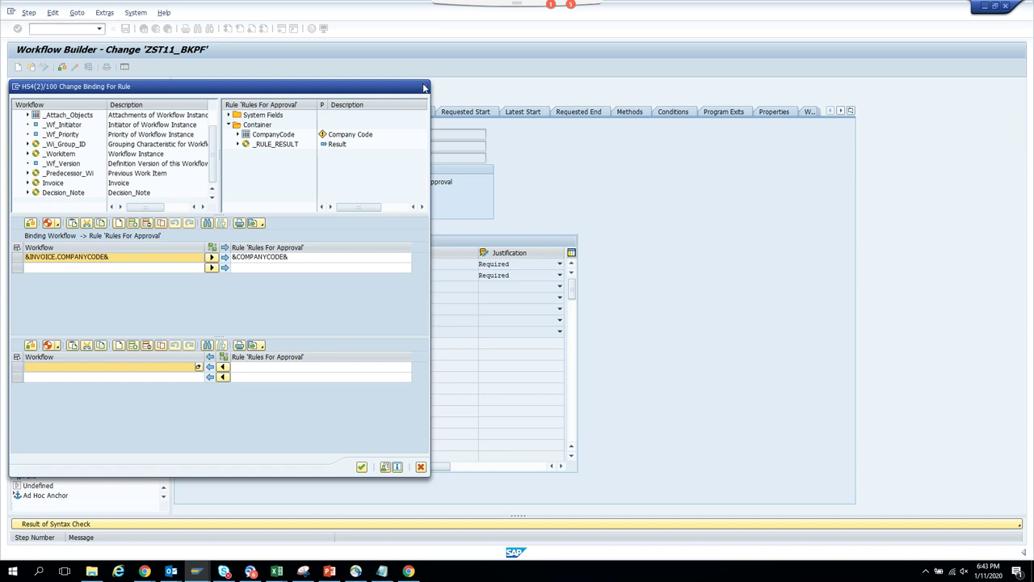
{"action": "left_click", "coordinate": [424, 87]}
{"action": "left_click", "coordinate": [179, 86]}
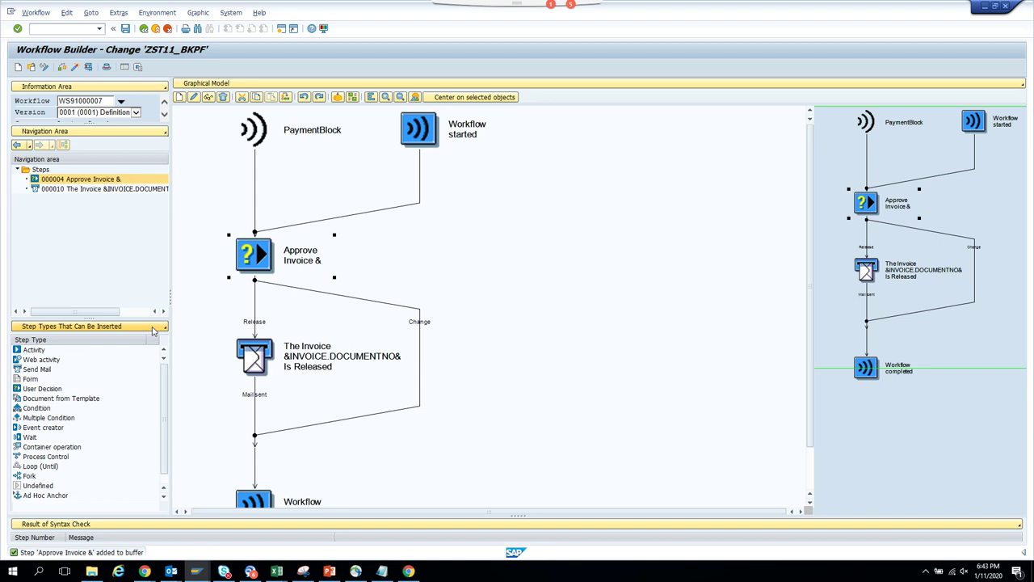
- Show the workflow container and create element InvoiceNumber with matching name and short description
{"action": "left_click", "coordinate": [153, 329]}
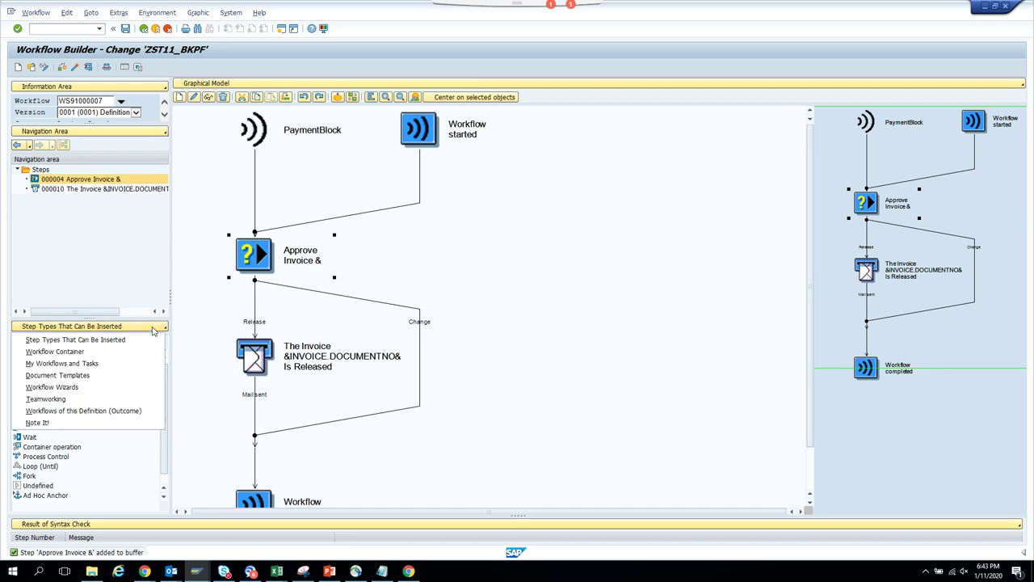
{"action": "left_click", "coordinate": [98, 356]}
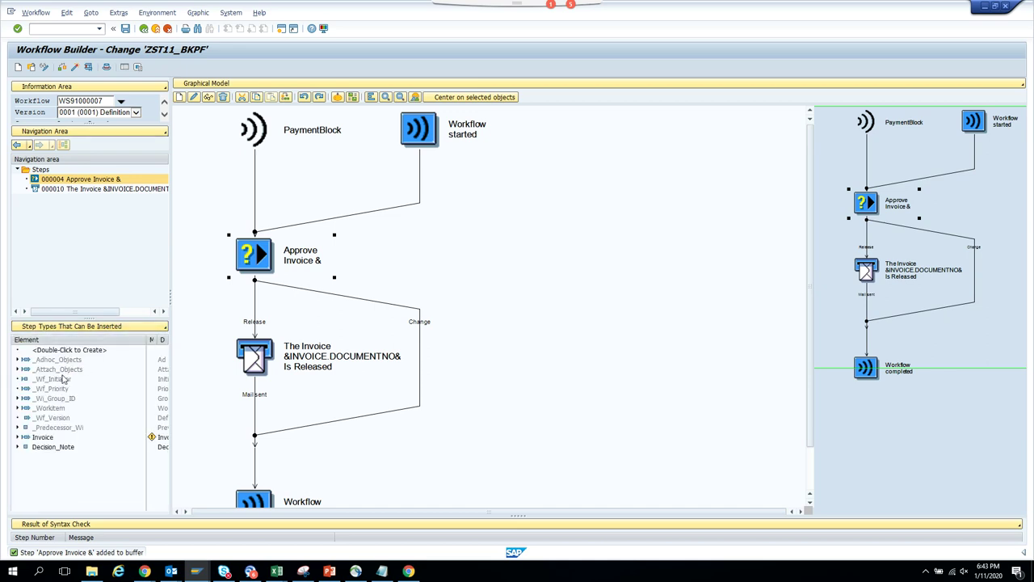
{"action": "left_click", "coordinate": [53, 379]}
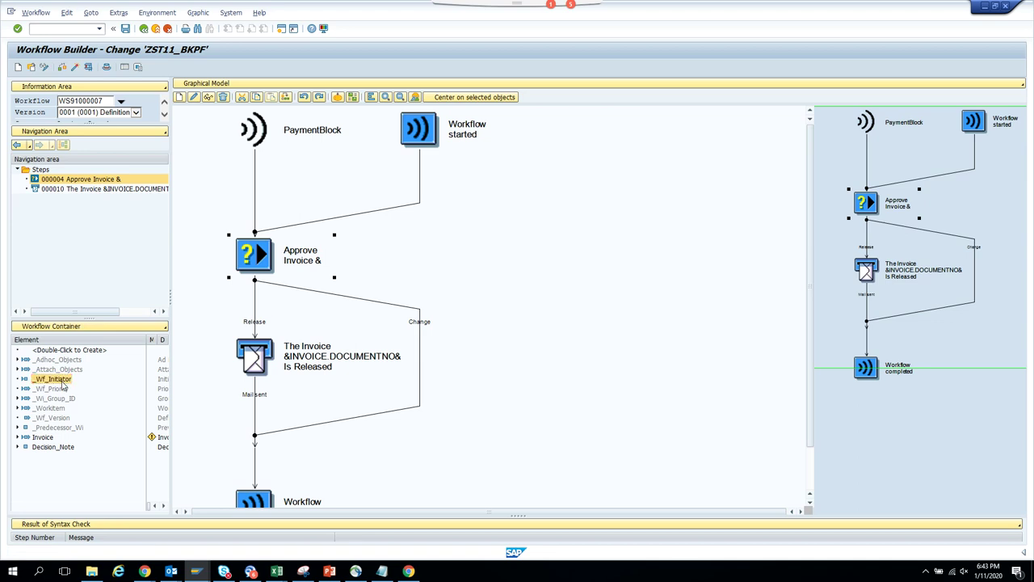
{"action": "right_click", "coordinate": [63, 386]}
{"action": "left_click", "coordinate": [87, 392]}
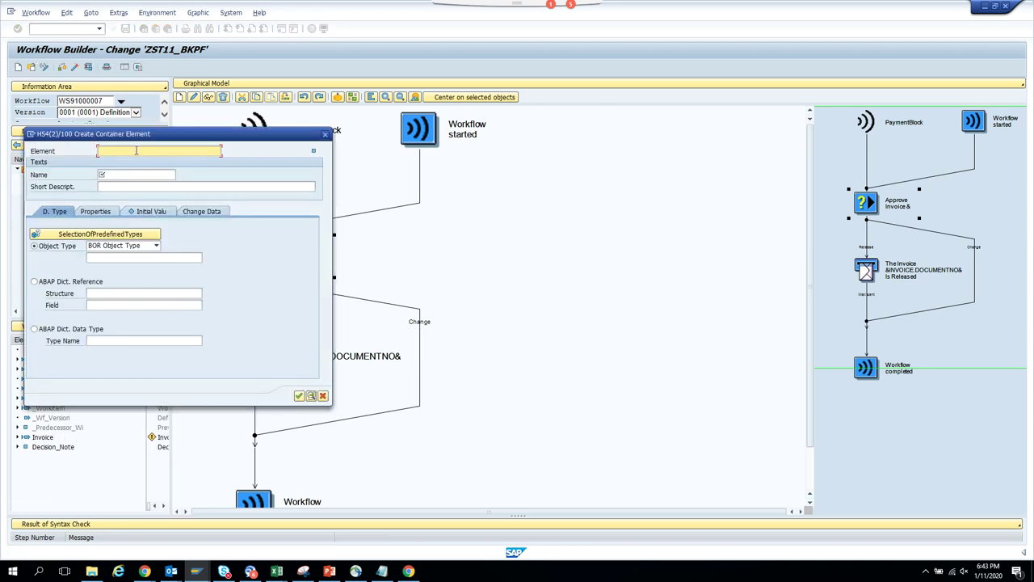
{"action": "type", "text": "Invoi"}
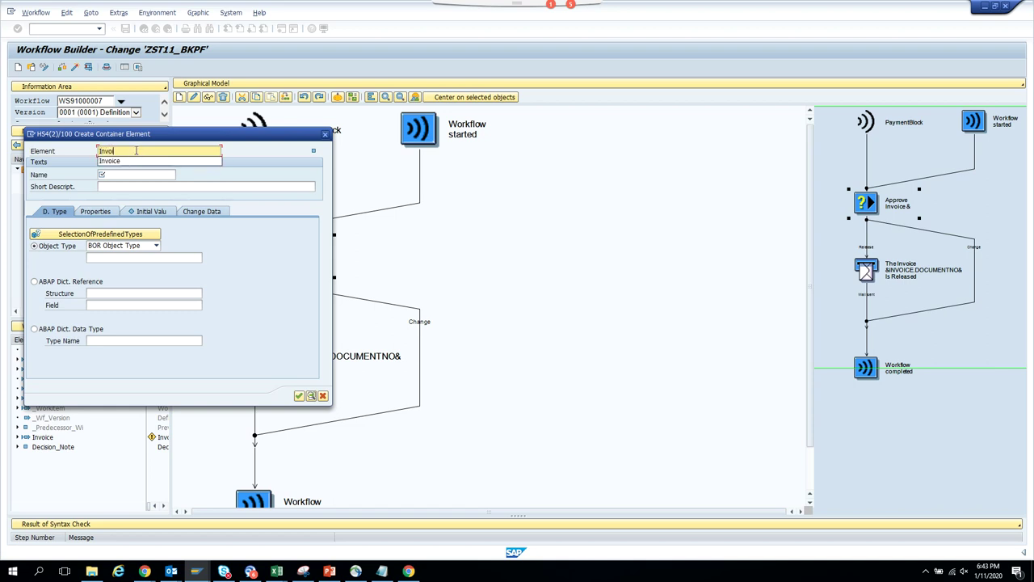
{"action": "type", "text": "ceNumber"}
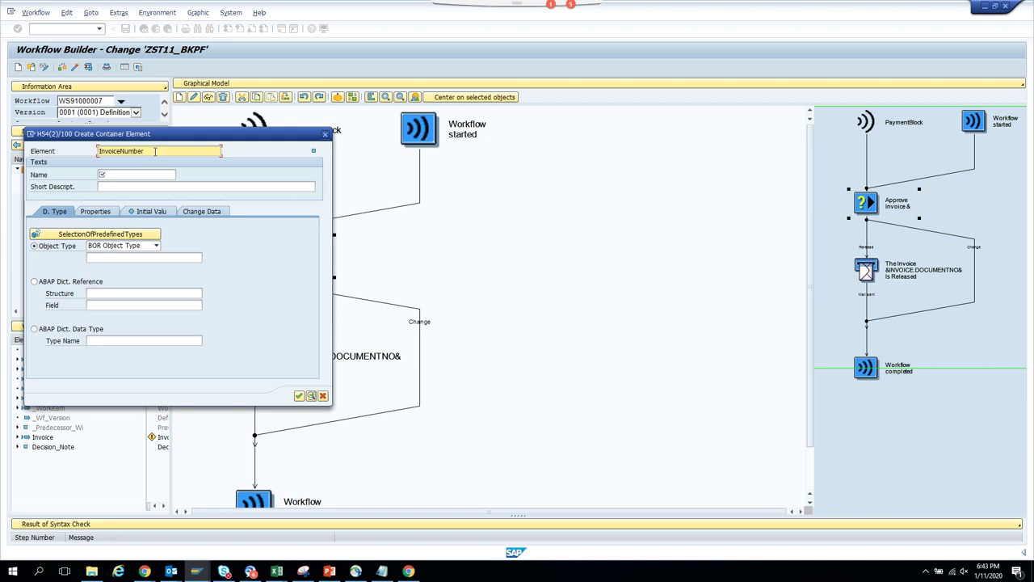
{"action": "double_click", "coordinate": [155, 151]}
{"action": "key", "text": "ctrl+c"}
{"action": "left_click", "coordinate": [118, 174]}
{"action": "key", "text": "ctrl+v"}
{"action": "left_click", "coordinate": [123, 187]}
{"action": "key", "text": "ctrl+v"}
- Type InvoiceNumber by dictionary reference BSEG-BELNR and save the element
{"action": "left_click", "coordinate": [48, 283]}
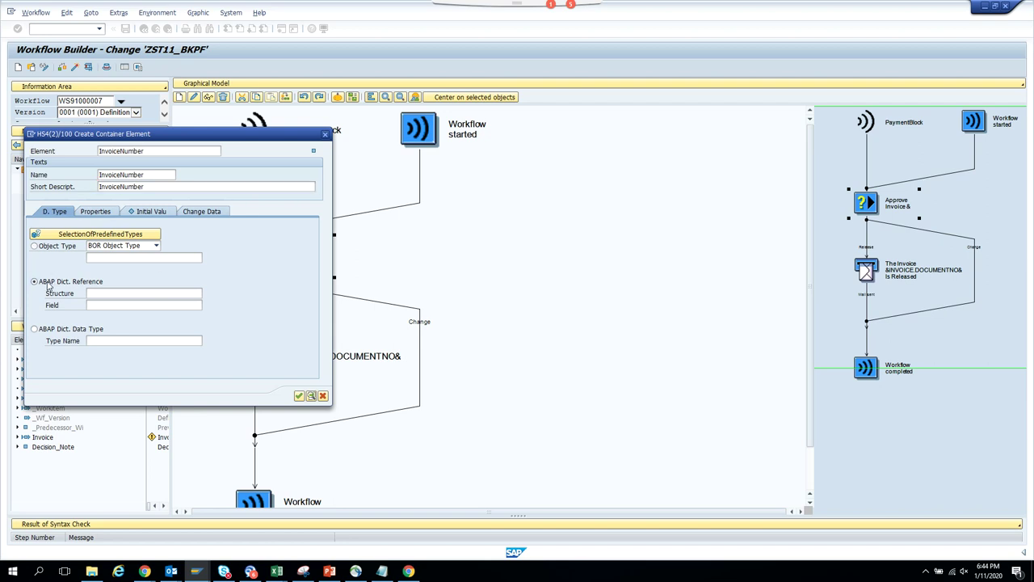
{"action": "left_click", "coordinate": [96, 294]}
{"action": "type", "text": "bseg"}
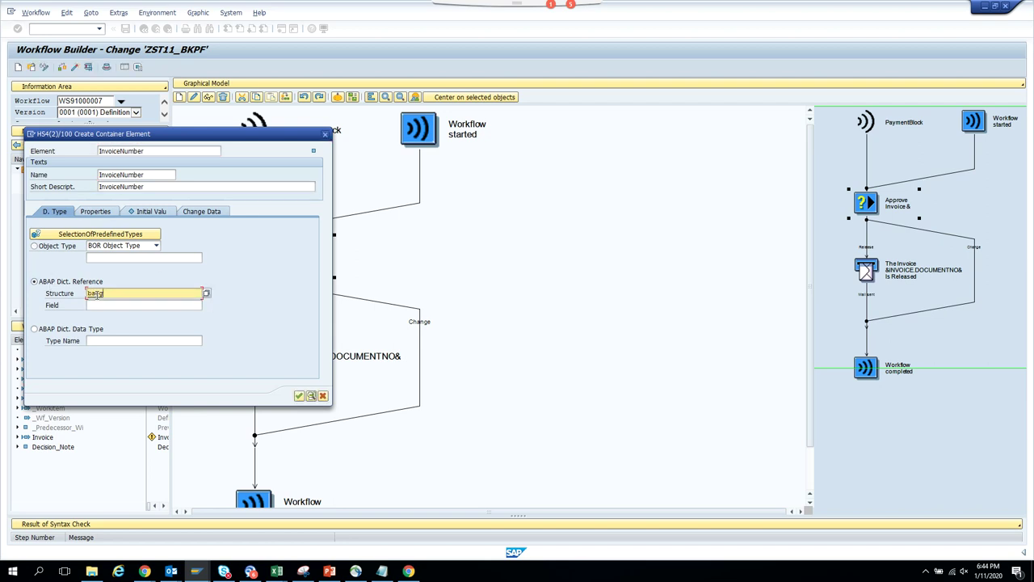
{"action": "key", "text": "Tab"}
{"action": "type", "text": "bel"}
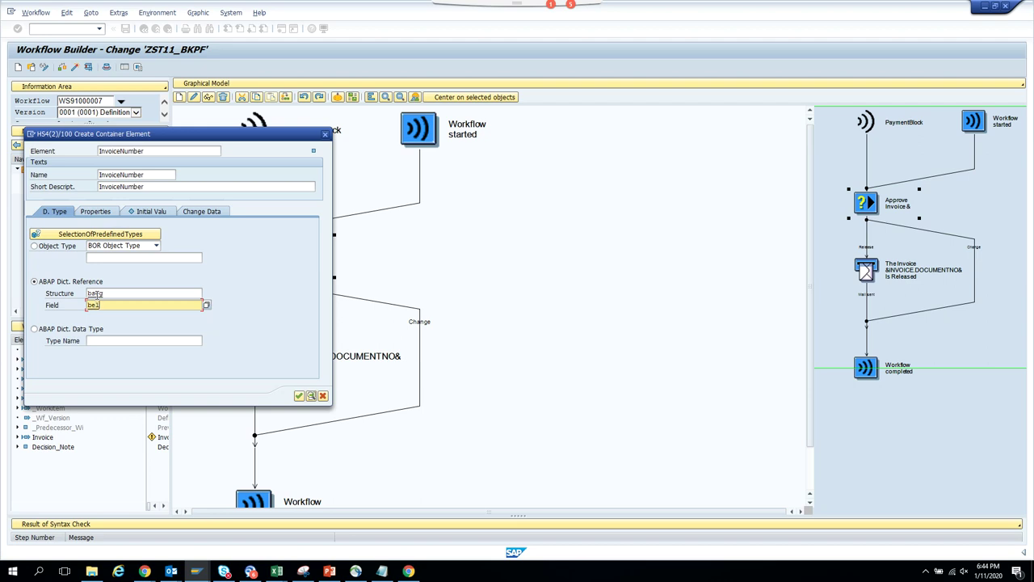
{"action": "type", "text": "nr"}
{"action": "key", "text": "Return"}
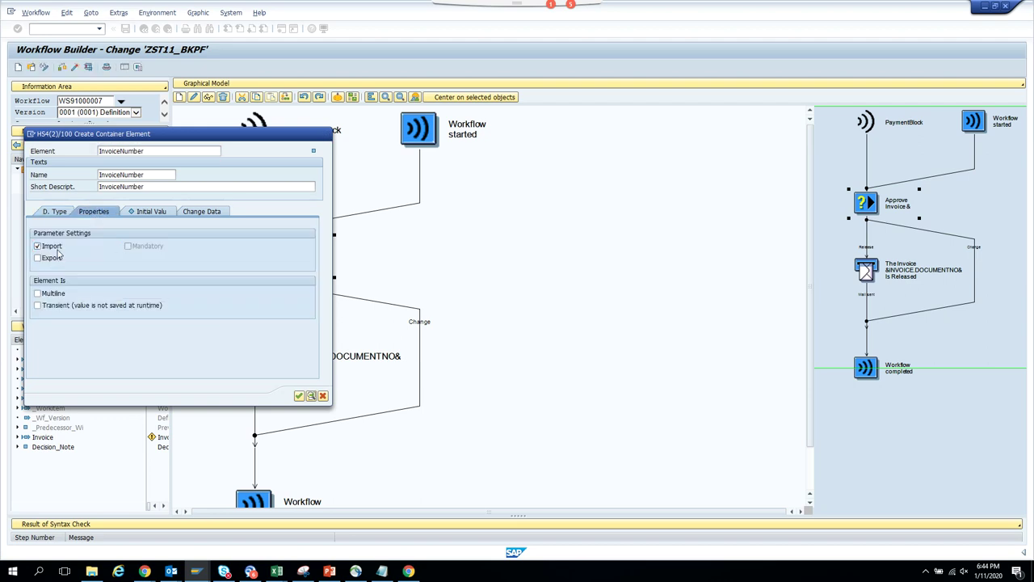
{"action": "left_click", "coordinate": [299, 396]}
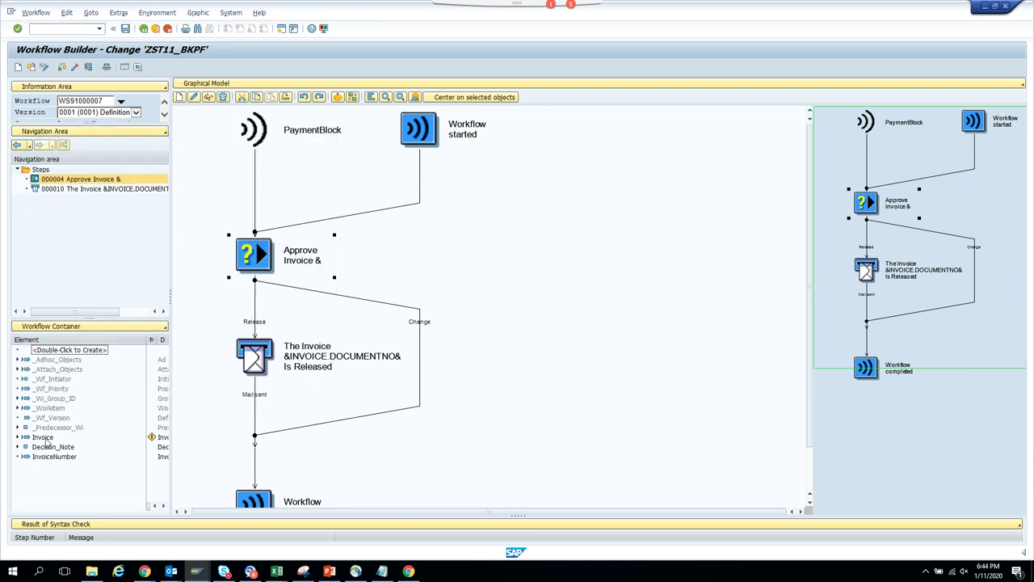
- Create container element CompanyCode with matching name and short description
{"action": "right_click", "coordinate": [46, 439]}
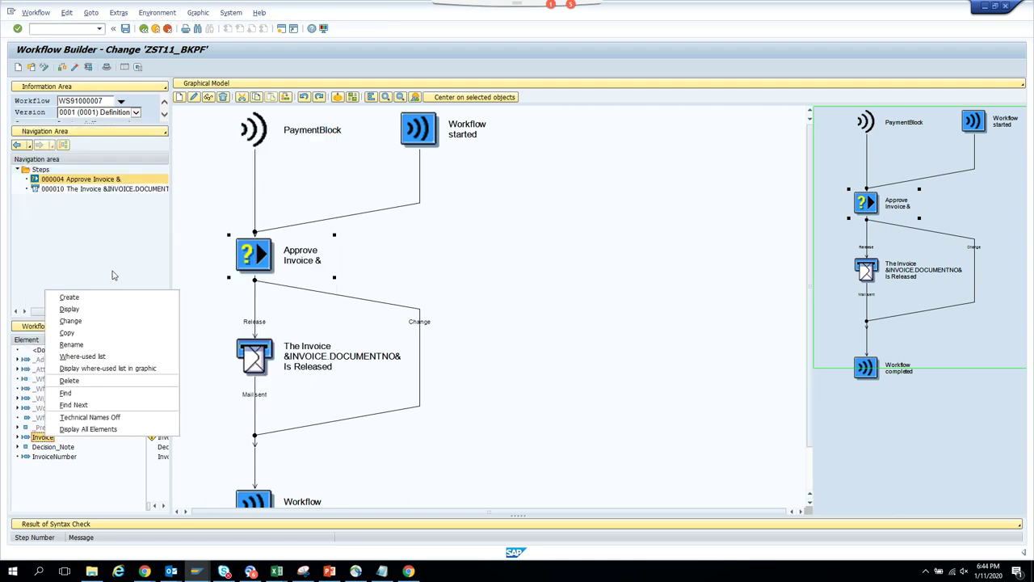
{"action": "left_click", "coordinate": [69, 296]}
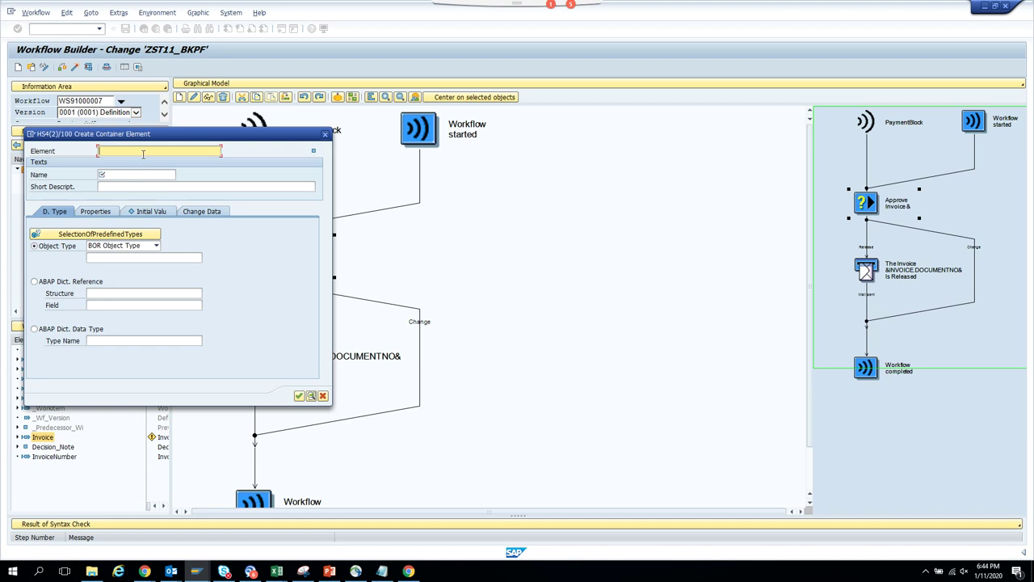
{"action": "type", "text": "Comp"}
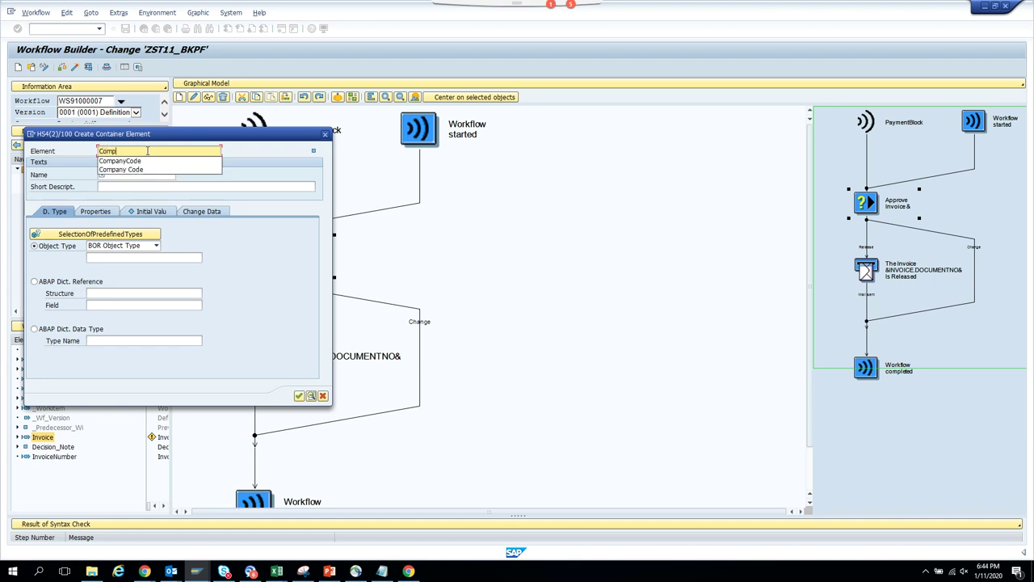
{"action": "type", "text": "anyCode"}
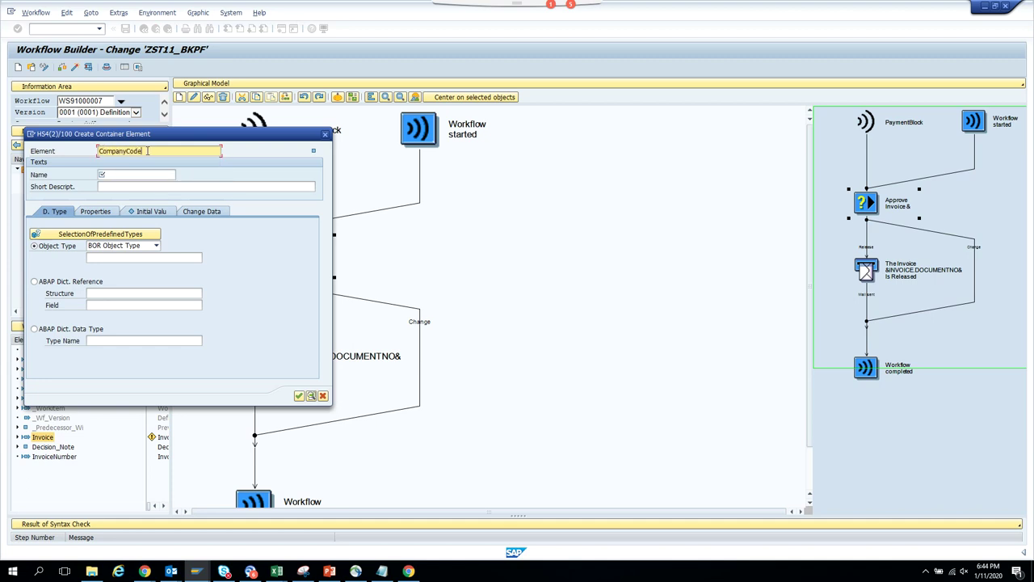
{"action": "left_click_drag", "start_coordinate": [148, 151], "coordinate": [2, 159]}
{"action": "key", "text": "ctrl+c"}
{"action": "key", "text": "Tab"}
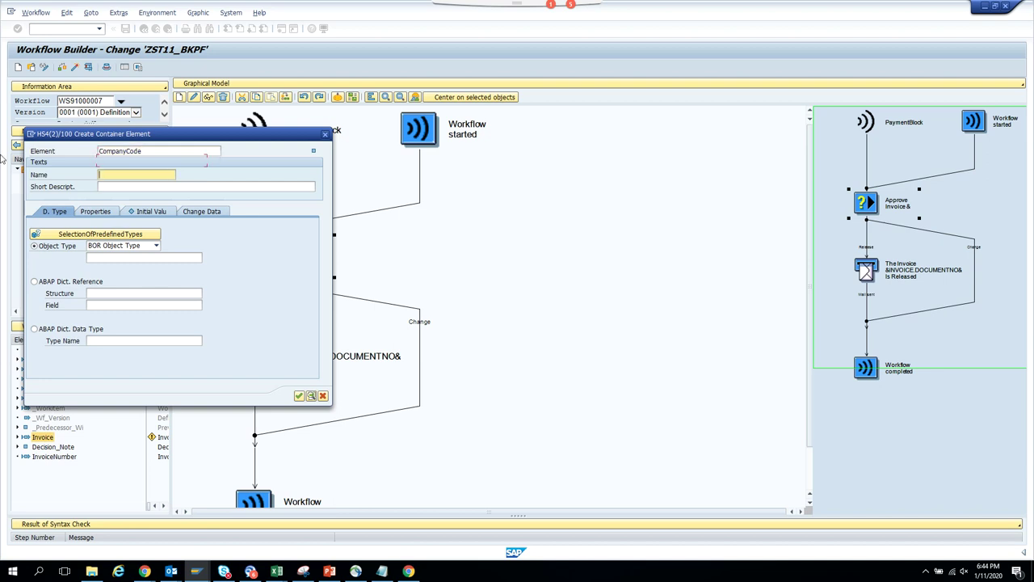
{"action": "key", "text": "ctrl+v"}
{"action": "key", "text": "Tab"}
{"action": "key", "text": "ctrl+v"}
- Reference CompanyCode to BSEG-BUKRS, mark it import and export, and save it
{"action": "left_click", "coordinate": [57, 282]}
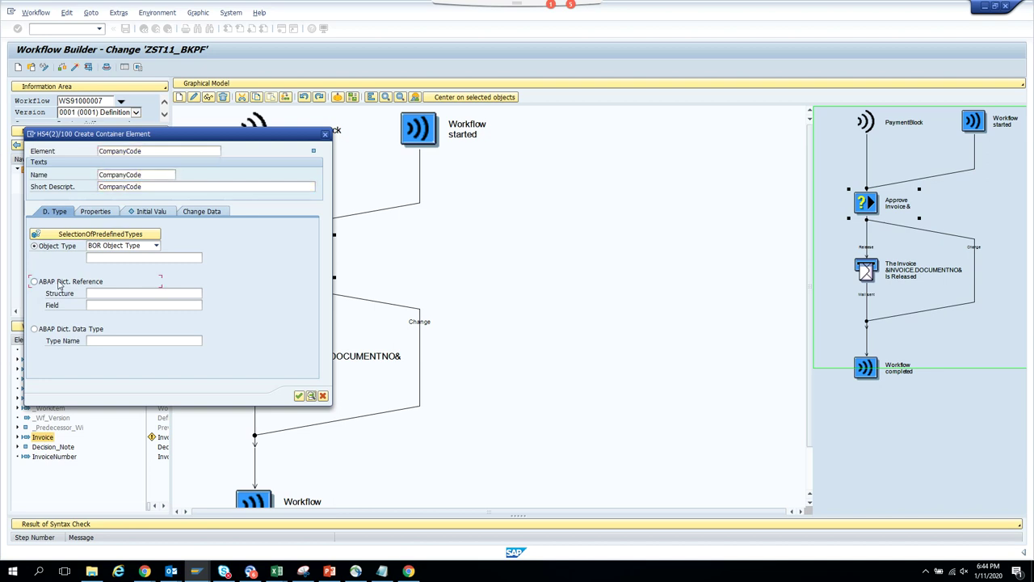
{"action": "left_click", "coordinate": [93, 292]}
{"action": "type", "text": "bseg"}
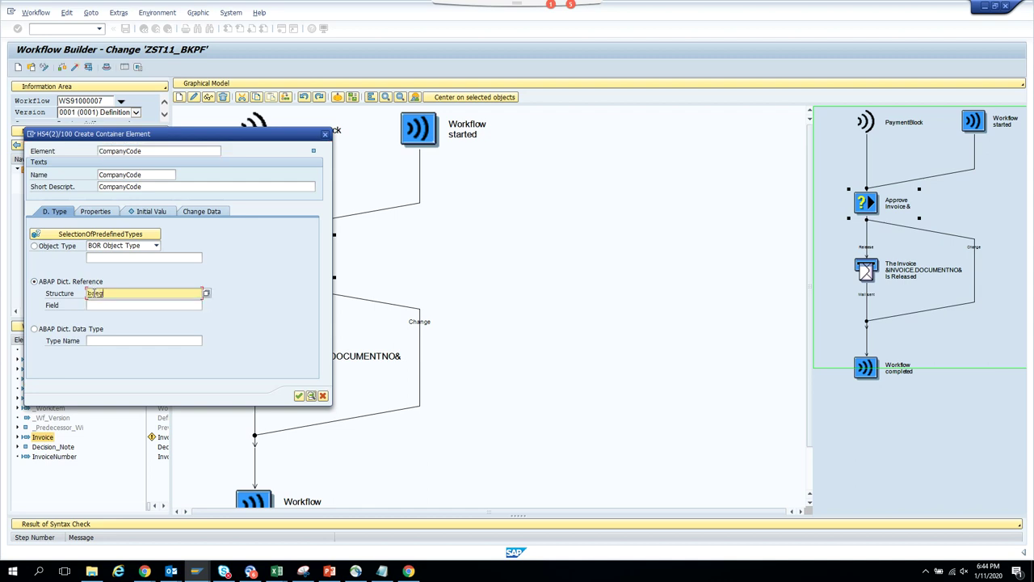
{"action": "key", "text": "Tab"}
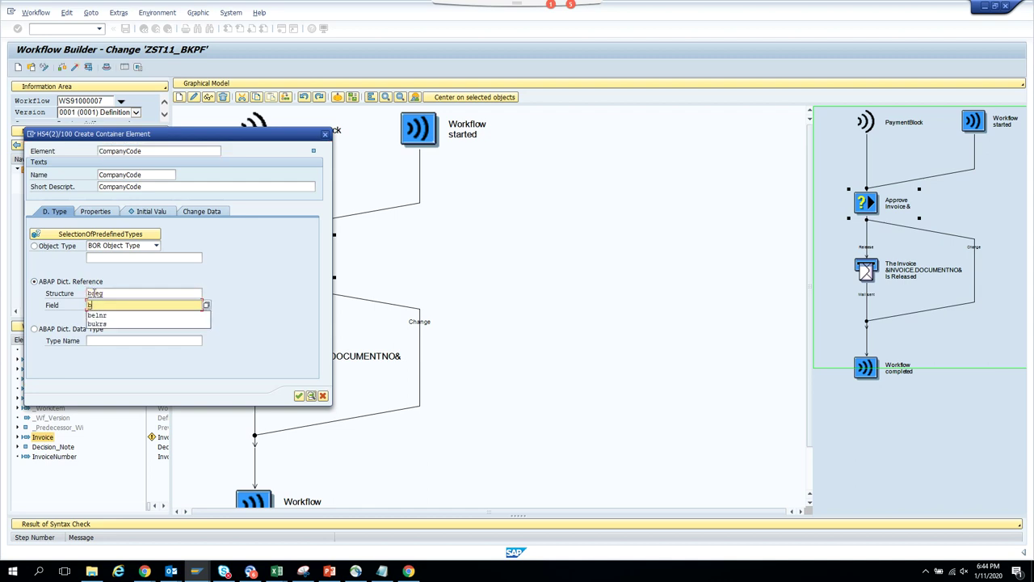
{"action": "type", "text": "s"}
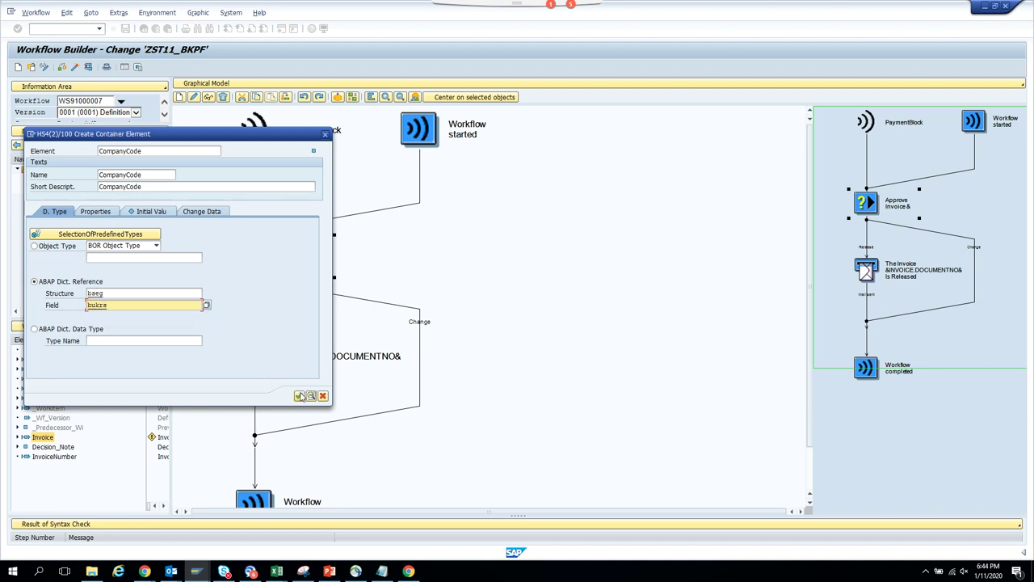
{"action": "left_click", "coordinate": [92, 211]}
{"action": "left_click", "coordinate": [49, 246]}
{"action": "left_click", "coordinate": [48, 258]}
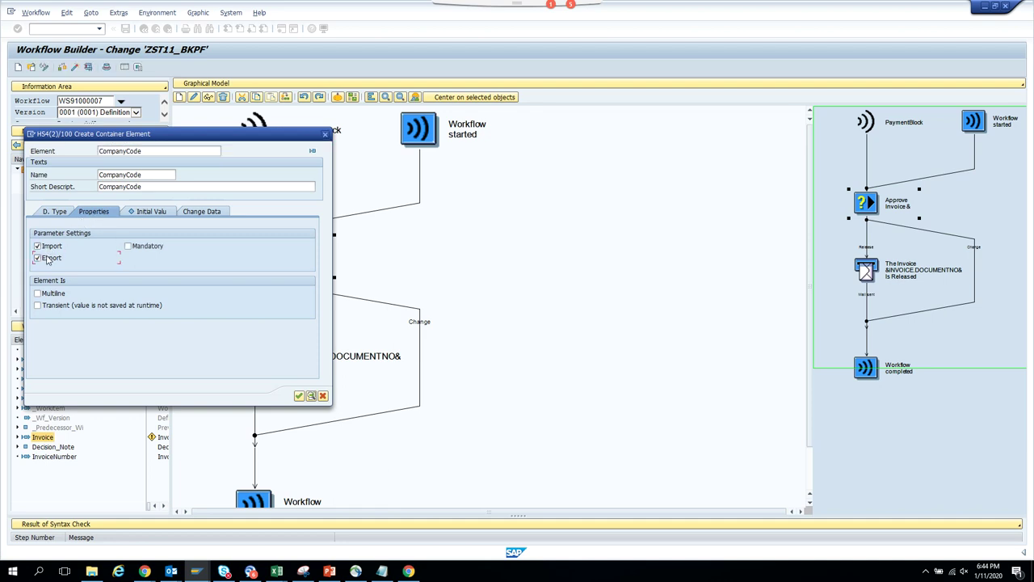
{"action": "left_click", "coordinate": [299, 396]}
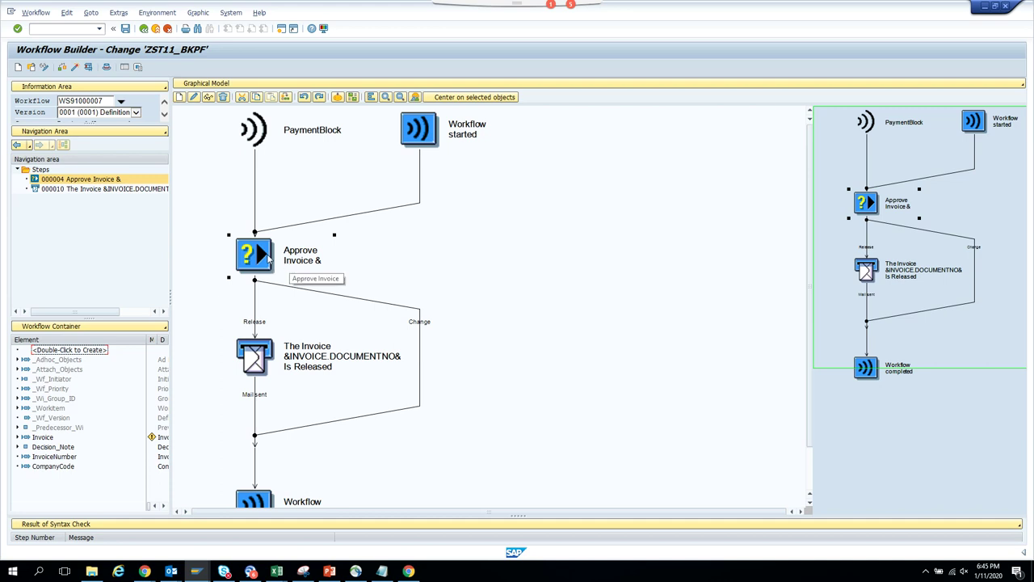
- Bind the PAYMENTBLOCK event's CompanyCode and DocumentNo into the workflow, mapping DocumentNo to &INVOICENUMBER&
{"action": "left_click", "coordinate": [95, 14]}
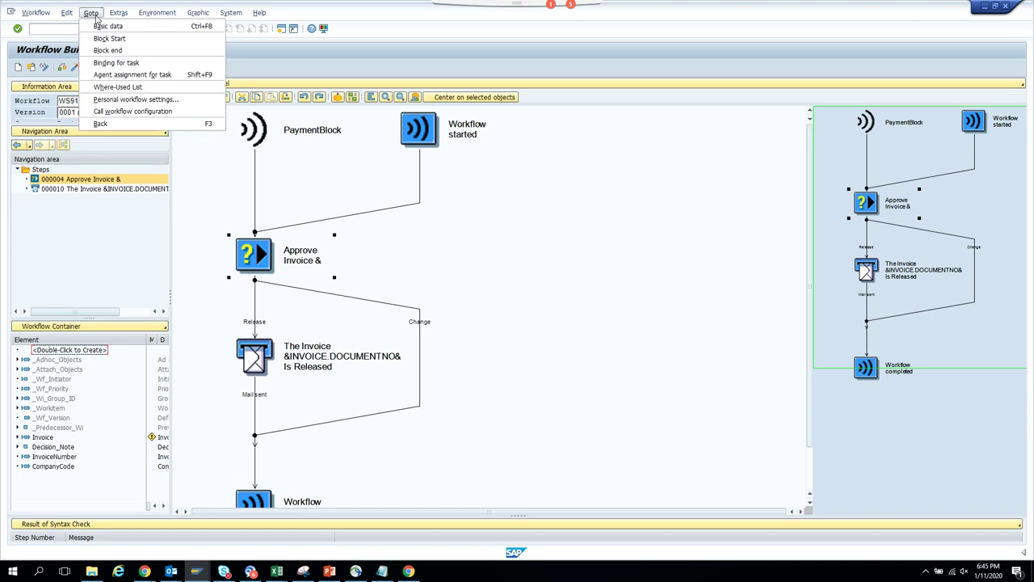
{"action": "left_click", "coordinate": [98, 26]}
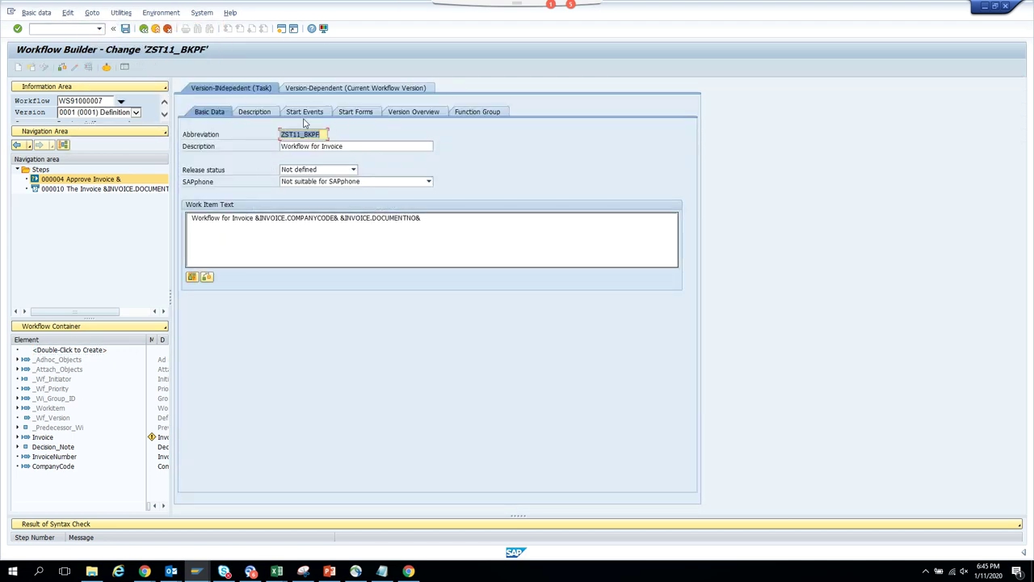
{"action": "left_click", "coordinate": [310, 112]}
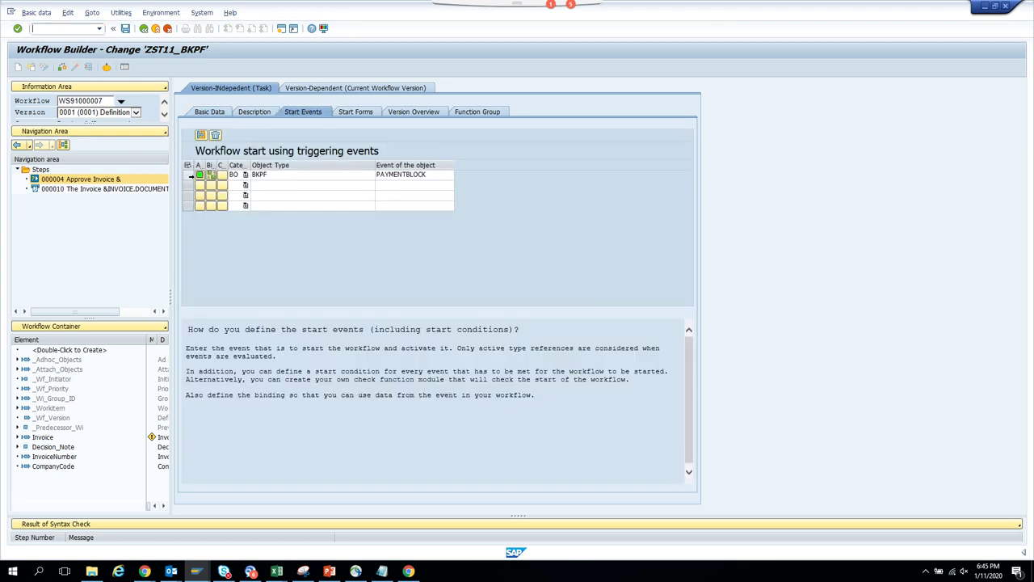
{"action": "left_click", "coordinate": [212, 177]}
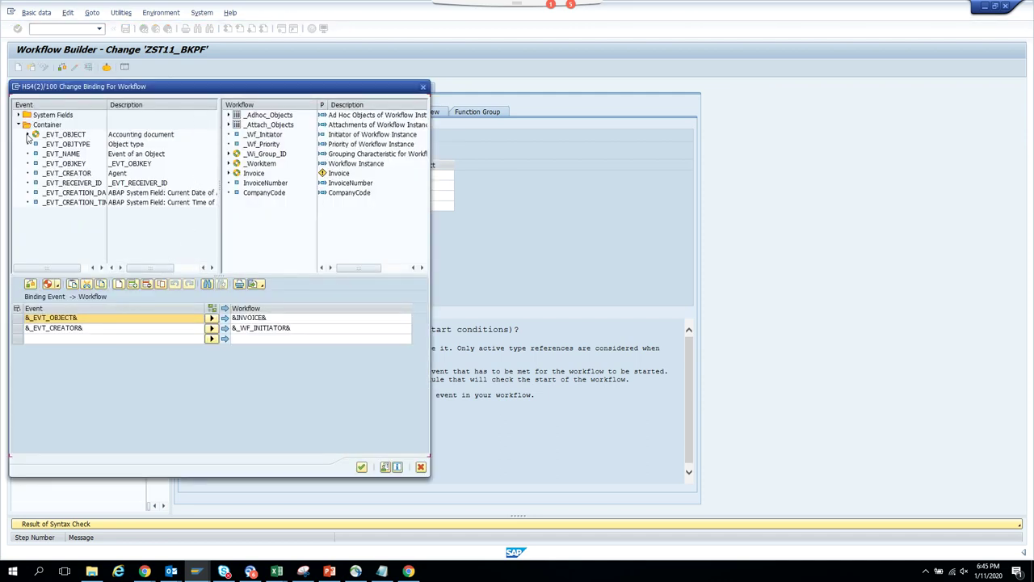
{"action": "left_click", "coordinate": [27, 135]}
{"action": "left_click", "coordinate": [64, 153]}
{"action": "left_click_drag", "start_coordinate": [65, 154], "coordinate": [108, 340]}
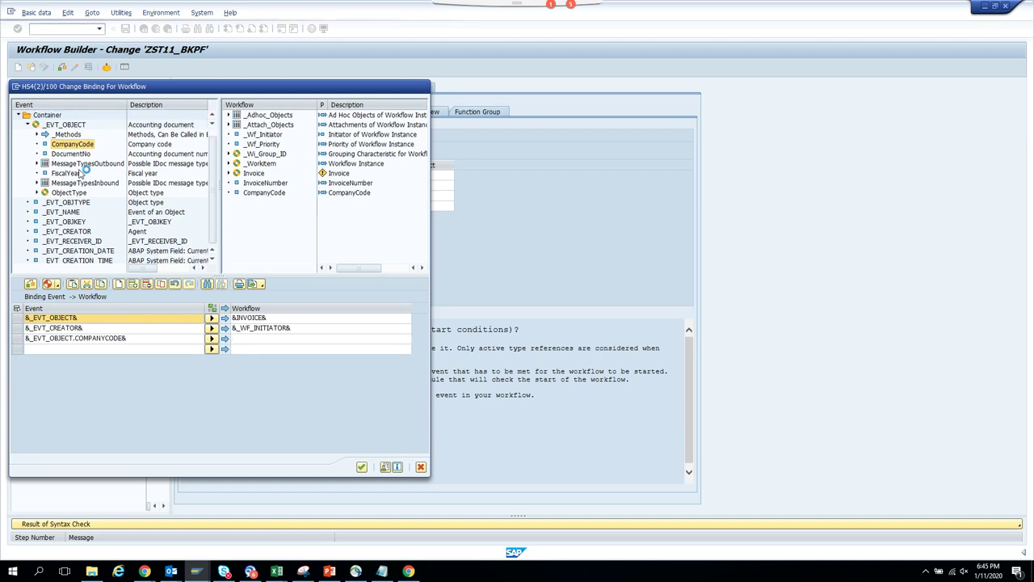
{"action": "left_click_drag", "start_coordinate": [71, 153], "coordinate": [105, 347]}
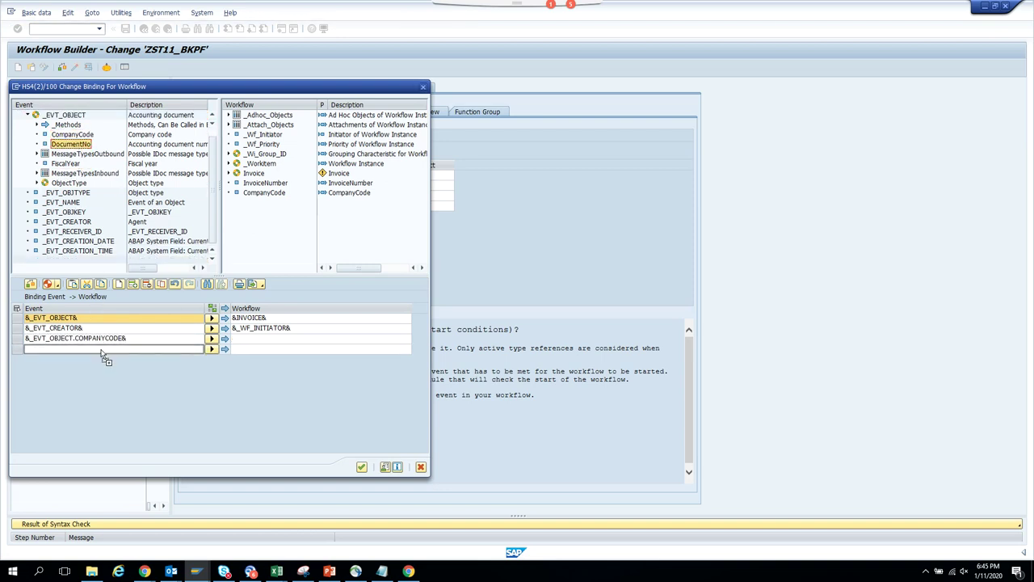
{"action": "left_click_drag", "start_coordinate": [248, 184], "coordinate": [279, 346]}
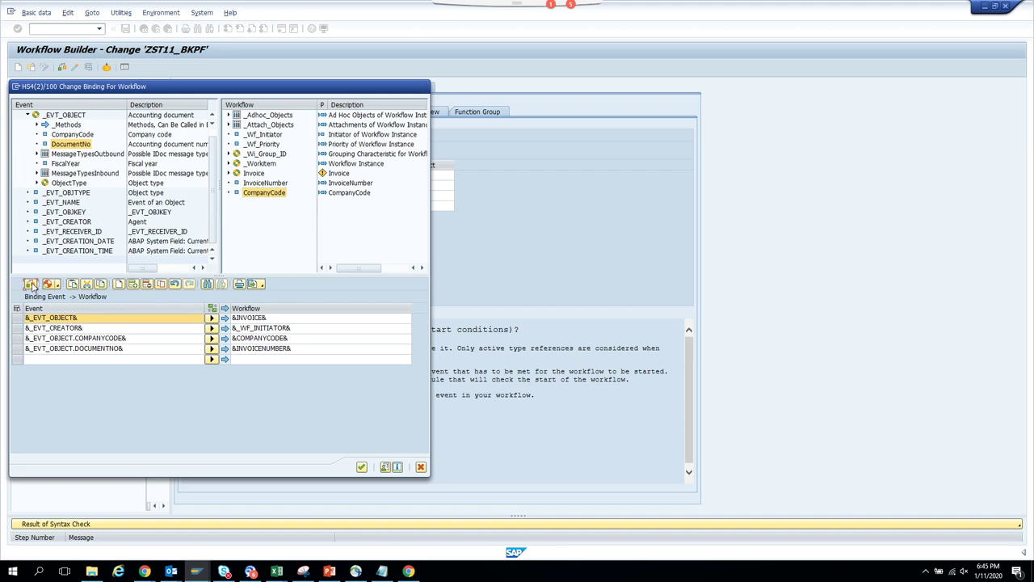
{"action": "left_click", "coordinate": [361, 467]}
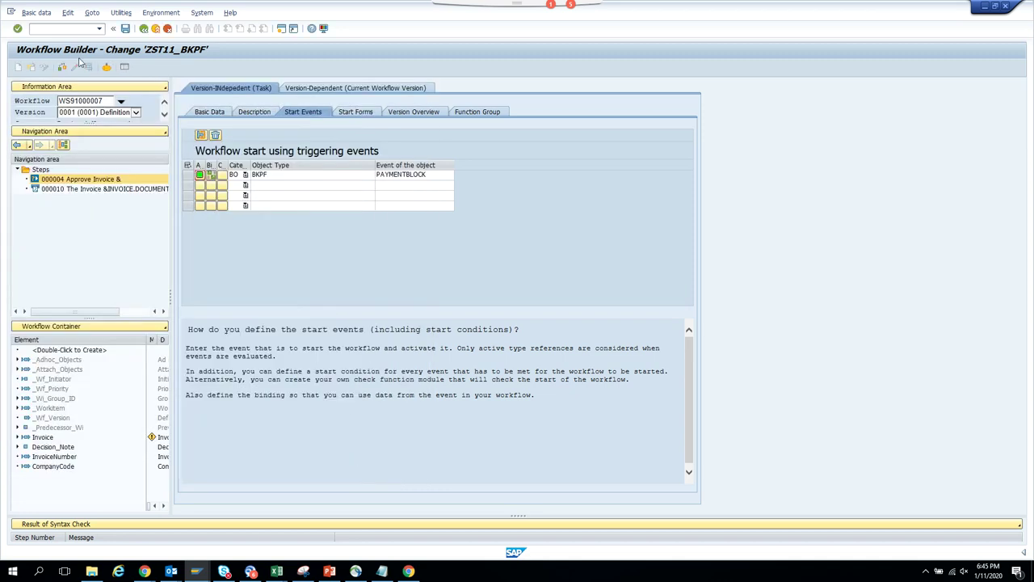
- Save the workflow definition and activate WS91000007
{"action": "left_click", "coordinate": [126, 30]}
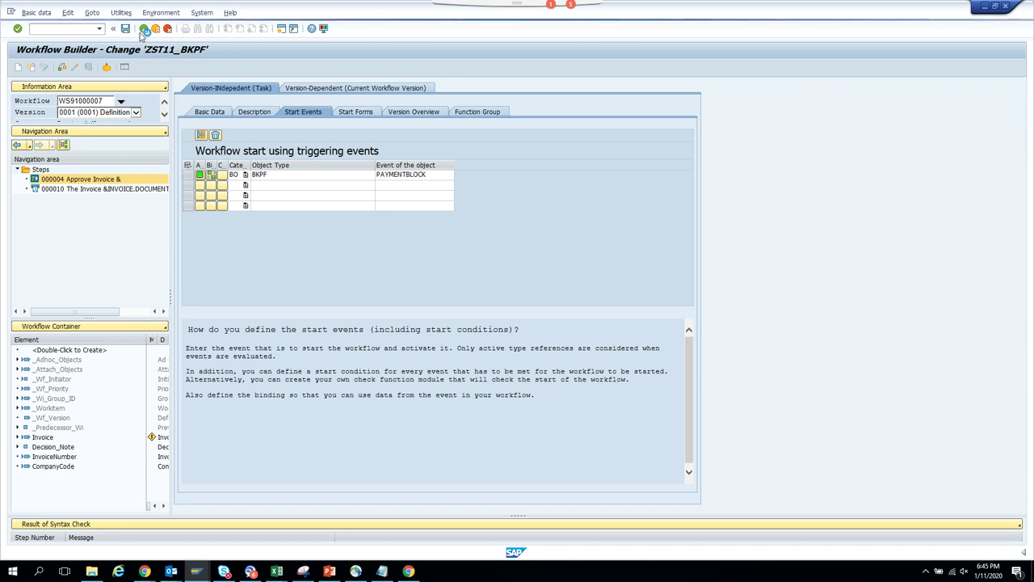
{"action": "left_click", "coordinate": [143, 30]}
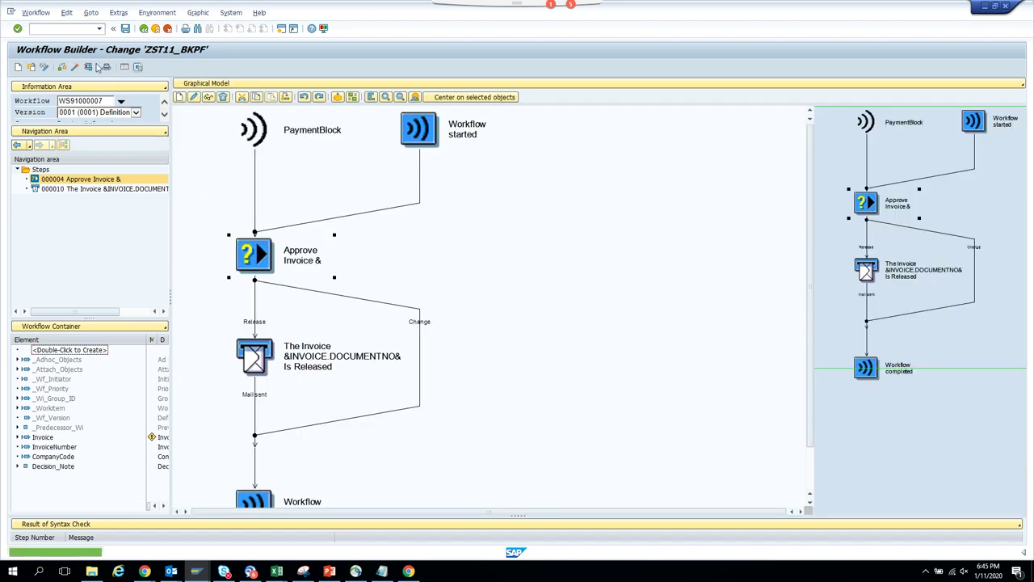
{"action": "left_click", "coordinate": [78, 70]}
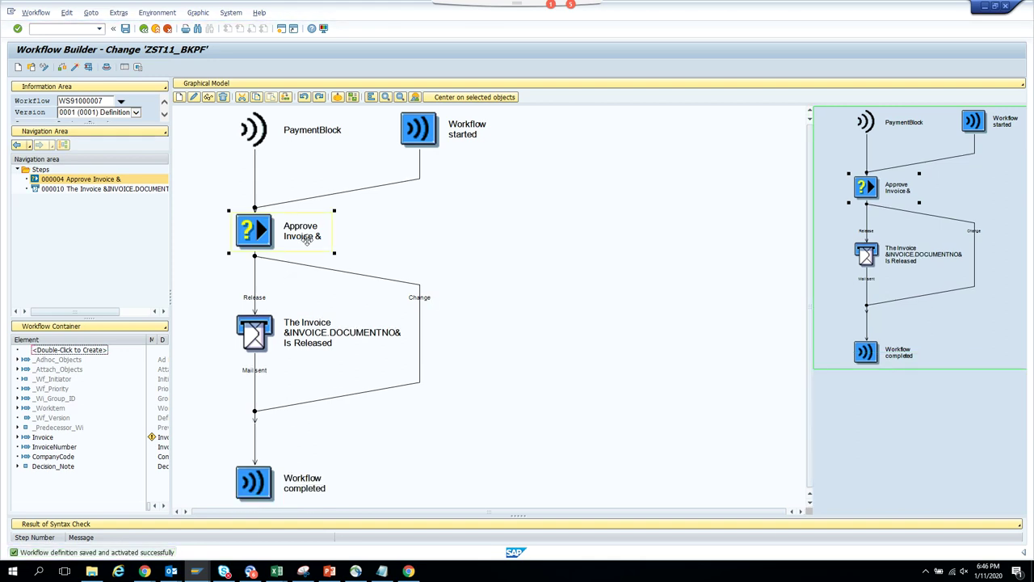
- Bind the workflow CompanyCode to the Approve Invoice rule's CompanyCode, then save and activate again
{"action": "double_click", "coordinate": [307, 244]}
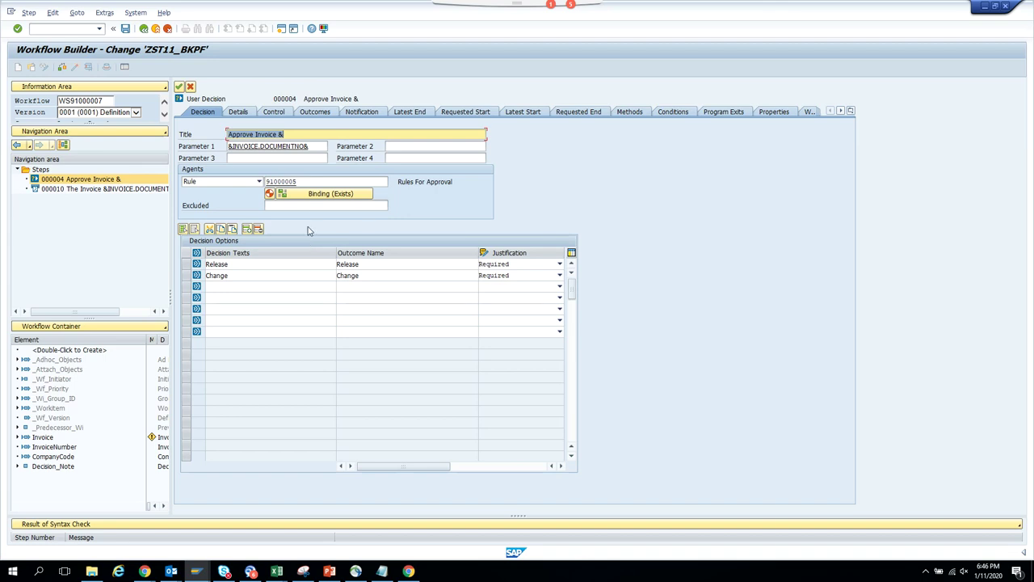
{"action": "left_click", "coordinate": [322, 194]}
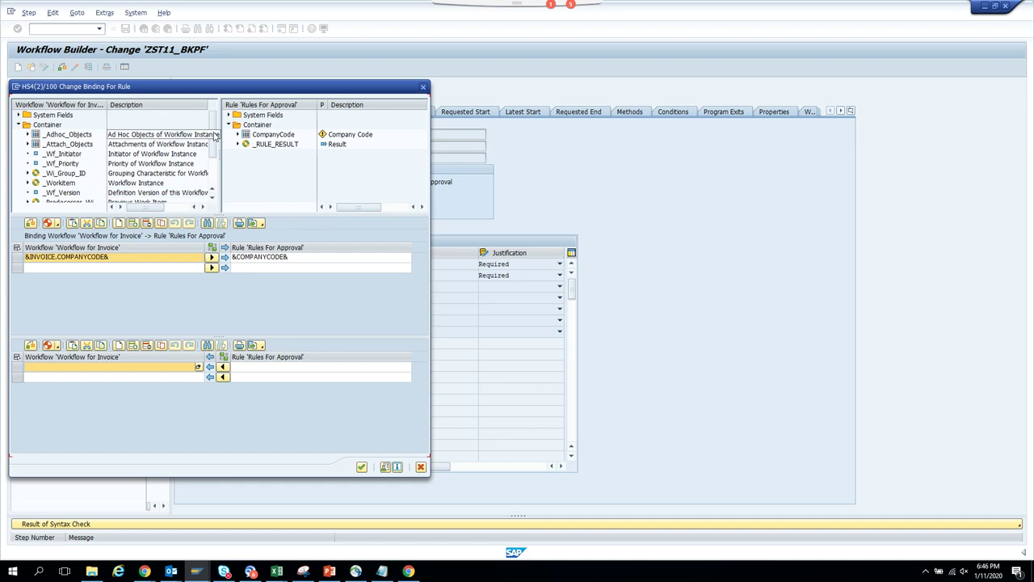
{"action": "scroll", "coordinate": [215, 154], "scroll_direction": "down", "scroll_amount": 2}
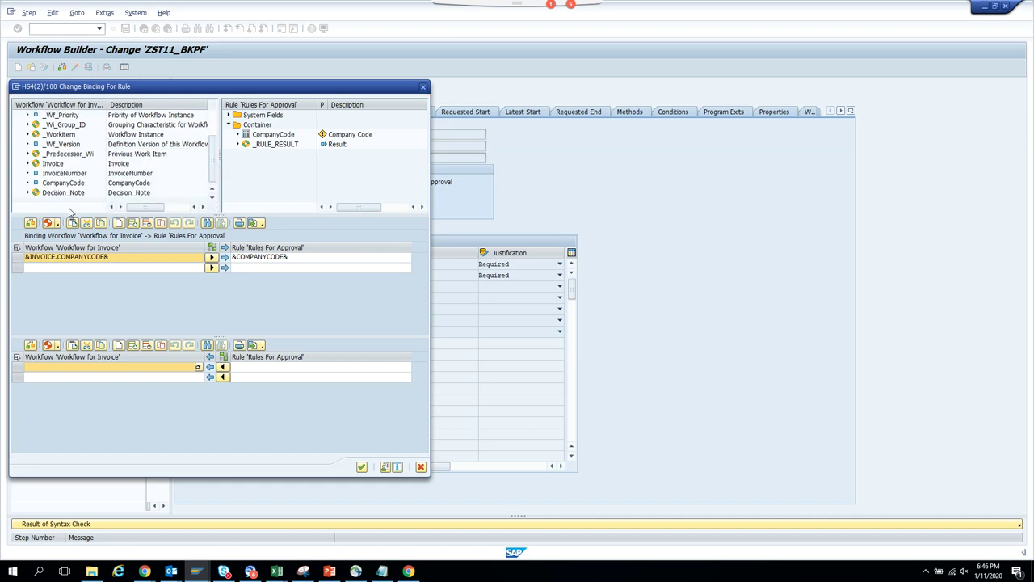
{"action": "left_click_drag", "start_coordinate": [69, 185], "coordinate": [90, 260]}
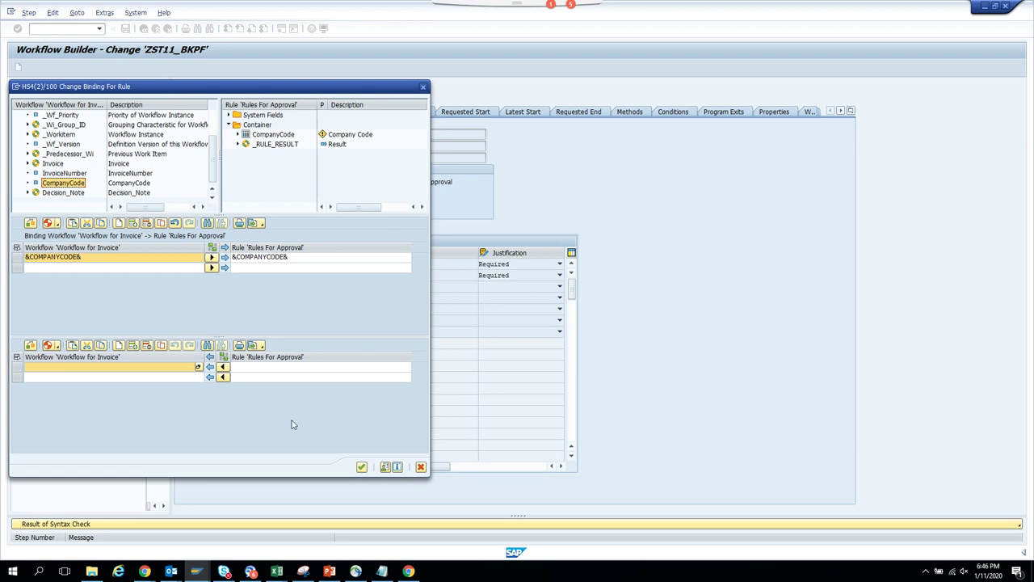
{"action": "left_click", "coordinate": [361, 467]}
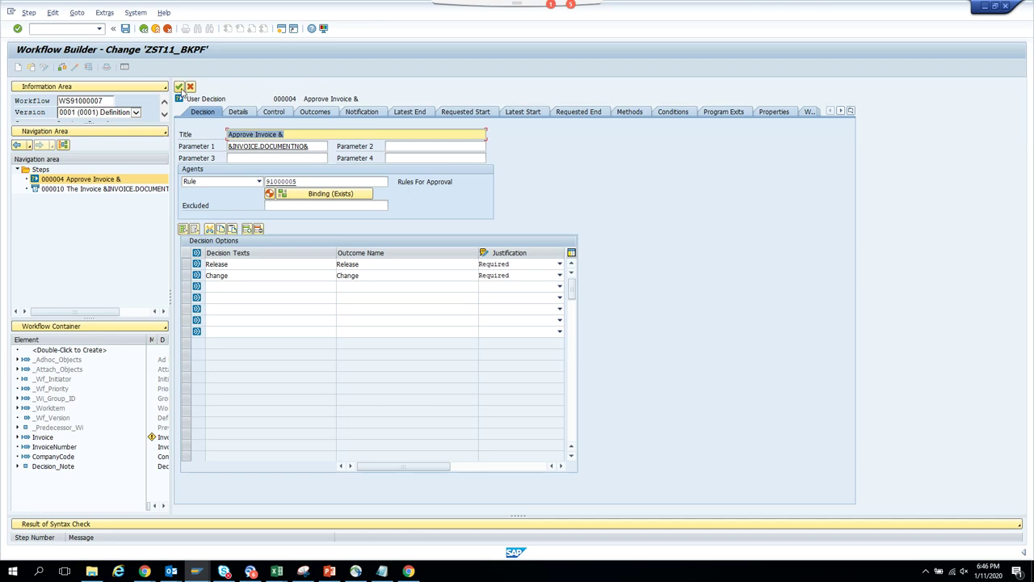
{"action": "left_click", "coordinate": [180, 87]}
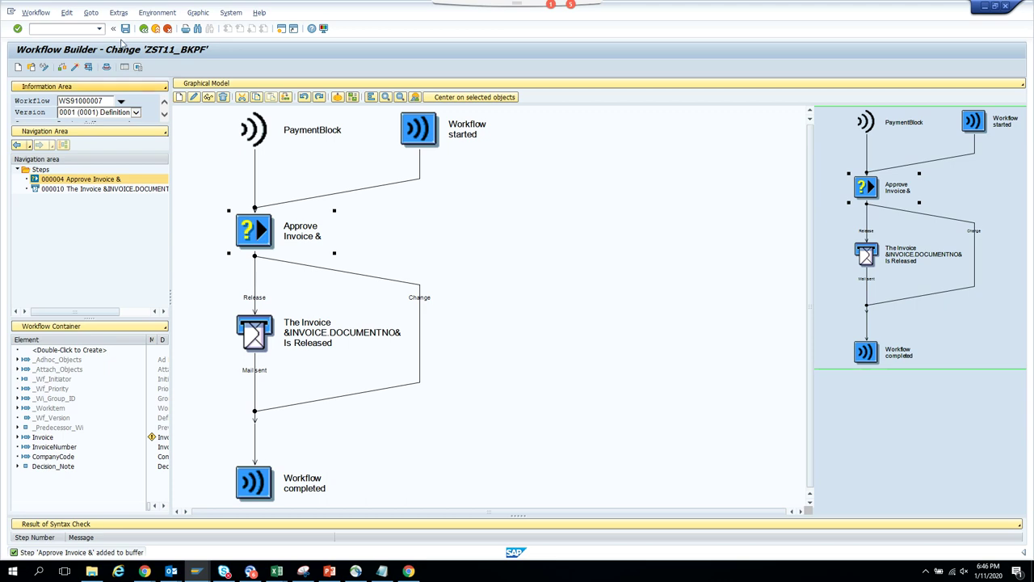
{"action": "left_click", "coordinate": [76, 68]}
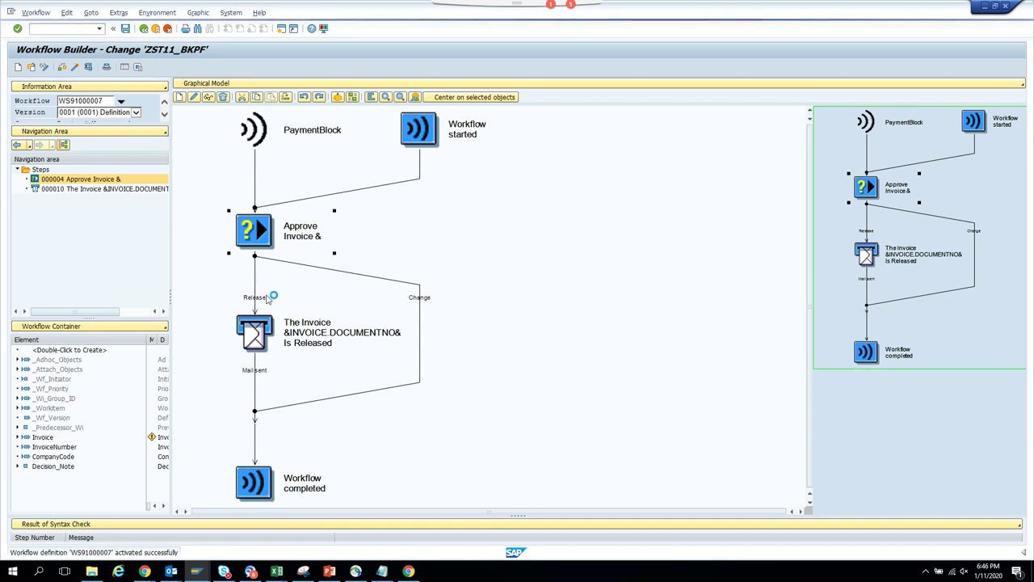
{"action": "left_click", "coordinate": [196, 571]}
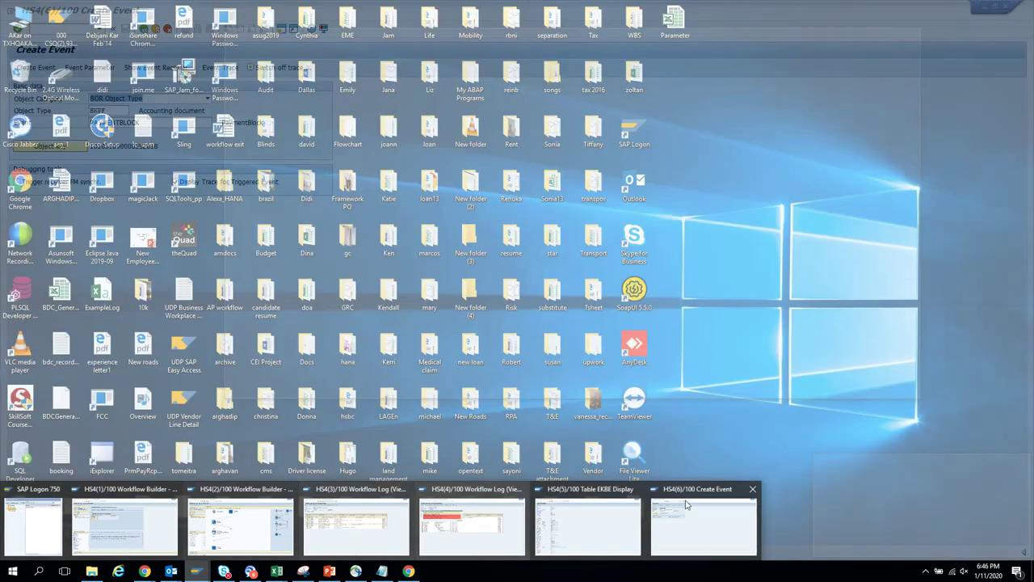
- Check the PAYMENTBLOCK event receivers and queue setting, then raise the BKPF PAYMENTBLOCK event
{"action": "left_click", "coordinate": [701, 507]}
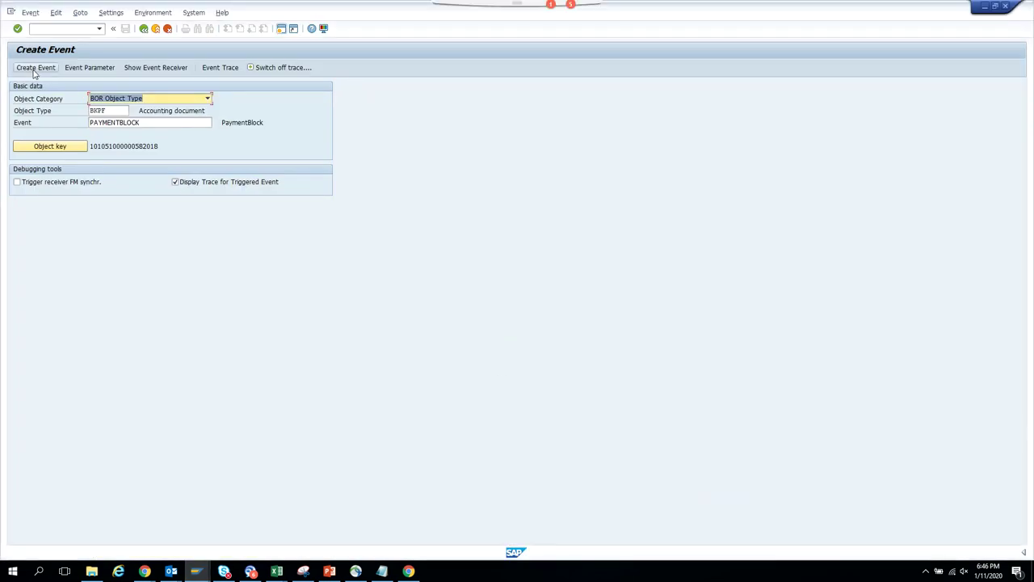
{"action": "left_click", "coordinate": [162, 68]}
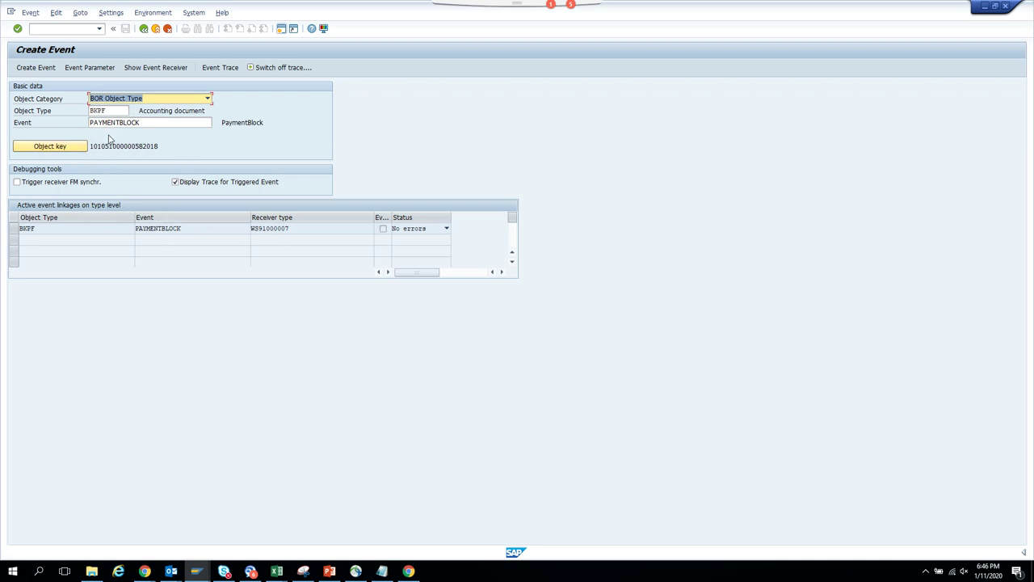
{"action": "left_click", "coordinate": [384, 230]}
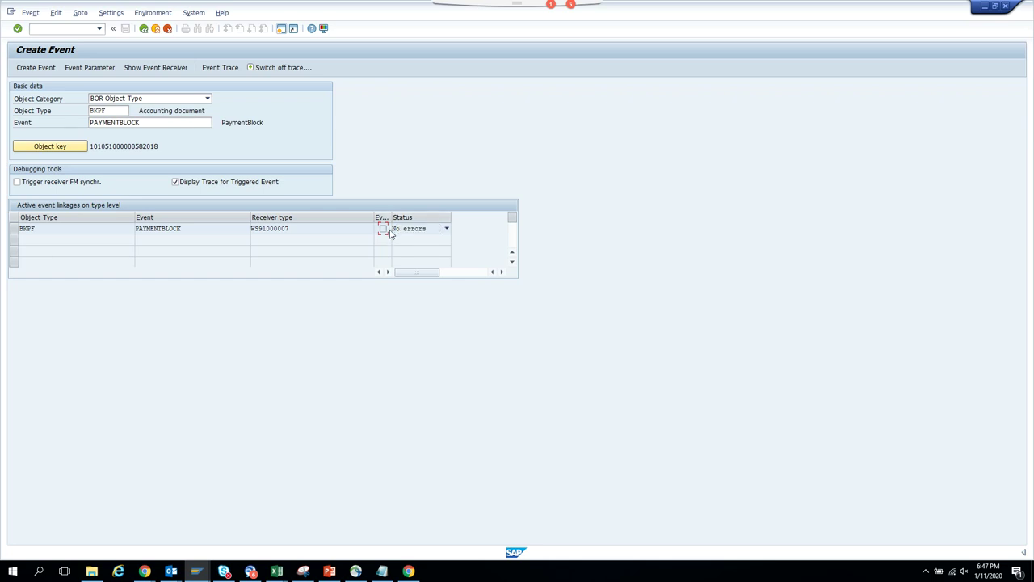
{"action": "key", "text": "F1"}
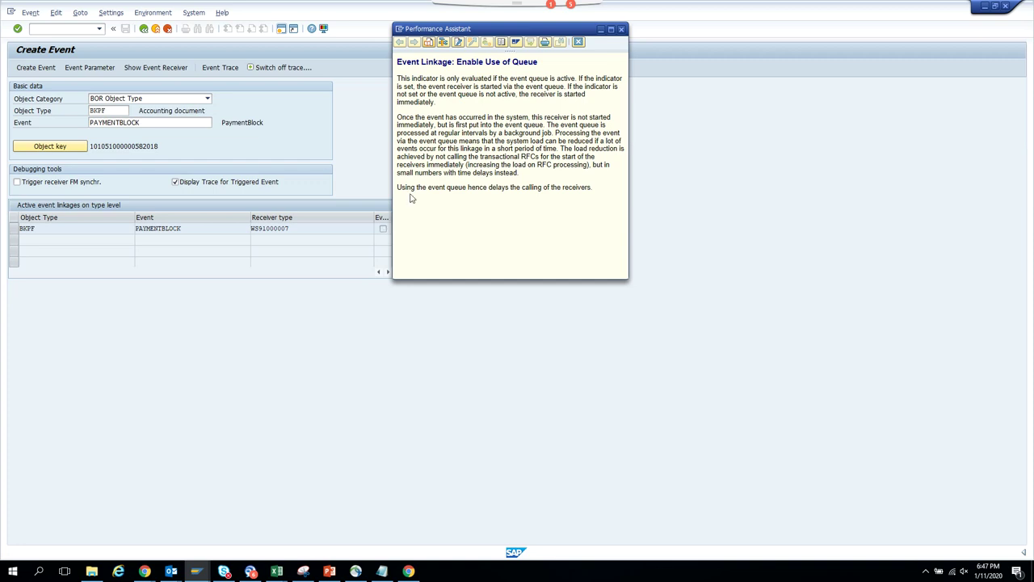
{"action": "left_click", "coordinate": [578, 41]}
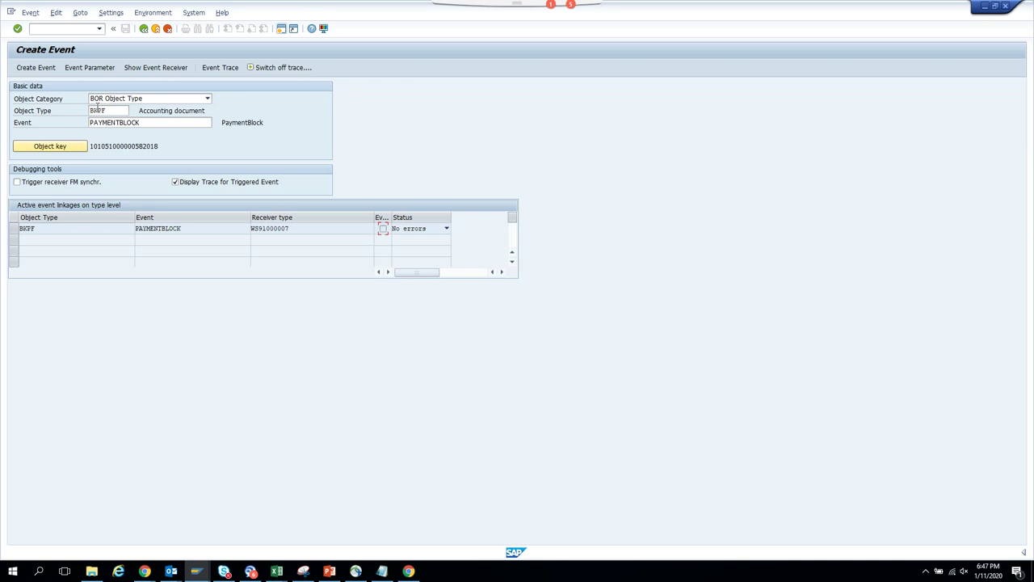
{"action": "left_click", "coordinate": [54, 70]}
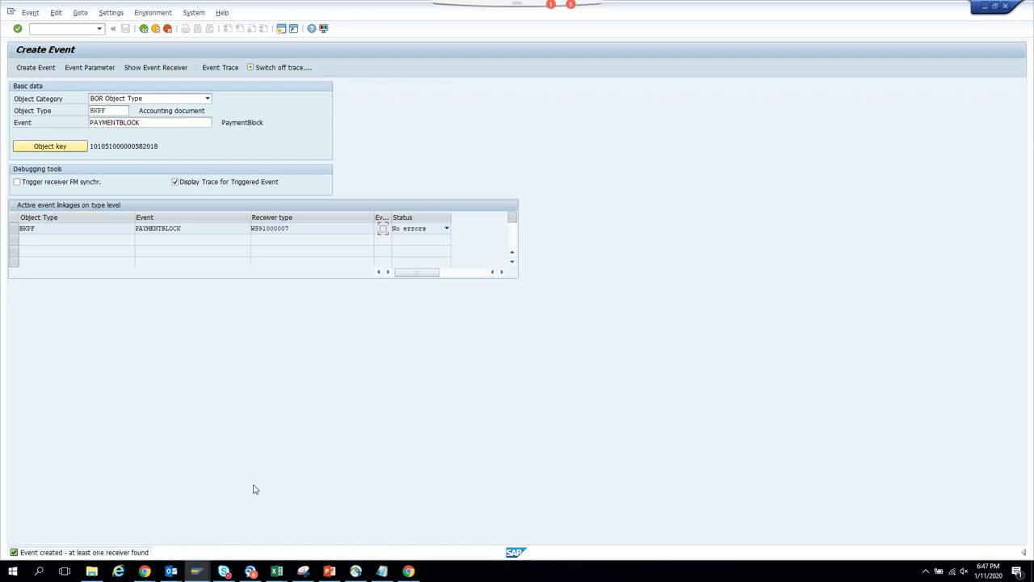
{"action": "key", "text": "alt+Tab"}
- Close the error diagnosis and log, refresh the started workflows list, then restart SBWP
{"action": "key", "text": "alt+Tab"}
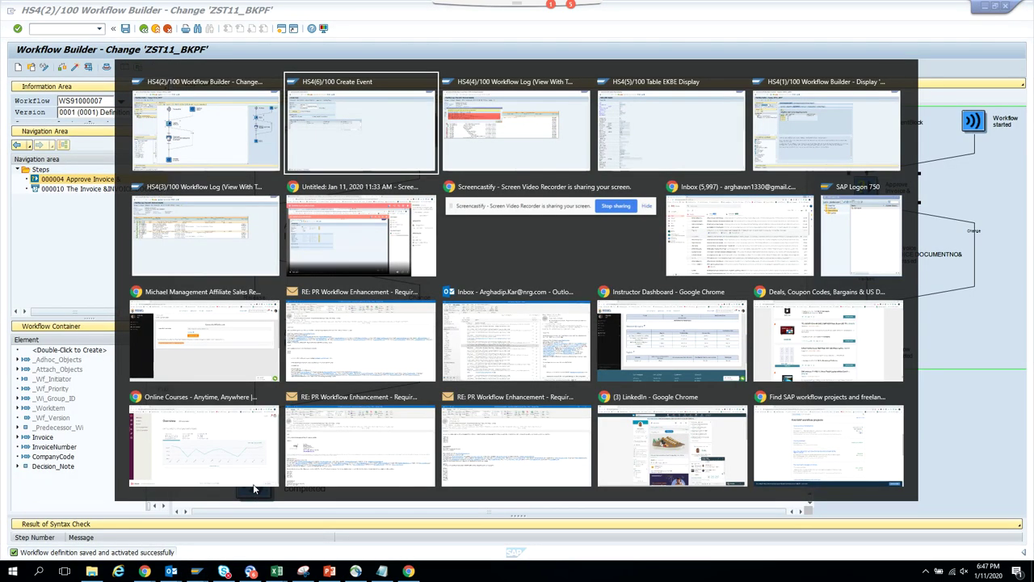
{"action": "key", "text": "alt+Tab"}
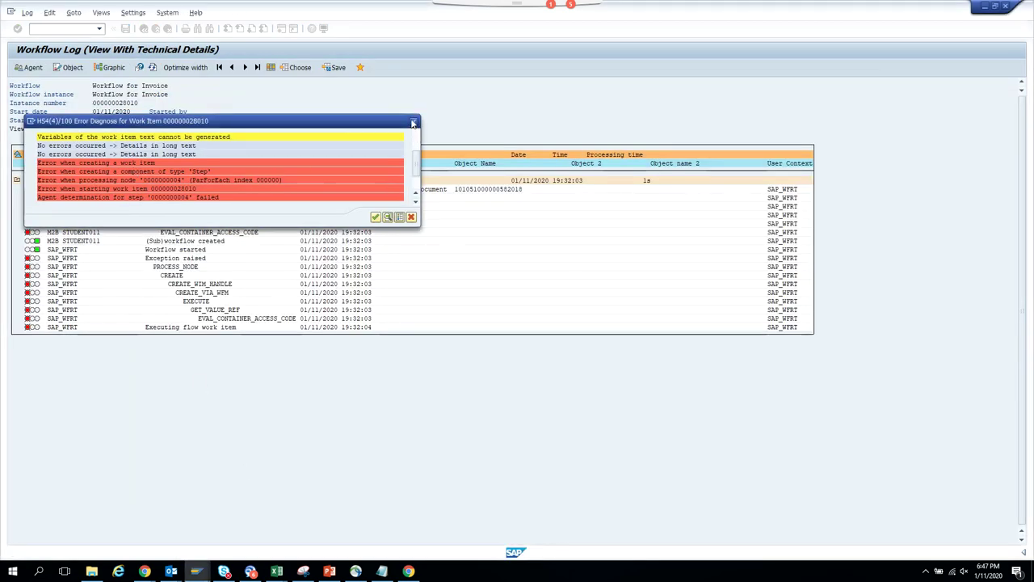
{"action": "left_click", "coordinate": [412, 122]}
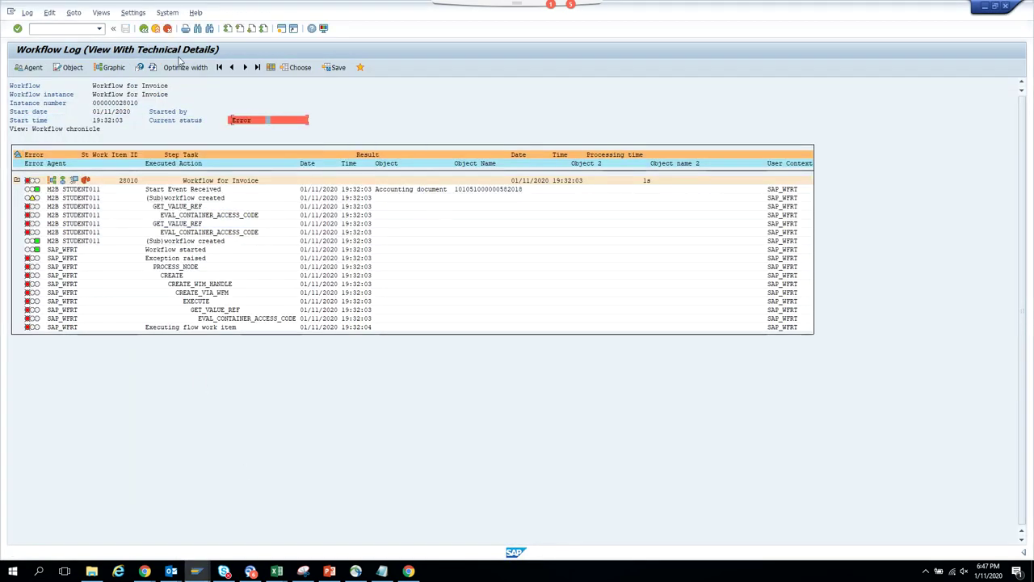
{"action": "left_click", "coordinate": [144, 30]}
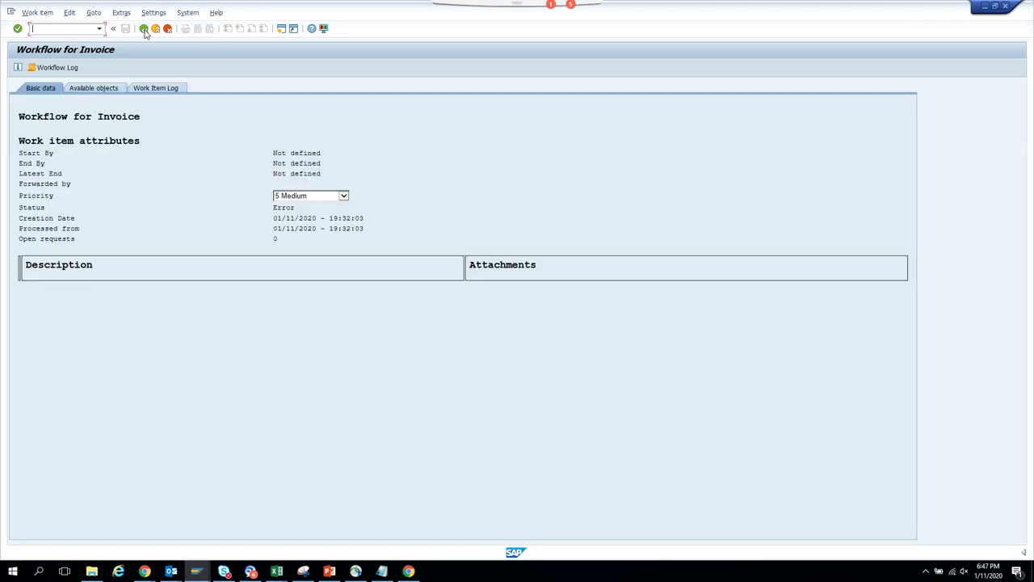
{"action": "left_click", "coordinate": [144, 29]}
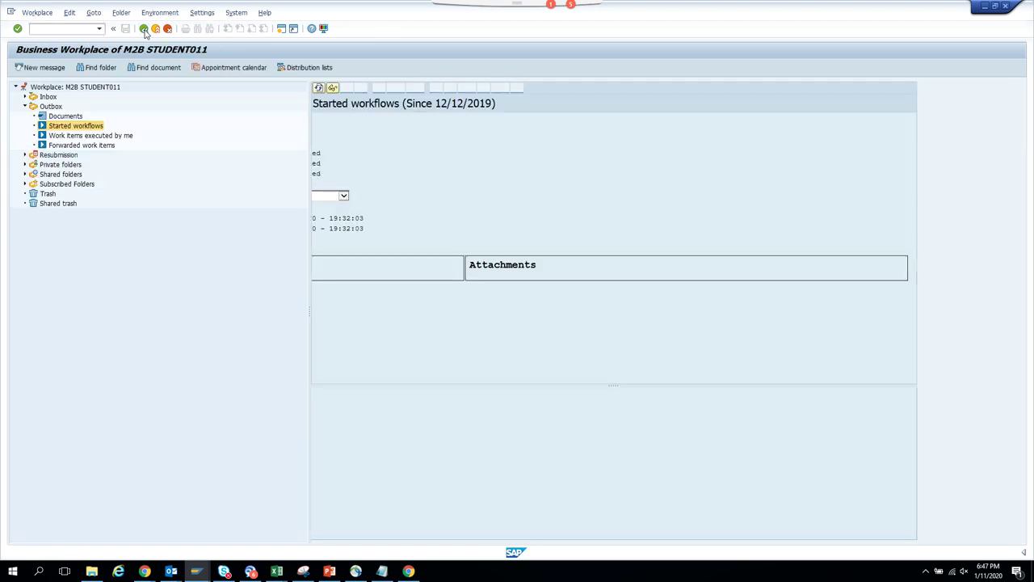
{"action": "left_click", "coordinate": [320, 88]}
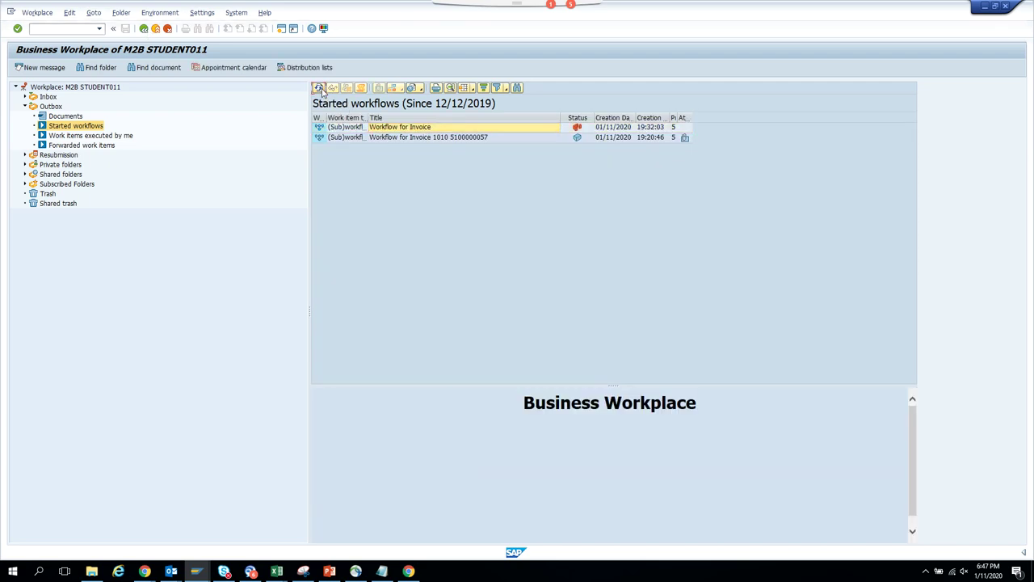
{"action": "left_click", "coordinate": [320, 89]}
{"action": "left_click", "coordinate": [144, 29]}
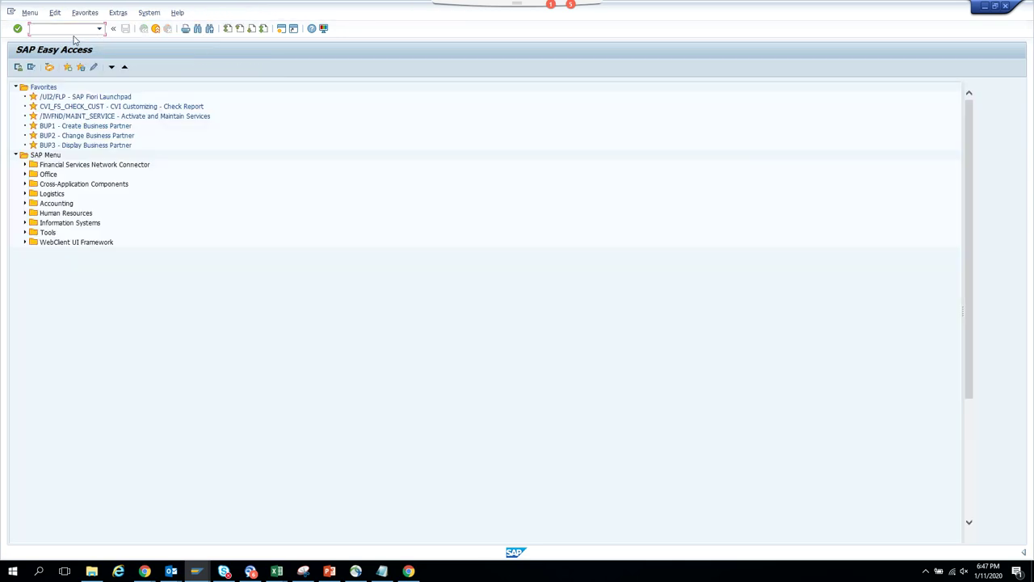
{"action": "type", "text": "sbwp"}
{"action": "key", "text": "Return"}
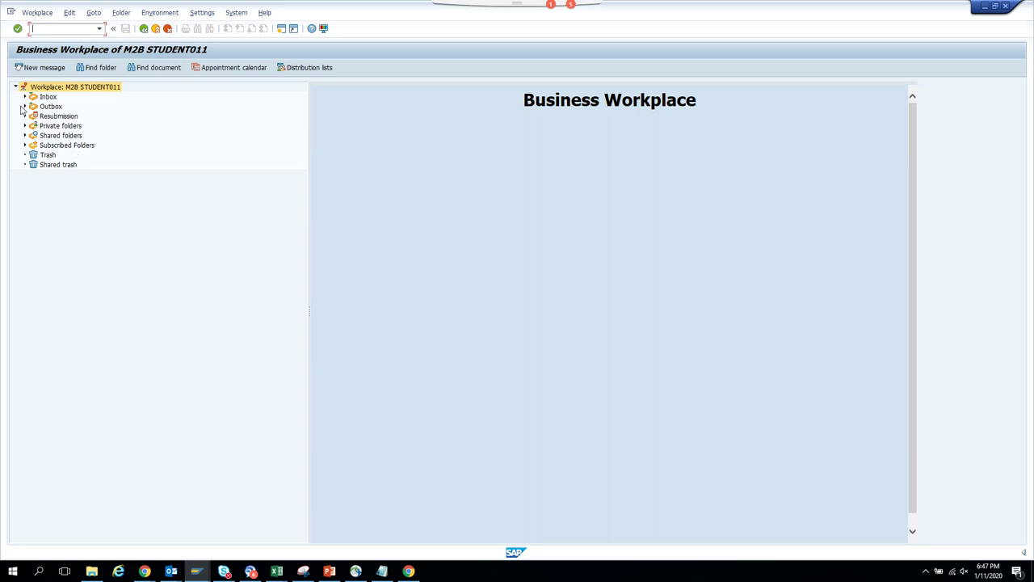
- Open the log of the latest Workflow for Invoice in the Outbox's started workflows
{"action": "left_click", "coordinate": [24, 106]}
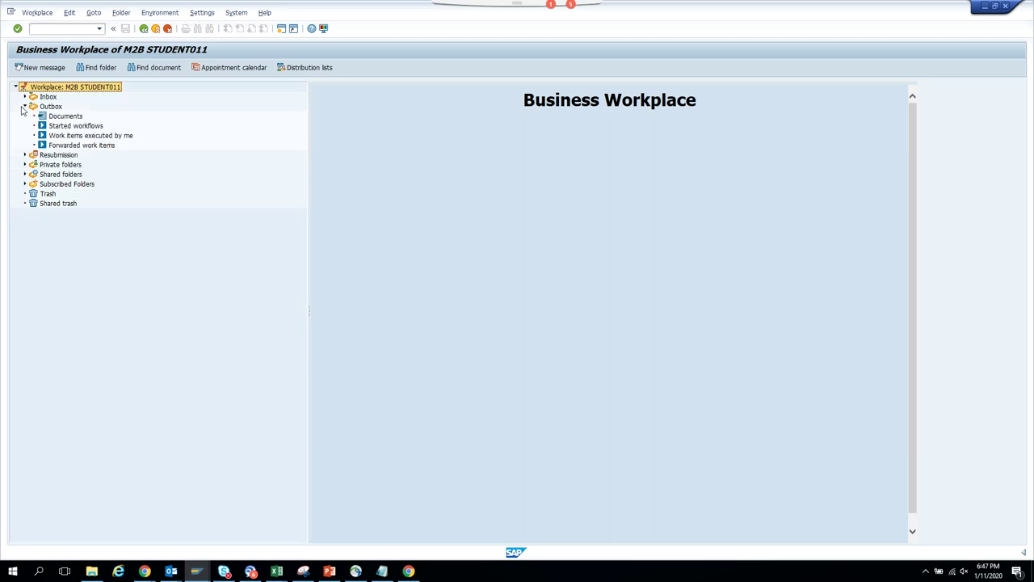
{"action": "left_click", "coordinate": [88, 126]}
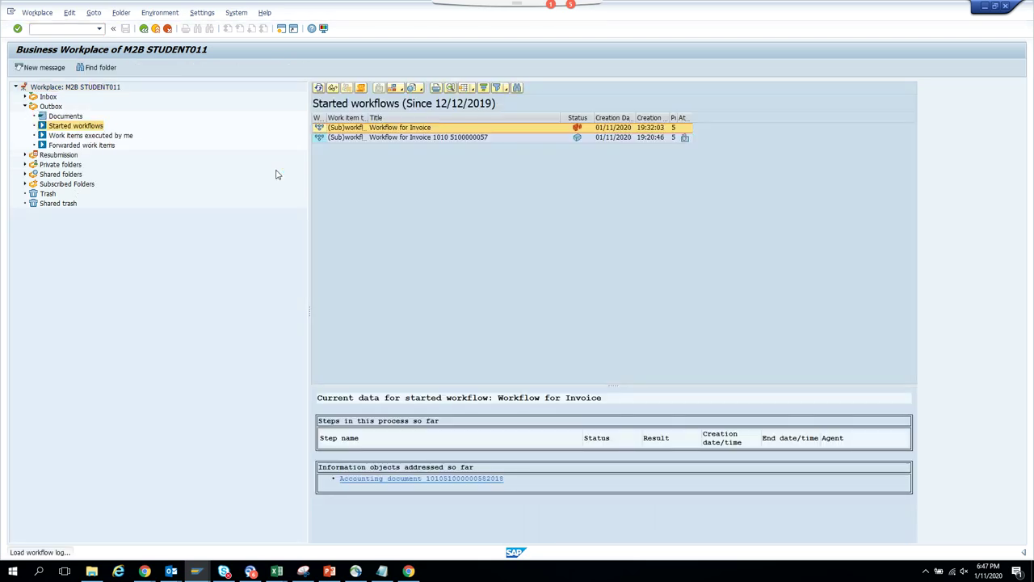
{"action": "left_click", "coordinate": [457, 129]}
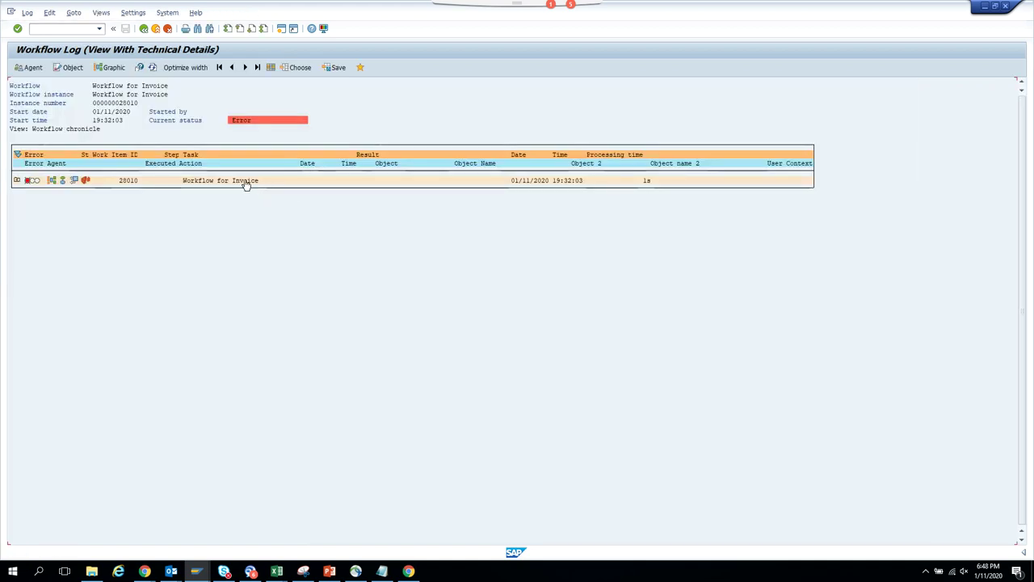
{"action": "left_click", "coordinate": [246, 182]}
- In the technical work item display, activate administration and restart the errored work item
{"action": "left_click", "coordinate": [93, 13]}
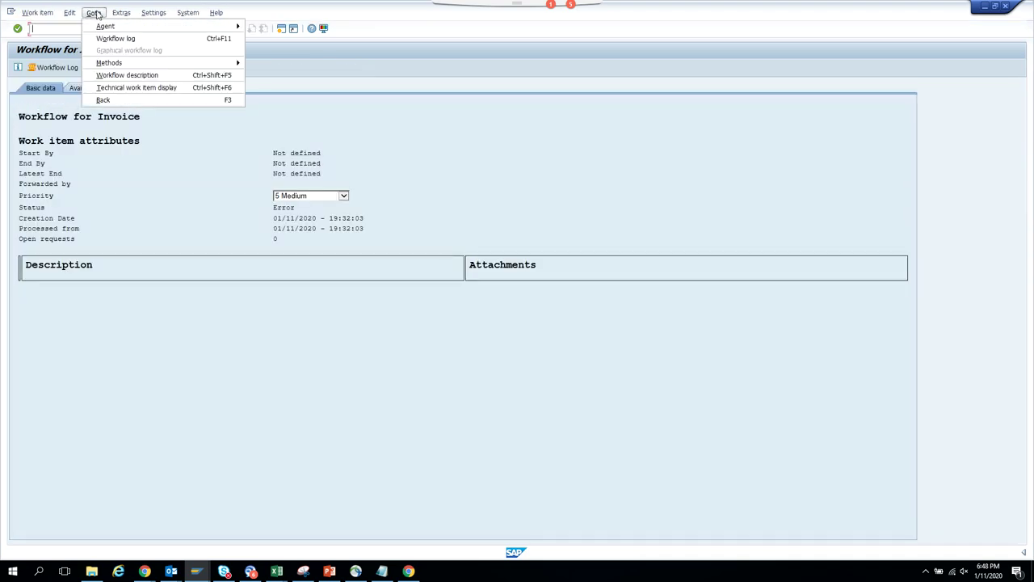
{"action": "left_click", "coordinate": [121, 86]}
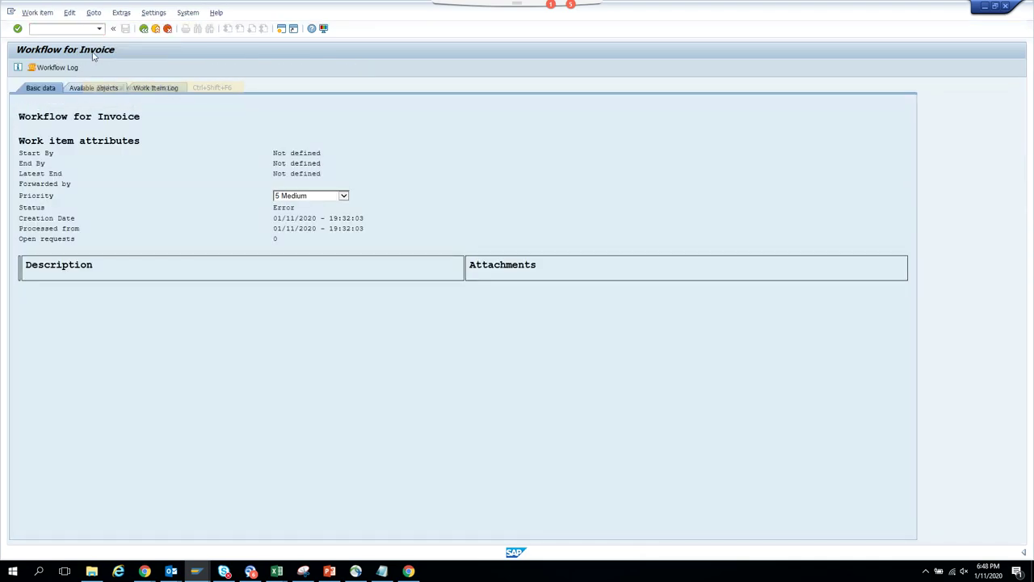
{"action": "left_click", "coordinate": [69, 13]}
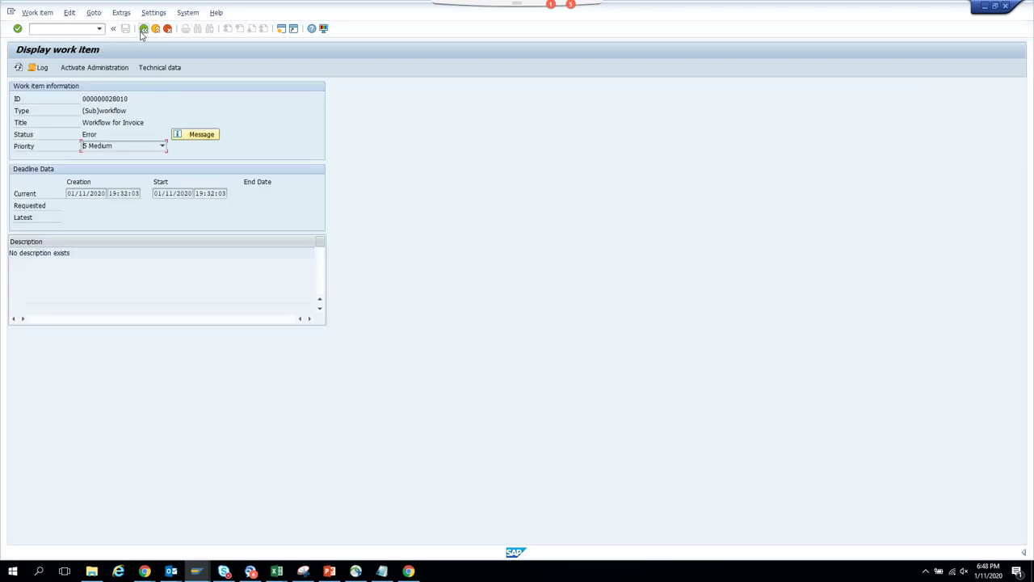
{"action": "left_click", "coordinate": [89, 67]}
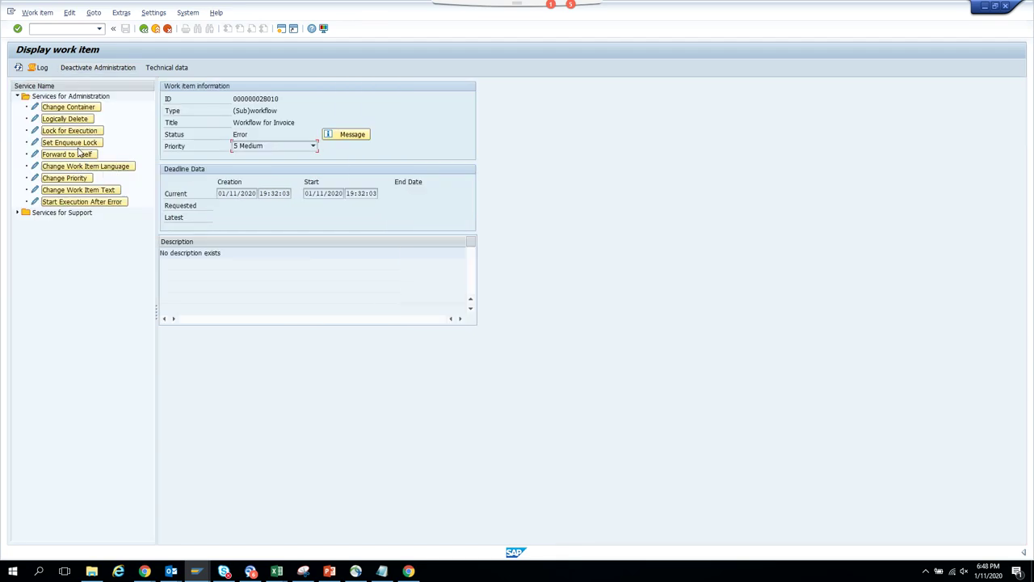
{"action": "left_click", "coordinate": [117, 204]}
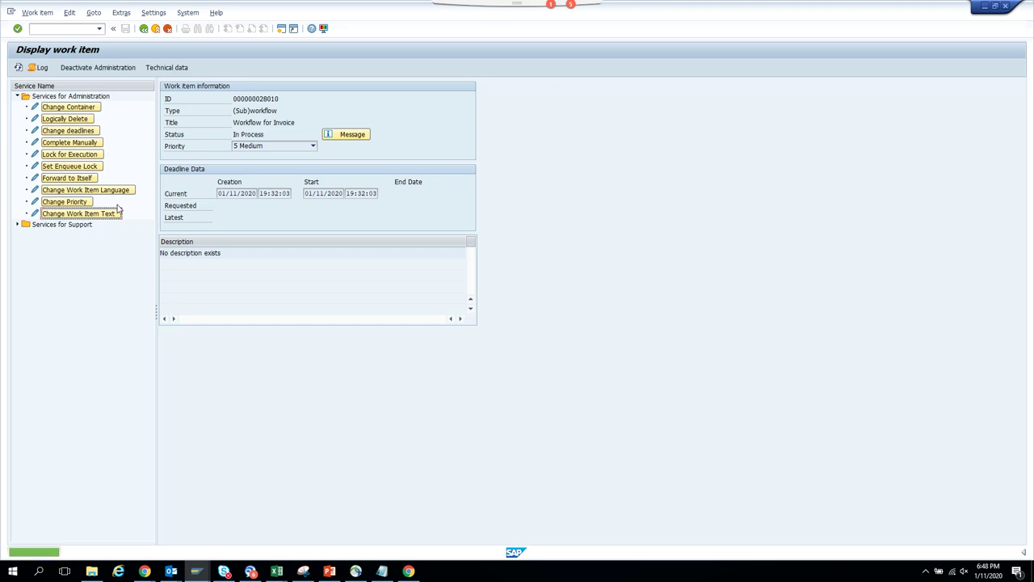
- Check the agents of the Approve Invoice step in the log, then return to started workflows
{"action": "left_click", "coordinate": [142, 28]}
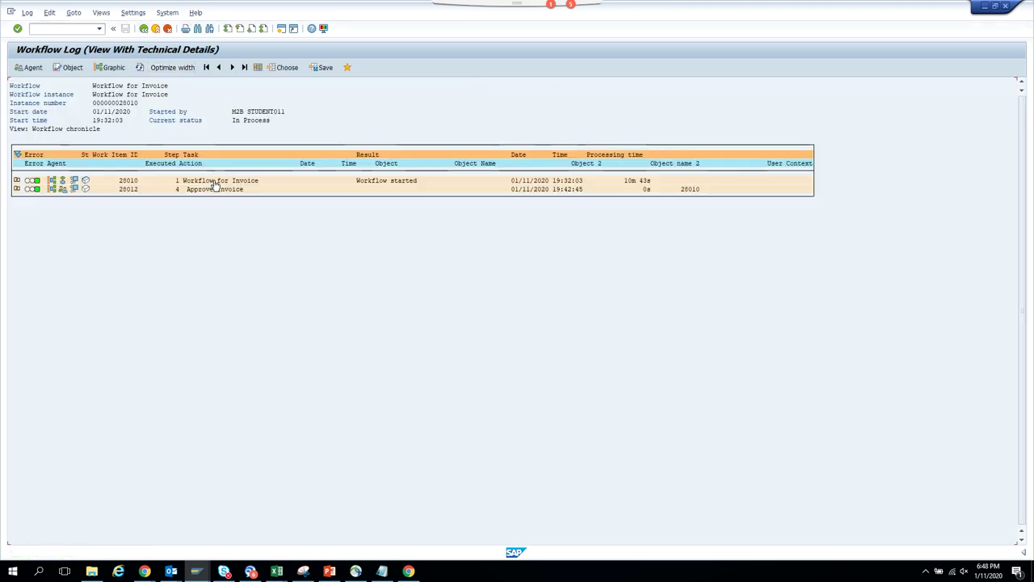
{"action": "left_click", "coordinate": [16, 188]}
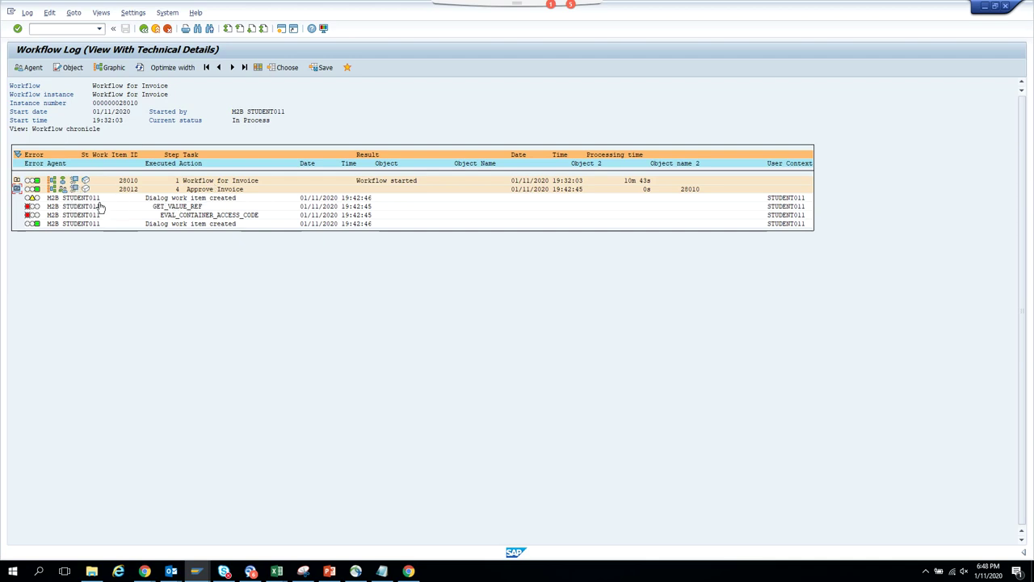
{"action": "left_click", "coordinate": [63, 190]}
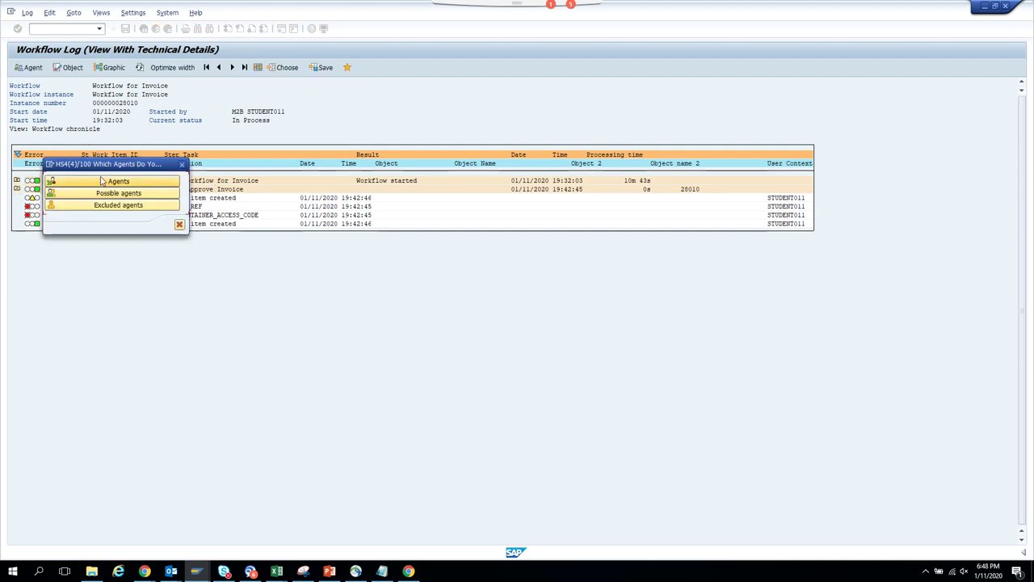
{"action": "left_click", "coordinate": [101, 181]}
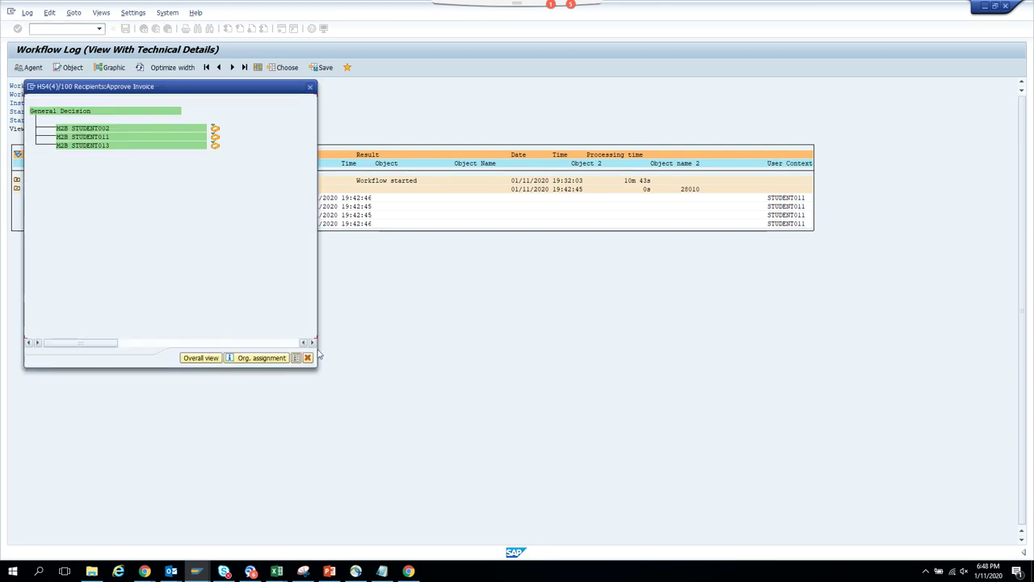
{"action": "left_click", "coordinate": [308, 358]}
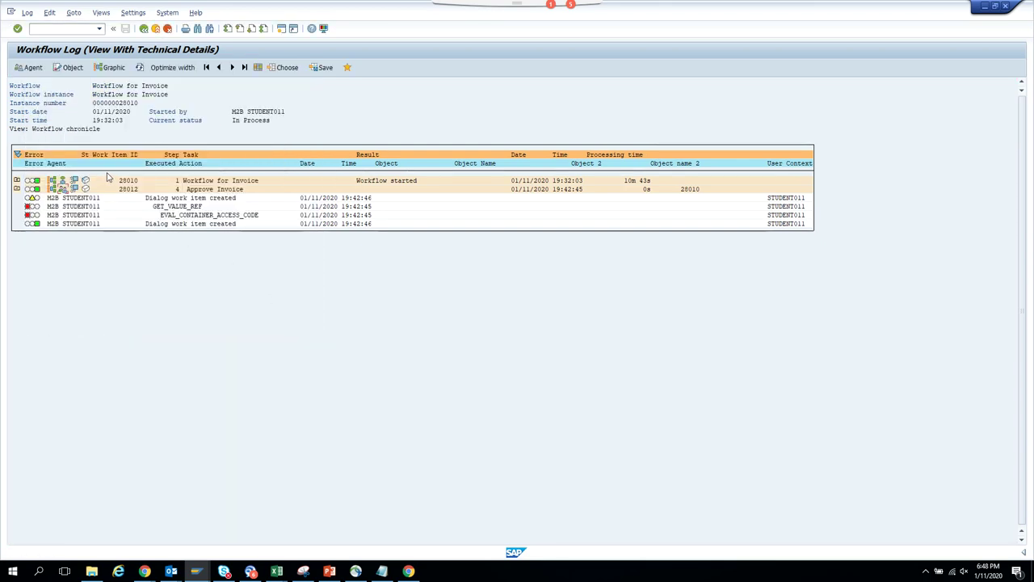
{"action": "left_click", "coordinate": [143, 30]}
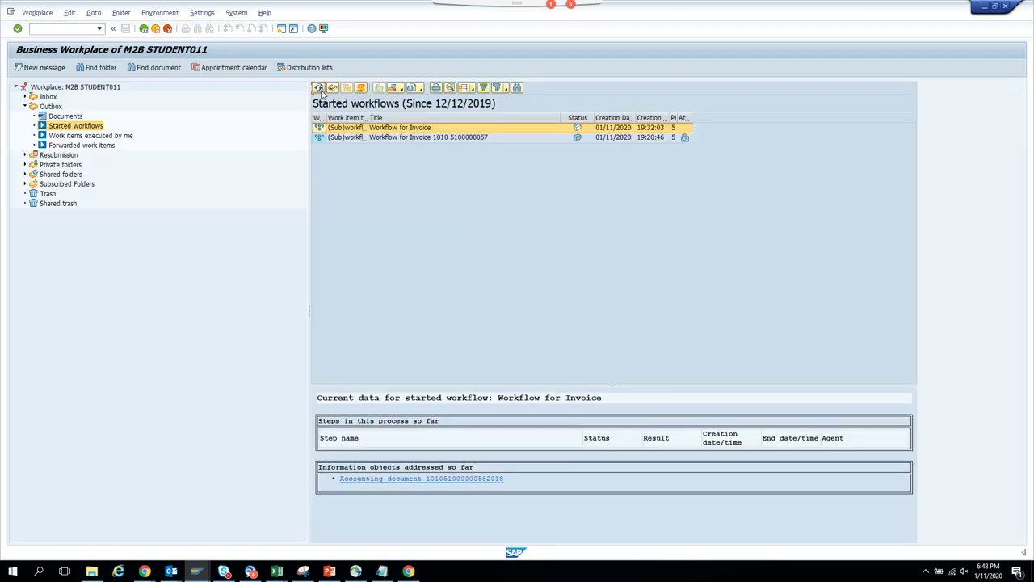
- Trigger the PAYMENTBLOCK event for the accounting document with event tracing on, then refresh started workflows
{"action": "left_click", "coordinate": [320, 89]}
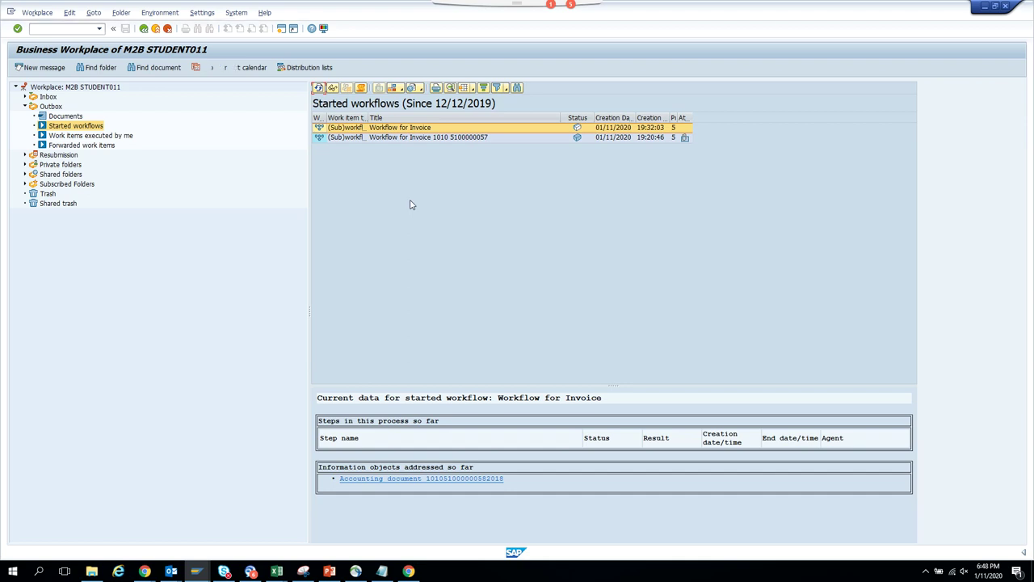
{"action": "key", "text": "alt+Tab"}
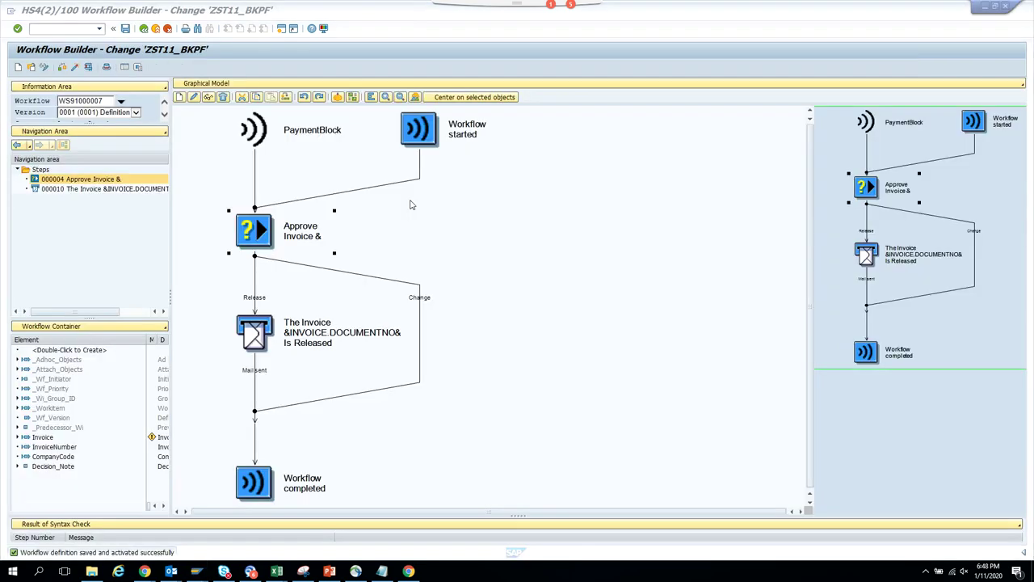
{"action": "key", "text": "alt+Tab"}
{"action": "key", "text": "alt+Tab"}
{"action": "key", "text": "alt+Tab"}
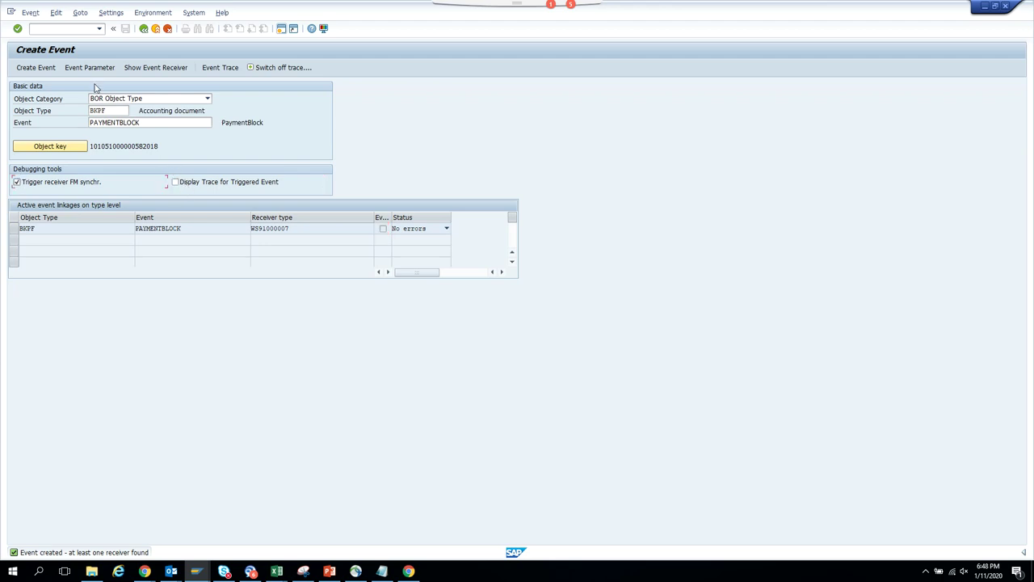
{"action": "left_click", "coordinate": [45, 72]}
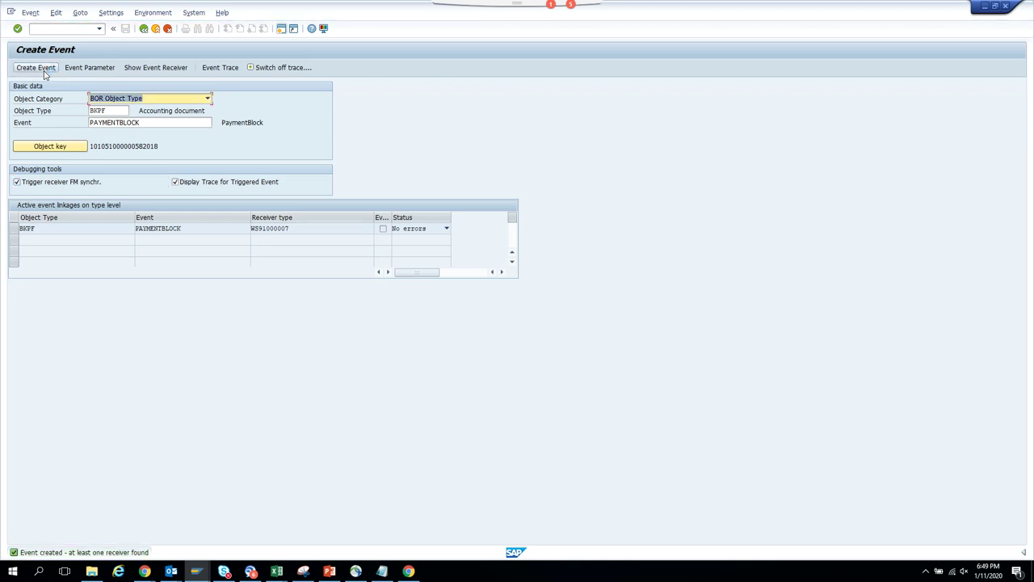
{"action": "key", "text": "alt+Tab"}
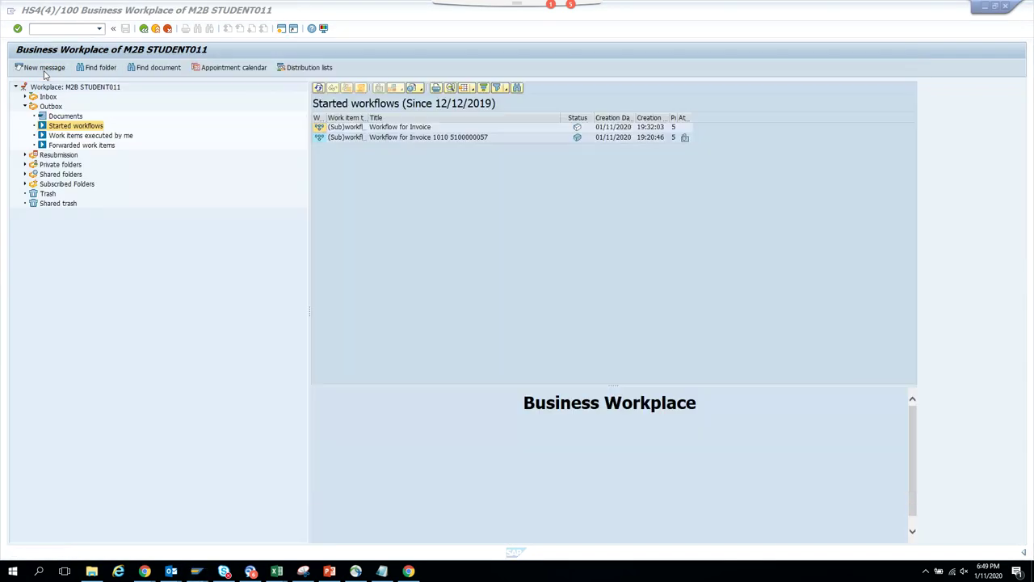
{"action": "left_click", "coordinate": [319, 89]}
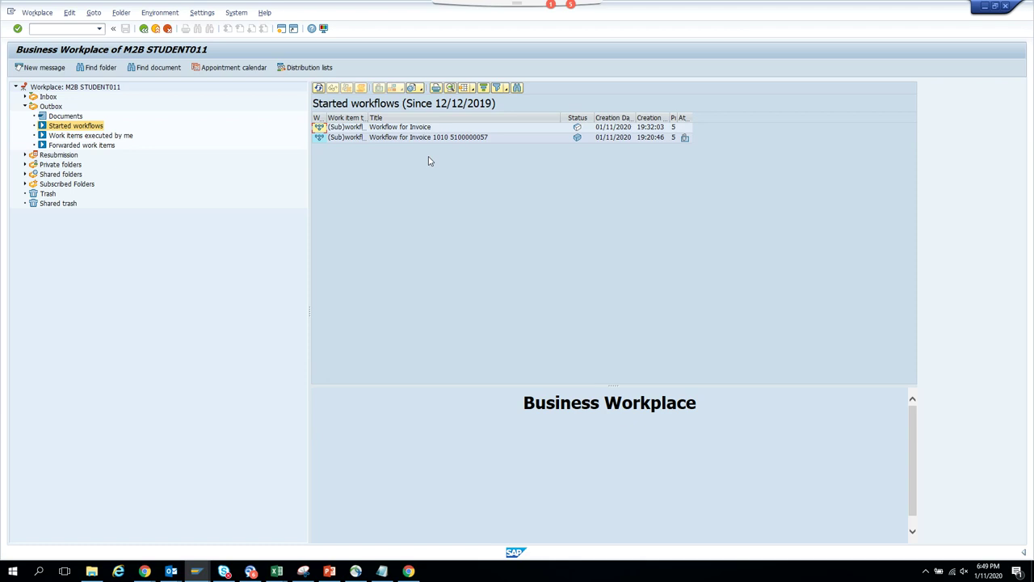
- Bring the workflow log window forward, ready to enter the SWEL transaction
{"action": "left_click", "coordinate": [196, 570]}
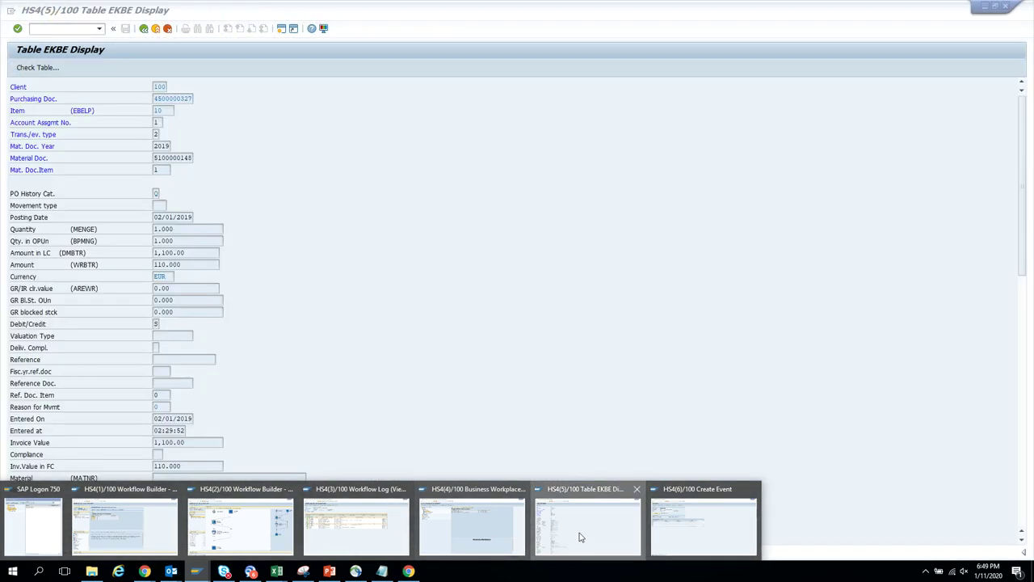
{"action": "left_click", "coordinate": [578, 529]}
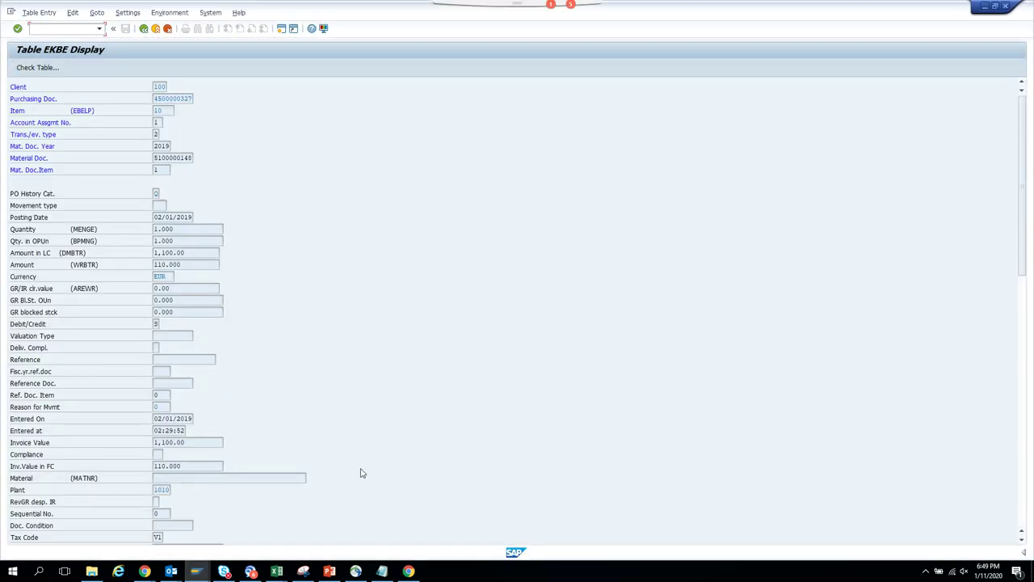
{"action": "mouse_move", "coordinate": [196, 570]}
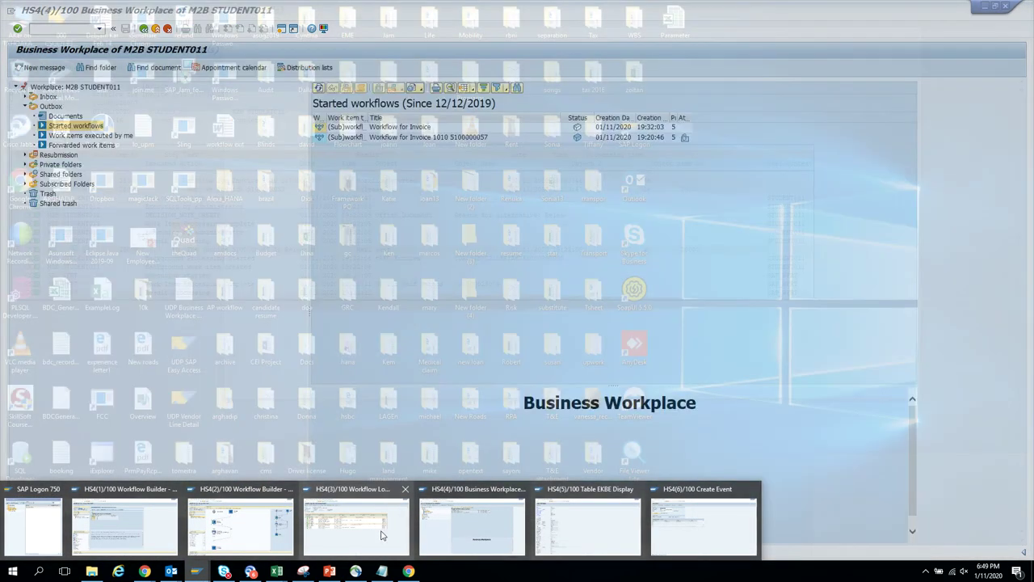
{"action": "left_click", "coordinate": [379, 529]}
{"action": "left_click", "coordinate": [71, 30]}
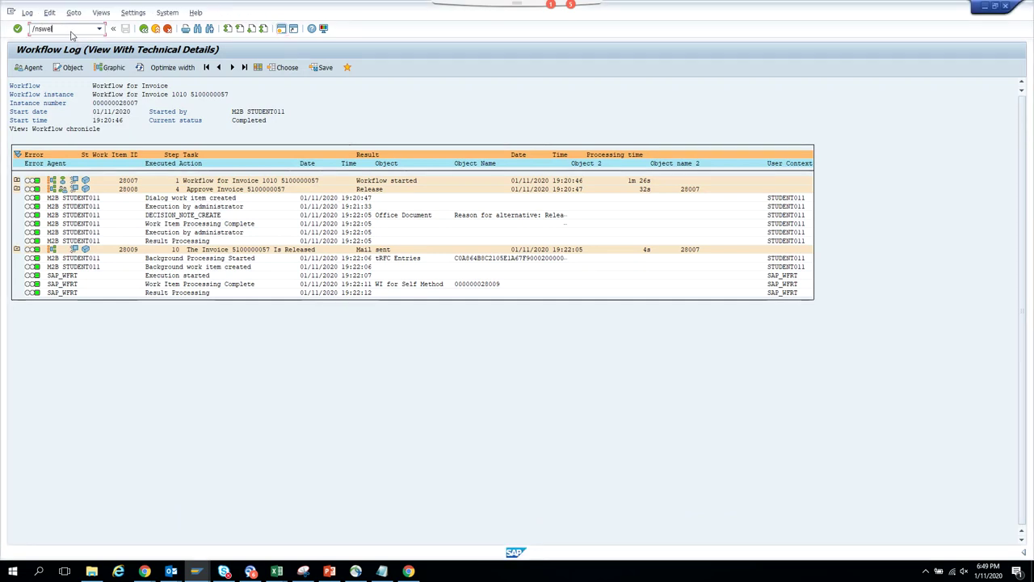
- Run the SWEL event trace, adjust the Created From time and rerun it, finding no entries
{"action": "key", "text": "Return"}
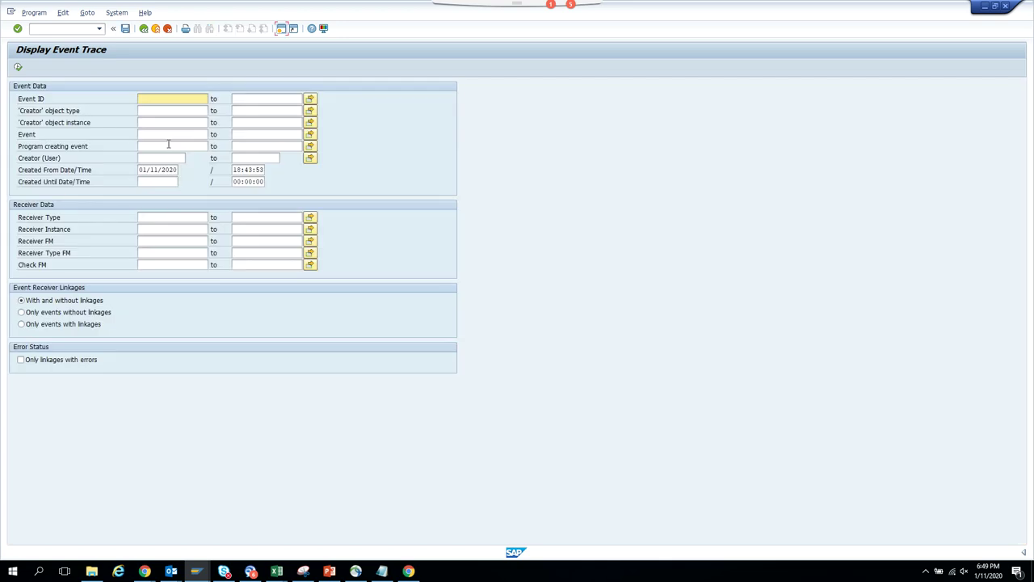
{"action": "left_click", "coordinate": [17, 67]}
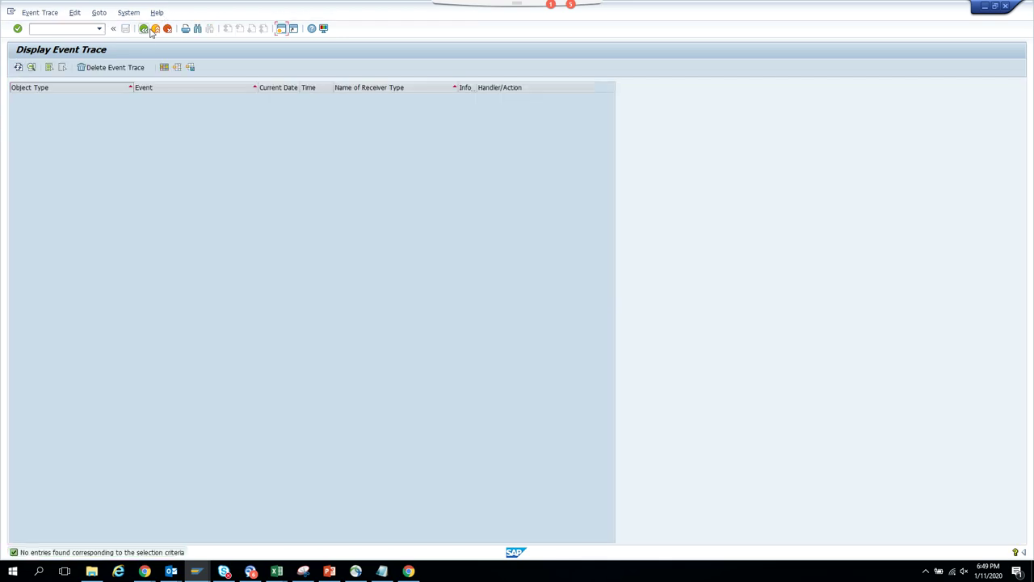
{"action": "left_click", "coordinate": [144, 29]}
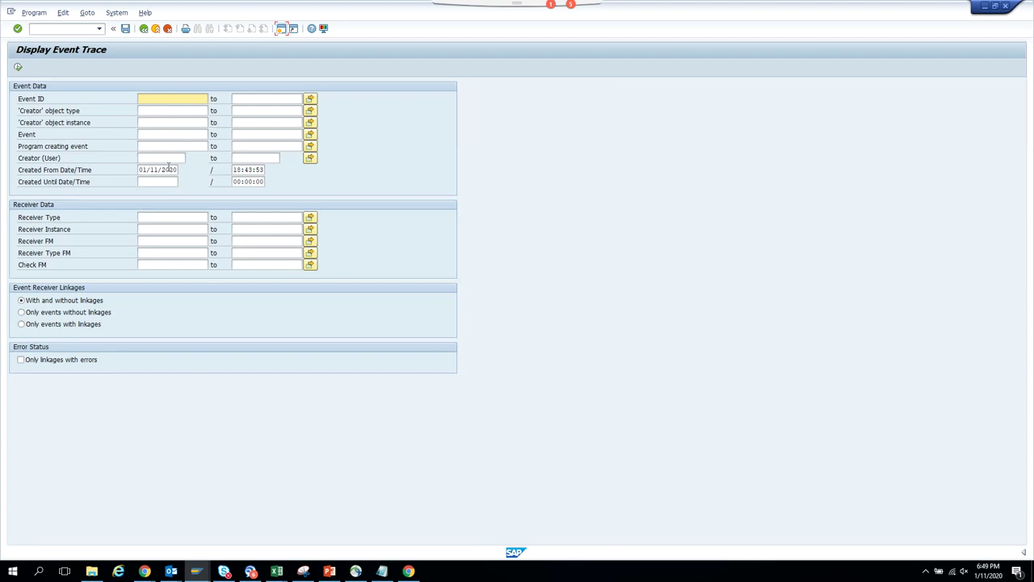
{"action": "left_click", "coordinate": [241, 169]}
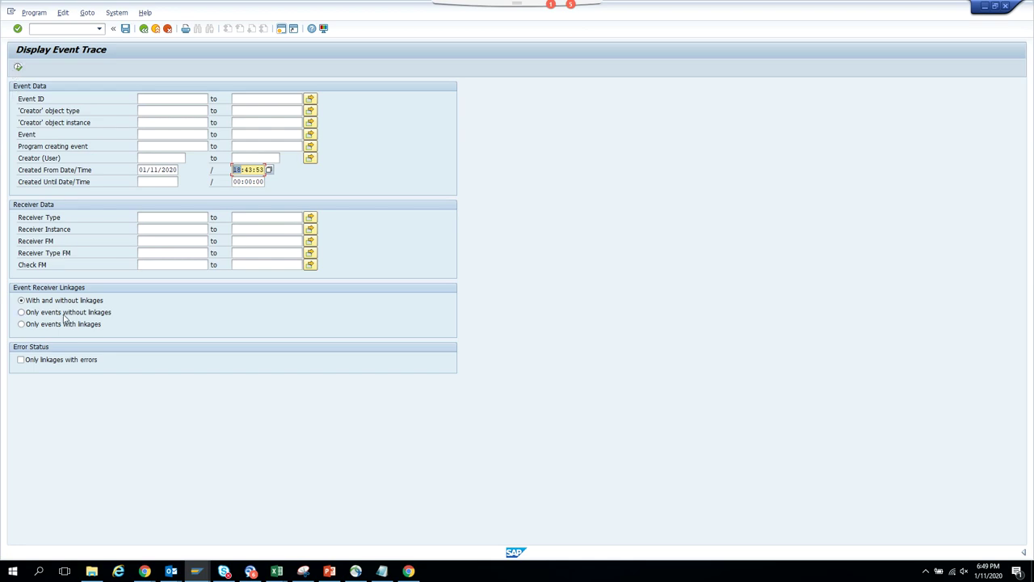
{"action": "left_click", "coordinate": [67, 362]}
{"action": "left_click", "coordinate": [18, 67]}
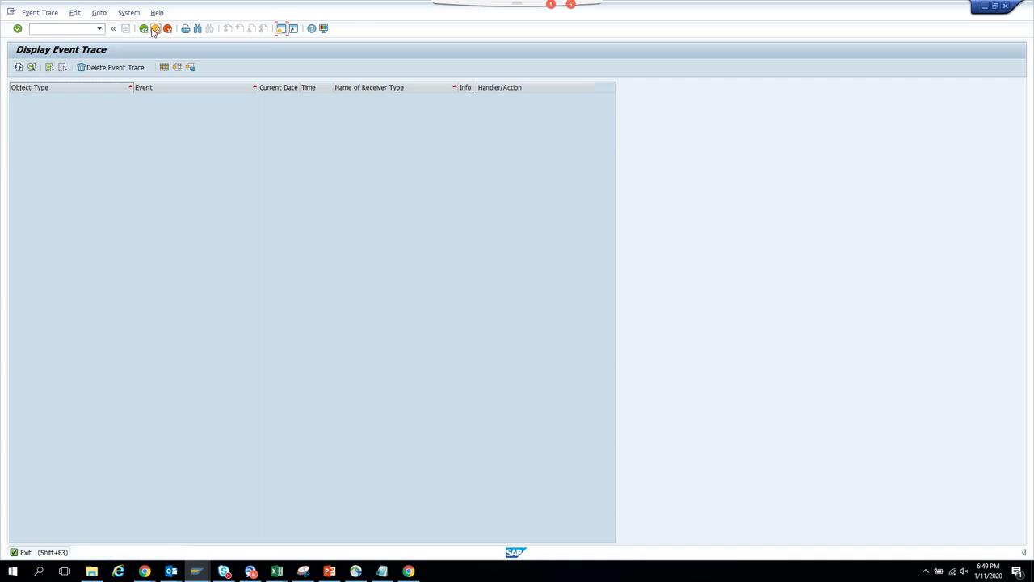
{"action": "left_click", "coordinate": [154, 30]}
{"action": "left_click", "coordinate": [153, 30]}
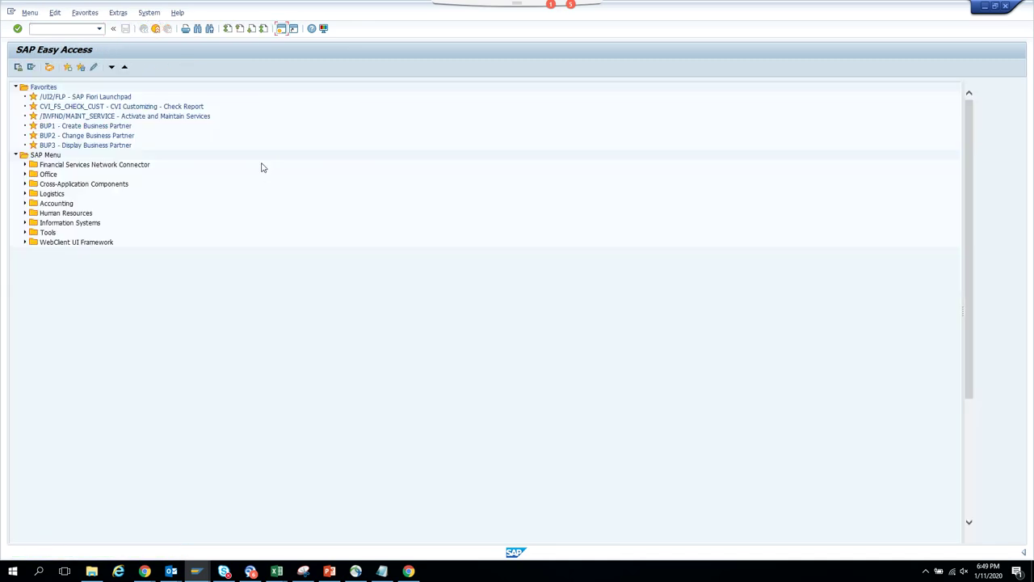
- Switch to the ZST11_BKPF Workflow Builder window
{"action": "key", "text": "alt+Tab"}
{"action": "key", "text": "alt+Tab"}
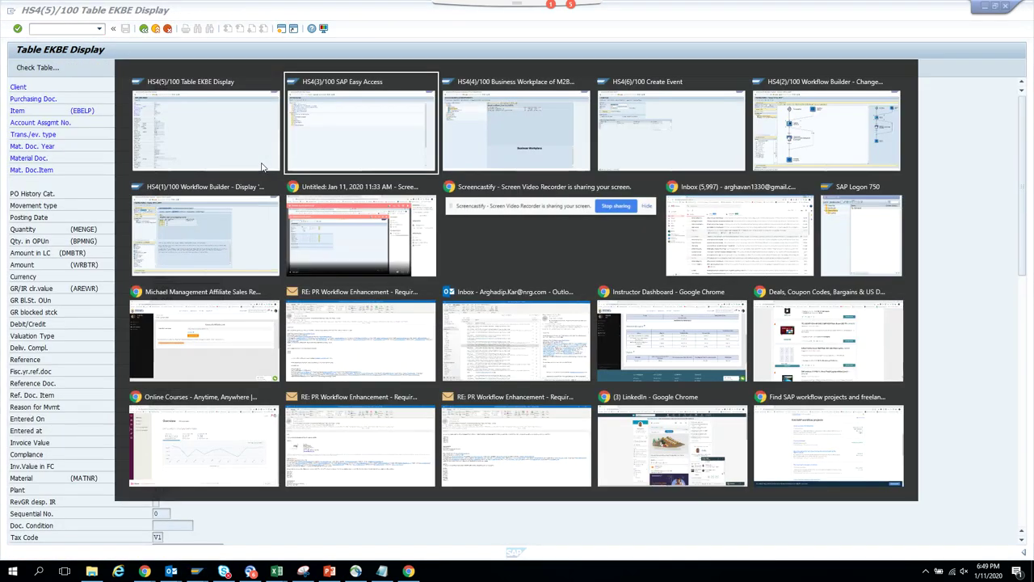
{"action": "left_click", "coordinate": [261, 167]}
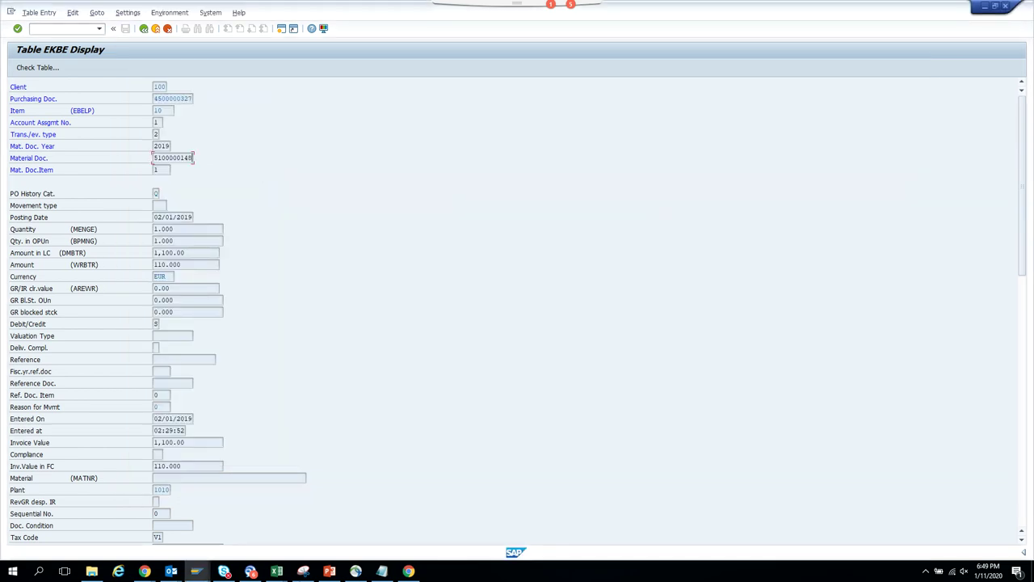
{"action": "mouse_move", "coordinate": [197, 570]}
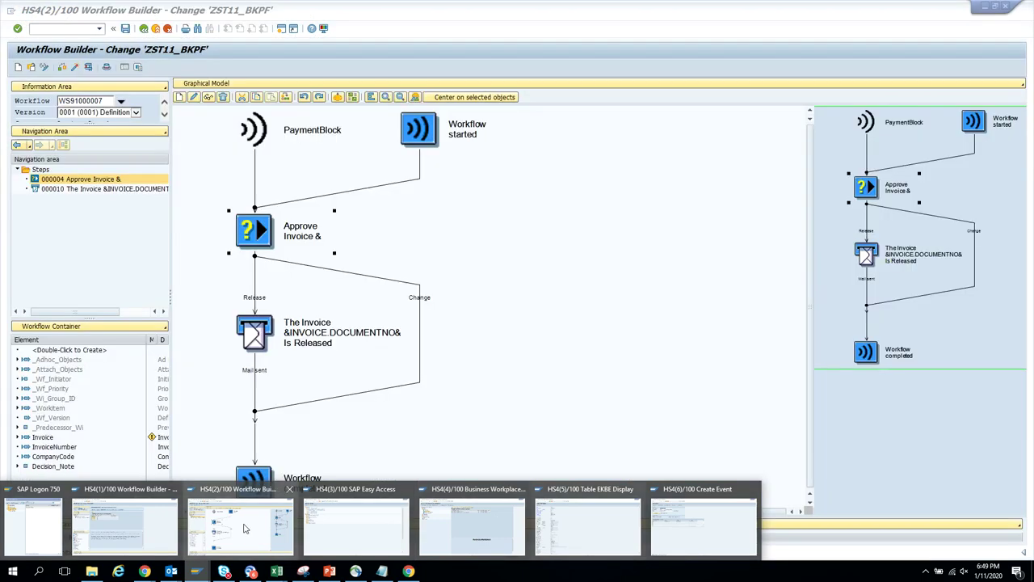
{"action": "left_click", "coordinate": [231, 550]}
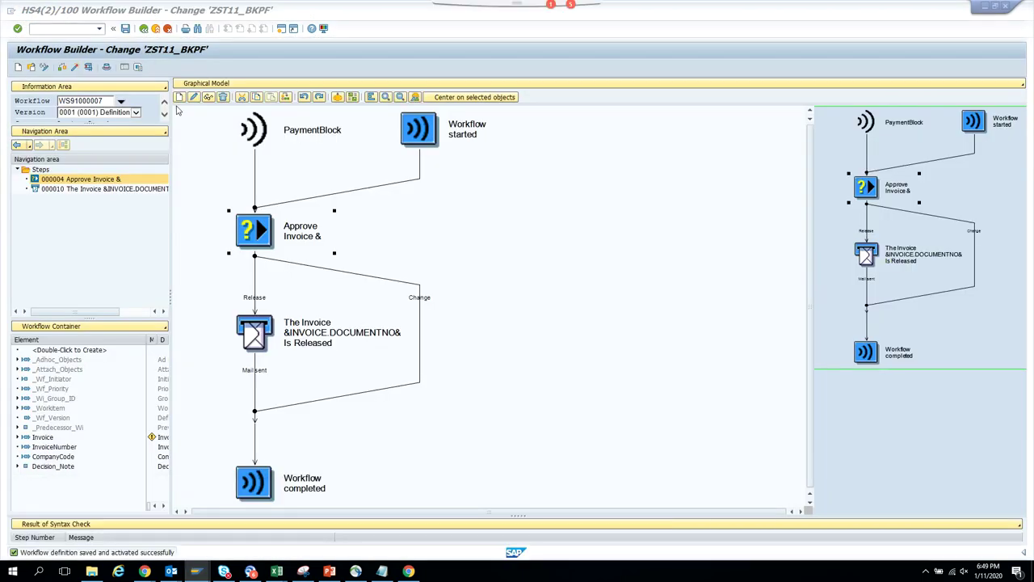
- Switch to the SAP Easy Access window to enter transaction SWU_OBUF
{"action": "key", "text": "alt+Tab"}
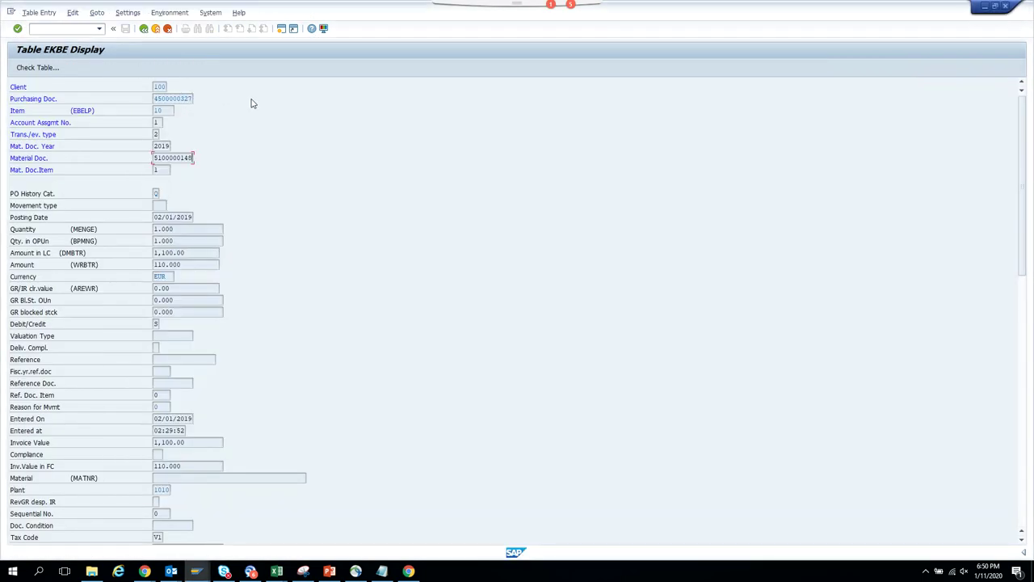
{"action": "key", "text": "alt+Tab"}
{"action": "key", "text": "alt+Tab"}
{"action": "key", "text": "alt+Tab"}
{"action": "key", "text": "alt+Tab"}
{"action": "key", "text": "alt+Tab"}
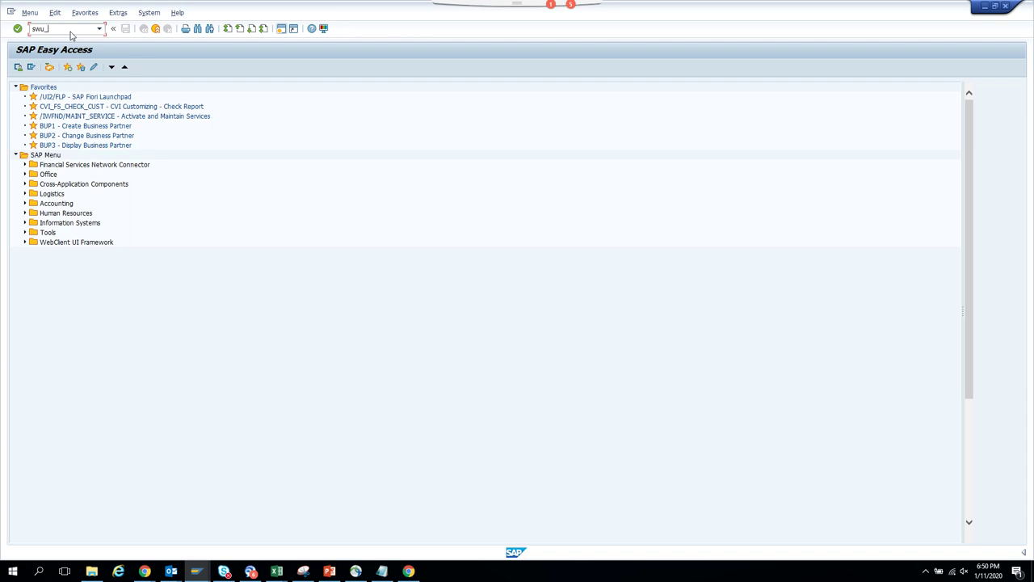
- Synchronize the workflow runtime buffer in SWU_OBUF, then bring Table EKBE Display forward
{"action": "key", "text": "Return"}
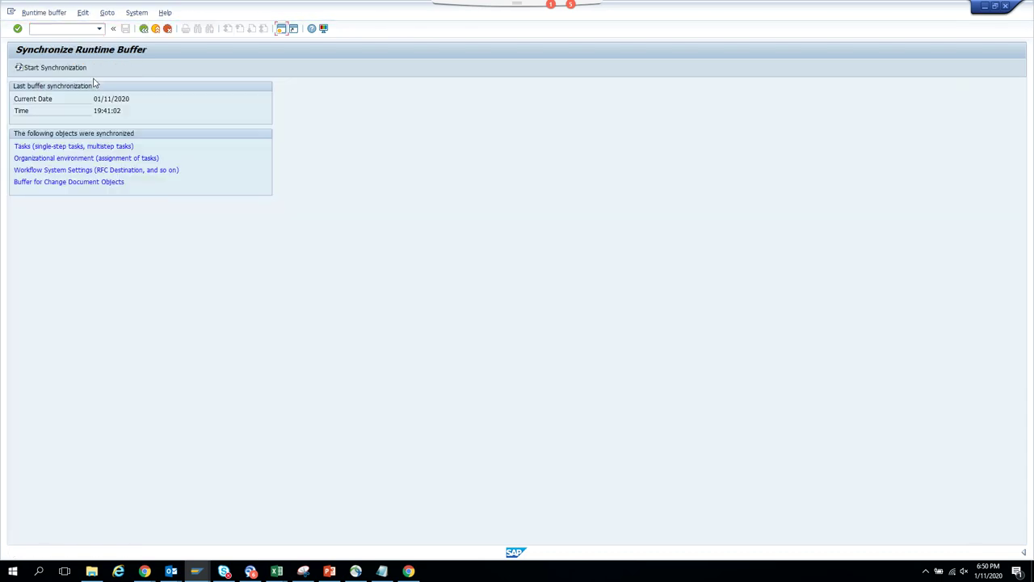
{"action": "left_click", "coordinate": [77, 68]}
{"action": "key", "text": "alt+Tab"}
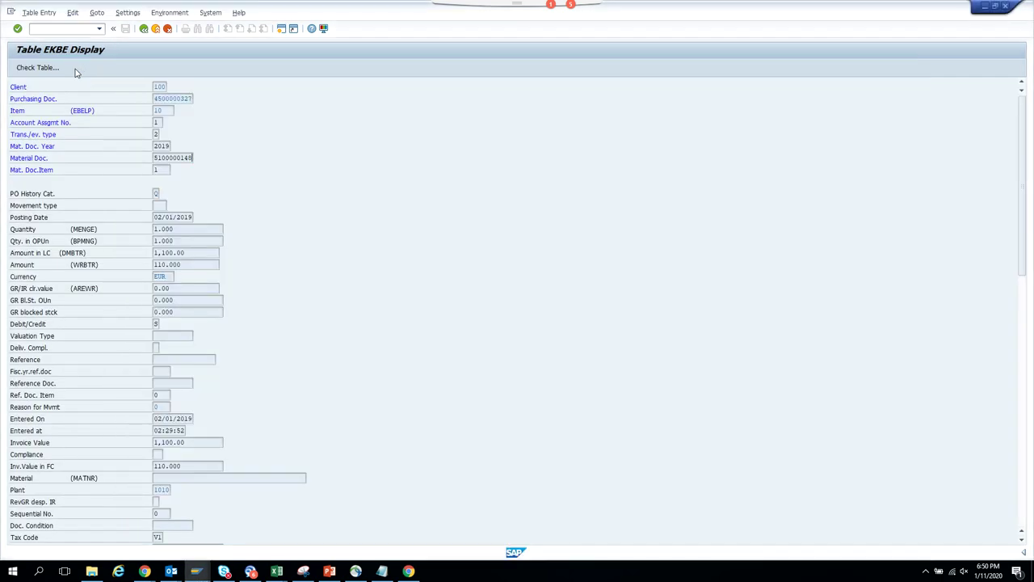
{"action": "key", "text": "alt+Tab"}
{"action": "key", "text": "alt+Tab"}
{"action": "key", "text": "alt+Tab"}
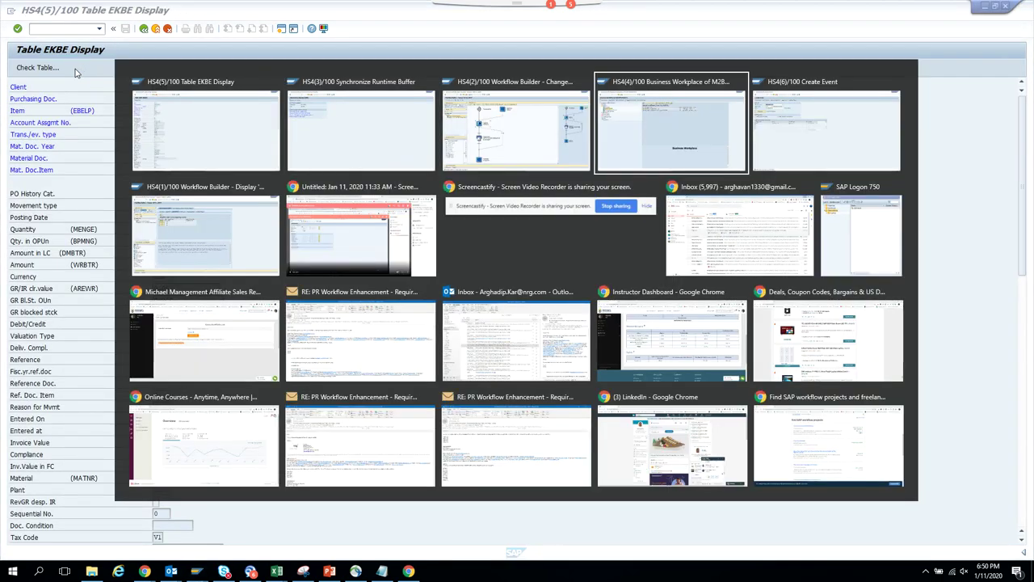
{"action": "key", "text": "alt+Tab"}
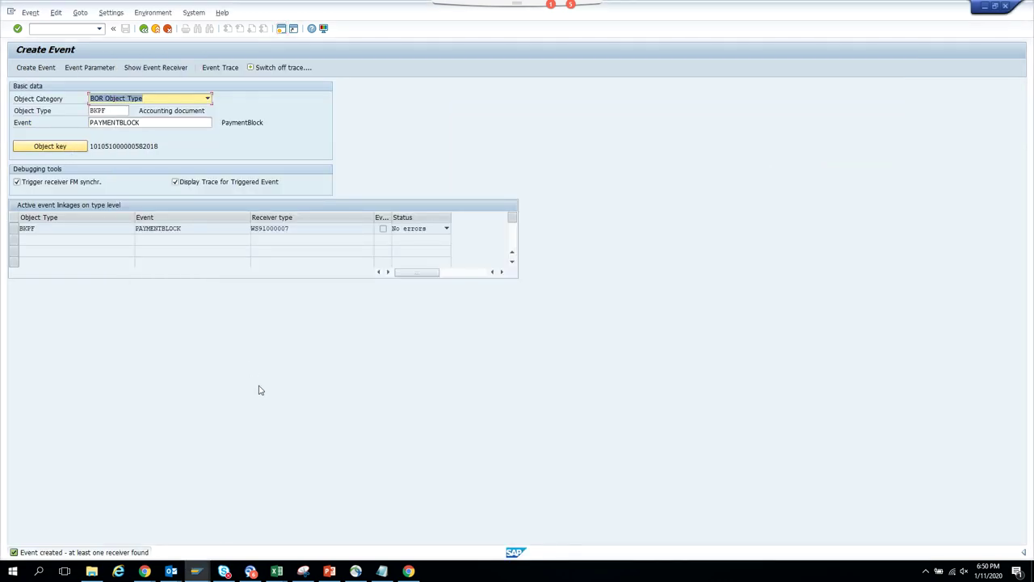
{"action": "mouse_move", "coordinate": [196, 571]}
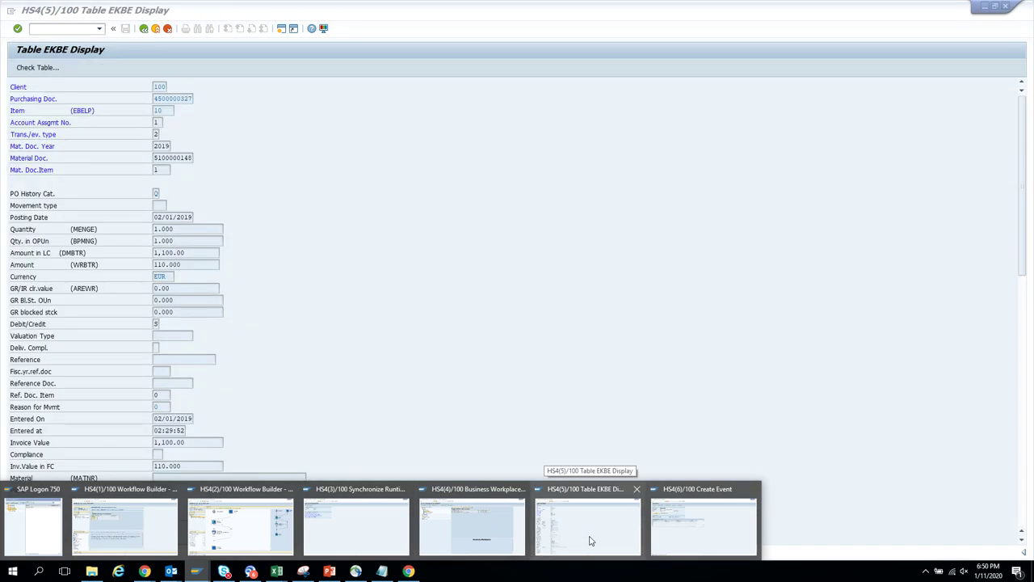
{"action": "left_click", "coordinate": [590, 540]}
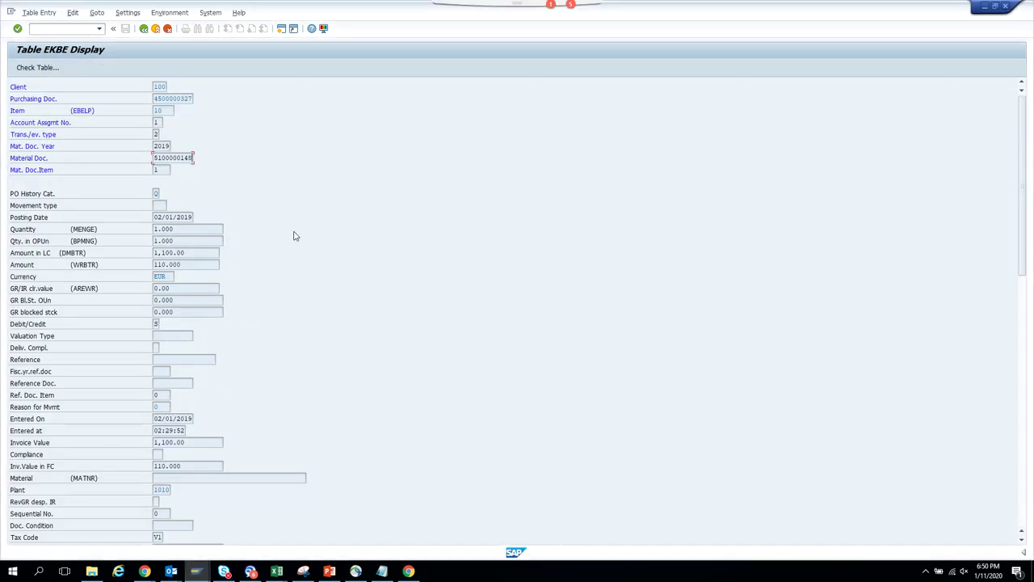
{"action": "left_click", "coordinate": [143, 29]}
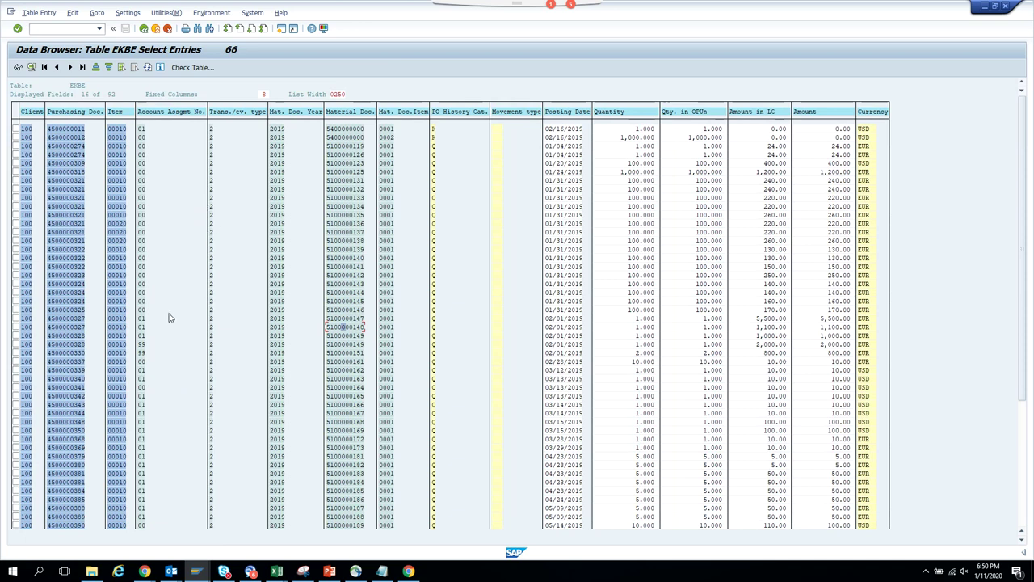
{"action": "double_click", "coordinate": [358, 387]}
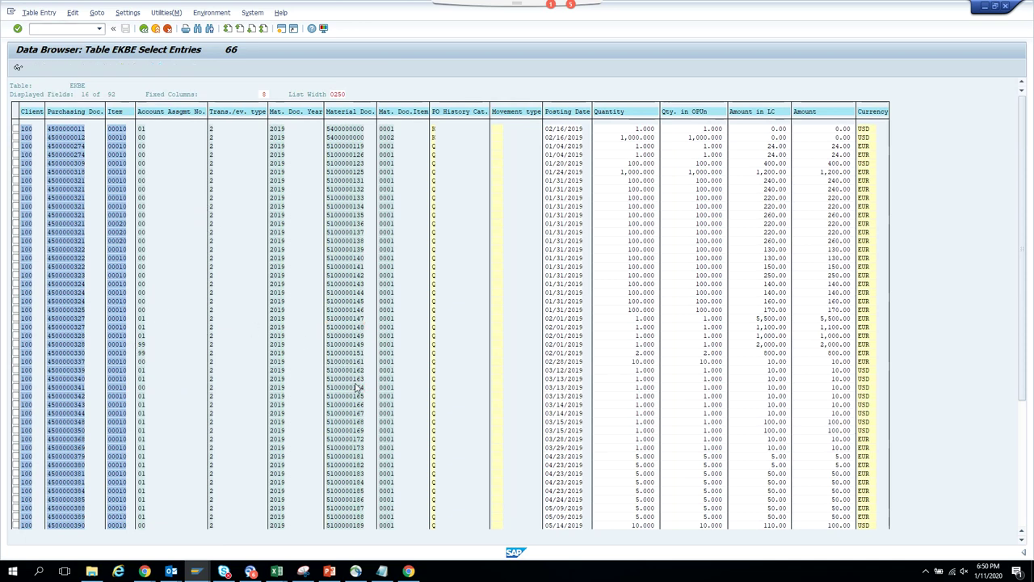
{"action": "double_click", "coordinate": [159, 158]}
{"action": "key", "text": "ctrl+c"}
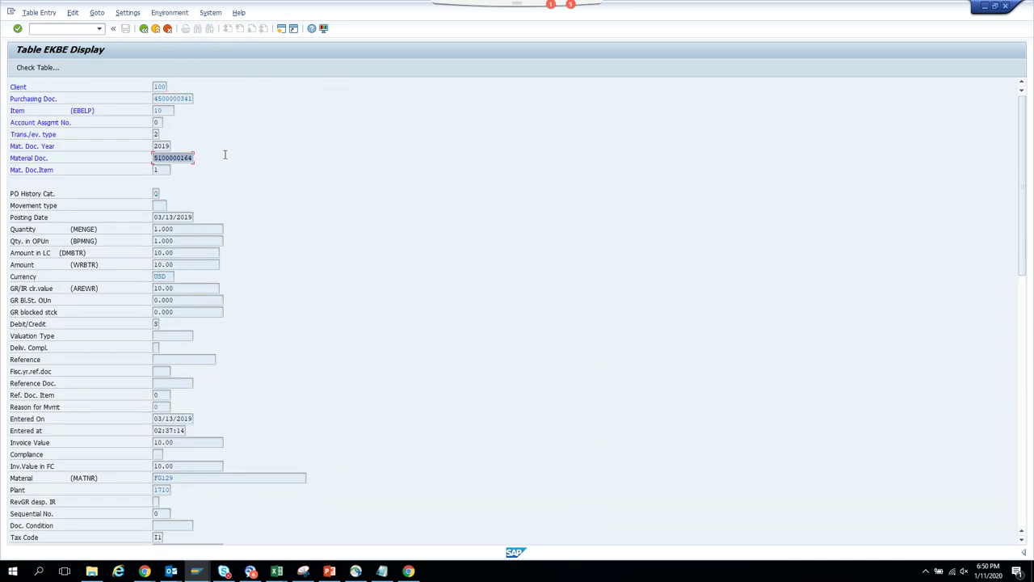
{"action": "key", "text": "Right"}
{"action": "key", "text": "alt+Tab"}
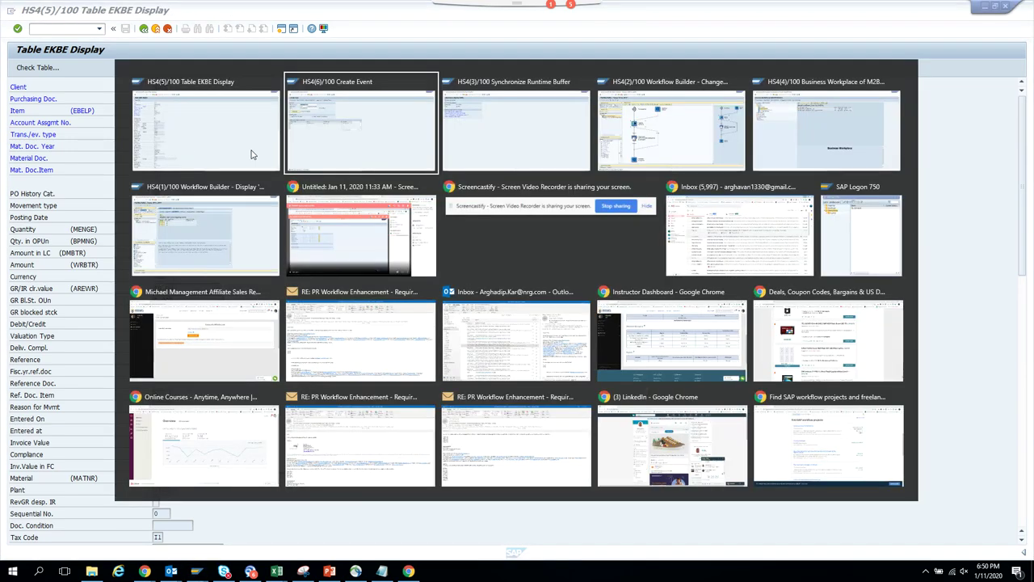
{"action": "key", "text": "alt+Tab"}
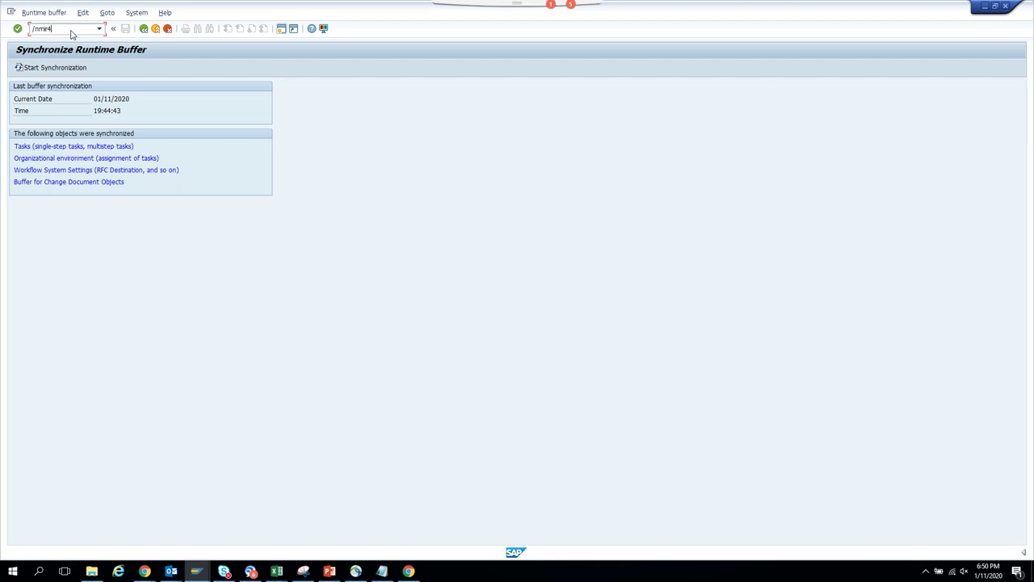
{"action": "key", "text": "Return"}
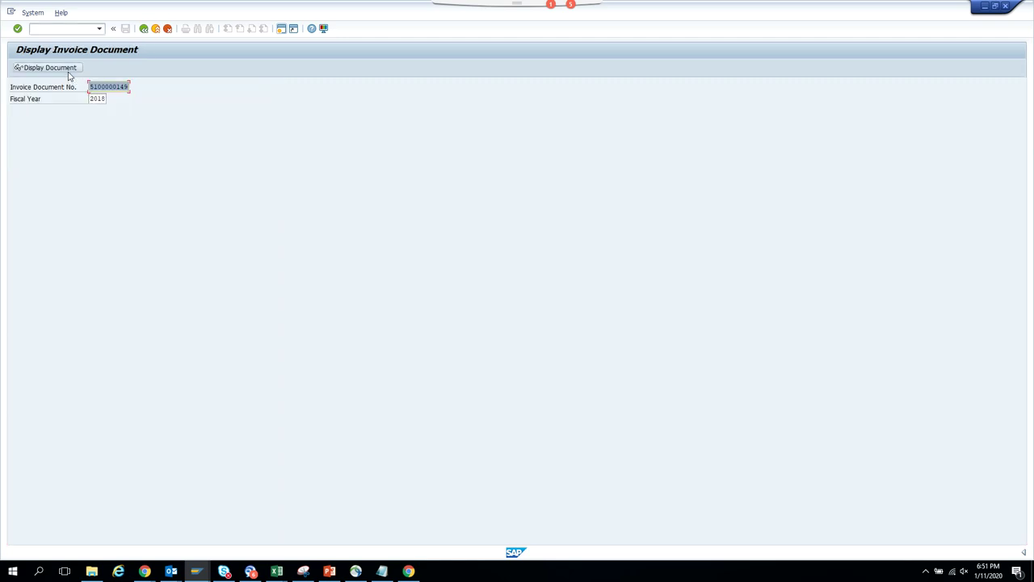
{"action": "key", "text": "ctrl+v"}
{"action": "key", "text": "Return"}
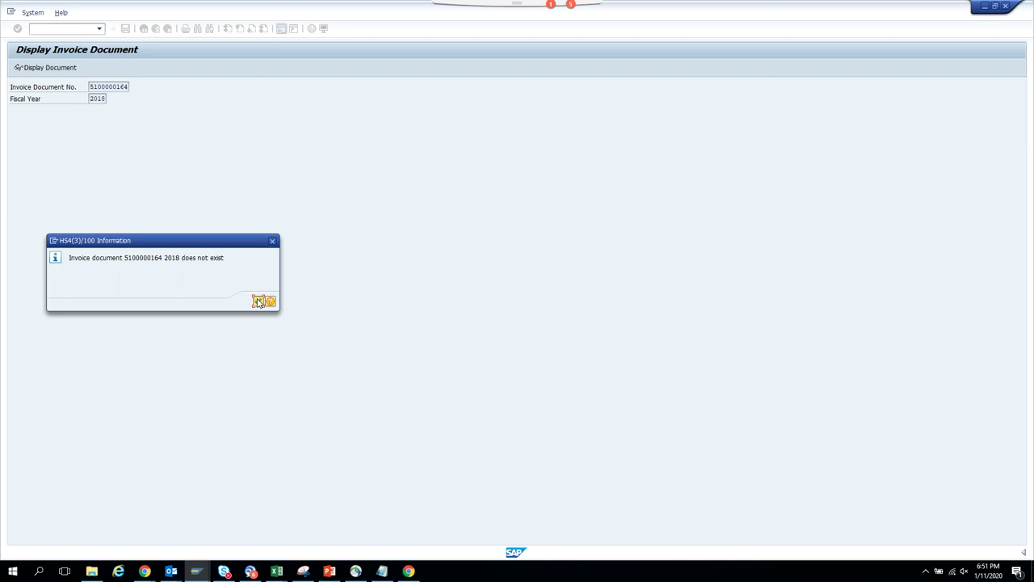
{"action": "left_click", "coordinate": [258, 301]}
{"action": "double_click", "coordinate": [105, 98]}
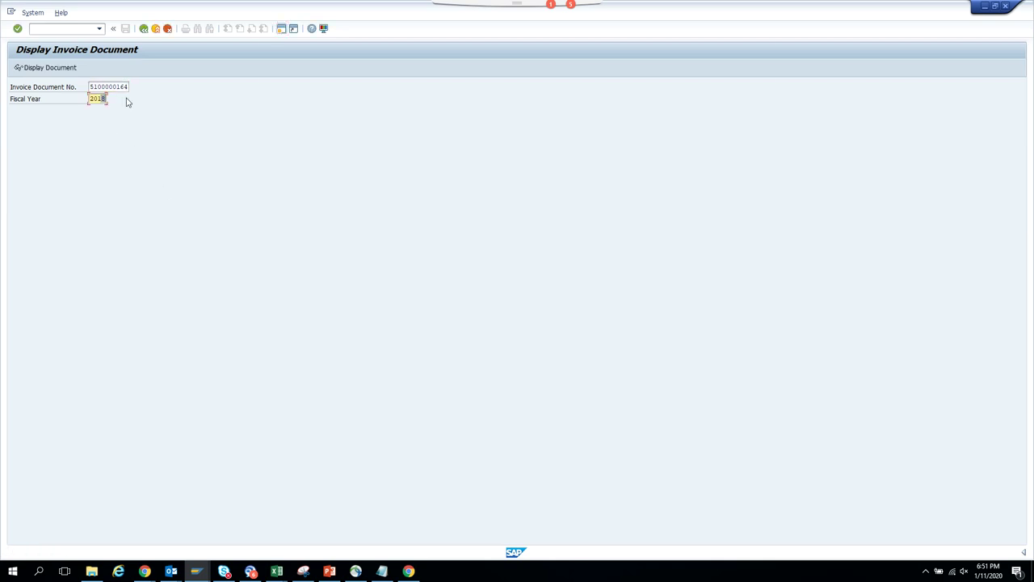
{"action": "type", "text": "2019"}
{"action": "key", "text": "Return"}
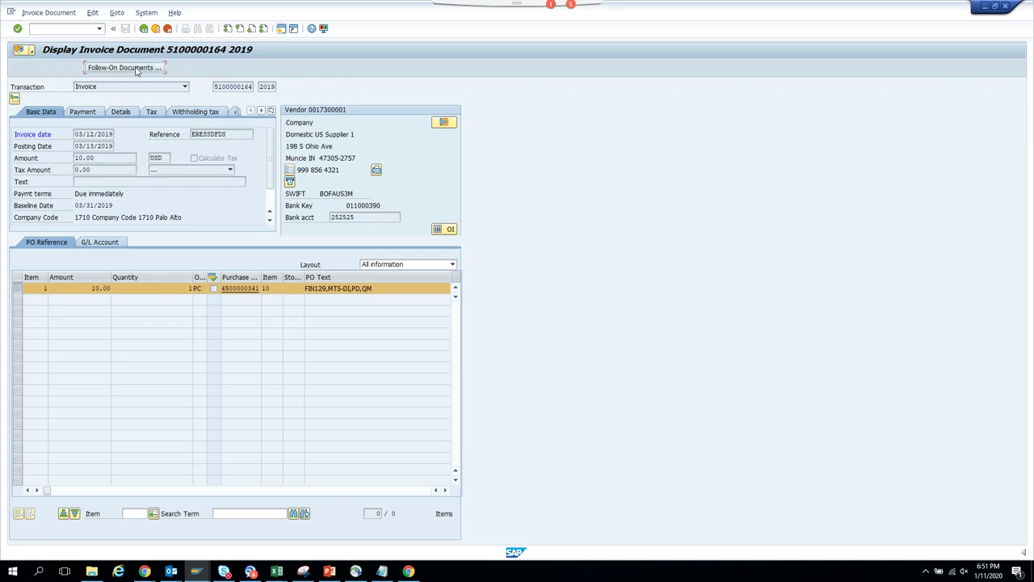
{"action": "left_click", "coordinate": [135, 68]}
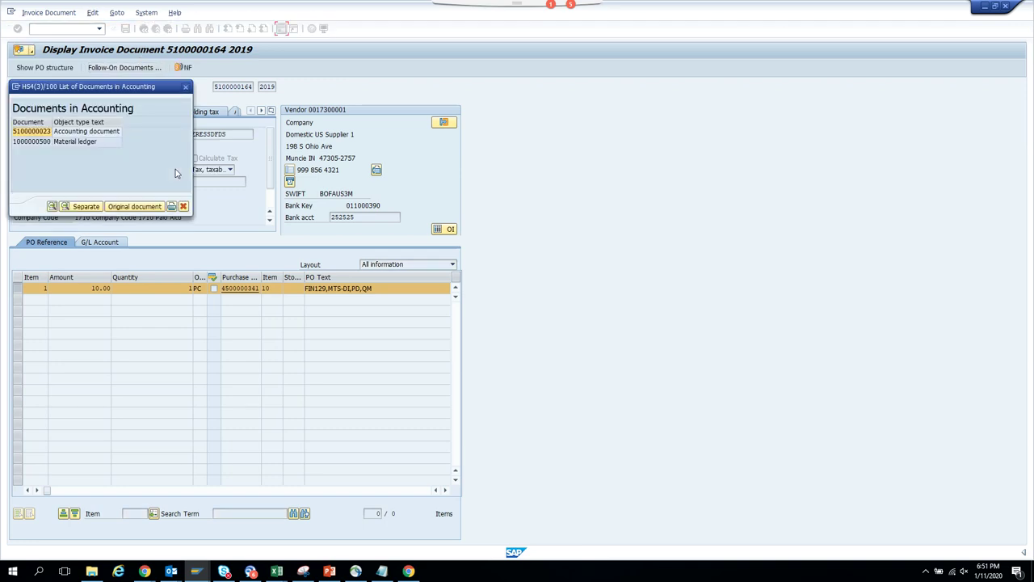
{"action": "double_click", "coordinate": [78, 134]}
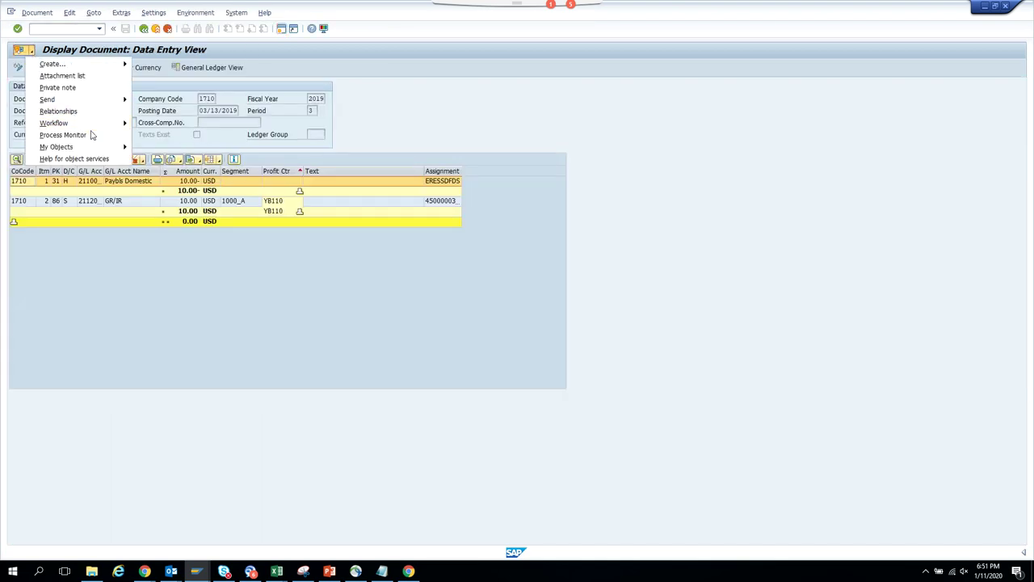
- View archived work items for the accounting document and open the Create Event document key entry
{"action": "mouse_move", "coordinate": [122, 122]}
{"action": "left_click", "coordinate": [175, 134]}
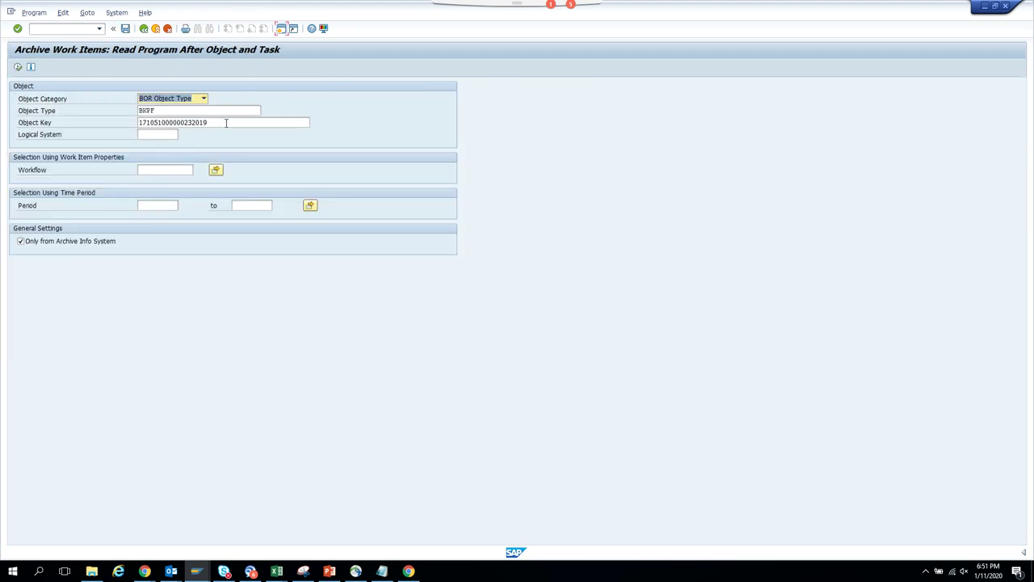
{"action": "left_click_drag", "start_coordinate": [226, 123], "coordinate": [199, 123]}
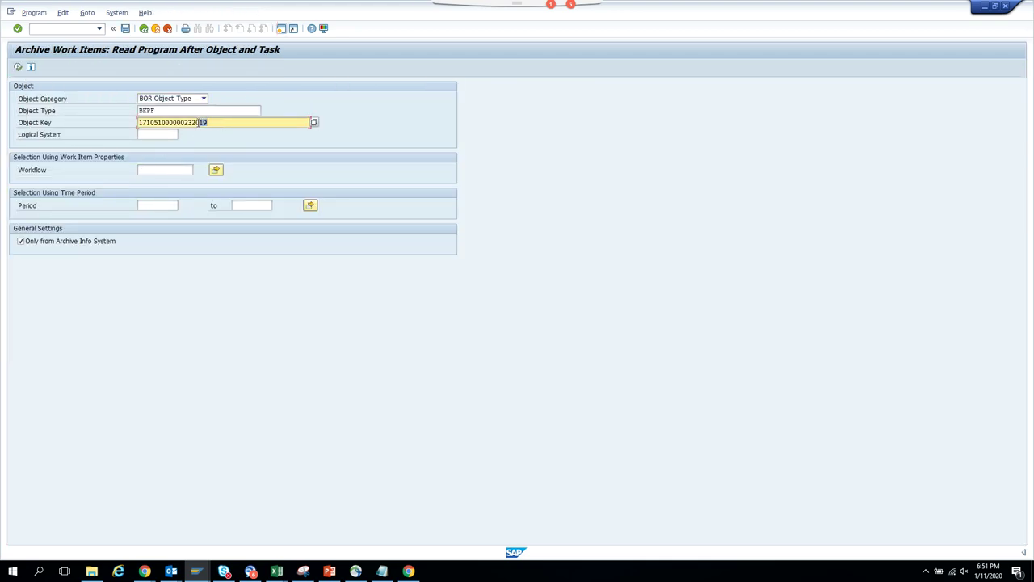
{"action": "key", "text": "alt+Tab"}
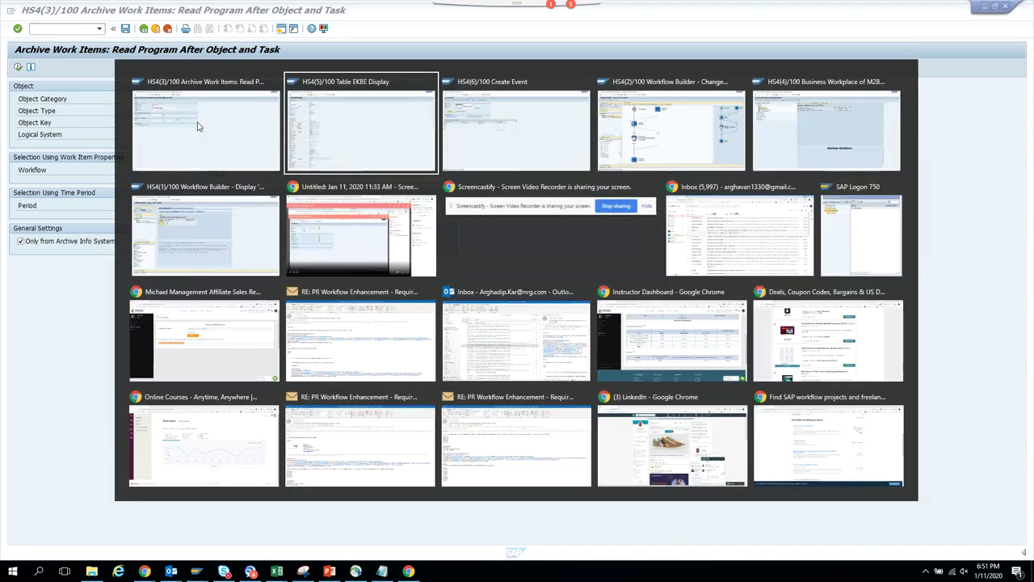
{"action": "key", "text": "alt+Tab"}
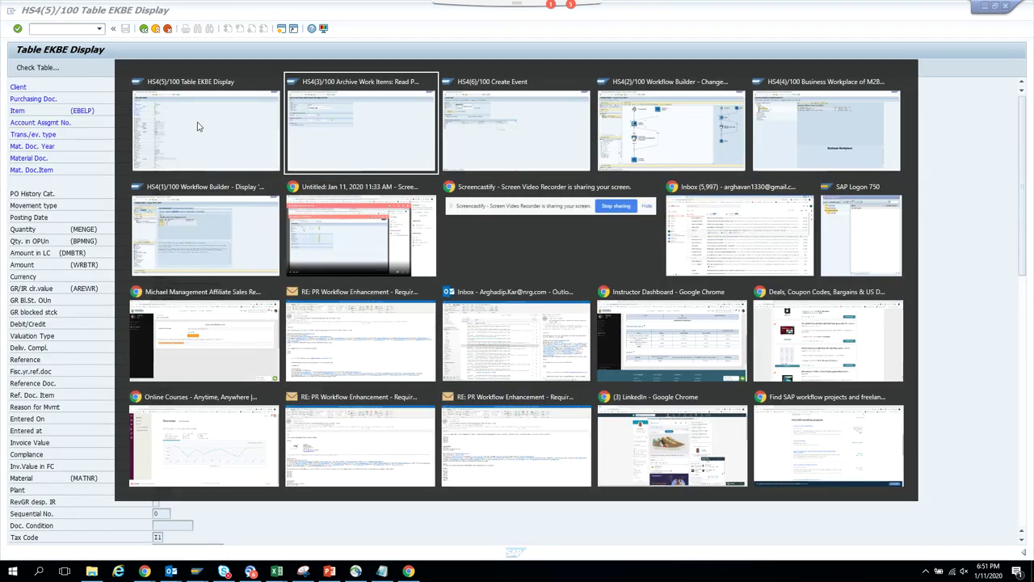
{"action": "key", "text": "alt+Tab"}
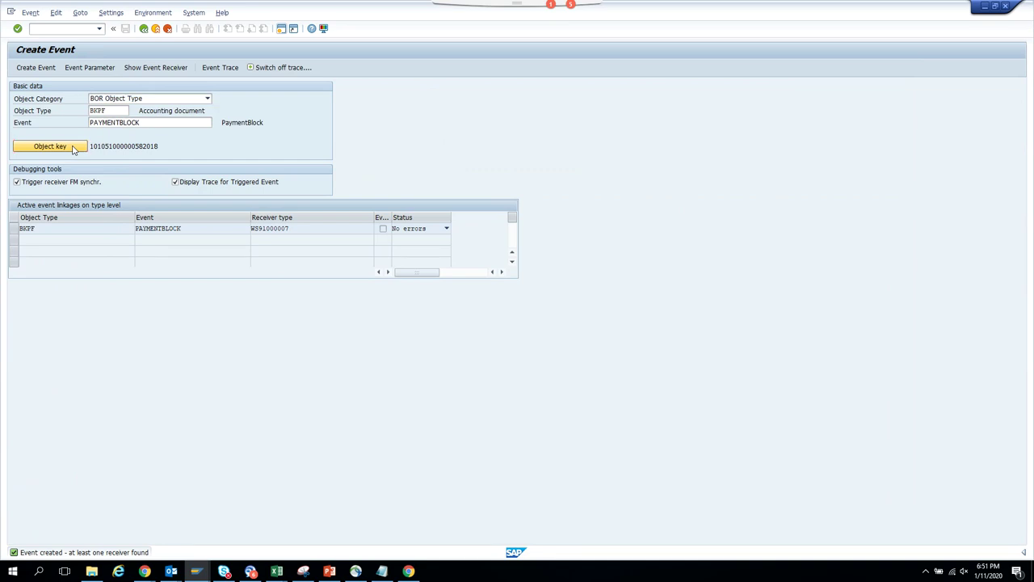
{"action": "left_click", "coordinate": [73, 147]}
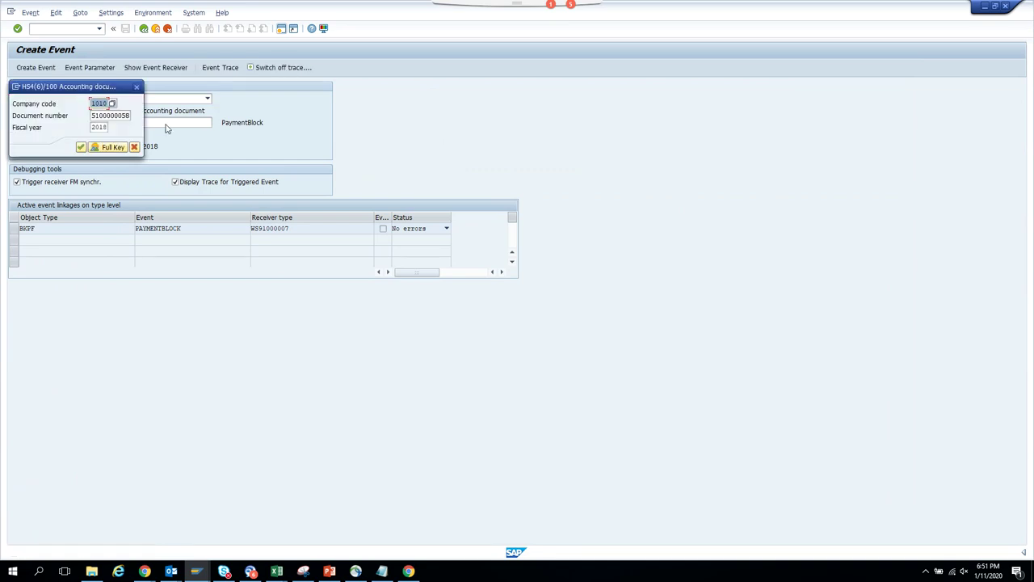
{"action": "key", "text": "Return"}
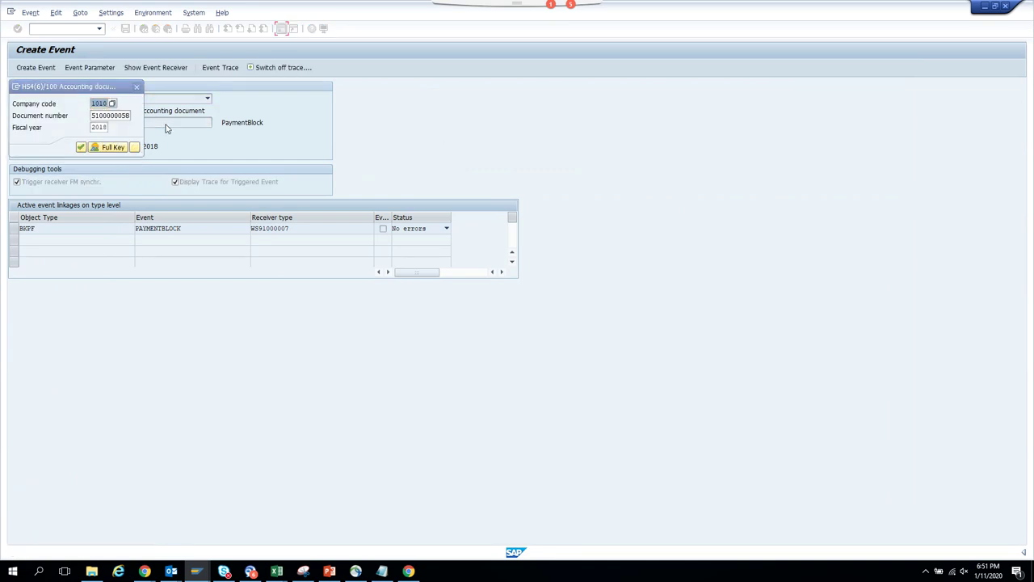
- Enter company code 1710 in the accounting document key
{"action": "key", "text": "alt+Tab"}
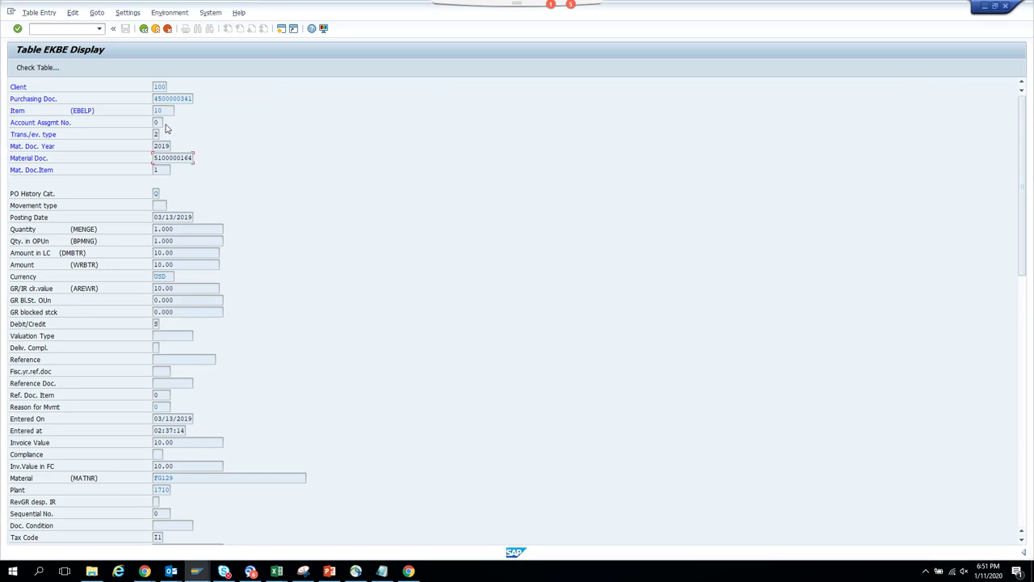
{"action": "key", "text": "alt+Tab"}
{"action": "key", "text": "alt+Tab"}
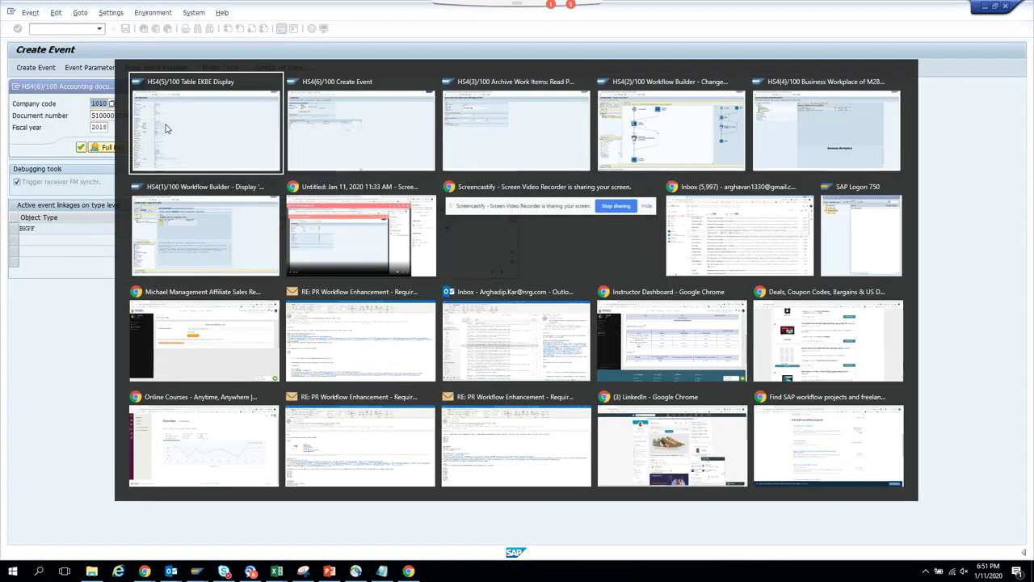
{"action": "key", "text": "alt+Tab"}
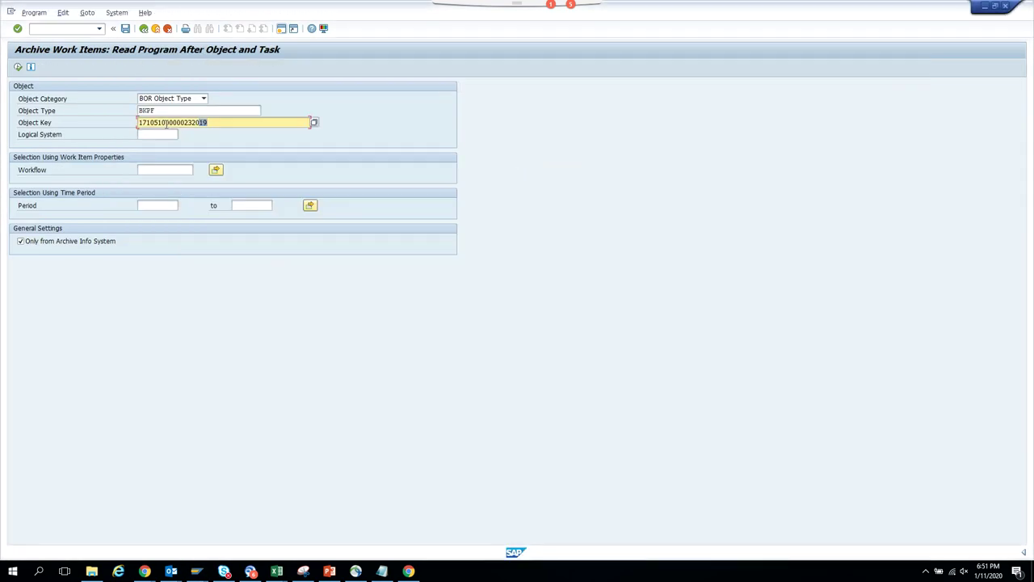
{"action": "key", "text": "alt+Tab"}
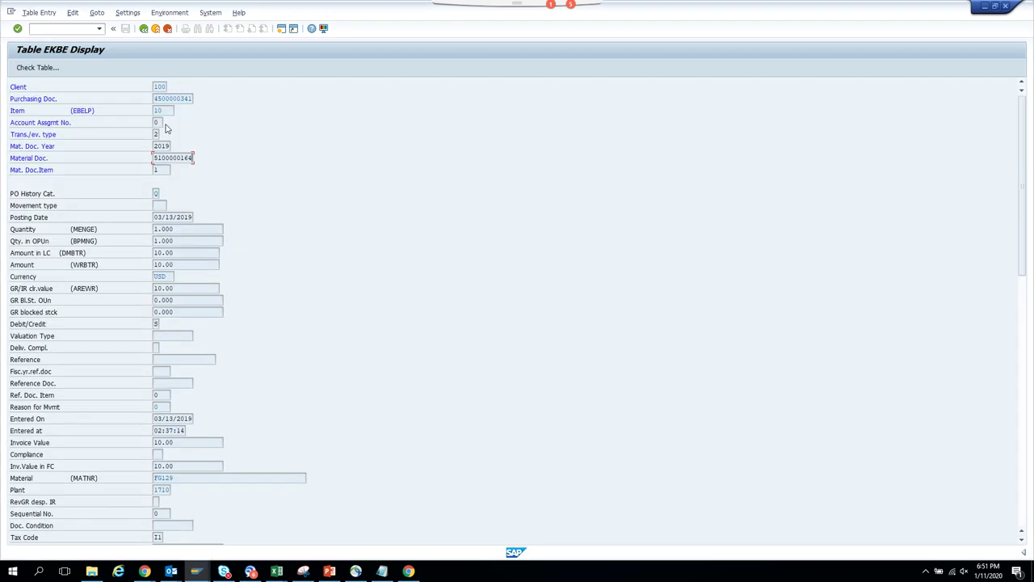
{"action": "key", "text": "alt+Tab"}
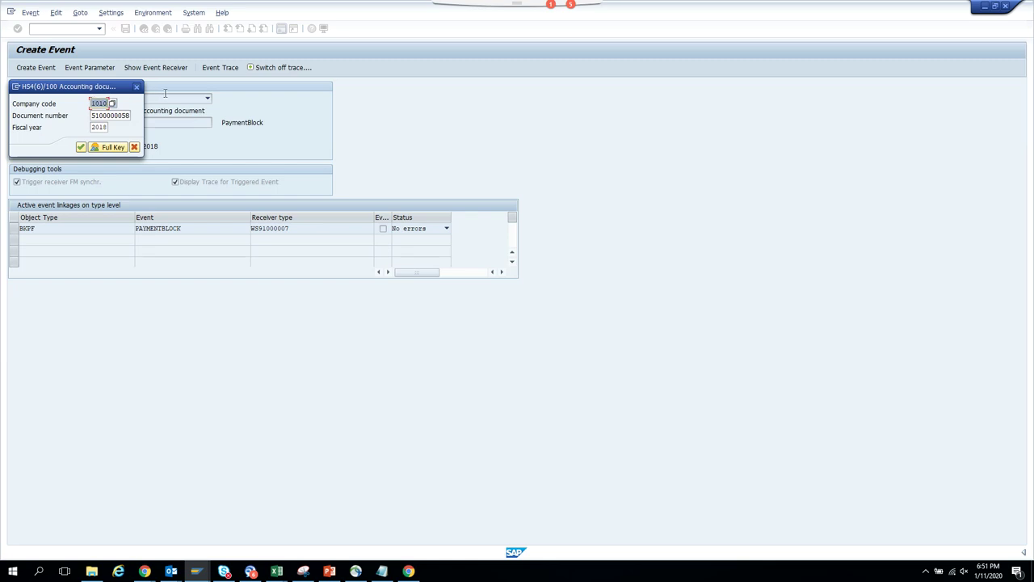
{"action": "type", "text": "171"}
{"action": "key", "text": "Tab"}
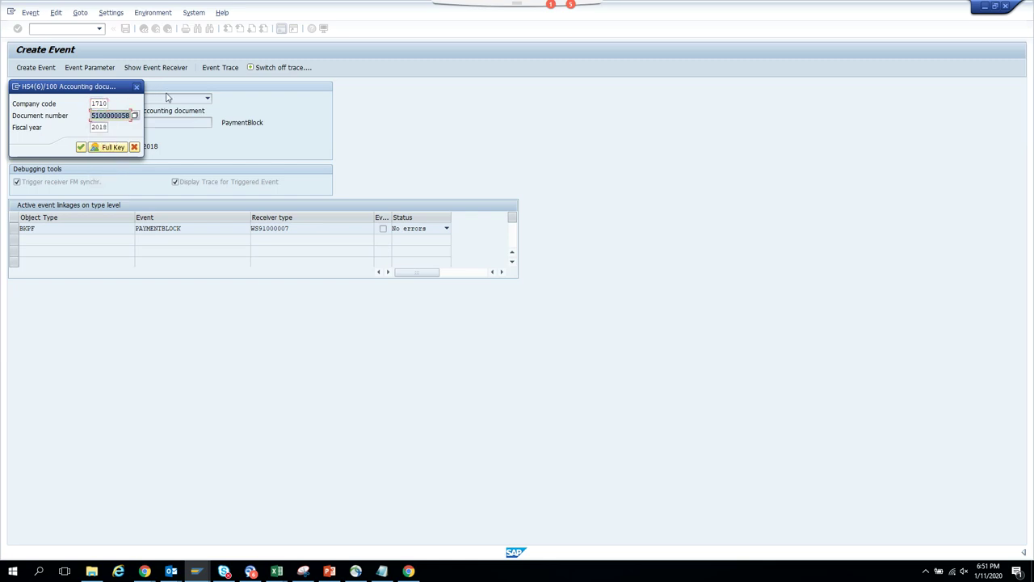
{"action": "key", "text": "alt+Tab"}
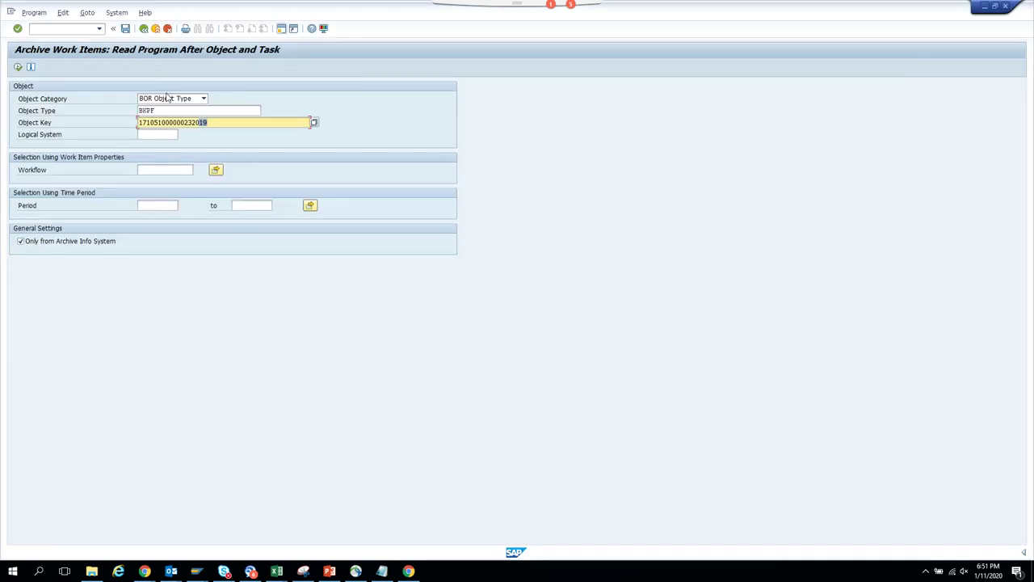
{"action": "left_click", "coordinate": [199, 122]}
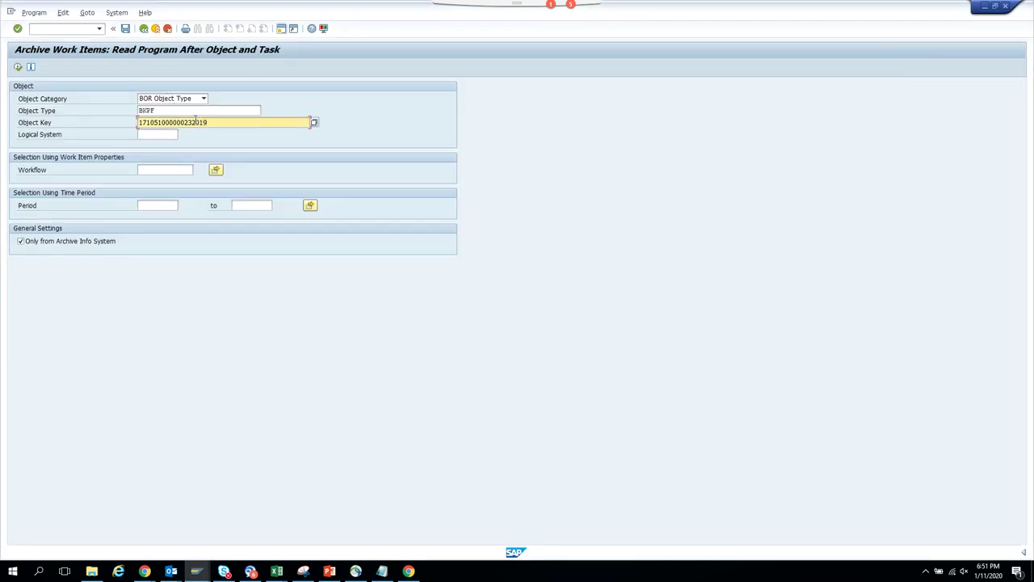
{"action": "left_click_drag", "start_coordinate": [193, 122], "coordinate": [159, 122]}
{"action": "key", "text": "ctrl+c"}
{"action": "key", "text": "alt+Tab"}
{"action": "key", "text": "ctrl+v"}
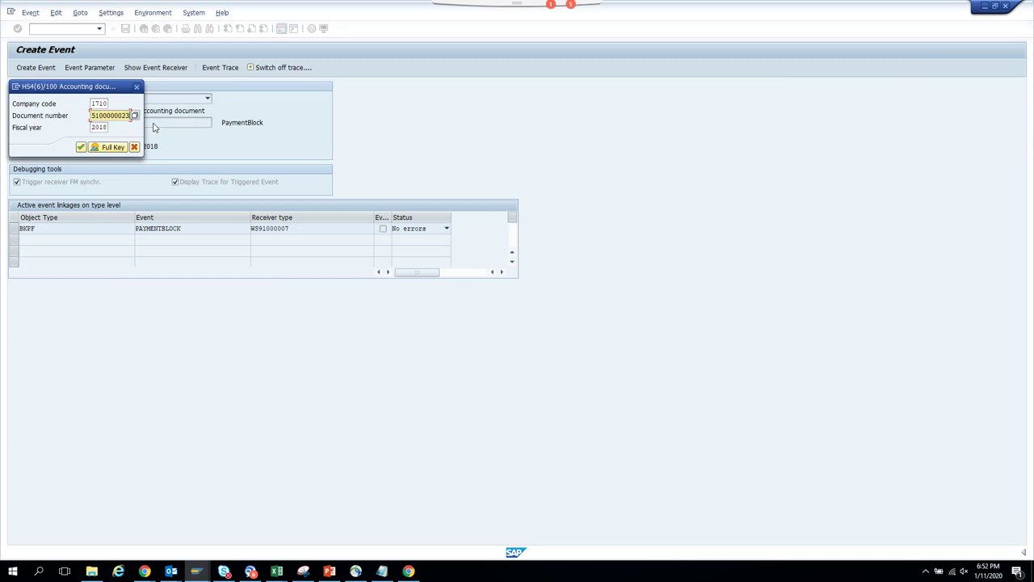
{"action": "key", "text": "Tab"}
{"action": "type", "text": "2019"}
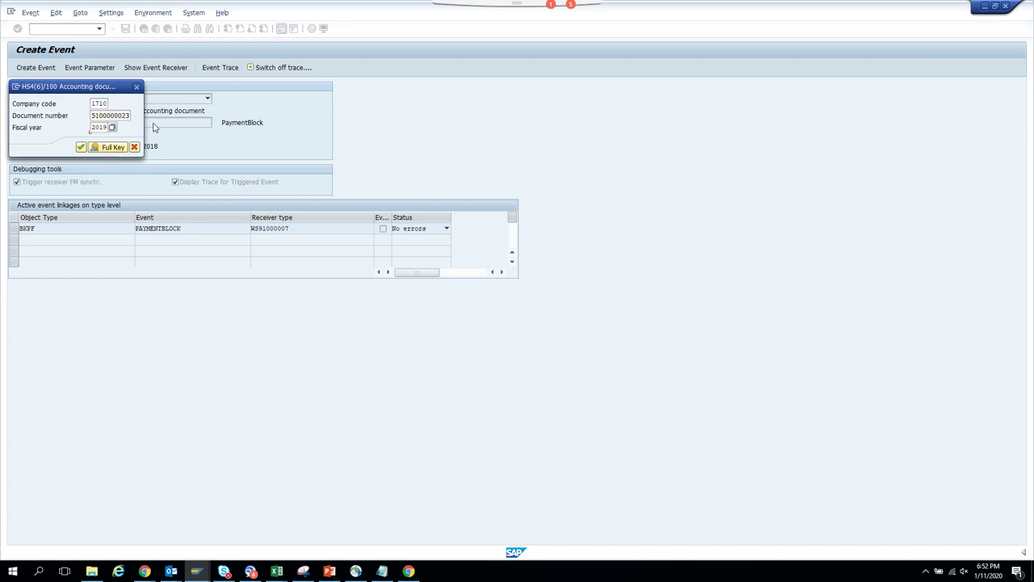
{"action": "key", "text": "Return"}
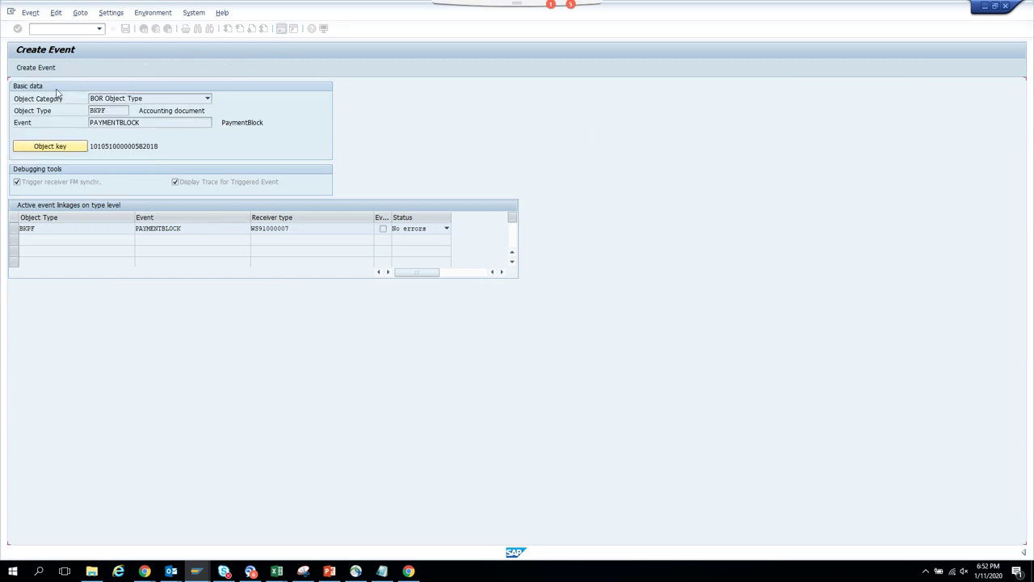
{"action": "left_click", "coordinate": [36, 67]}
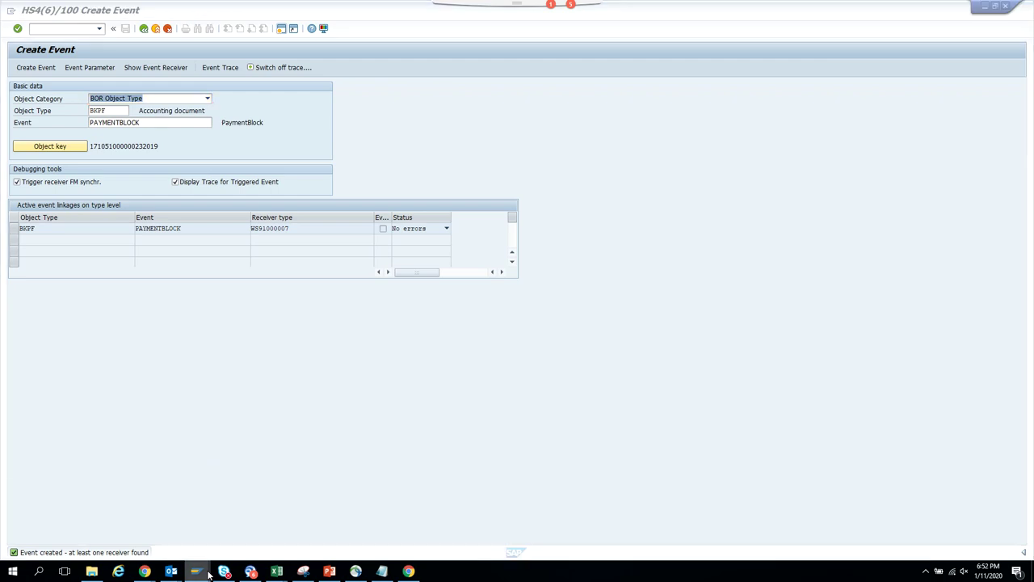
{"action": "mouse_move", "coordinate": [208, 572]}
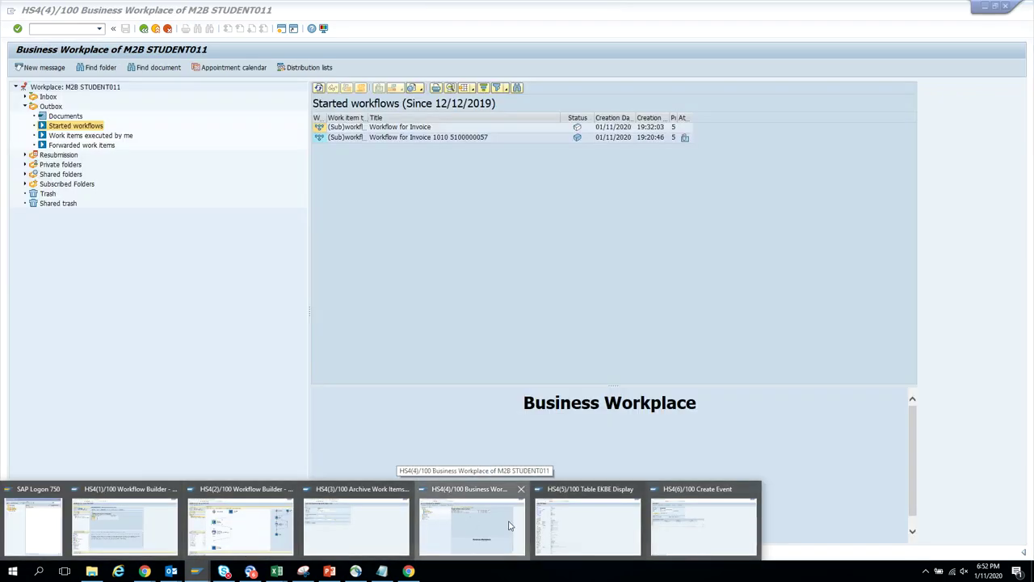
{"action": "left_click", "coordinate": [508, 526]}
{"action": "left_click", "coordinate": [320, 88]}
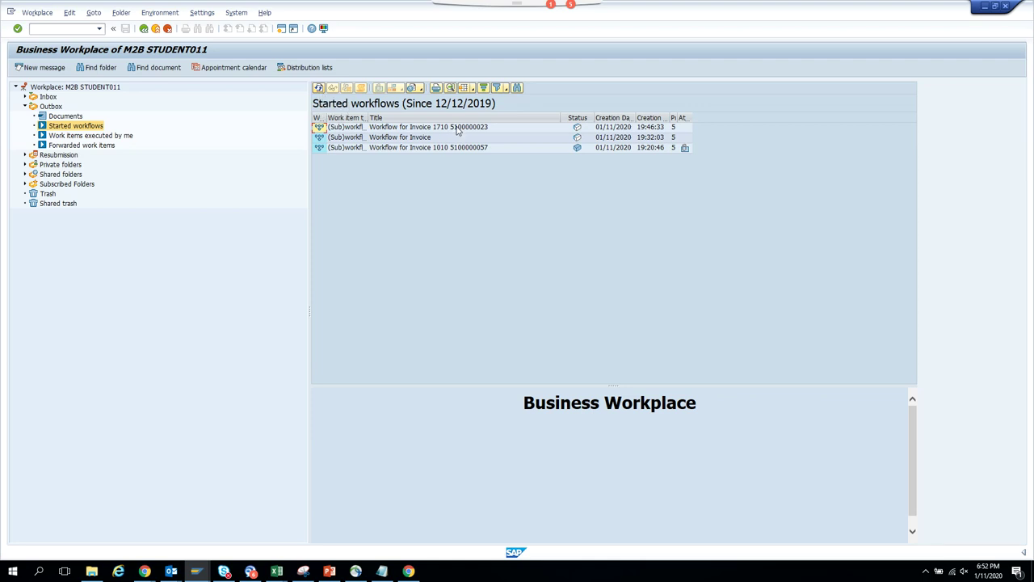
{"action": "double_click", "coordinate": [457, 129]}
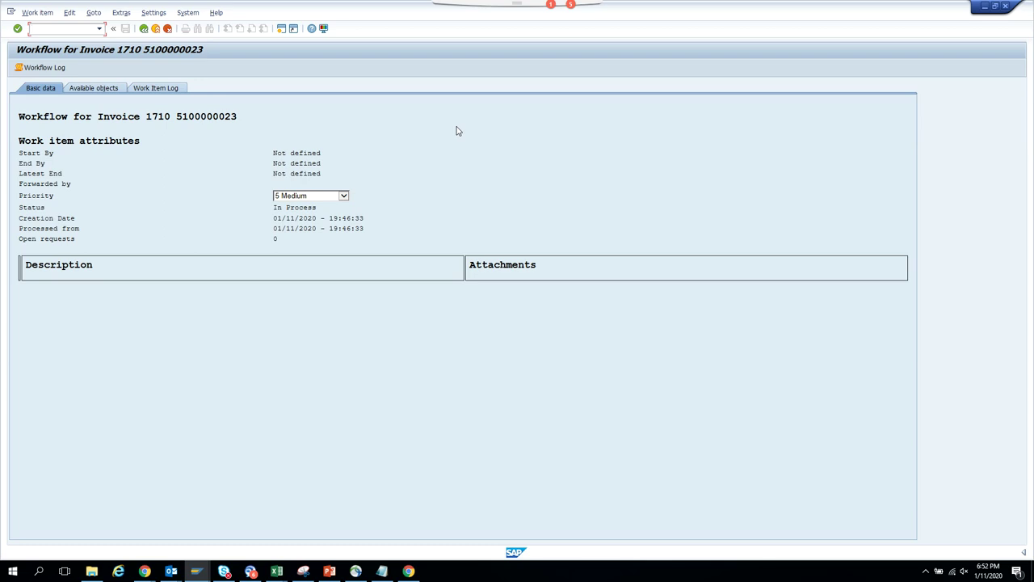
{"action": "left_click", "coordinate": [44, 69]}
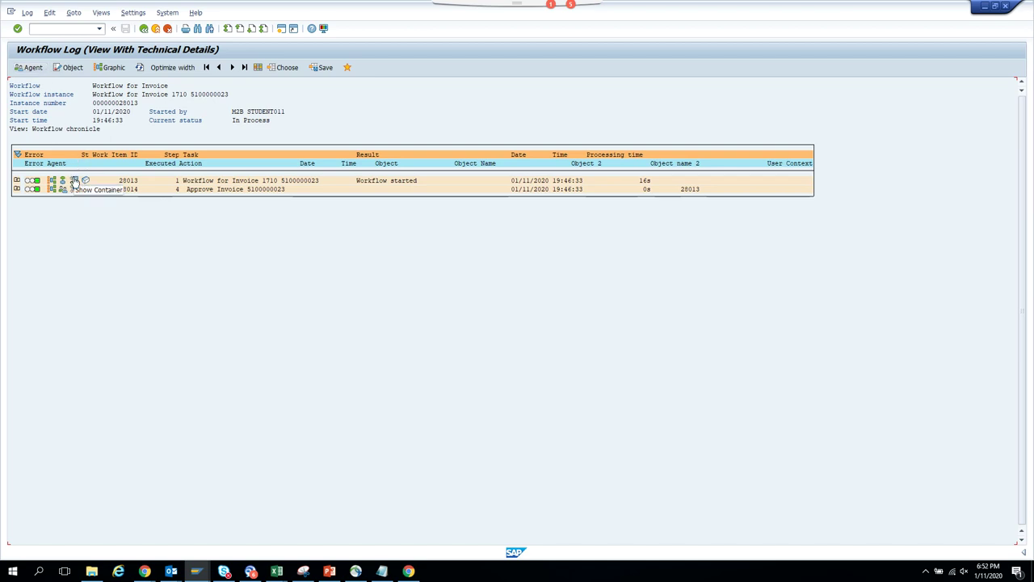
{"action": "left_click", "coordinate": [144, 29]}
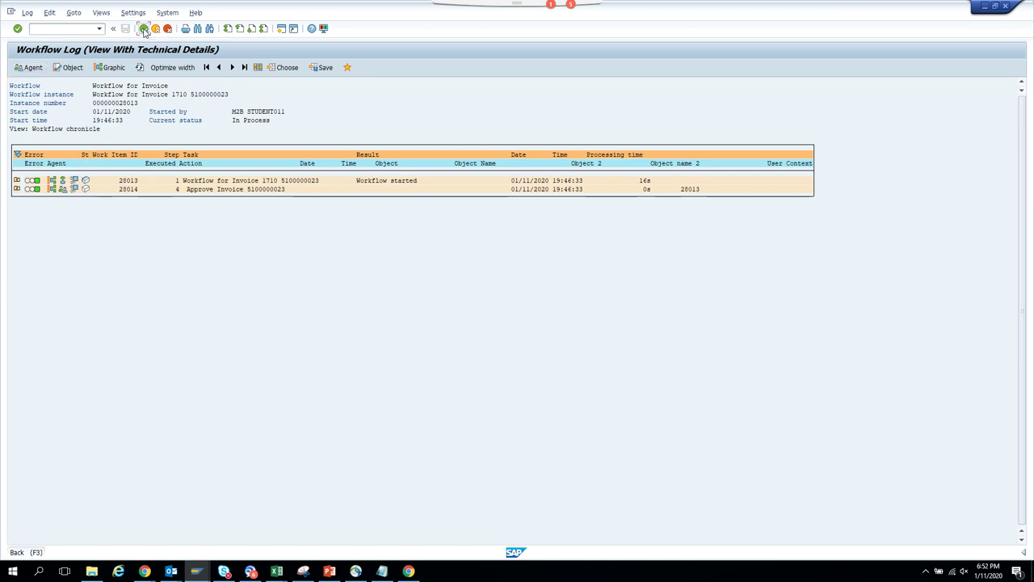
{"action": "left_click", "coordinate": [144, 29]}
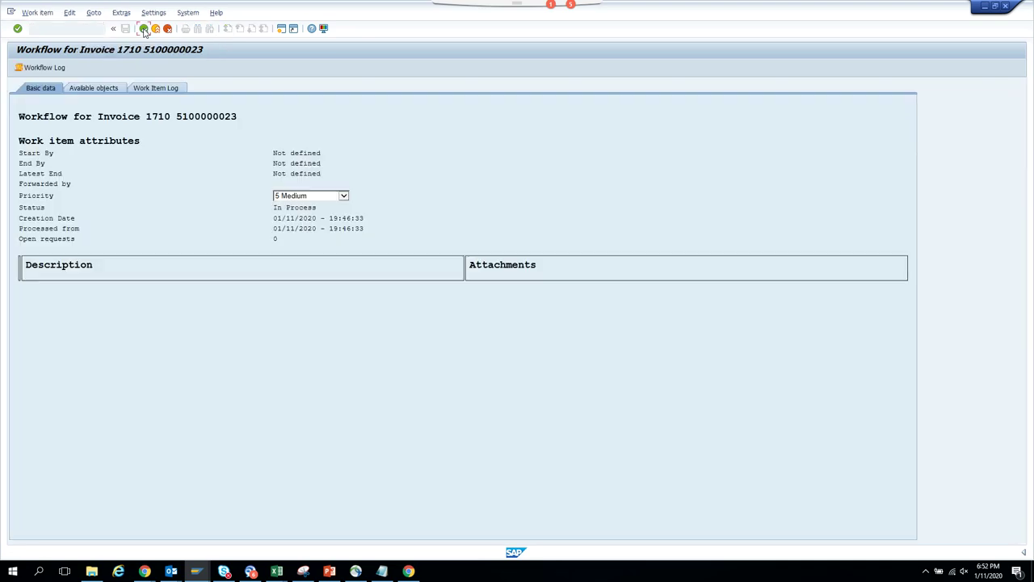
{"action": "left_click", "coordinate": [144, 29]}
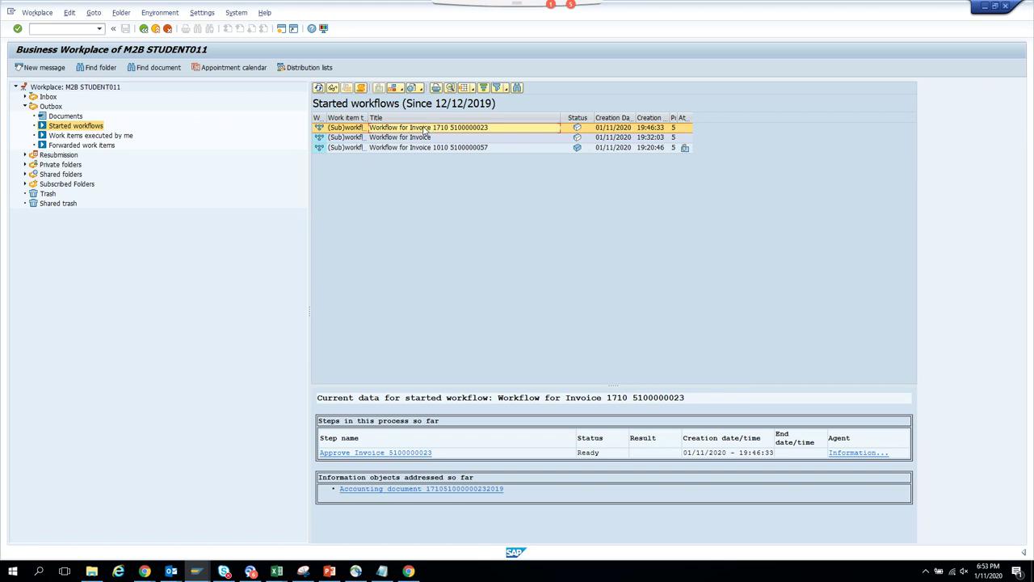
{"action": "left_click", "coordinate": [360, 88]}
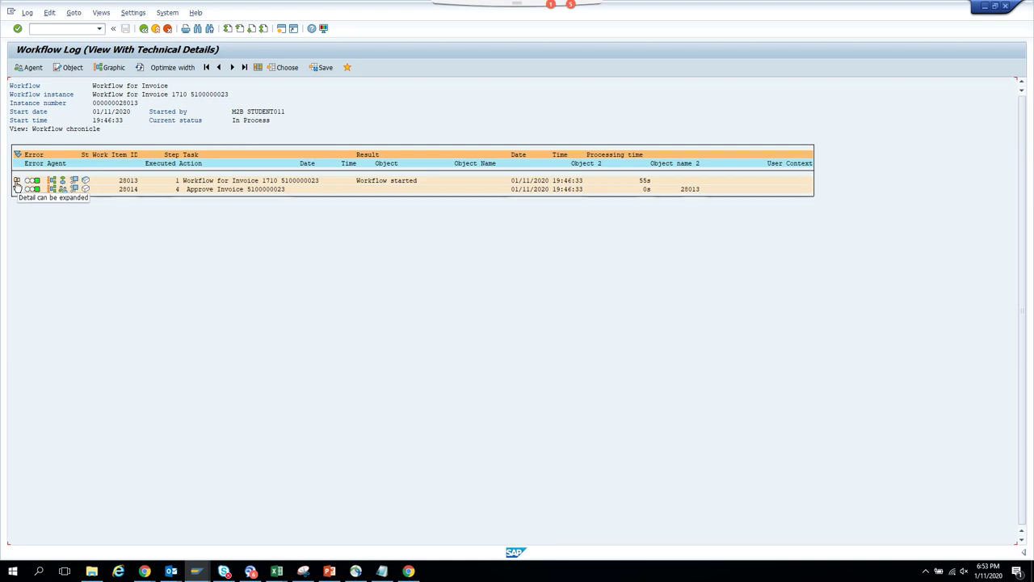
{"action": "left_click", "coordinate": [16, 181]}
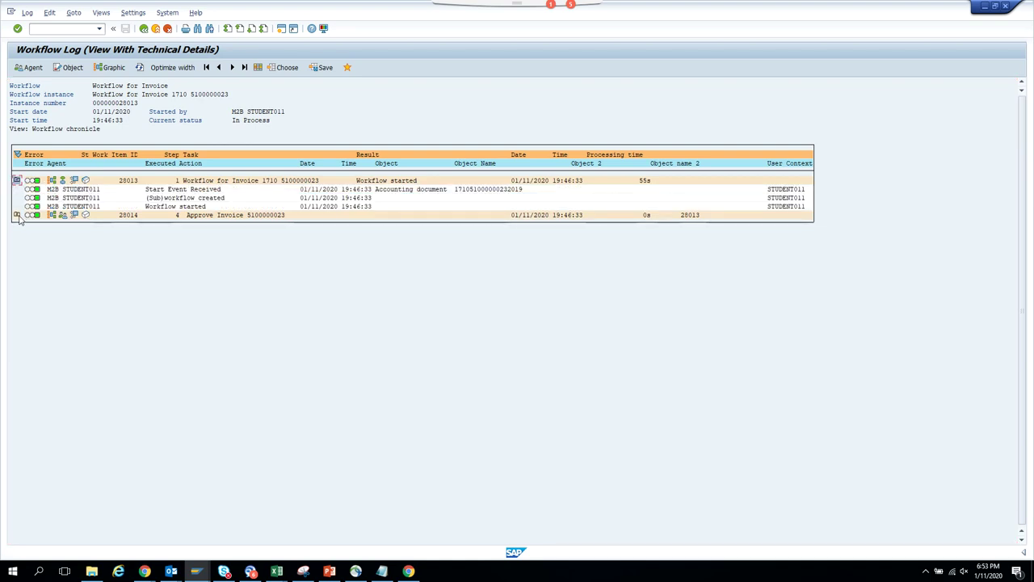
{"action": "left_click", "coordinate": [17, 215]}
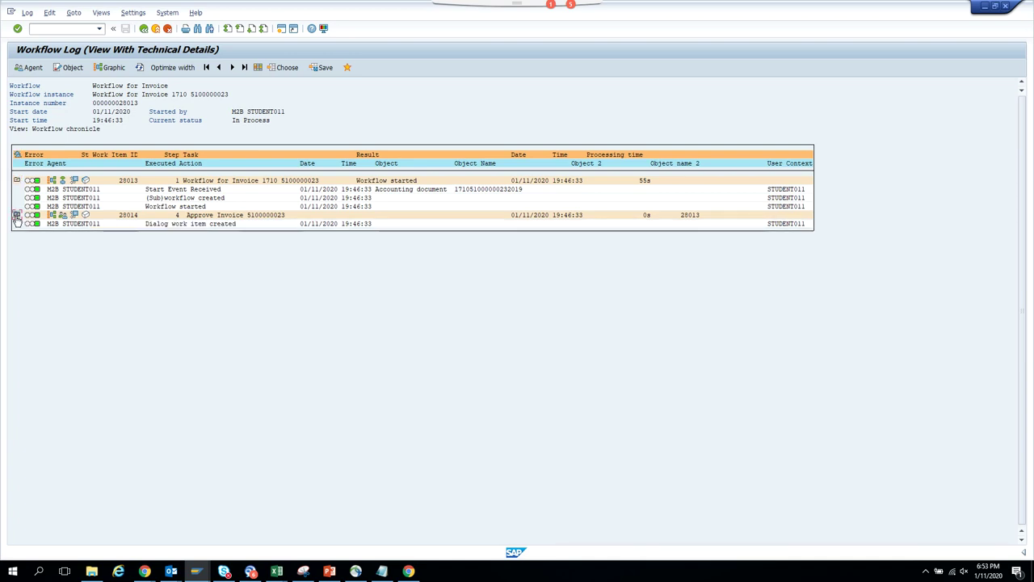
{"action": "left_click", "coordinate": [63, 217]}
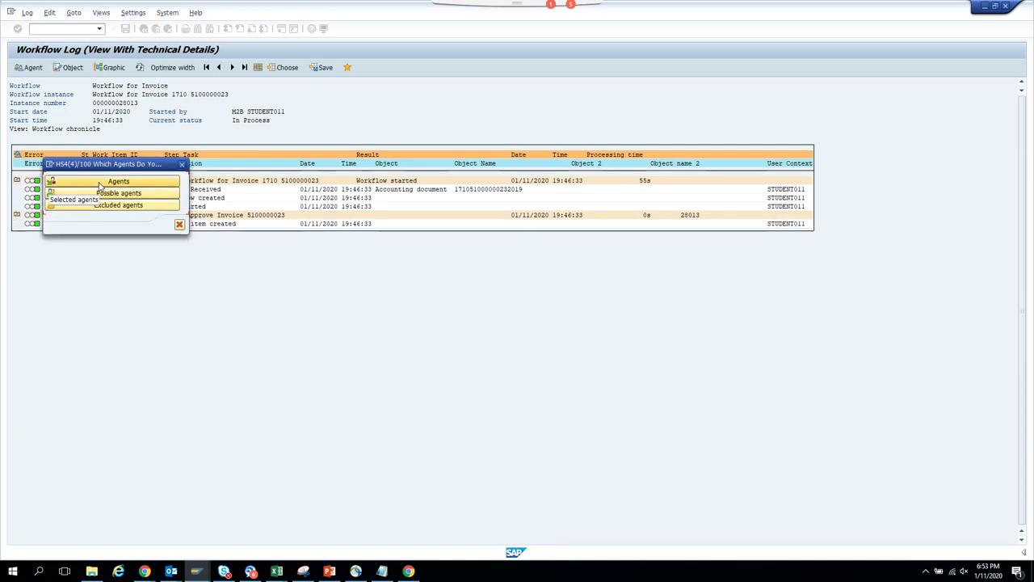
{"action": "left_click", "coordinate": [182, 166]}
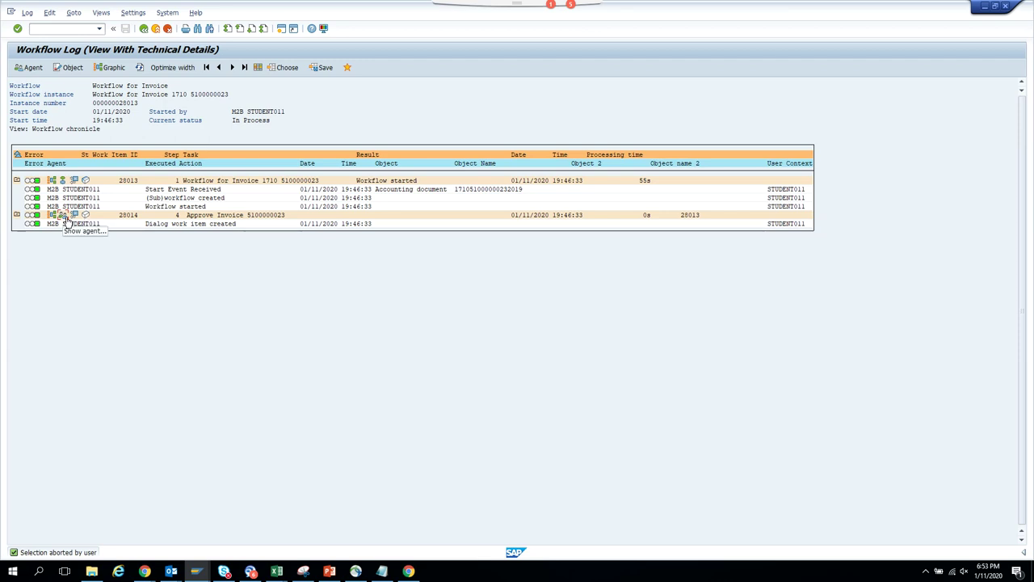
{"action": "left_click", "coordinate": [65, 218]}
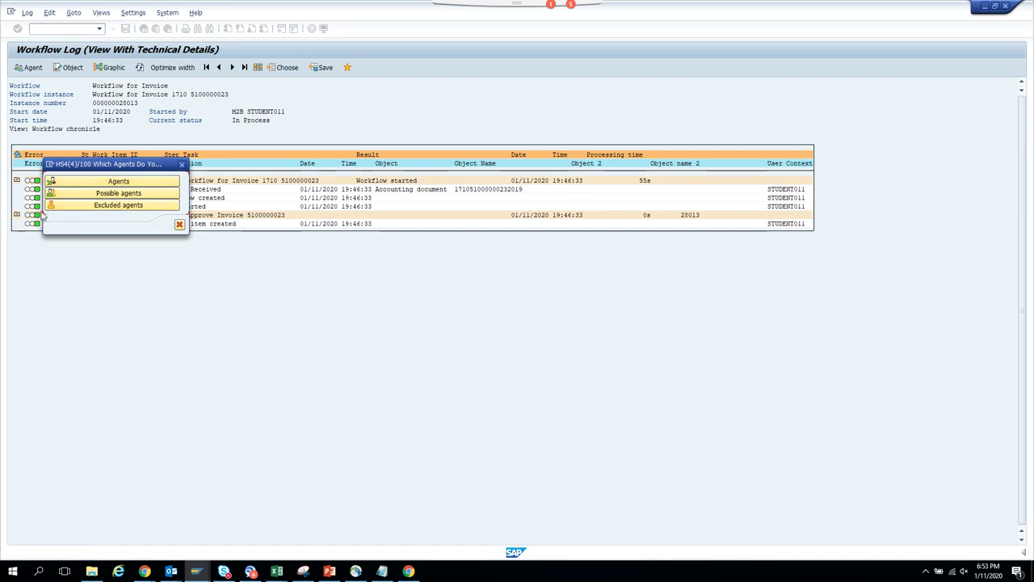
{"action": "left_click", "coordinate": [114, 182]}
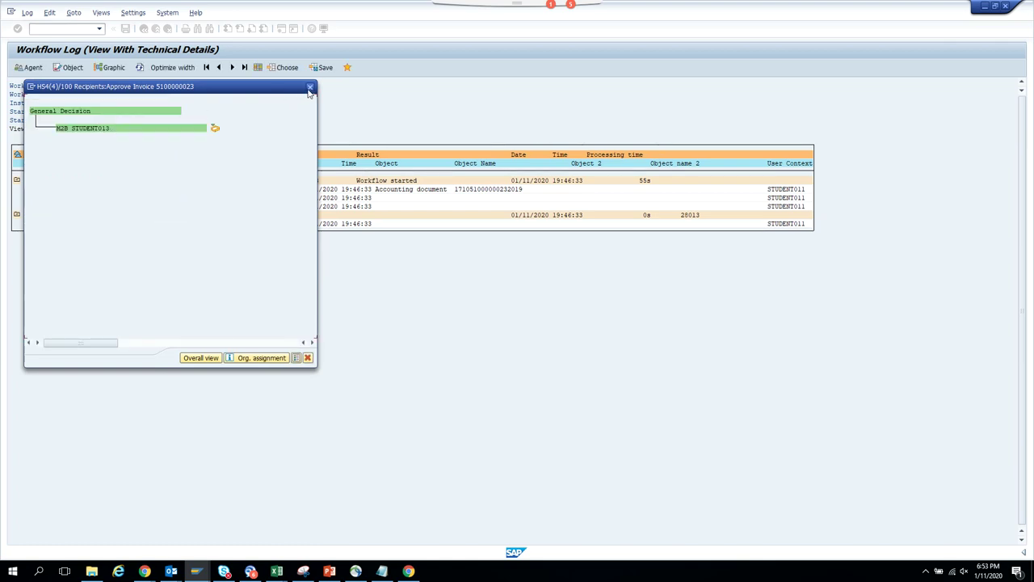
{"action": "left_click", "coordinate": [310, 88]}
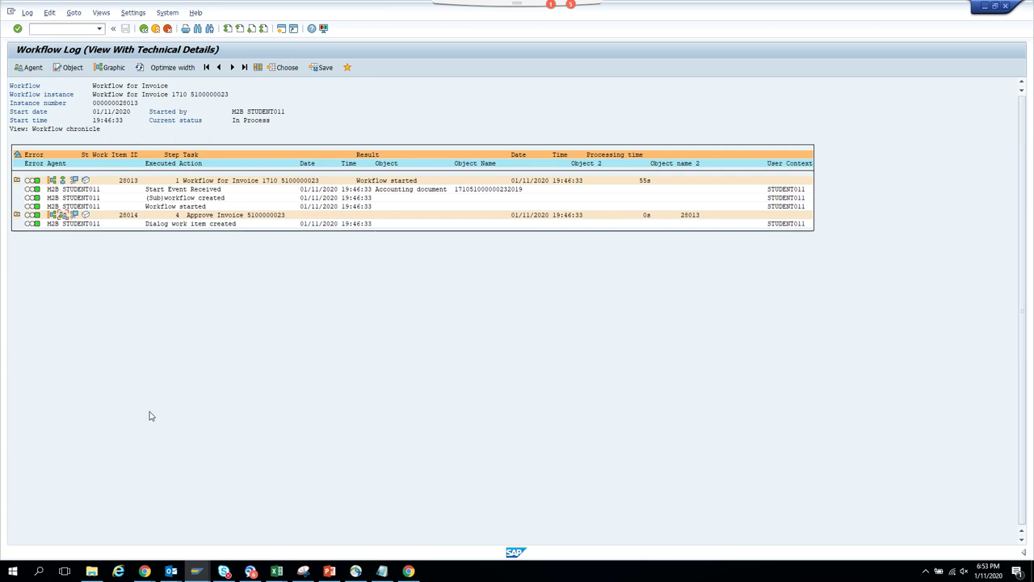
{"action": "left_click", "coordinate": [199, 572]}
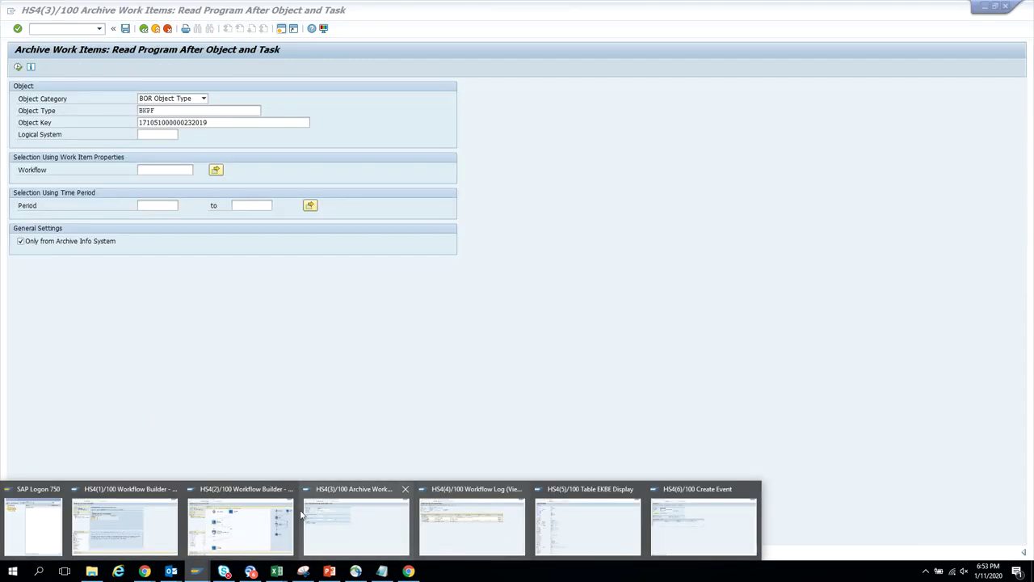
- Pass through the Workflow Log and Workflow Builder windows to bring HS4(5) Table EKBE Display forward
{"action": "mouse_move", "coordinate": [266, 531]}
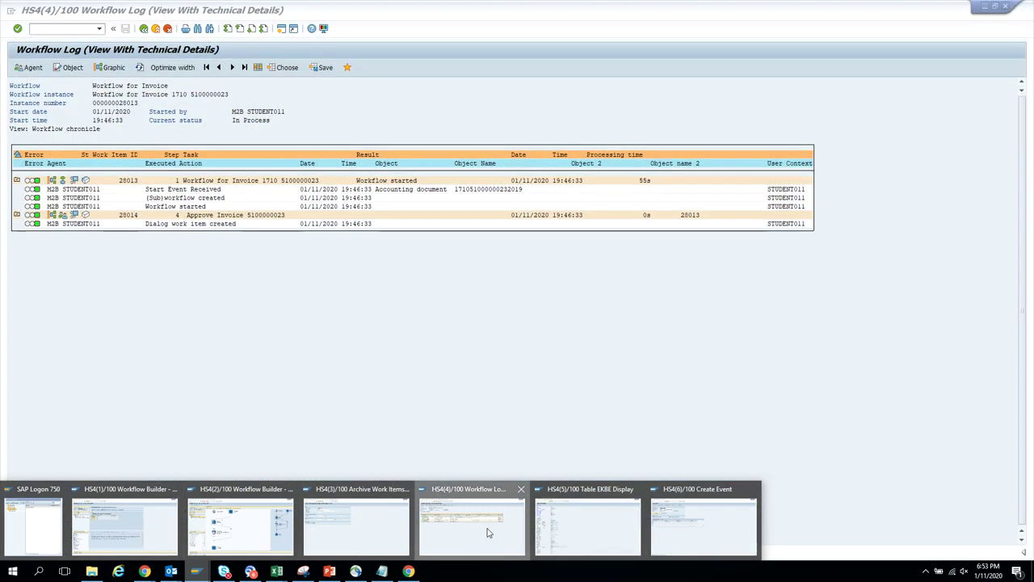
{"action": "left_click", "coordinate": [472, 525]}
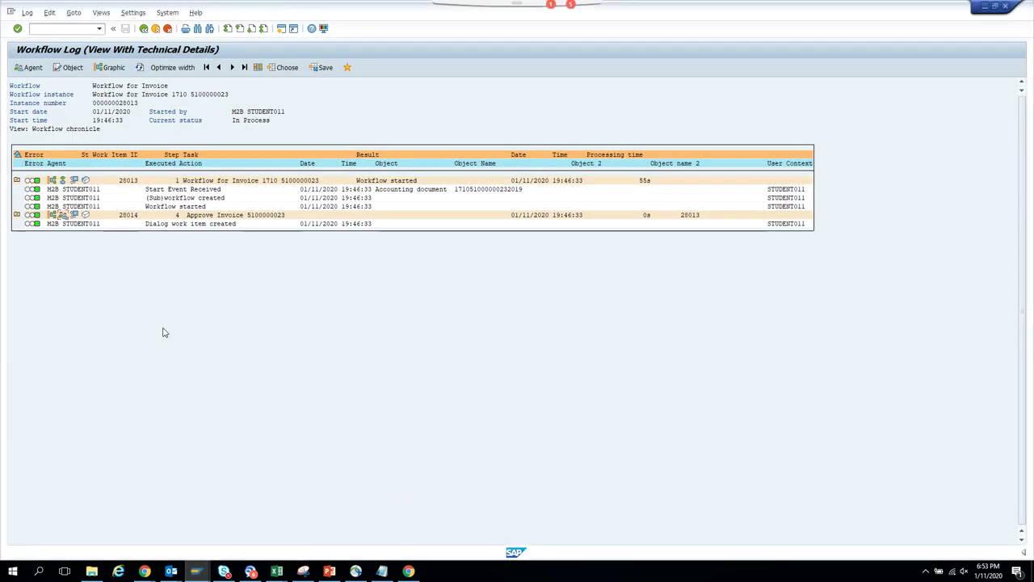
{"action": "left_click", "coordinate": [199, 572]}
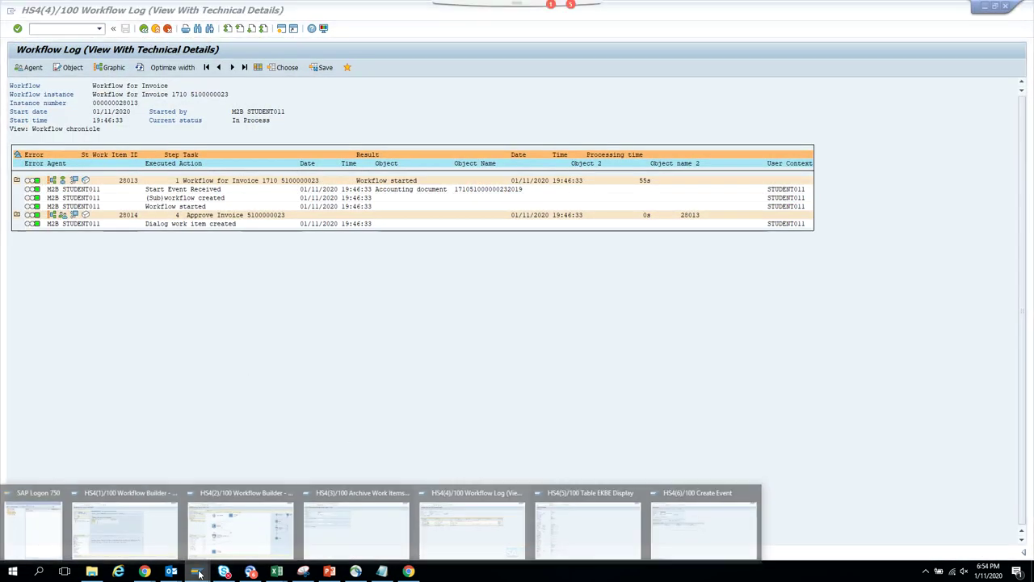
{"action": "mouse_move", "coordinate": [161, 547]}
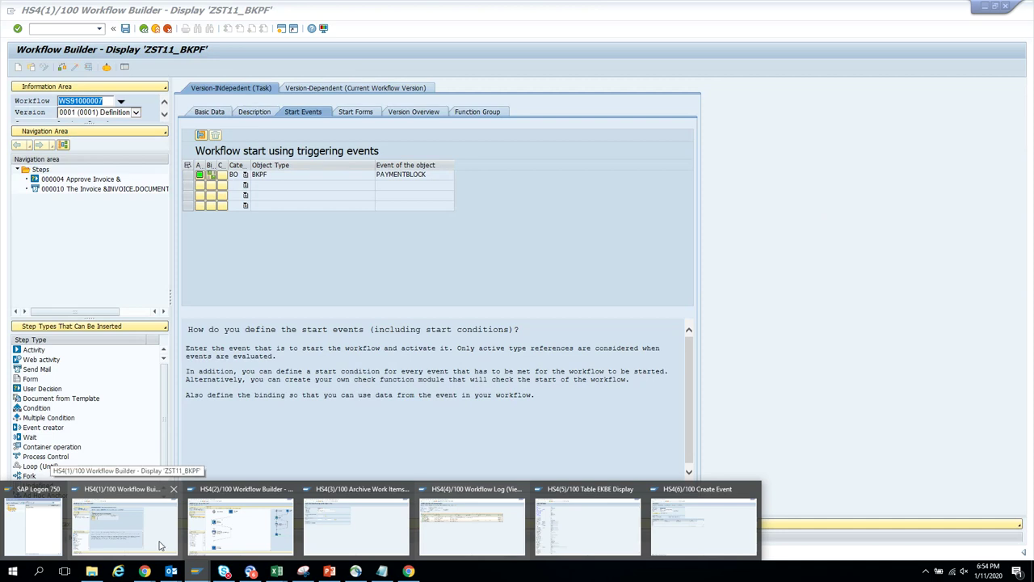
{"action": "left_click", "coordinate": [161, 547]}
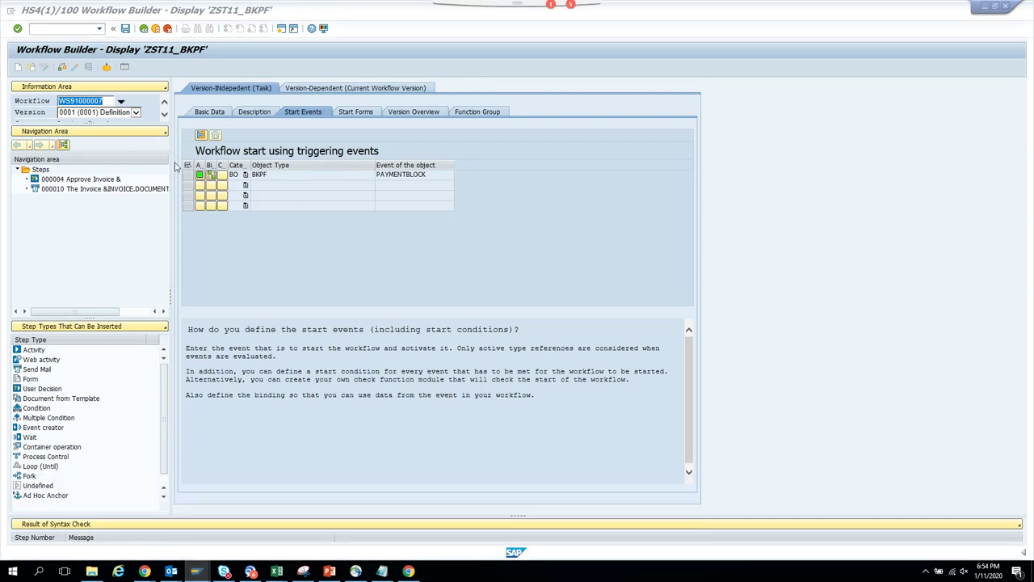
{"action": "mouse_move", "coordinate": [206, 574]}
{"action": "mouse_move", "coordinate": [585, 514]}
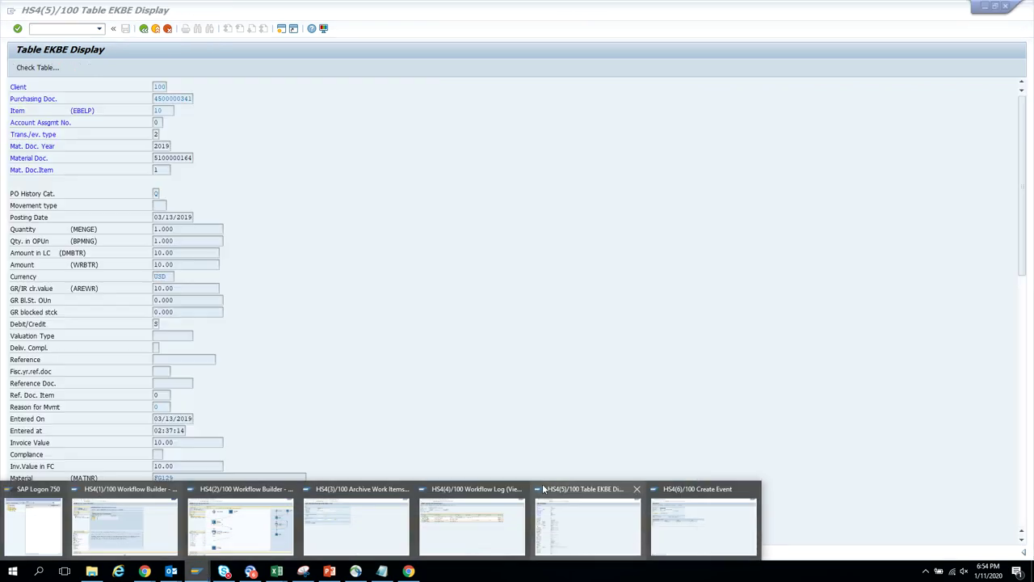
{"action": "left_click", "coordinate": [585, 515]}
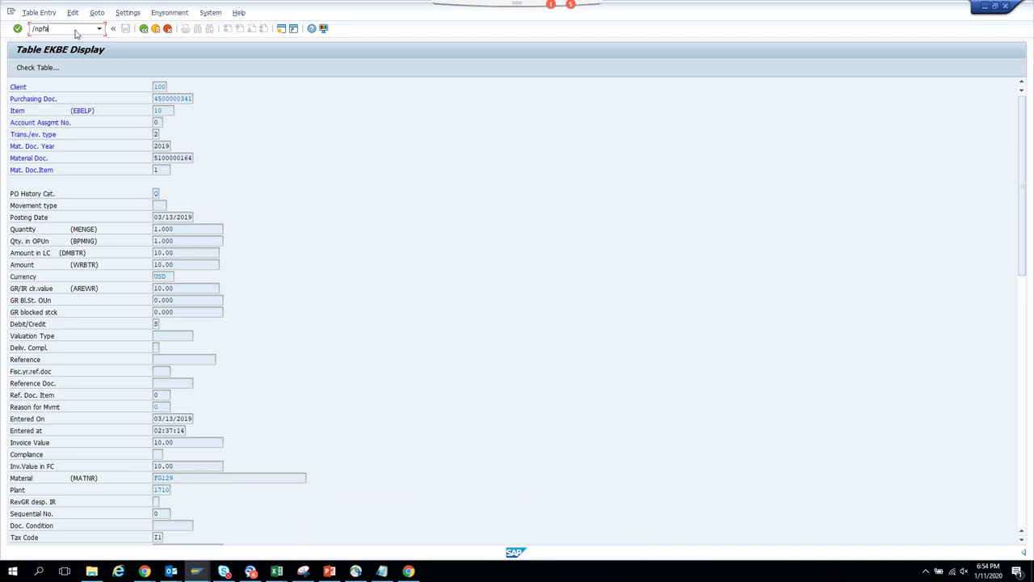
- Display rule ZST11_BKPF from the rule input history
{"action": "key", "text": "Return"}
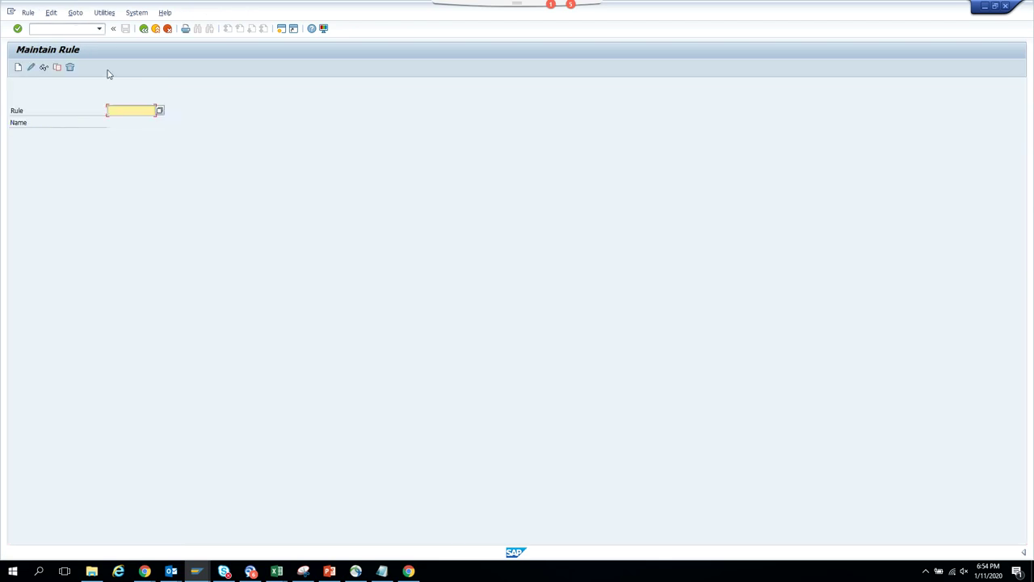
{"action": "key", "text": "BackSpace"}
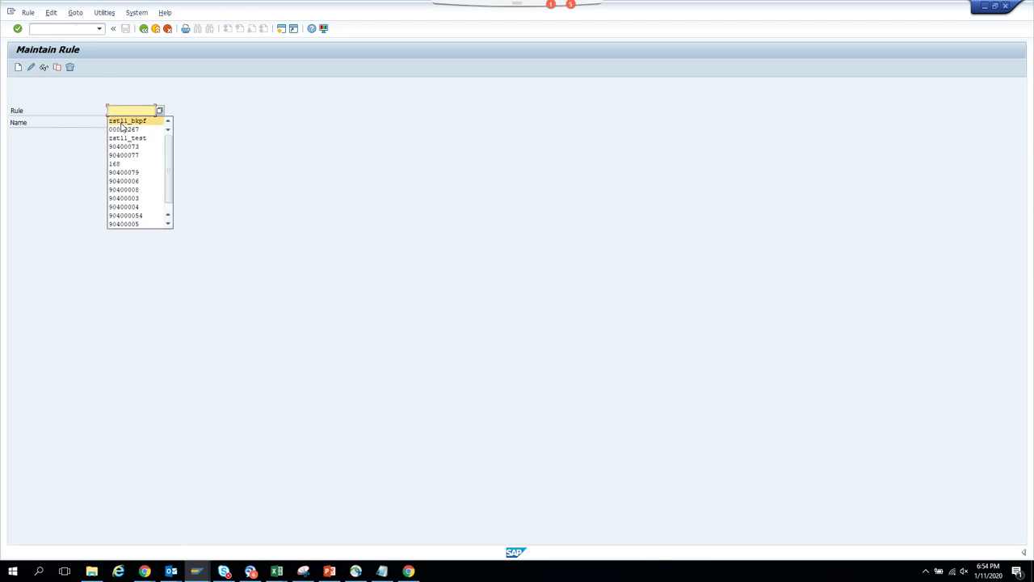
{"action": "left_click", "coordinate": [122, 122]}
{"action": "left_click", "coordinate": [32, 70]}
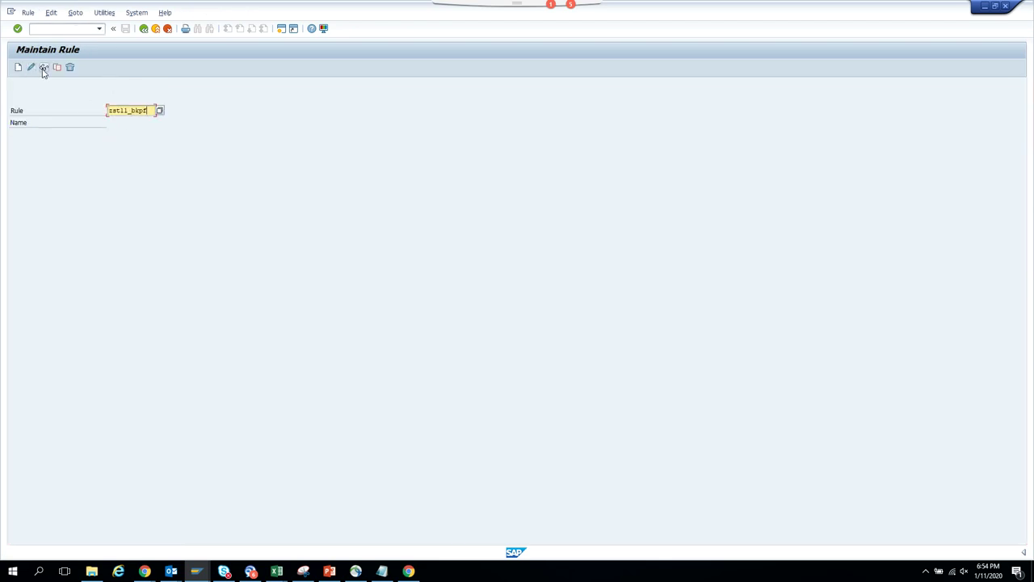
- Display rule ZST11_TEST's responsibilities, both at priority 05, then return to rule maintenance
{"action": "left_click", "coordinate": [116, 112]}
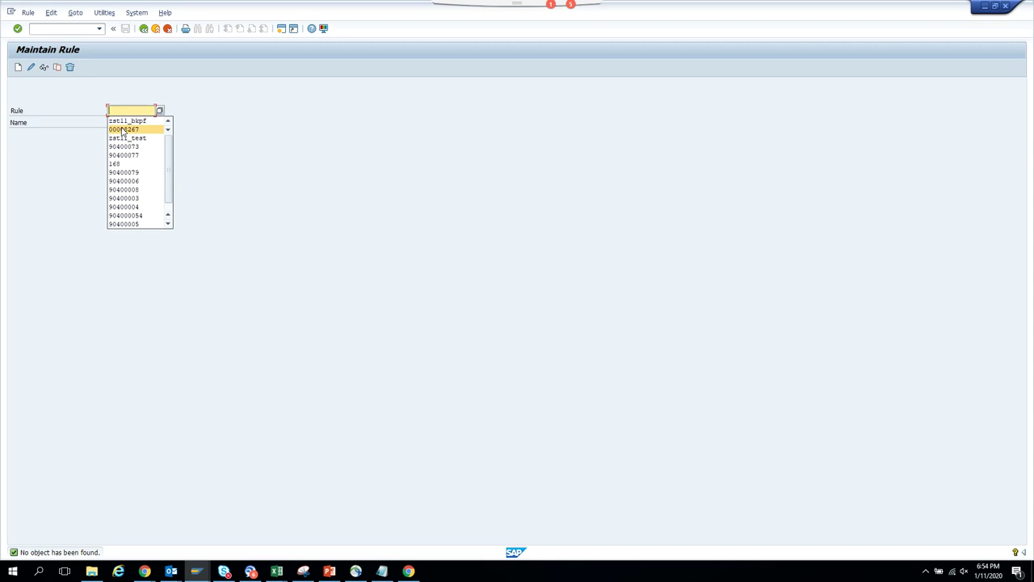
{"action": "left_click", "coordinate": [126, 138]}
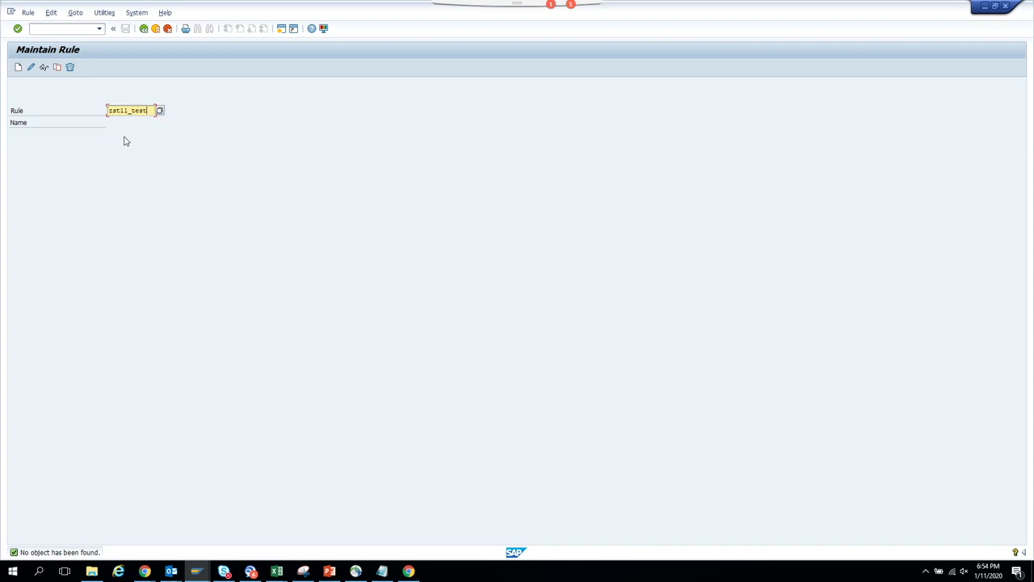
{"action": "left_click", "coordinate": [43, 68]}
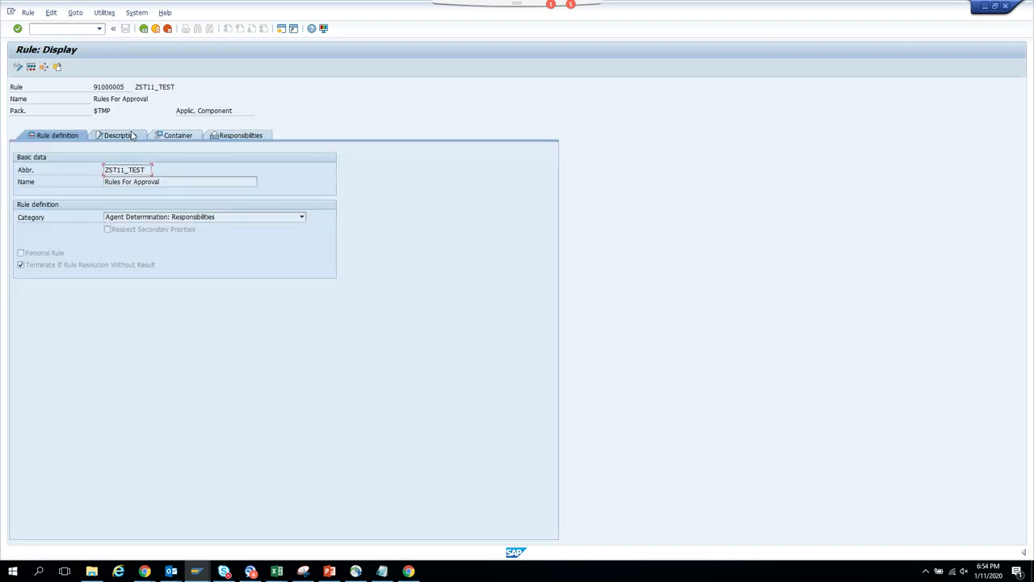
{"action": "left_click", "coordinate": [234, 136]}
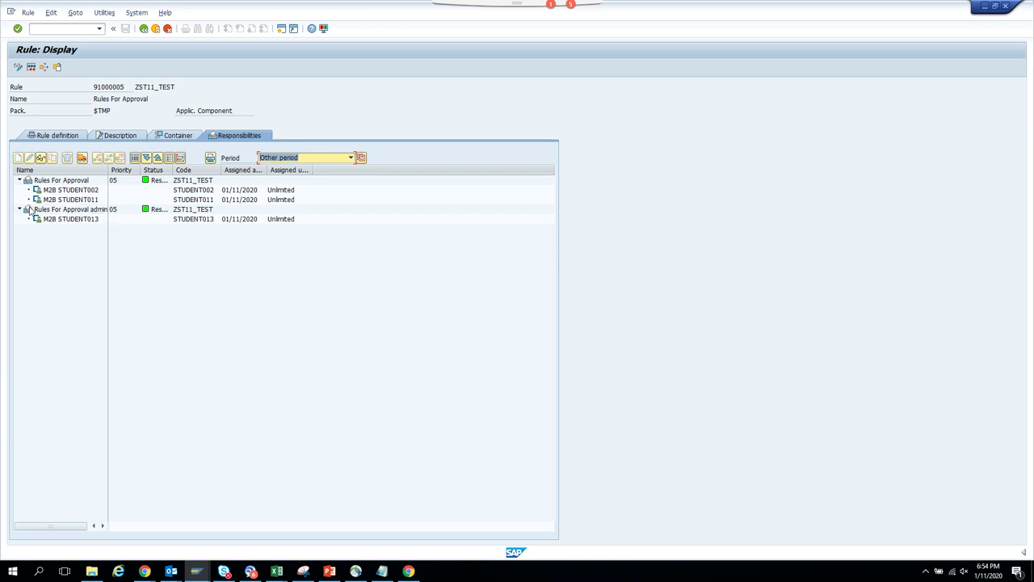
{"action": "left_click", "coordinate": [29, 211]}
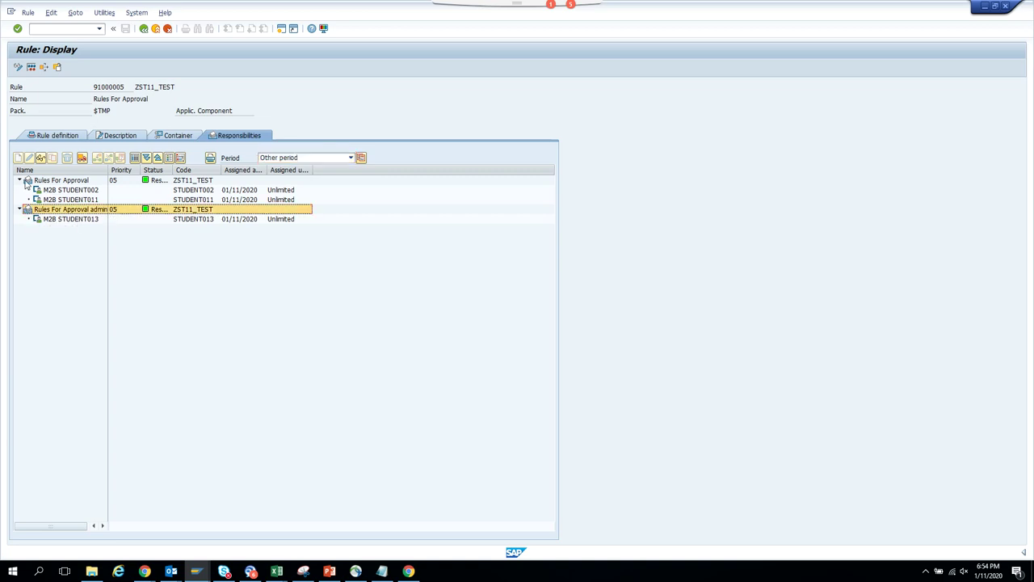
{"action": "left_click", "coordinate": [141, 29]}
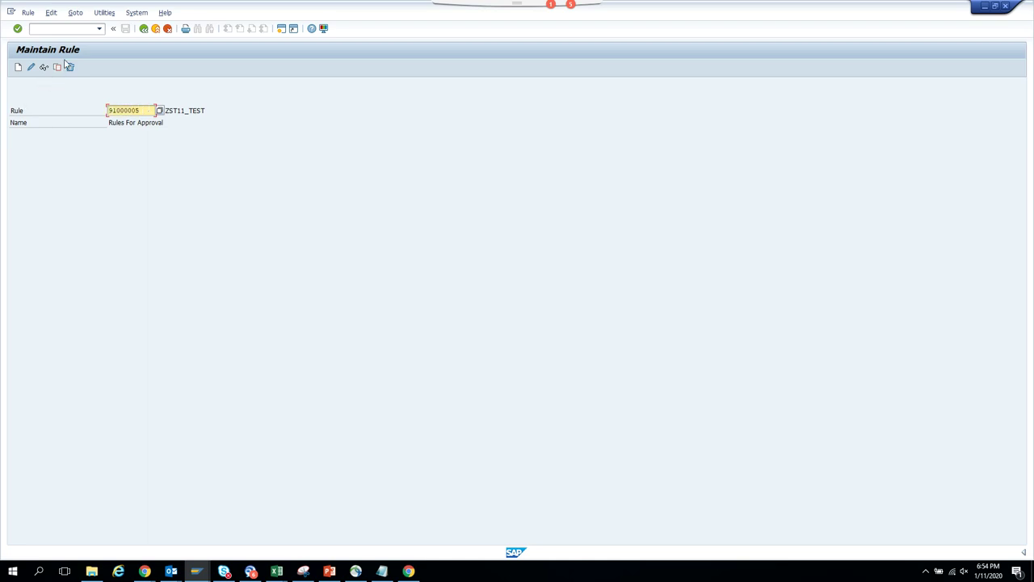
{"action": "left_click", "coordinate": [68, 30]}
{"action": "type", "text": "/noocu_resp"}
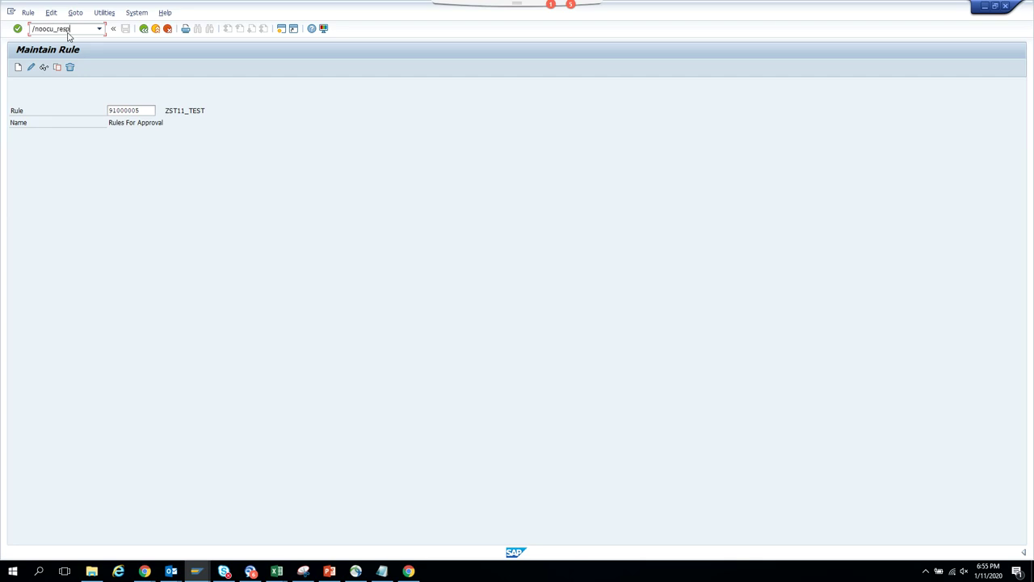
- In OOCU_RESP for the pasted rule, change Rules For Approval admin's priority from 05 to 01
{"action": "key", "text": "Return"}
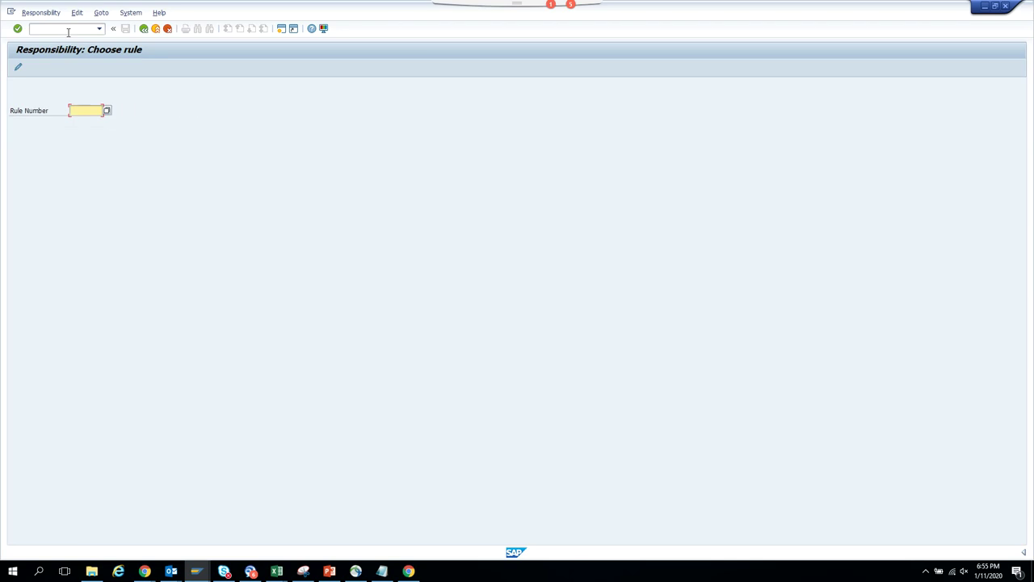
{"action": "key", "text": "ctrl+v"}
{"action": "key", "text": "Return"}
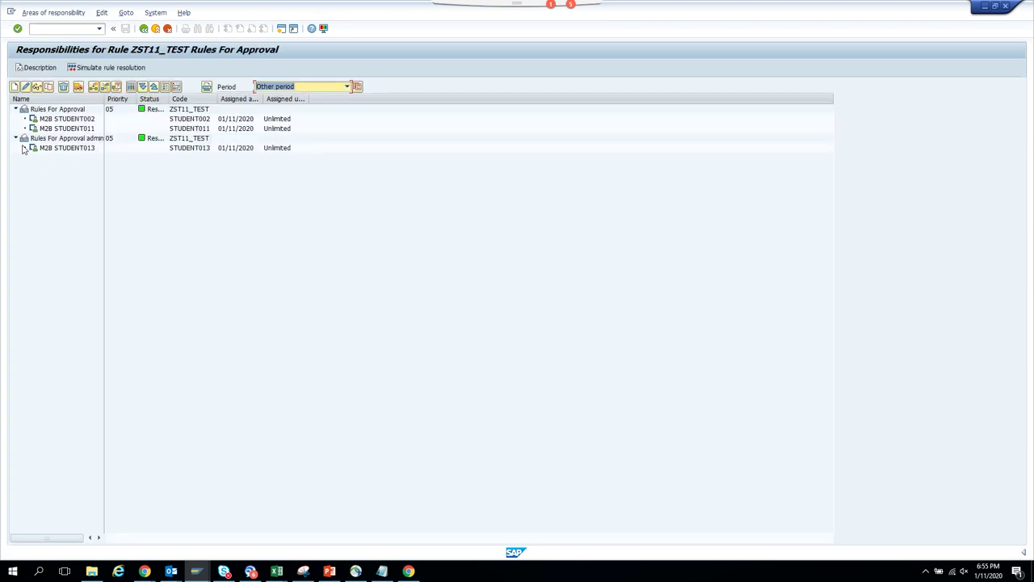
{"action": "left_click", "coordinate": [24, 139]}
{"action": "left_click", "coordinate": [25, 86]}
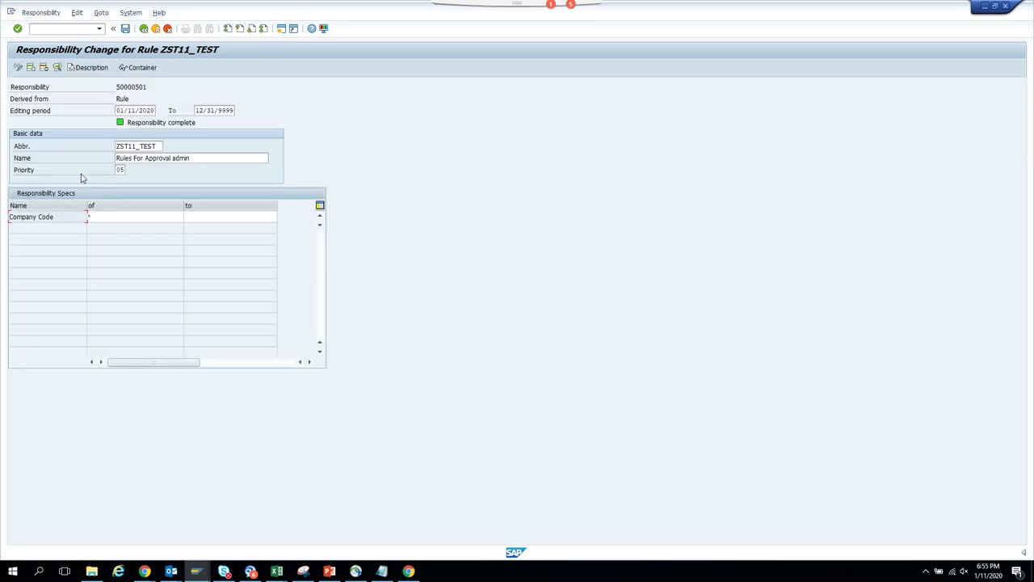
{"action": "double_click", "coordinate": [129, 168]}
{"action": "type", "text": "01"}
{"action": "key", "text": "Return"}
{"action": "left_click", "coordinate": [144, 28]}
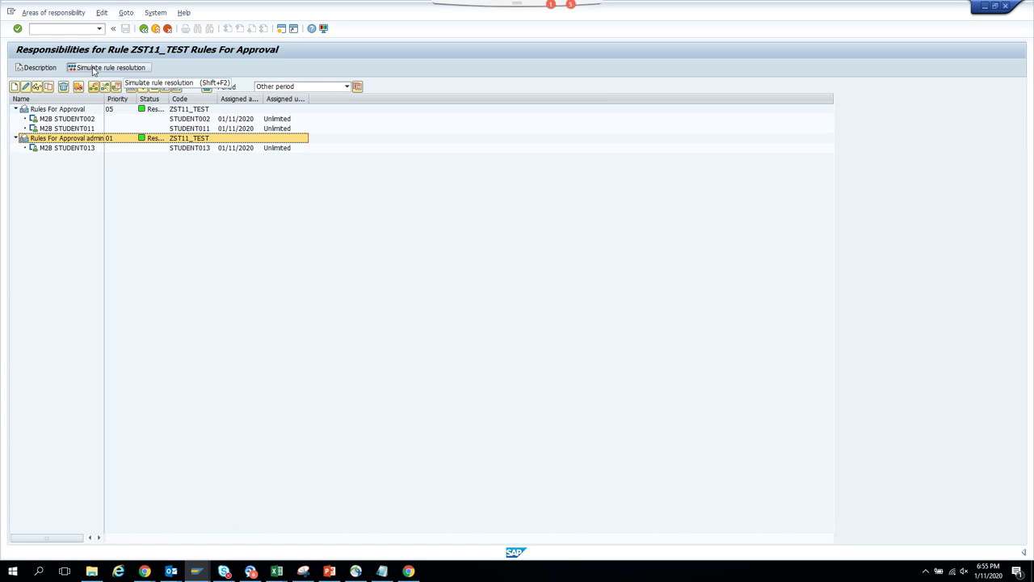
- Restore the Rules For Approval admin responsibility's priority to 05
{"action": "left_click", "coordinate": [25, 86]}
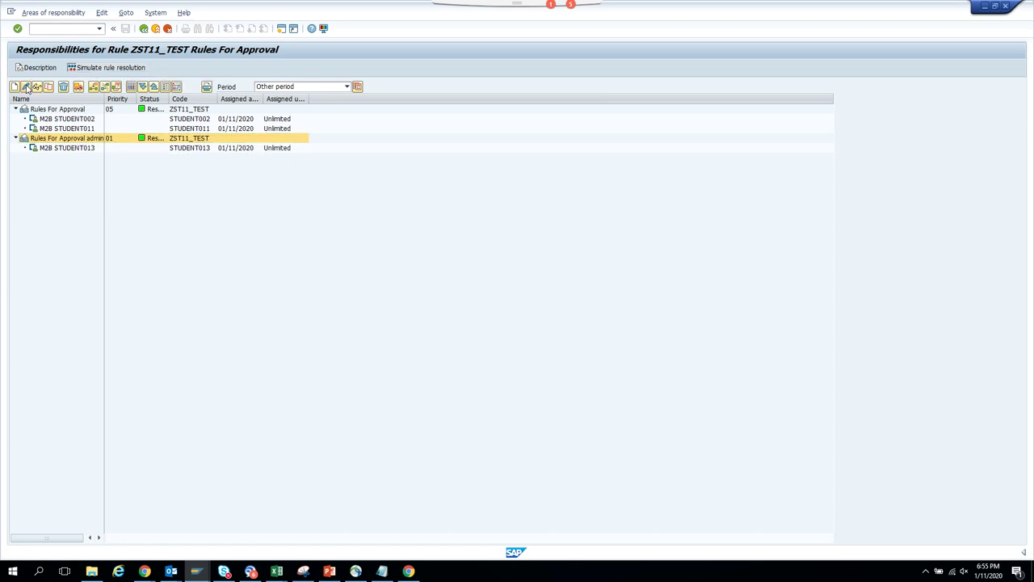
{"action": "double_click", "coordinate": [120, 170]}
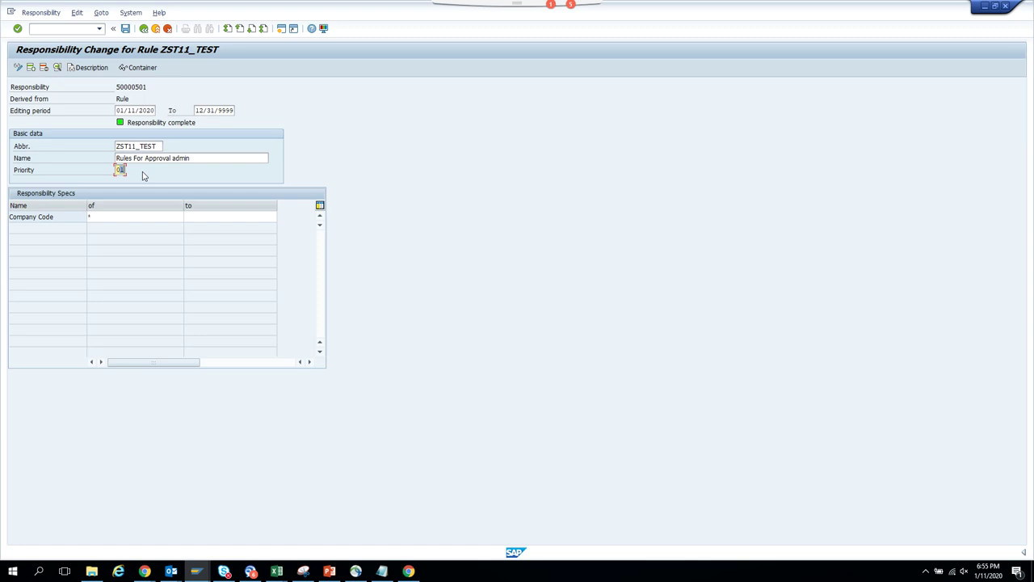
{"action": "type", "text": "05"}
{"action": "left_click", "coordinate": [145, 31]}
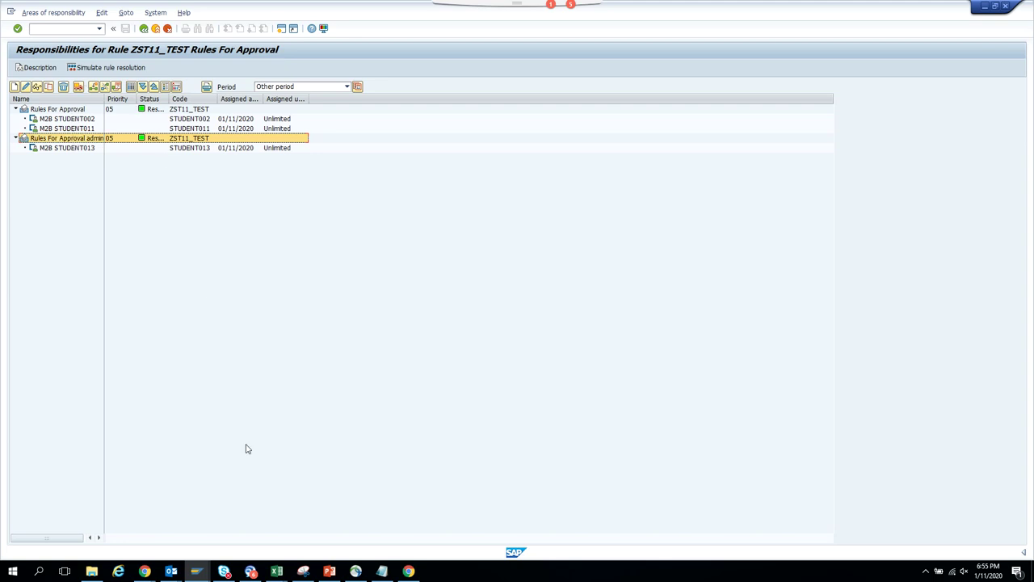
{"action": "left_click", "coordinate": [208, 575]}
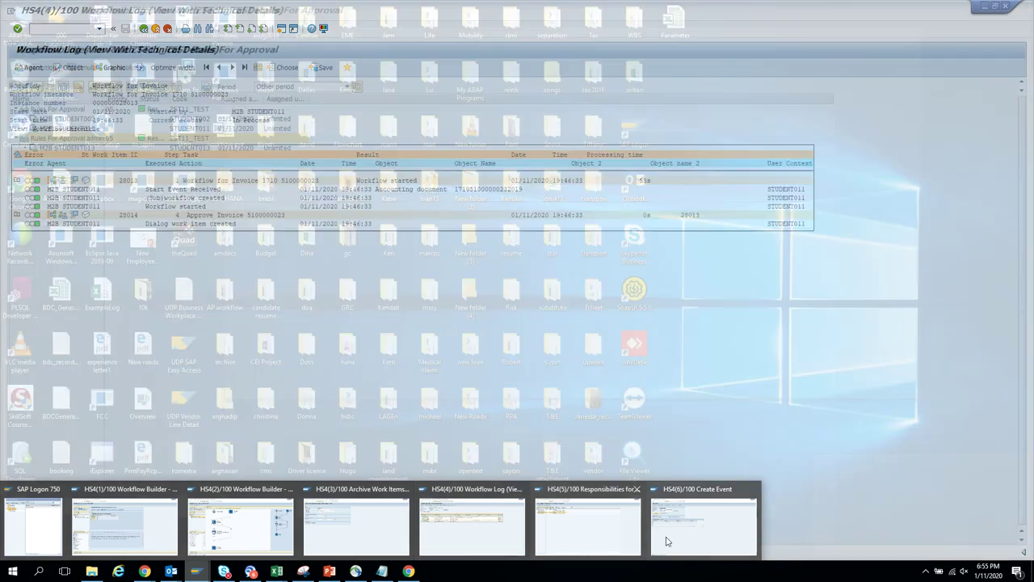
{"action": "mouse_move", "coordinate": [733, 547]}
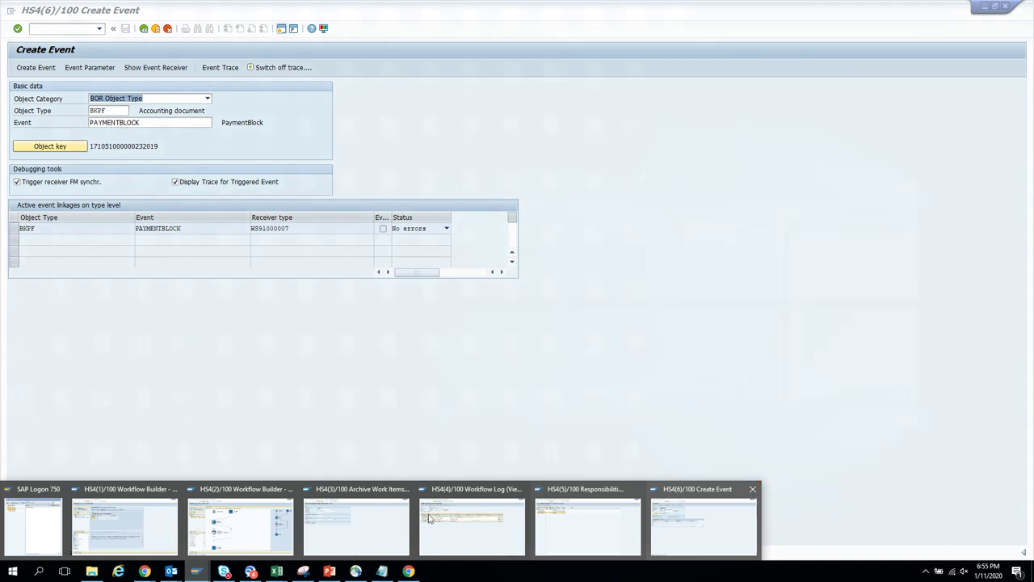
{"action": "mouse_move", "coordinate": [356, 530]}
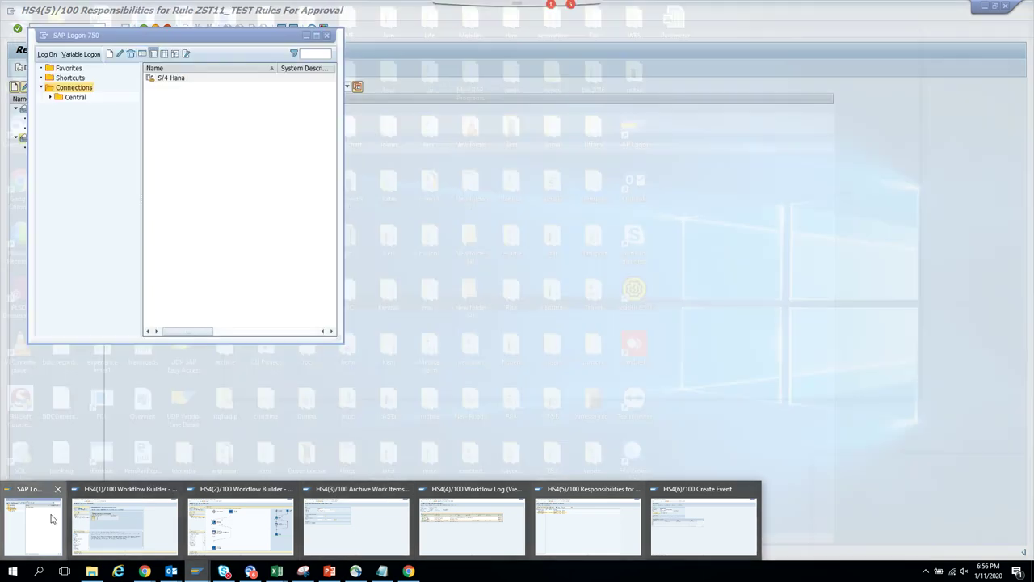
- Start a second logon to S/4 Hana and terminate it
{"action": "left_click", "coordinate": [58, 517]}
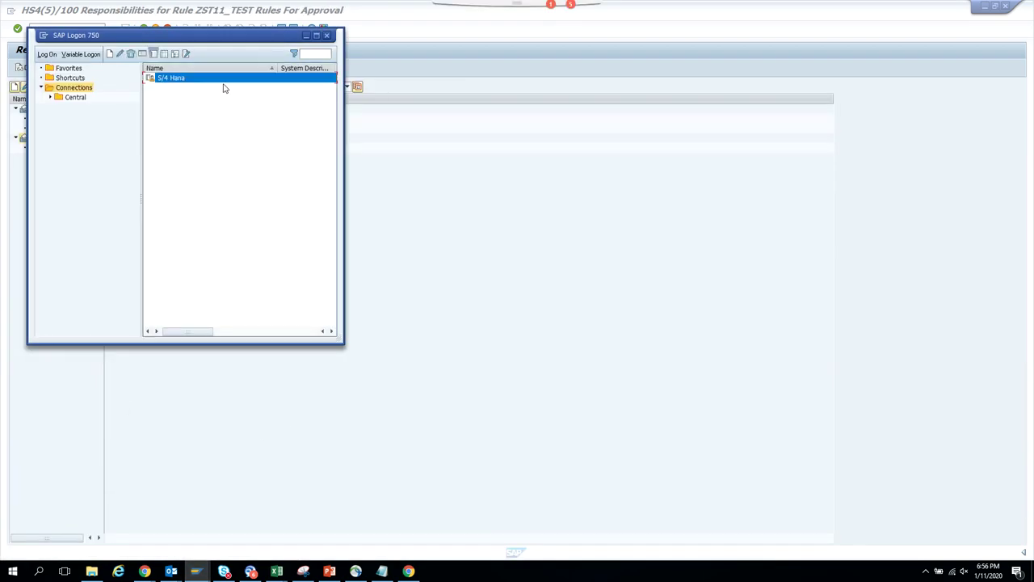
{"action": "double_click", "coordinate": [229, 78]}
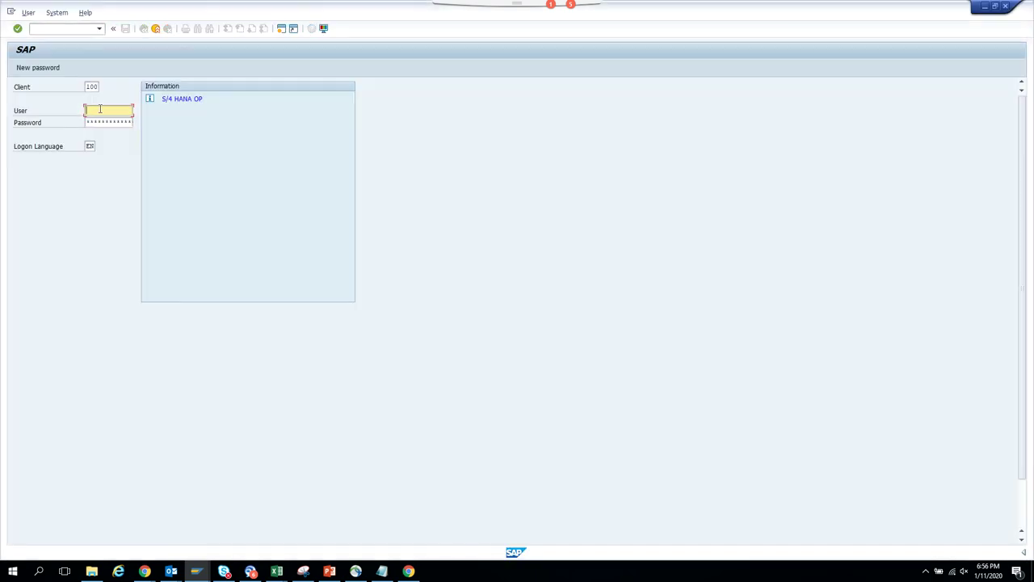
{"action": "left_click", "coordinate": [100, 111]}
{"action": "left_click", "coordinate": [100, 121]}
{"action": "left_click", "coordinate": [102, 121]}
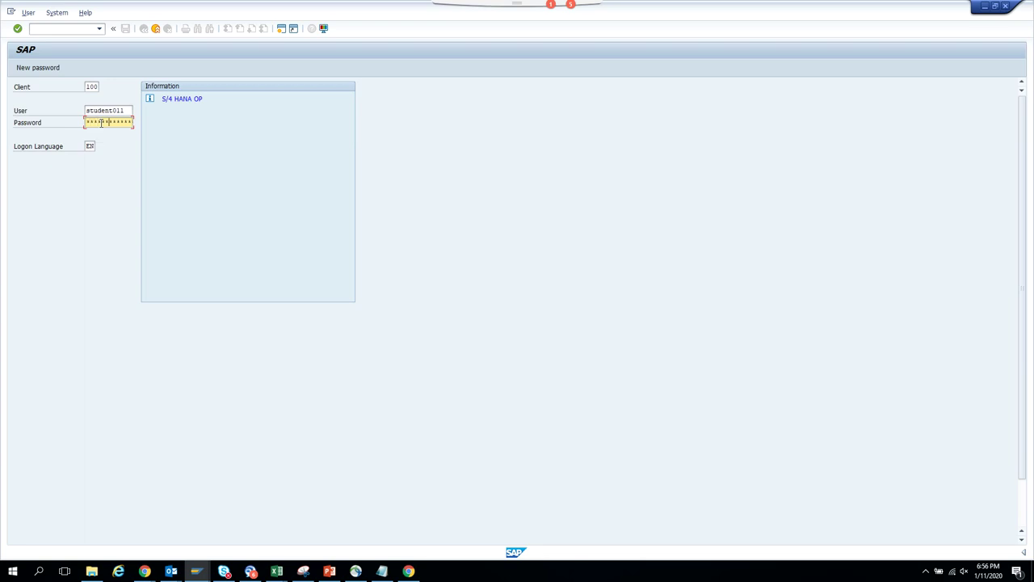
{"action": "key", "text": "Return"}
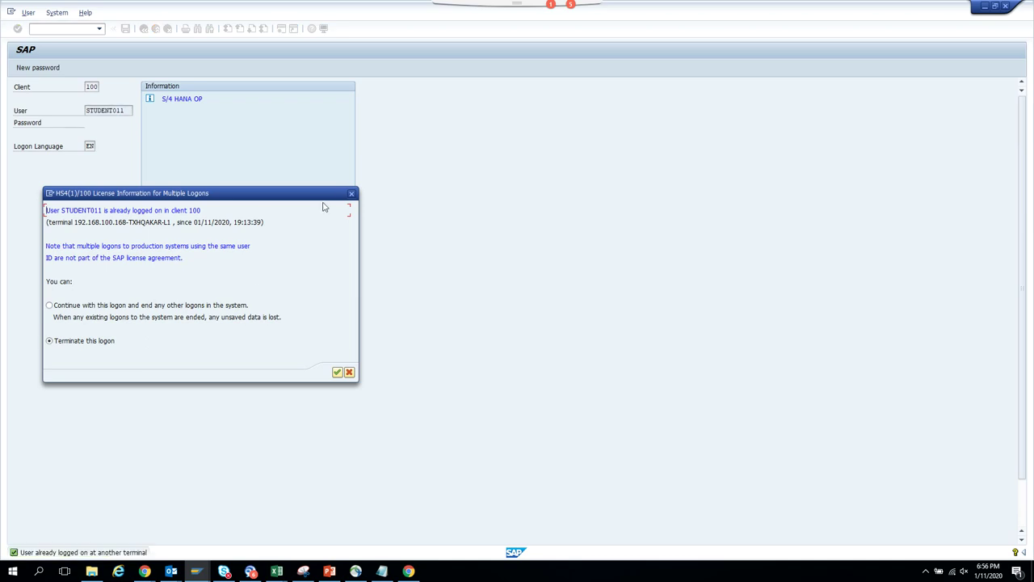
{"action": "left_click", "coordinate": [352, 194]}
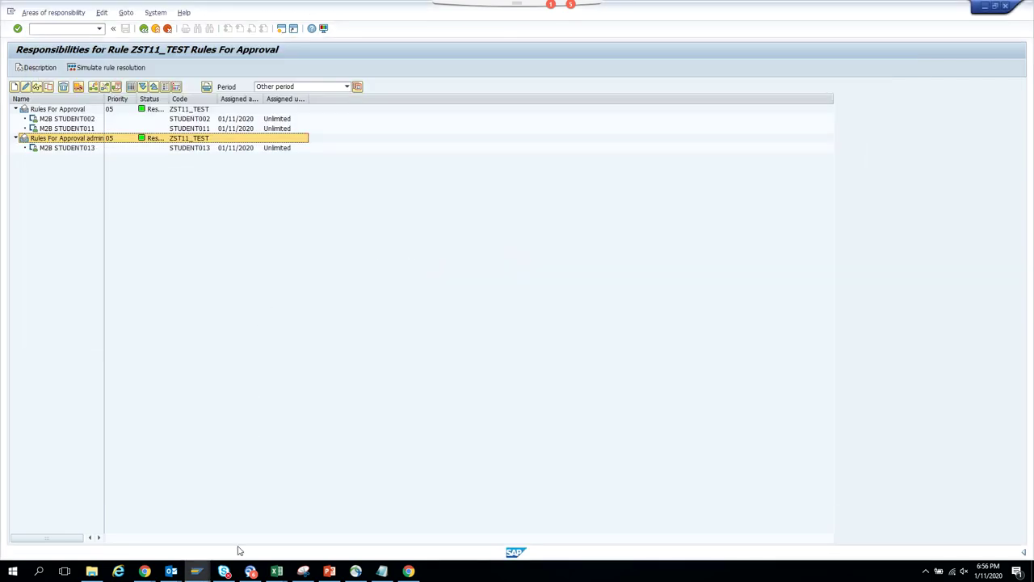
- Close the Workflow Builder display session and switch to the responsibilities window
{"action": "left_click", "coordinate": [198, 570]}
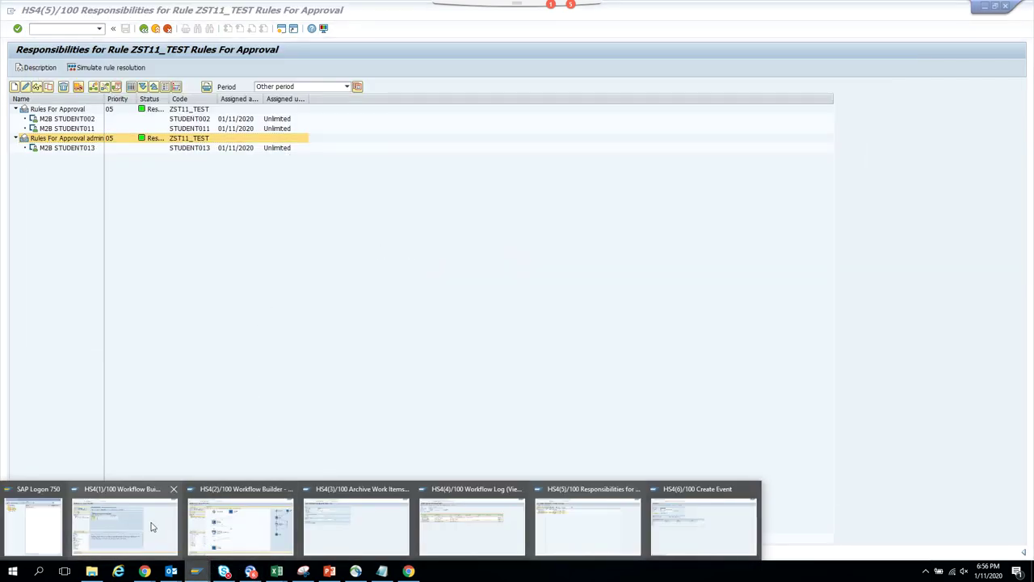
{"action": "mouse_move", "coordinate": [152, 527]}
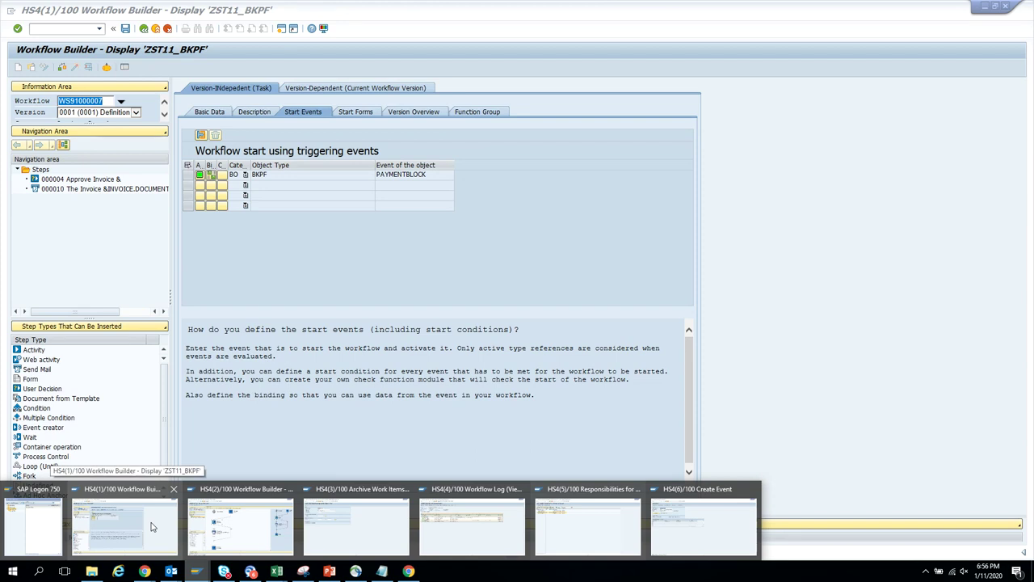
{"action": "mouse_move", "coordinate": [219, 531]}
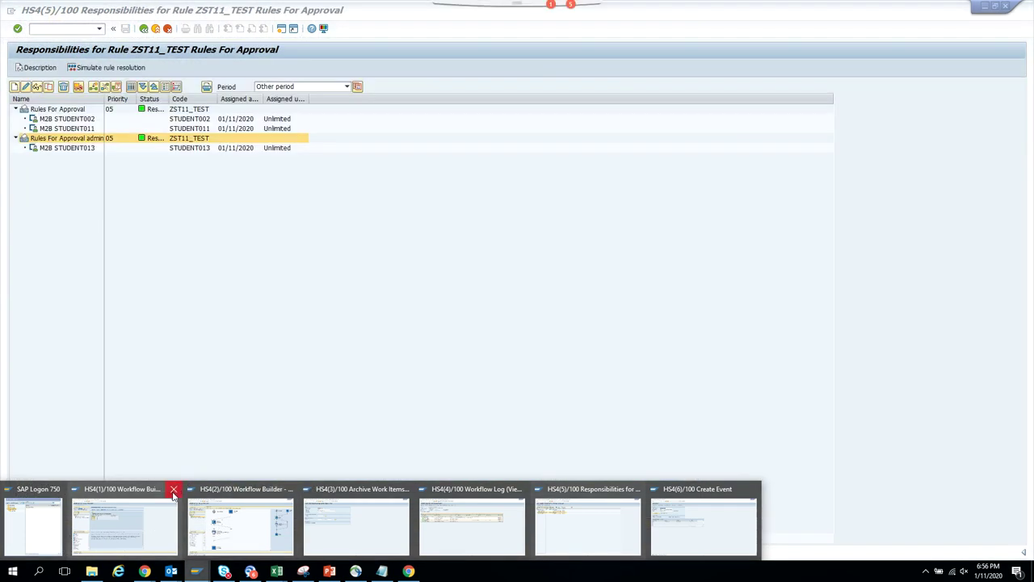
{"action": "left_click", "coordinate": [173, 491]}
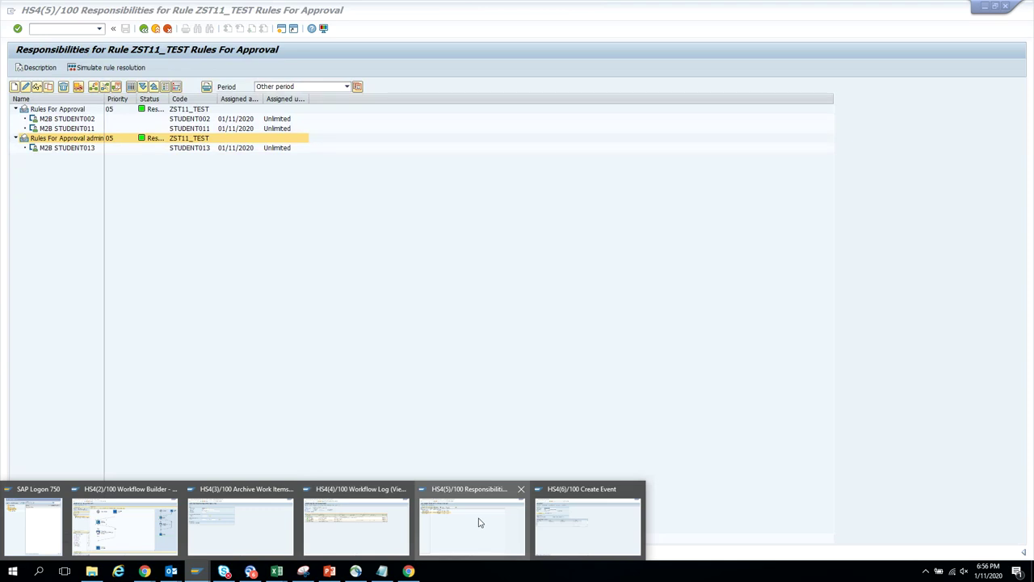
{"action": "left_click", "coordinate": [478, 523]}
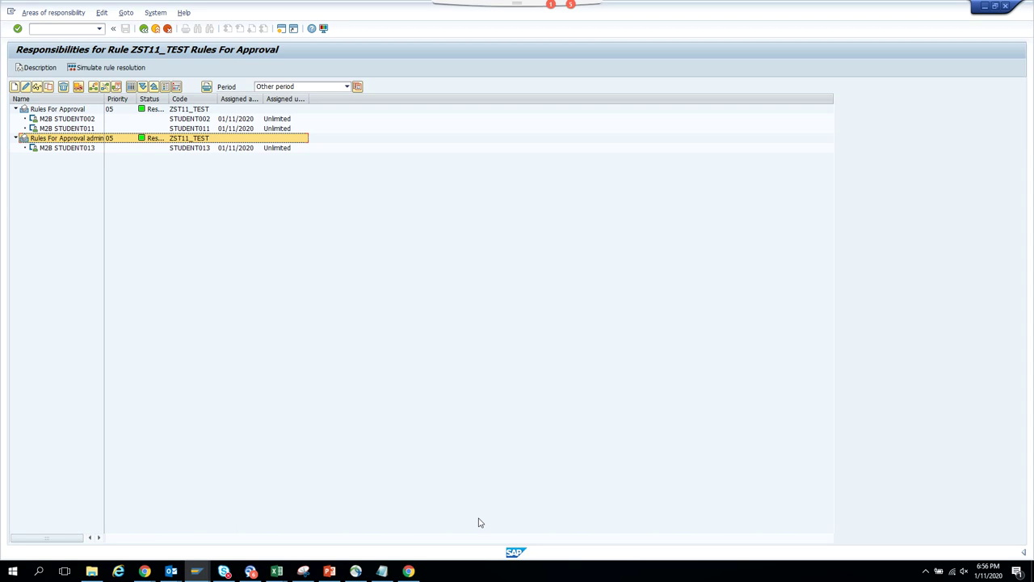
- Simulate the rule resolution for company code 1010
{"action": "left_click", "coordinate": [110, 68]}
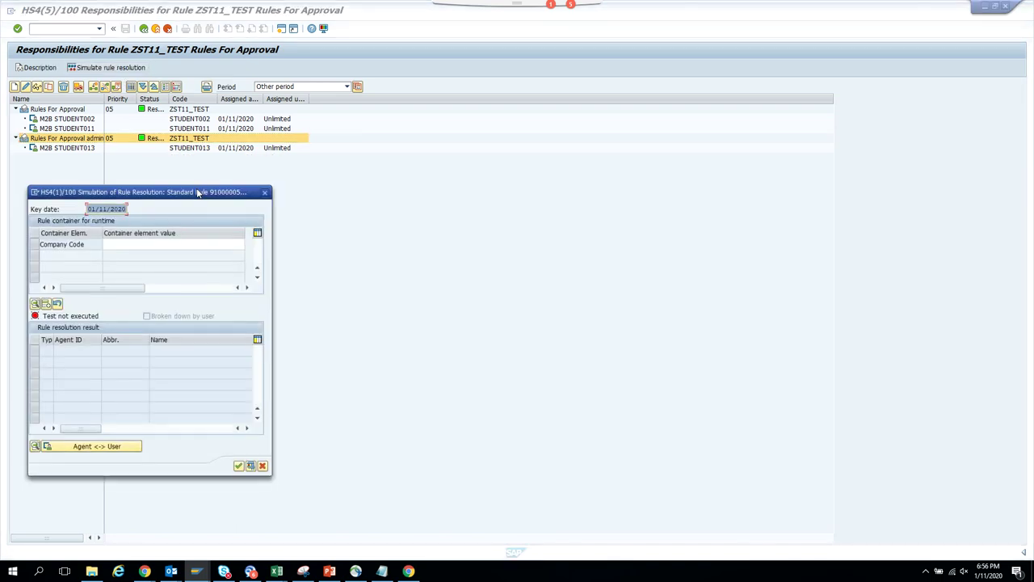
{"action": "left_click", "coordinate": [153, 244]}
{"action": "type", "text": "1010"}
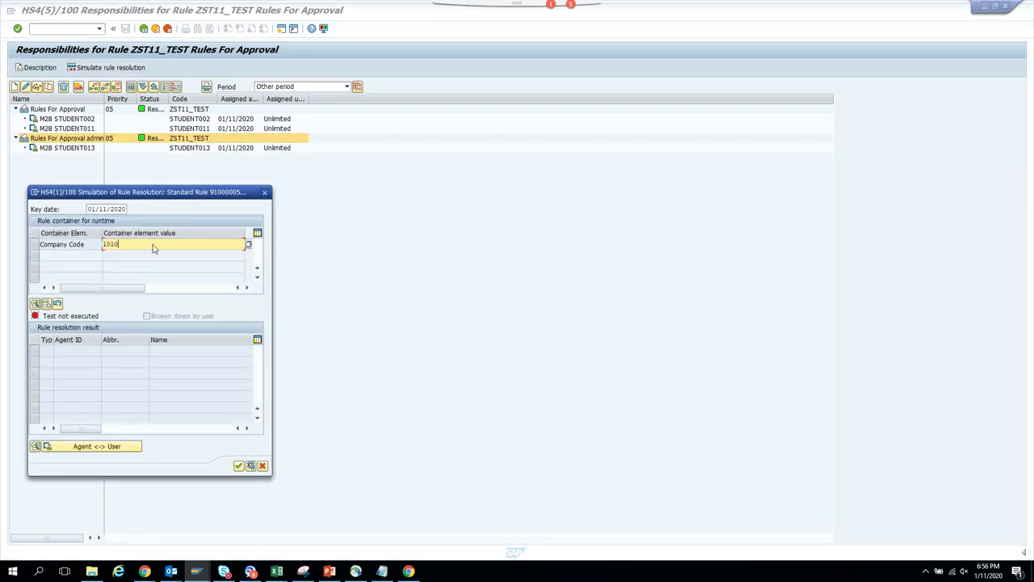
{"action": "key", "text": "Return"}
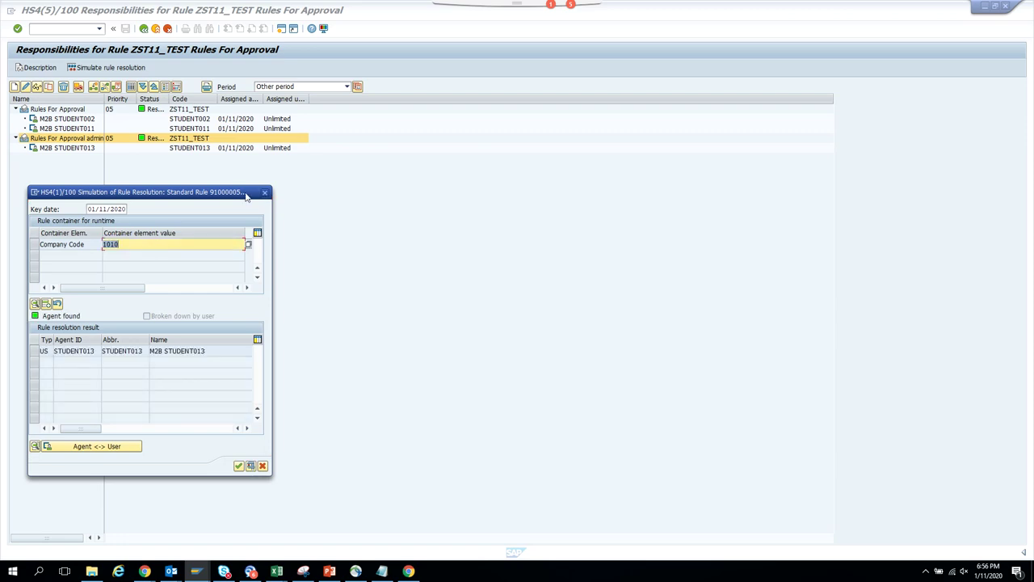
{"action": "left_click", "coordinate": [264, 193]}
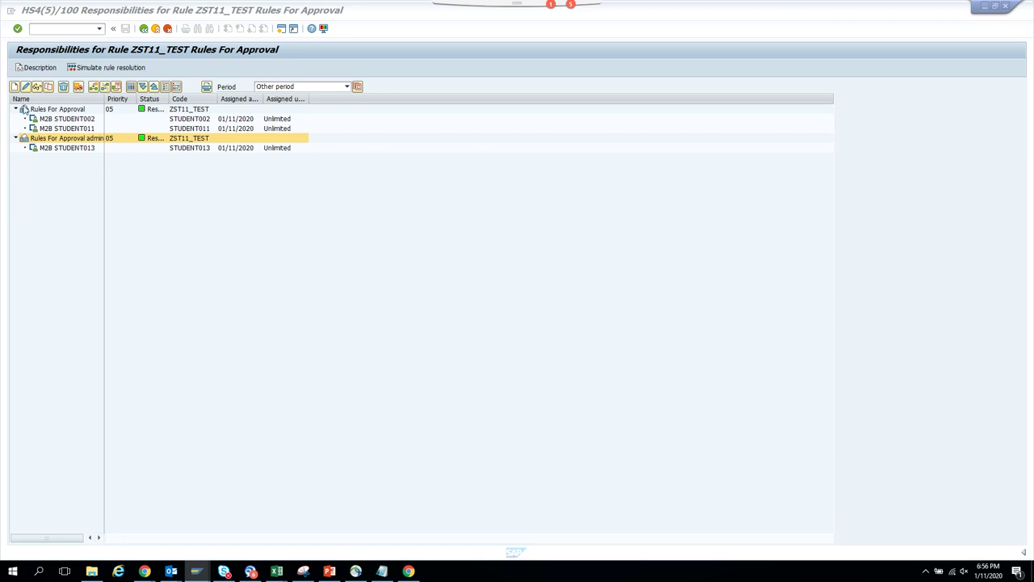
- Recheck Rules For Approval, then simulate for company code 1001, which finds three agents
{"action": "left_click", "coordinate": [24, 109]}
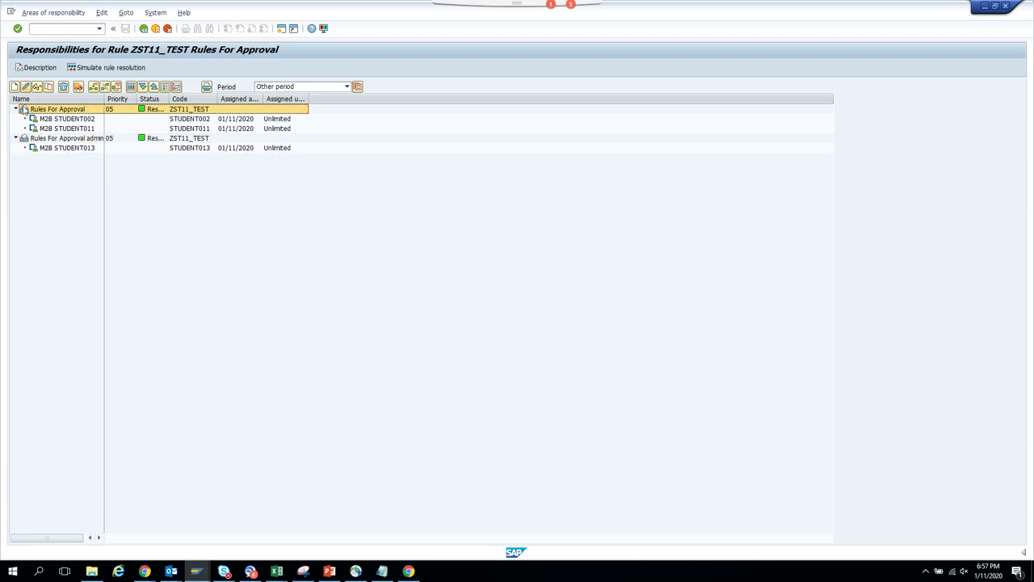
{"action": "left_click", "coordinate": [30, 85]}
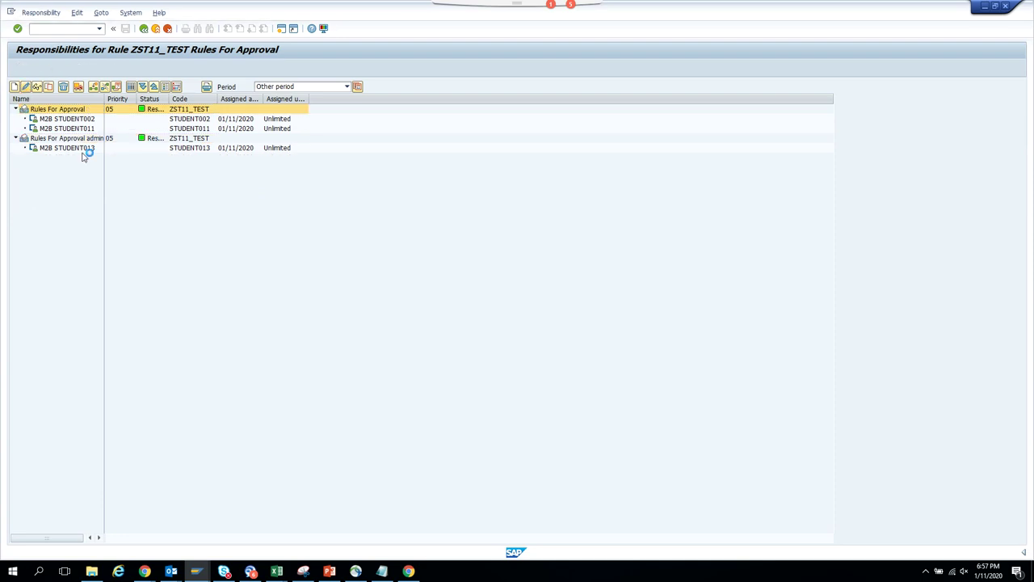
{"action": "left_click", "coordinate": [144, 28]}
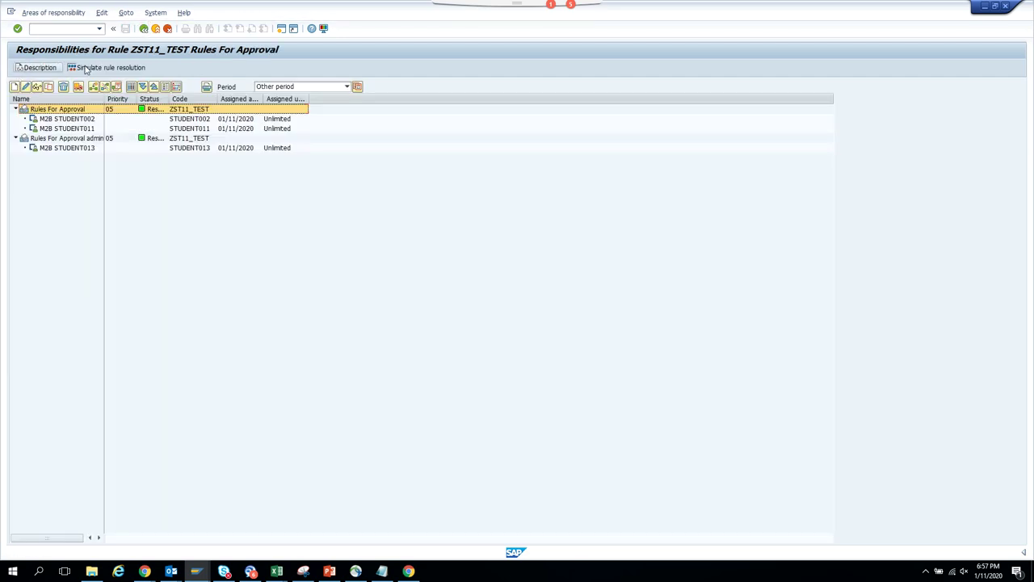
{"action": "left_click", "coordinate": [90, 69]}
{"action": "left_click", "coordinate": [142, 244]}
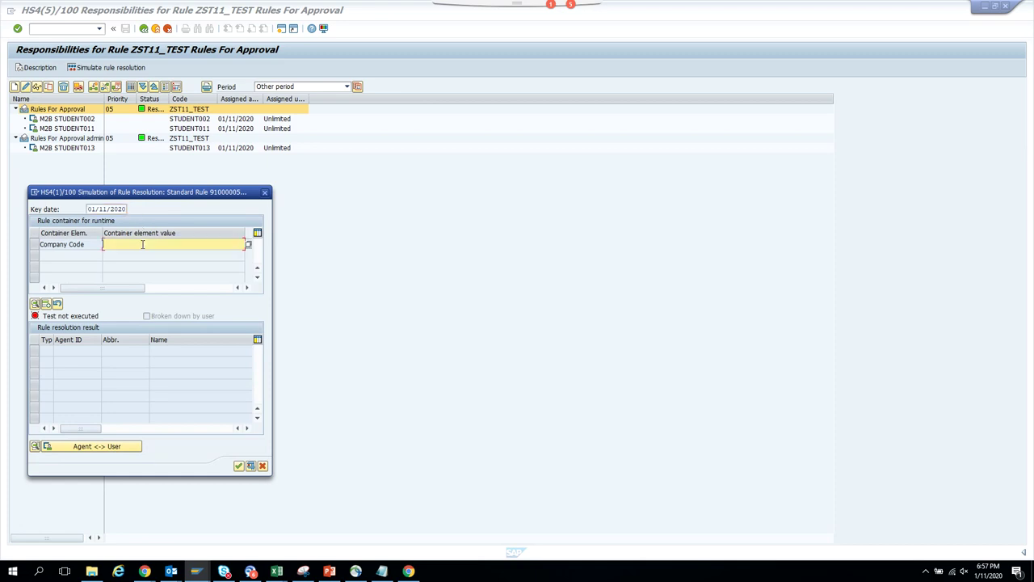
{"action": "type", "text": "1001"}
{"action": "key", "text": "Return"}
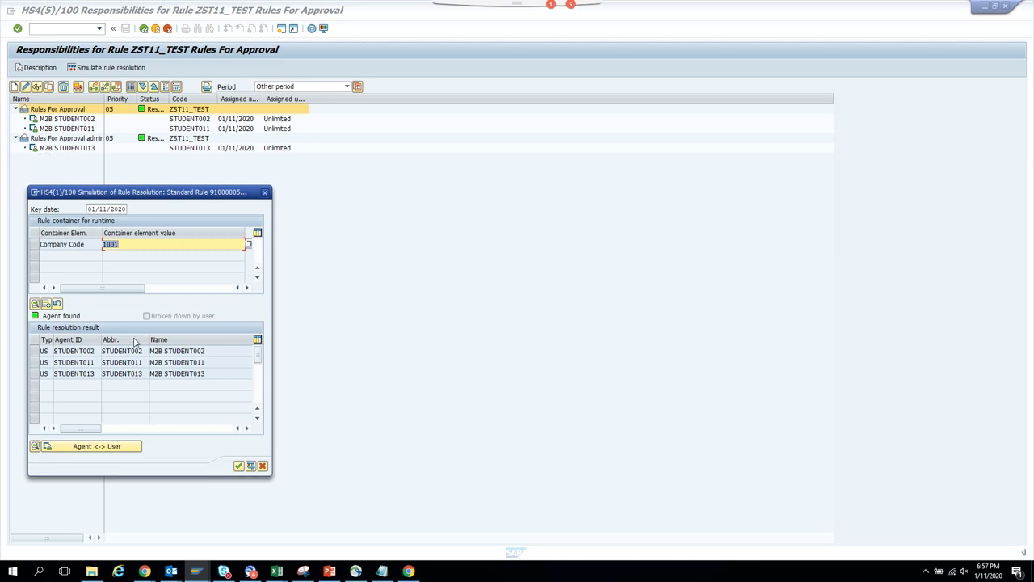
{"action": "left_click", "coordinate": [264, 192]}
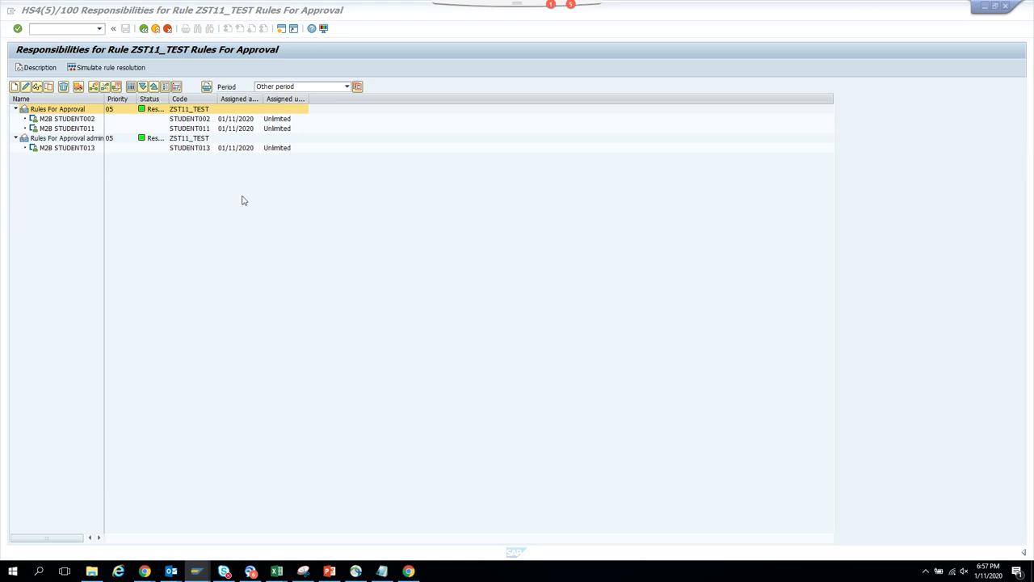
{"action": "left_click", "coordinate": [27, 138]}
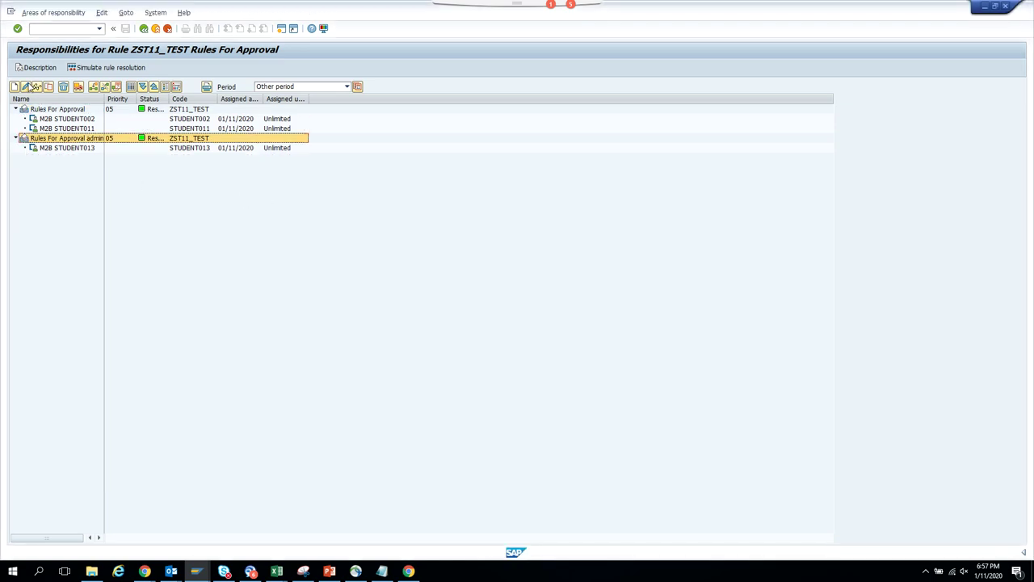
- Change the Rules For Approval admin priority from 05 to 01
{"action": "left_click", "coordinate": [28, 87]}
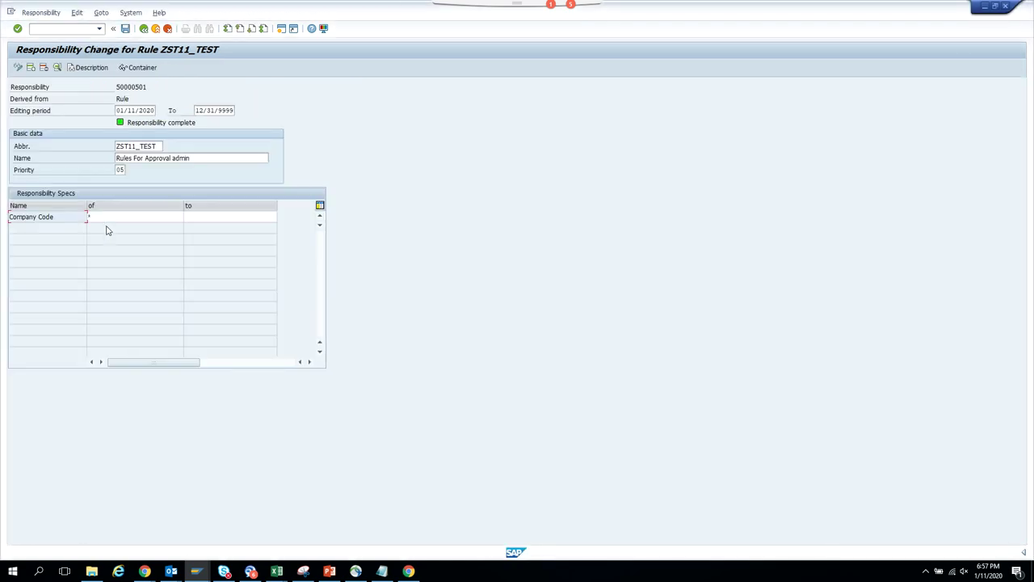
{"action": "double_click", "coordinate": [120, 171]}
{"action": "type", "text": "01"}
{"action": "left_click", "coordinate": [144, 30]}
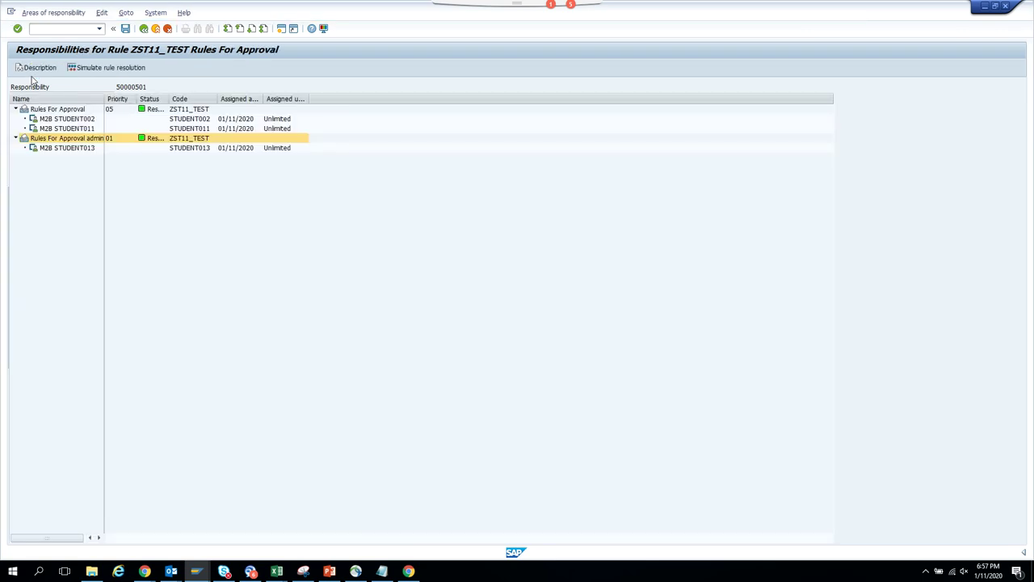
- Simulate rule resolution: company code 1001 gives two agents, 1010 gives one
{"action": "left_click", "coordinate": [84, 68]}
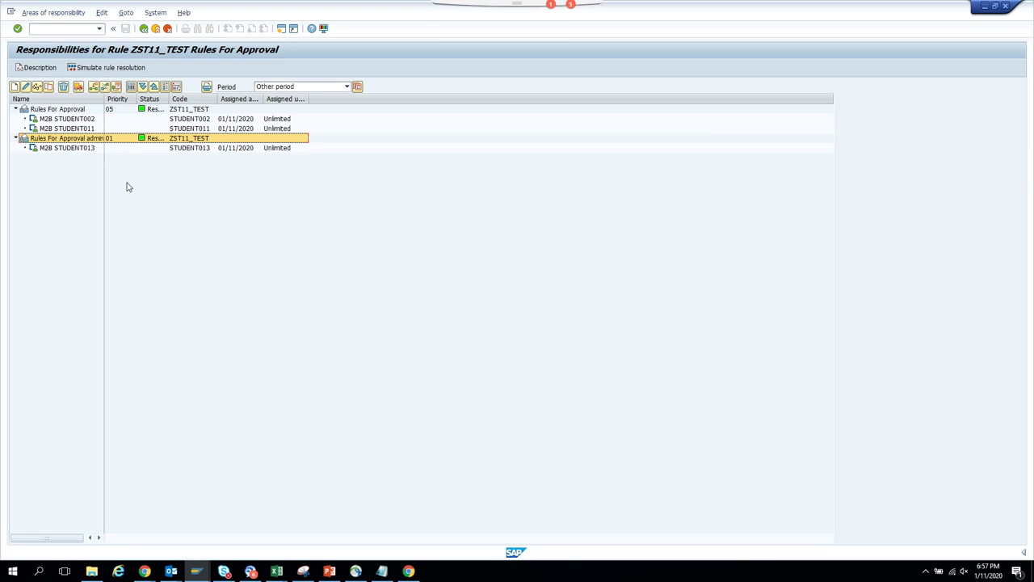
{"action": "left_click", "coordinate": [138, 243]}
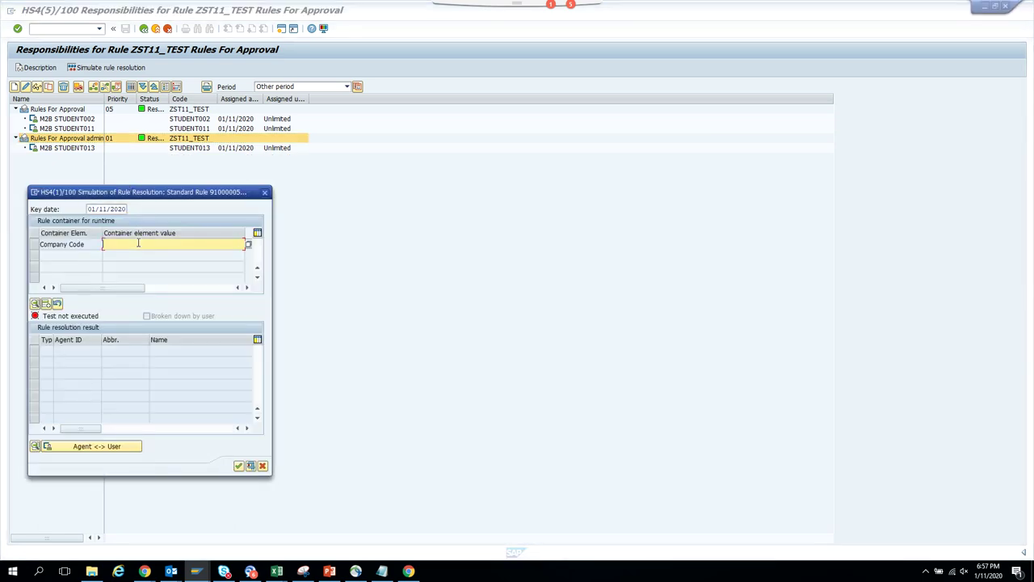
{"action": "type", "text": "1001"}
{"action": "key", "text": "Return"}
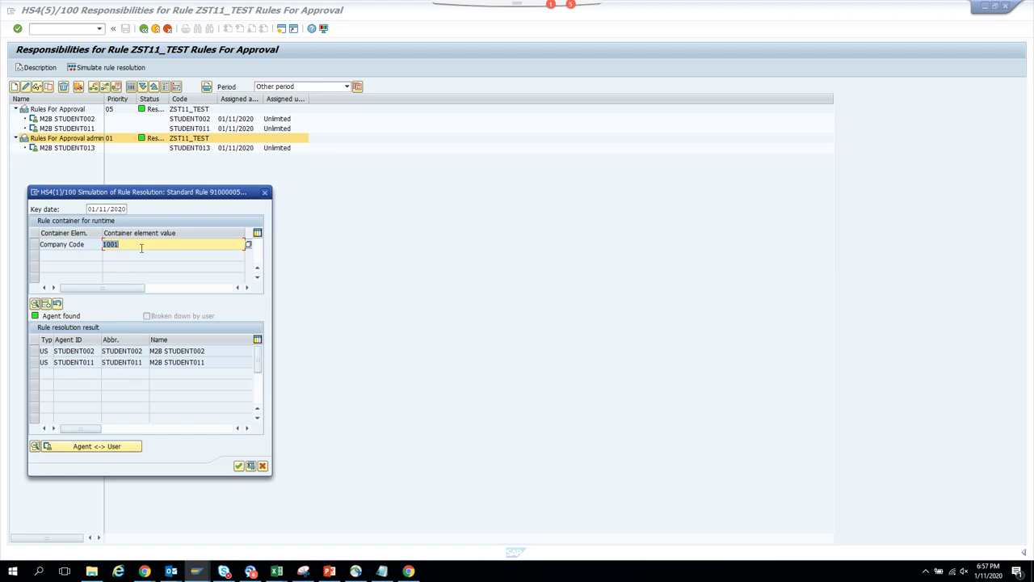
{"action": "type", "text": "1010"}
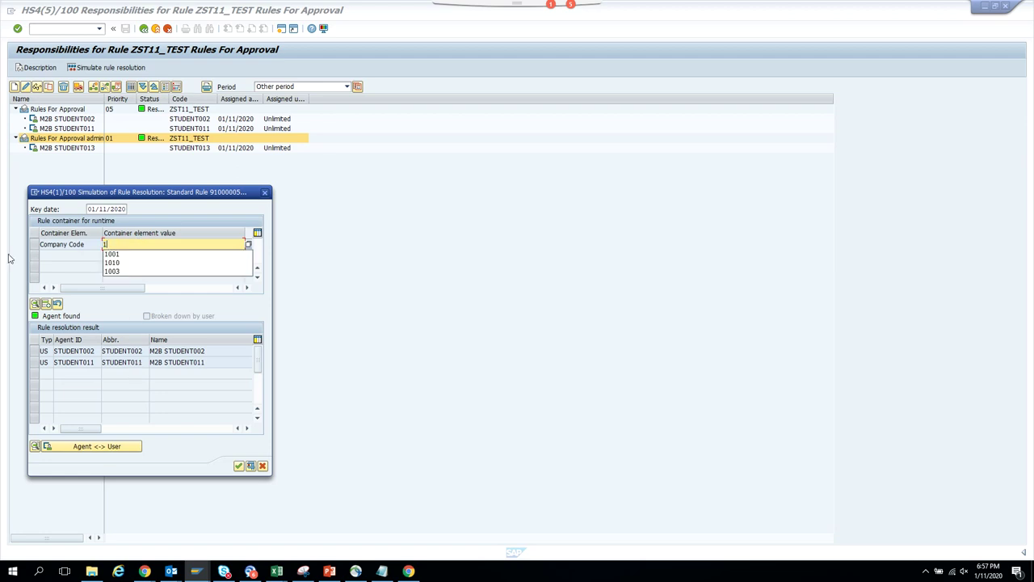
{"action": "key", "text": "Return"}
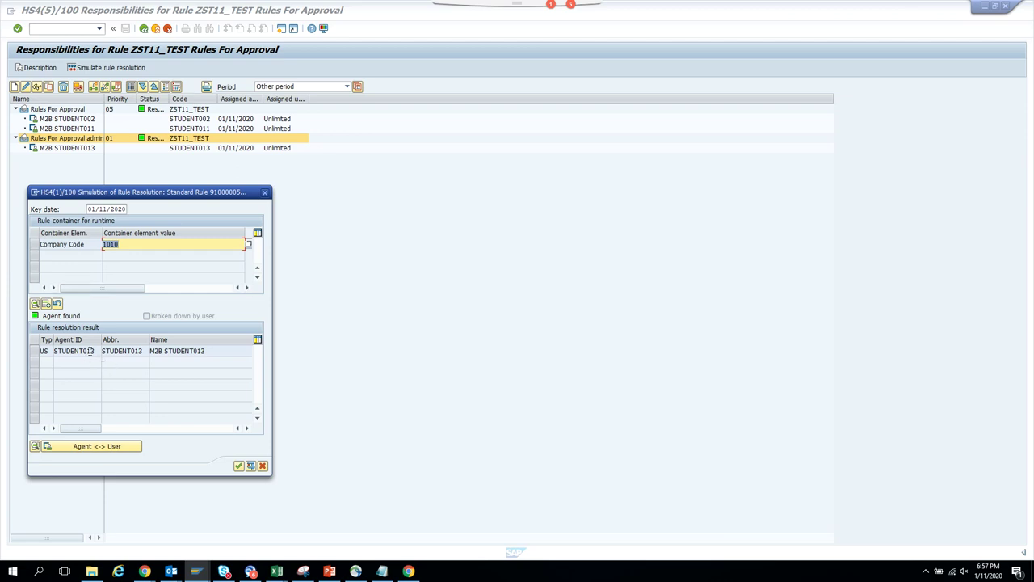
{"action": "left_click", "coordinate": [264, 192]}
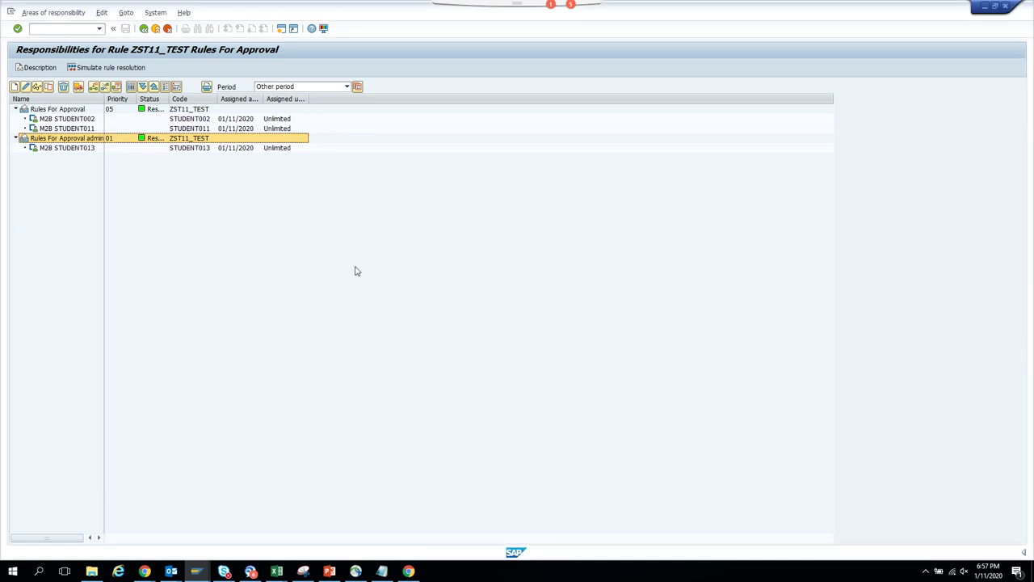
{"action": "key", "text": "alt+Tab"}
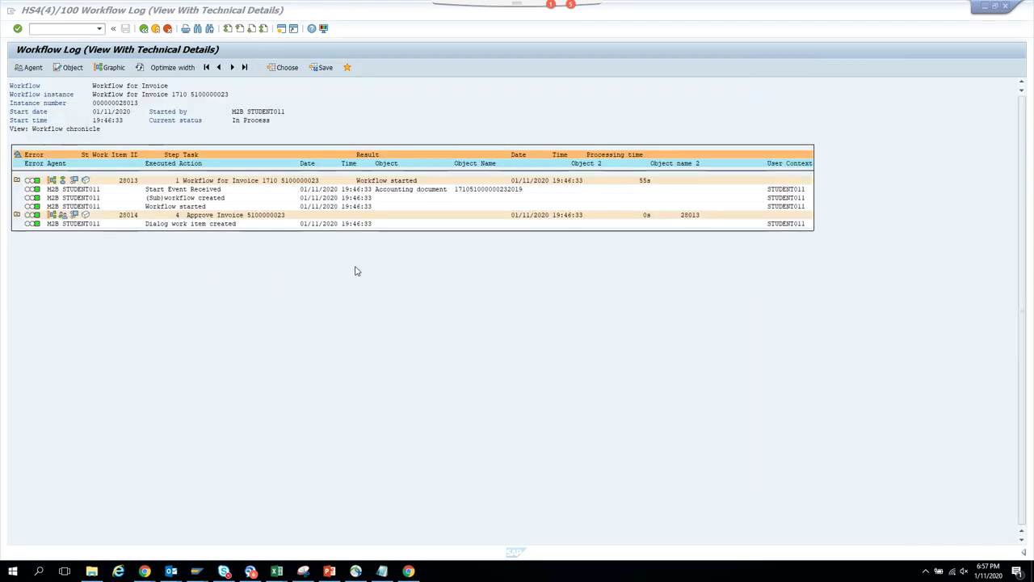
- Check the Approve Invoice work item's log, then execute it from the technical work item display
{"action": "double_click", "coordinate": [235, 216]}
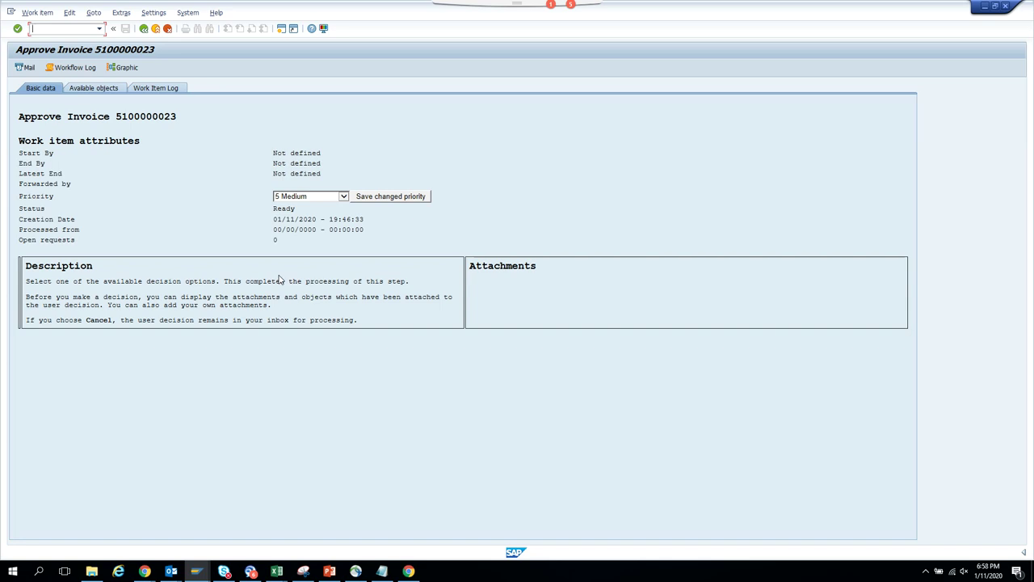
{"action": "left_click", "coordinate": [86, 69]}
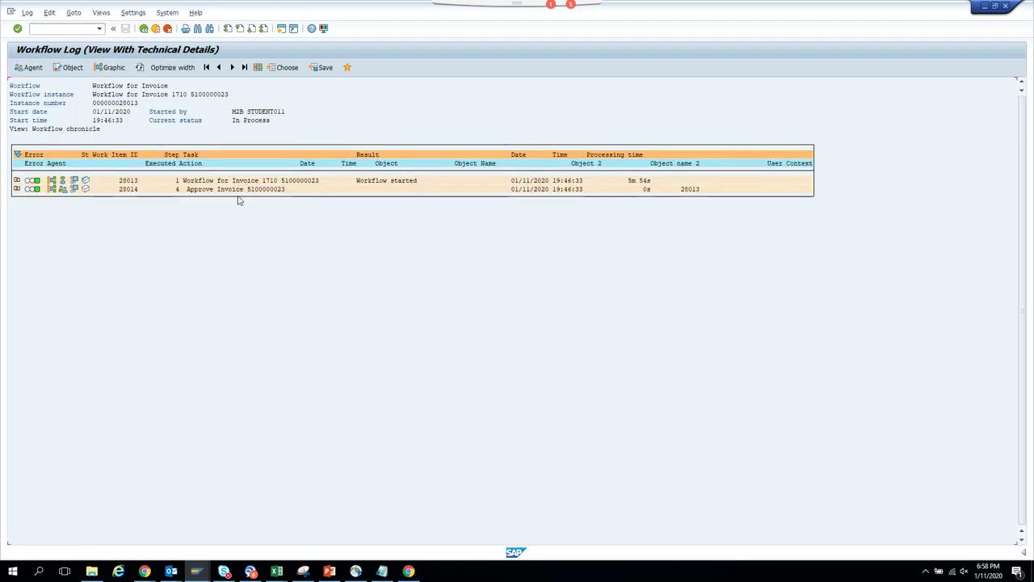
{"action": "key", "text": "F3"}
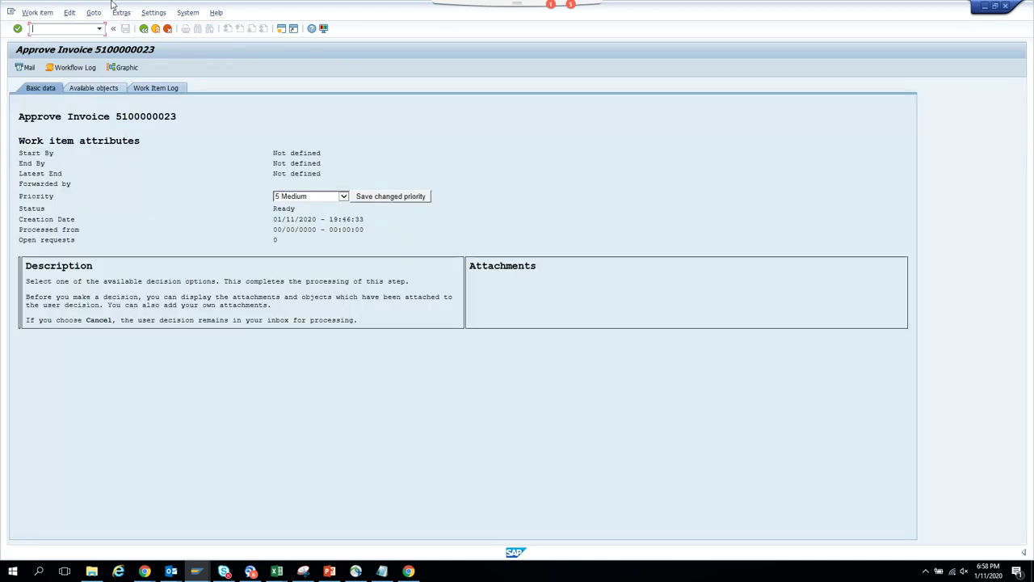
{"action": "left_click", "coordinate": [93, 13]}
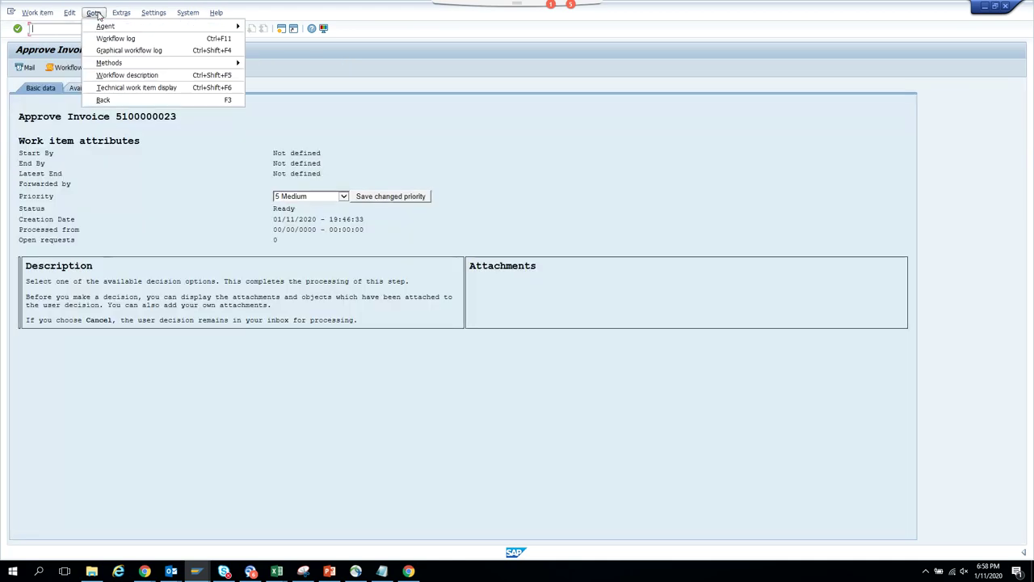
{"action": "left_click", "coordinate": [117, 87]}
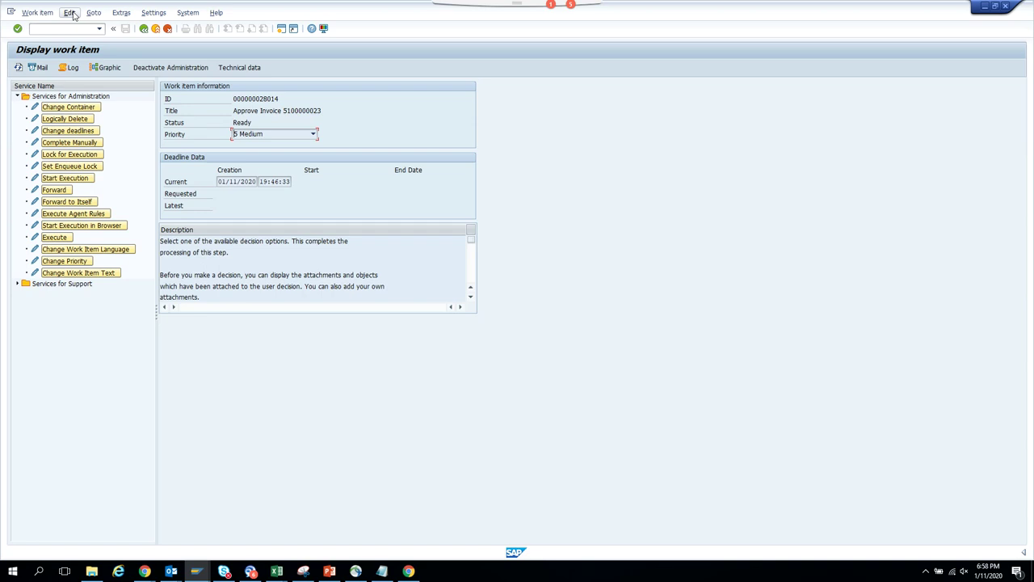
{"action": "double_click", "coordinate": [67, 240]}
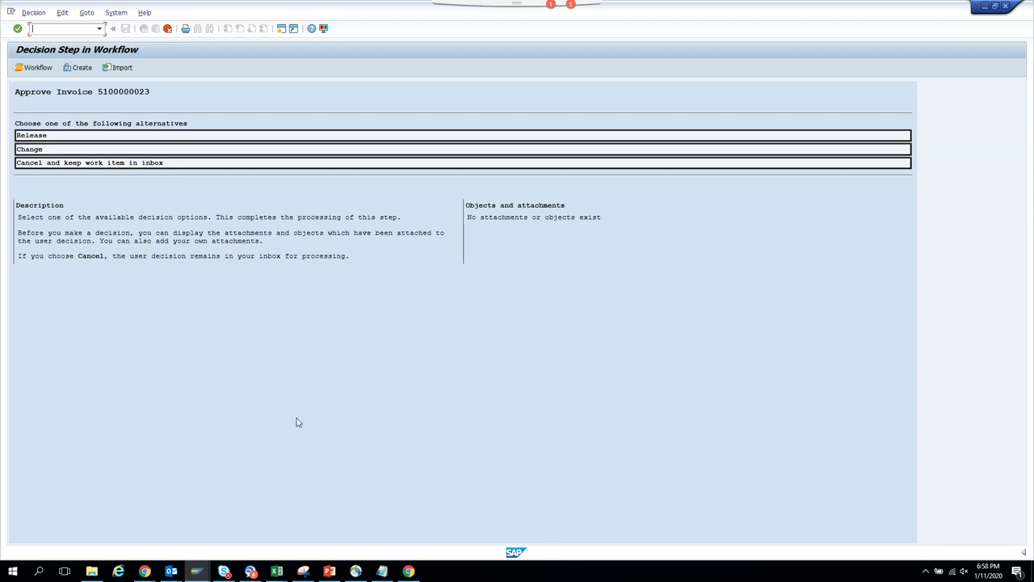
{"action": "mouse_move", "coordinate": [204, 570]}
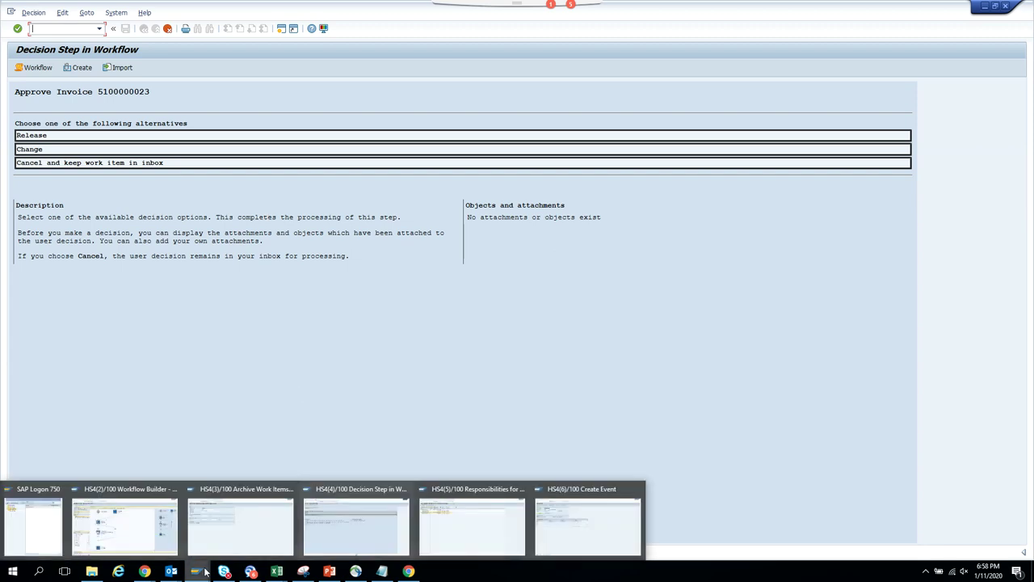
{"action": "left_click", "coordinate": [157, 537]}
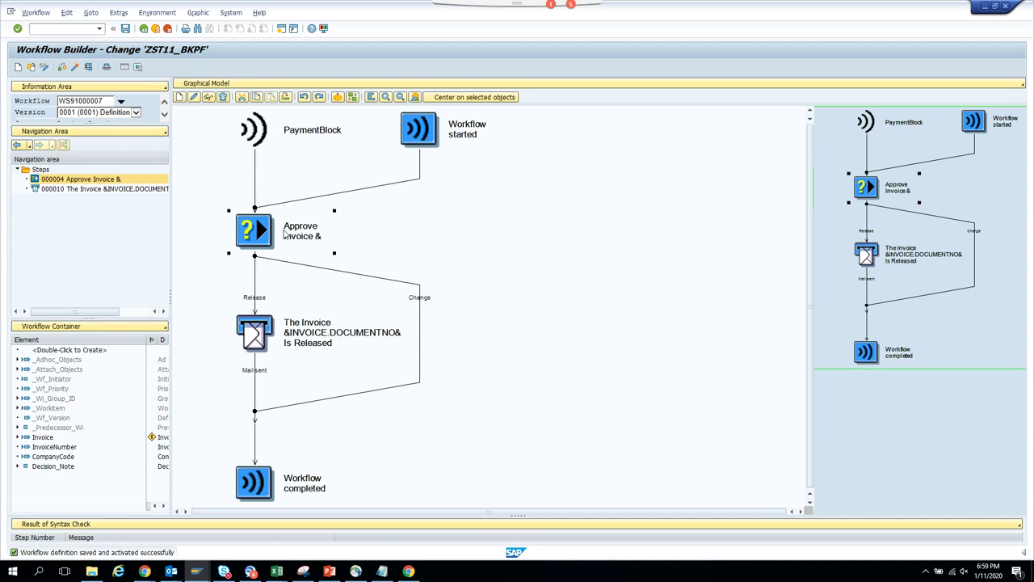
{"action": "double_click", "coordinate": [285, 233]}
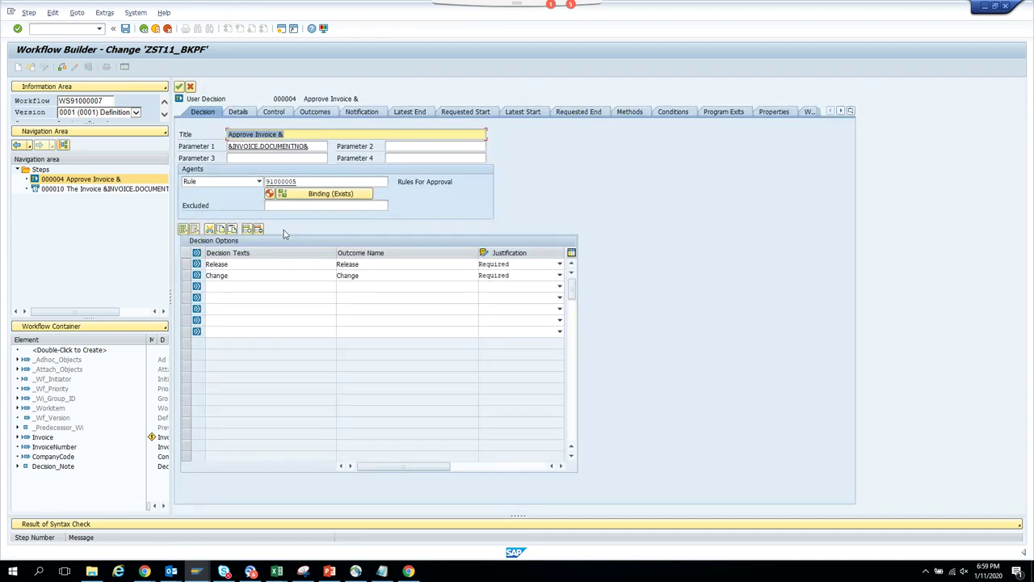
{"action": "left_click", "coordinate": [275, 113]}
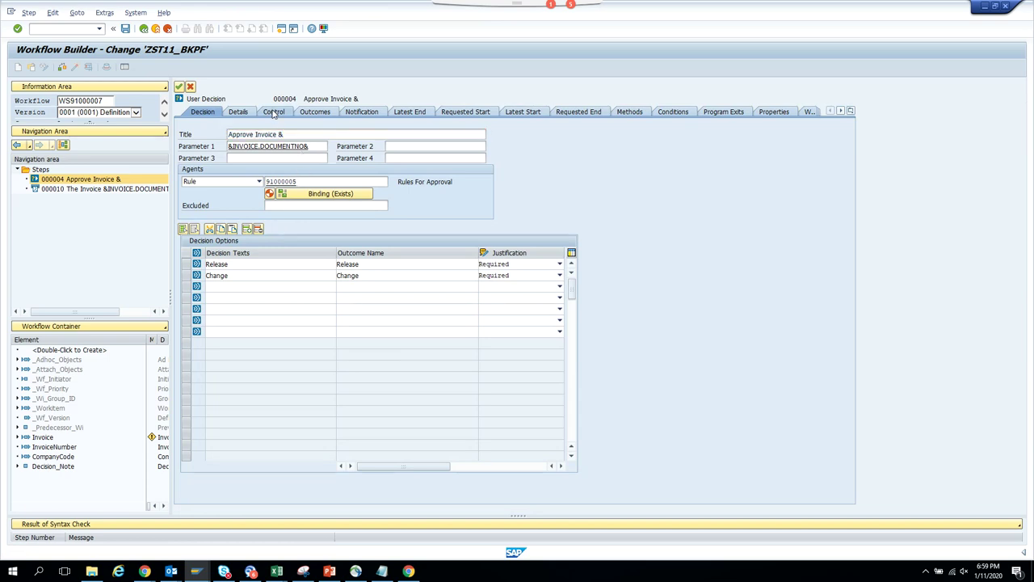
{"action": "left_click", "coordinate": [301, 160]}
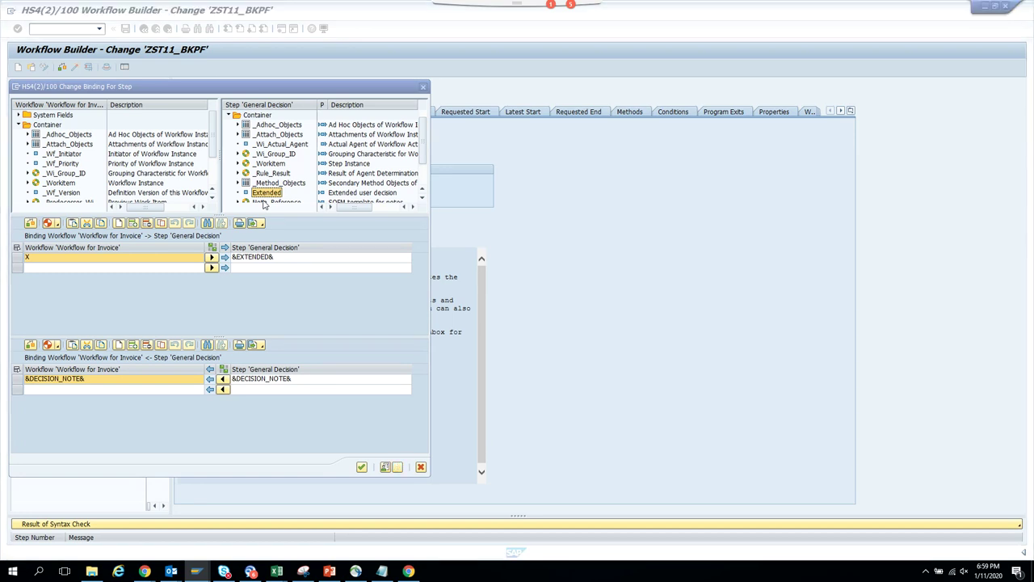
{"action": "scroll", "coordinate": [263, 205], "scroll_direction": "down", "scroll_amount": 1}
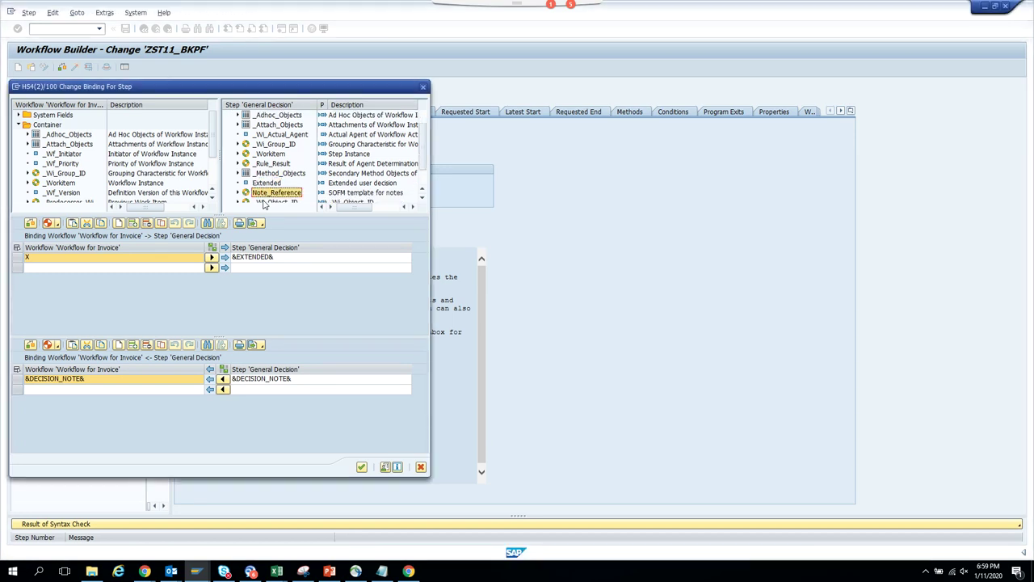
{"action": "key", "text": "alt+Tab"}
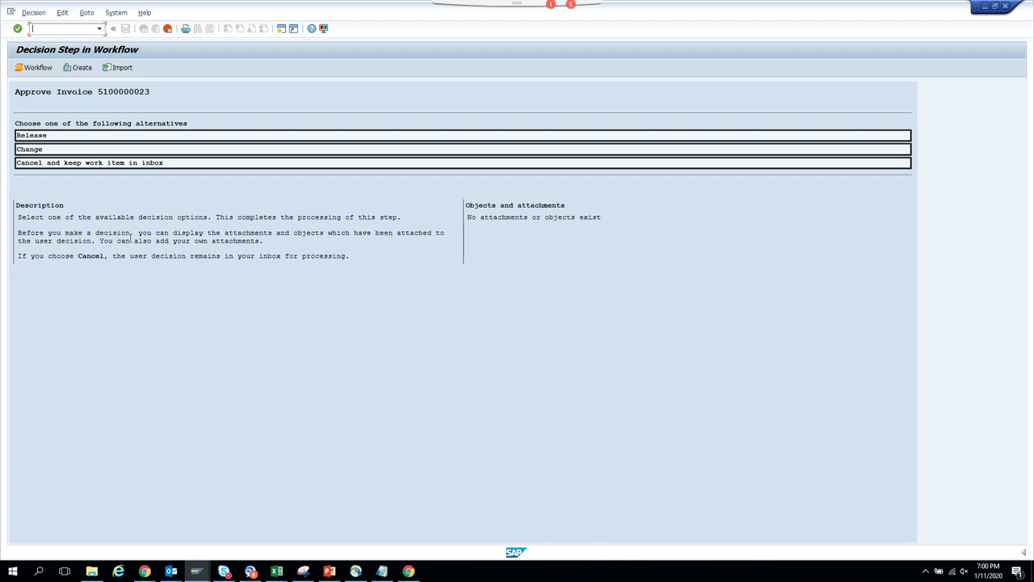
{"action": "left_click", "coordinate": [166, 29]}
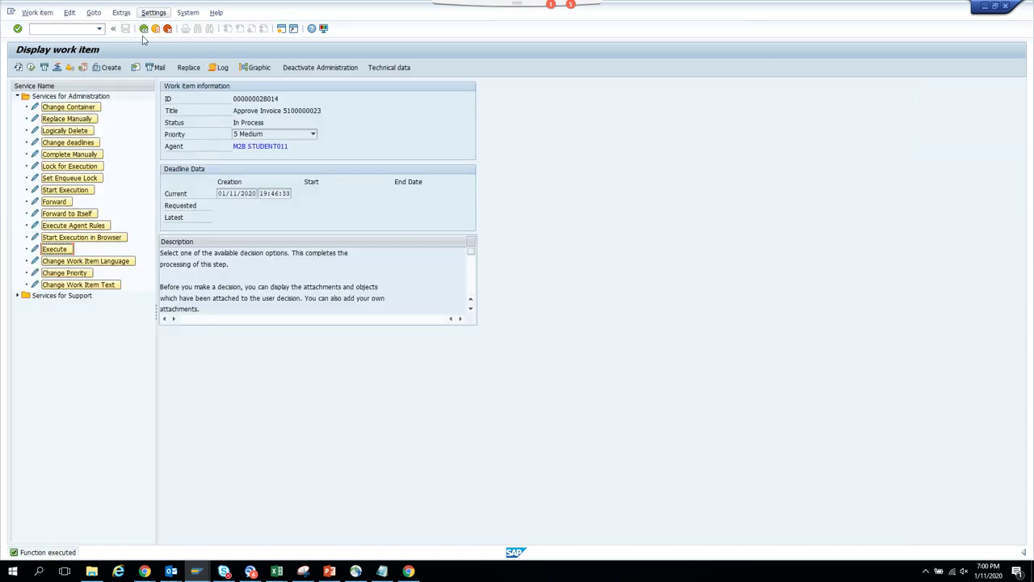
{"action": "left_click", "coordinate": [218, 68]}
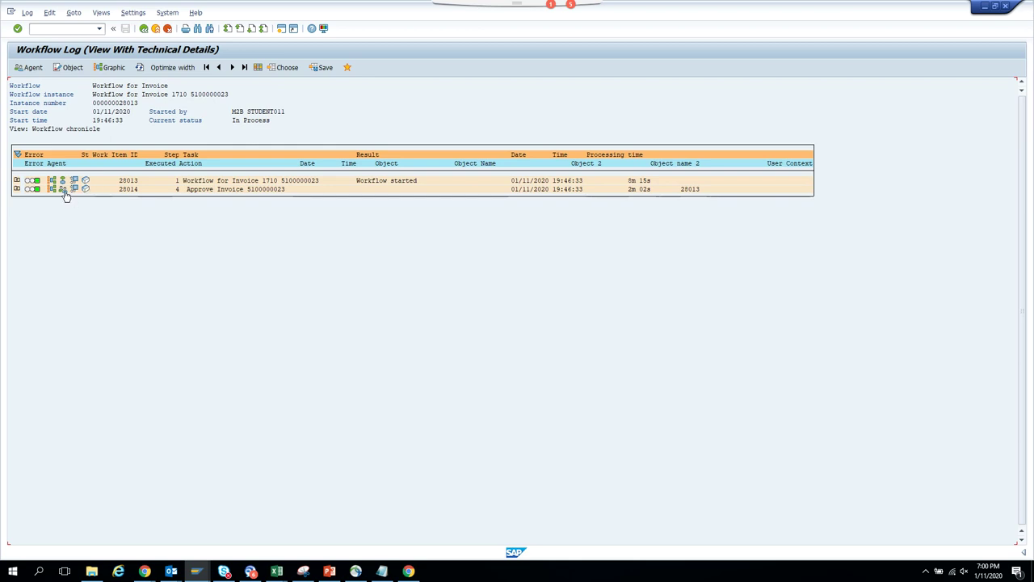
{"action": "double_click", "coordinate": [233, 191]}
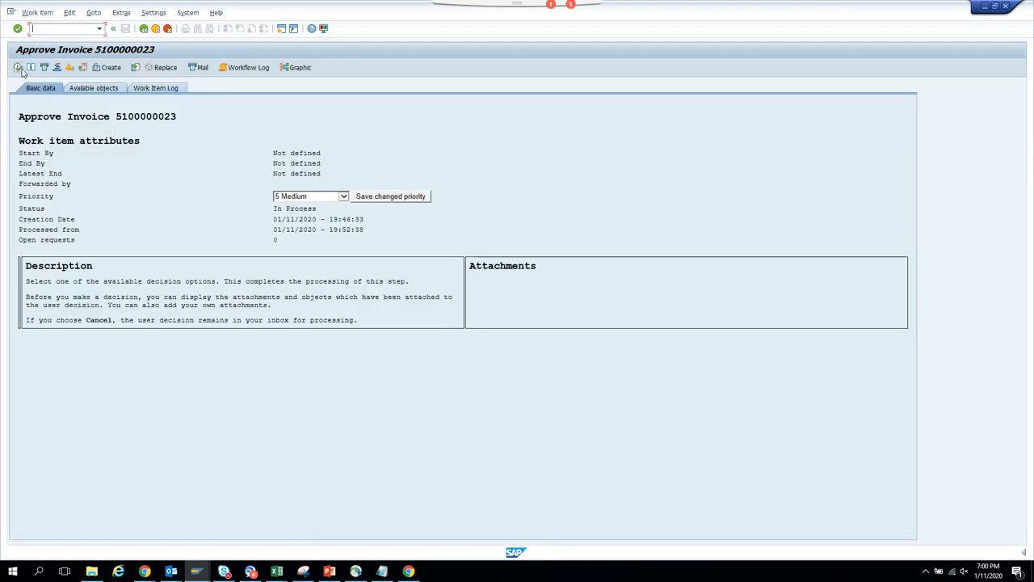
{"action": "left_click", "coordinate": [20, 68]}
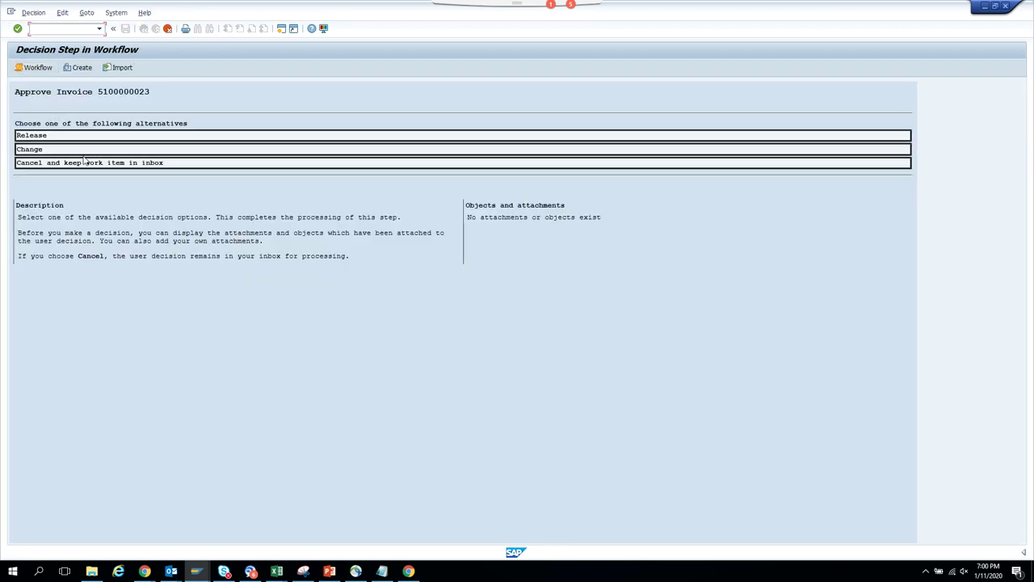
- Choose the Change decision with the justification 'test change' and confirm it
{"action": "left_click", "coordinate": [90, 152]}
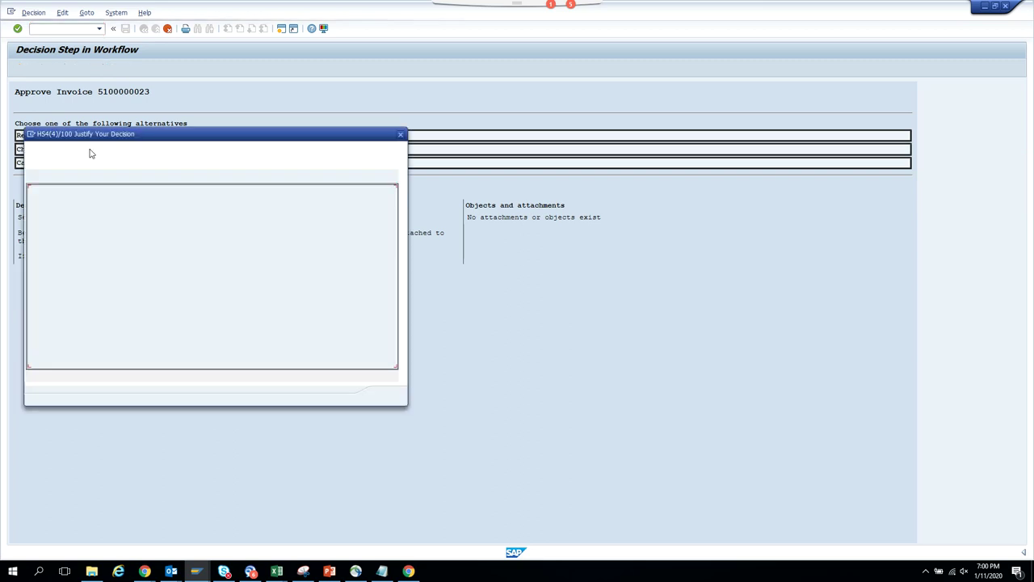
{"action": "left_click", "coordinate": [143, 243]}
{"action": "type", "text": "test change"}
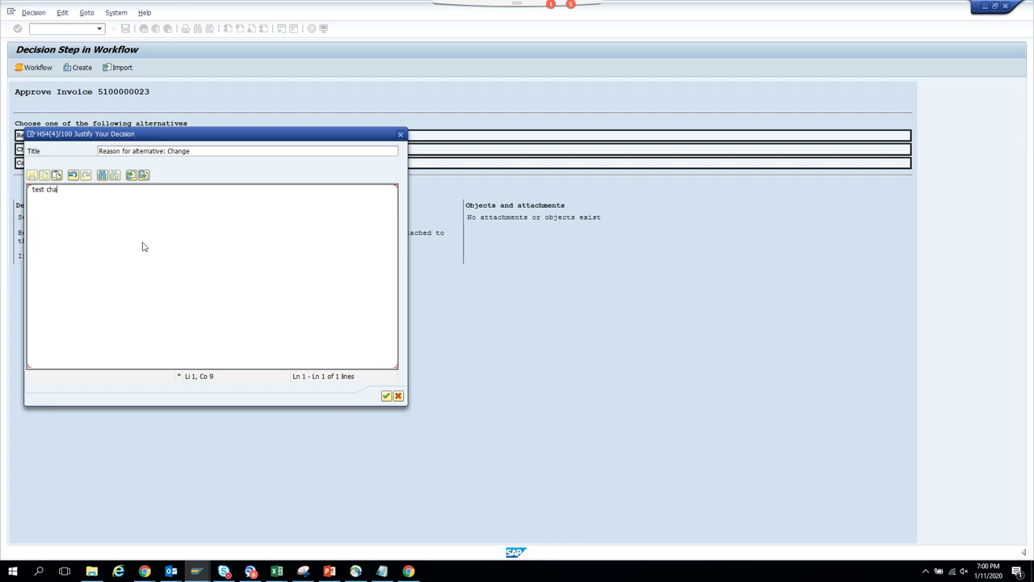
{"action": "left_click", "coordinate": [387, 396]}
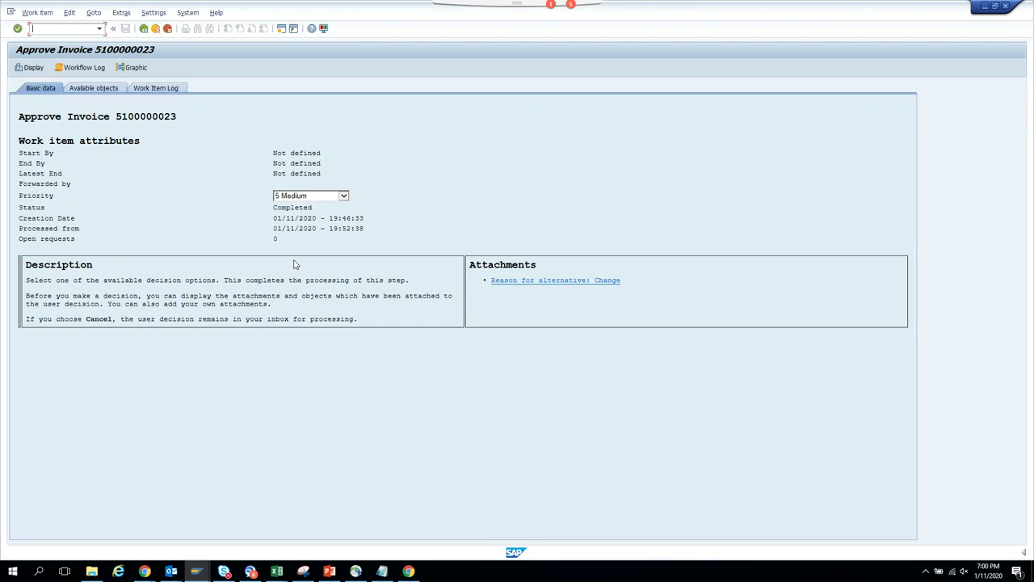
- Reopen the workflow log, check the step's agents, and expand the Approve Invoice row
{"action": "left_click", "coordinate": [84, 67]}
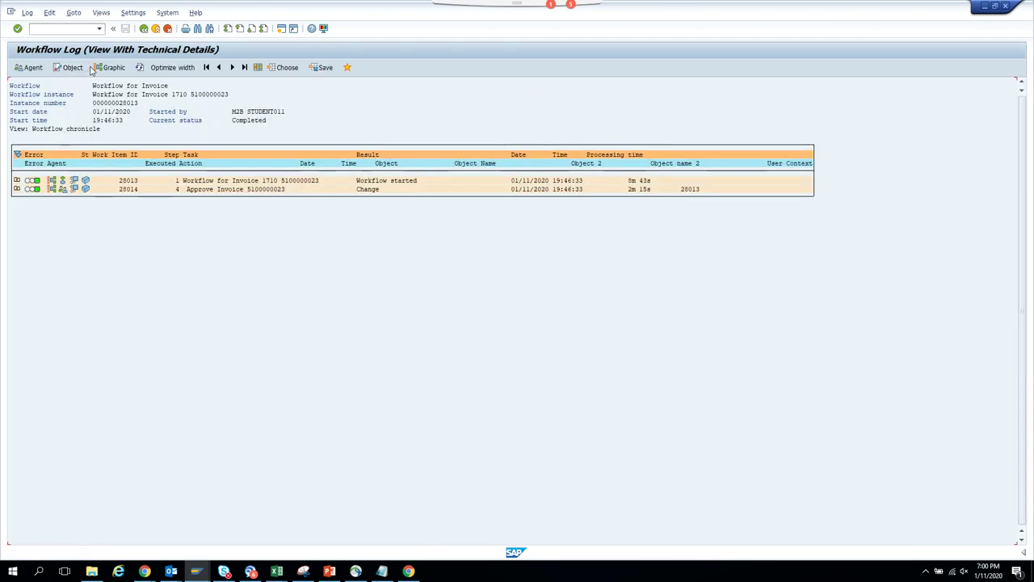
{"action": "left_click", "coordinate": [66, 192]}
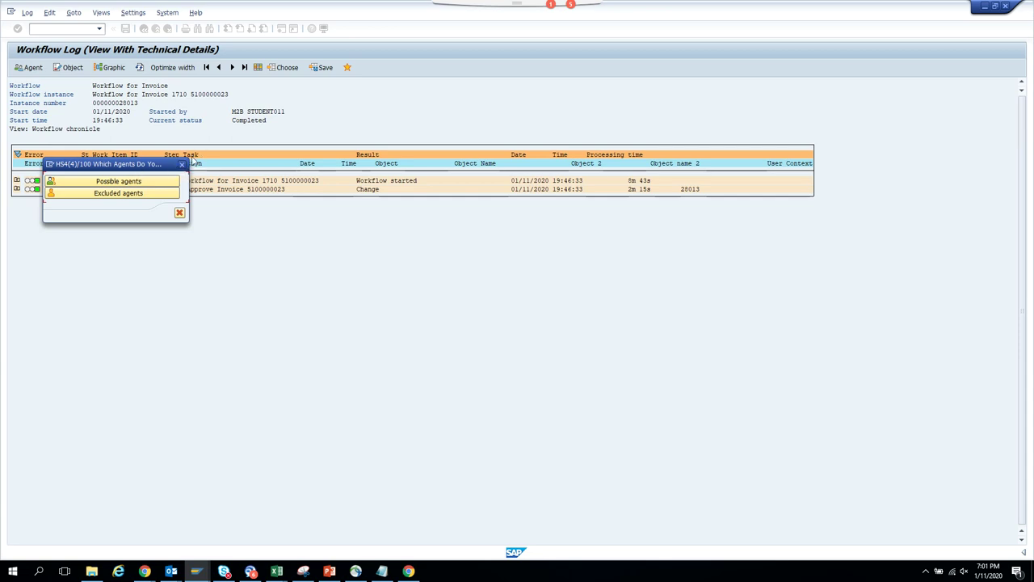
{"action": "left_click", "coordinate": [183, 165]}
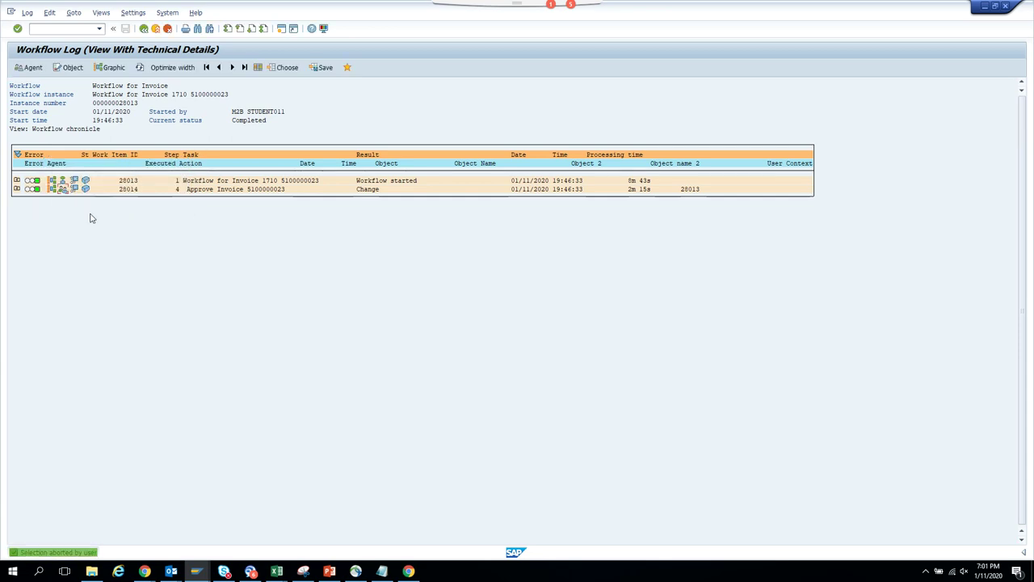
{"action": "left_click", "coordinate": [16, 189]}
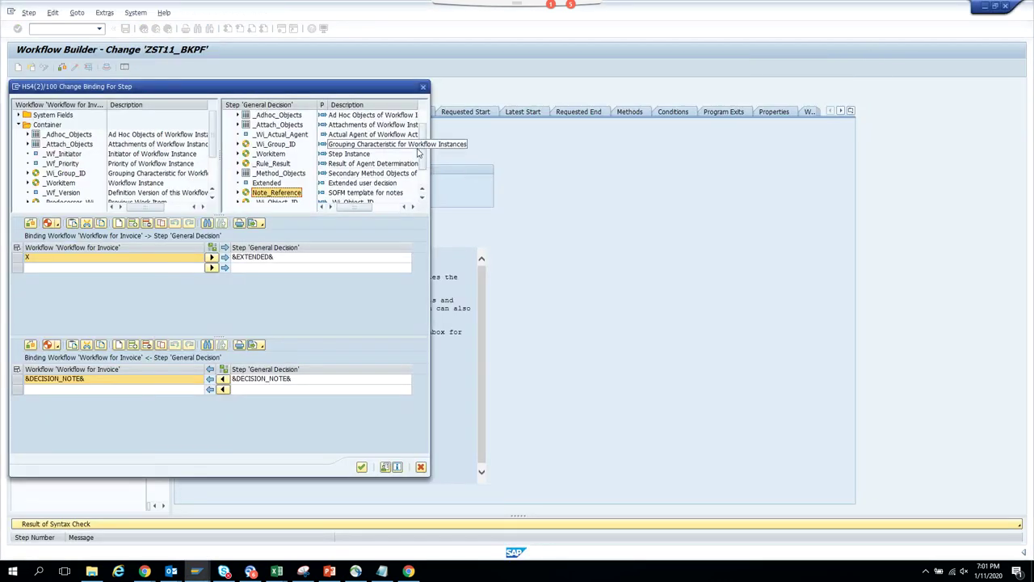
- Add _Wi_Object_ID as a binding target and try binding the workflow's Invoice to it
{"action": "scroll", "coordinate": [419, 196], "scroll_direction": "down", "scroll_amount": 1}
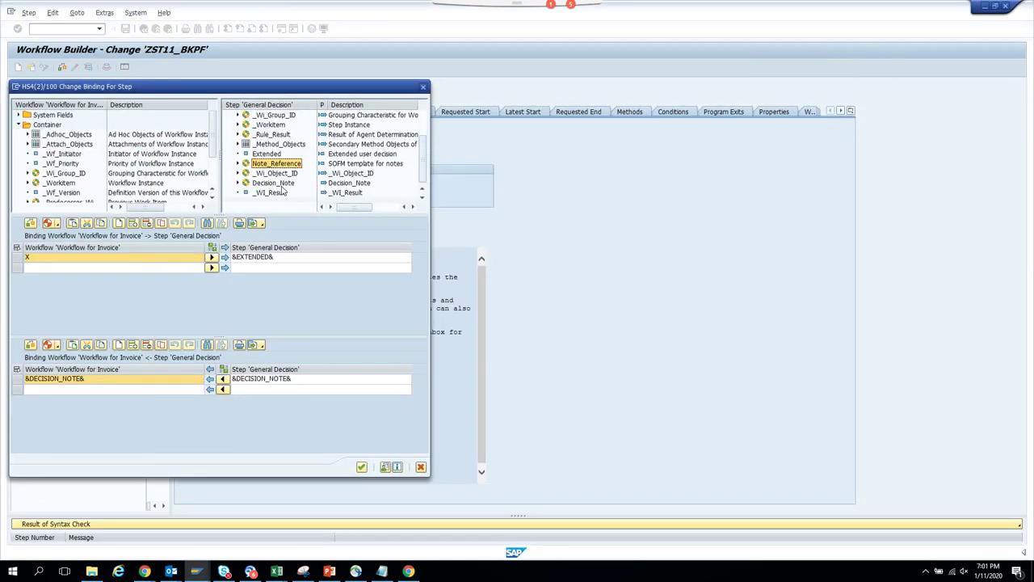
{"action": "left_click_drag", "start_coordinate": [277, 173], "coordinate": [295, 272]}
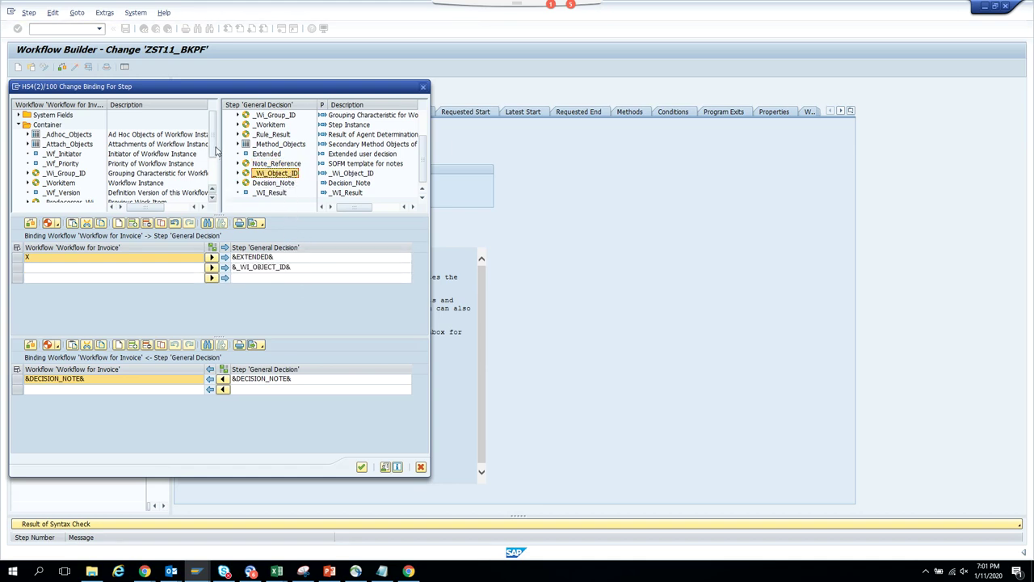
{"action": "scroll", "coordinate": [218, 152], "scroll_direction": "down", "scroll_amount": 2}
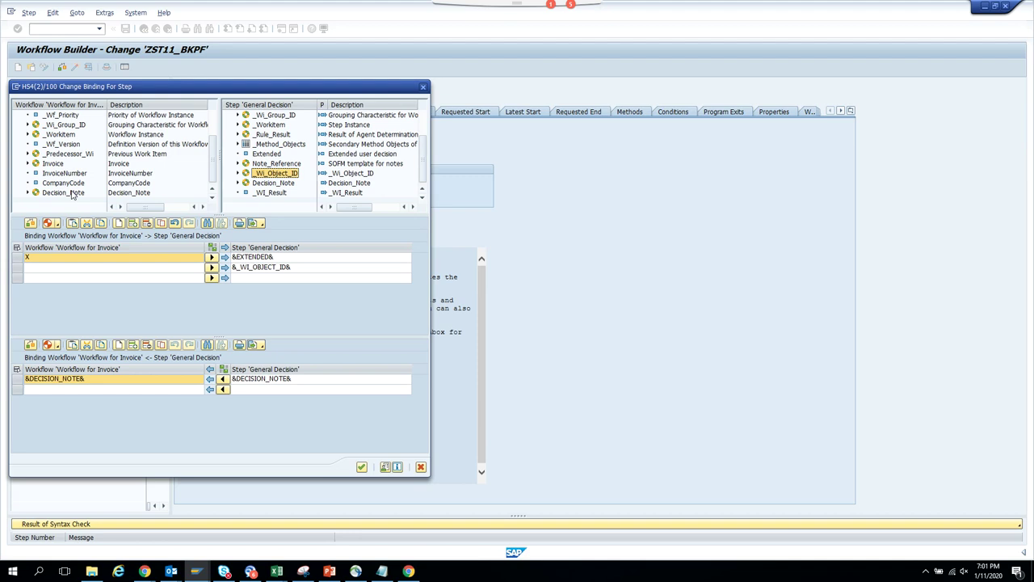
{"action": "left_click_drag", "start_coordinate": [59, 164], "coordinate": [65, 270]}
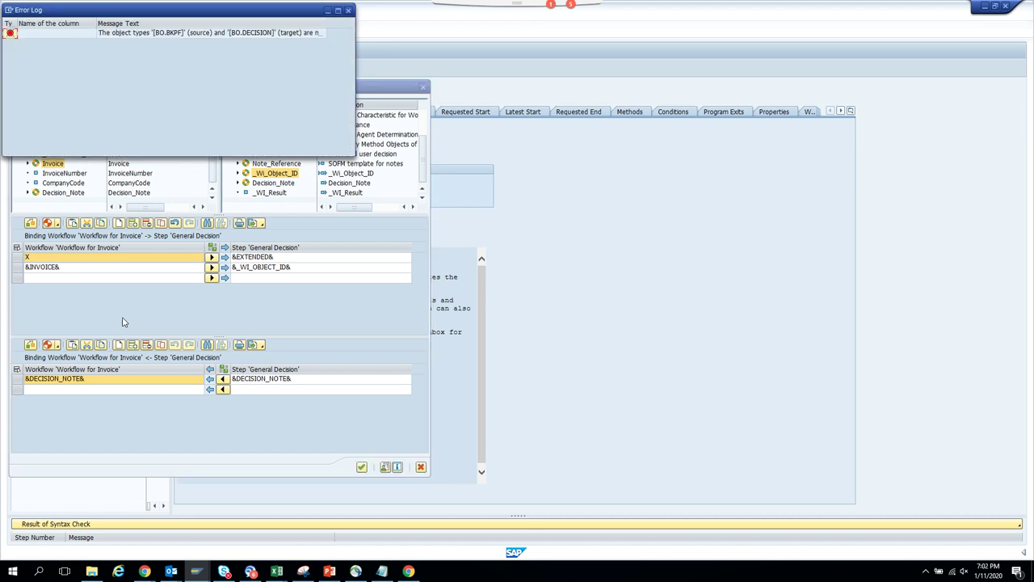
- Dismiss the object-type error log, close the binding editor and answer the save prompt
{"action": "left_click", "coordinate": [349, 11]}
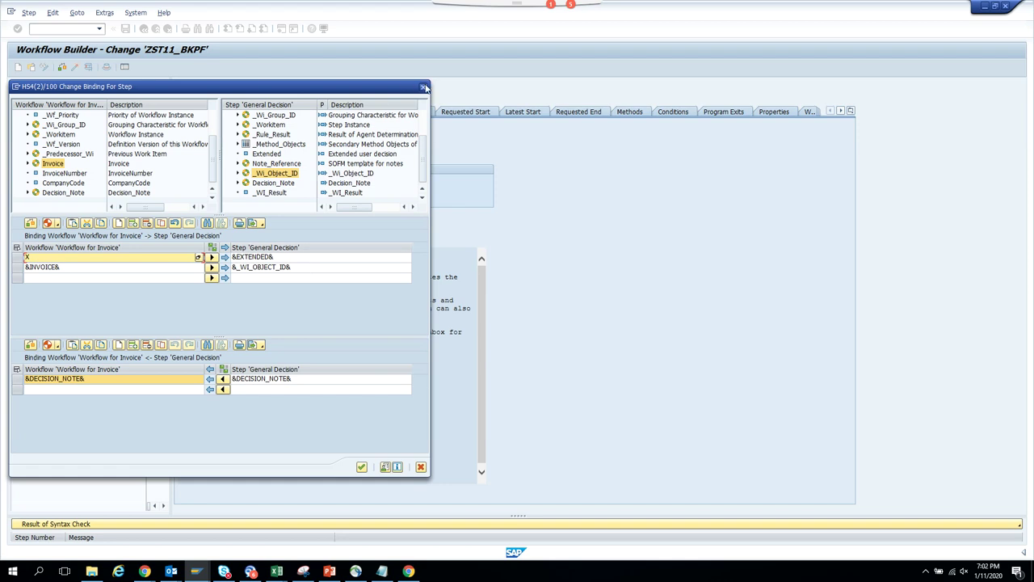
{"action": "left_click", "coordinate": [426, 87]}
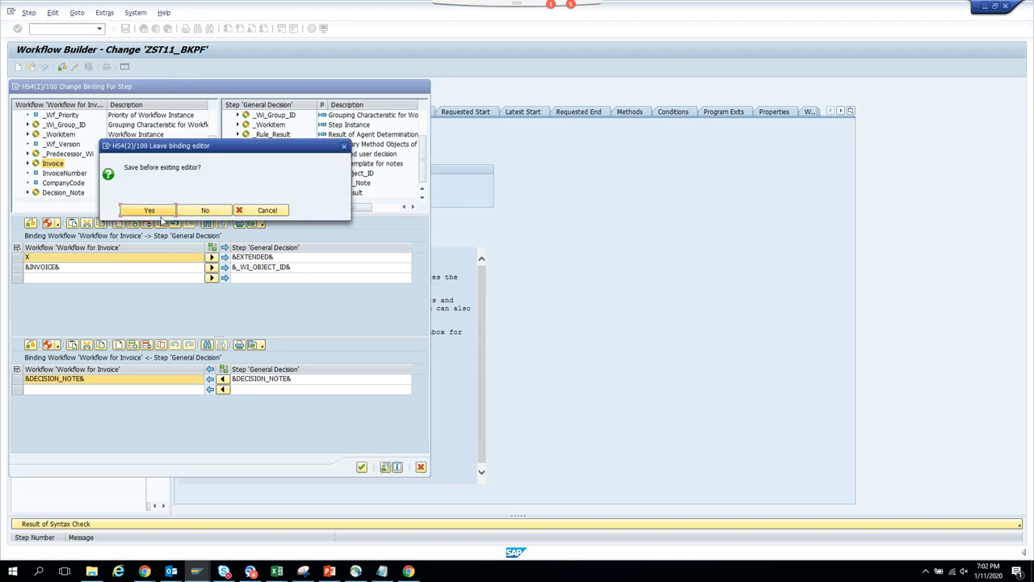
{"action": "left_click", "coordinate": [204, 210]}
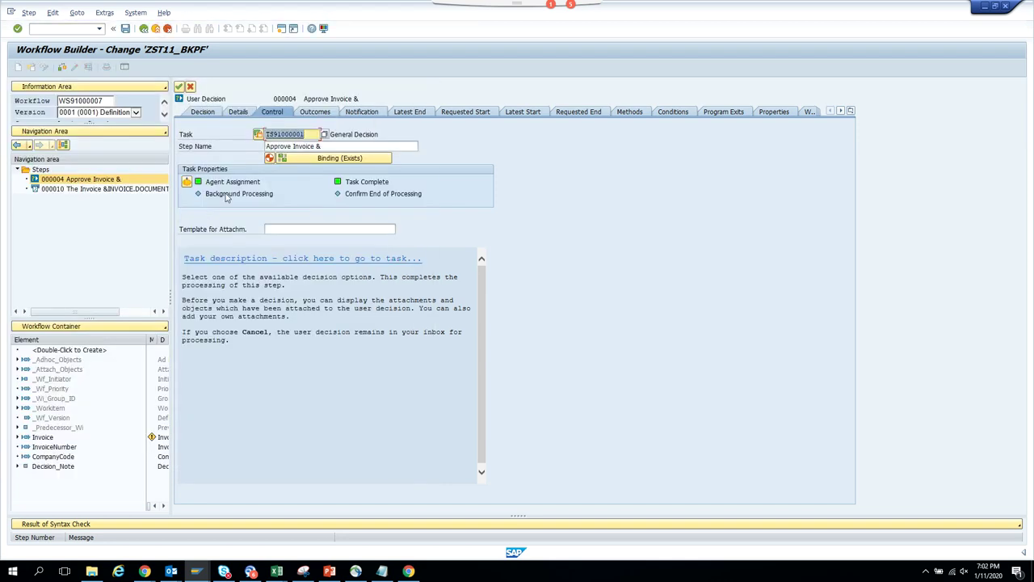
- Open the General Decision task's container elements in change mode
{"action": "double_click", "coordinate": [285, 136]}
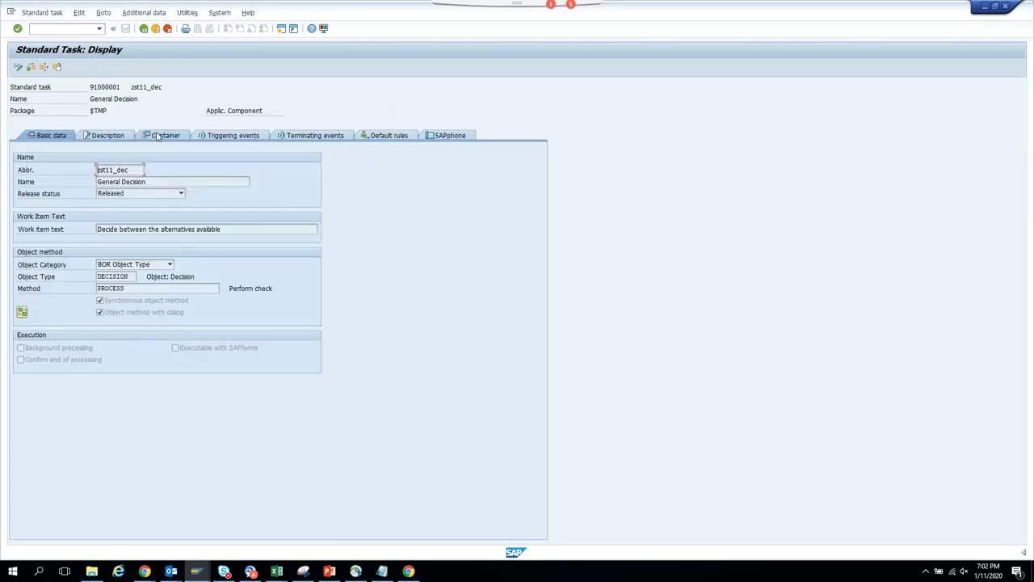
{"action": "left_click", "coordinate": [160, 136]}
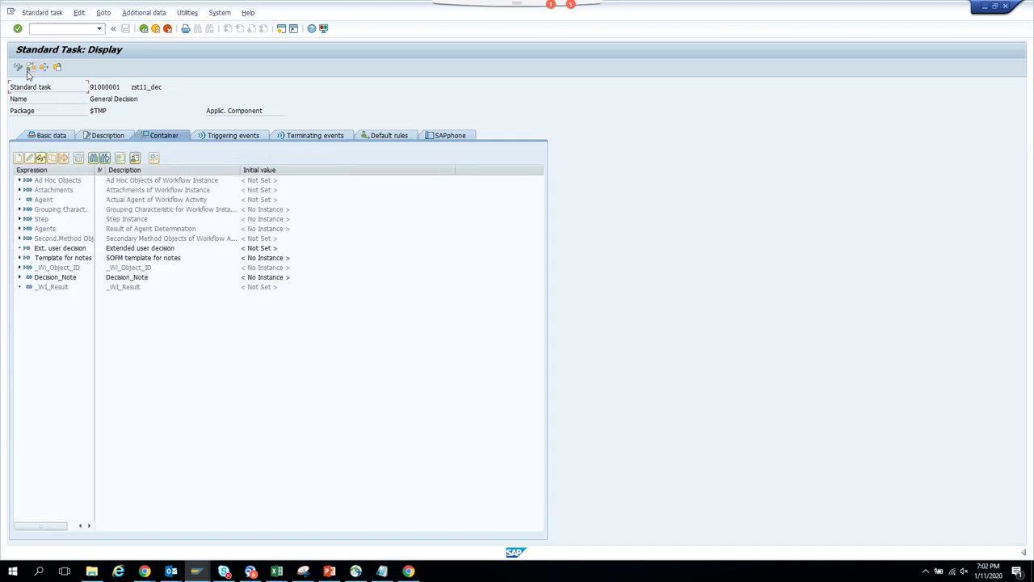
{"action": "left_click", "coordinate": [20, 69]}
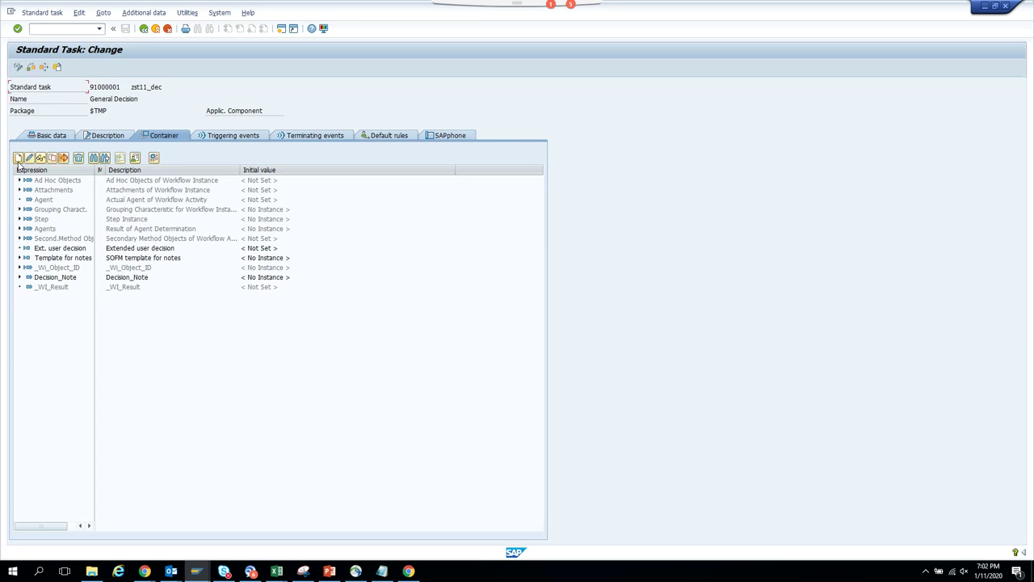
- Start a new container element named Invoice, with Invoice as its short description
{"action": "left_click", "coordinate": [18, 160]}
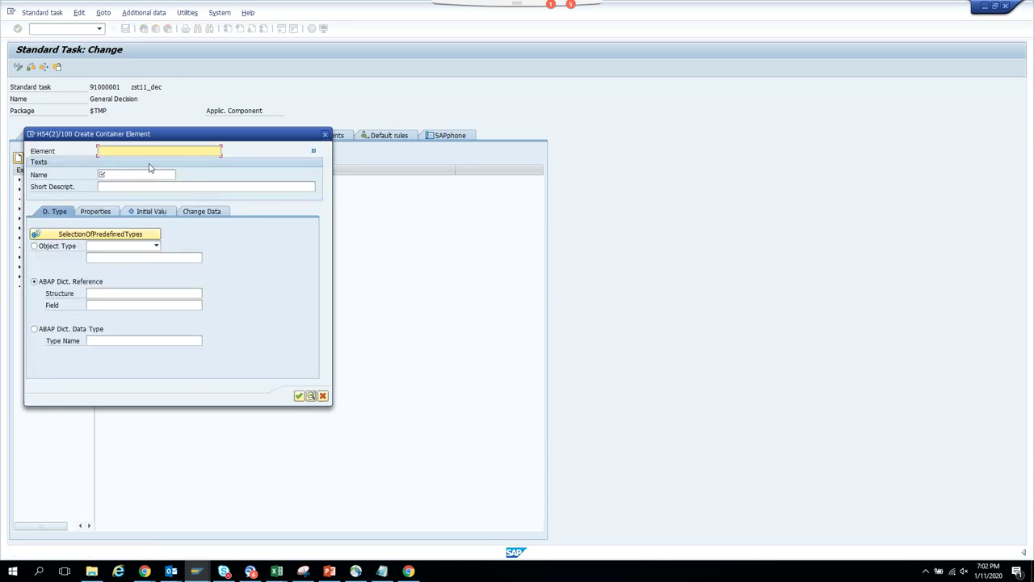
{"action": "type", "text": "Invoice"}
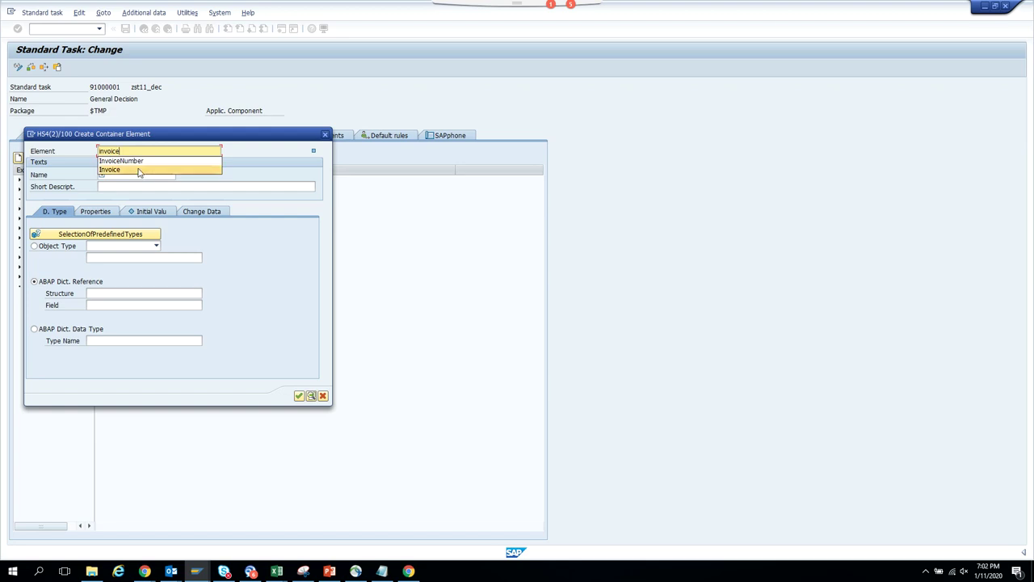
{"action": "left_click", "coordinate": [150, 169]}
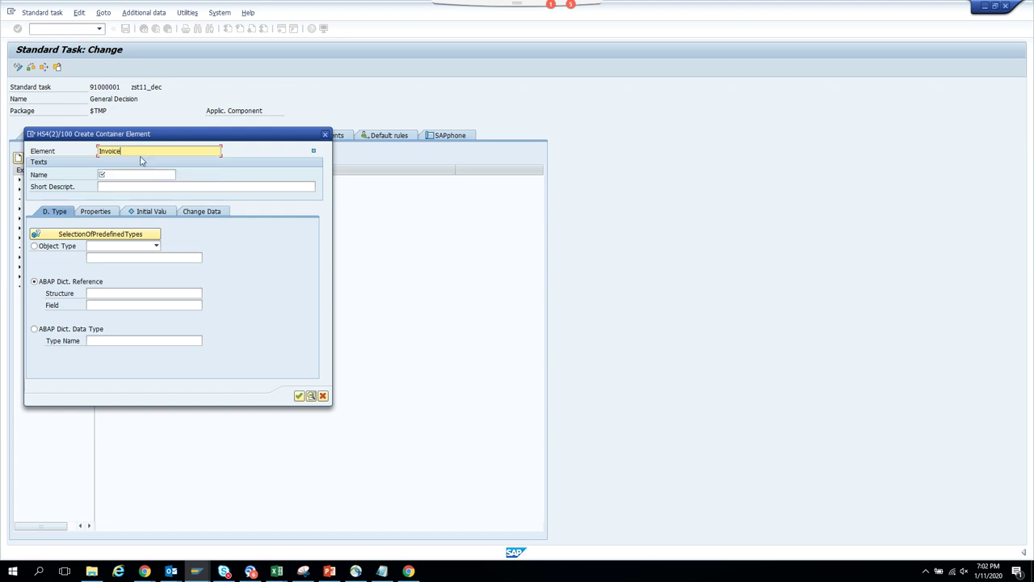
{"action": "left_click_drag", "start_coordinate": [149, 147], "coordinate": [2, 154]}
{"action": "key", "text": "ctrl+c"}
{"action": "key", "text": "Tab"}
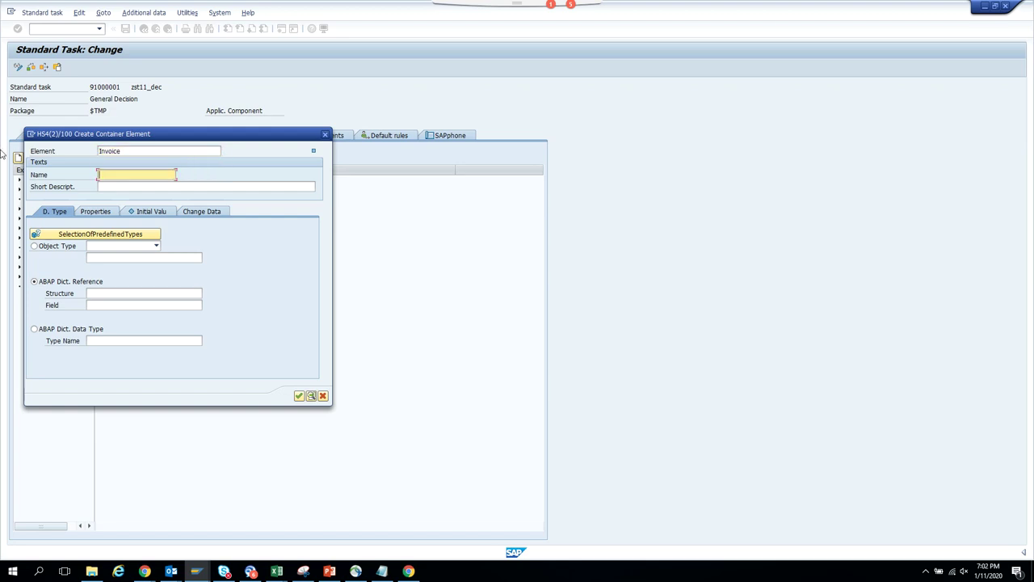
{"action": "key", "text": "ctrl+v"}
{"action": "key", "text": "Tab"}
{"action": "key", "text": "ctrl+v"}
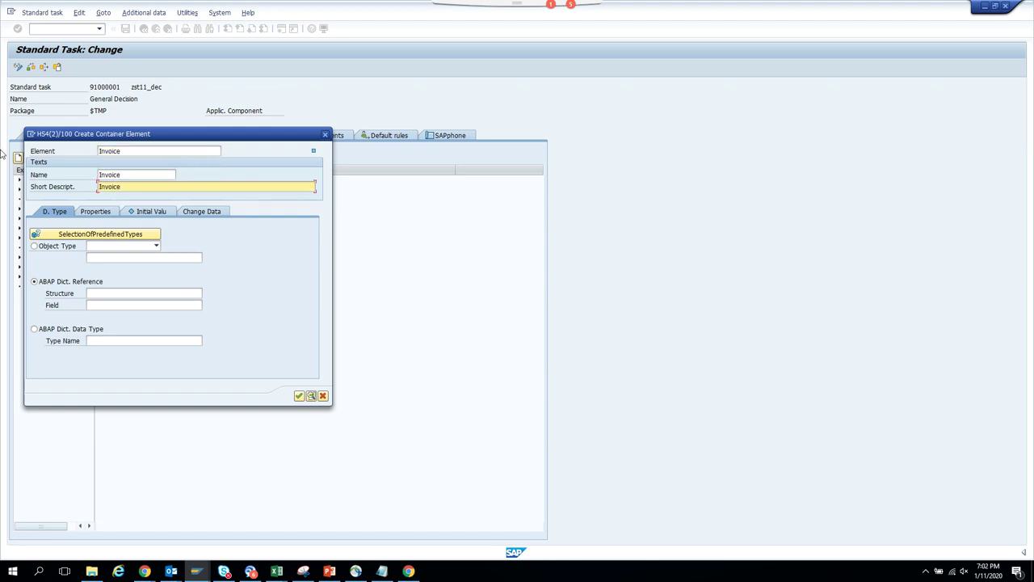
- Make Invoice a BOR object type BKPF element, marked import and export, and create it
{"action": "left_click", "coordinate": [110, 293]}
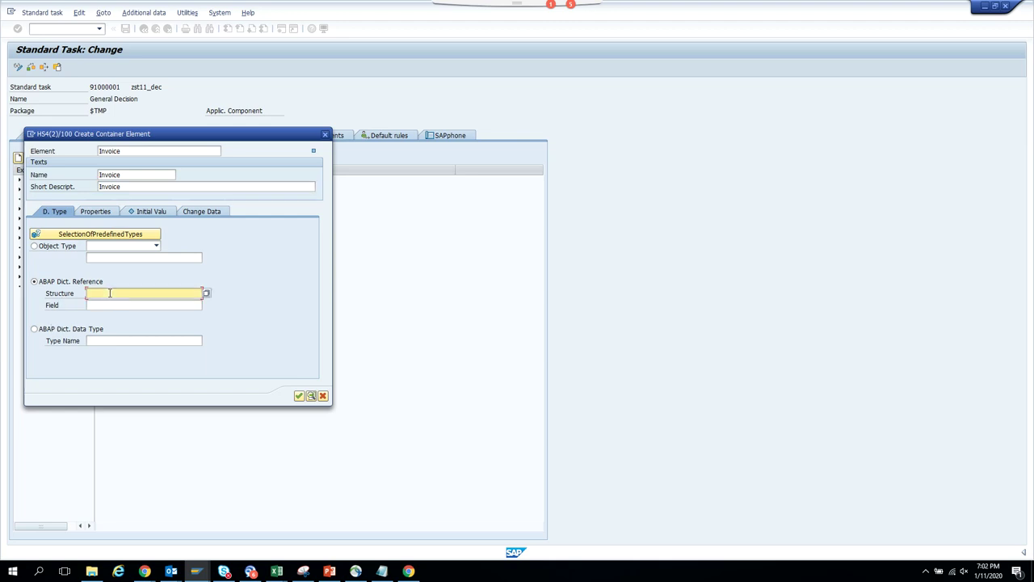
{"action": "left_click", "coordinate": [62, 247]}
{"action": "left_click", "coordinate": [130, 247]}
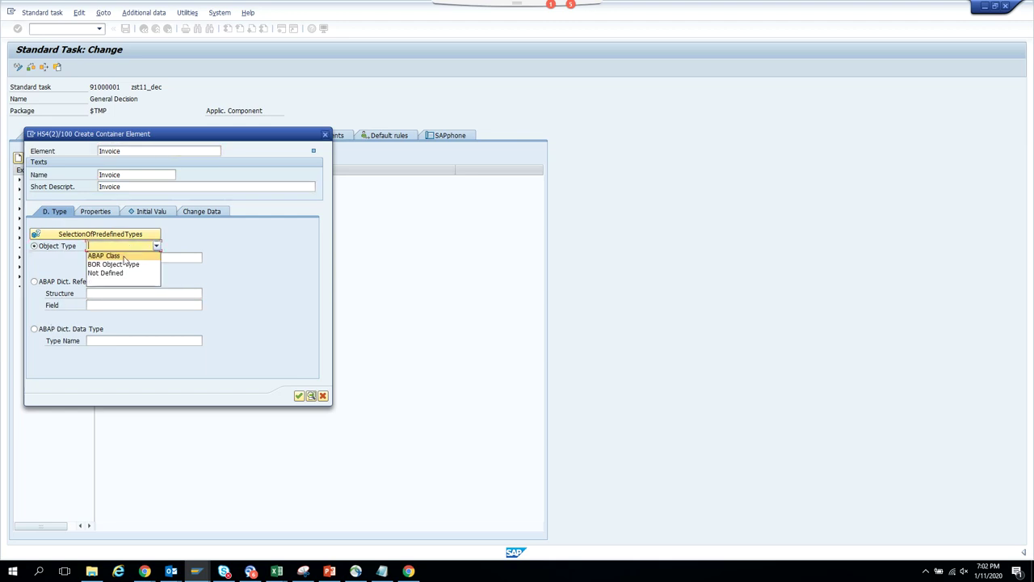
{"action": "left_click", "coordinate": [121, 265]}
{"action": "left_click", "coordinate": [133, 257]}
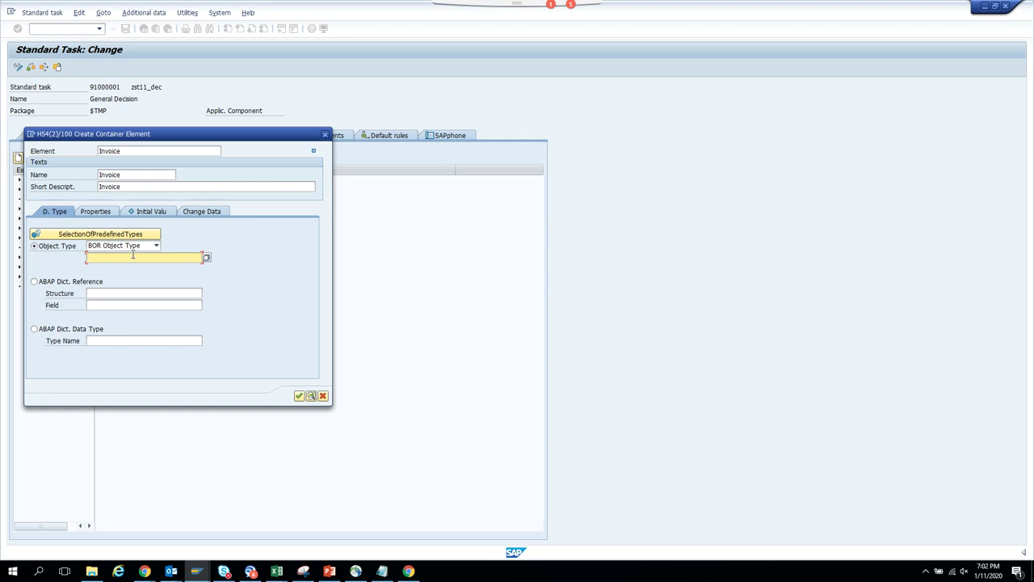
{"action": "type", "text": "bkpf"}
{"action": "left_click", "coordinate": [94, 212]}
{"action": "left_click", "coordinate": [50, 247]}
{"action": "left_click", "coordinate": [50, 259]}
{"action": "left_click", "coordinate": [298, 395]}
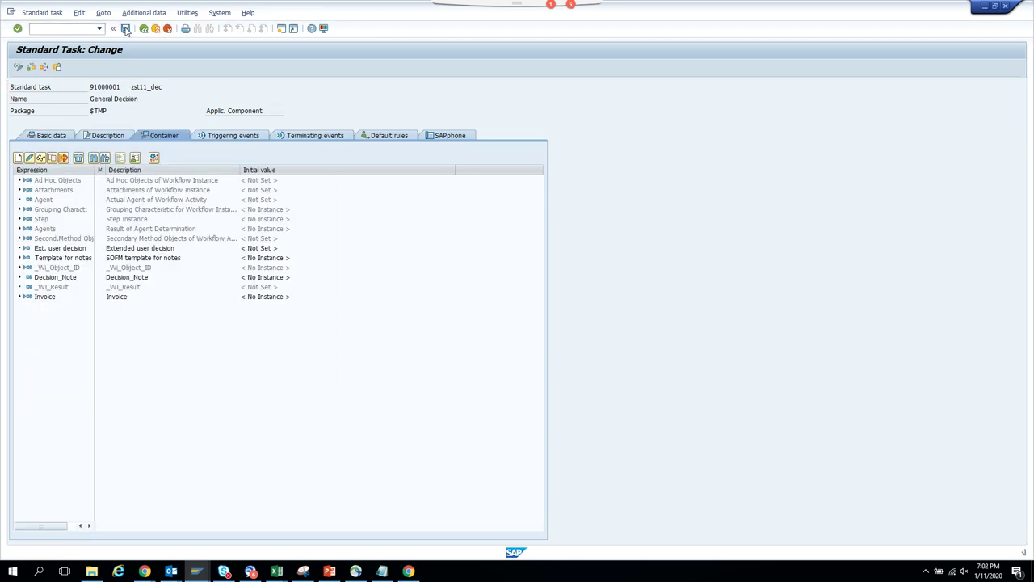
- Save the task and return to the ZST11_BKPF graphical workflow model
{"action": "key", "text": "ctrl+s"}
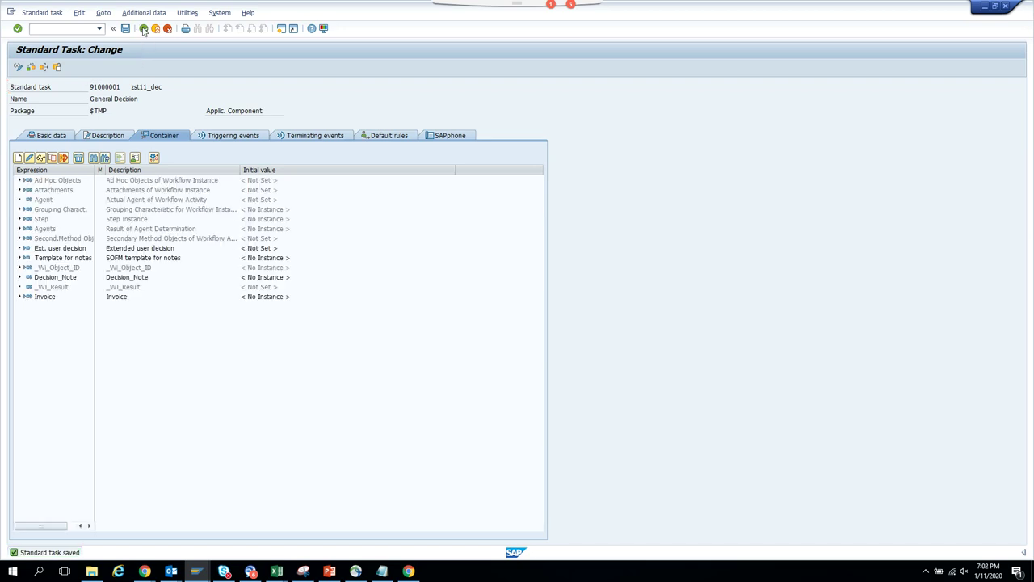
{"action": "left_click", "coordinate": [143, 29]}
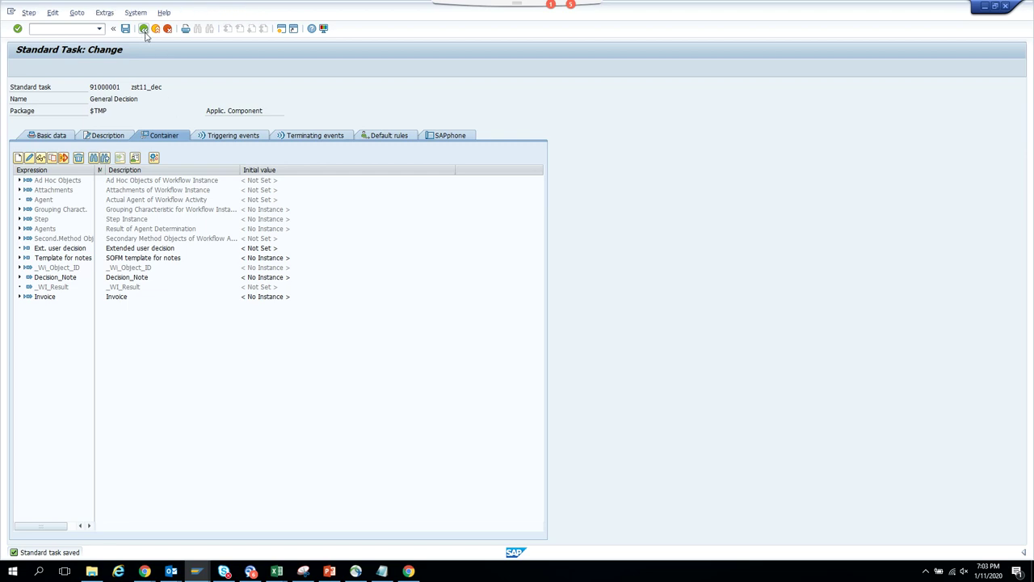
{"action": "left_click", "coordinate": [143, 29]}
{"action": "left_click", "coordinate": [179, 86]}
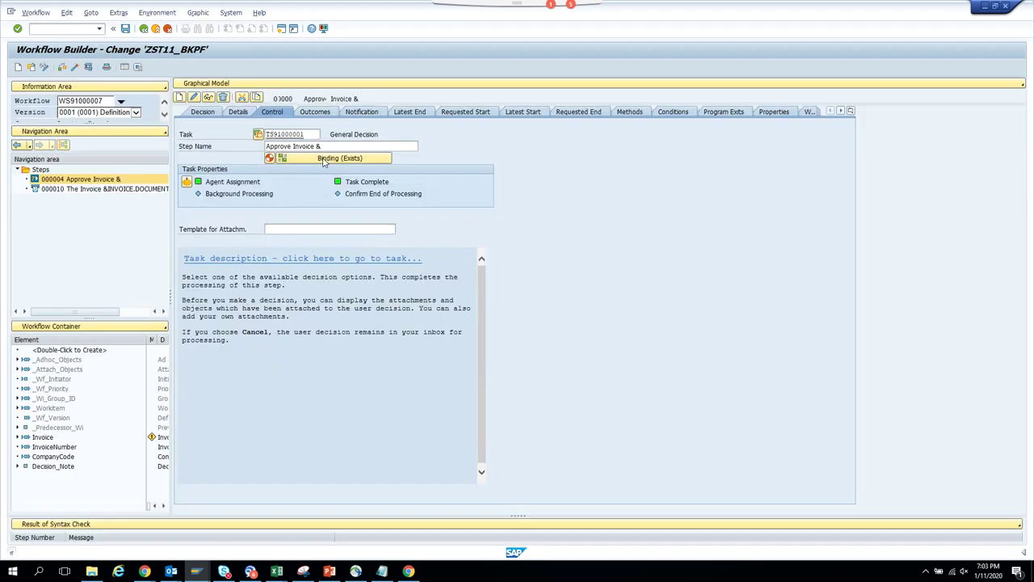
- Bind the workflow's Invoice to the Approve Invoice step's Invoice, then open the General Decision task
{"action": "double_click", "coordinate": [262, 226]}
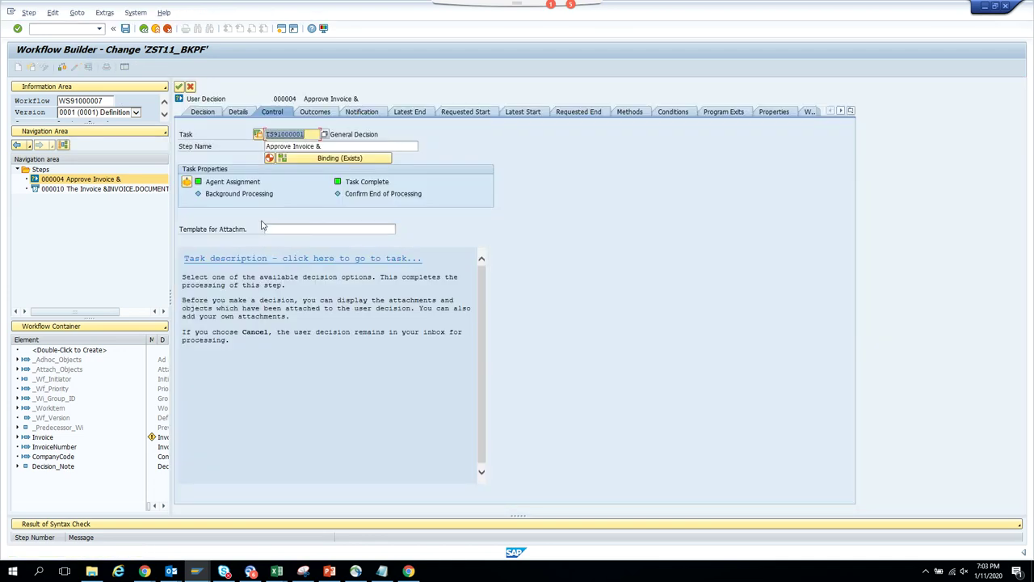
{"action": "left_click", "coordinate": [353, 158]}
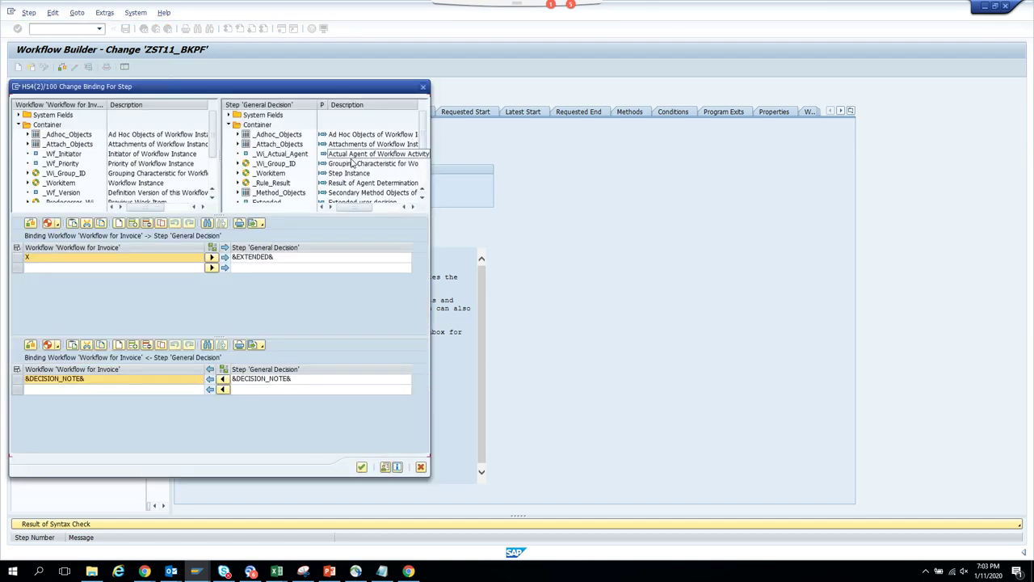
{"action": "scroll", "coordinate": [423, 145], "scroll_direction": "down", "scroll_amount": 2}
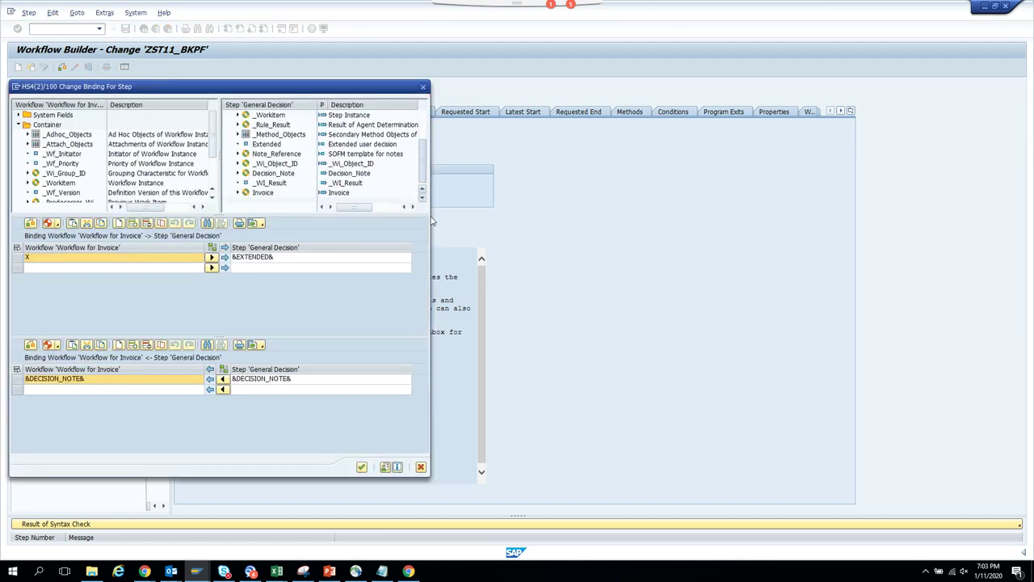
{"action": "left_click_drag", "start_coordinate": [263, 193], "coordinate": [271, 270]}
{"action": "scroll", "coordinate": [212, 192], "scroll_direction": "down", "scroll_amount": 2}
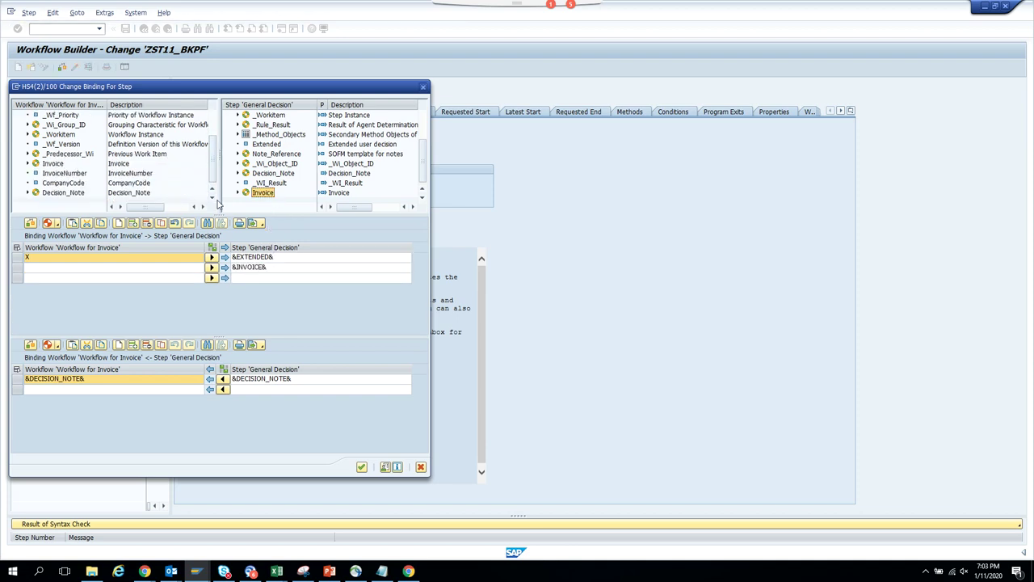
{"action": "left_click_drag", "start_coordinate": [55, 164], "coordinate": [77, 268]}
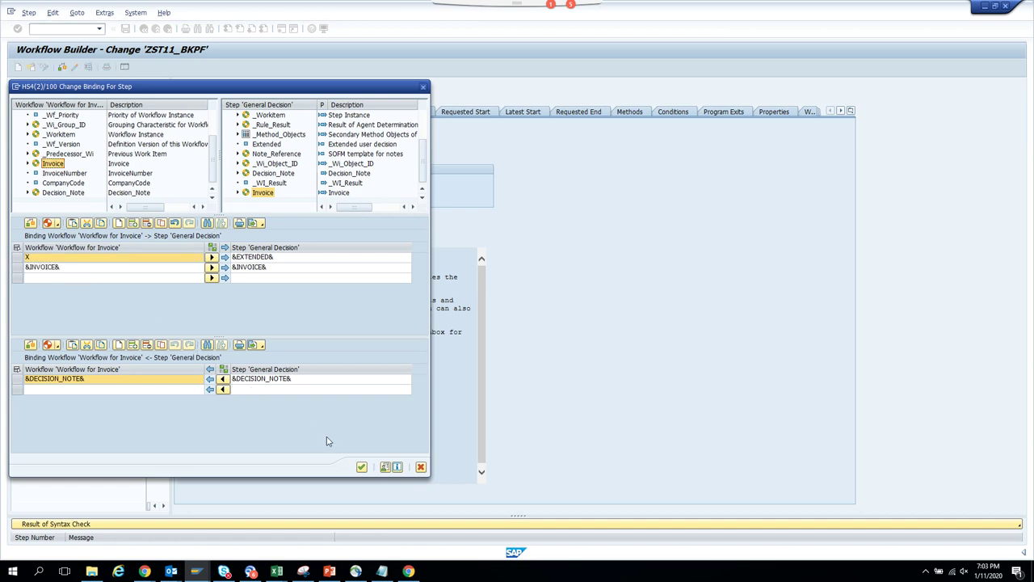
{"action": "left_click", "coordinate": [361, 467]}
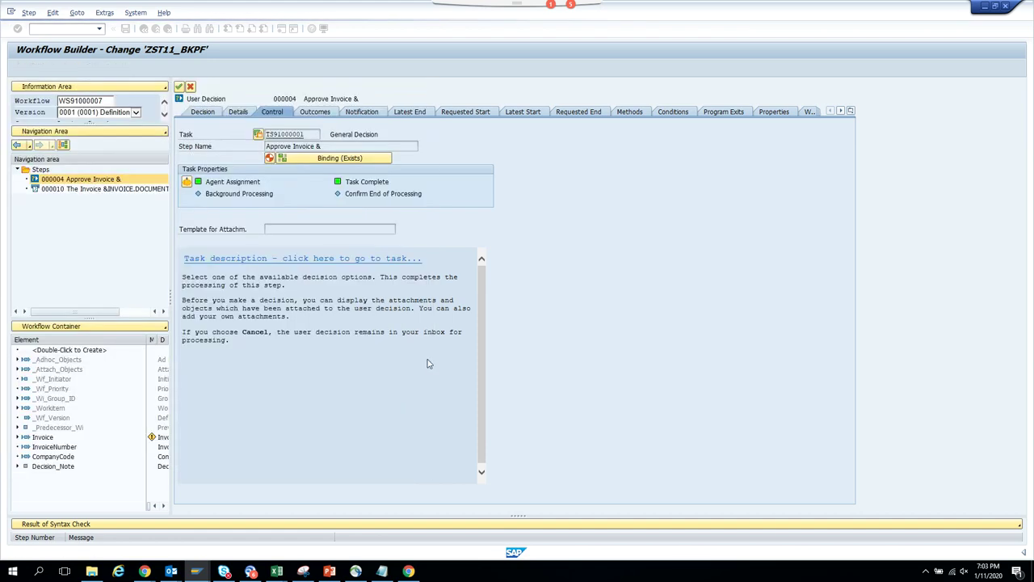
{"action": "double_click", "coordinate": [289, 135]}
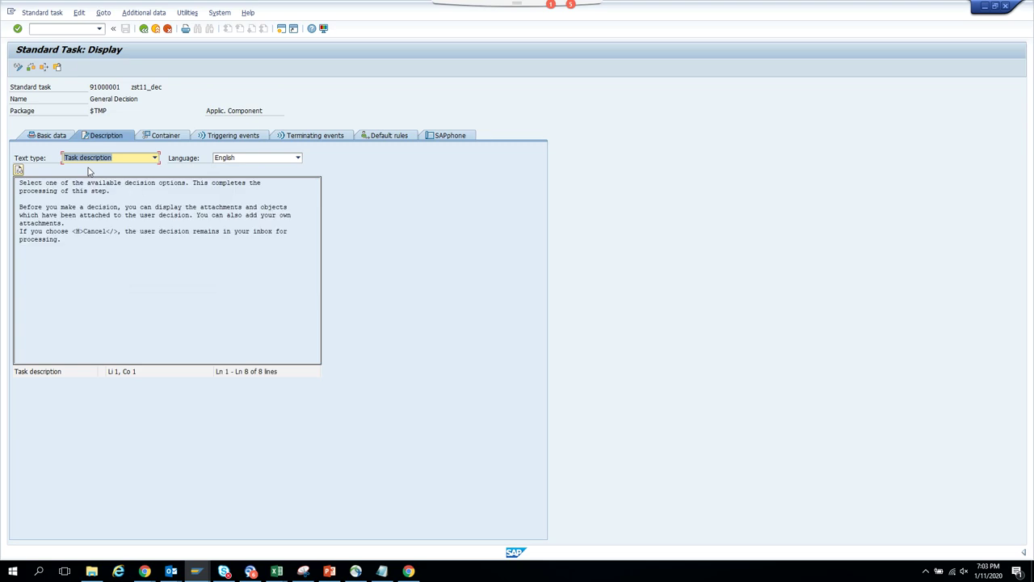
- In change mode, open the task description in the plain-text editor and delete all old lines
{"action": "left_click", "coordinate": [19, 68]}
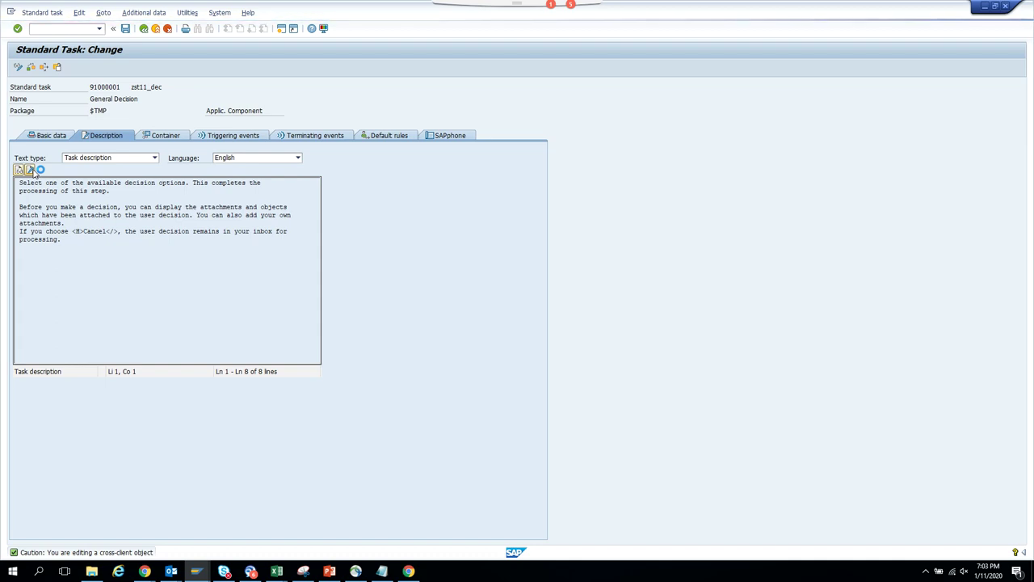
{"action": "left_click", "coordinate": [33, 171]}
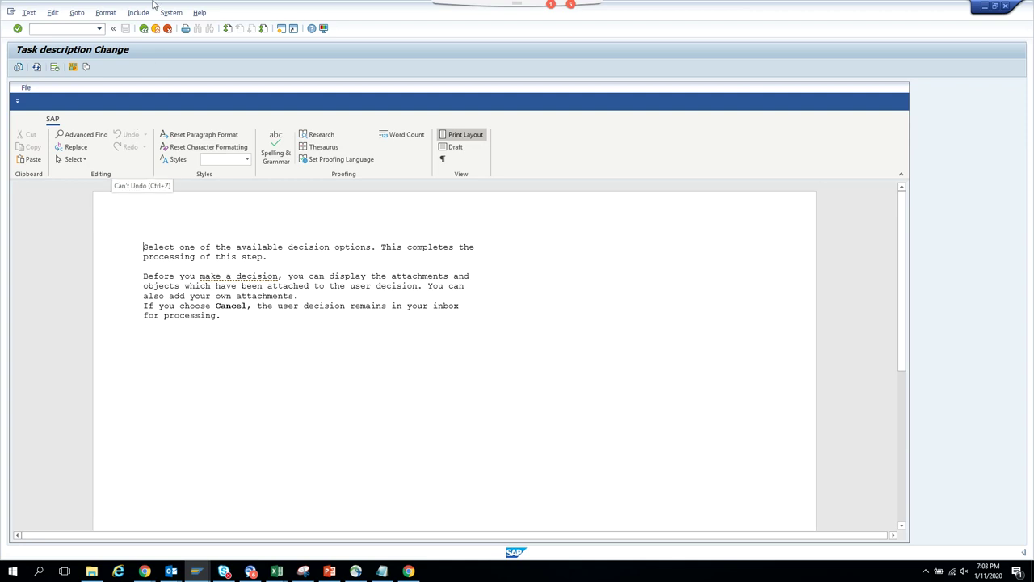
{"action": "left_click", "coordinate": [78, 13]}
{"action": "left_click", "coordinate": [95, 50]}
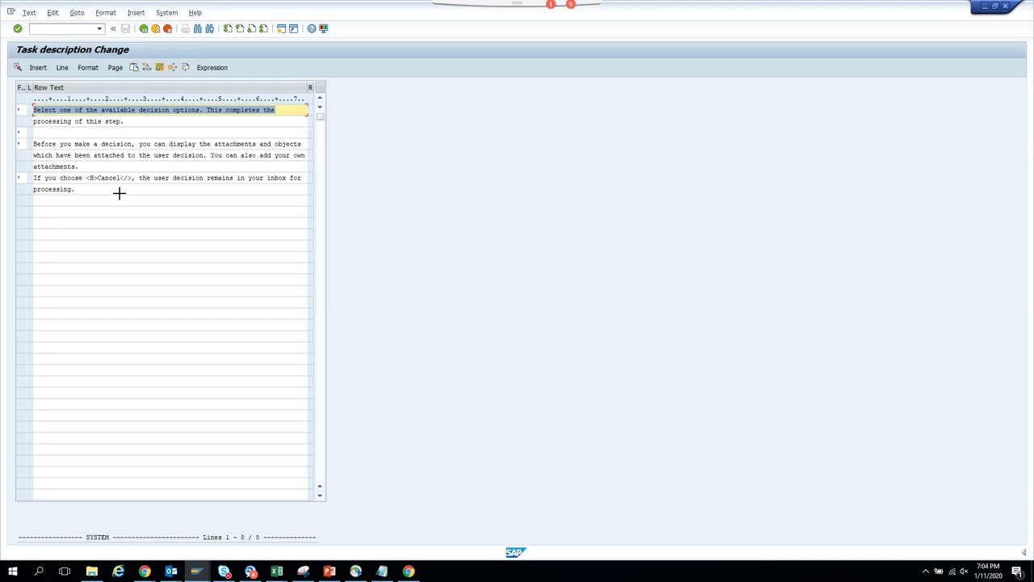
{"action": "left_click_drag", "start_coordinate": [30, 109], "coordinate": [137, 202]}
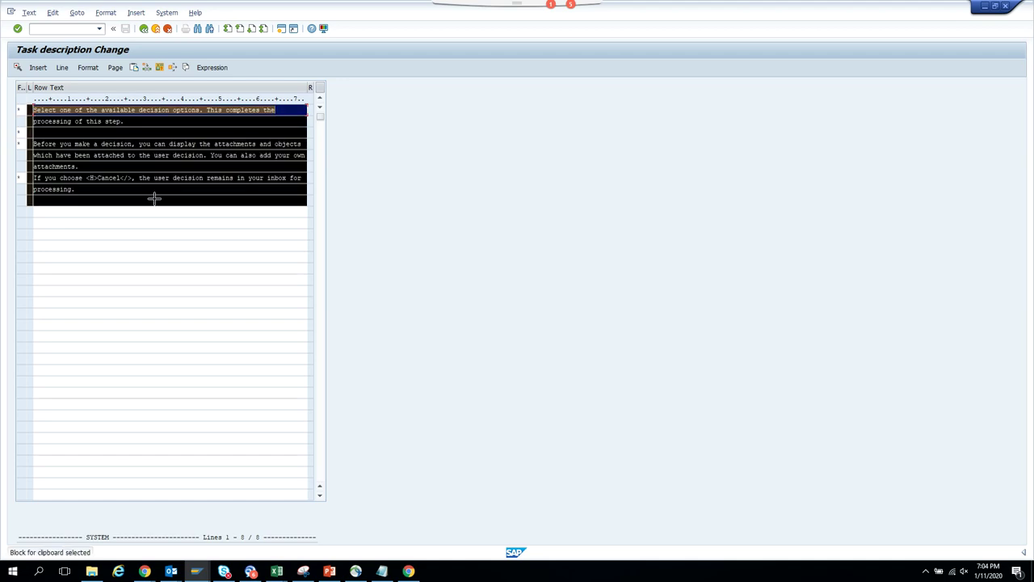
{"action": "key", "text": "Delete"}
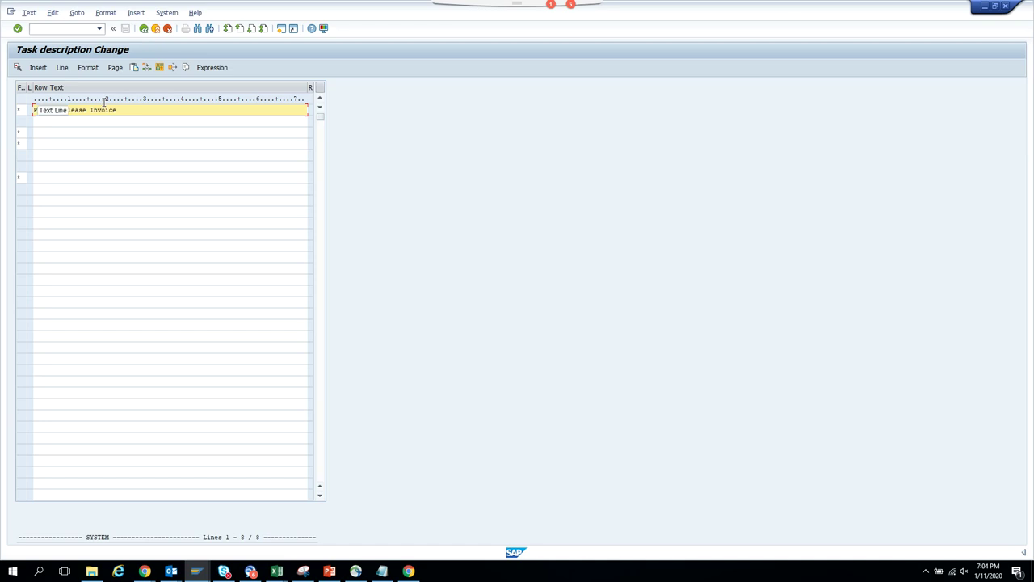
{"action": "left_click", "coordinate": [108, 13]}
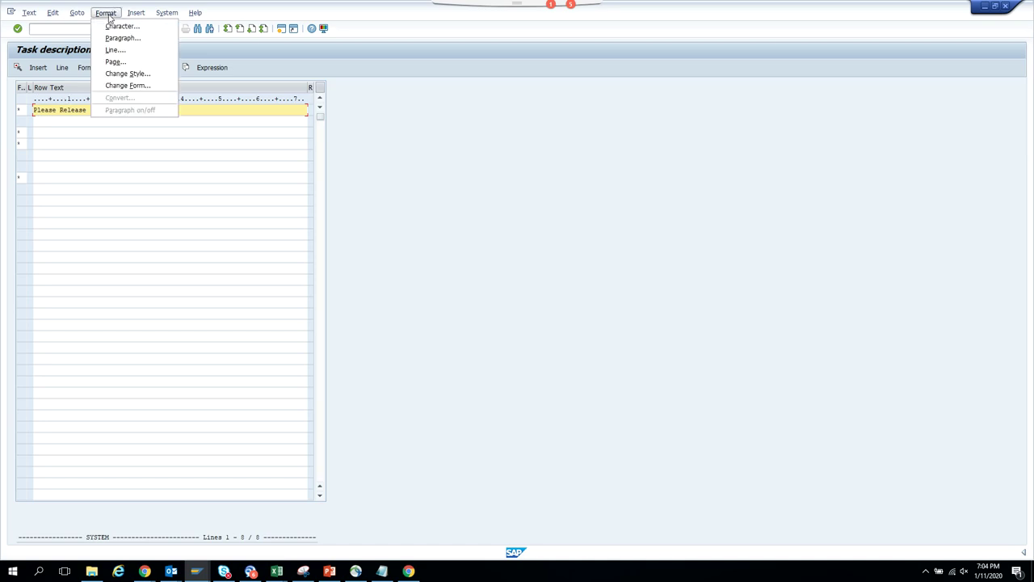
{"action": "mouse_move", "coordinate": [84, 15]}
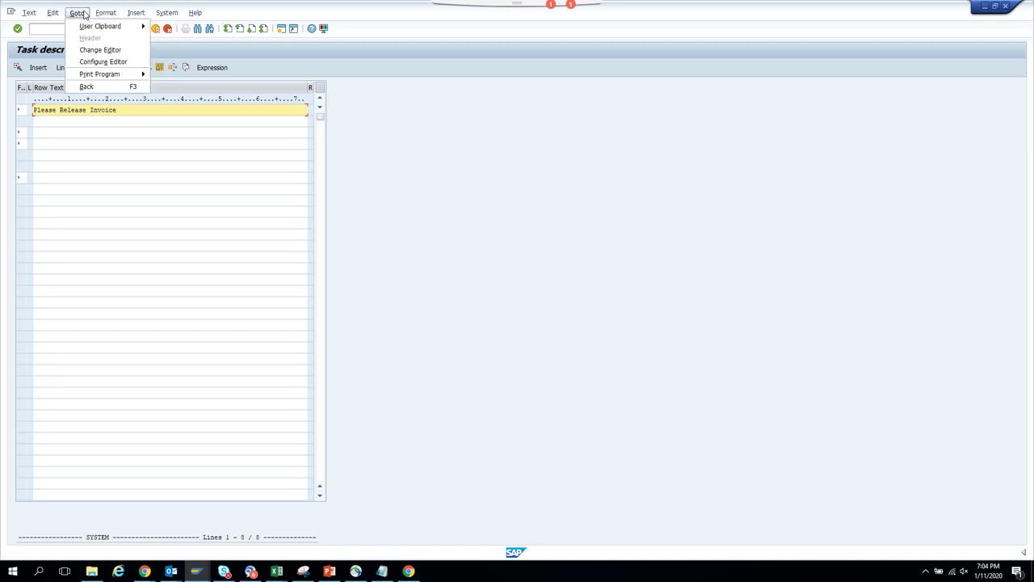
- Insert the invoice document number expression &INVOICE.DOCUMENTNO& into the description
{"action": "left_click", "coordinate": [217, 75]}
{"action": "left_click", "coordinate": [217, 71]}
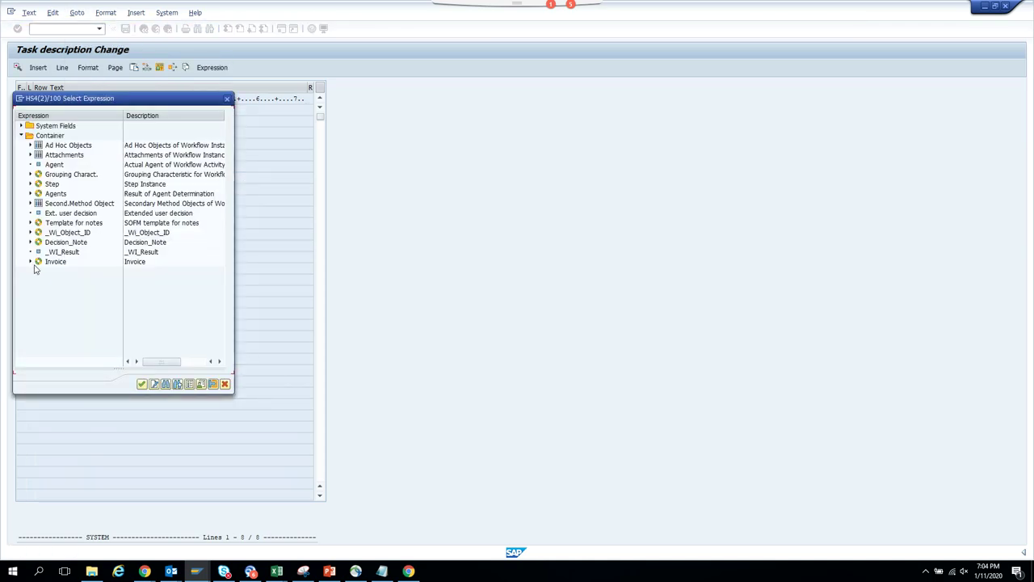
{"action": "left_click", "coordinate": [30, 261]}
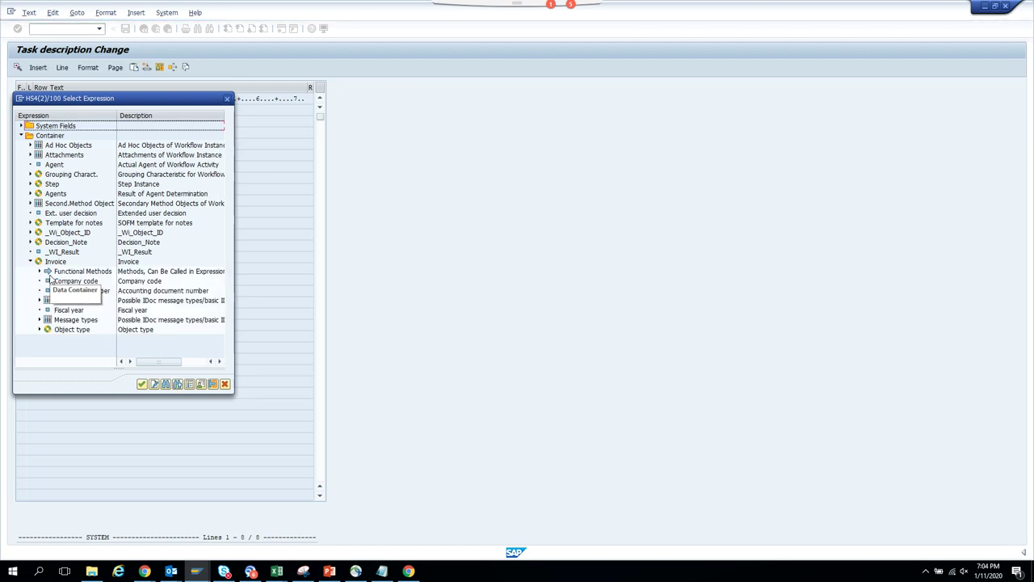
{"action": "double_click", "coordinate": [69, 293]}
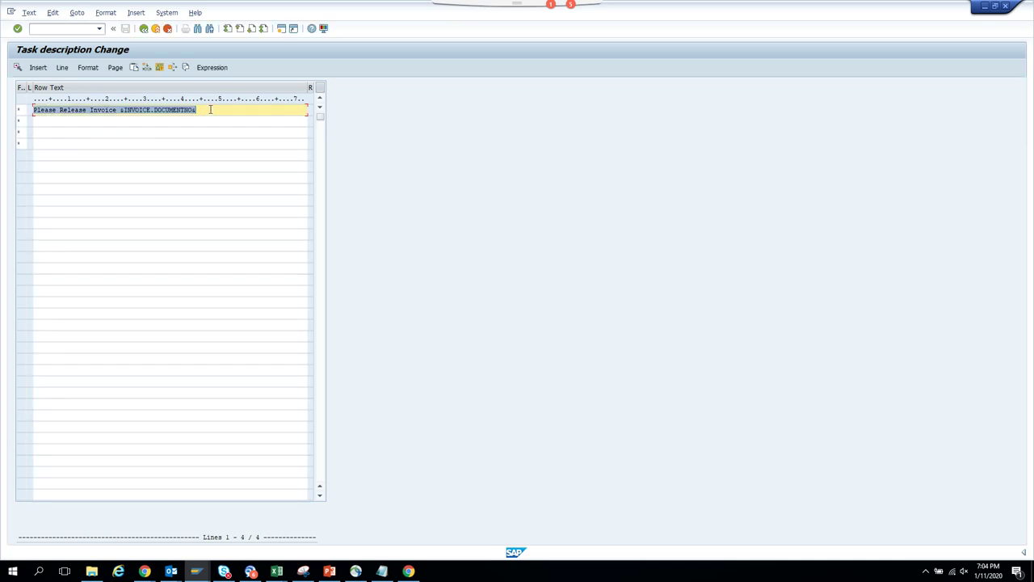
{"action": "left_click", "coordinate": [212, 108]}
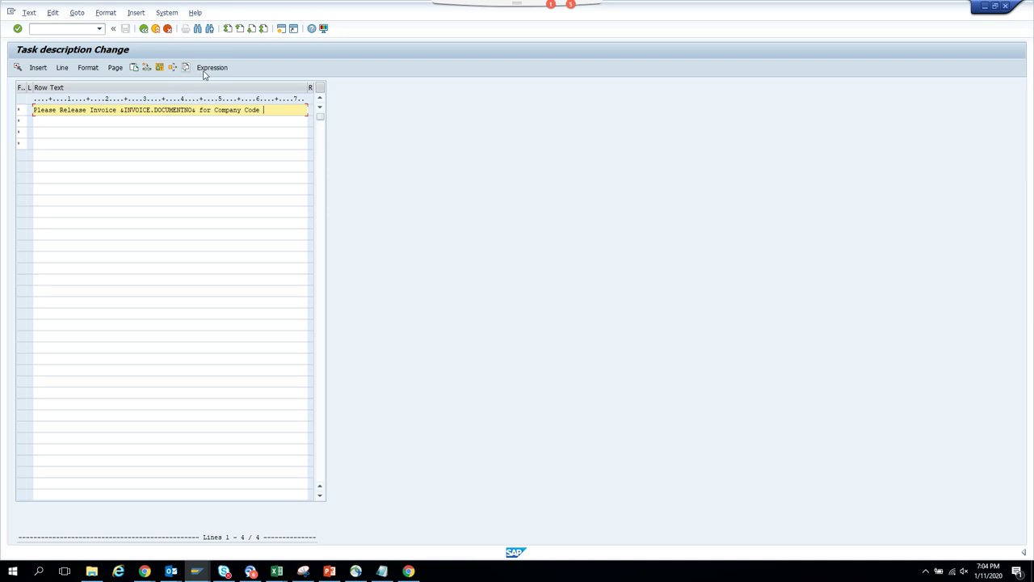
- Add the &INVOICE.COMPANYCODE& and &INVOICE.FISCALYEAR& expressions, then leave the text editor
{"action": "left_click", "coordinate": [209, 70]}
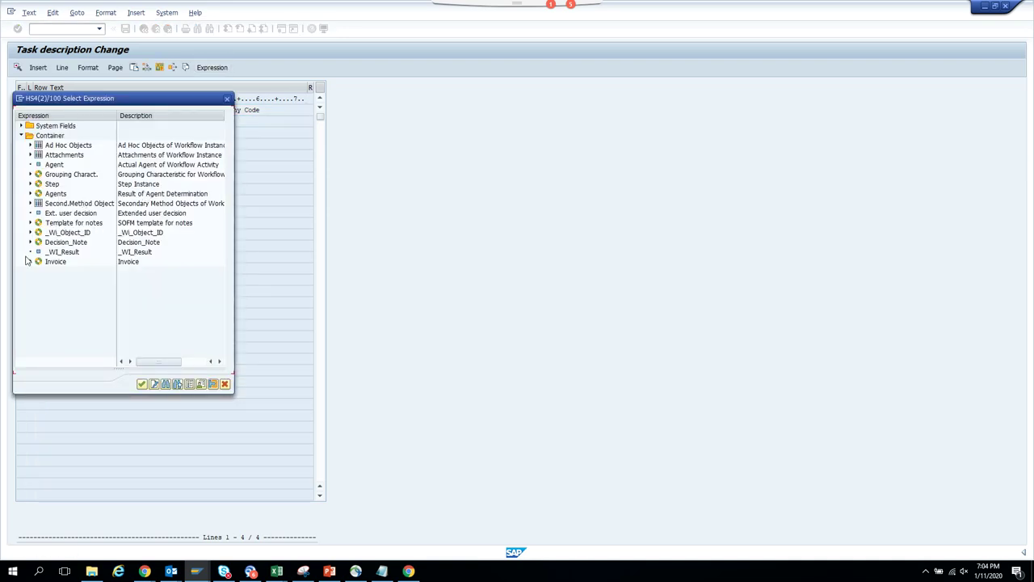
{"action": "left_click", "coordinate": [30, 263]}
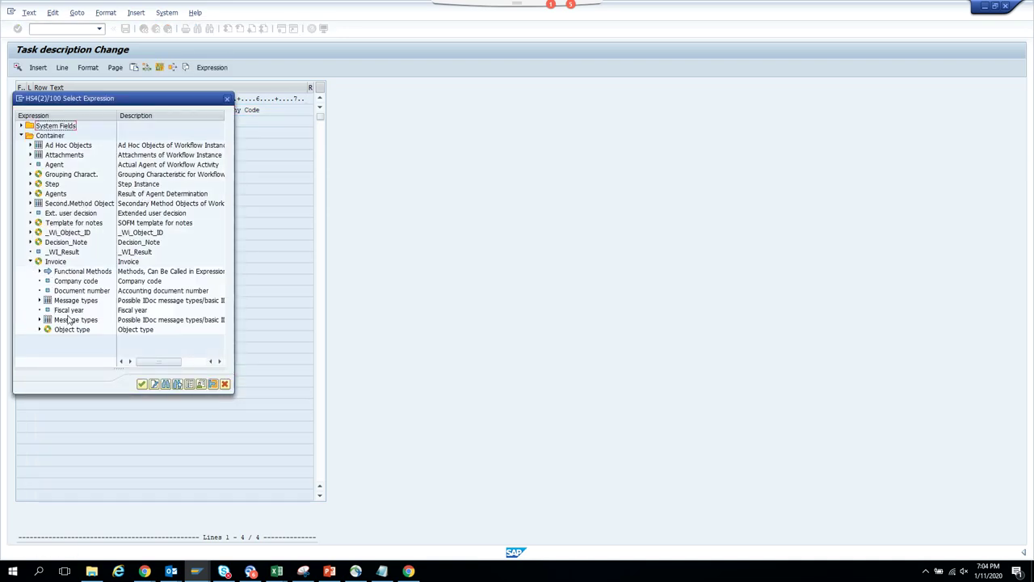
{"action": "double_click", "coordinate": [78, 283]}
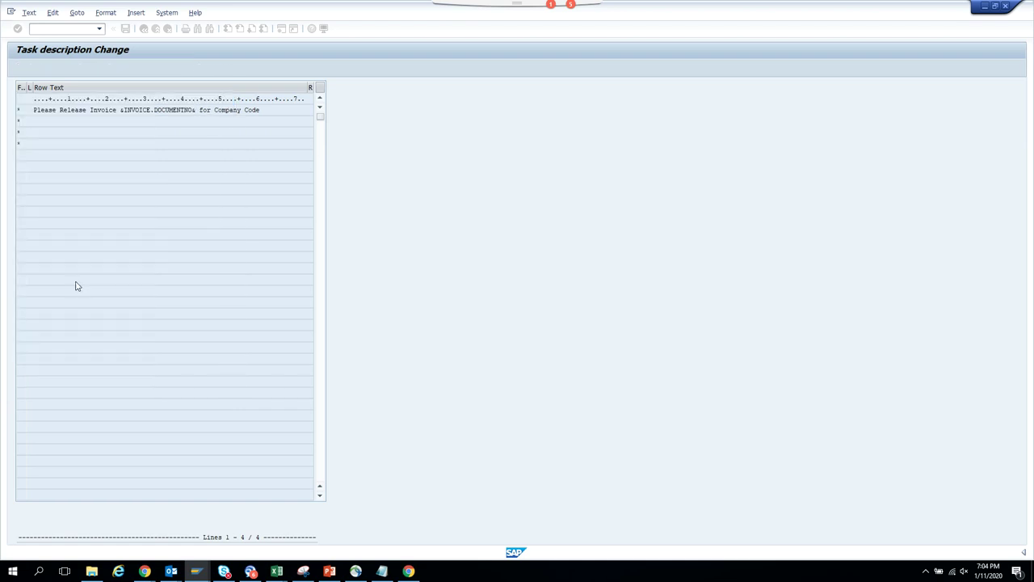
{"action": "left_click", "coordinate": [175, 122]}
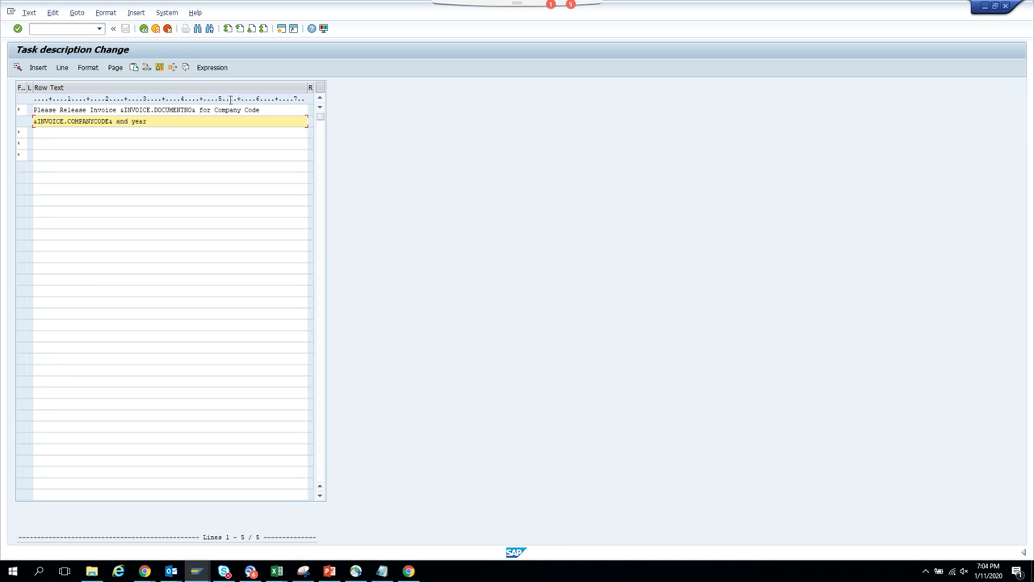
{"action": "left_click", "coordinate": [218, 70]}
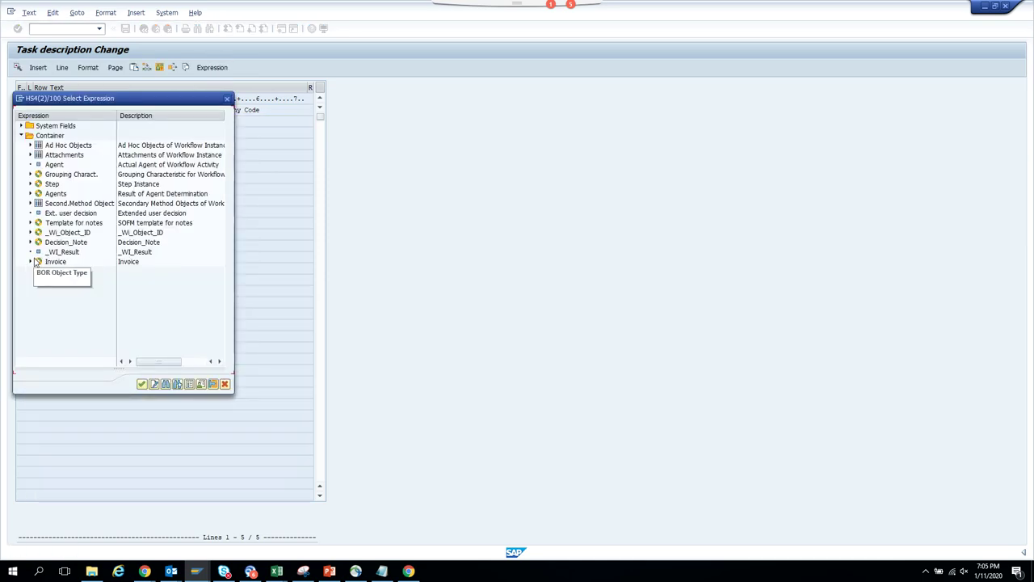
{"action": "left_click", "coordinate": [30, 260]}
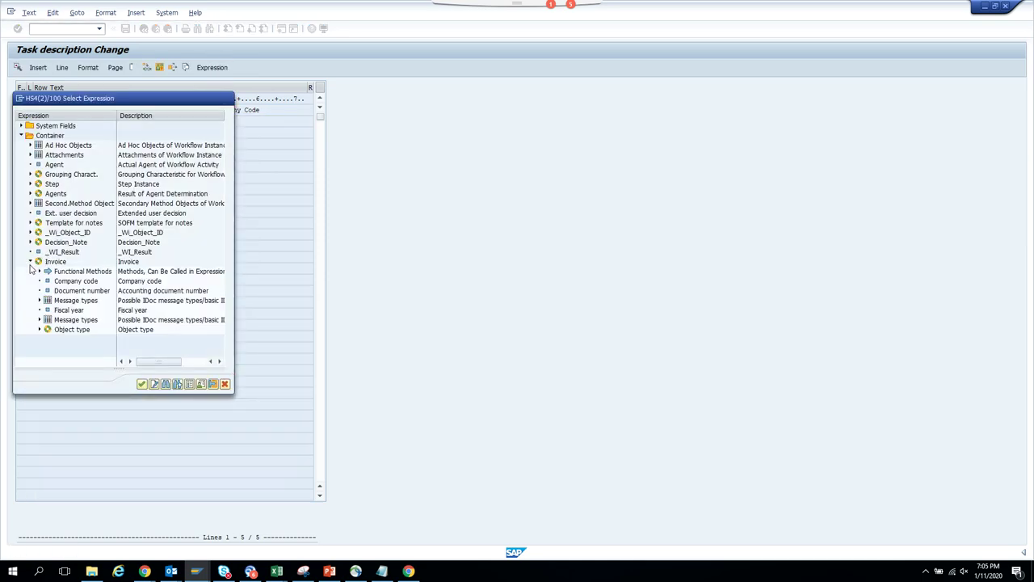
{"action": "double_click", "coordinate": [73, 311]}
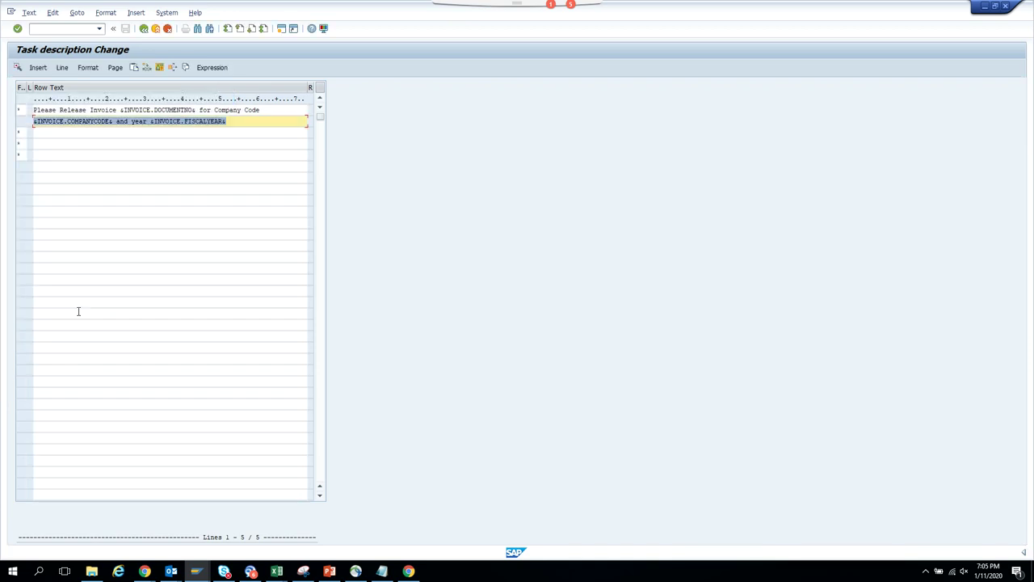
{"action": "left_click", "coordinate": [143, 30]}
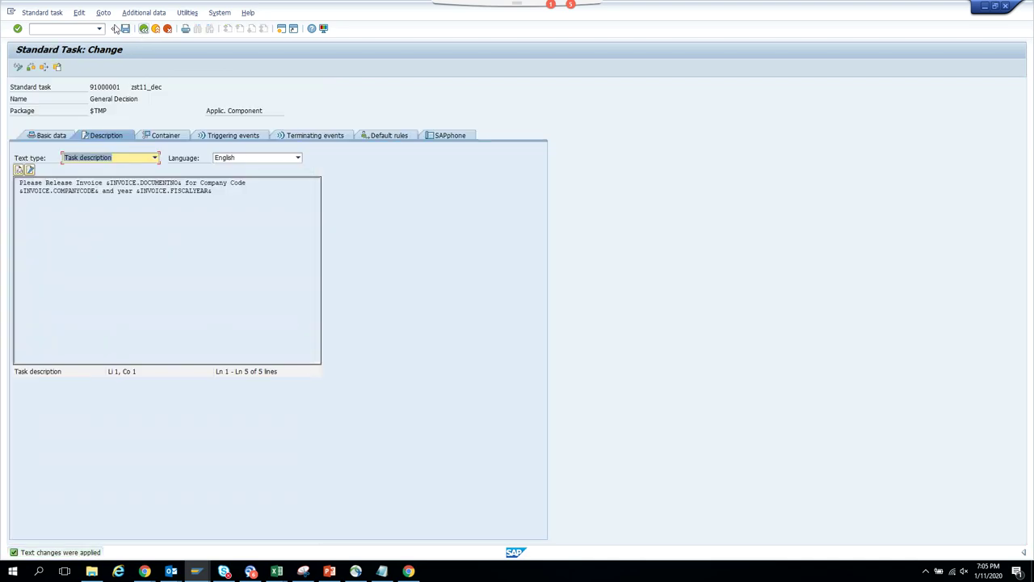
- Save the task, return to the workflow model, and switch to the workflow log window
{"action": "left_click", "coordinate": [127, 30]}
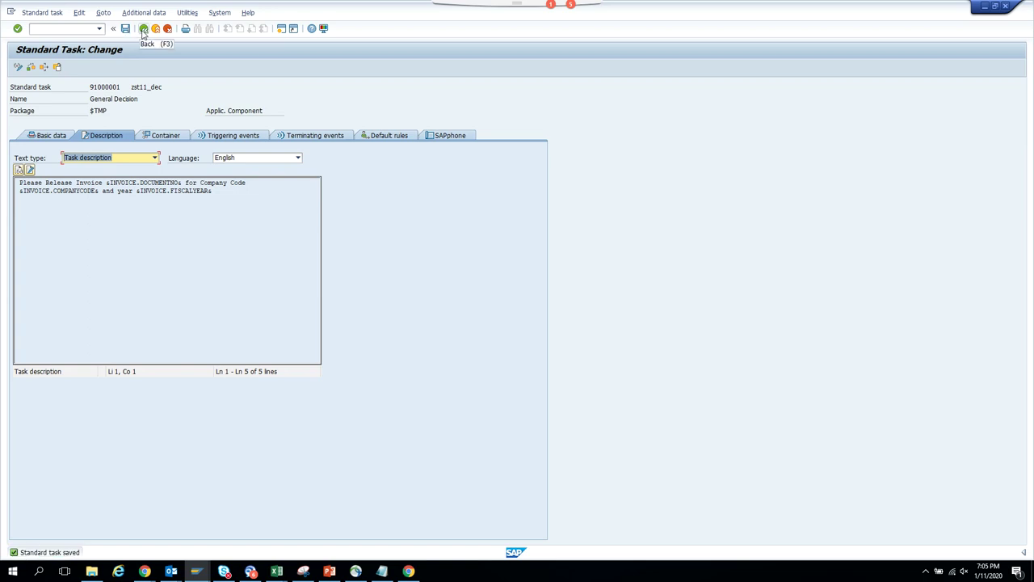
{"action": "left_click", "coordinate": [143, 30]}
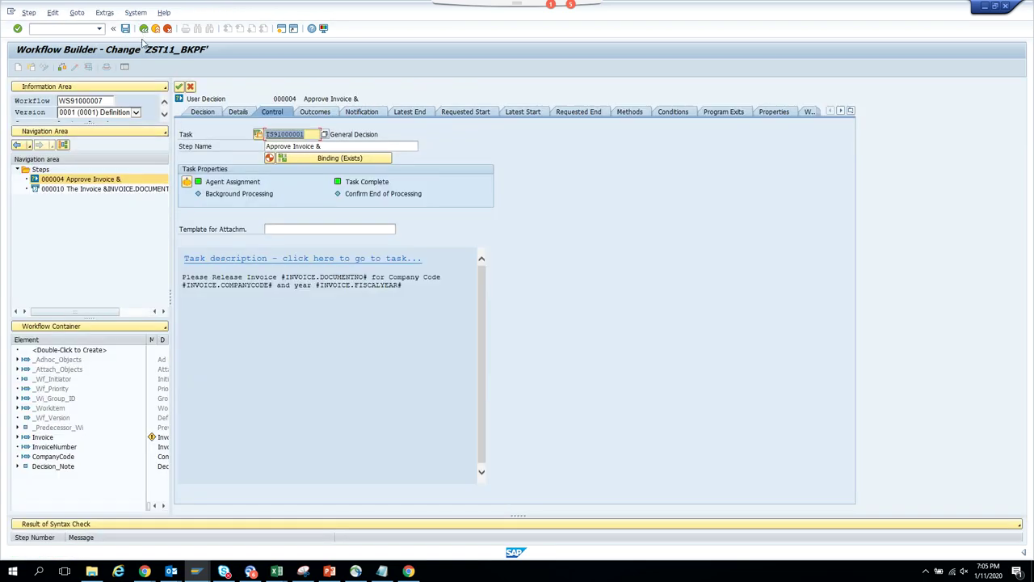
{"action": "left_click", "coordinate": [181, 86]}
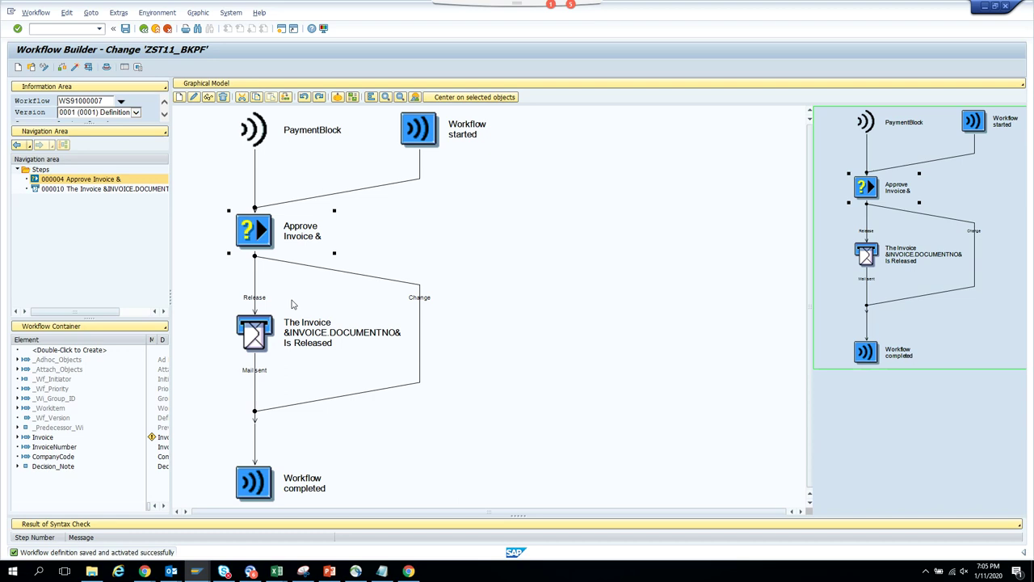
{"action": "key", "text": "alt+Tab"}
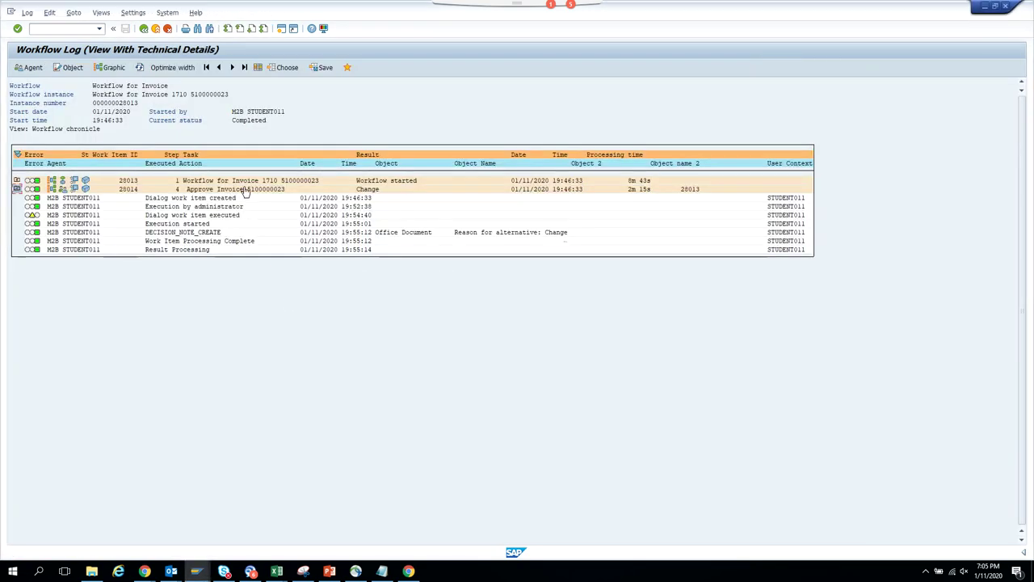
{"action": "double_click", "coordinate": [246, 189]}
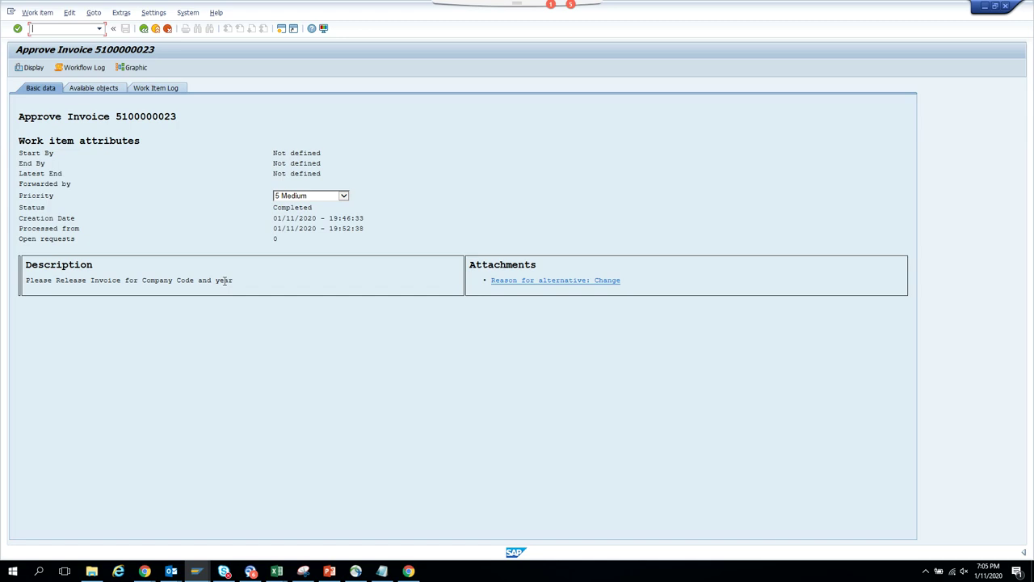
{"action": "left_click", "coordinate": [144, 31]}
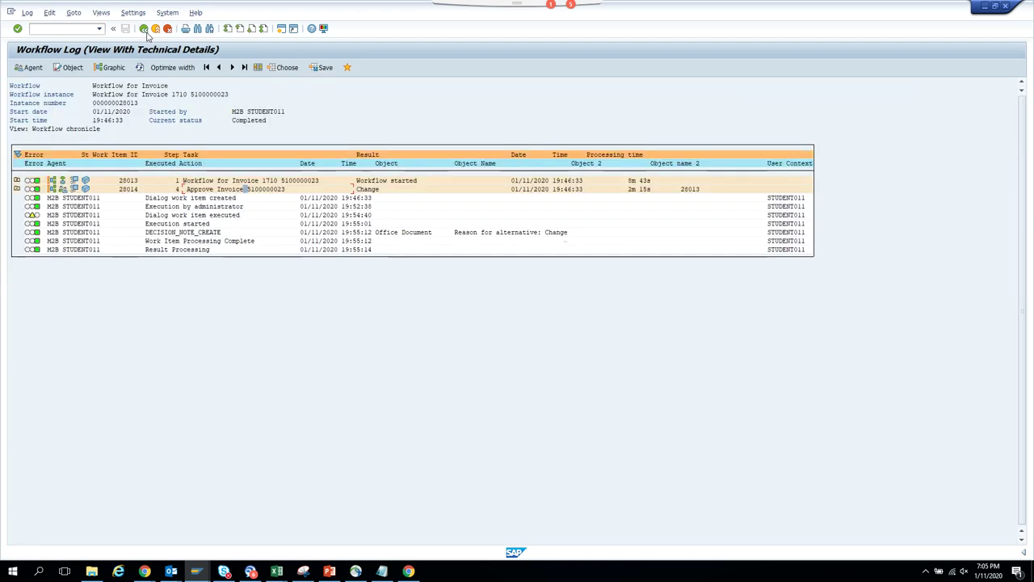
{"action": "left_click", "coordinate": [73, 189]}
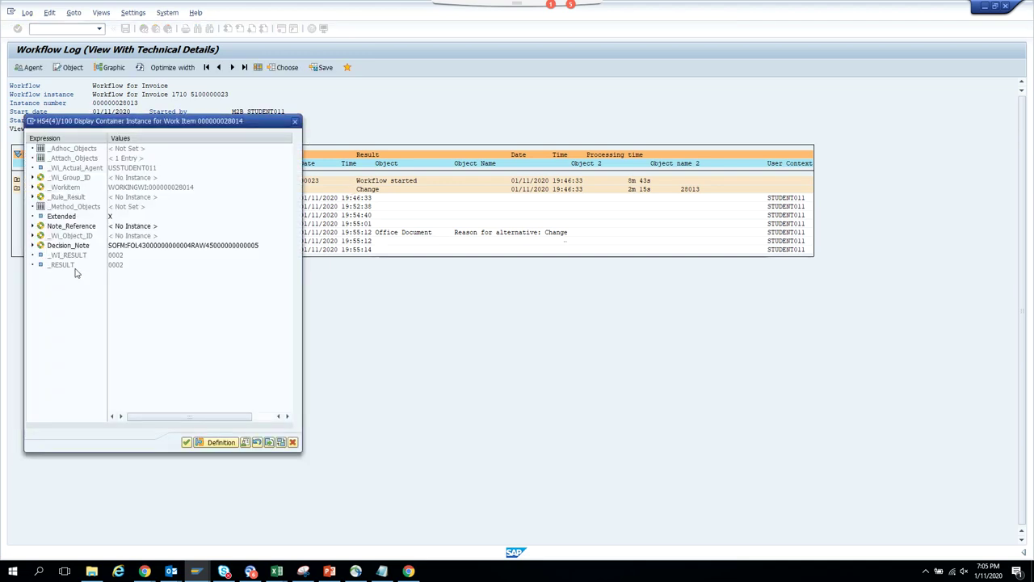
{"action": "left_click", "coordinate": [296, 122]}
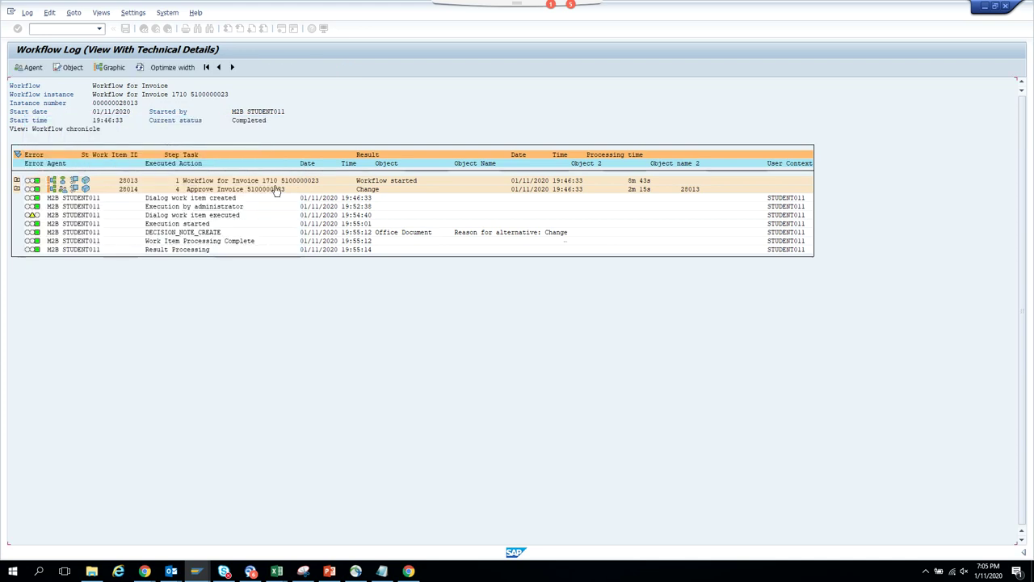
{"action": "double_click", "coordinate": [276, 192]}
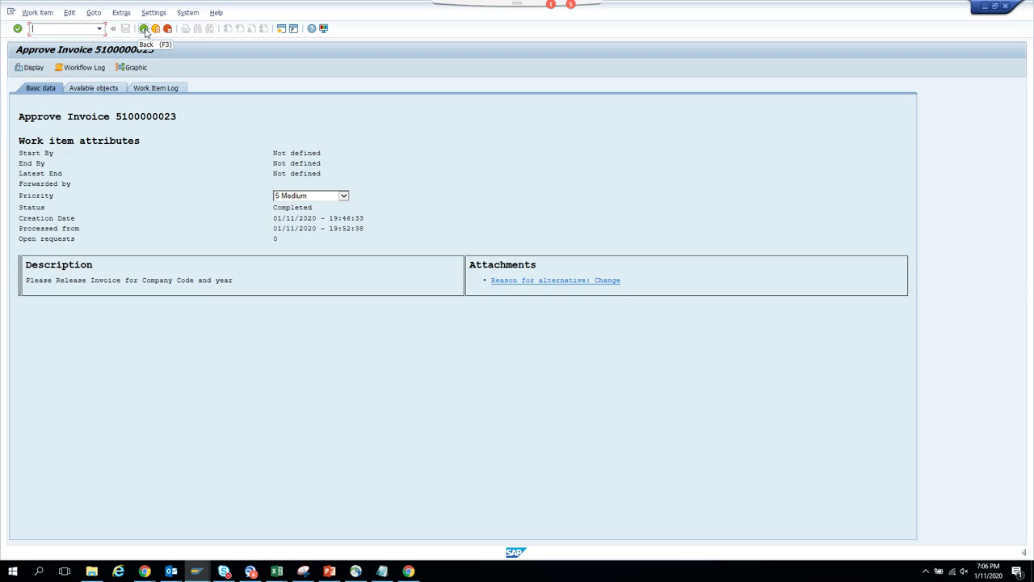
{"action": "left_click", "coordinate": [144, 29]}
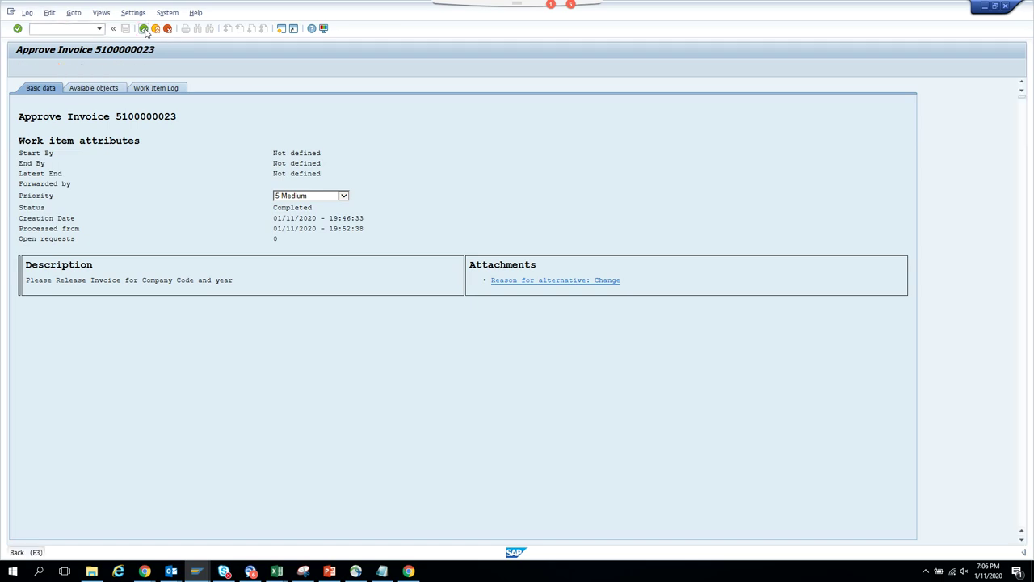
{"action": "left_click", "coordinate": [144, 30]}
- Visit the Create Event window, then switch to the Workflow Log session window
{"action": "mouse_move", "coordinate": [201, 574]}
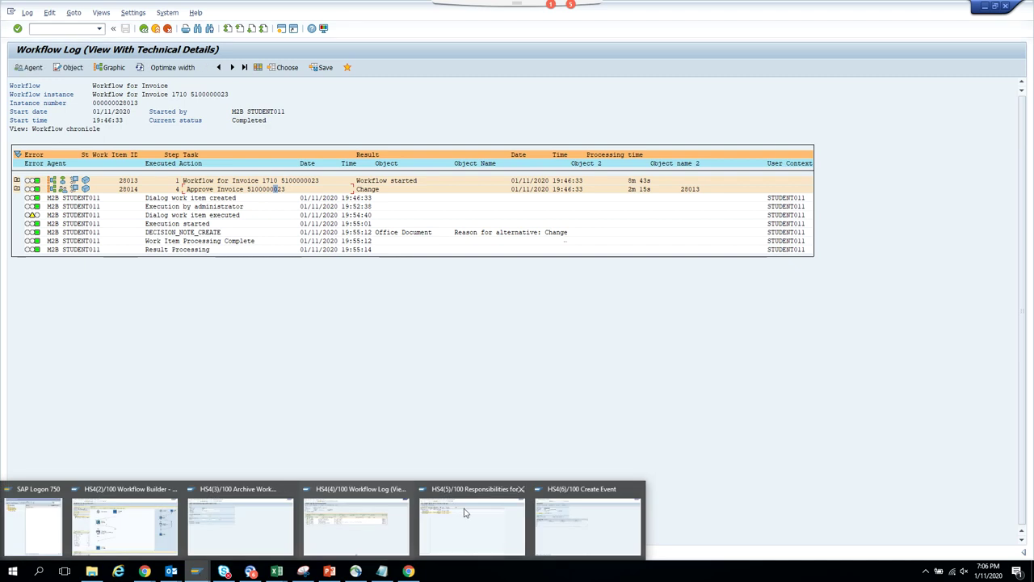
{"action": "mouse_move", "coordinate": [465, 512]}
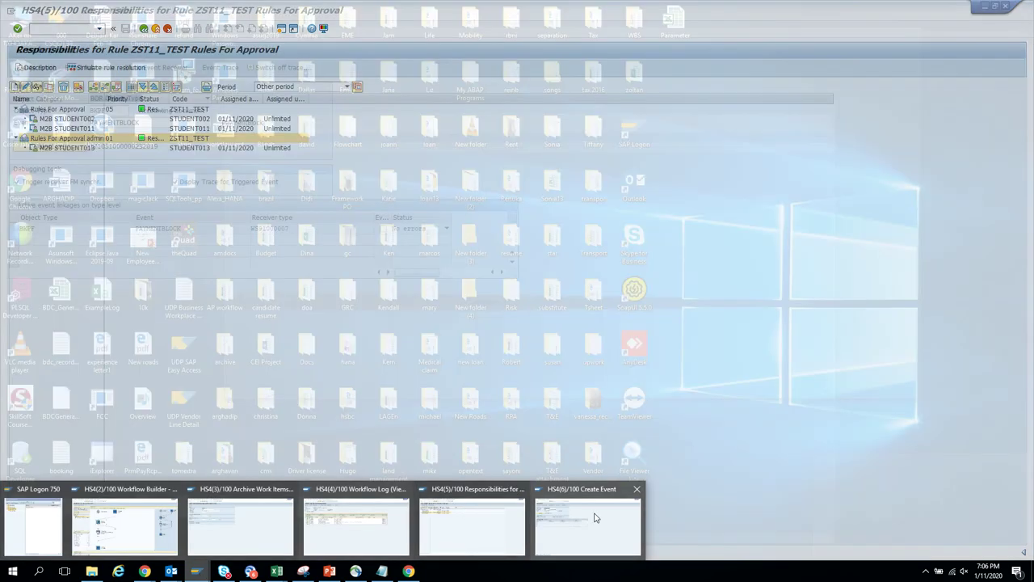
{"action": "left_click", "coordinate": [596, 518]}
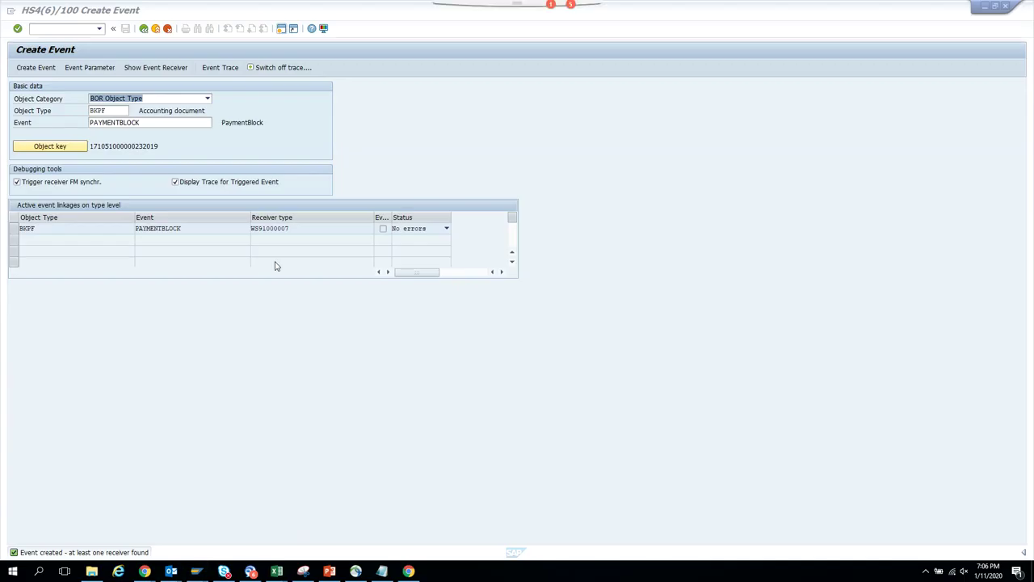
{"action": "left_click", "coordinate": [36, 68]}
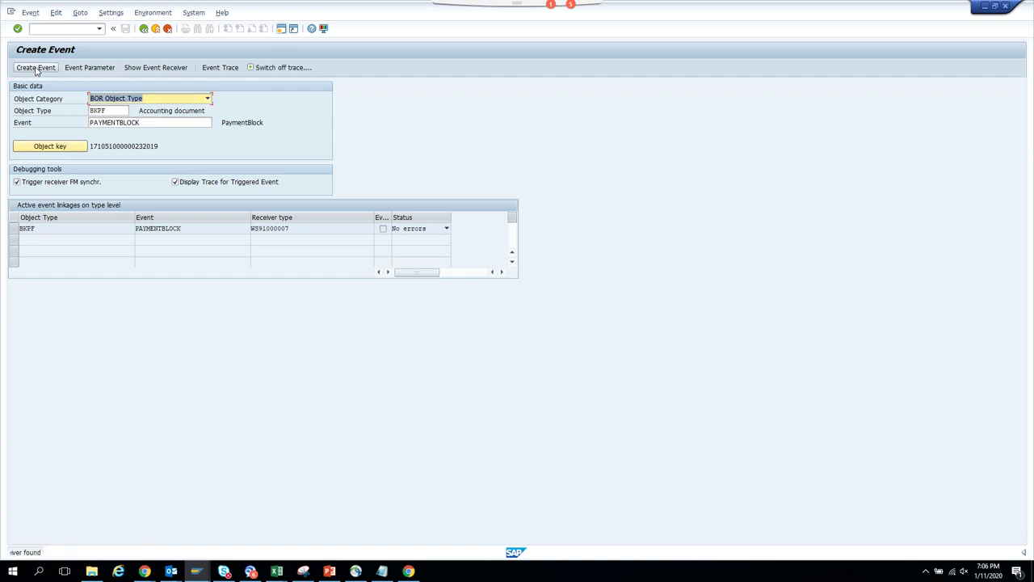
{"action": "left_click", "coordinate": [194, 571]}
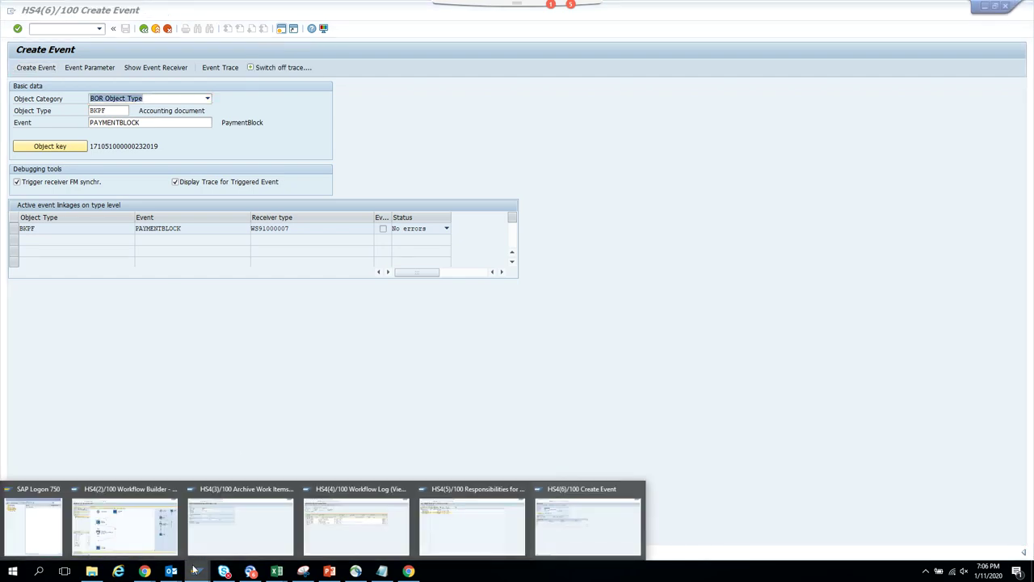
{"action": "left_click", "coordinate": [371, 519]}
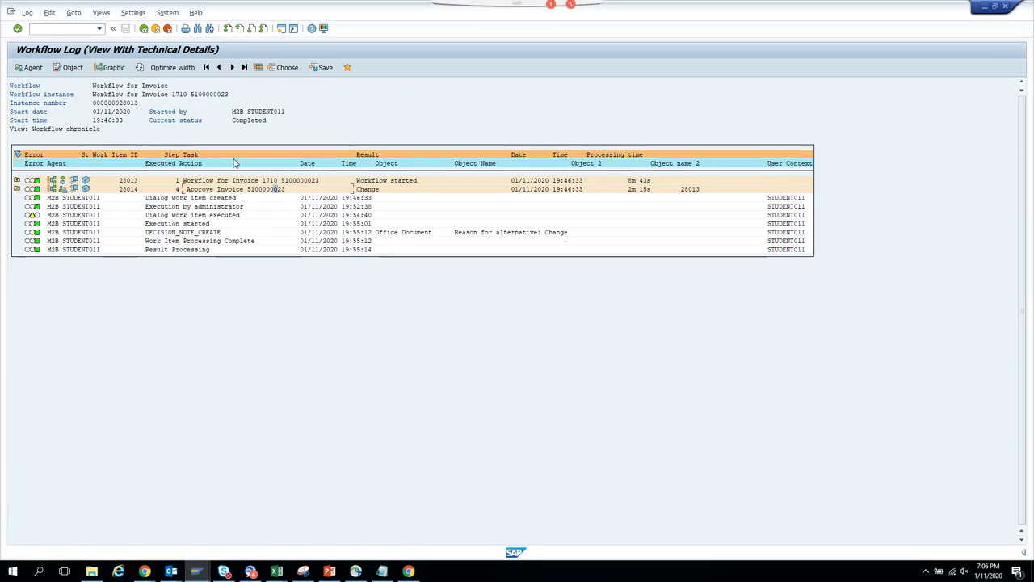
- Go back repeatedly to the Business Workplace started workflows list
{"action": "left_click", "coordinate": [143, 29]}
{"action": "left_click", "coordinate": [143, 29]}
{"action": "left_click", "coordinate": [143, 29]}
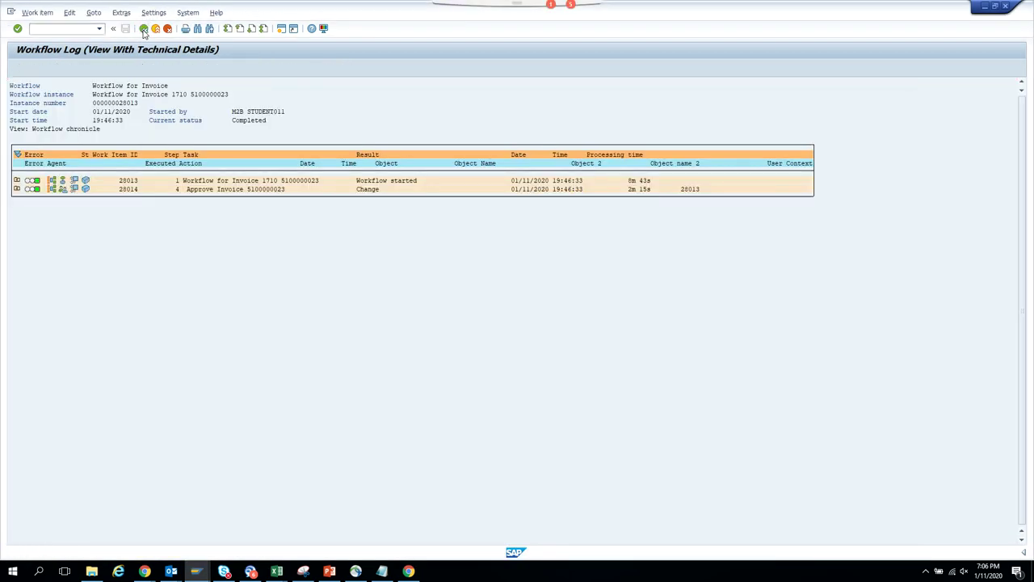
{"action": "left_click", "coordinate": [143, 29]}
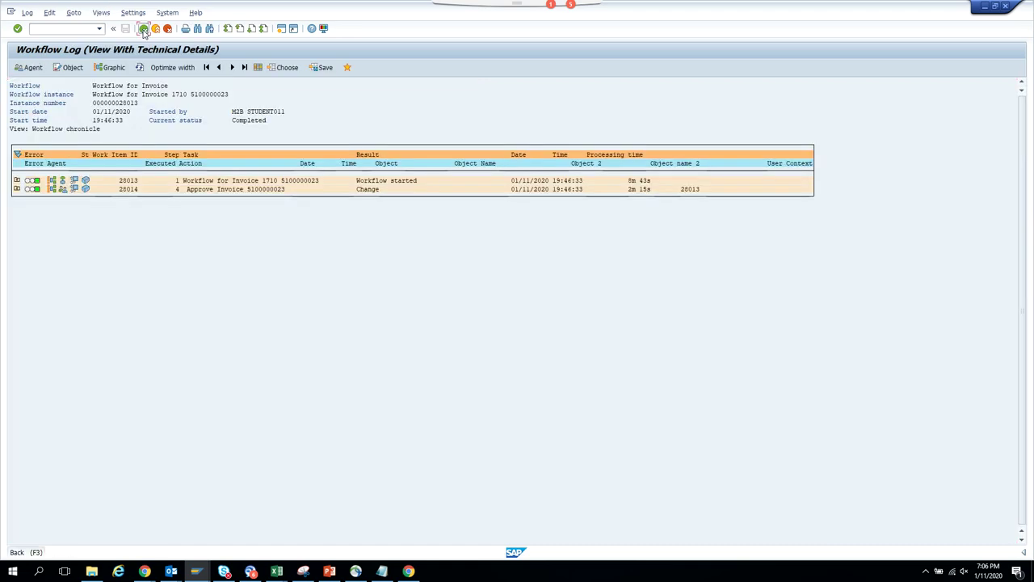
{"action": "left_click", "coordinate": [143, 29]}
{"action": "left_click", "coordinate": [143, 29]}
{"action": "left_click", "coordinate": [143, 29]}
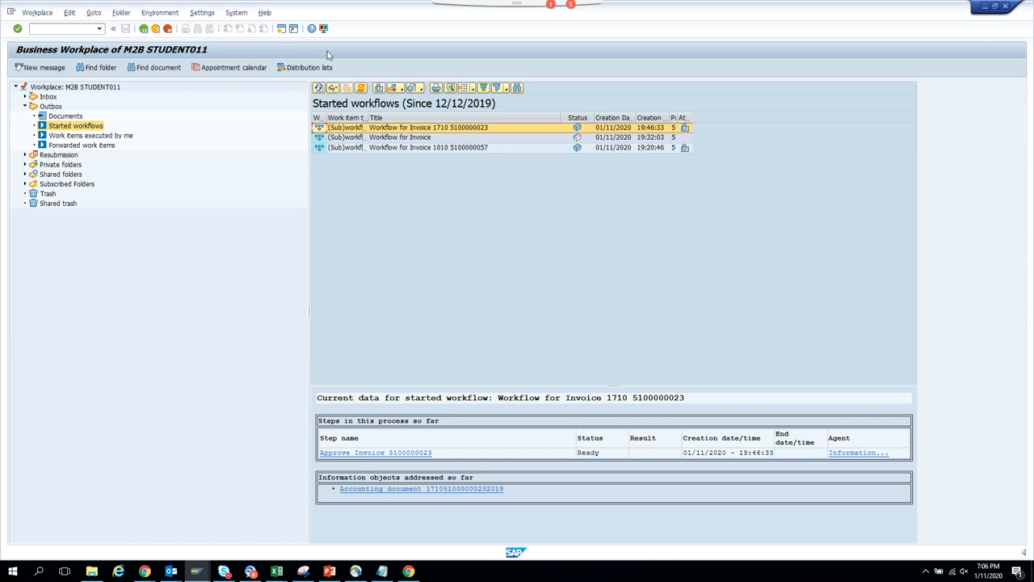
{"action": "left_click", "coordinate": [319, 89]}
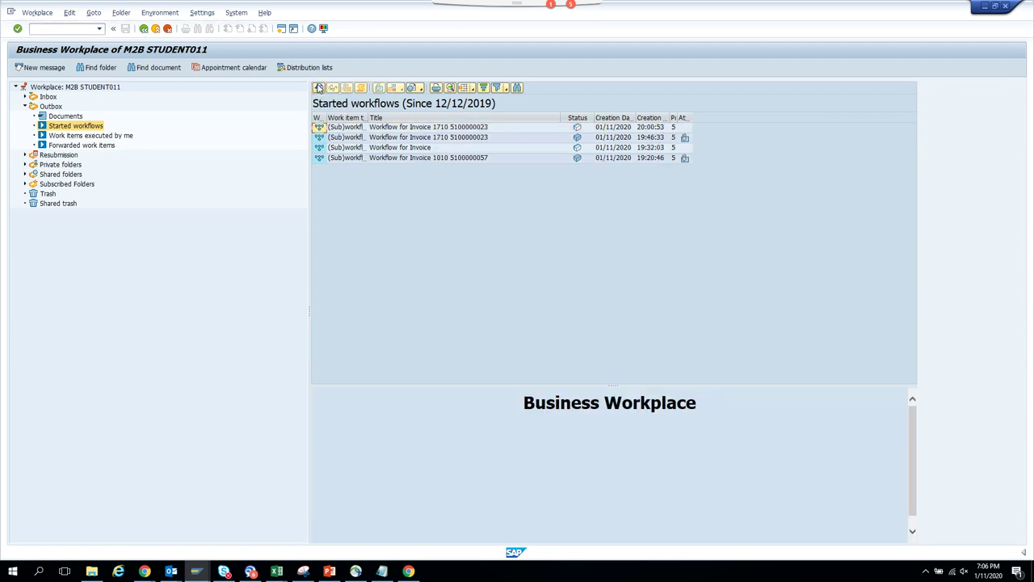
{"action": "left_click", "coordinate": [456, 129]}
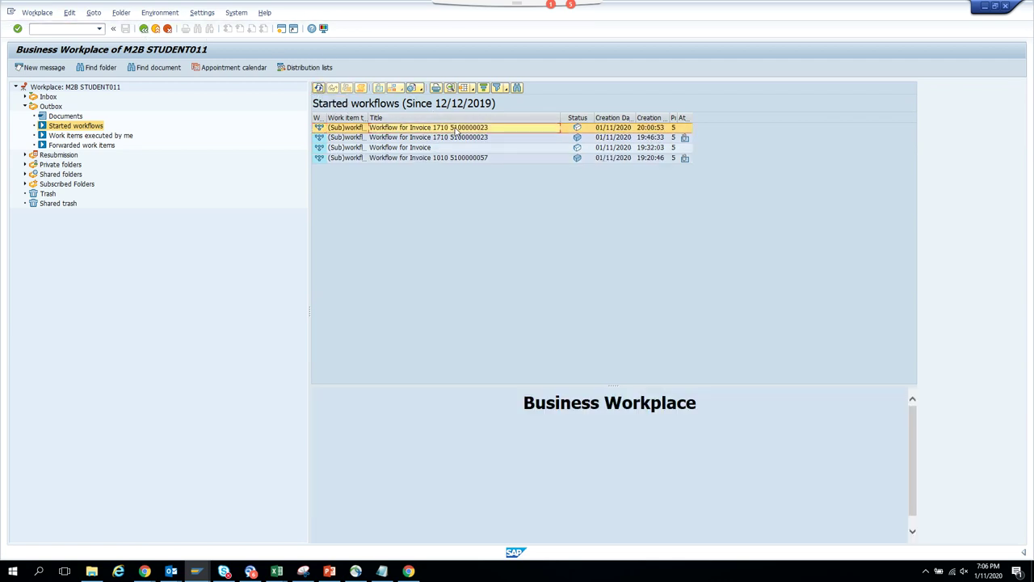
{"action": "double_click", "coordinate": [457, 129]}
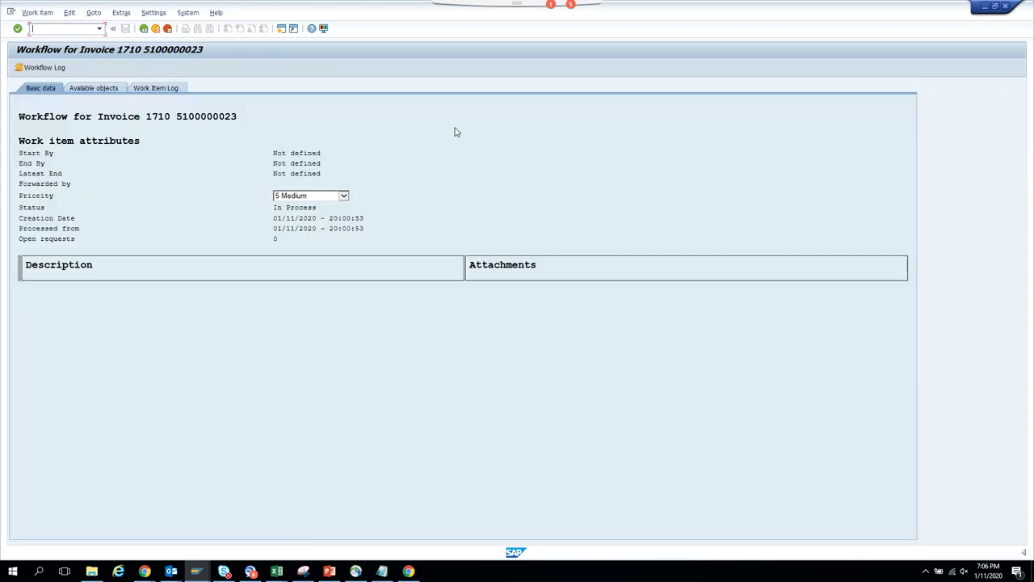
{"action": "left_click", "coordinate": [69, 69]}
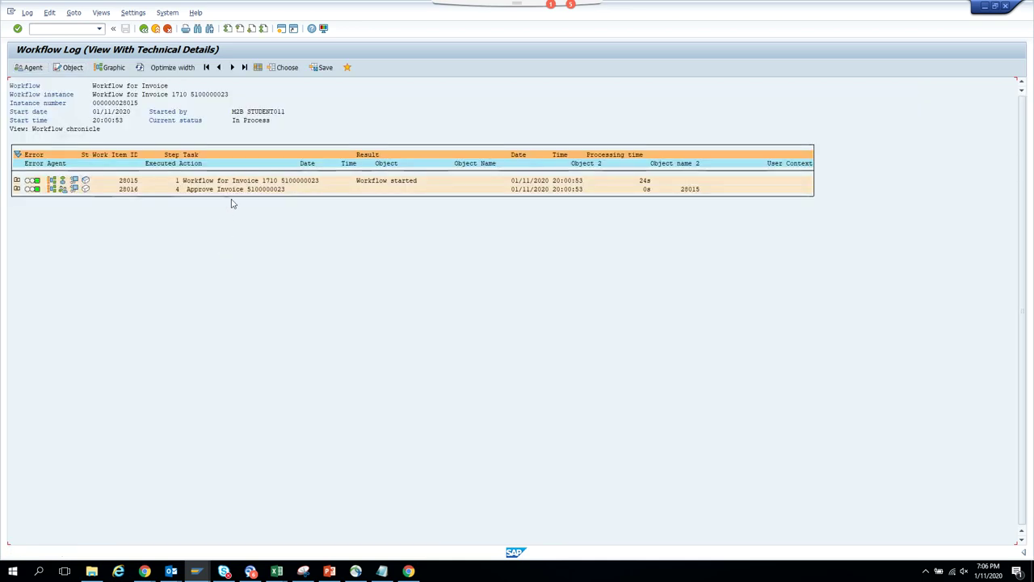
{"action": "left_click", "coordinate": [245, 191]}
{"action": "double_click", "coordinate": [245, 191]}
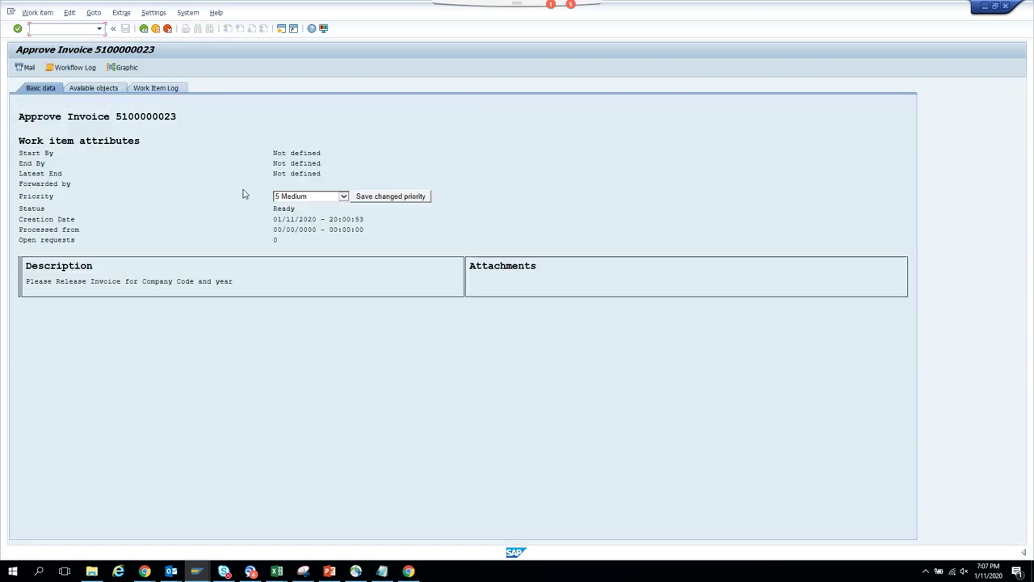
- Execute the new work item from the technical work item display, then cancel the decision
{"action": "left_click", "coordinate": [93, 15]}
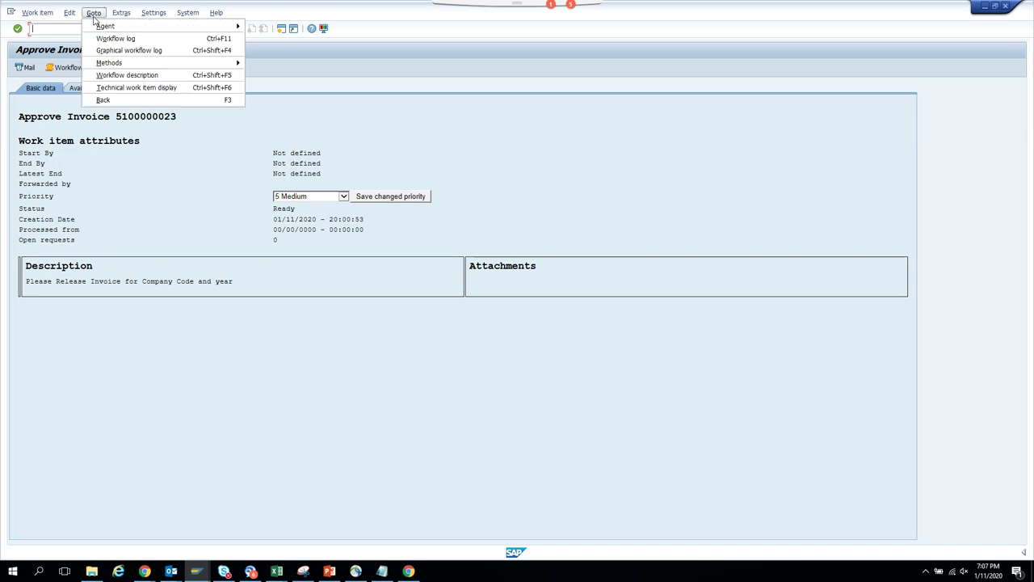
{"action": "left_click", "coordinate": [121, 88]}
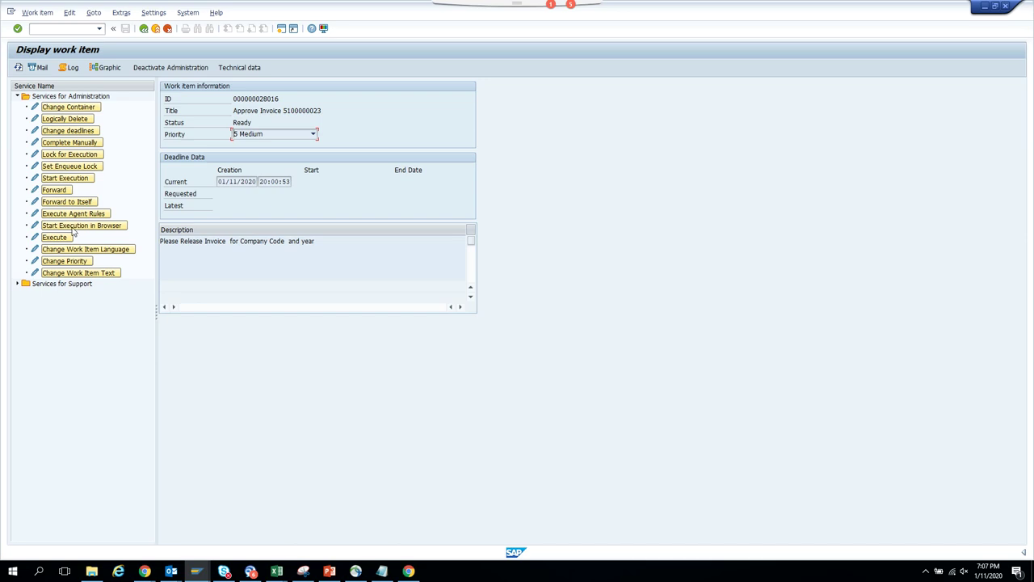
{"action": "double_click", "coordinate": [68, 239]}
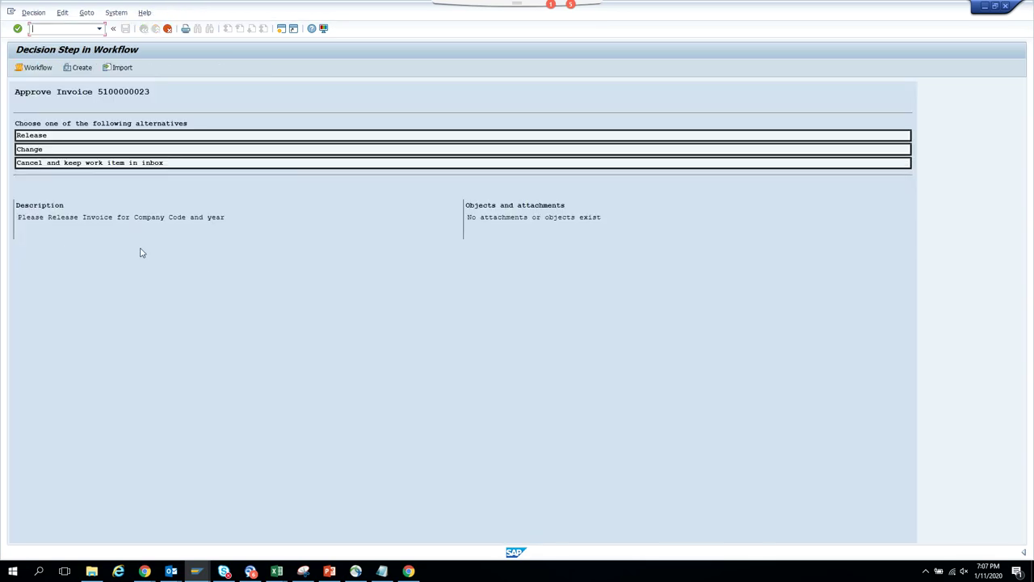
{"action": "left_click", "coordinate": [167, 28]}
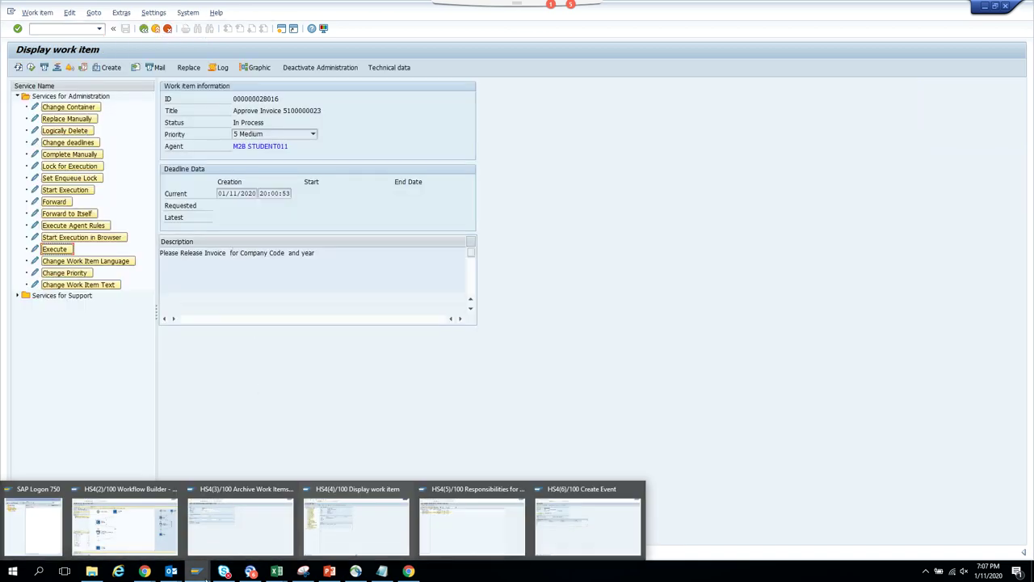
- Check work item 28016's container in the workflow log, then switch to the Workflow Builder
{"action": "left_click", "coordinate": [210, 70]}
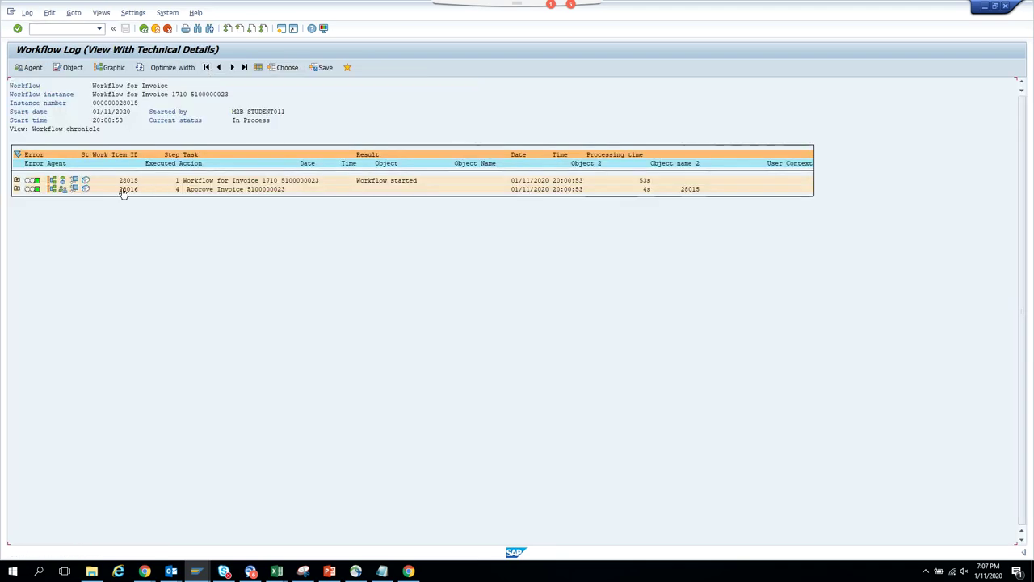
{"action": "left_click", "coordinate": [75, 188]}
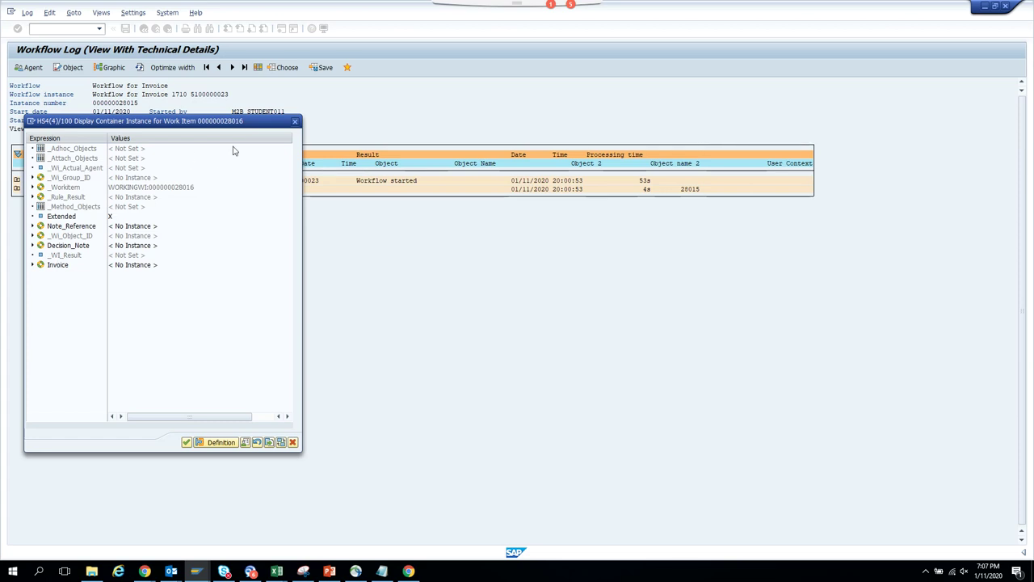
{"action": "left_click", "coordinate": [296, 122]}
{"action": "mouse_move", "coordinate": [200, 570]}
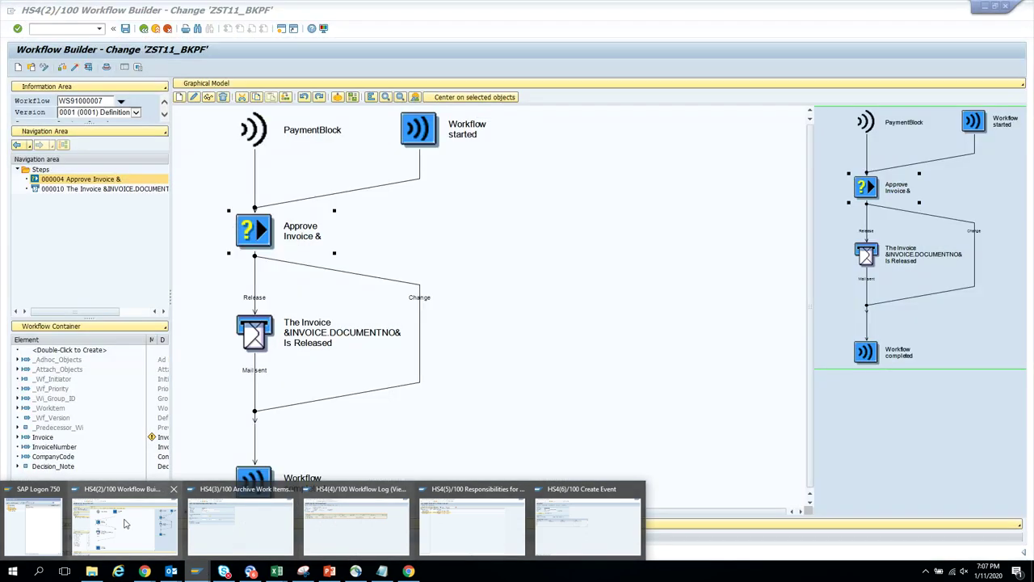
{"action": "left_click", "coordinate": [125, 525]}
- Check the Approve Invoice step's data binding for errors and accept it
{"action": "double_click", "coordinate": [256, 244]}
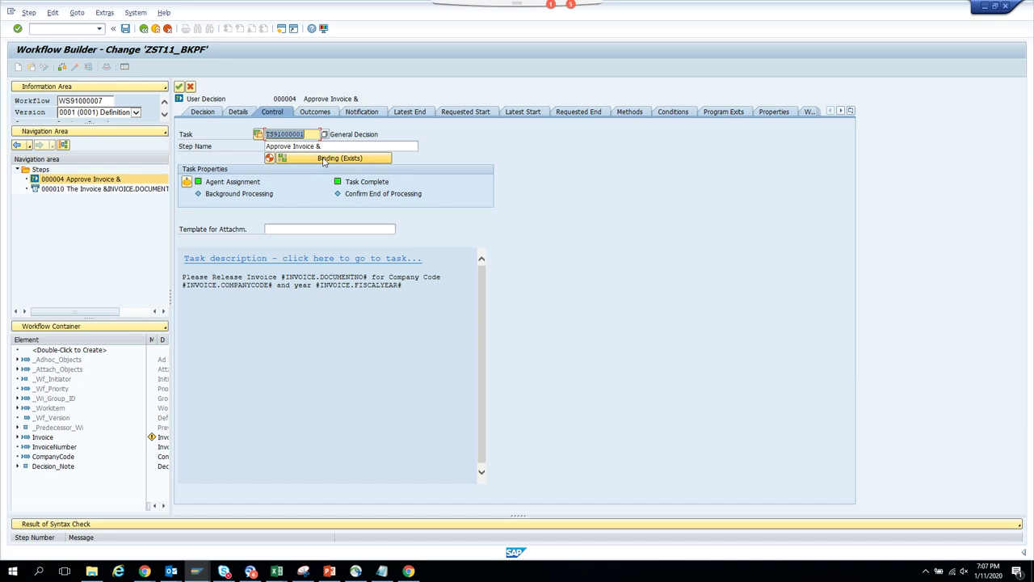
{"action": "left_click", "coordinate": [324, 159]}
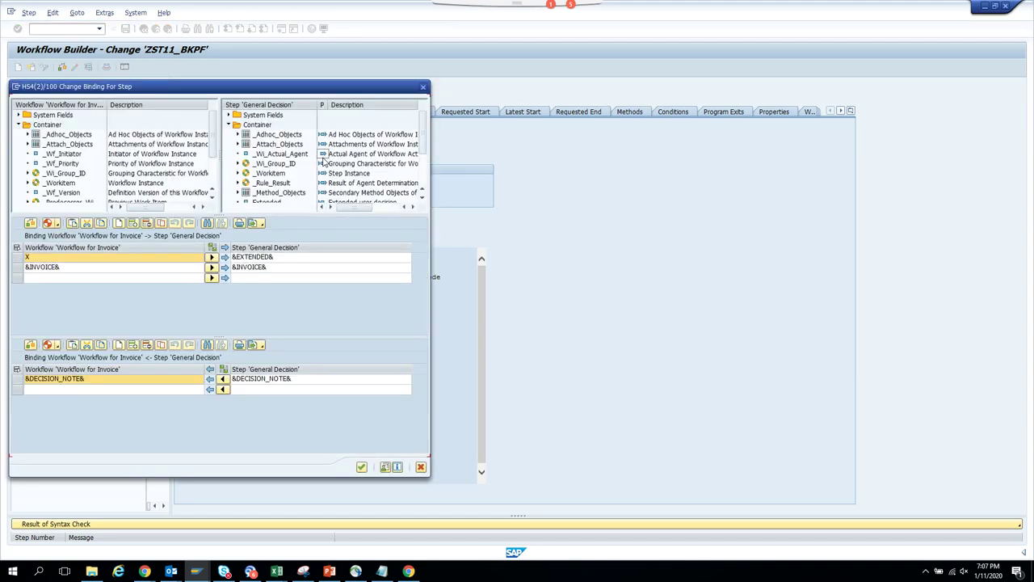
{"action": "left_click", "coordinate": [31, 224]}
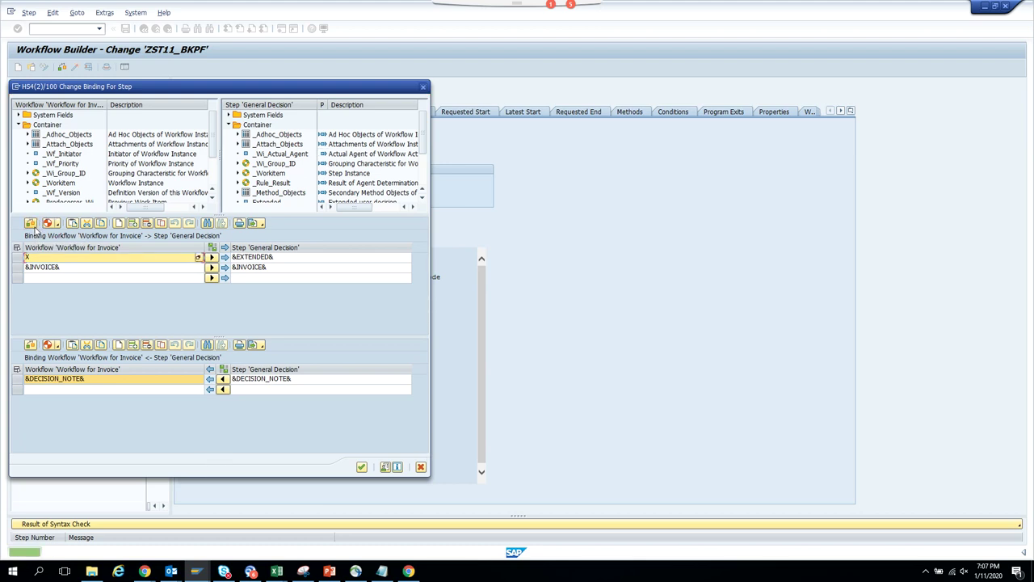
{"action": "left_click", "coordinate": [362, 469]}
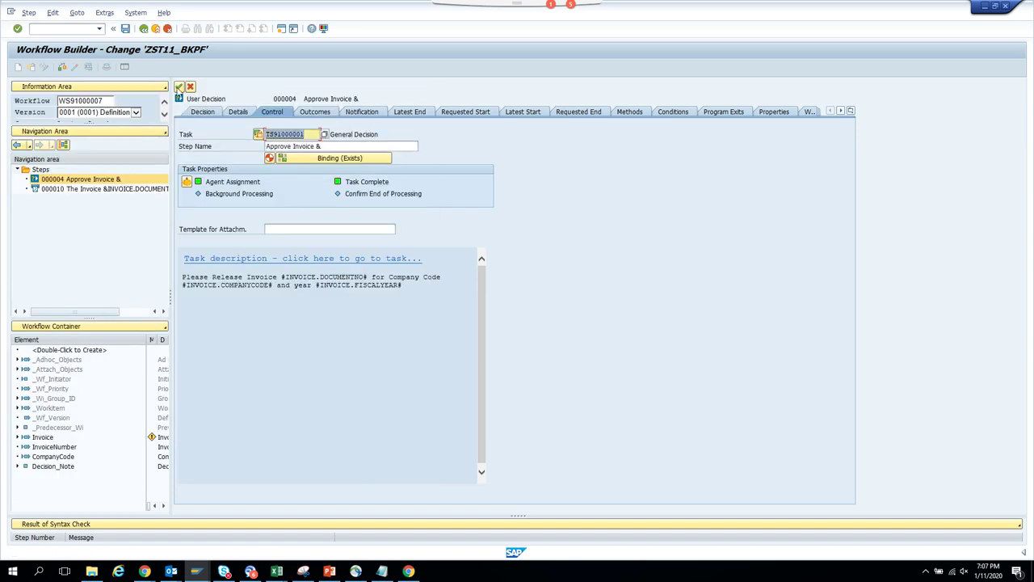
- Save and activate the ZST11_BKPF workflow definition from its graphical model
{"action": "left_click", "coordinate": [180, 86]}
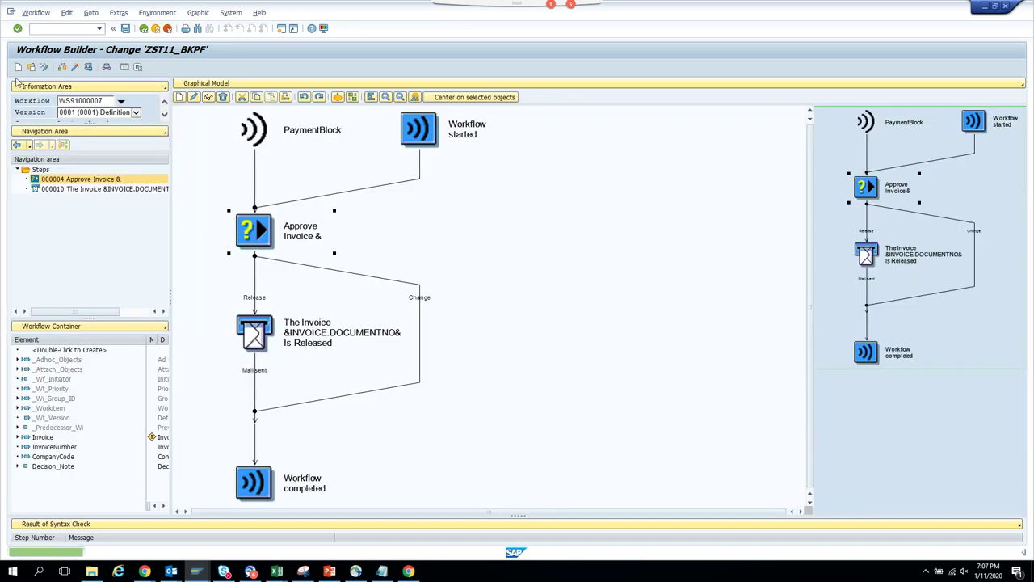
{"action": "left_click", "coordinate": [75, 68]}
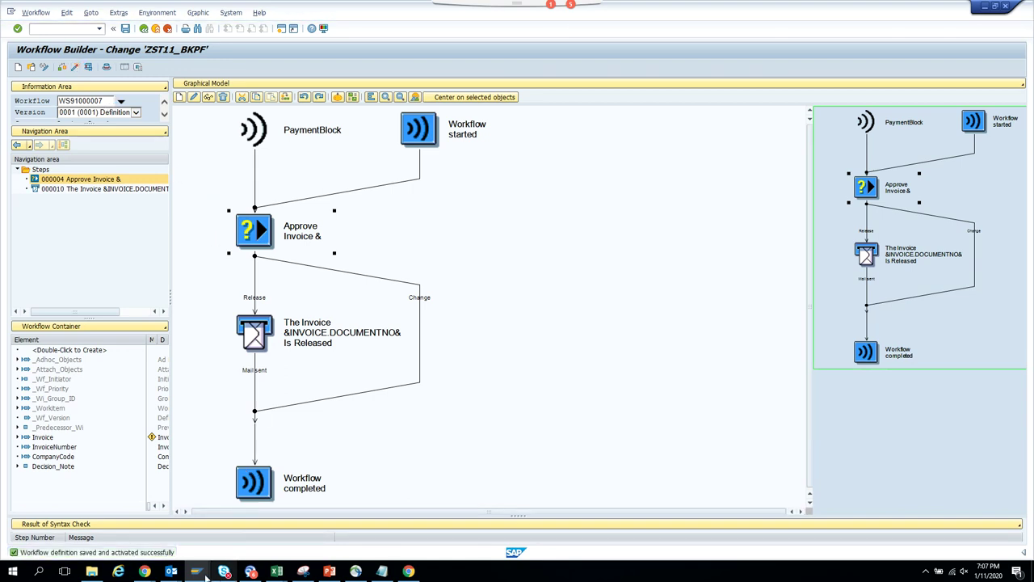
{"action": "mouse_move", "coordinate": [206, 577]}
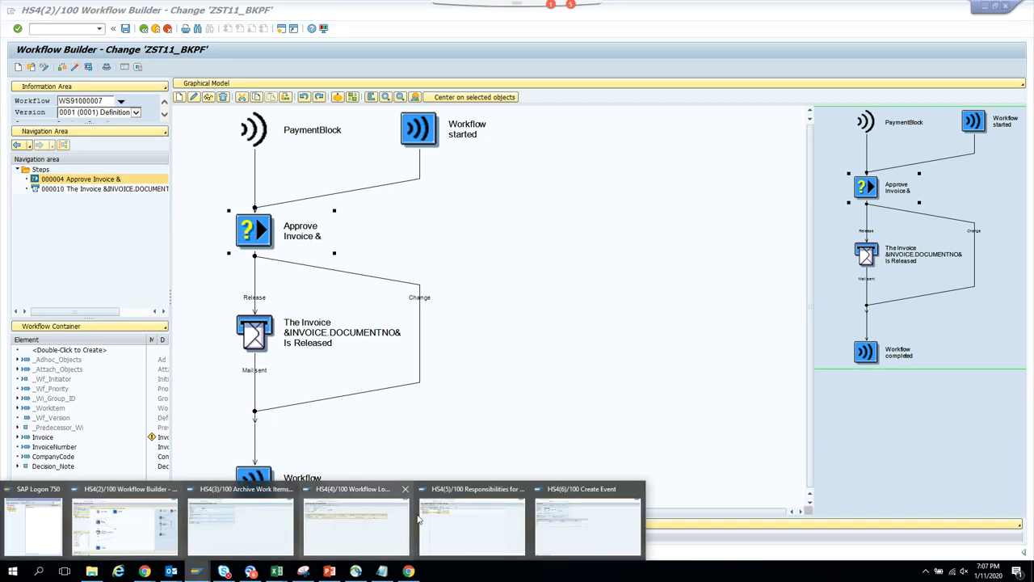
{"action": "mouse_move", "coordinate": [386, 534]}
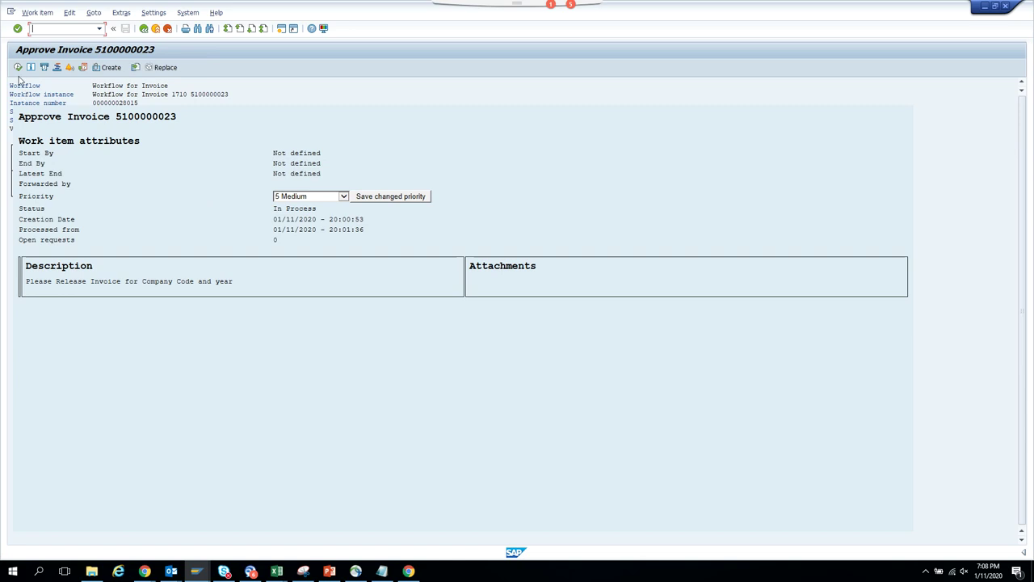
{"action": "left_click", "coordinate": [19, 68]}
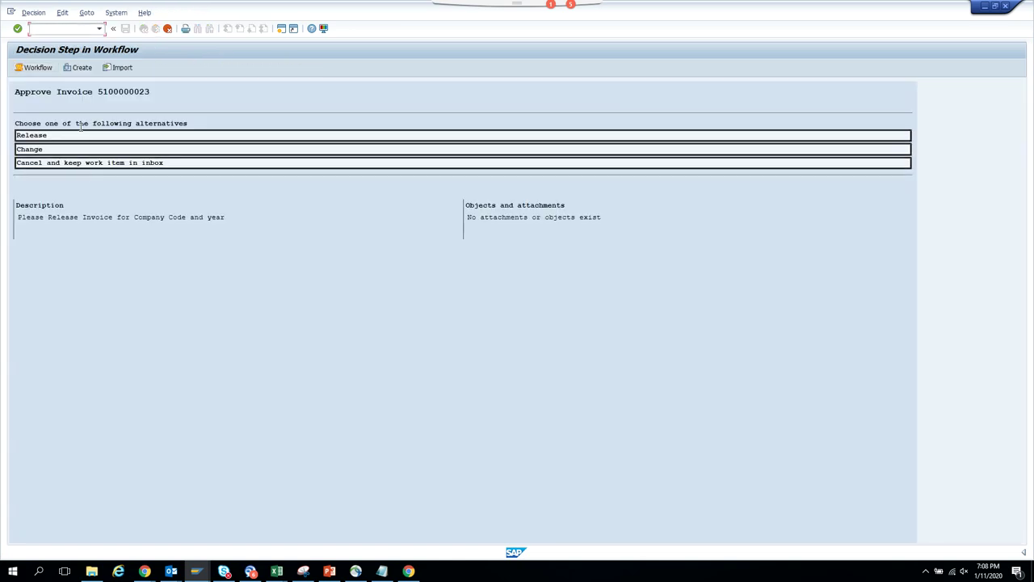
{"action": "left_click", "coordinate": [79, 139]}
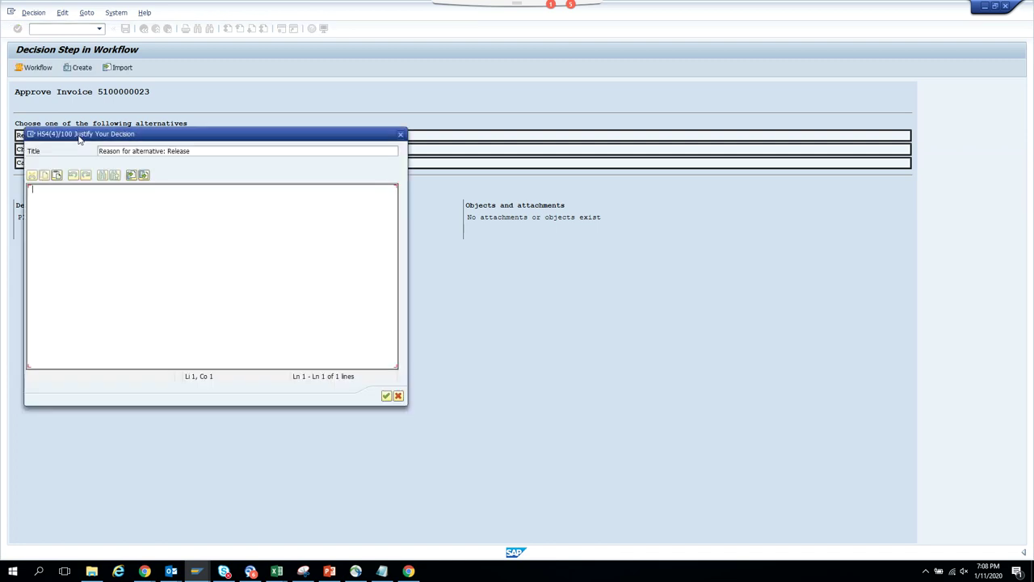
{"action": "type", "text": "test"}
{"action": "left_click", "coordinate": [386, 395]}
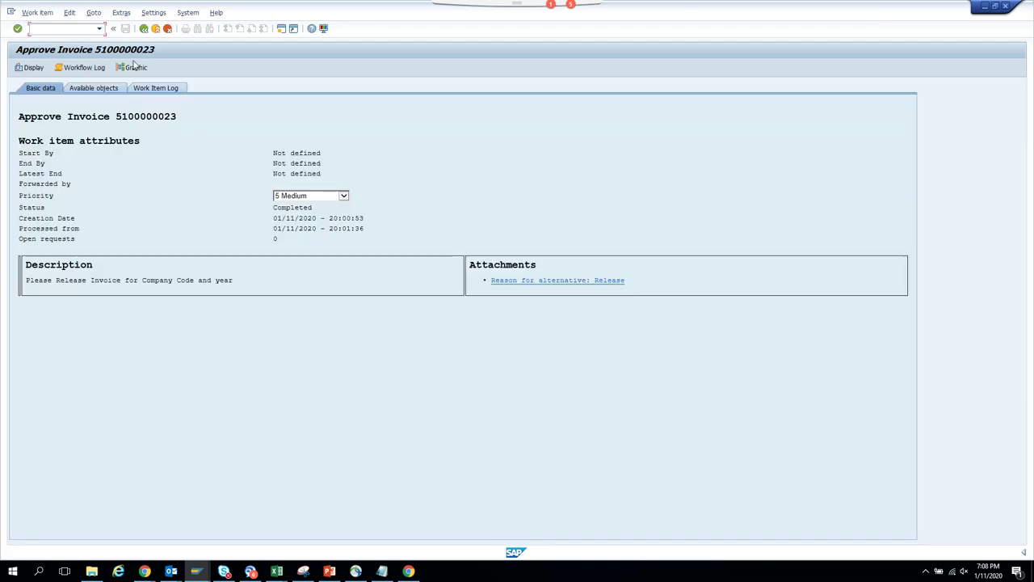
- Review the work item's workflow log, then go back to the started workflows list
{"action": "left_click", "coordinate": [144, 28]}
{"action": "left_click", "coordinate": [144, 28]}
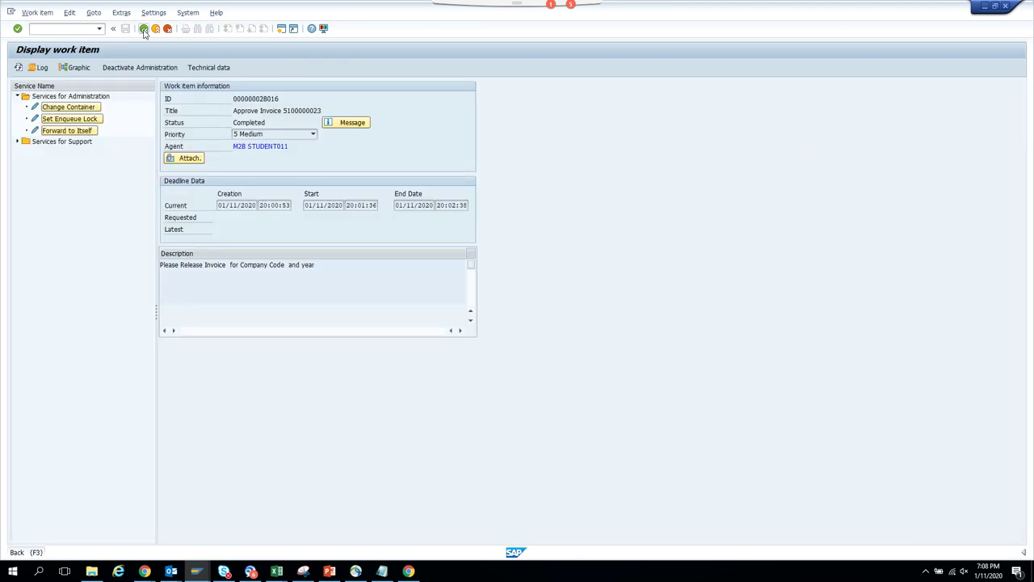
{"action": "left_click", "coordinate": [144, 28]}
{"action": "left_click", "coordinate": [144, 28]}
{"action": "left_click", "coordinate": [144, 28]}
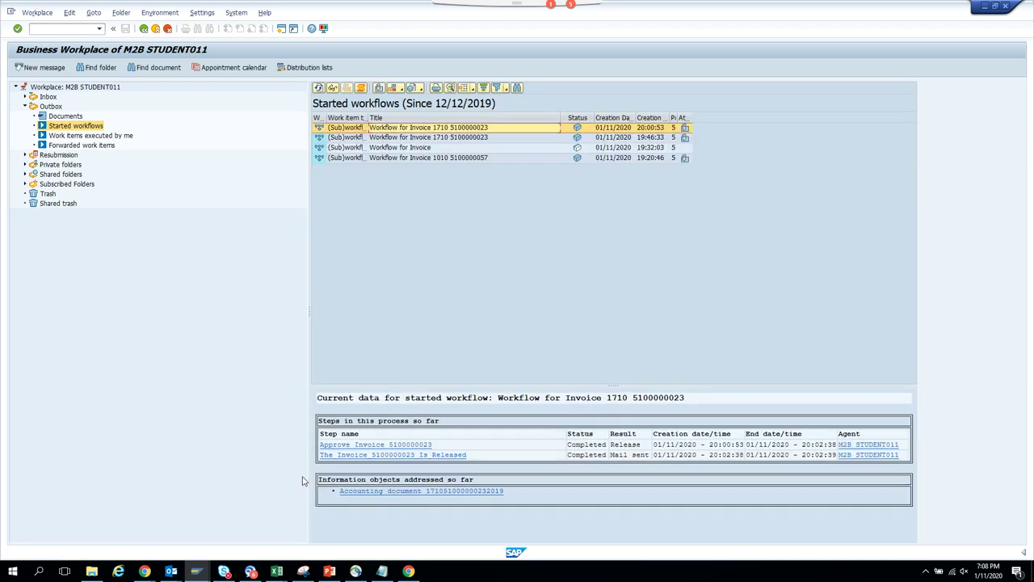
{"action": "left_click", "coordinate": [196, 570]}
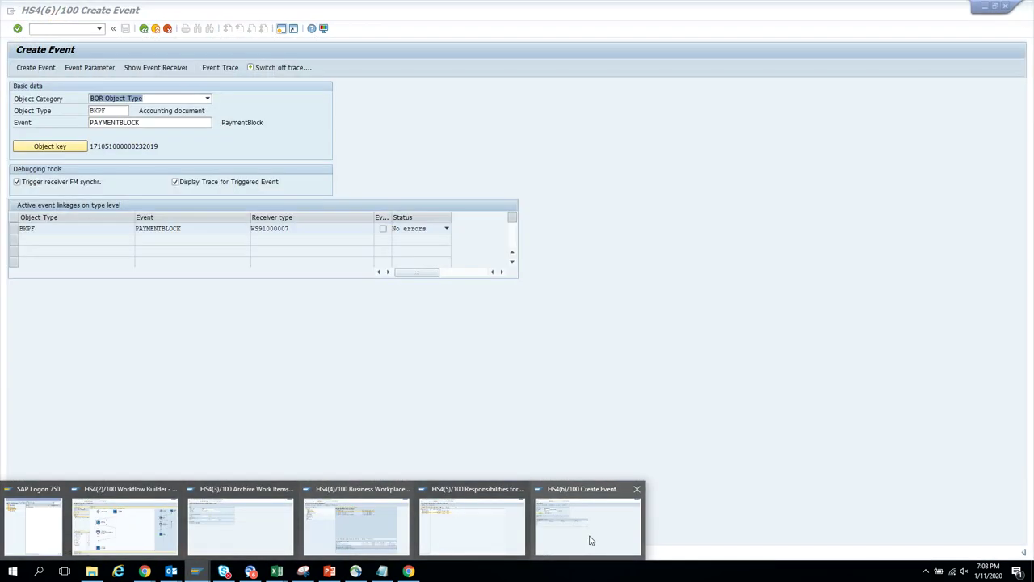
{"action": "left_click", "coordinate": [590, 539]}
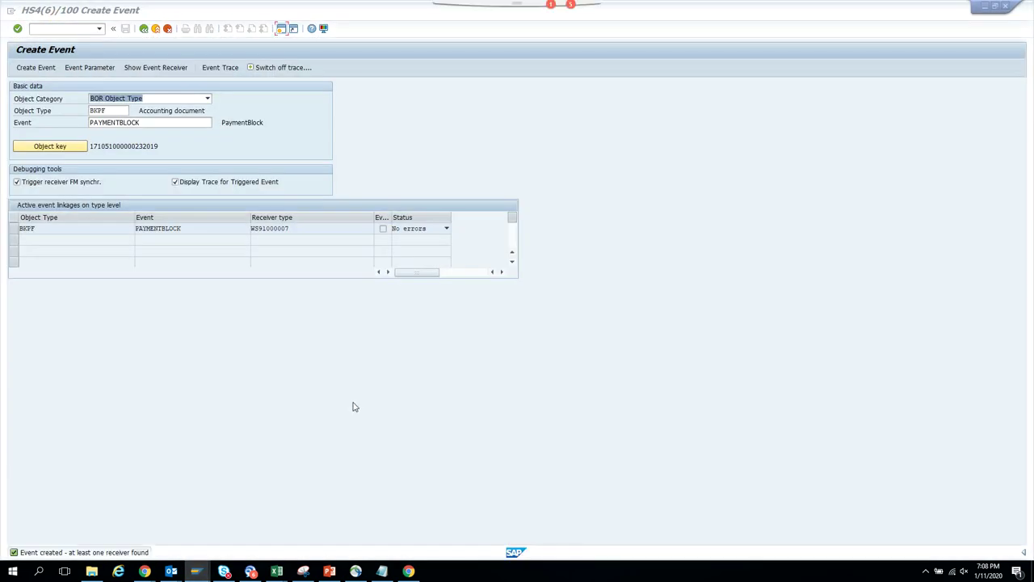
{"action": "left_click", "coordinate": [37, 70]}
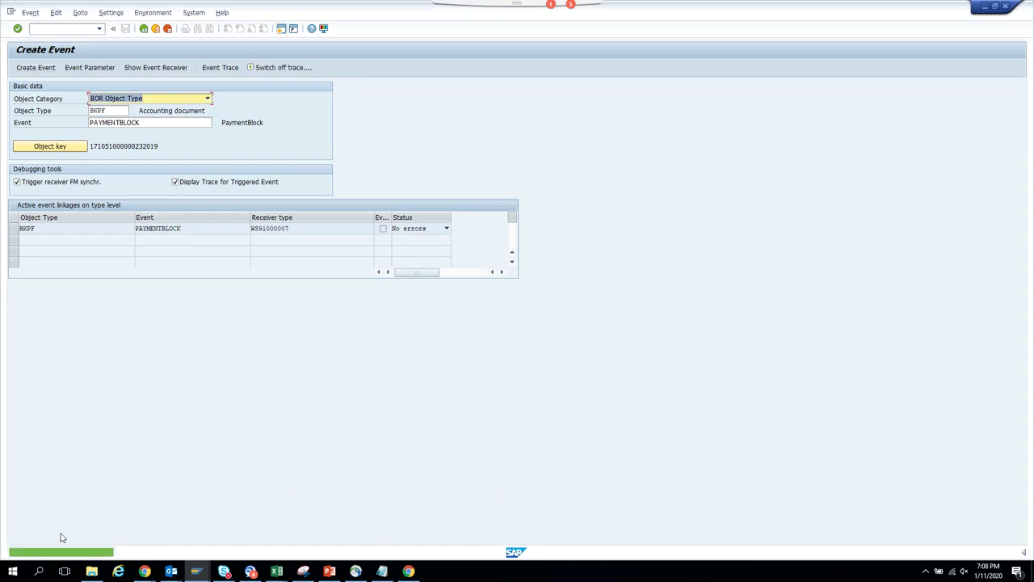
{"action": "left_click", "coordinate": [197, 572]}
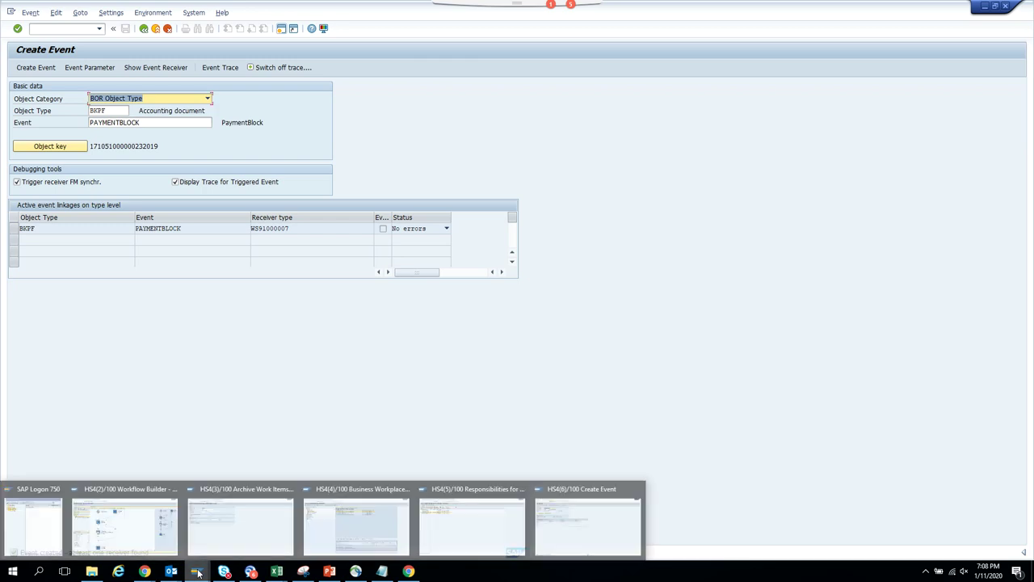
{"action": "left_click", "coordinate": [345, 544]}
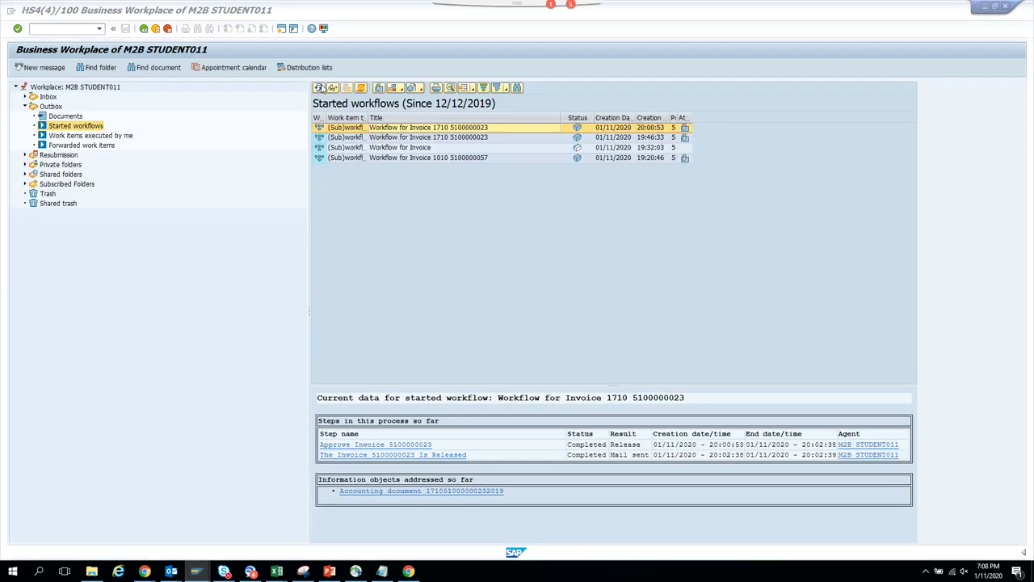
{"action": "left_click", "coordinate": [321, 89]}
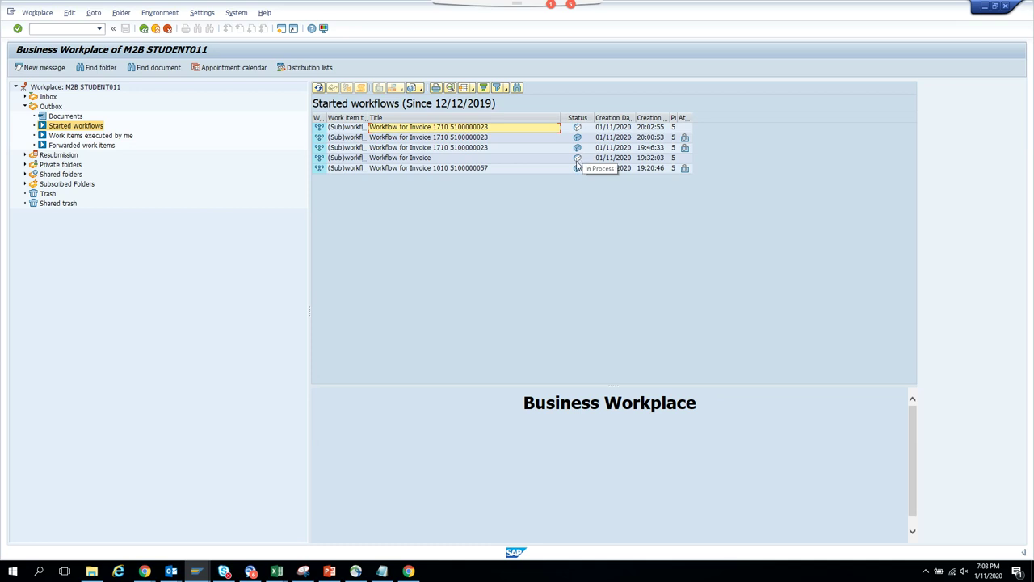
{"action": "left_click", "coordinate": [495, 131]}
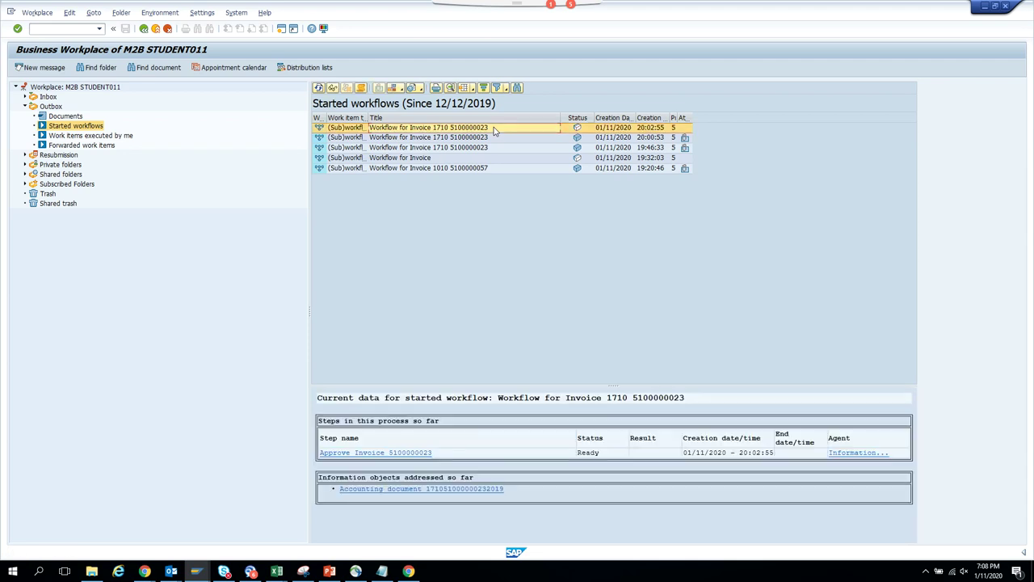
{"action": "left_click", "coordinate": [361, 89]}
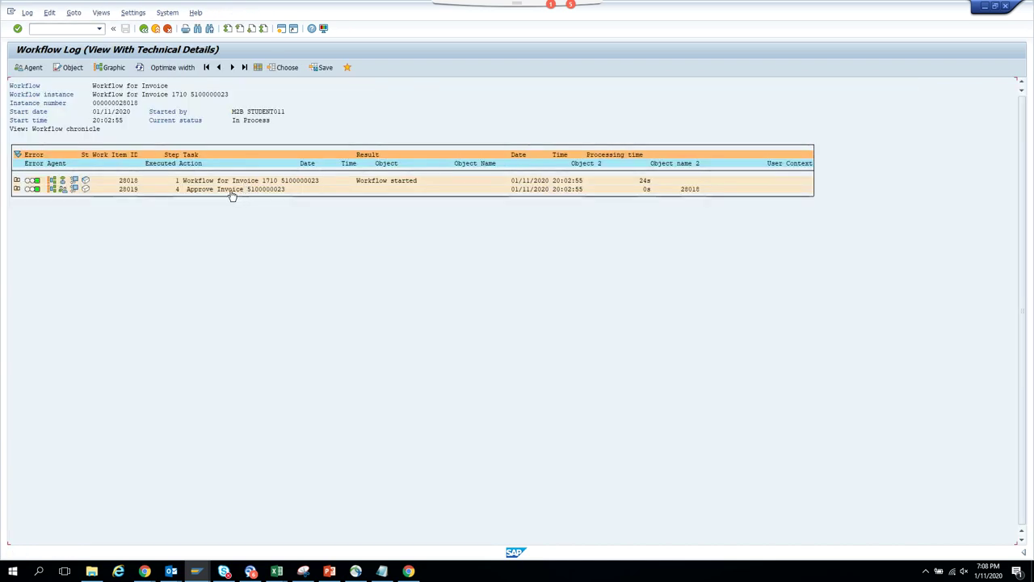
{"action": "left_click", "coordinate": [75, 189]}
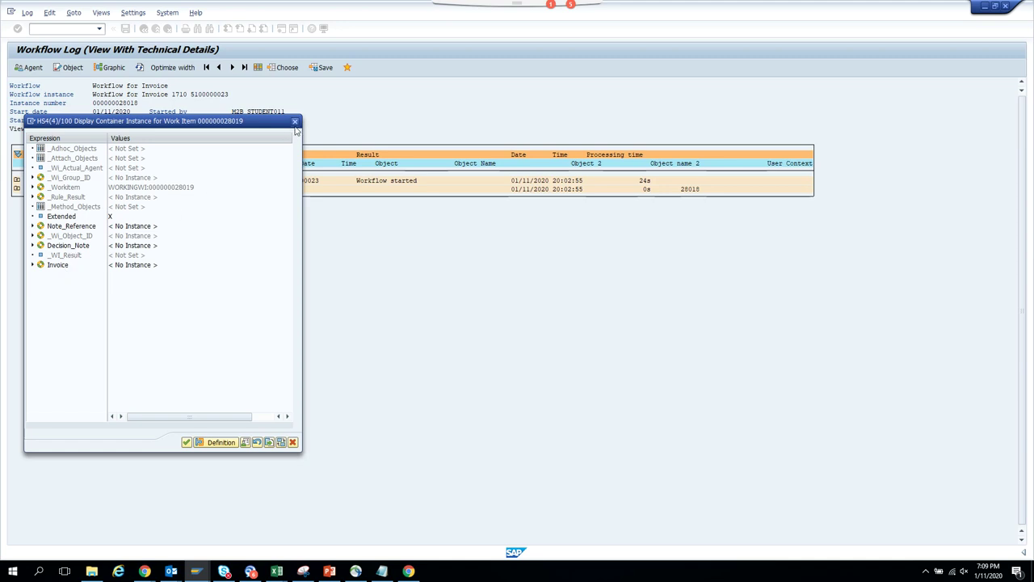
{"action": "left_click", "coordinate": [294, 122]}
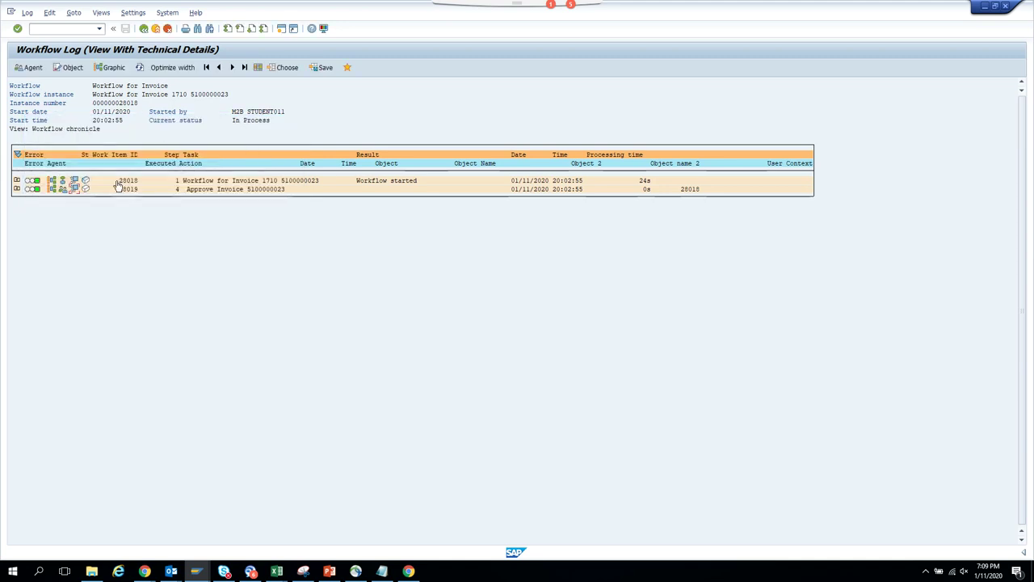
{"action": "left_click", "coordinate": [74, 181]}
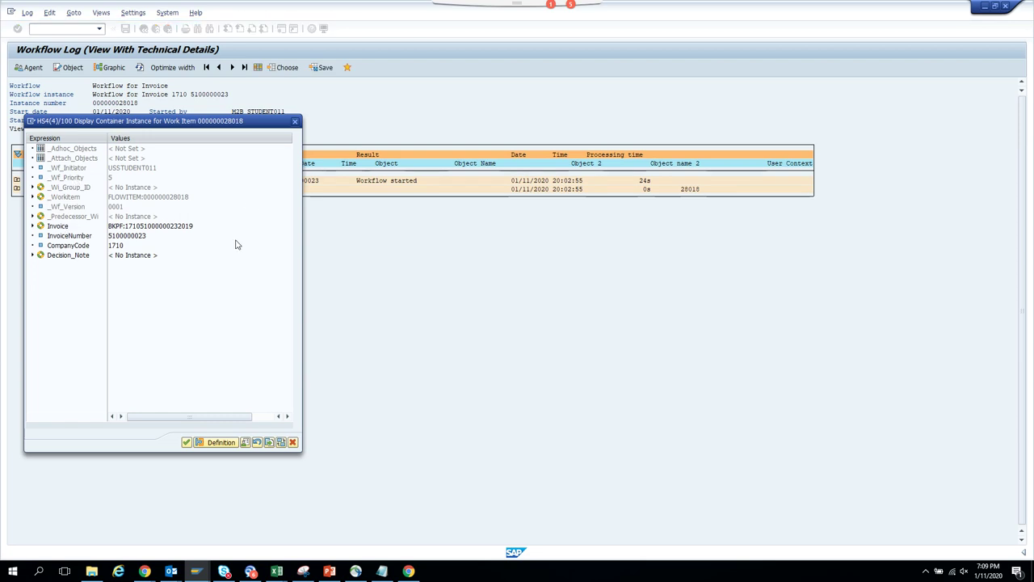
{"action": "left_click", "coordinate": [295, 122]}
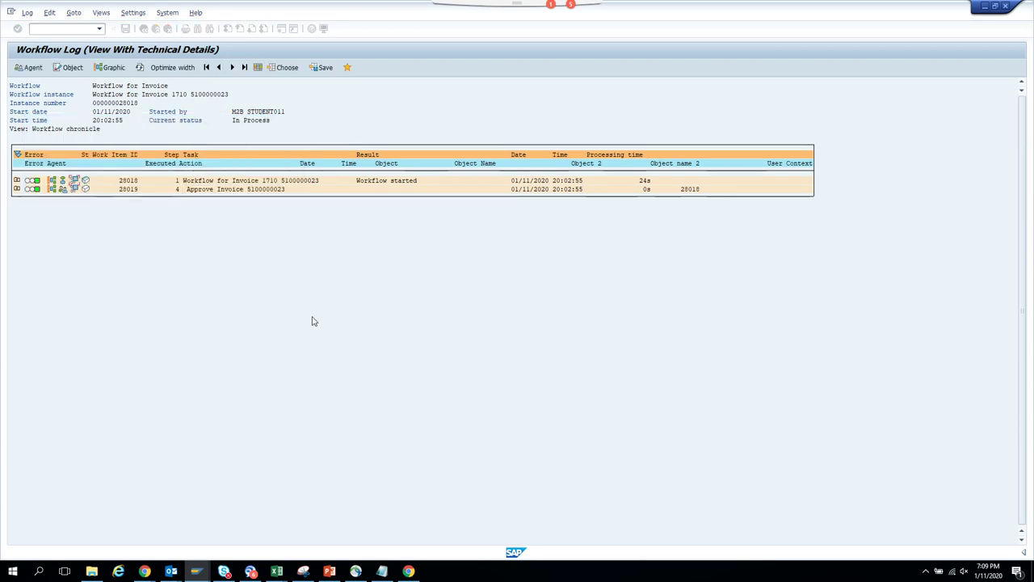
- Return to the ZST11_BKPF Workflow Builder session
{"action": "mouse_move", "coordinate": [198, 572]}
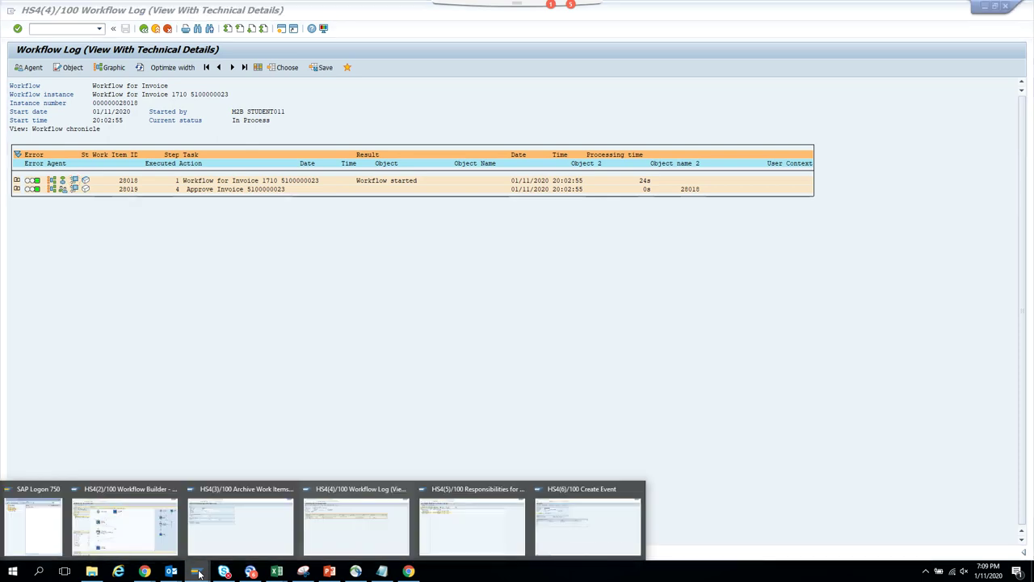
{"action": "mouse_move", "coordinate": [247, 535]}
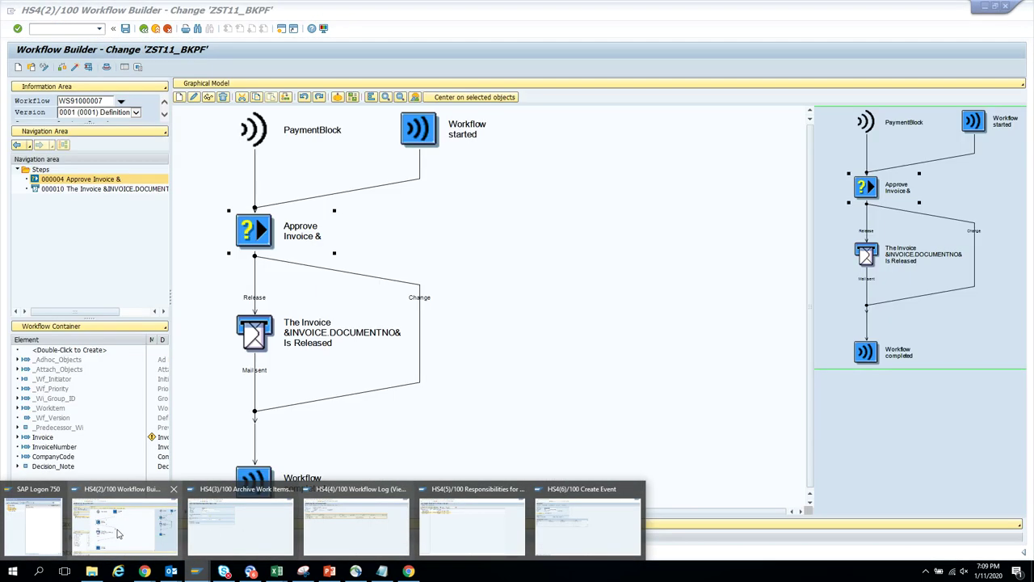
{"action": "left_click", "coordinate": [125, 525]}
- Put General Decision task 91000001's container in change mode and begin a new element
{"action": "double_click", "coordinate": [299, 240]}
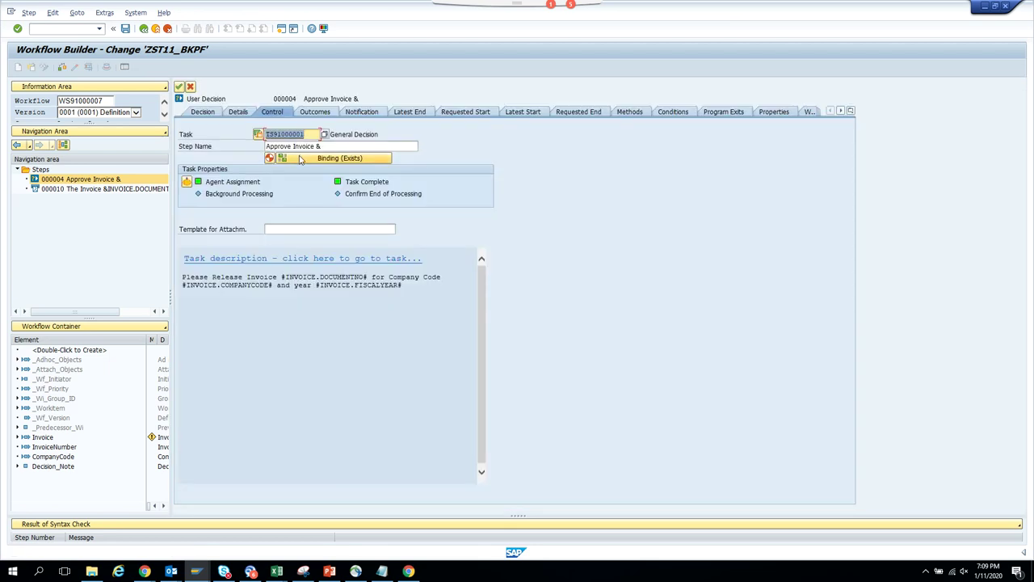
{"action": "double_click", "coordinate": [284, 134]}
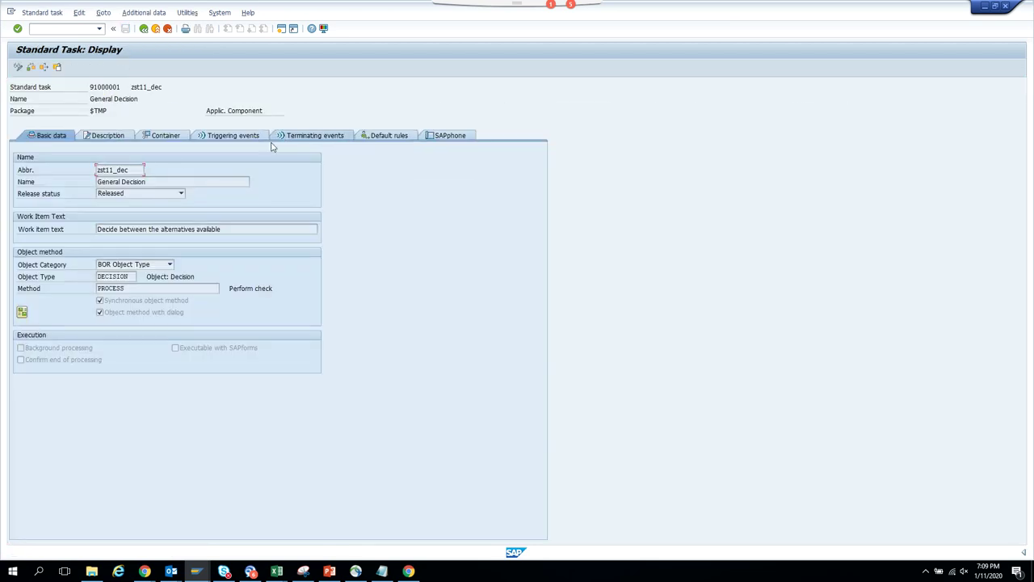
{"action": "left_click", "coordinate": [160, 136]}
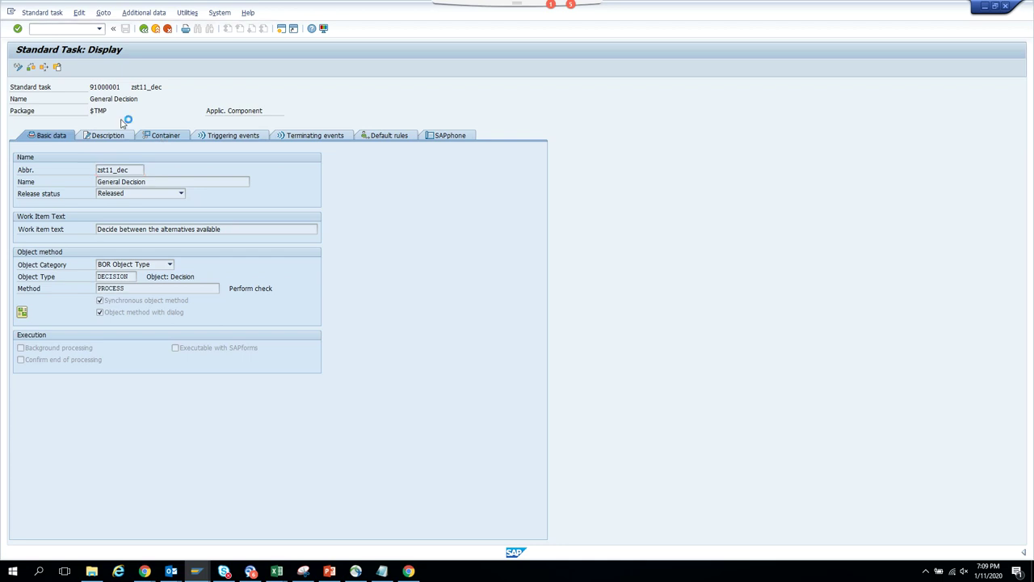
{"action": "left_click", "coordinate": [18, 68]}
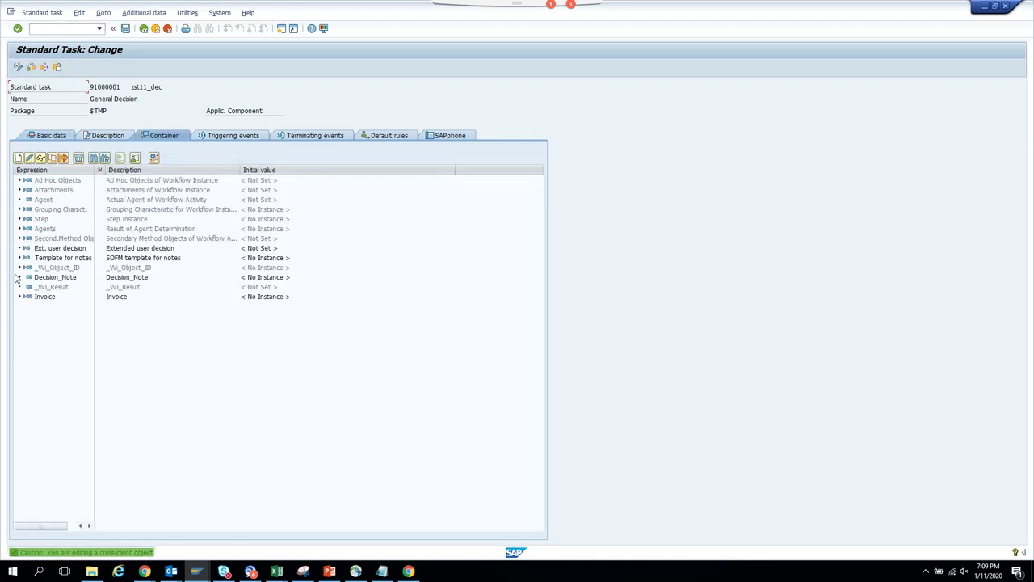
{"action": "double_click", "coordinate": [42, 297]}
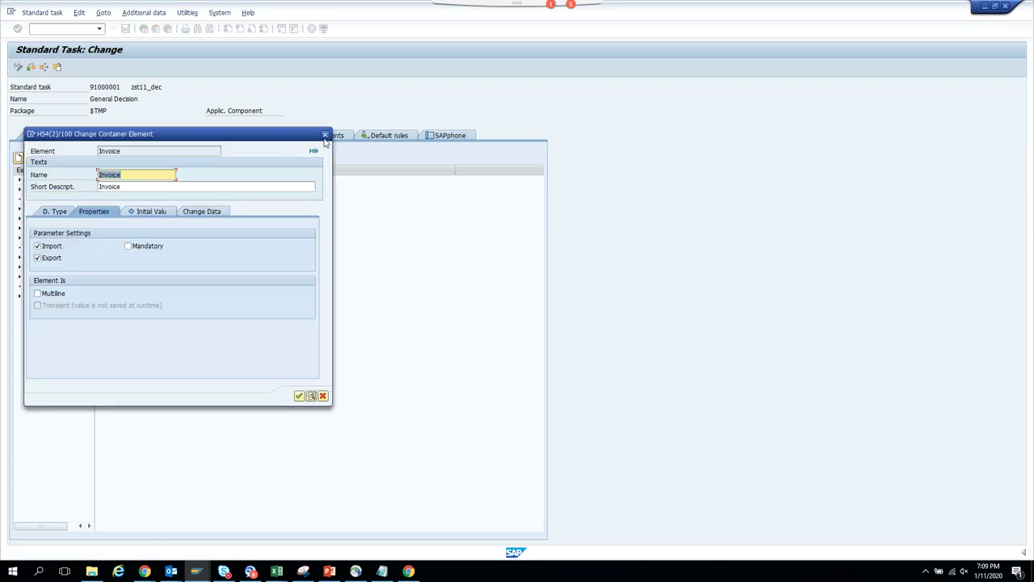
{"action": "left_click", "coordinate": [325, 136]}
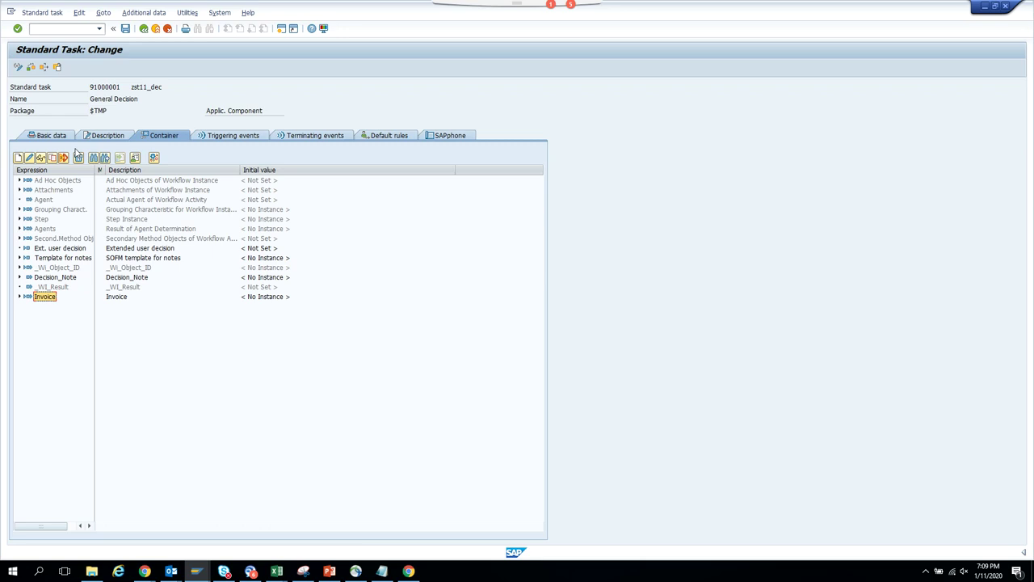
{"action": "left_click", "coordinate": [27, 159]}
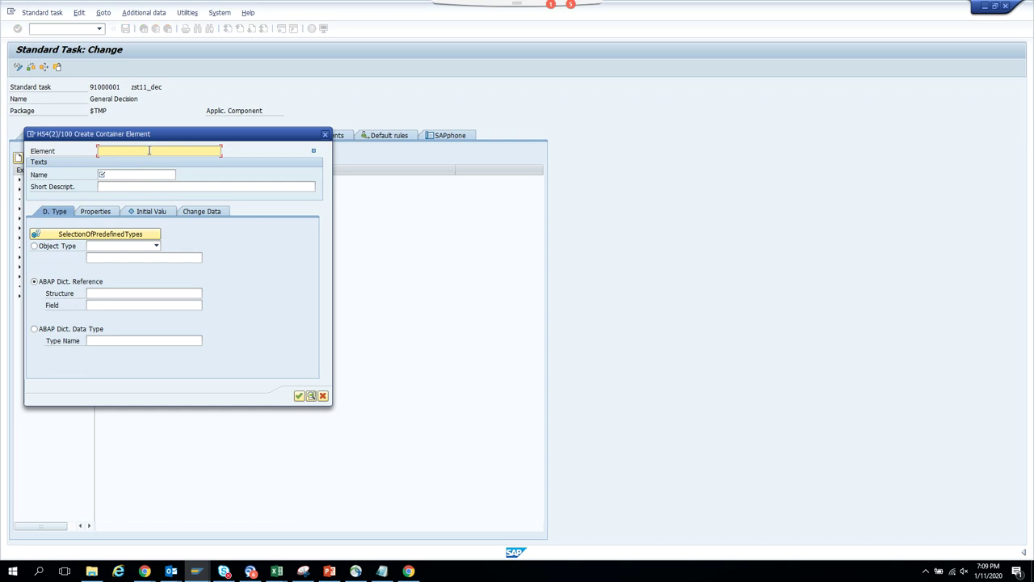
- Name the new container element InvoiceNumber, reusing it as its description
{"action": "type", "text": "Invoice"}
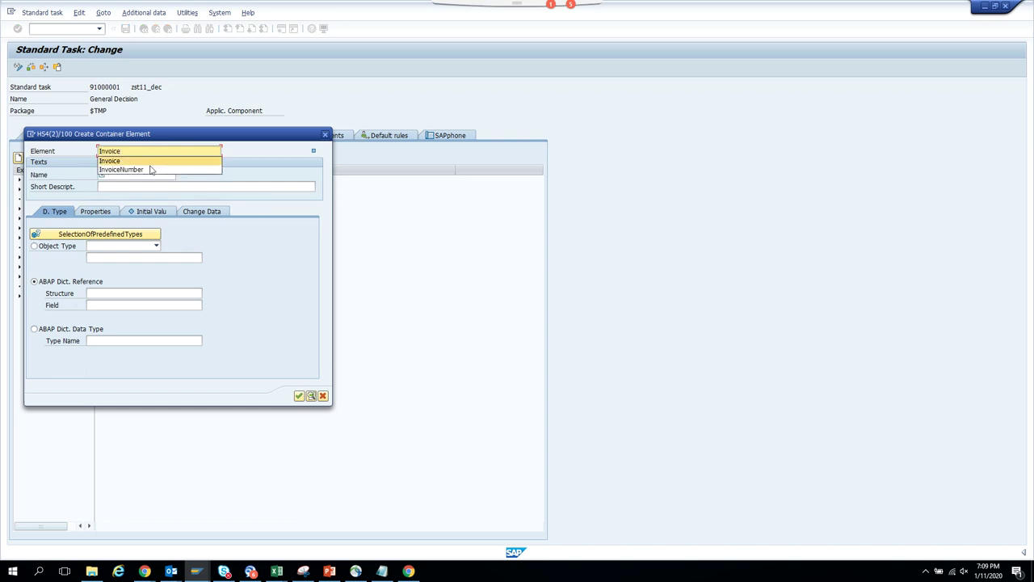
{"action": "left_click", "coordinate": [150, 170]}
{"action": "left_click_drag", "start_coordinate": [156, 148], "coordinate": [2, 161]}
{"action": "key", "text": "ctrl+c"}
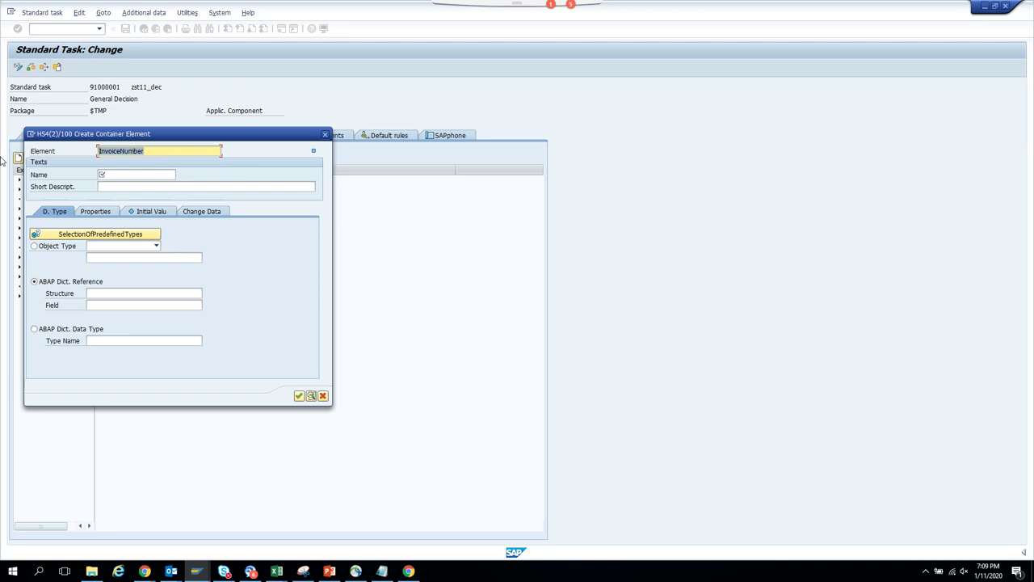
{"action": "key", "text": "Tab"}
{"action": "key", "text": "ctrl+v"}
{"action": "key", "text": "Tab"}
{"action": "key", "text": "ctrl+v"}
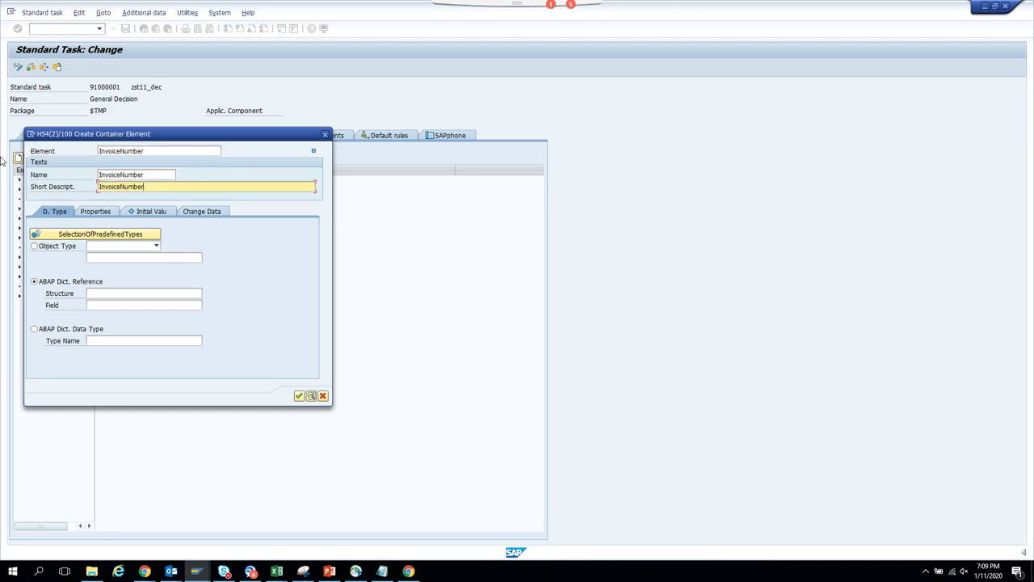
- Reference InvoiceNumber to BSEG-BELNR as an import and export parameter and create it
{"action": "left_click", "coordinate": [110, 293]}
{"action": "type", "text": "baeg"}
{"action": "key", "text": "Tab"}
{"action": "type", "text": "belnr"}
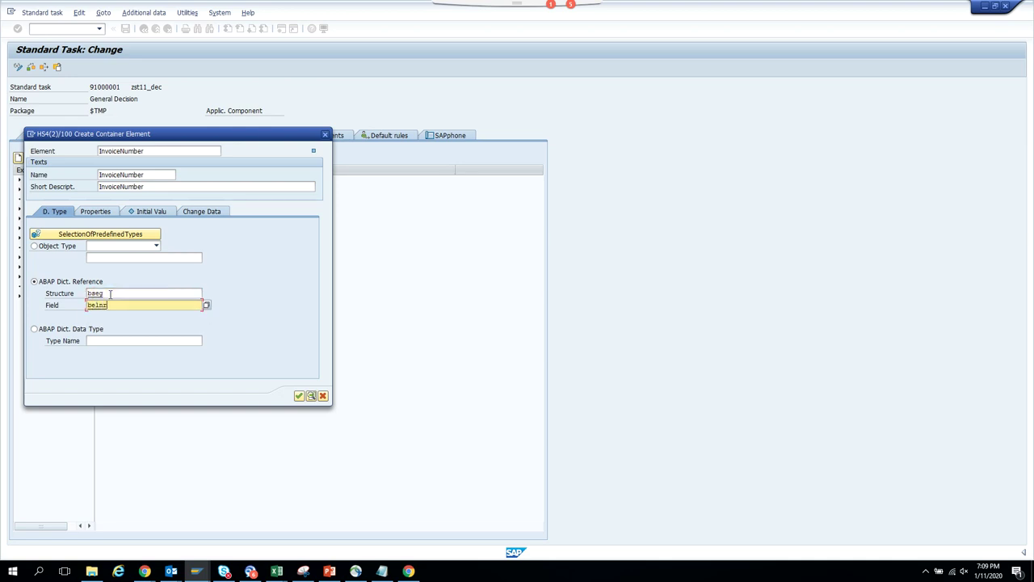
{"action": "left_click", "coordinate": [97, 213]}
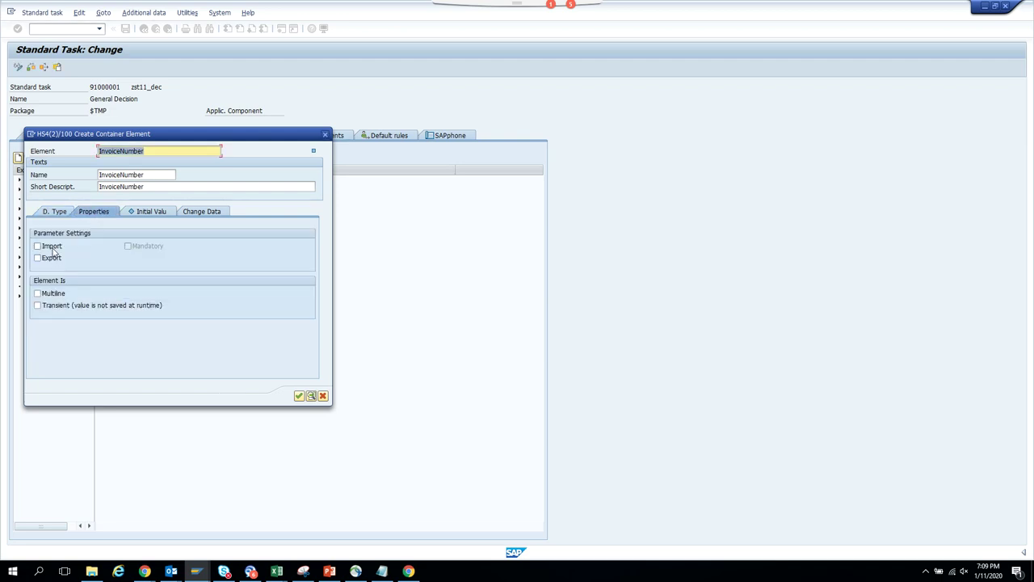
{"action": "left_click", "coordinate": [51, 258]}
{"action": "key", "text": "Return"}
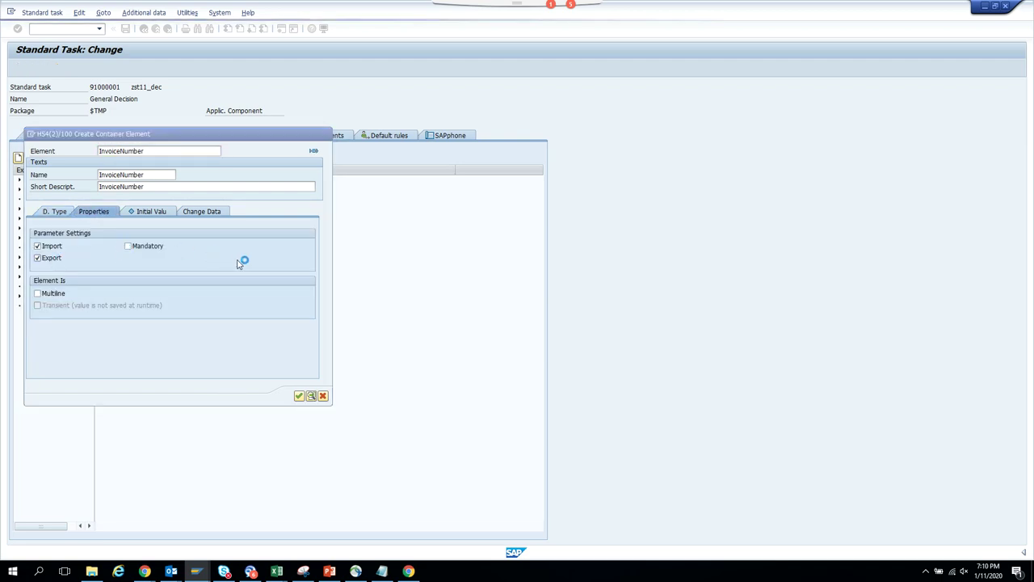
- Add a second container element named CompanyCode with a matching description
{"action": "left_click", "coordinate": [18, 159]}
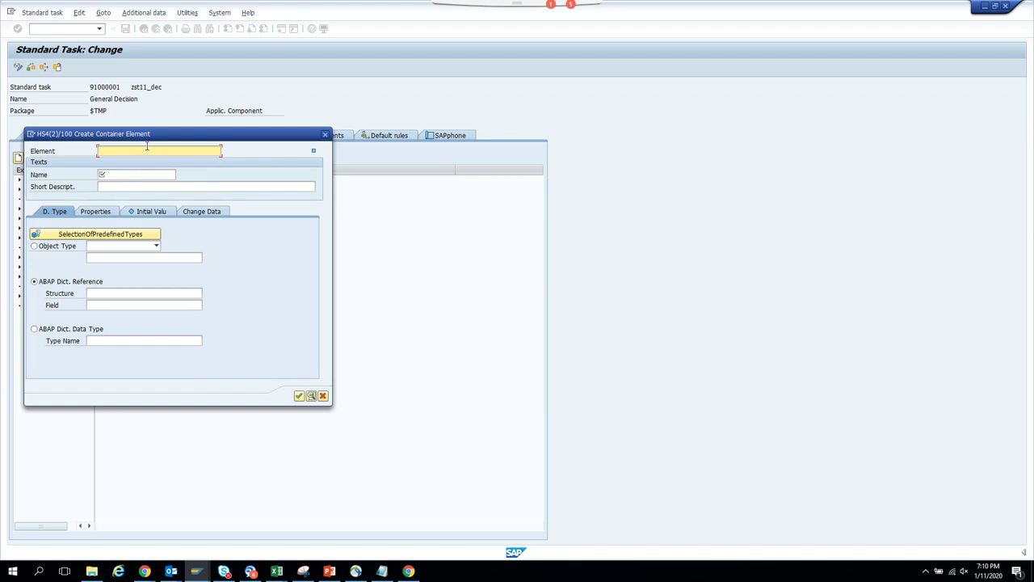
{"action": "type", "text": "Company"}
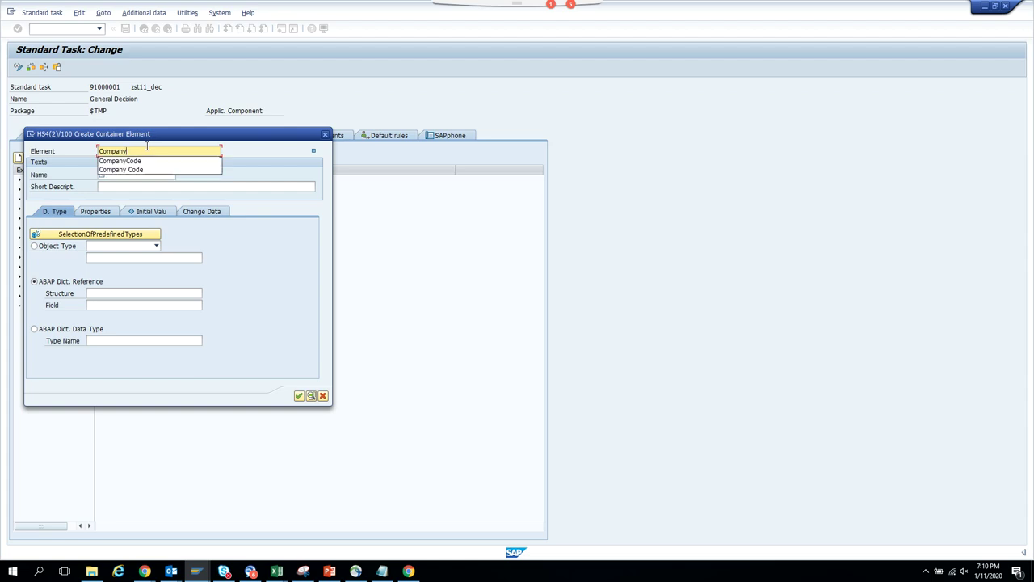
{"action": "key", "text": "Down"}
{"action": "key", "text": "Return"}
{"action": "key", "text": "shift+Home"}
{"action": "key", "text": "ctrl+c"}
{"action": "key", "text": "Tab"}
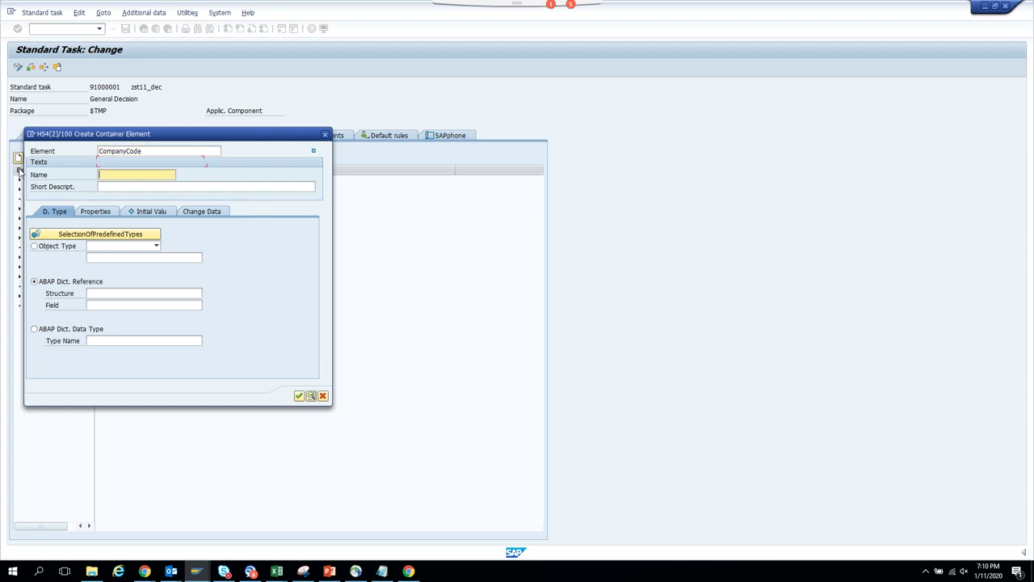
{"action": "key", "text": "ctrl+v"}
{"action": "key", "text": "Tab"}
{"action": "key", "text": "ctrl+v"}
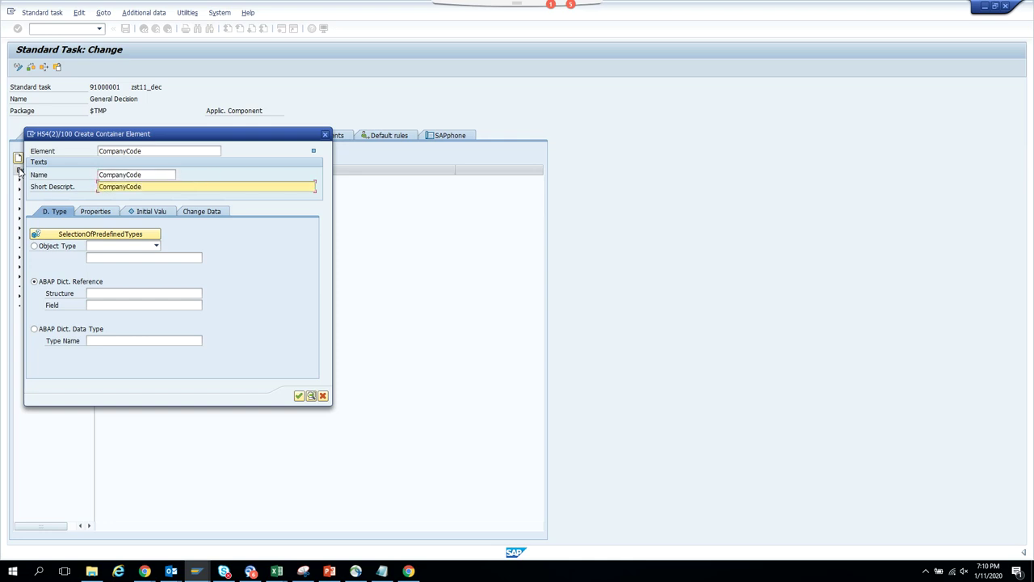
- Reference CompanyCode to BSEG-BUKRS as an import and export parameter and create it
{"action": "left_click", "coordinate": [91, 292]}
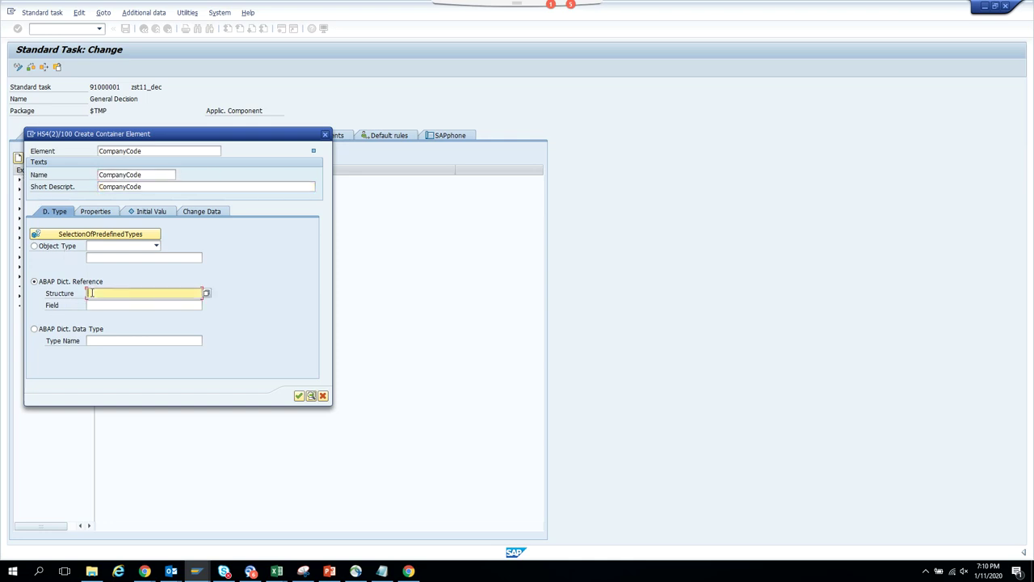
{"action": "type", "text": "bseg"}
{"action": "key", "text": "Tab"}
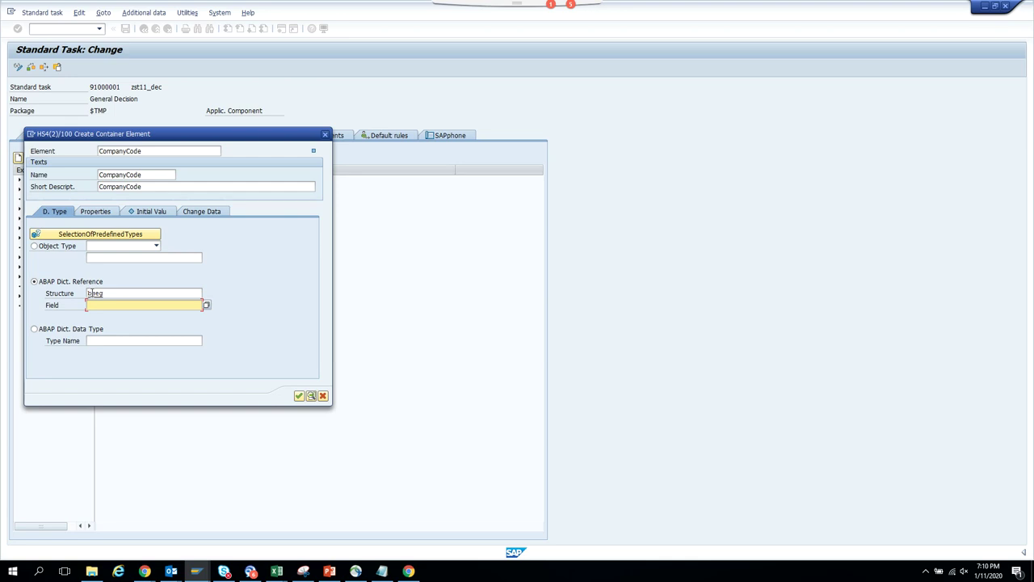
{"action": "type", "text": "bukrs"}
{"action": "left_click", "coordinate": [95, 211]}
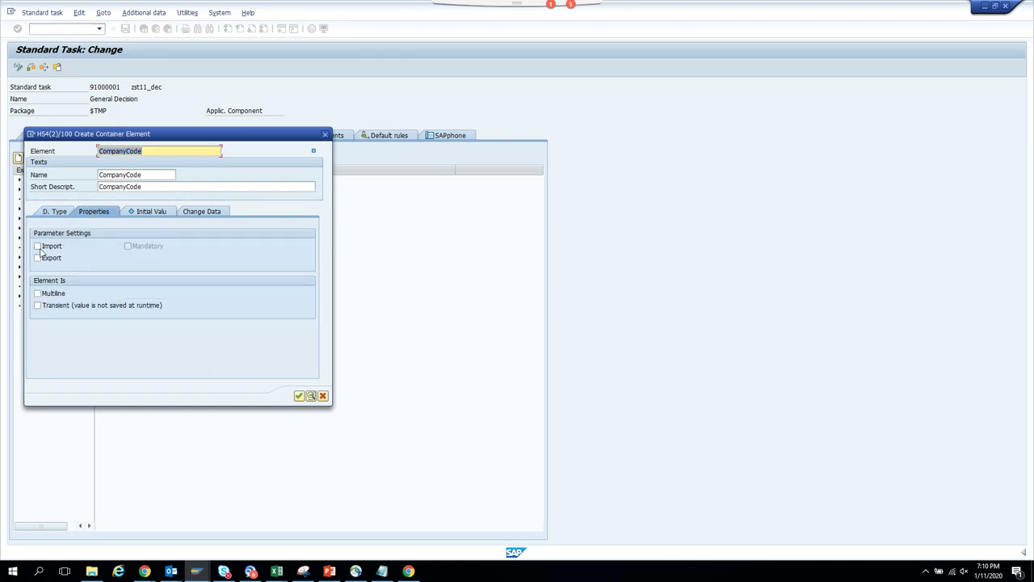
{"action": "left_click", "coordinate": [37, 245]}
{"action": "left_click", "coordinate": [37, 258]}
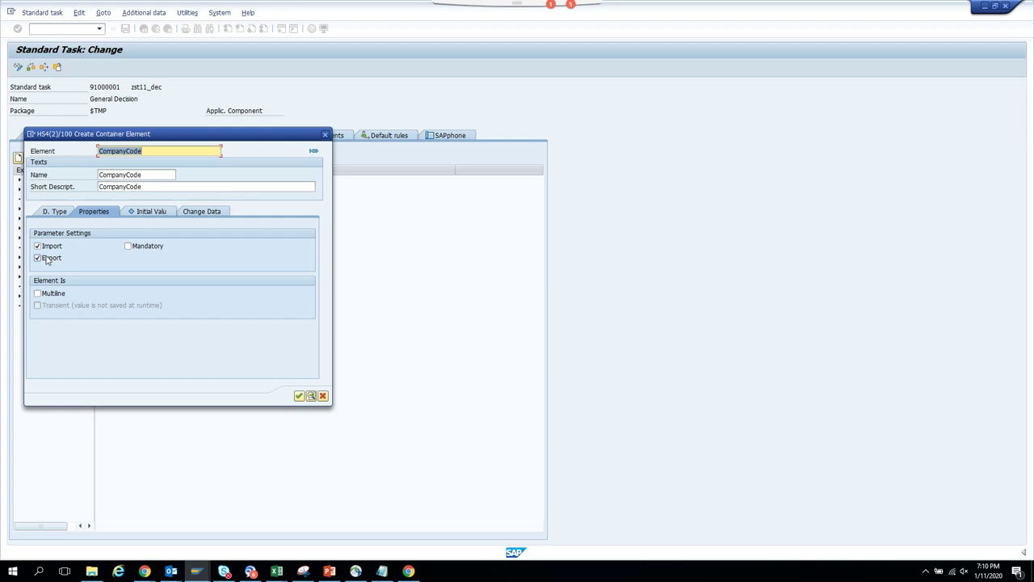
{"action": "key", "text": "Return"}
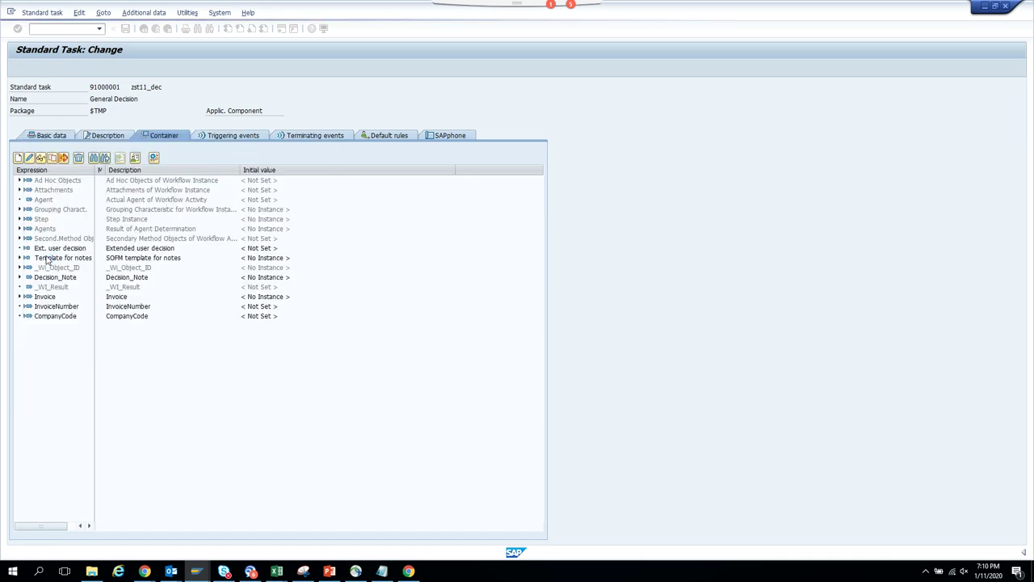
- Add a Year element referencing BSEG, looking up the fiscal year field GJAHR
{"action": "left_click", "coordinate": [17, 159]}
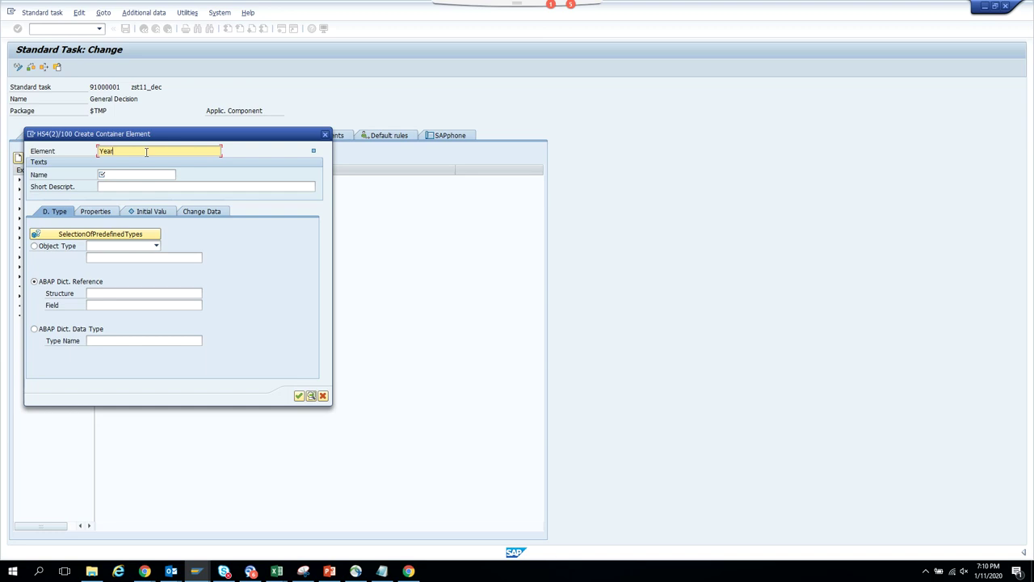
{"action": "type", "text": "r"}
{"action": "key", "text": "Tab"}
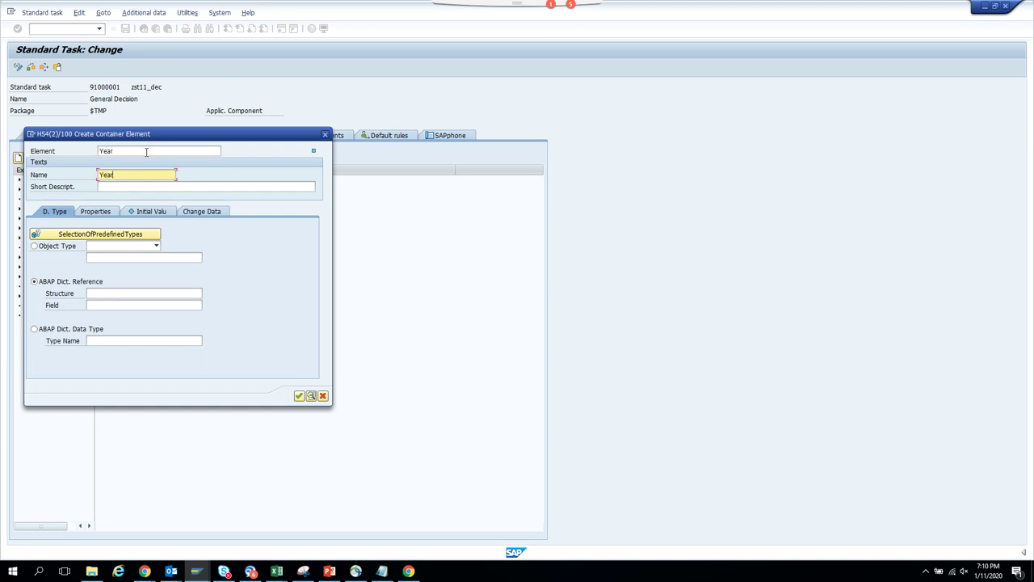
{"action": "key", "text": "Tab"}
{"action": "key", "text": "Tab"}
{"action": "left_click", "coordinate": [145, 293]}
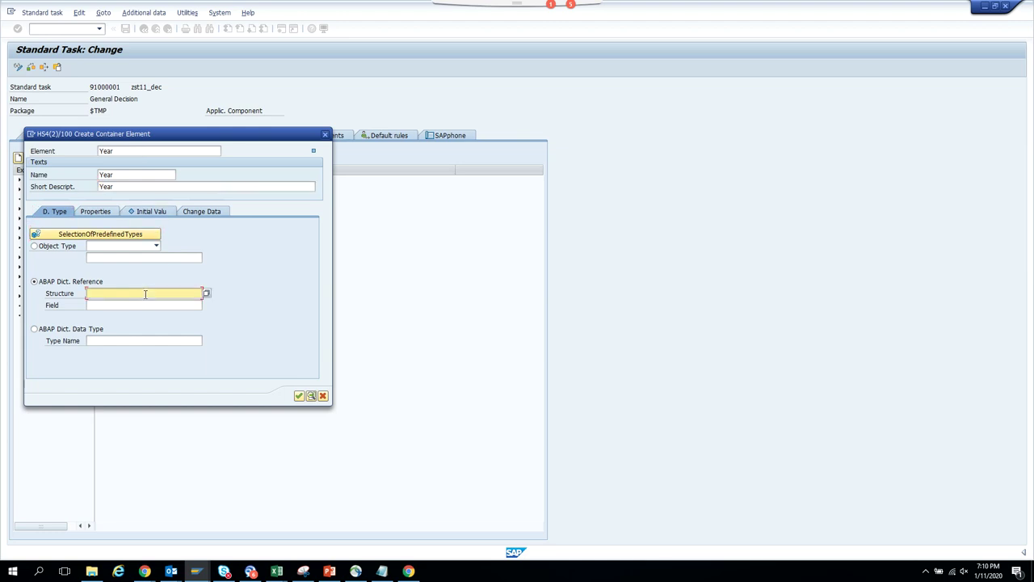
{"action": "type", "text": "bseg"}
{"action": "key", "text": "Tab"}
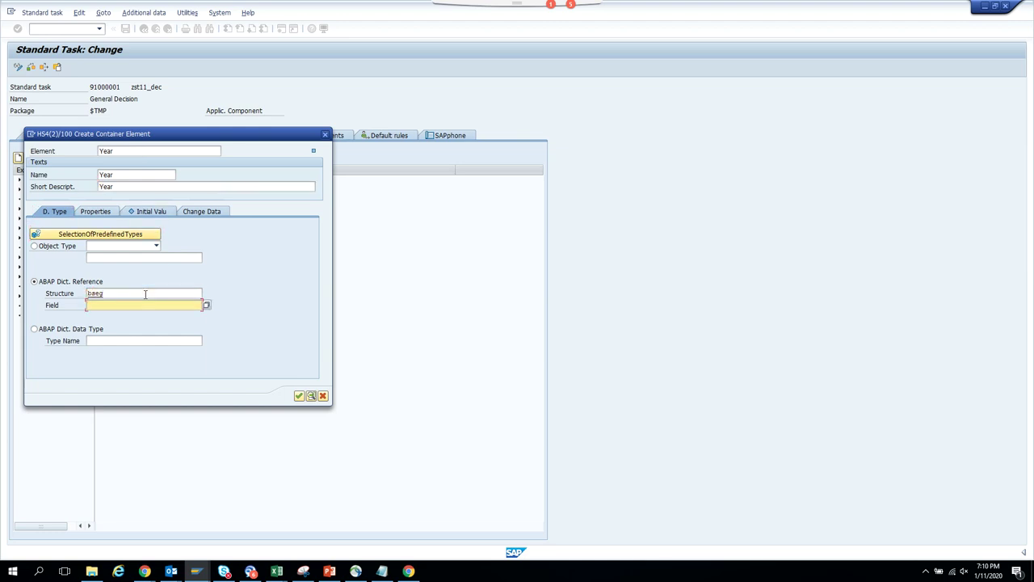
{"action": "type", "text": "gjahr"}
{"action": "key", "text": "Return"}
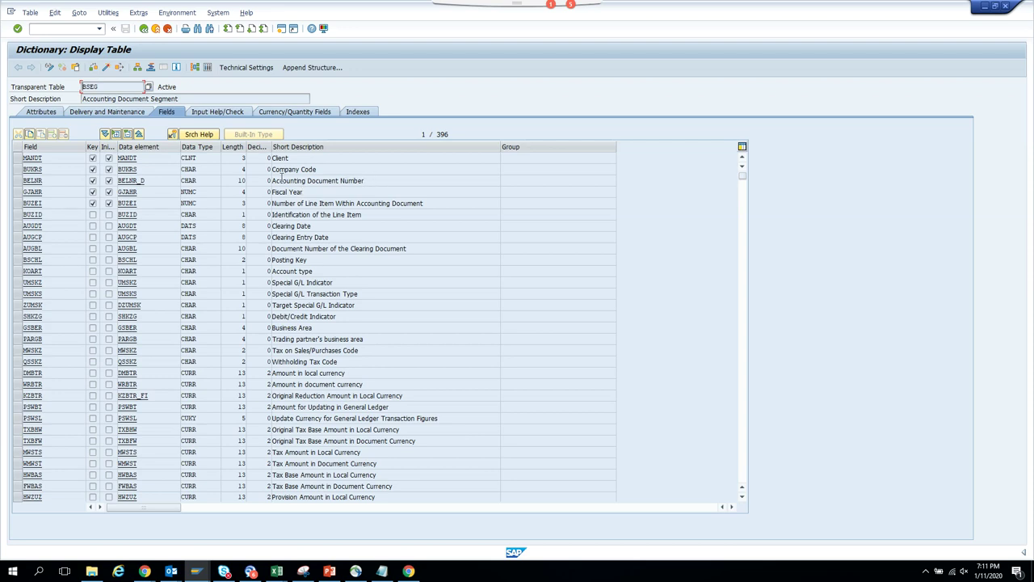
{"action": "left_click", "coordinate": [50, 190]}
{"action": "left_click", "coordinate": [146, 29]}
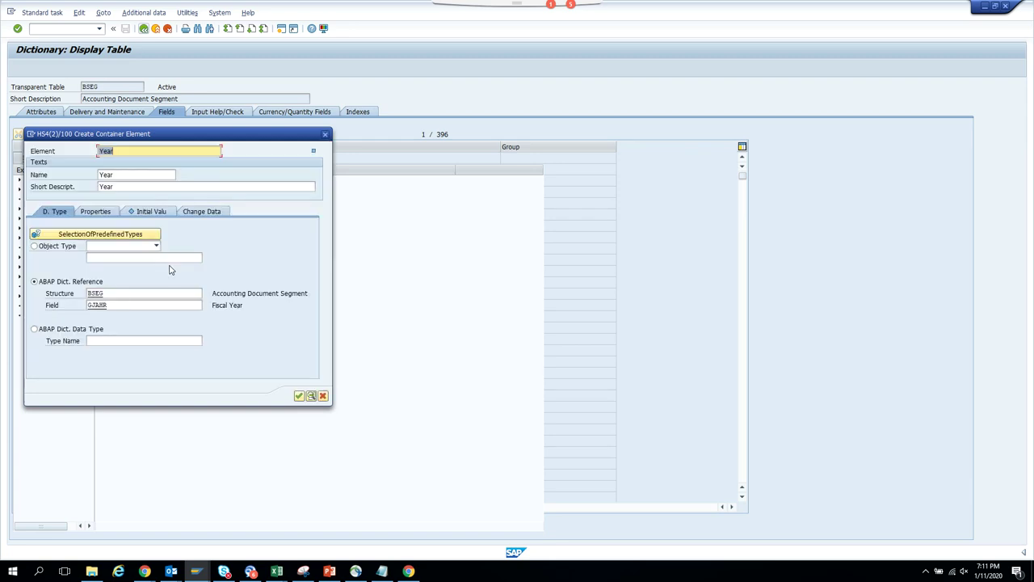
- Set Year's referenced field to GJAHR, mark it import and export, and create it
{"action": "left_click", "coordinate": [190, 306]}
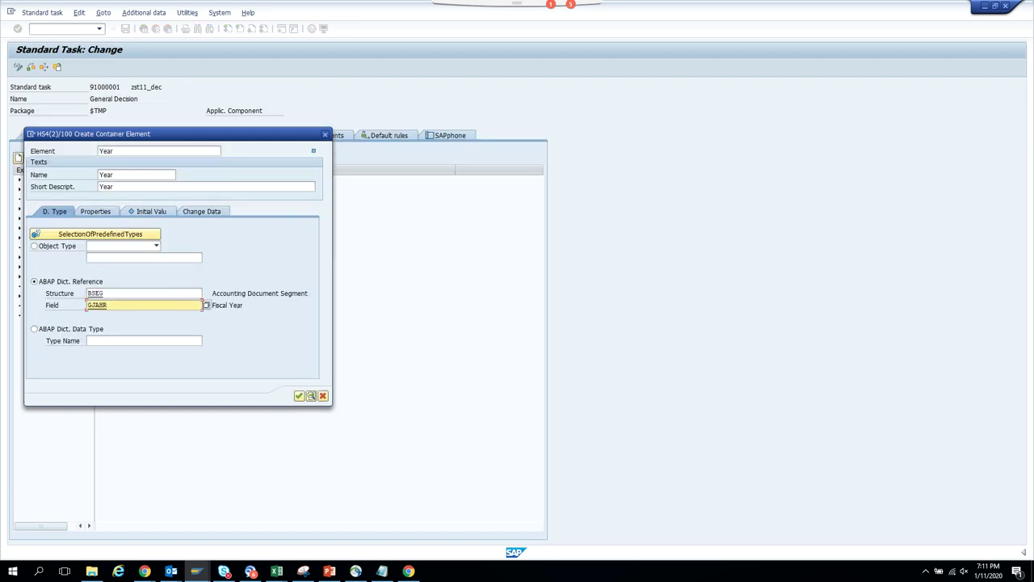
{"action": "left_click", "coordinate": [206, 306]}
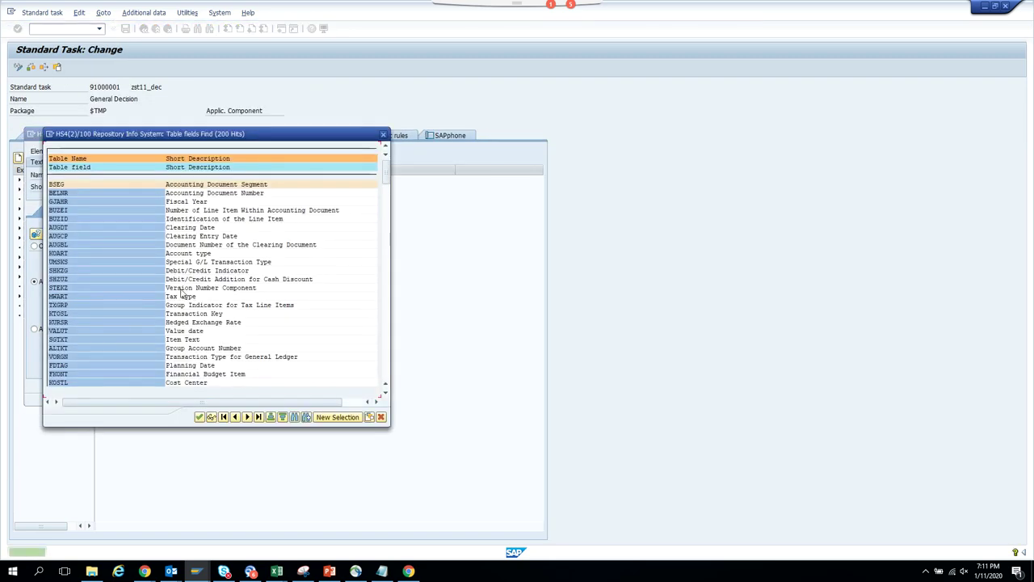
{"action": "double_click", "coordinate": [70, 203]}
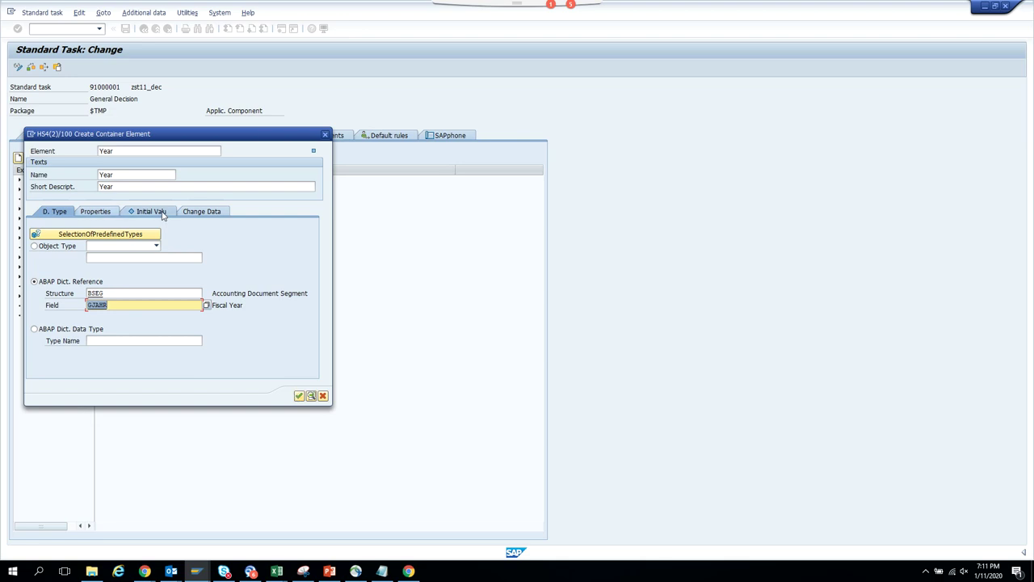
{"action": "left_click", "coordinate": [96, 211]}
{"action": "left_click", "coordinate": [61, 246]}
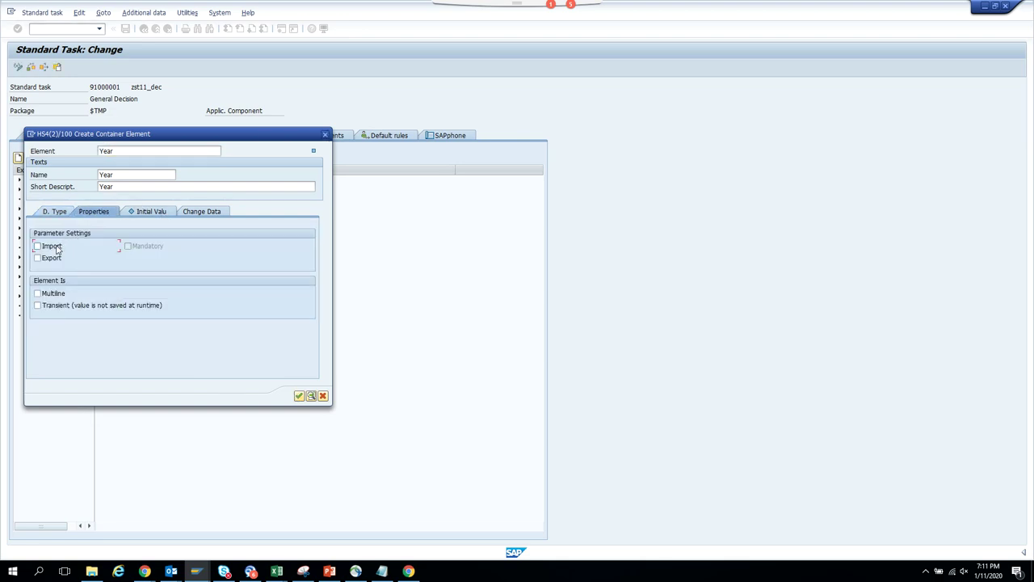
{"action": "left_click", "coordinate": [63, 259]}
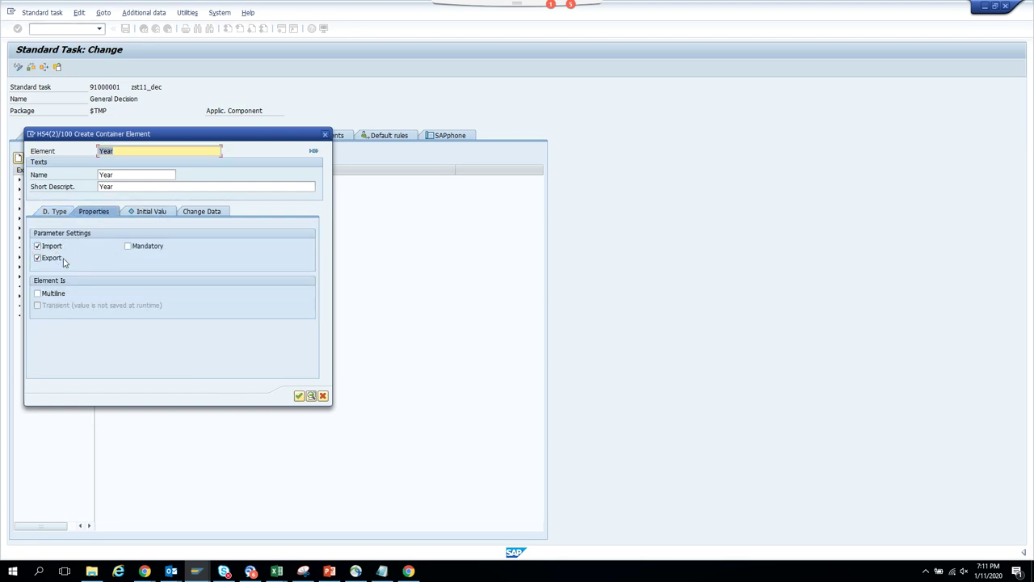
{"action": "left_click", "coordinate": [298, 395]}
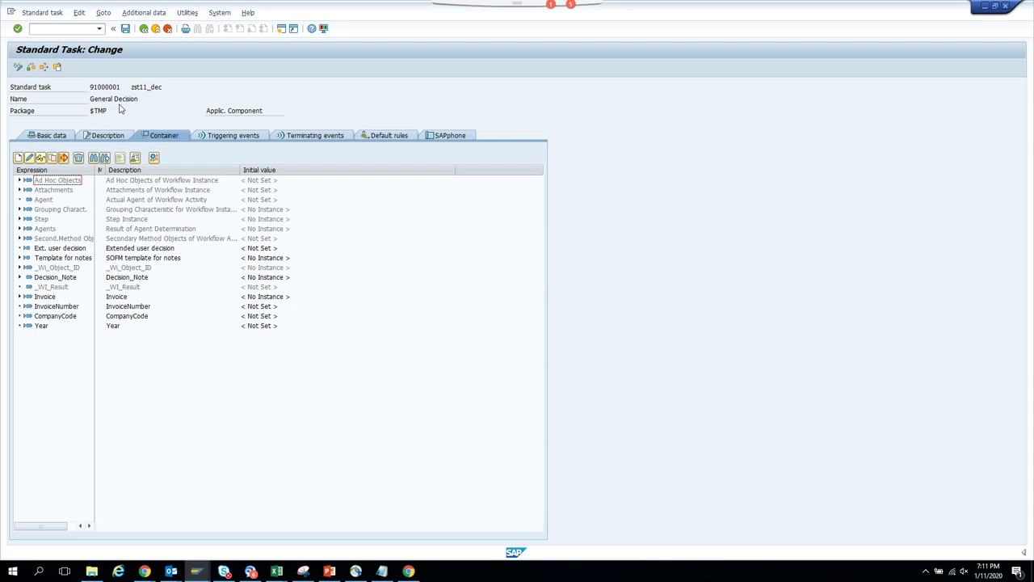
- Save the General Decision task with its new elements and go back to the Approve Invoice step
{"action": "left_click", "coordinate": [125, 30]}
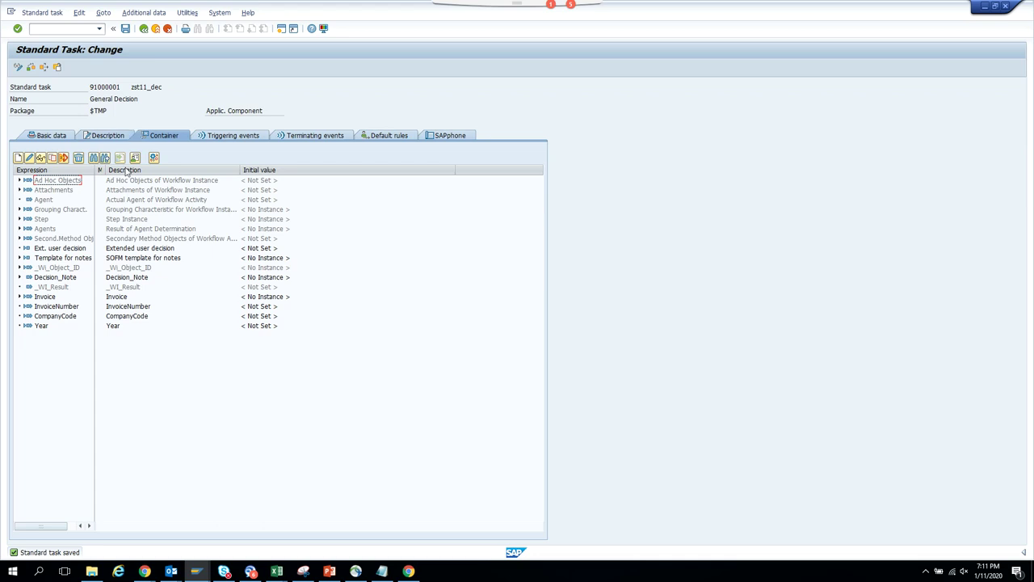
{"action": "left_click", "coordinate": [125, 30]}
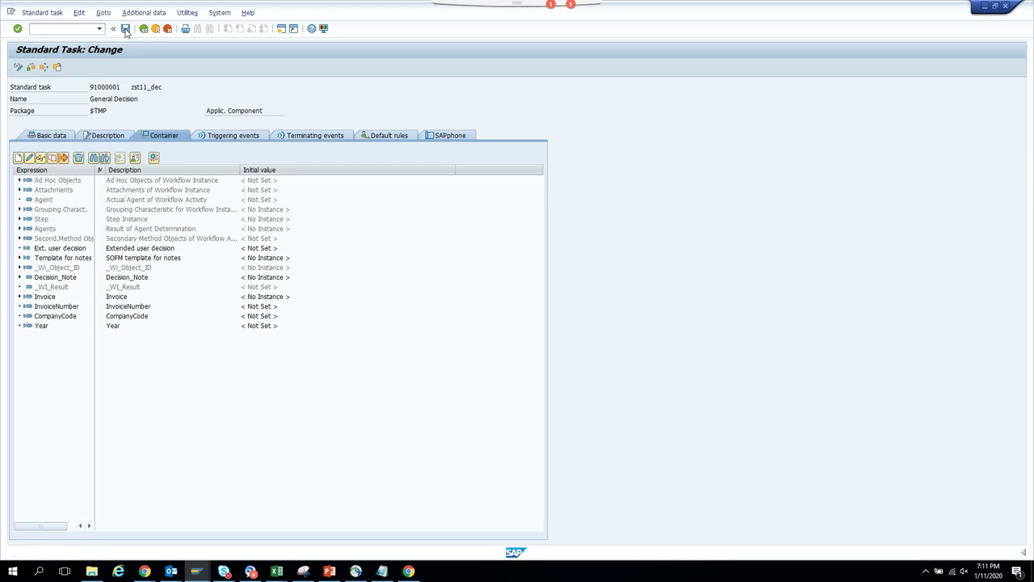
{"action": "left_click", "coordinate": [146, 30]}
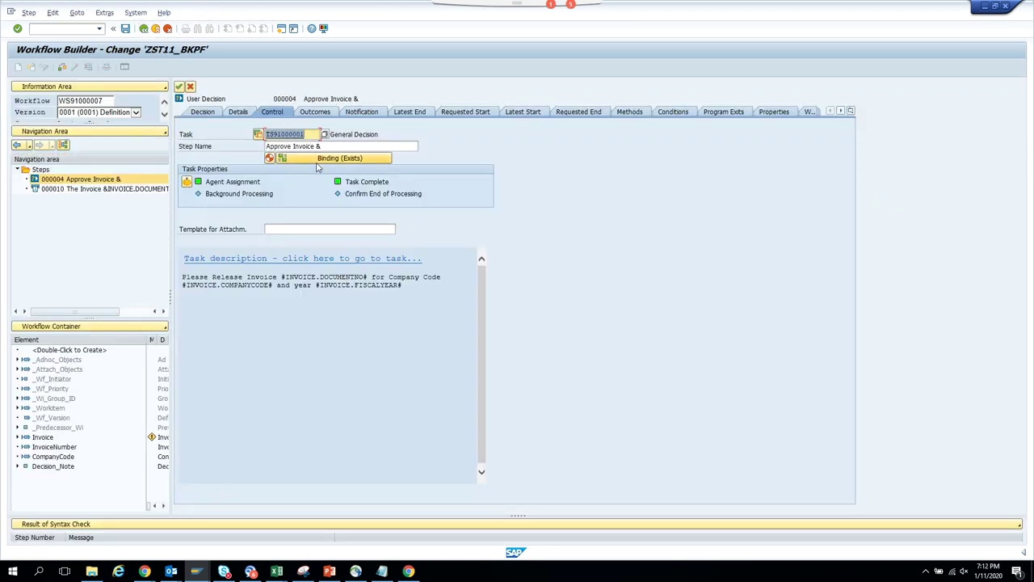
- Map &INVOICENUMBER&, &COMPANYCODE& and &INVOICE.FISCALYEAR& to the step's InvoiceNumber, CompanyCode and Year
{"action": "left_click", "coordinate": [323, 160]}
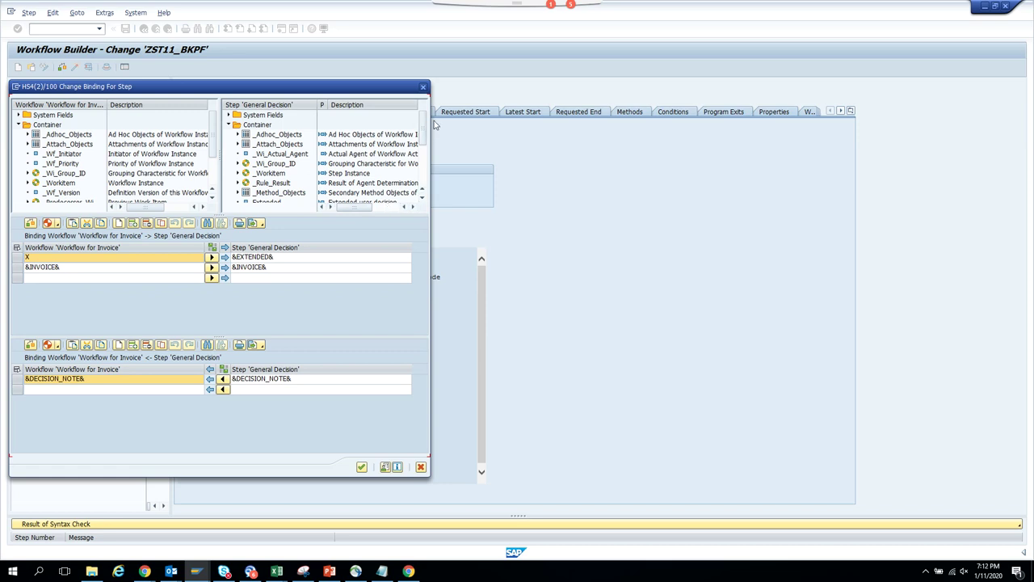
{"action": "scroll", "coordinate": [425, 138], "scroll_direction": "down", "scroll_amount": 3}
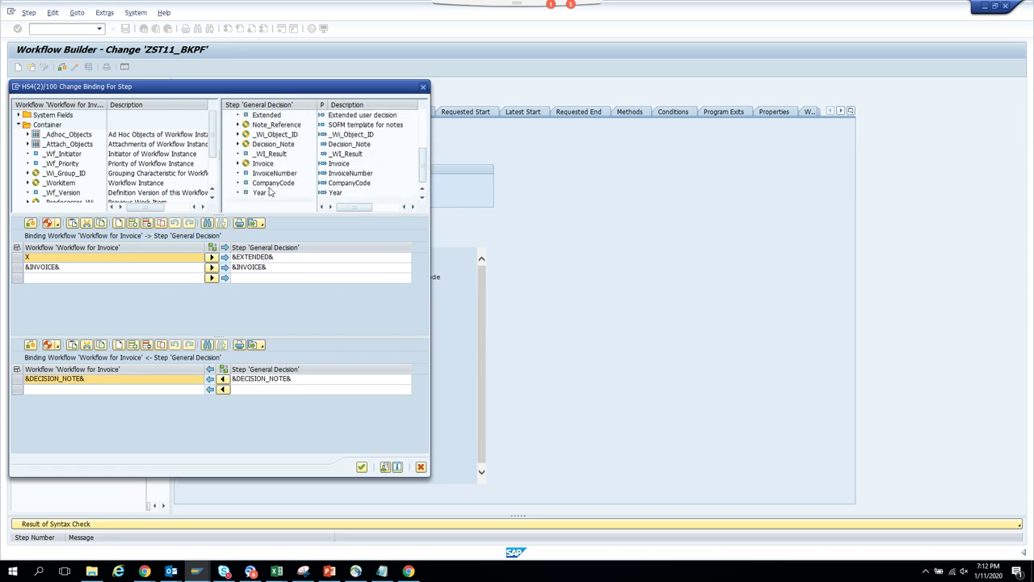
{"action": "left_click_drag", "start_coordinate": [282, 177], "coordinate": [282, 285]}
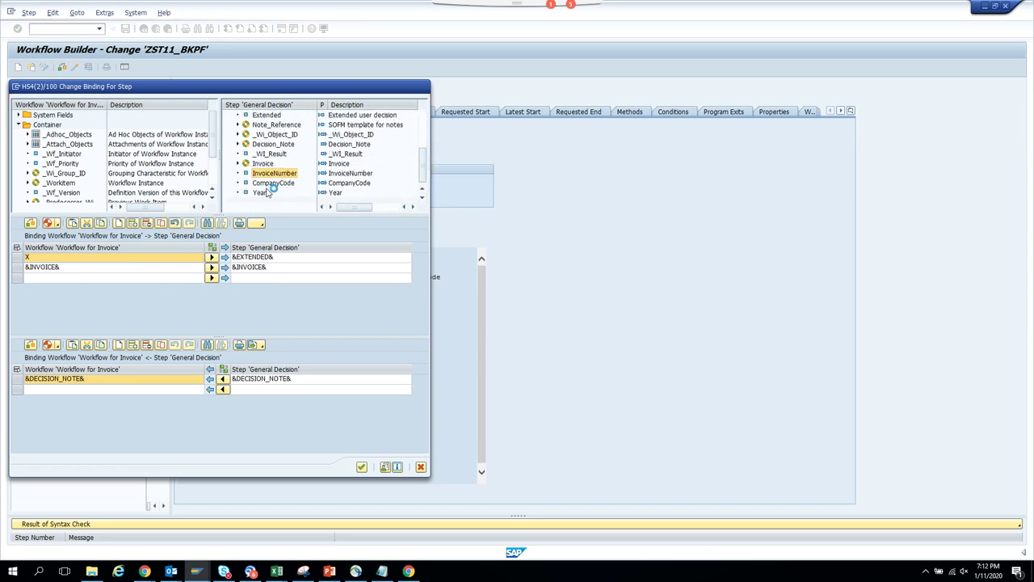
{"action": "left_click_drag", "start_coordinate": [269, 185], "coordinate": [273, 296]}
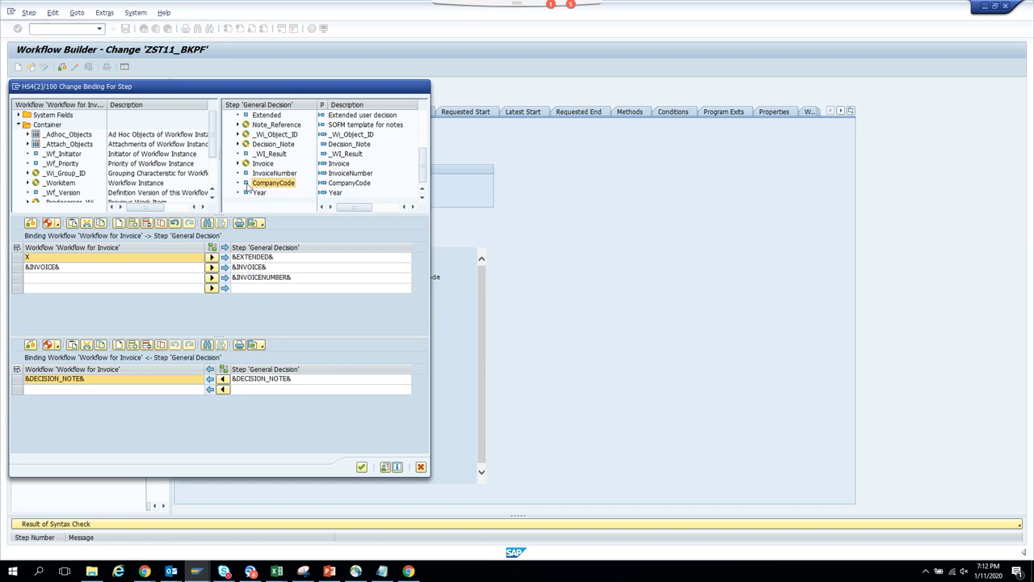
{"action": "left_click_drag", "start_coordinate": [257, 193], "coordinate": [213, 160]}
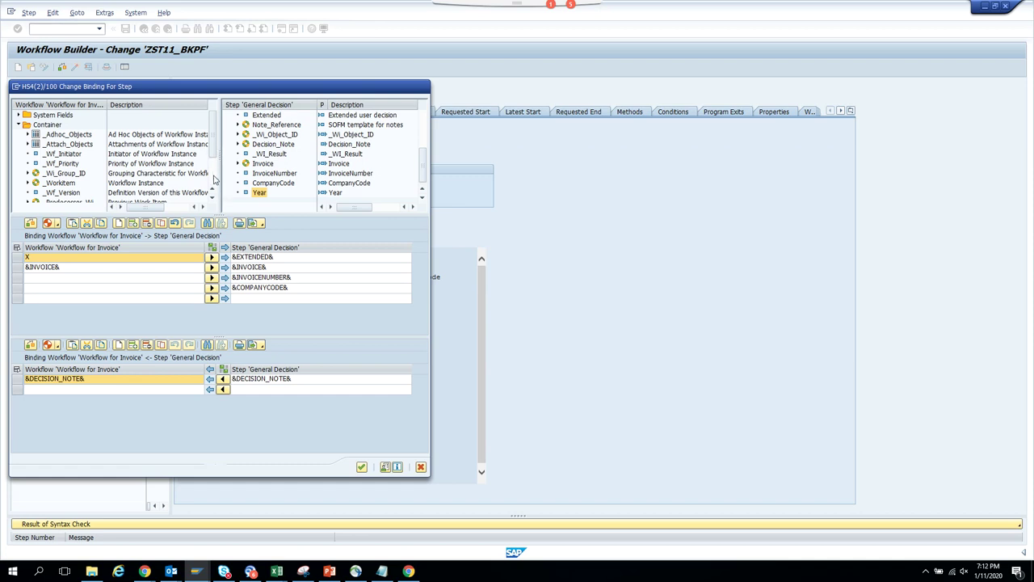
{"action": "scroll", "coordinate": [215, 179], "scroll_direction": "down", "scroll_amount": 2}
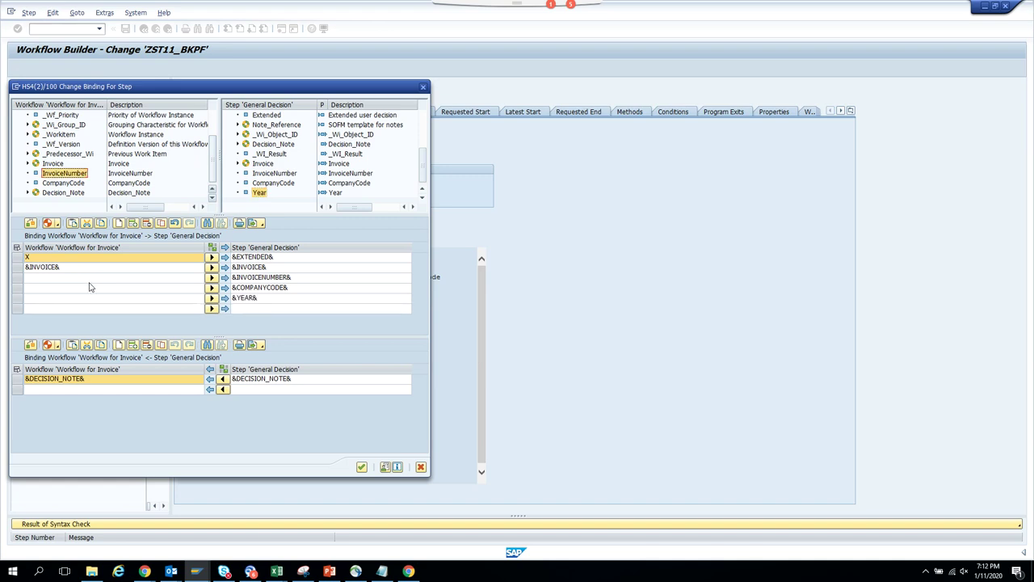
{"action": "left_click_drag", "start_coordinate": [65, 174], "coordinate": [68, 286]}
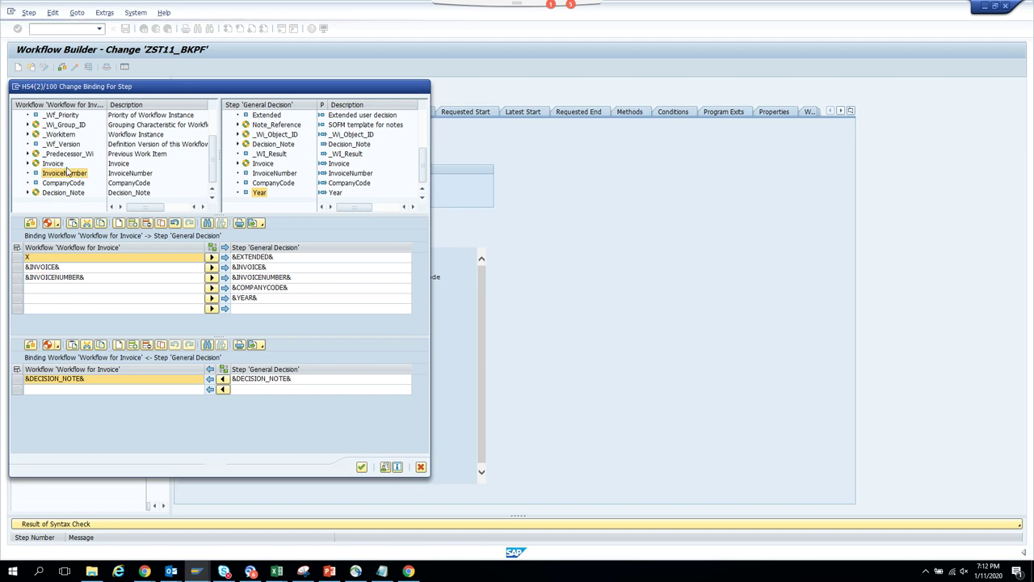
{"action": "left_click_drag", "start_coordinate": [67, 182], "coordinate": [64, 295]}
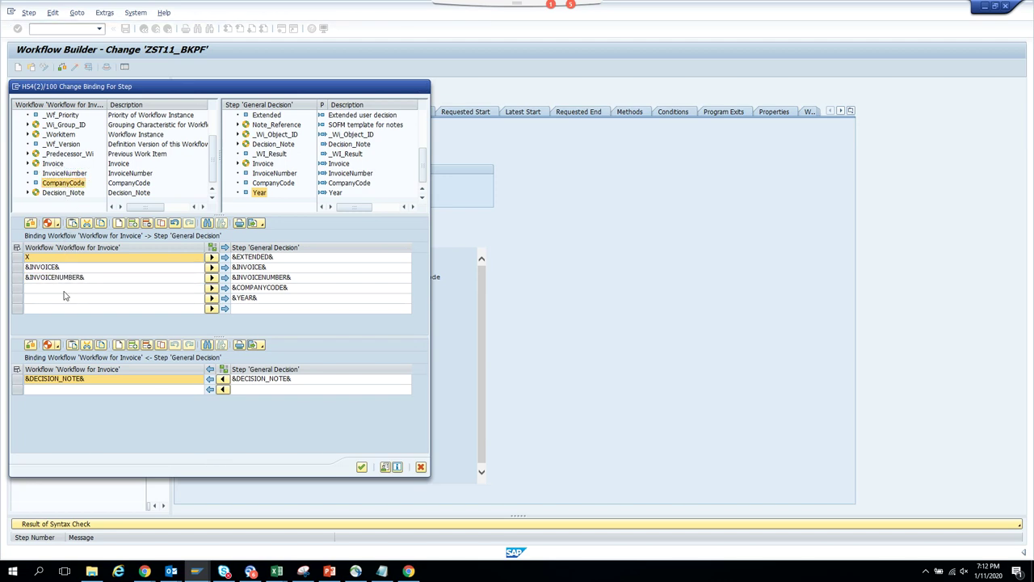
{"action": "left_click", "coordinate": [28, 164]}
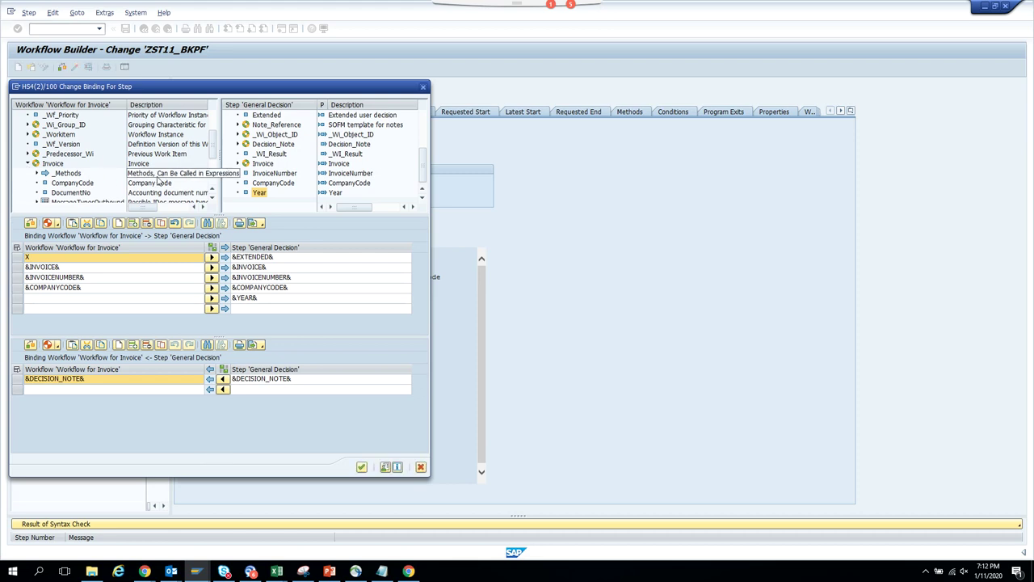
{"action": "scroll", "coordinate": [216, 150], "scroll_direction": "down", "scroll_amount": 3}
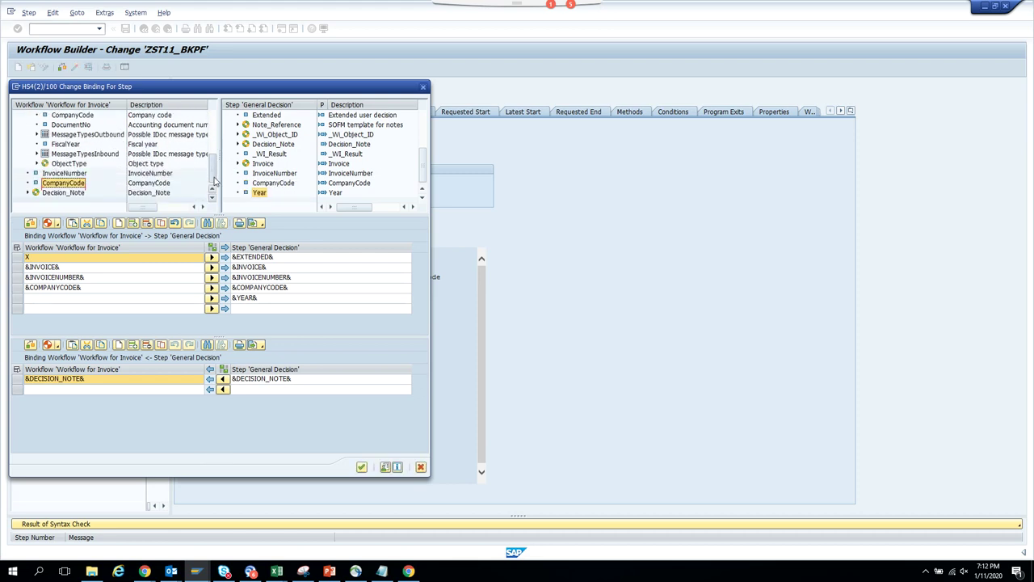
{"action": "left_click_drag", "start_coordinate": [71, 145], "coordinate": [111, 300]}
{"action": "left_click", "coordinate": [362, 467]}
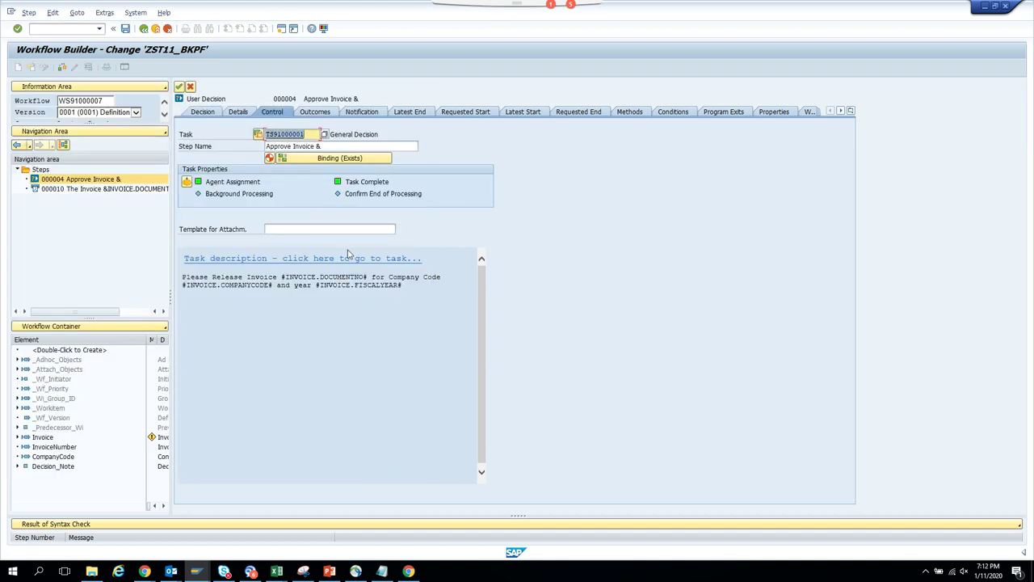
- Open task TS91000001's Description text in change mode for editing
{"action": "double_click", "coordinate": [287, 134]}
{"action": "left_click", "coordinate": [127, 137]}
{"action": "left_click", "coordinate": [17, 67]}
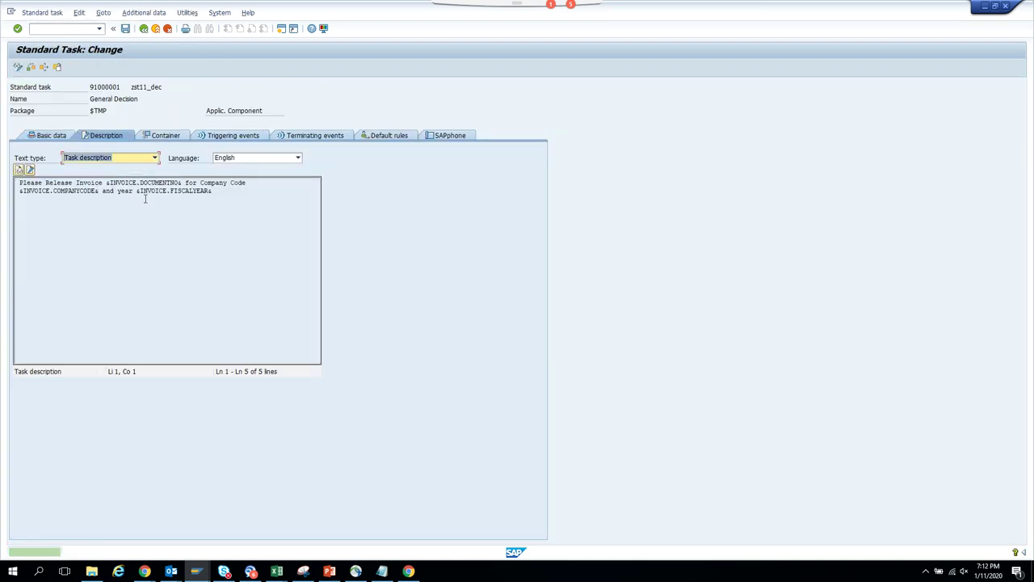
{"action": "left_click", "coordinate": [30, 170]}
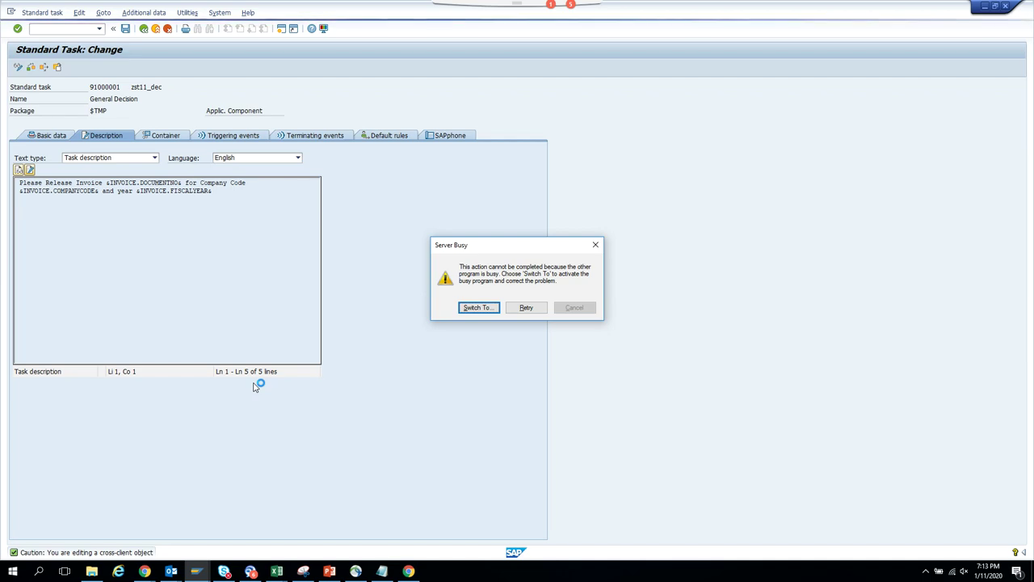
{"action": "left_click", "coordinate": [198, 572]}
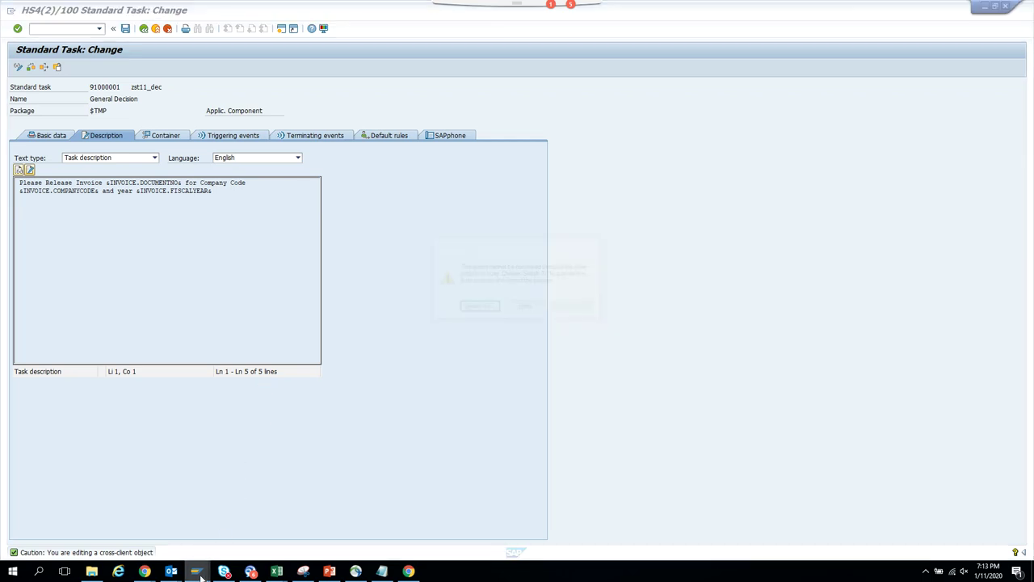
{"action": "left_click", "coordinate": [326, 543]}
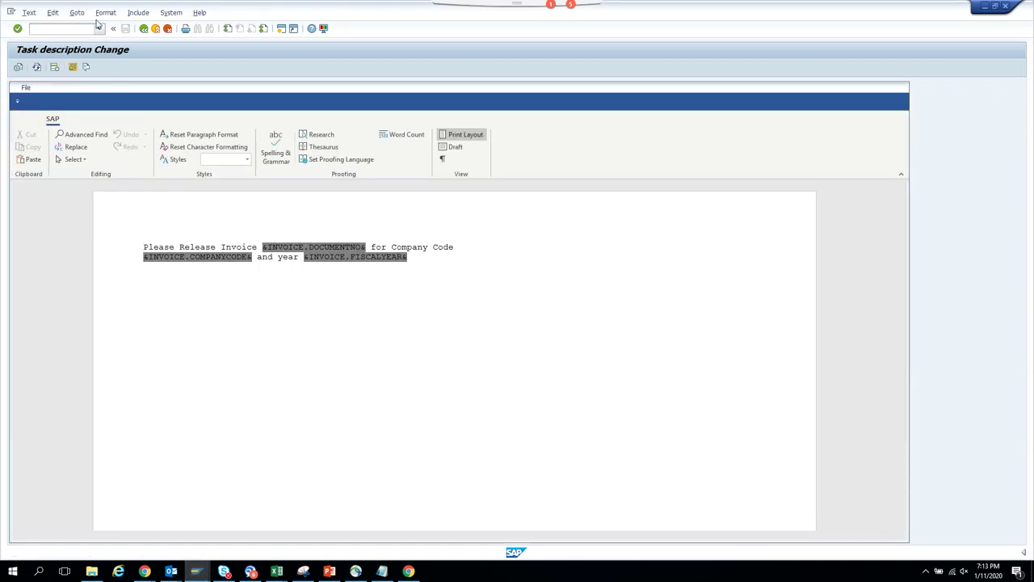
{"action": "left_click", "coordinate": [76, 13]}
- In the line editor, delete the &INVOICE.…& document number, company code and fiscal year expressions
{"action": "left_click", "coordinate": [95, 49]}
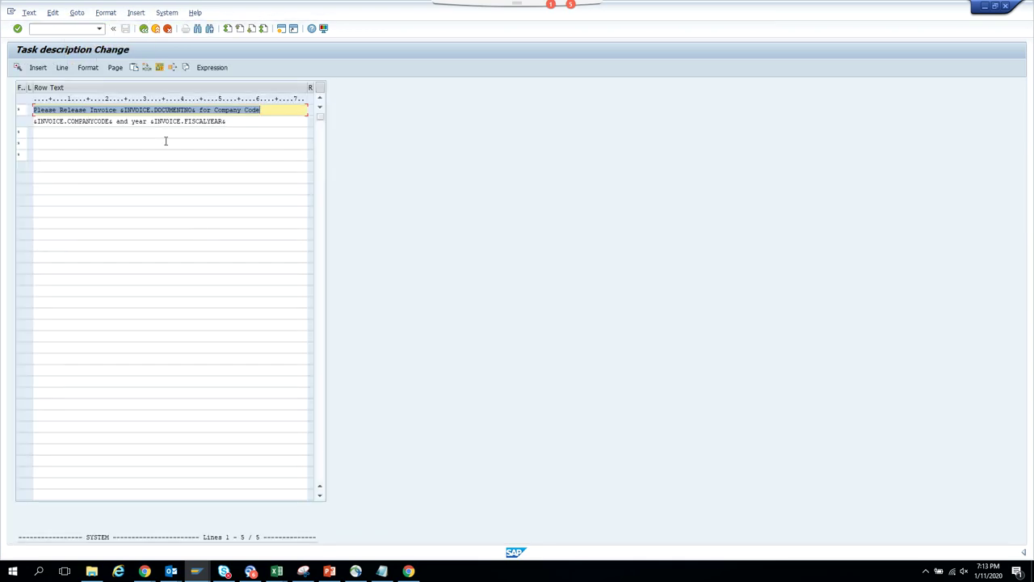
{"action": "left_click_drag", "start_coordinate": [197, 110], "coordinate": [119, 111]}
{"action": "key", "text": "Delete"}
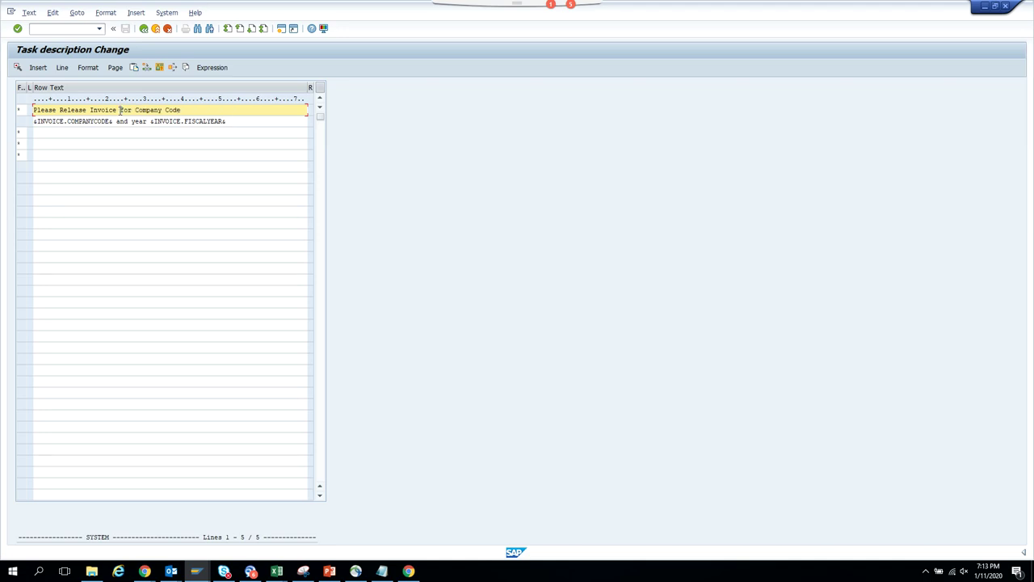
{"action": "left_click_drag", "start_coordinate": [225, 121], "coordinate": [157, 122]}
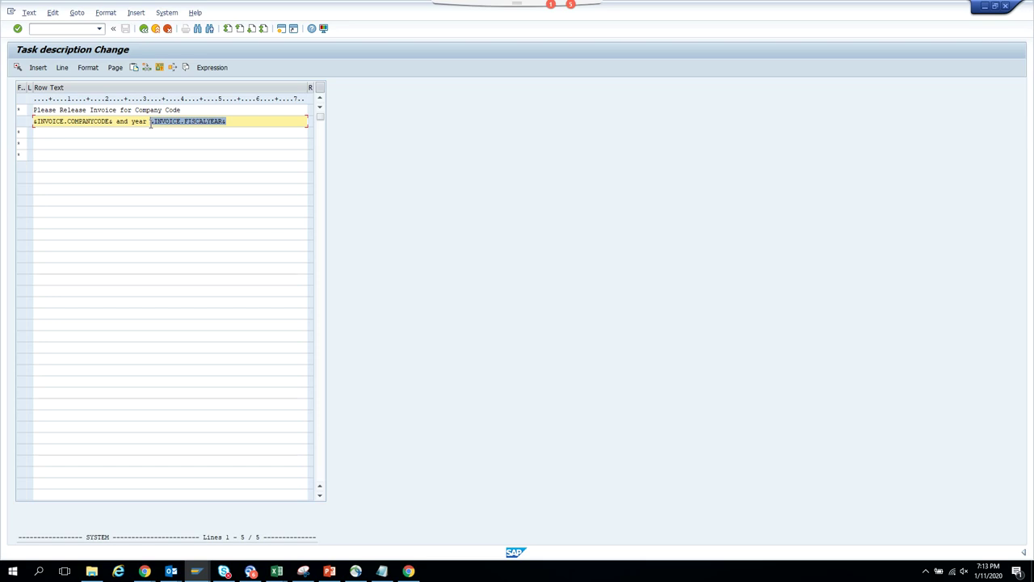
{"action": "left_click_drag", "start_coordinate": [114, 122], "coordinate": [6, 119]}
{"action": "key", "text": "Delete"}
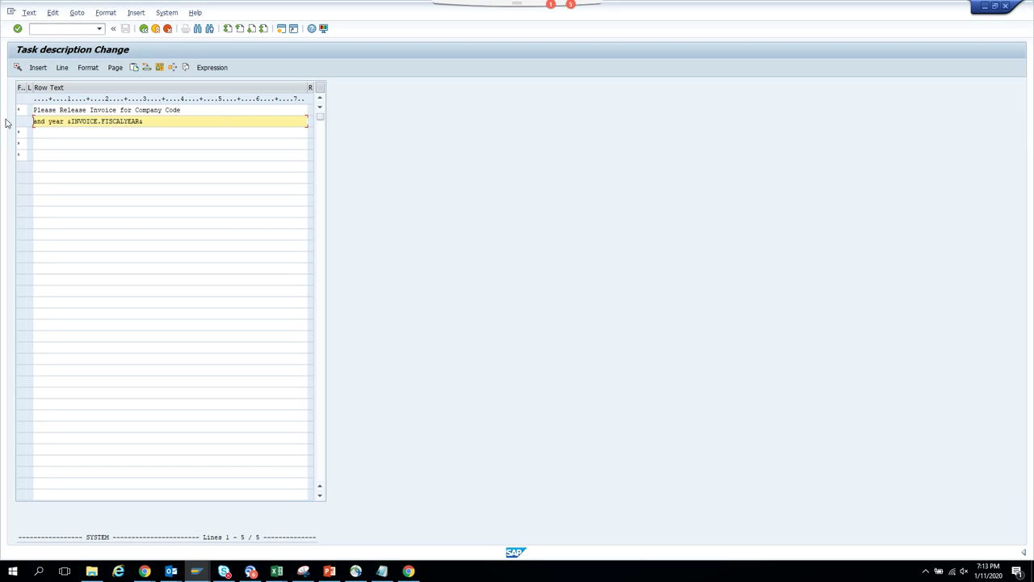
{"action": "left_click_drag", "start_coordinate": [144, 121], "coordinate": [75, 125]}
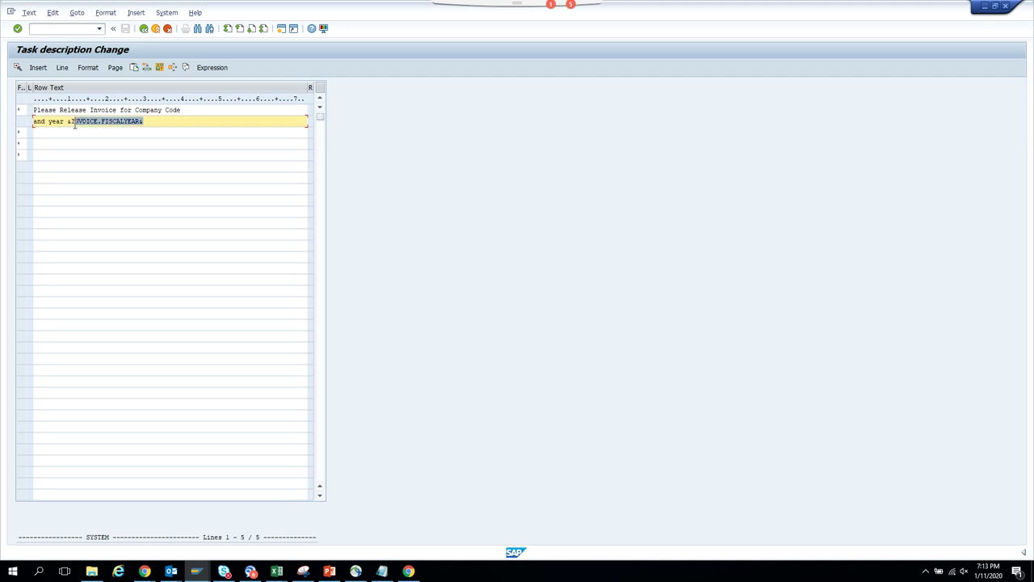
{"action": "key", "text": "Delete"}
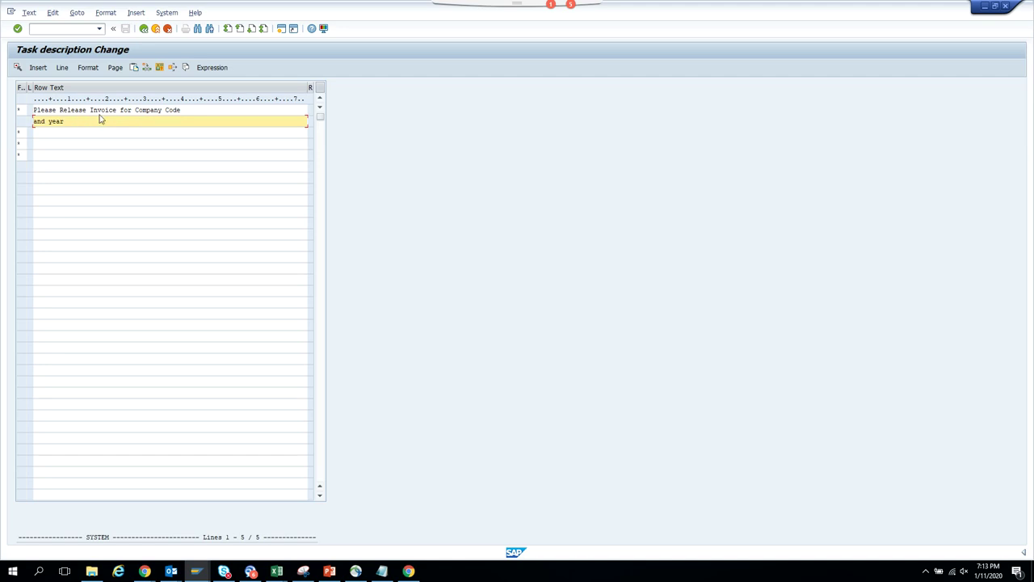
- Insert &INVOICENUMBER&, &COMPANYCODE& and &YEAR& into the description and save the task
{"action": "left_click", "coordinate": [120, 109]}
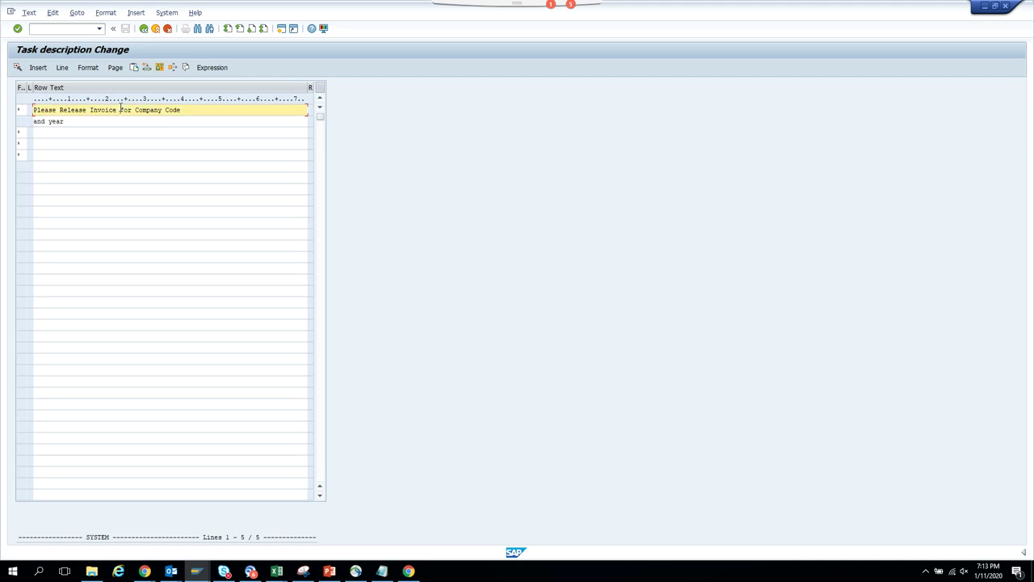
{"action": "left_click", "coordinate": [227, 67]}
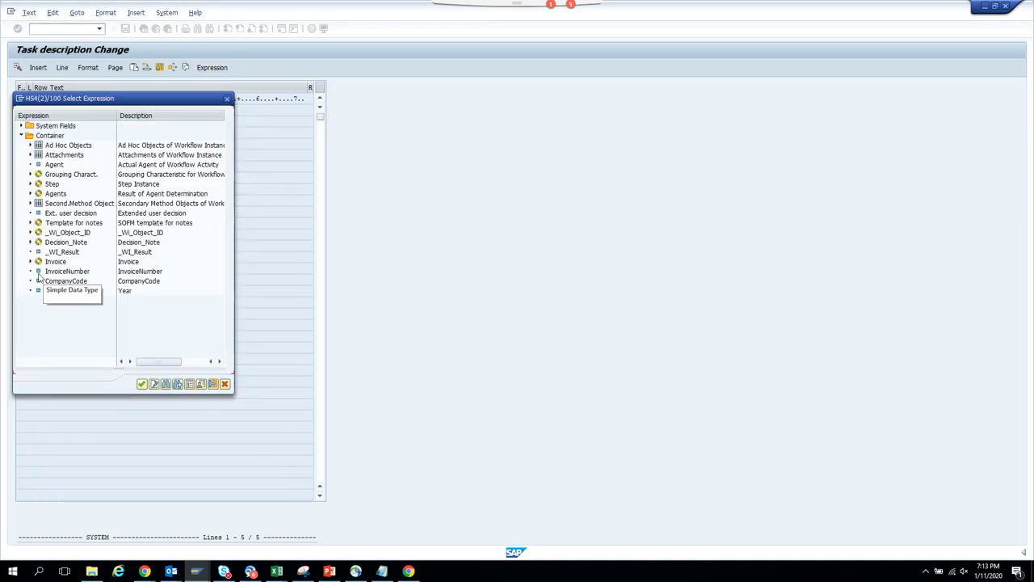
{"action": "double_click", "coordinate": [65, 271]}
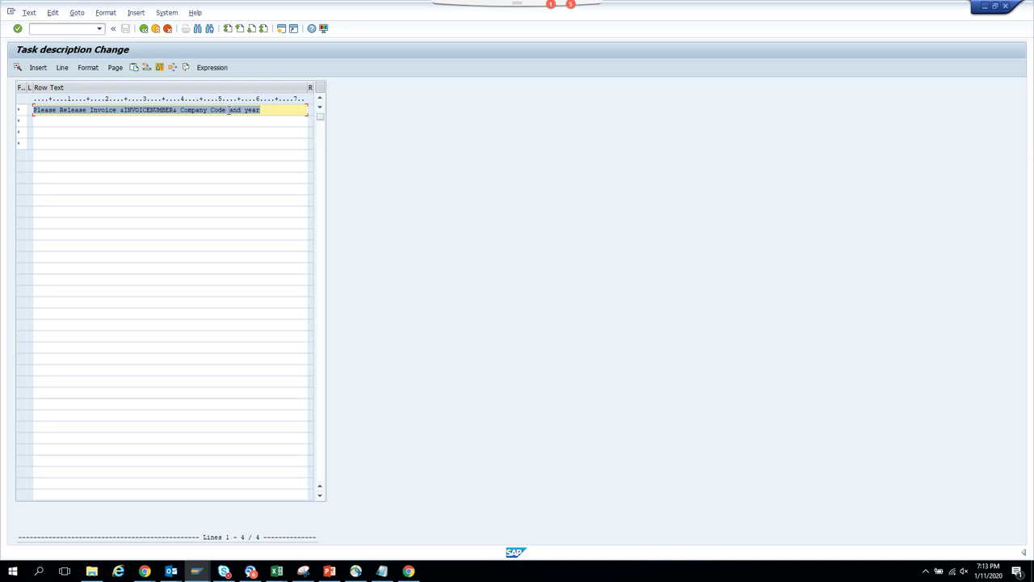
{"action": "left_click", "coordinate": [229, 110]}
{"action": "left_click", "coordinate": [212, 67]}
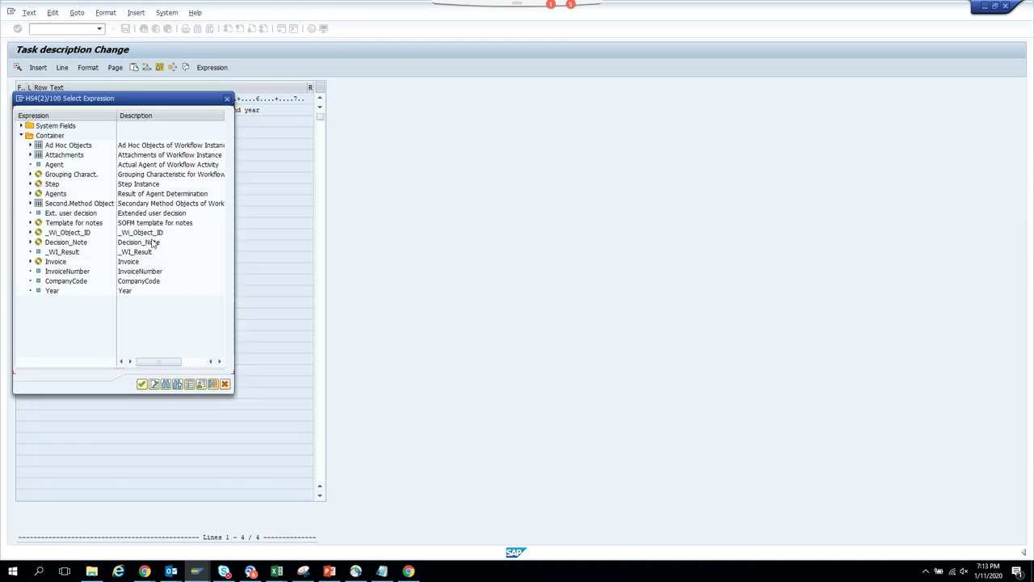
{"action": "double_click", "coordinate": [68, 281]}
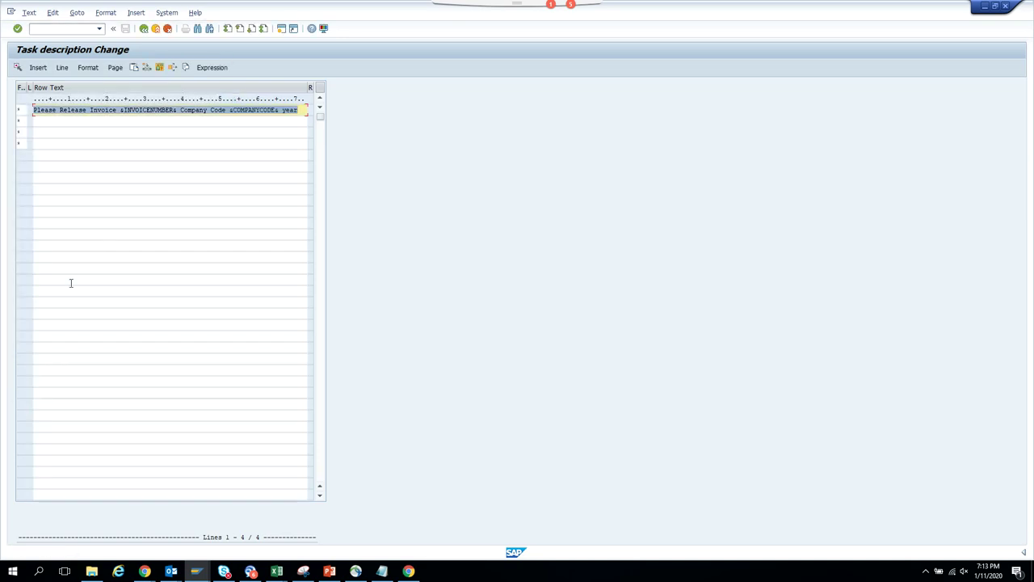
{"action": "left_click", "coordinate": [301, 109]}
{"action": "left_click", "coordinate": [212, 67]}
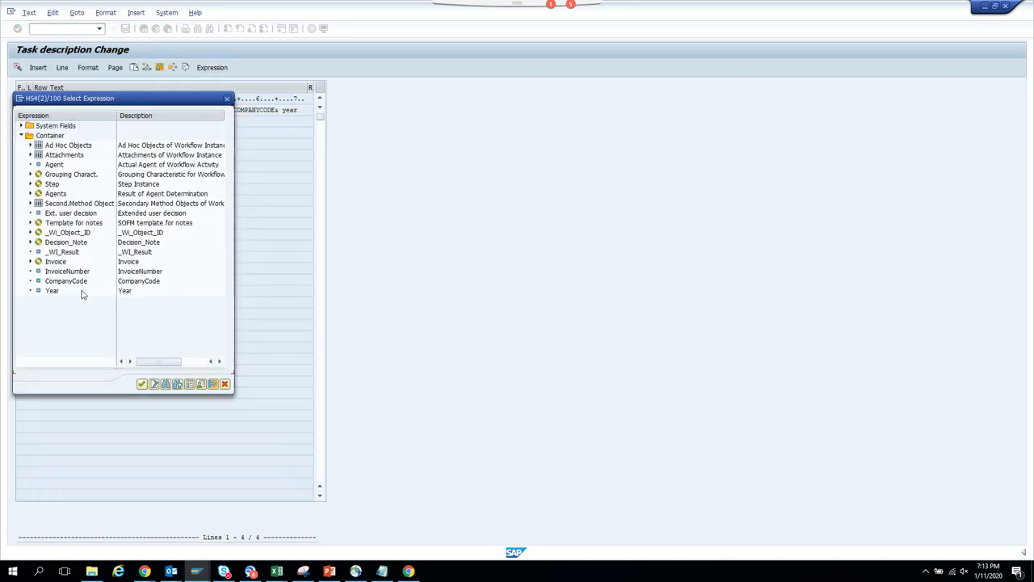
{"action": "double_click", "coordinate": [53, 291]}
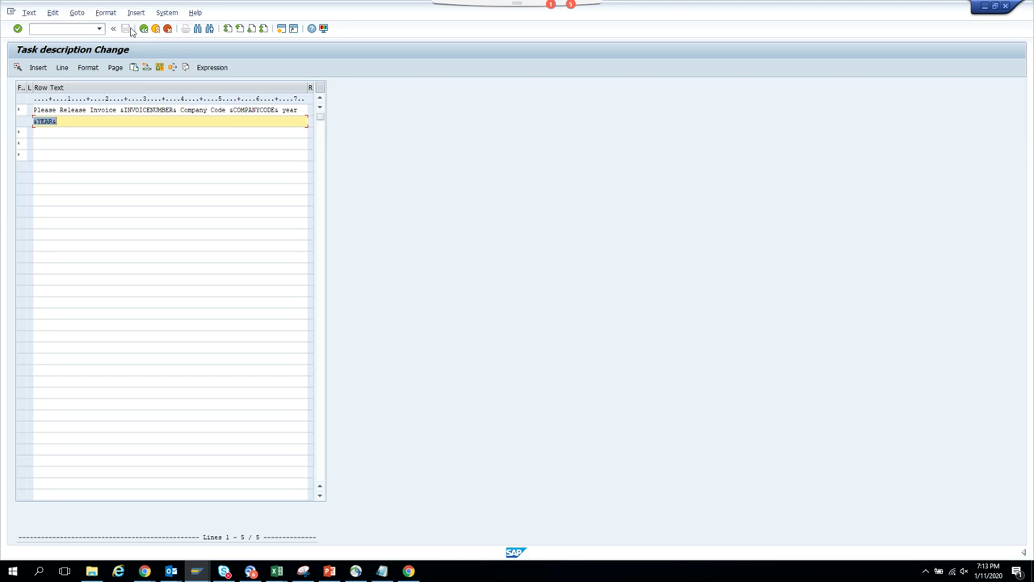
{"action": "left_click", "coordinate": [144, 29]}
{"action": "left_click", "coordinate": [127, 31]}
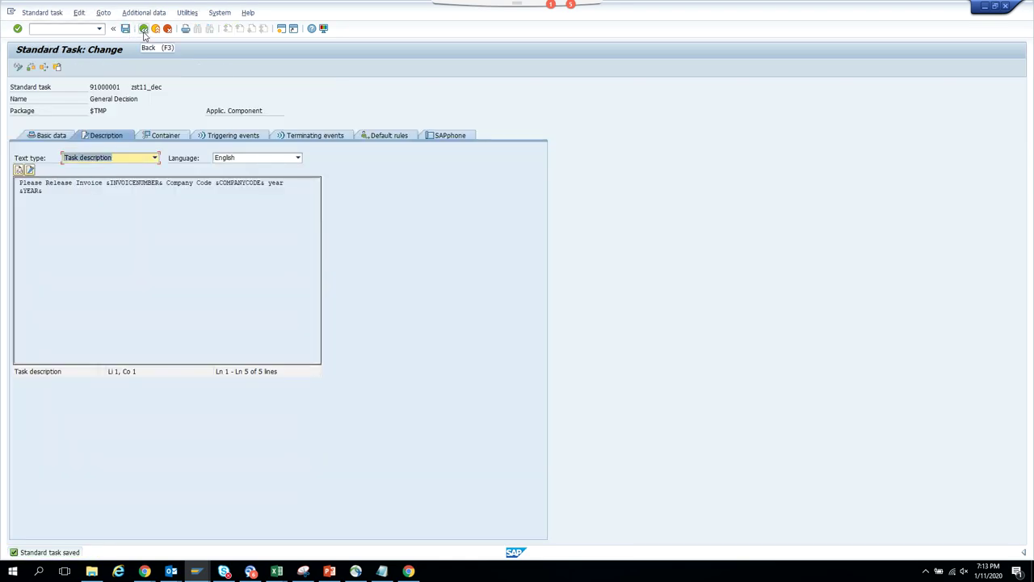
{"action": "left_click", "coordinate": [143, 30]}
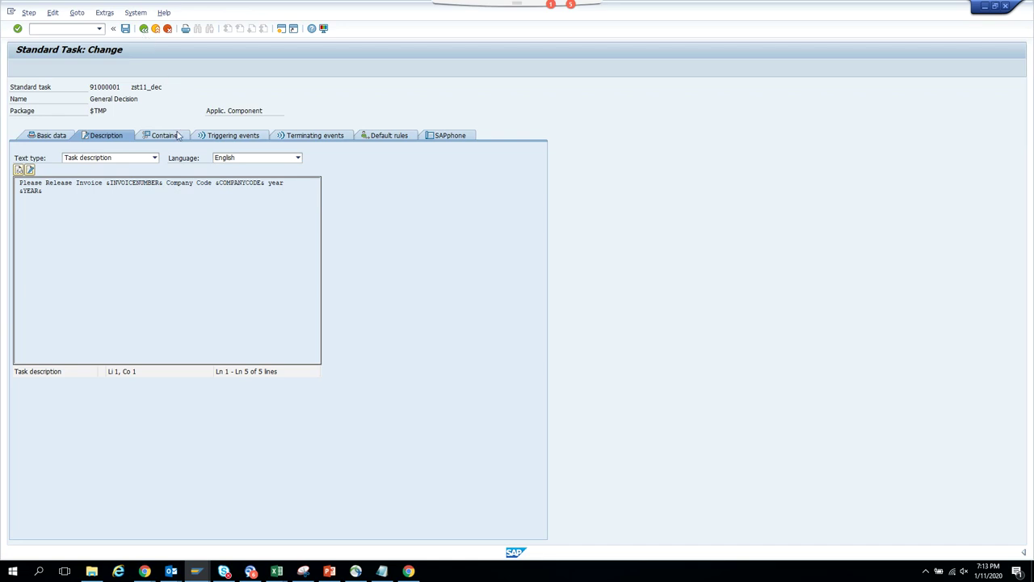
{"action": "left_click", "coordinate": [144, 29]}
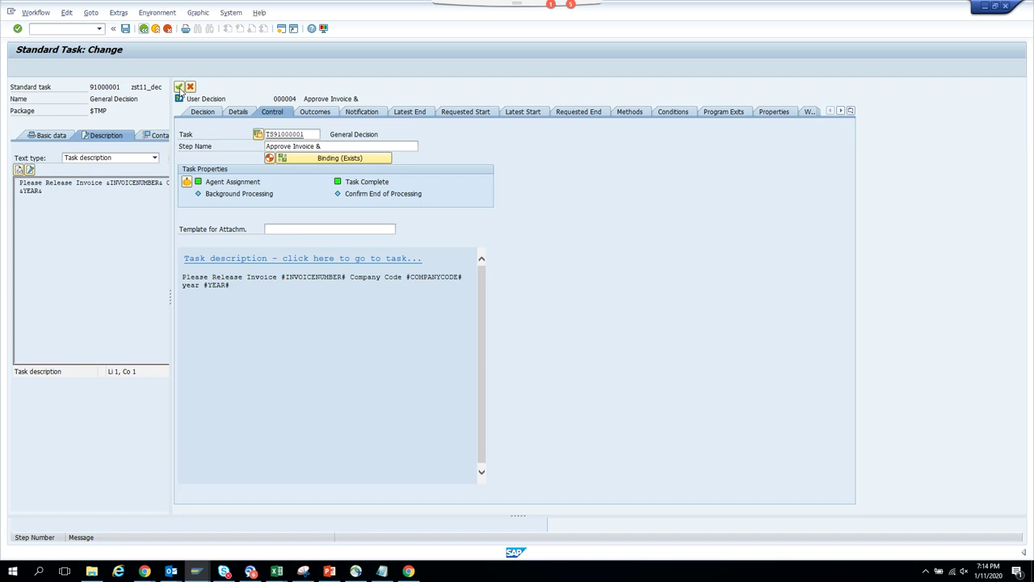
{"action": "left_click", "coordinate": [180, 87]}
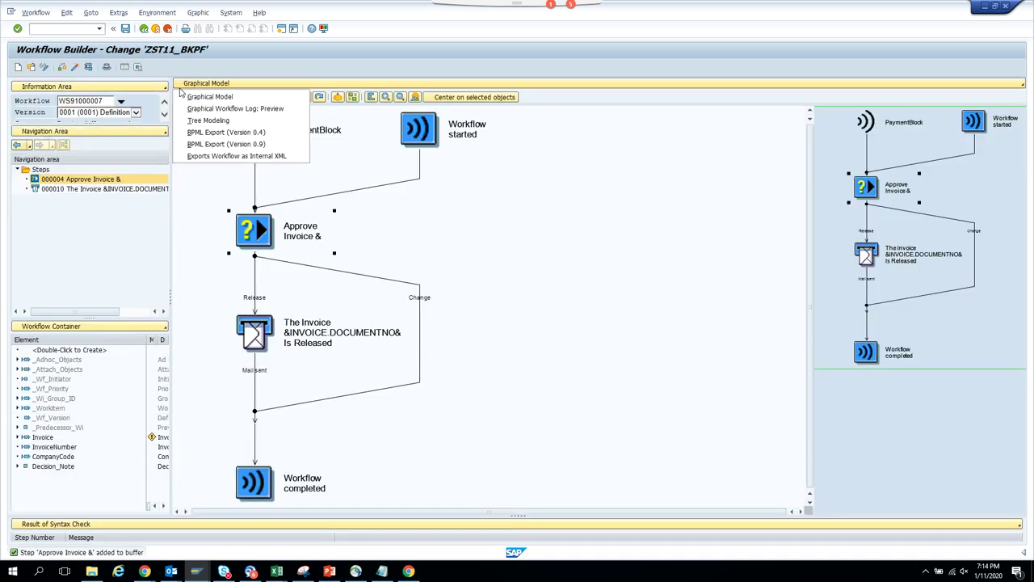
{"action": "left_click", "coordinate": [74, 70]}
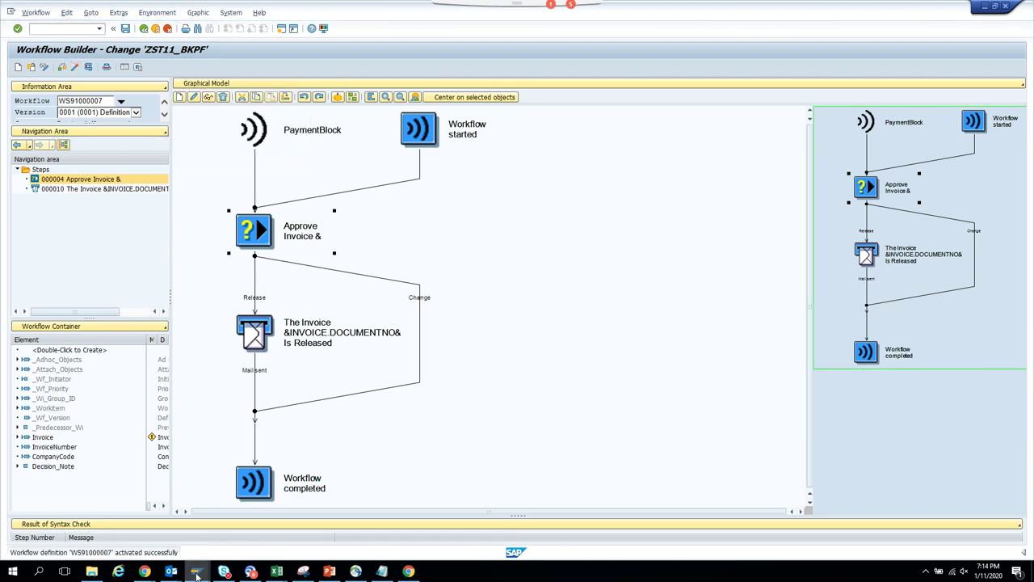
{"action": "mouse_move", "coordinate": [198, 572]}
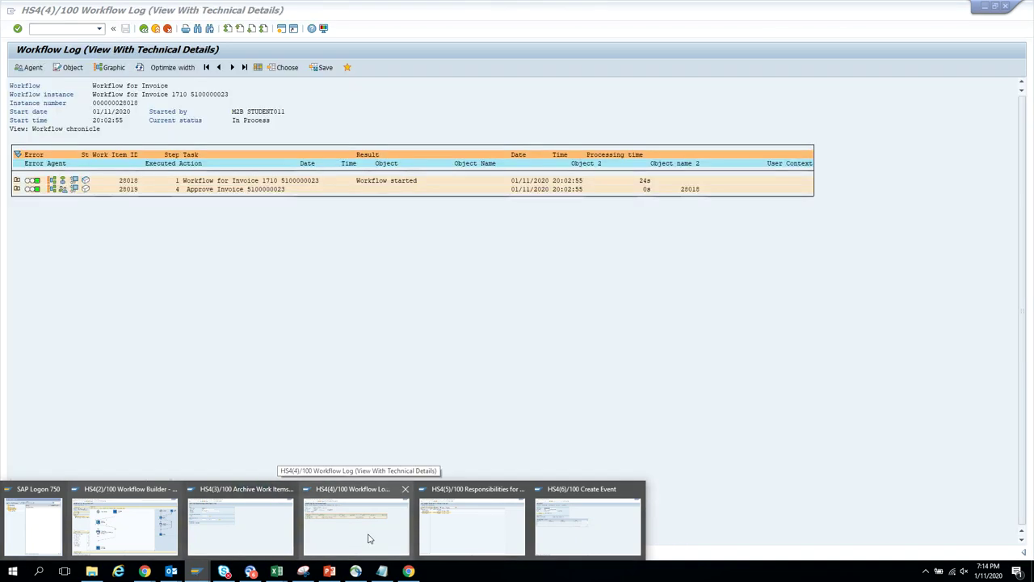
{"action": "left_click", "coordinate": [367, 537]}
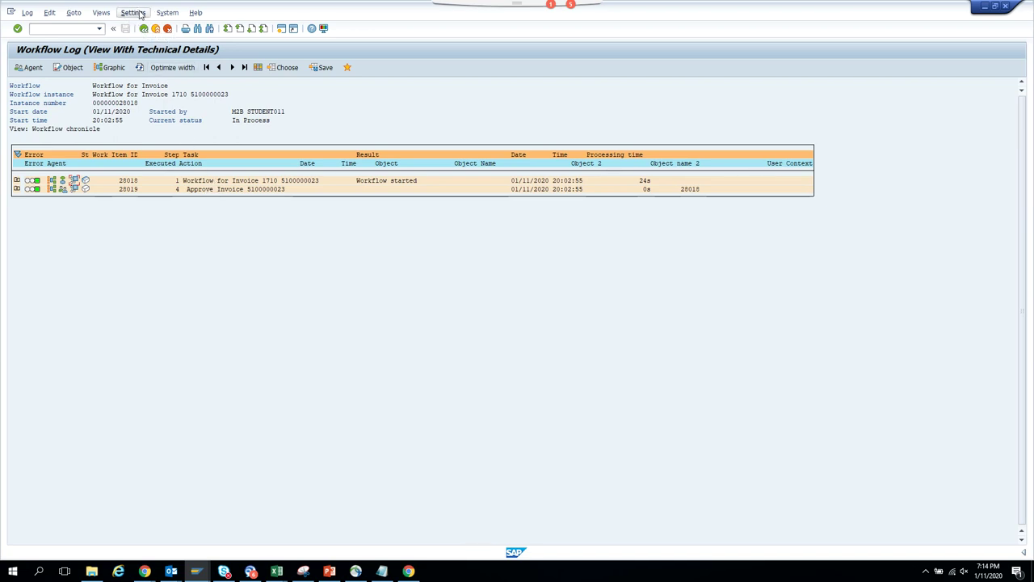
- Leave the workflow log, switch to the Create Event session and exit it to SAP Easy Access
{"action": "left_click", "coordinate": [143, 29]}
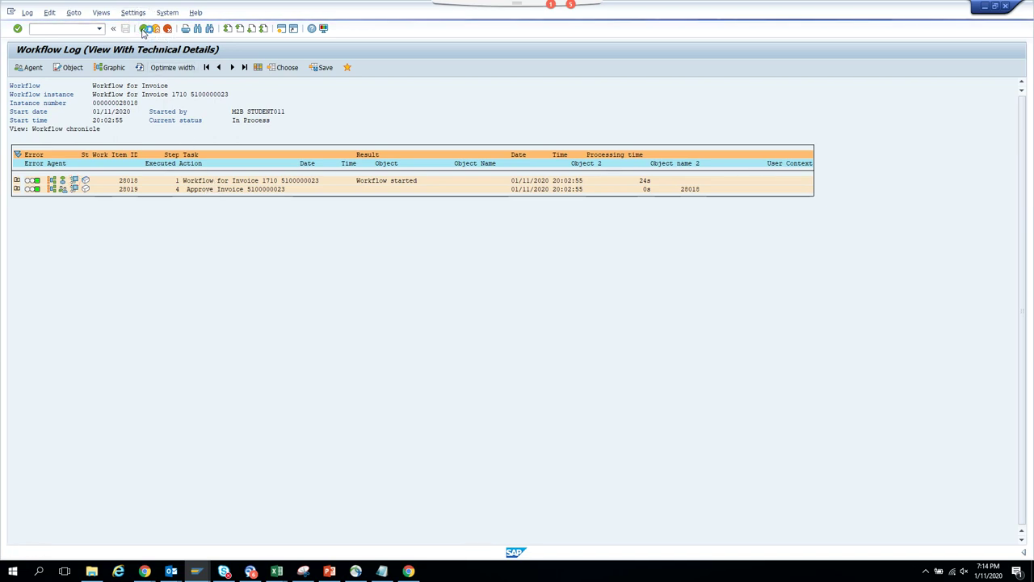
{"action": "mouse_move", "coordinate": [197, 571]}
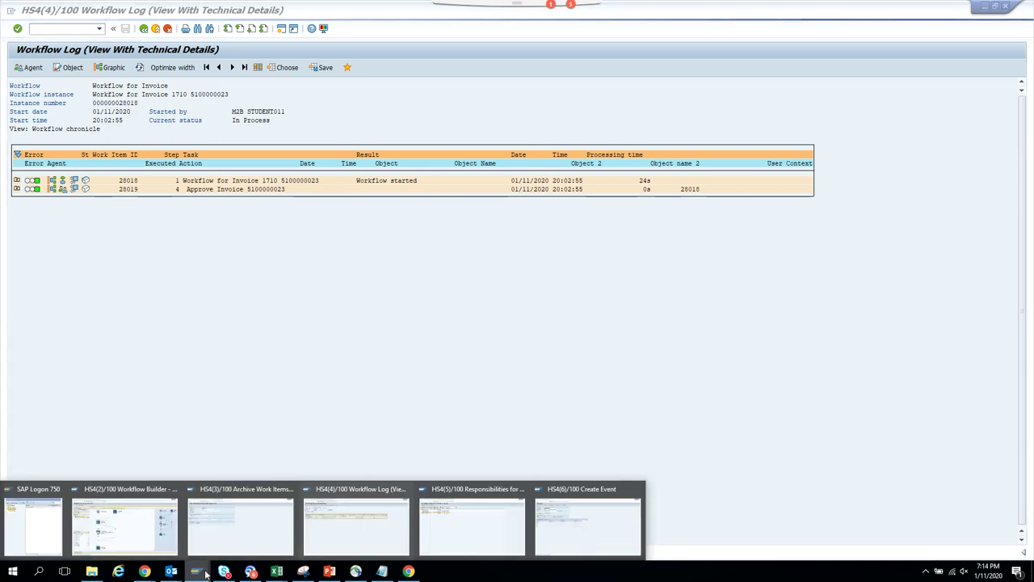
{"action": "mouse_move", "coordinate": [273, 528]}
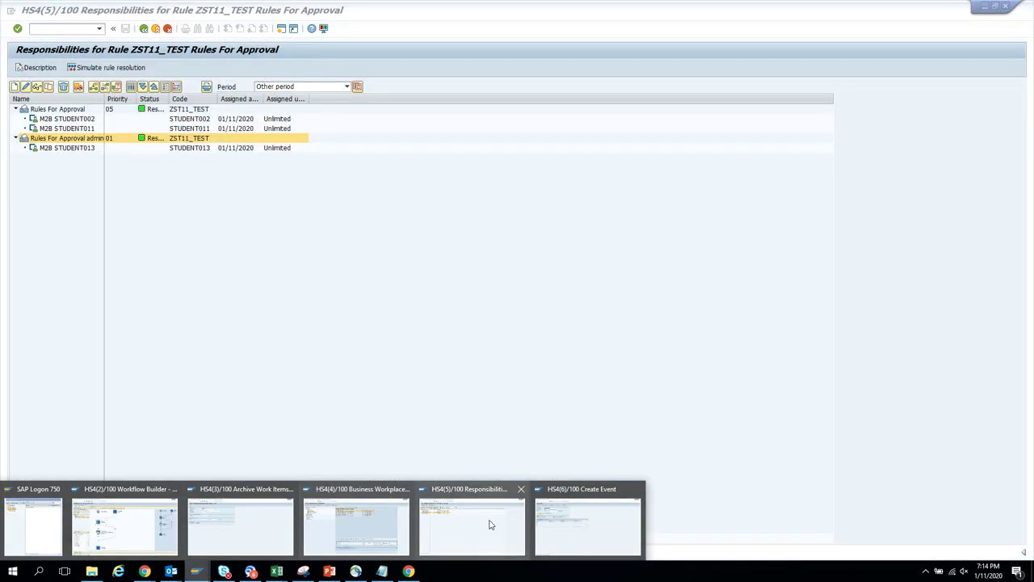
{"action": "left_click", "coordinate": [547, 526]}
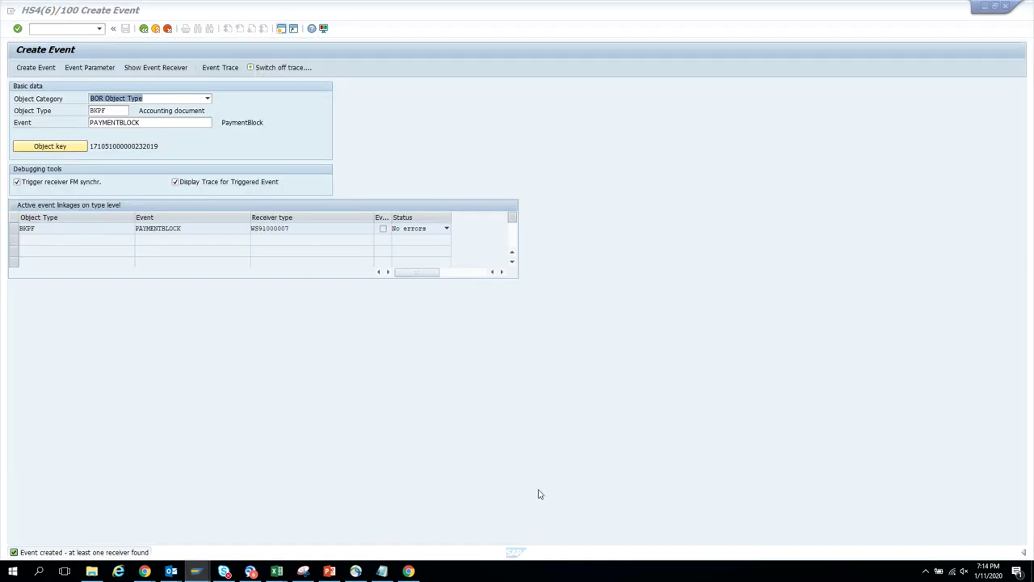
{"action": "left_click", "coordinate": [281, 29]}
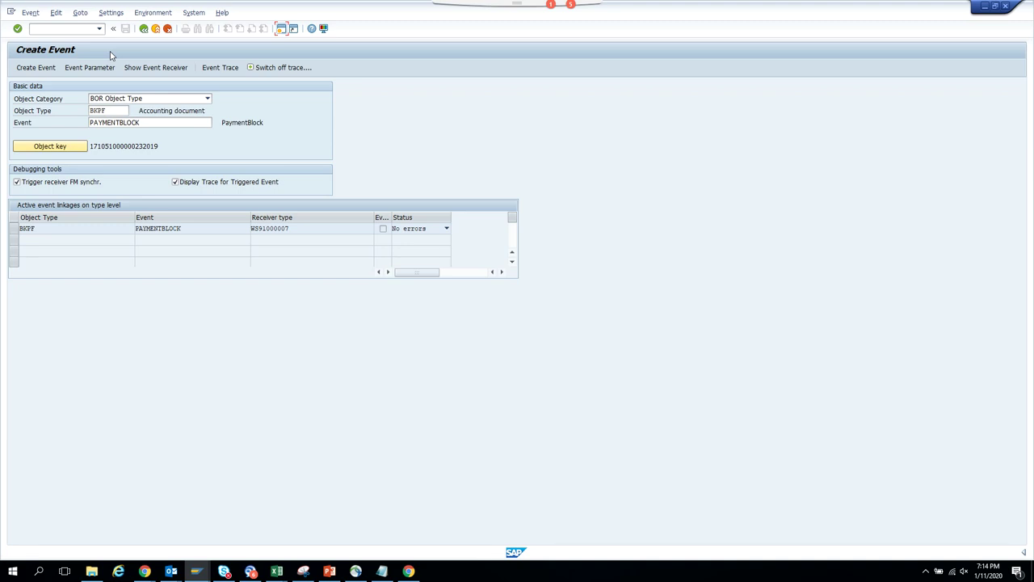
{"action": "key", "text": "F3"}
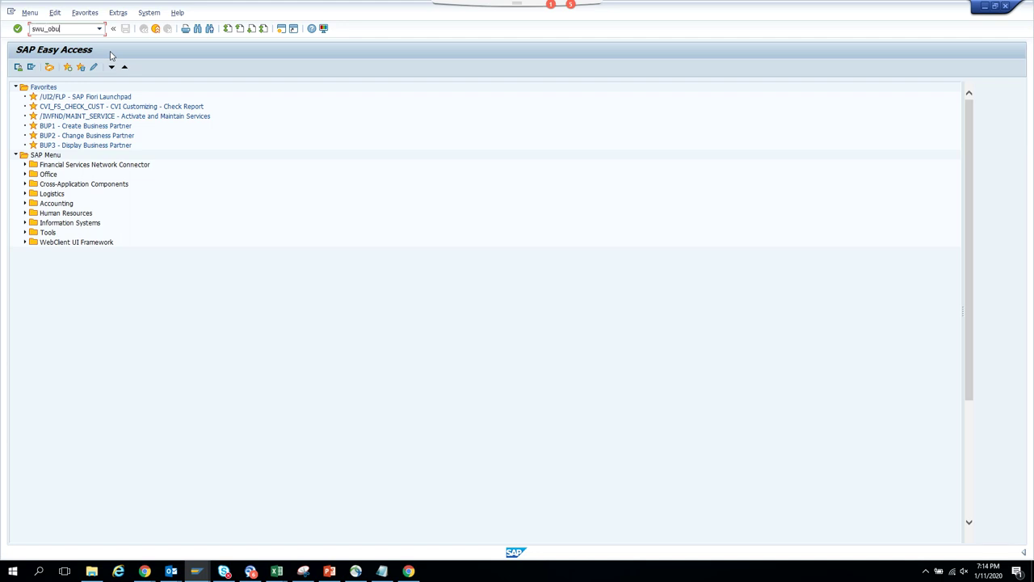
- Run SWU_OBUF to synchronize the runtime buffer, then go back to Create Event
{"action": "key", "text": "Return"}
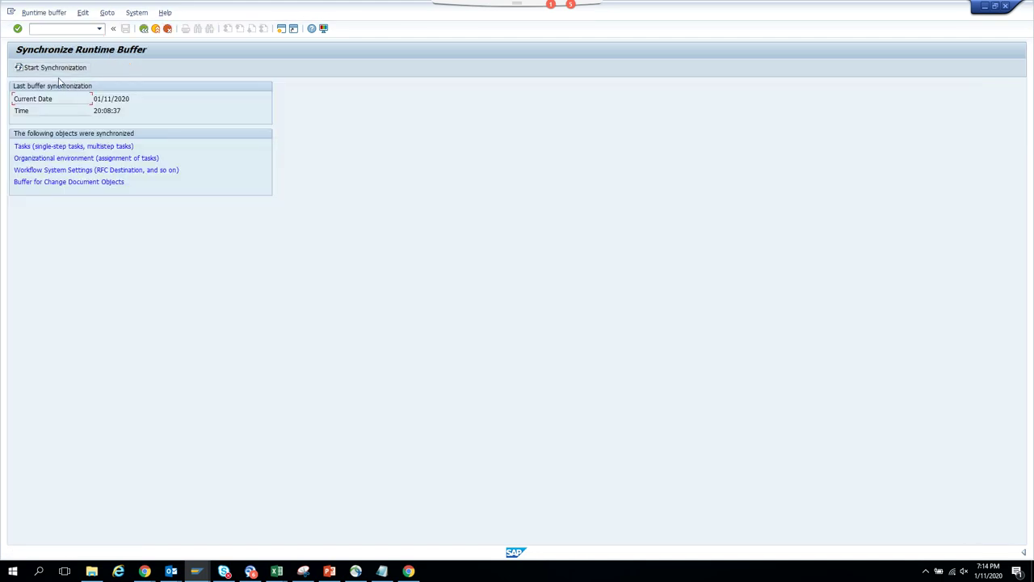
{"action": "left_click", "coordinate": [68, 68]}
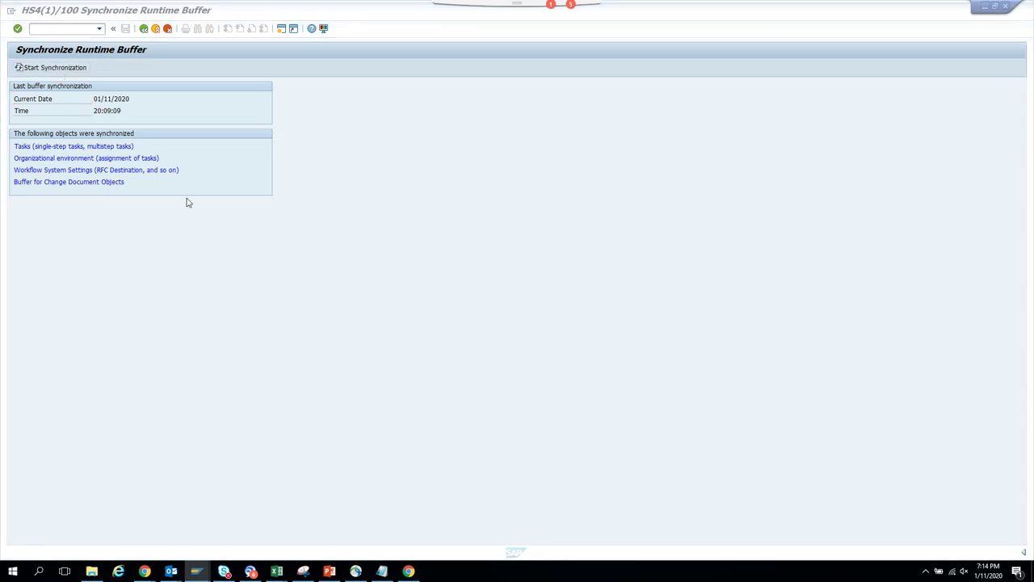
{"action": "key", "text": "F3"}
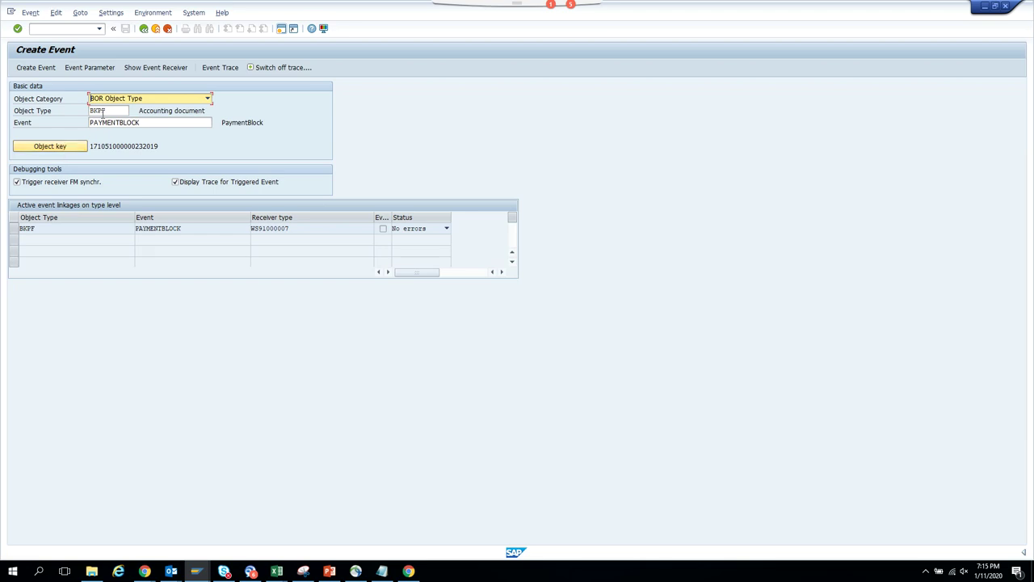
- Raise the PAYMENTBLOCK event and open the new 20:09:28 workflow from the refreshed Started workflows list
{"action": "left_click", "coordinate": [50, 68]}
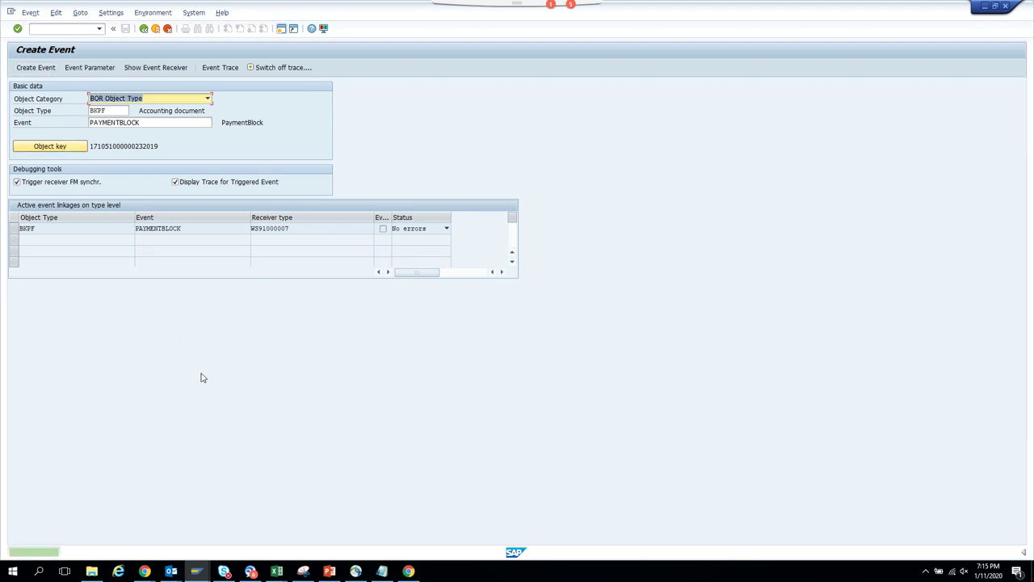
{"action": "mouse_move", "coordinate": [195, 571]}
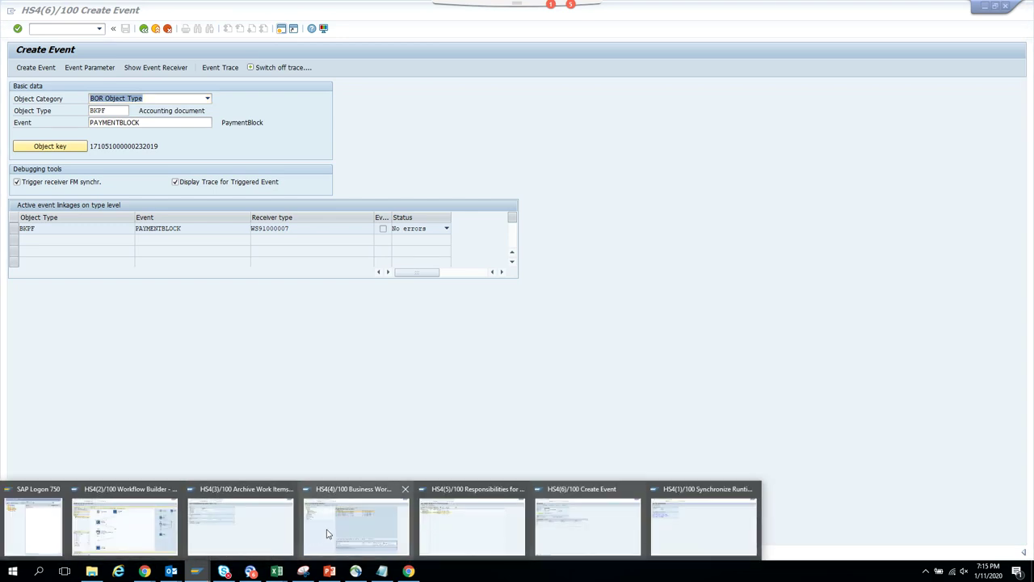
{"action": "left_click", "coordinate": [326, 533]}
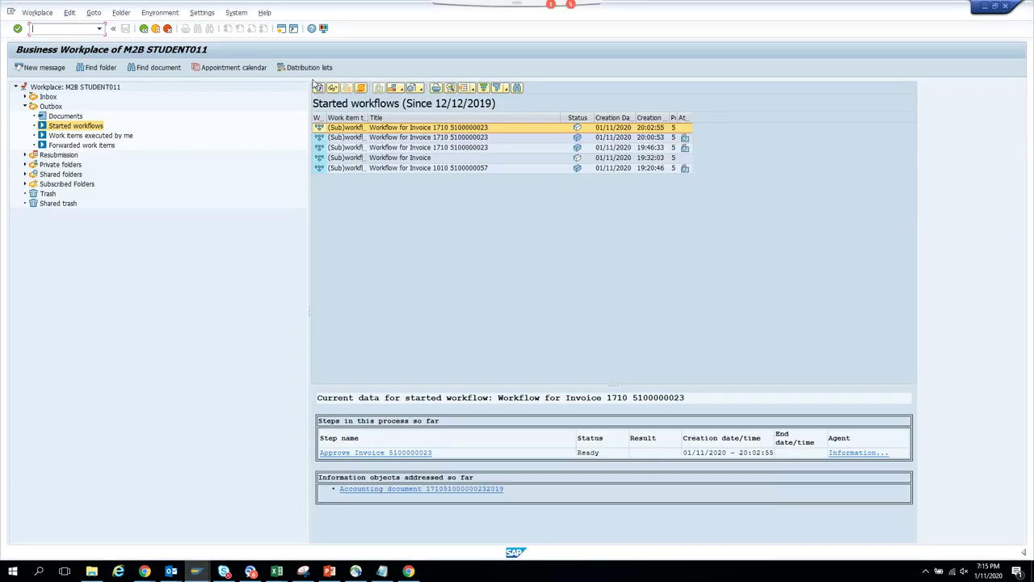
{"action": "left_click", "coordinate": [319, 87]}
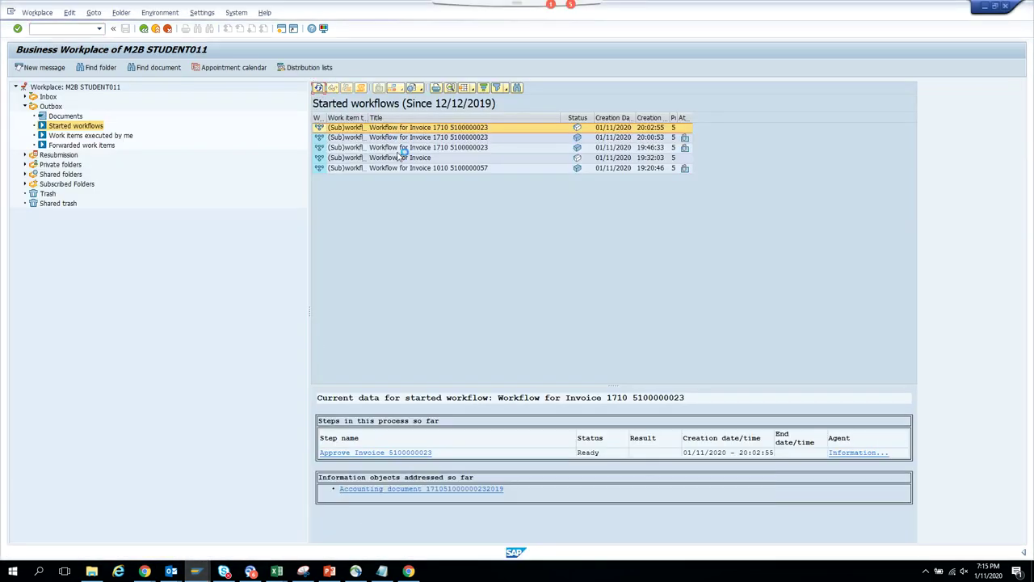
{"action": "double_click", "coordinate": [489, 132]}
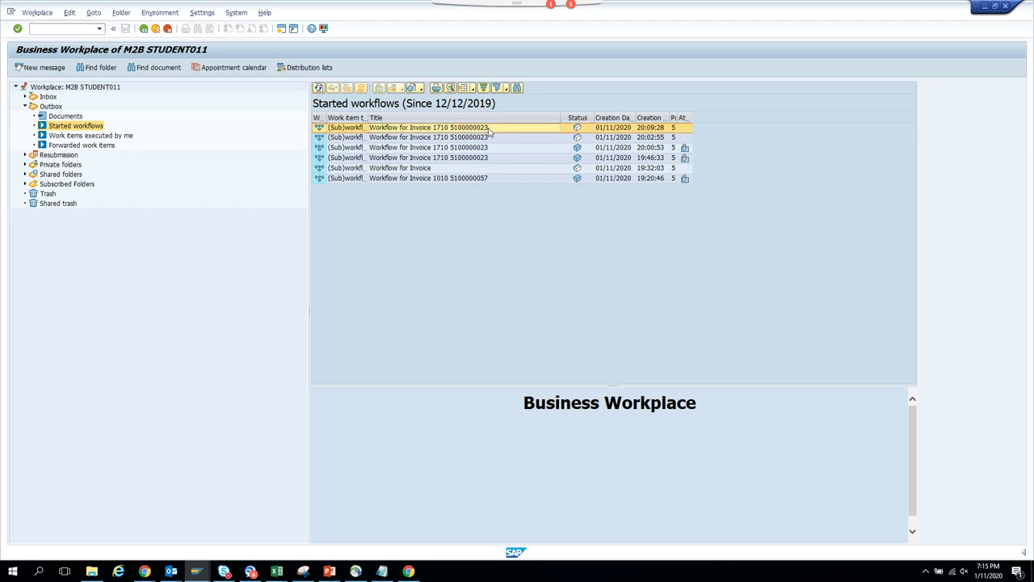
- Check the workflow log and work item 28021's container, then return to the ZST11_BKPF Workflow Builder
{"action": "left_click", "coordinate": [29, 70]}
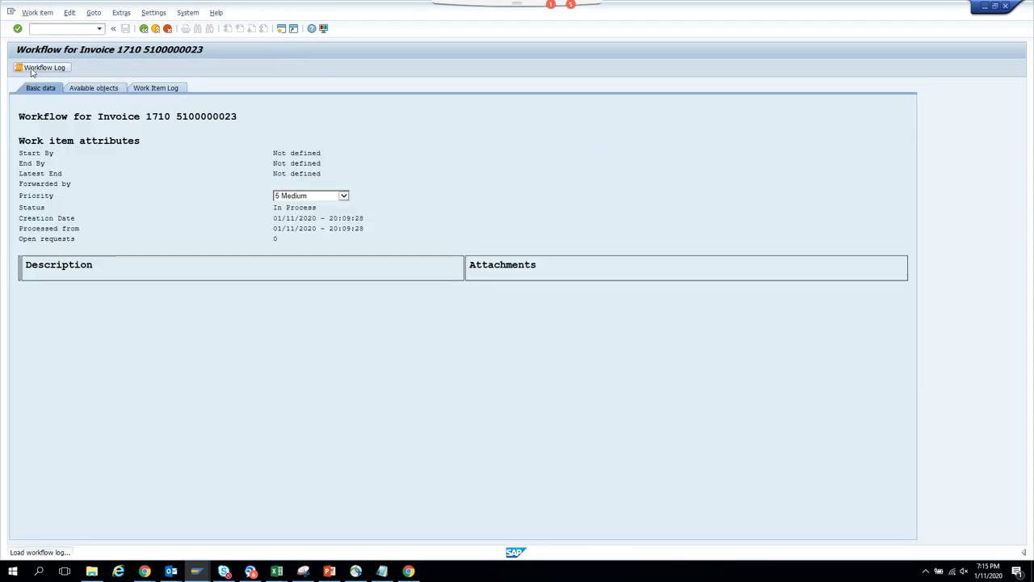
{"action": "left_click", "coordinate": [85, 189]}
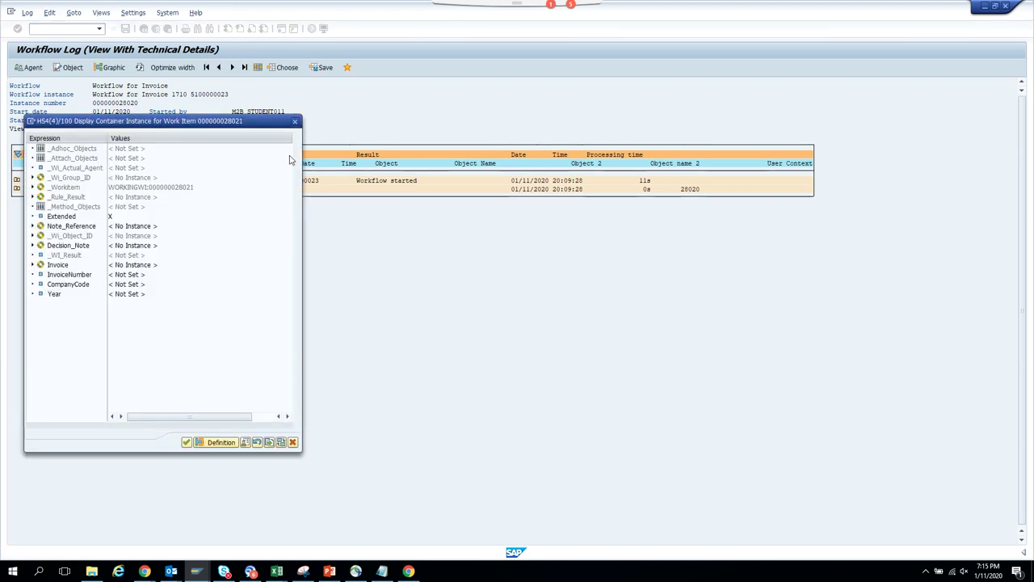
{"action": "left_click", "coordinate": [295, 122]}
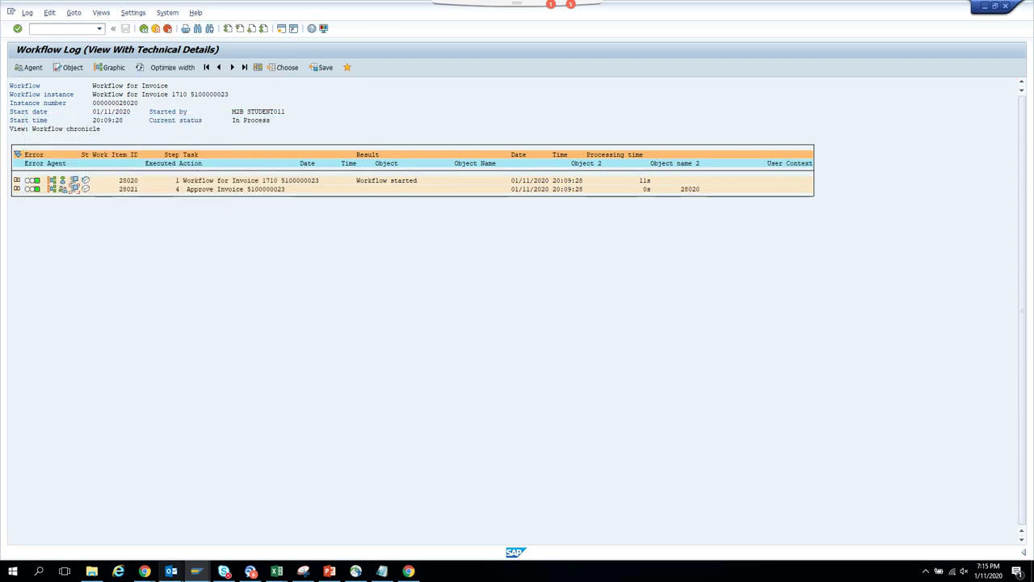
{"action": "mouse_move", "coordinate": [196, 576]}
{"action": "mouse_move", "coordinate": [275, 539]}
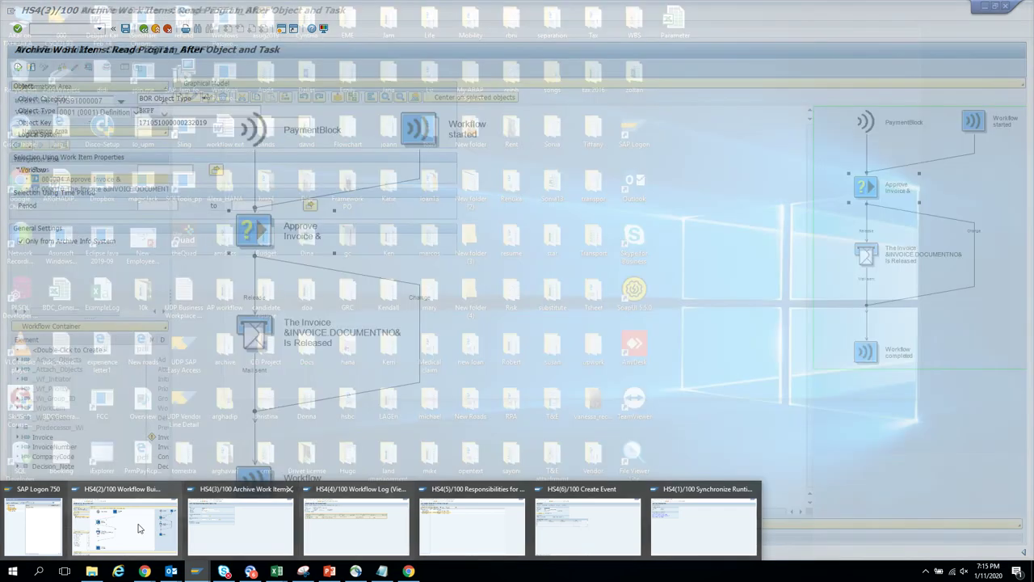
{"action": "left_click", "coordinate": [125, 527]}
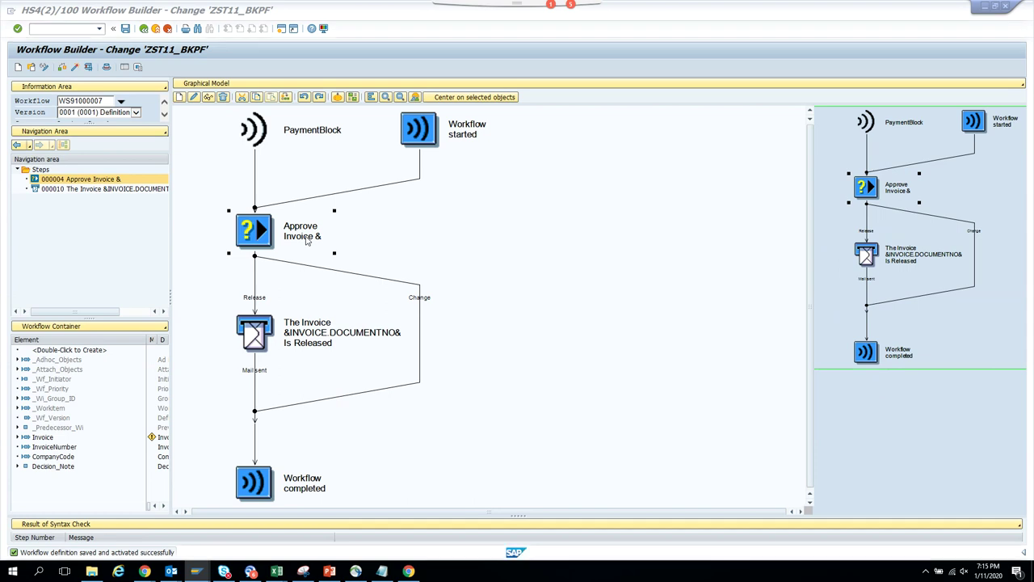
{"action": "double_click", "coordinate": [307, 240]}
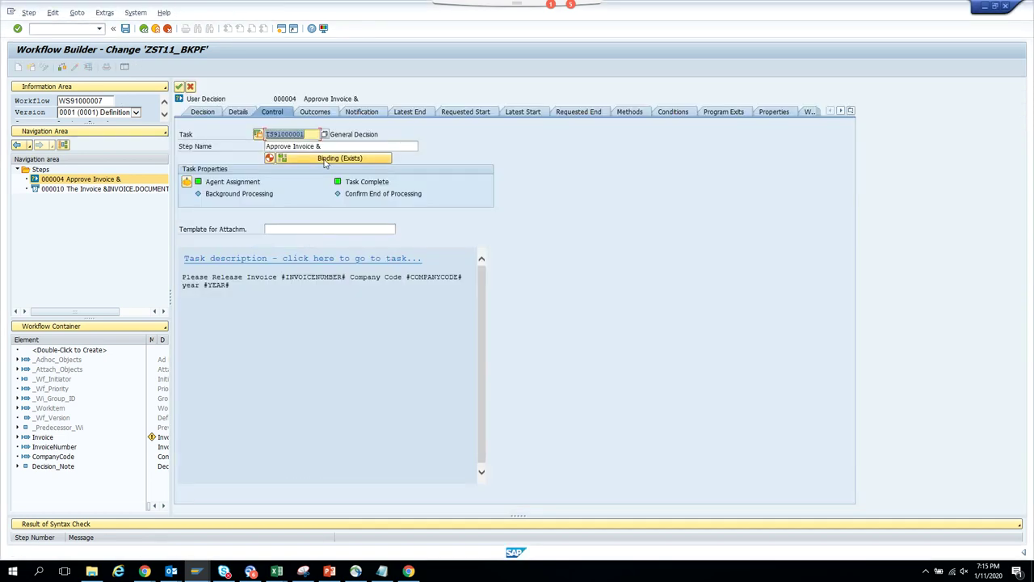
{"action": "left_click", "coordinate": [327, 160]}
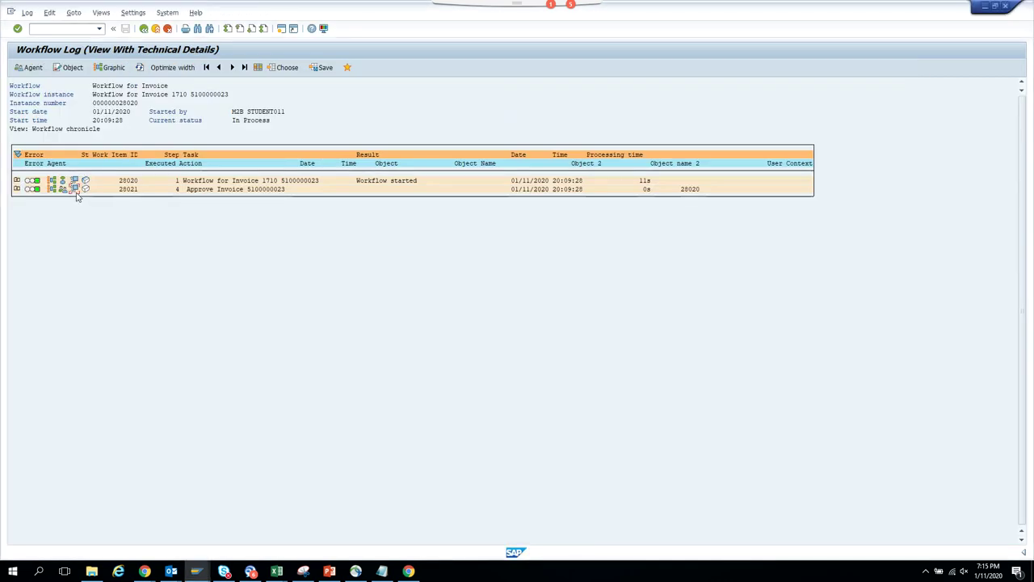
{"action": "left_click", "coordinate": [75, 189]}
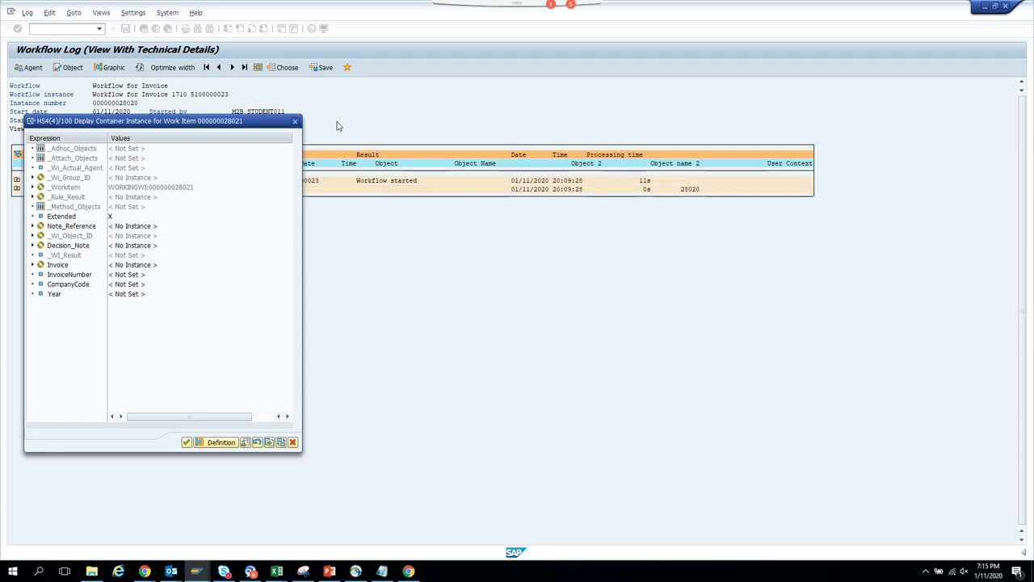
{"action": "left_click", "coordinate": [294, 122]}
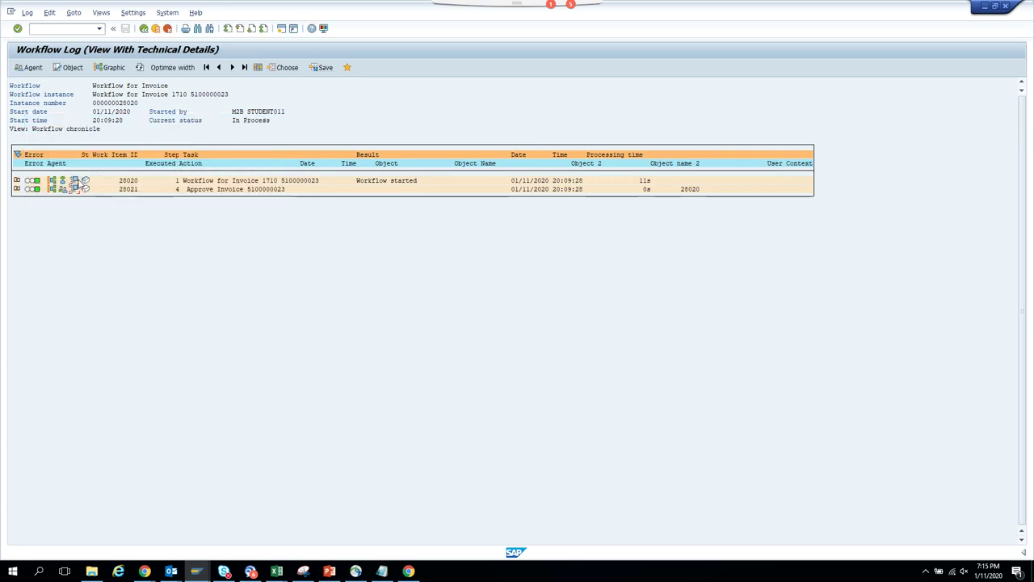
{"action": "left_click", "coordinate": [79, 181]}
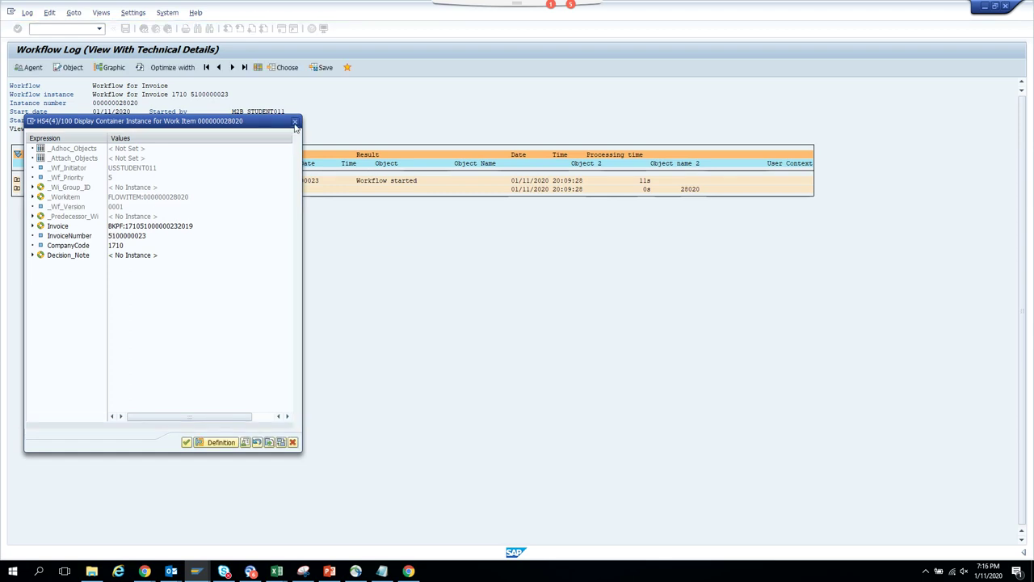
{"action": "left_click", "coordinate": [294, 122]}
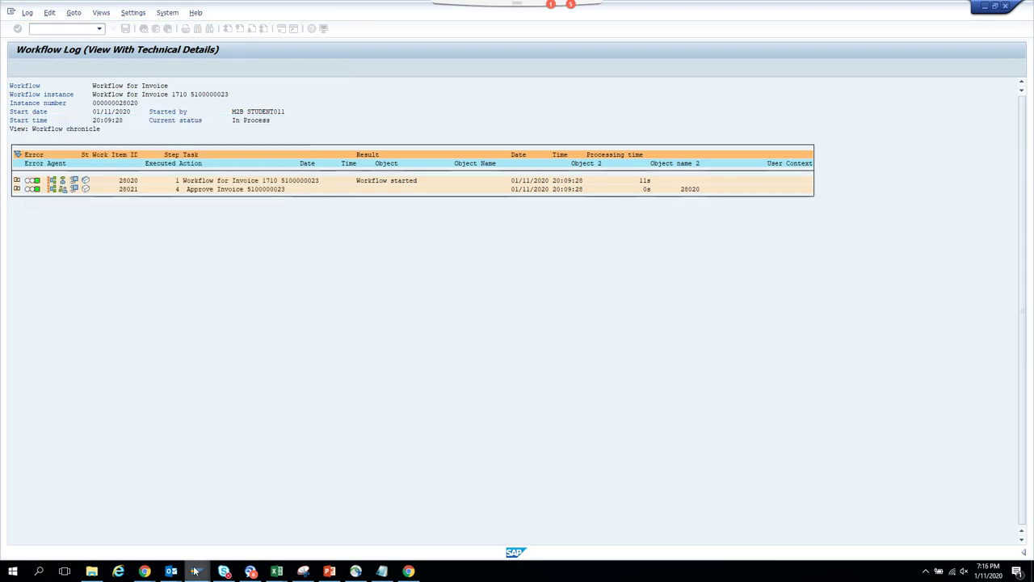
{"action": "mouse_move", "coordinate": [195, 570]}
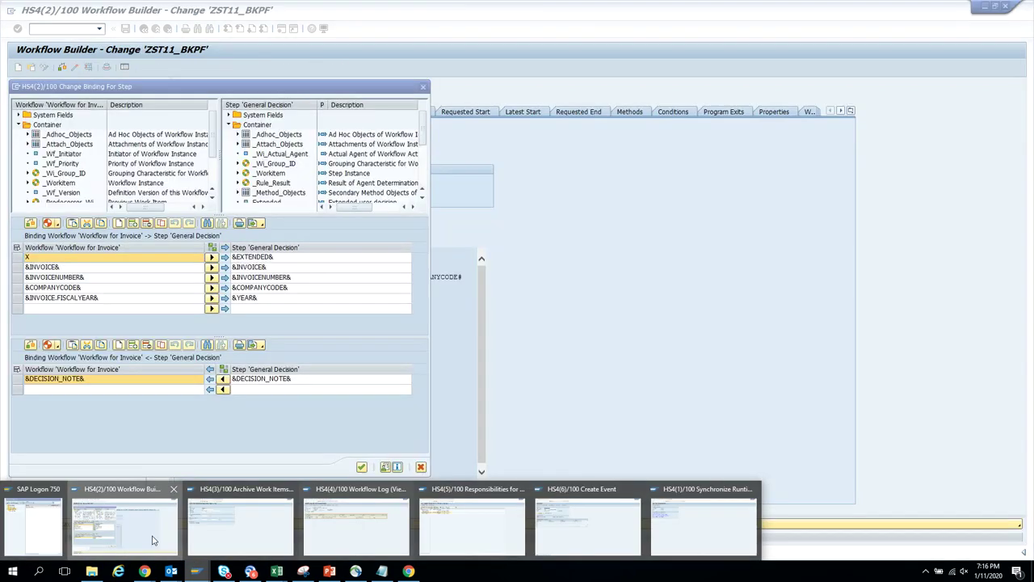
{"action": "left_click", "coordinate": [154, 539]}
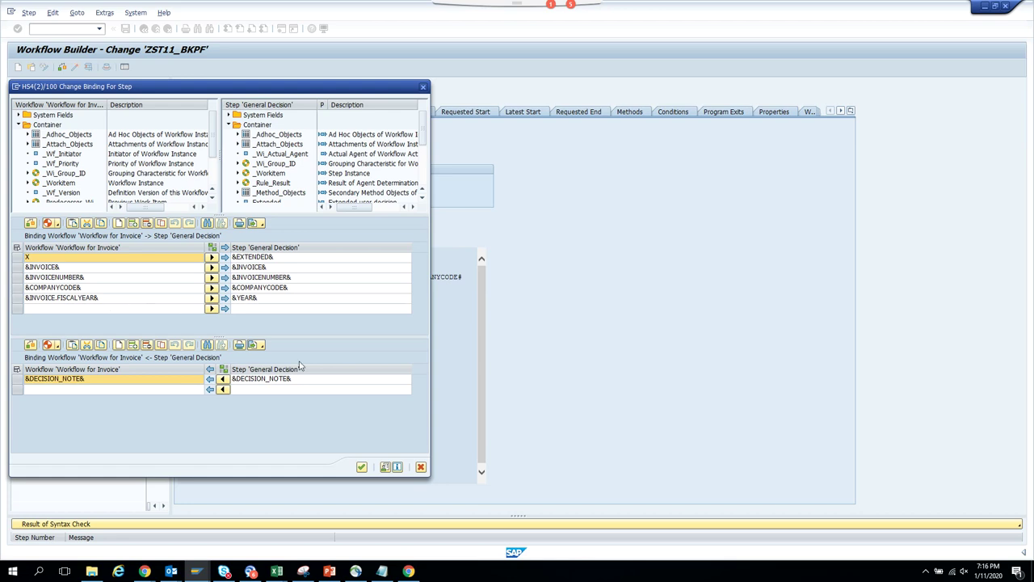
{"action": "left_click", "coordinate": [361, 467]}
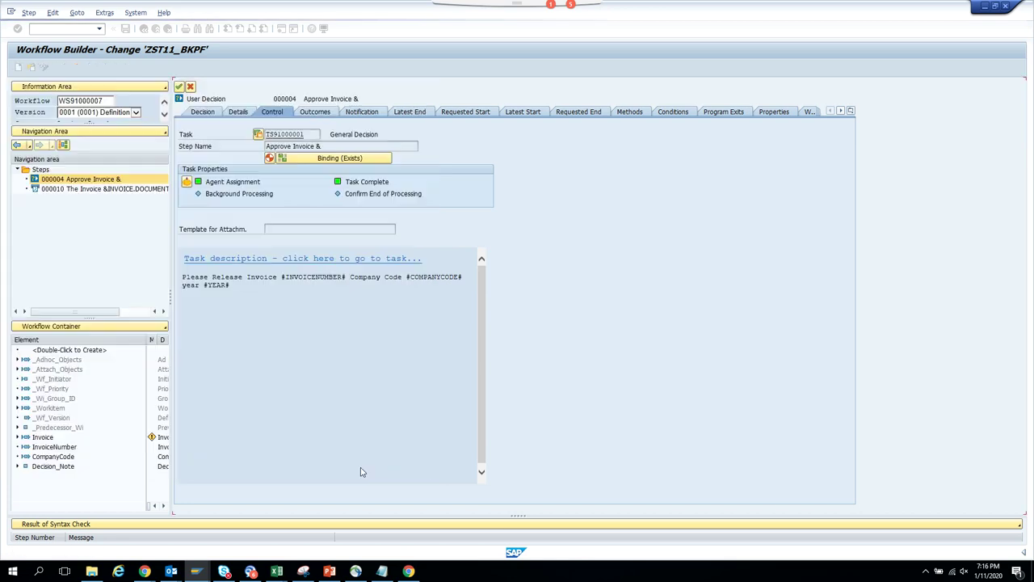
{"action": "left_click", "coordinate": [58, 449]}
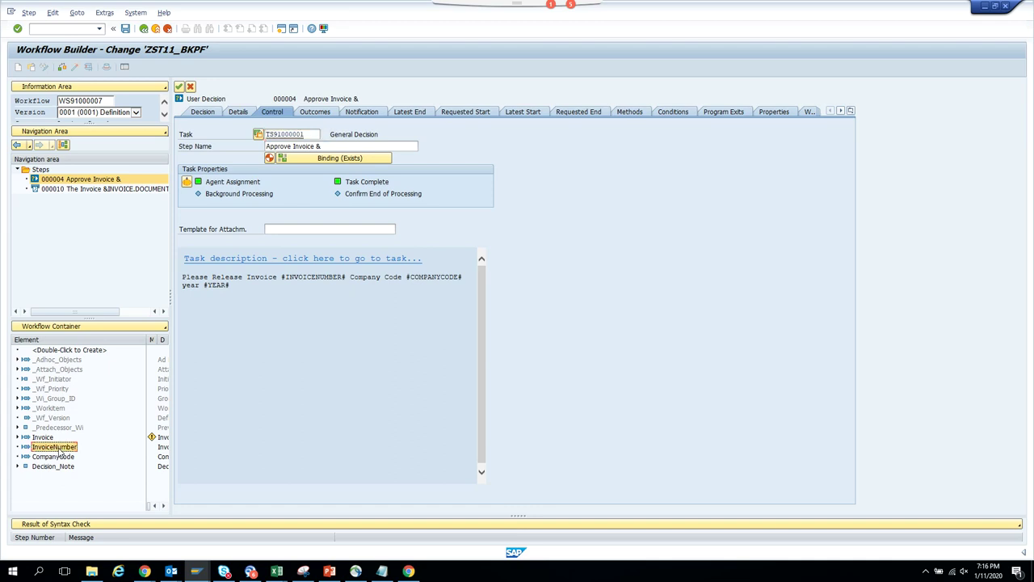
{"action": "double_click", "coordinate": [58, 451]}
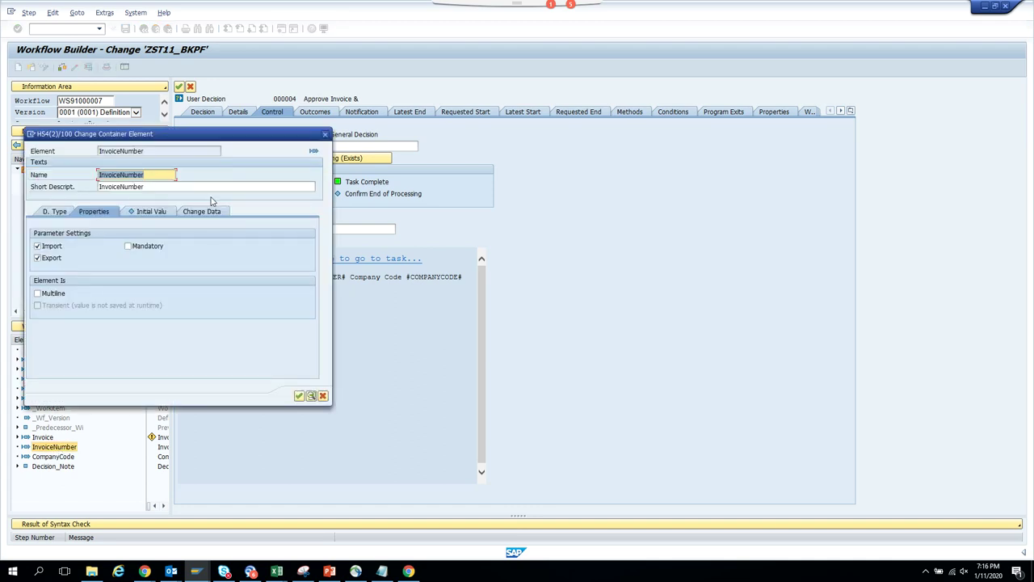
{"action": "left_click", "coordinate": [324, 135]}
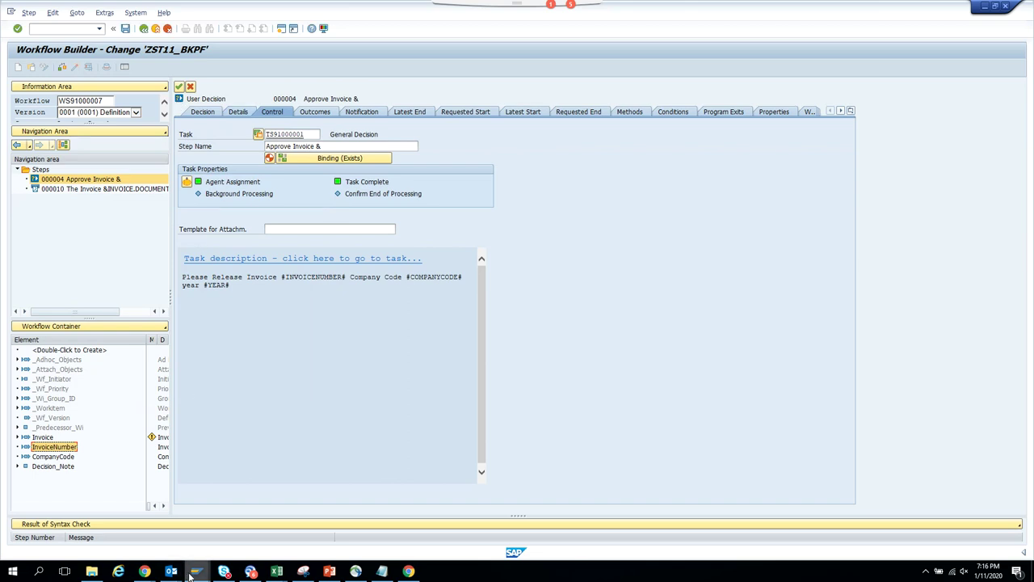
{"action": "mouse_move", "coordinate": [197, 571]}
{"action": "mouse_move", "coordinate": [351, 541]}
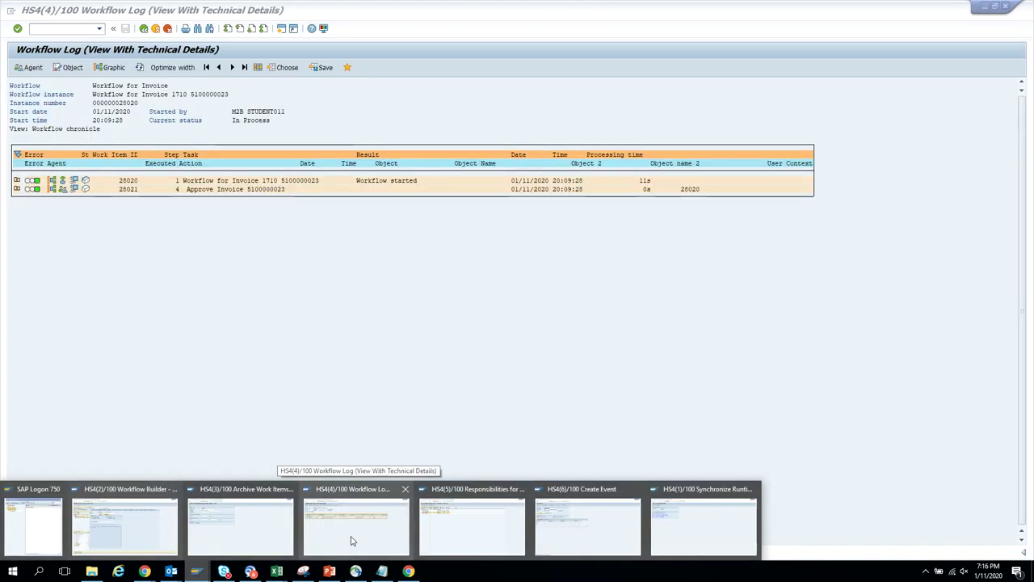
- Back out of the workflow log and started workflows, end the session with /nex, and reopen S/4 HANA logon
{"action": "left_click", "coordinate": [351, 540]}
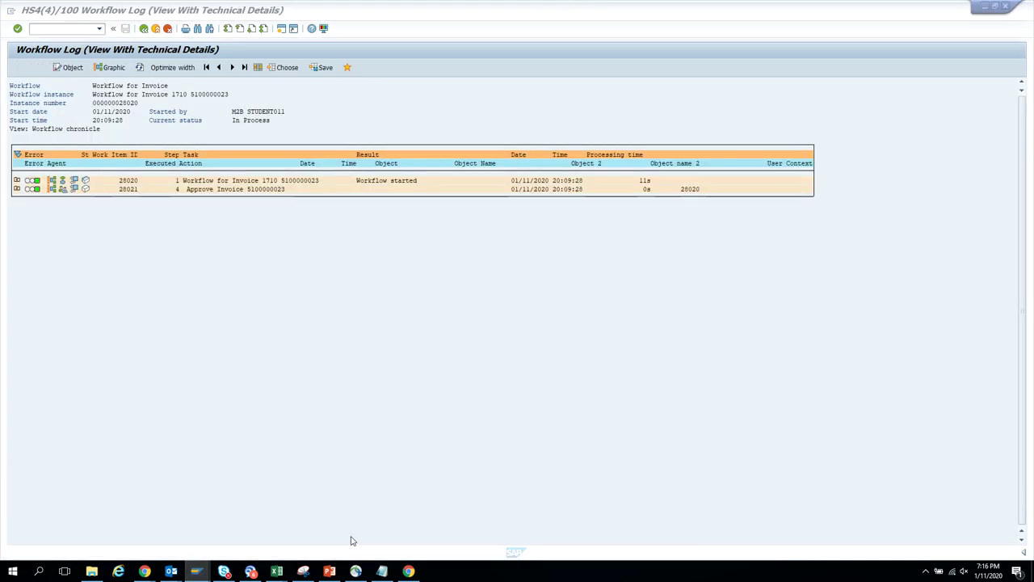
{"action": "left_click", "coordinate": [154, 29]}
{"action": "left_click", "coordinate": [156, 29]}
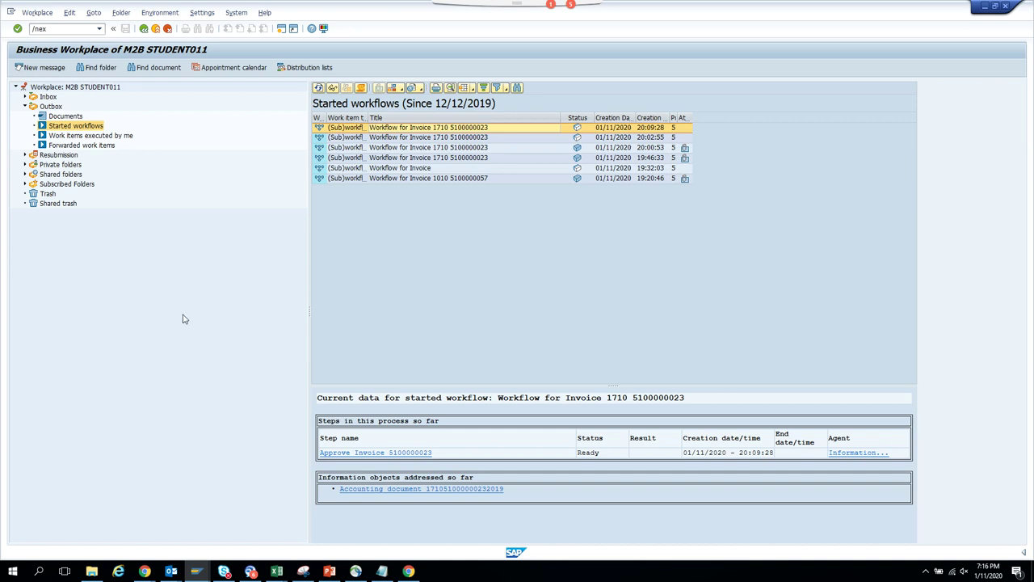
{"action": "key", "text": "Return"}
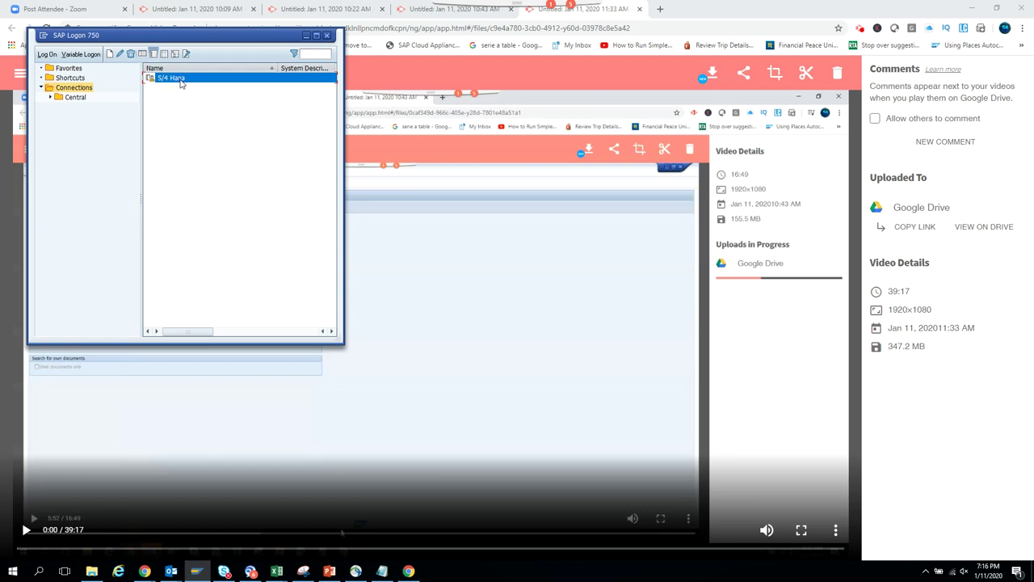
{"action": "double_click", "coordinate": [181, 83]}
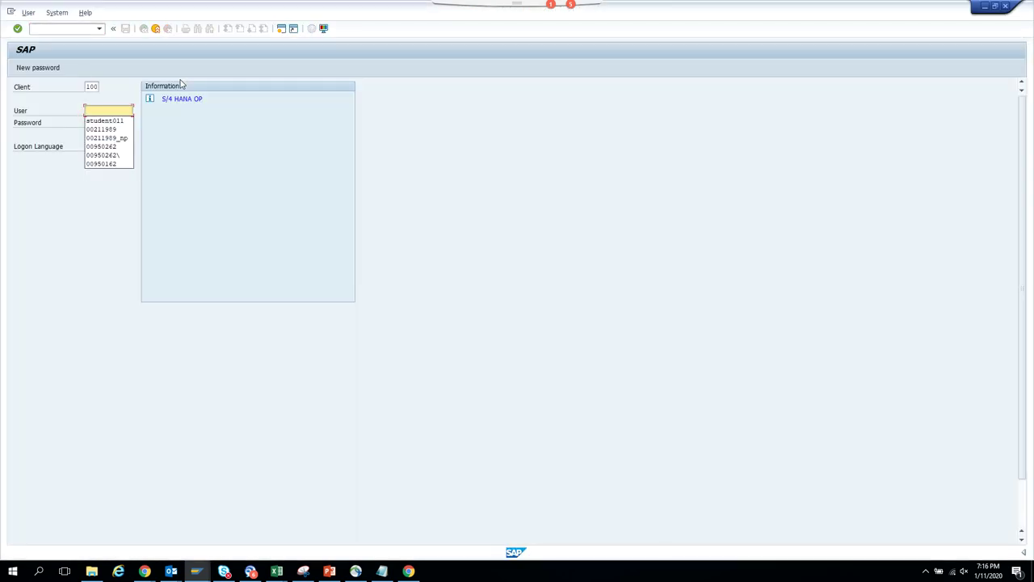
- Log on to S/4 HANA with the remembered user name and the account password
{"action": "key", "text": "Down"}
{"action": "key", "text": "Return"}
{"action": "key", "text": "Tab"}
{"action": "key", "text": "ctrl+v"}
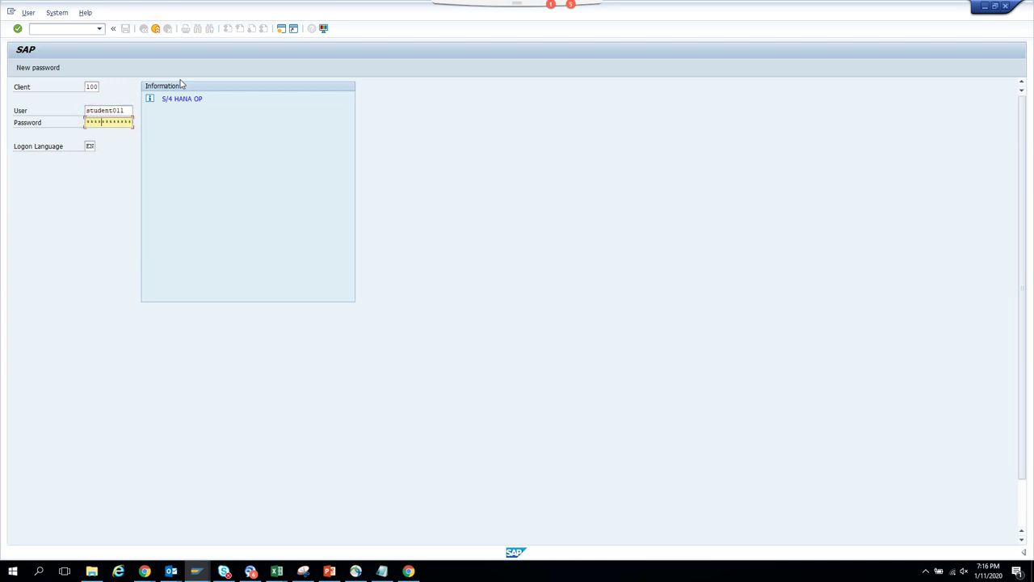
{"action": "key", "text": "Return"}
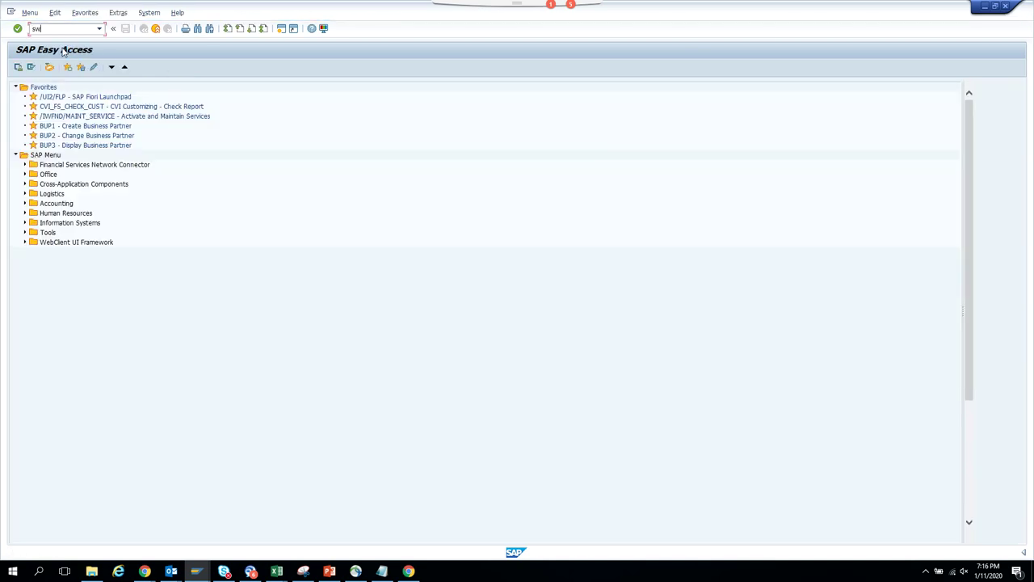
- In SWUE, set object type BKPF and choose the event to raise
{"action": "key", "text": "Return"}
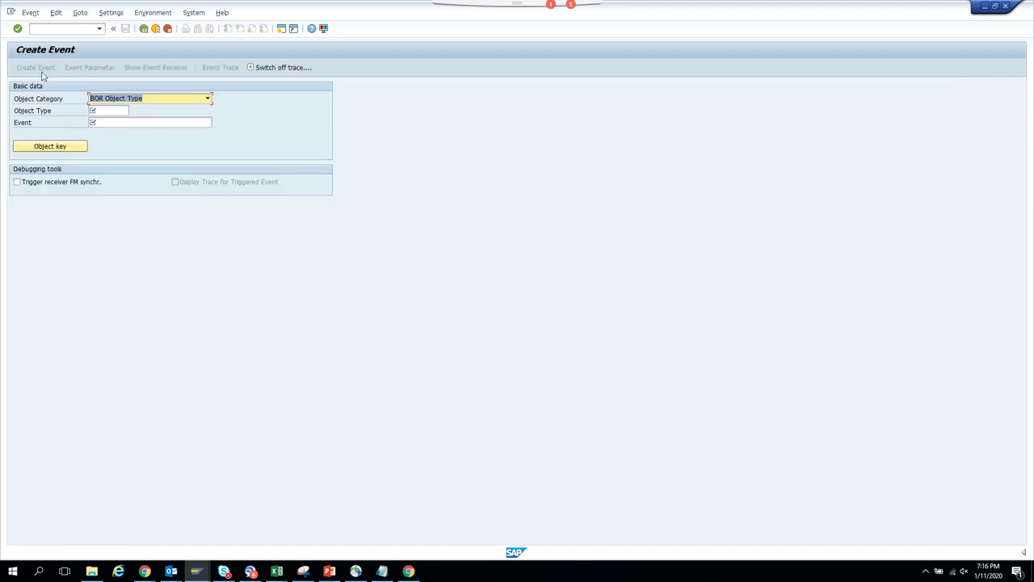
{"action": "left_click", "coordinate": [96, 110]}
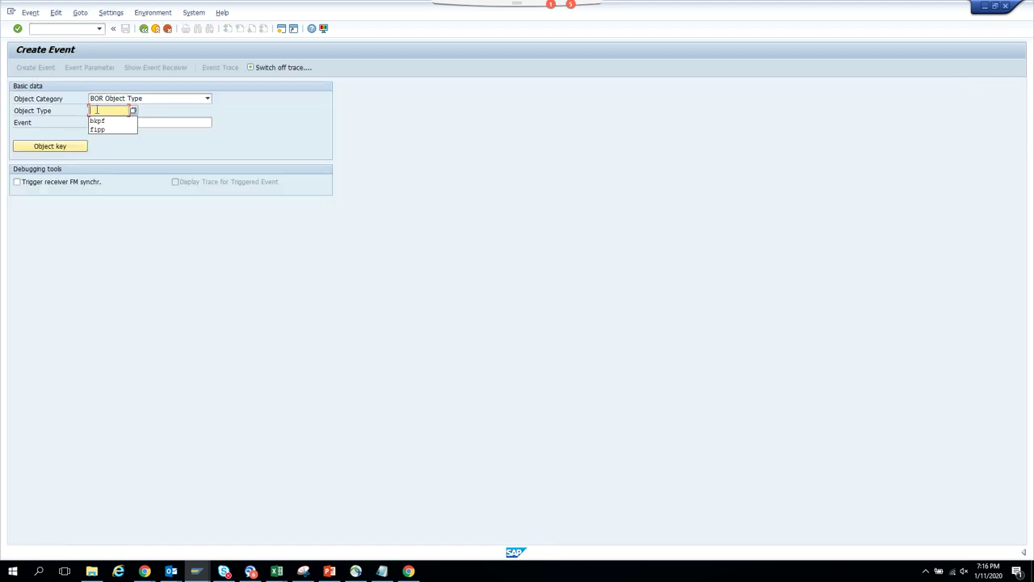
{"action": "left_click", "coordinate": [100, 121]}
{"action": "left_click", "coordinate": [101, 126]}
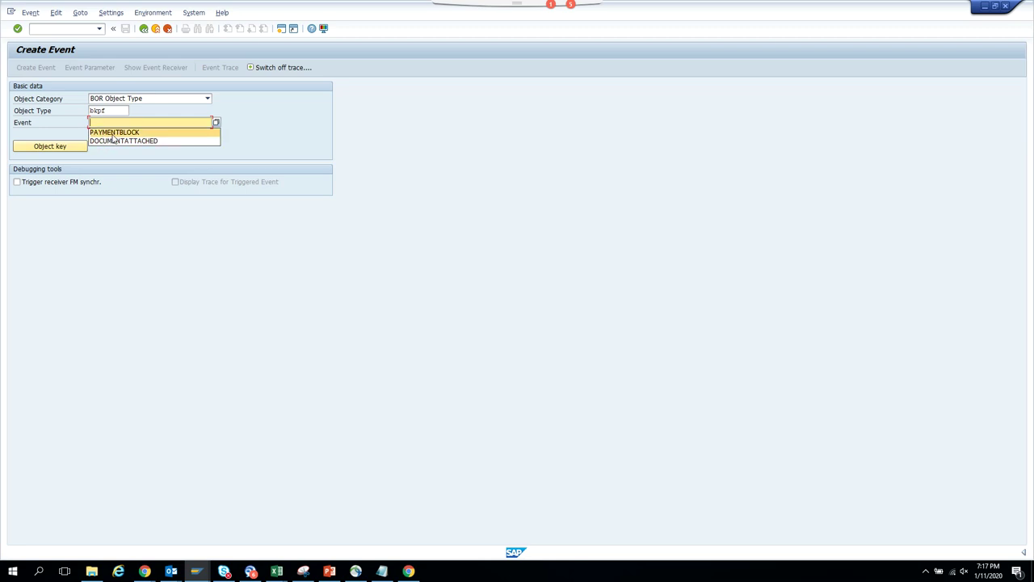
{"action": "left_click", "coordinate": [121, 141]}
- Cancel the accounting document key dialog, leave SWUE, and start MIR4 invoice display
{"action": "left_click", "coordinate": [50, 147]}
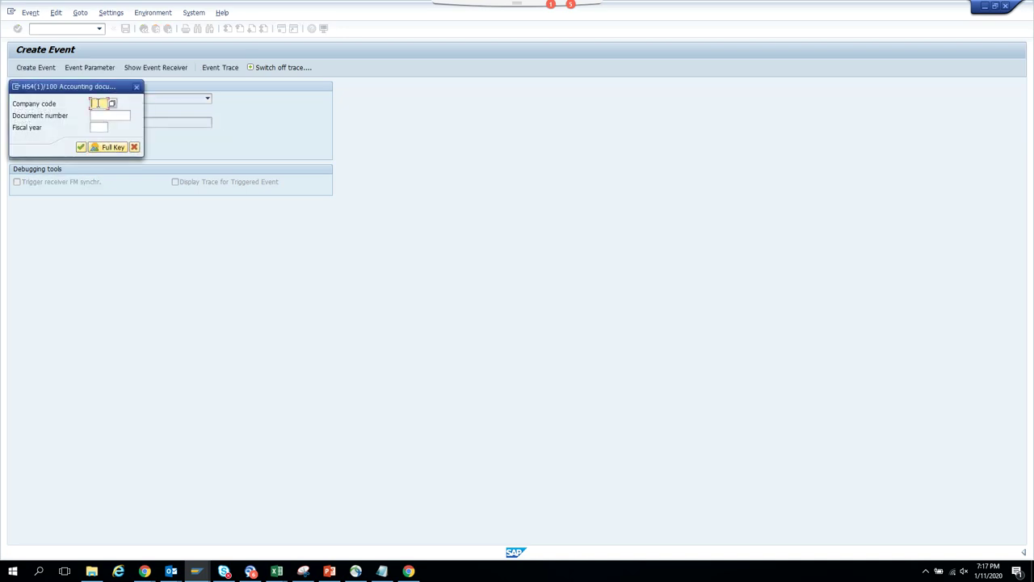
{"action": "left_click", "coordinate": [97, 104]}
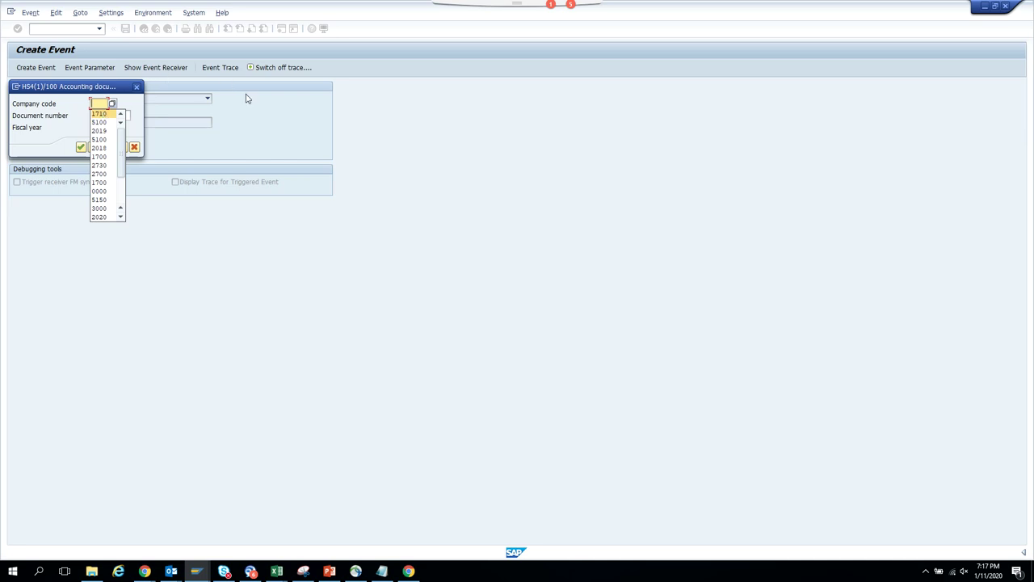
{"action": "left_click", "coordinate": [16, 87]}
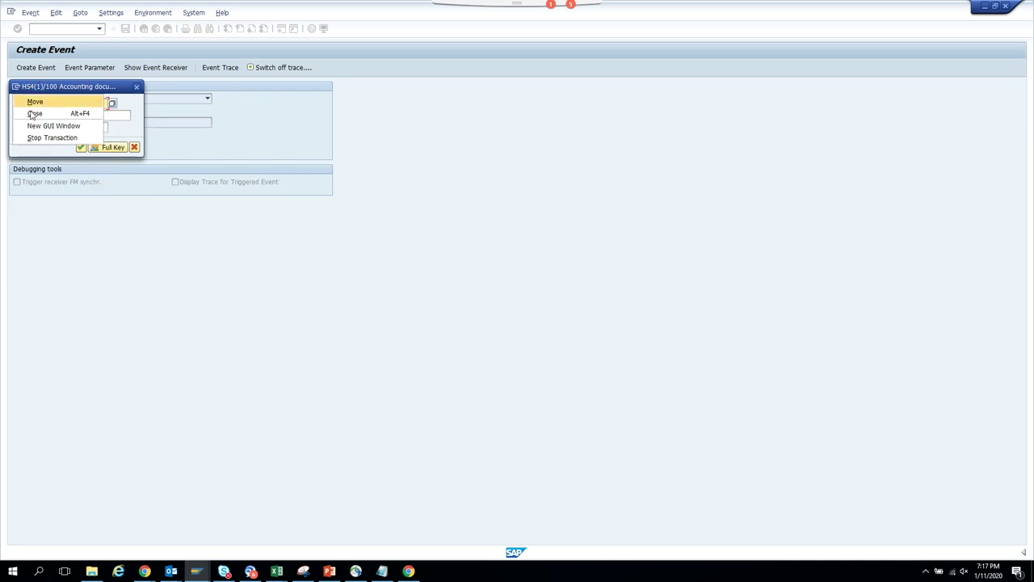
{"action": "left_click", "coordinate": [170, 170]}
{"action": "key", "text": "F3"}
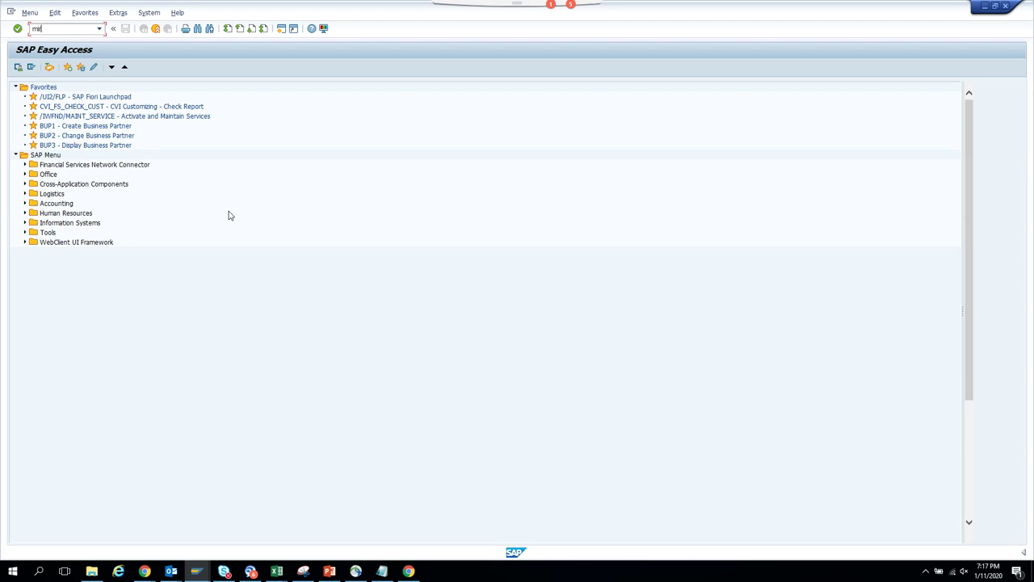
{"action": "key", "text": "Return"}
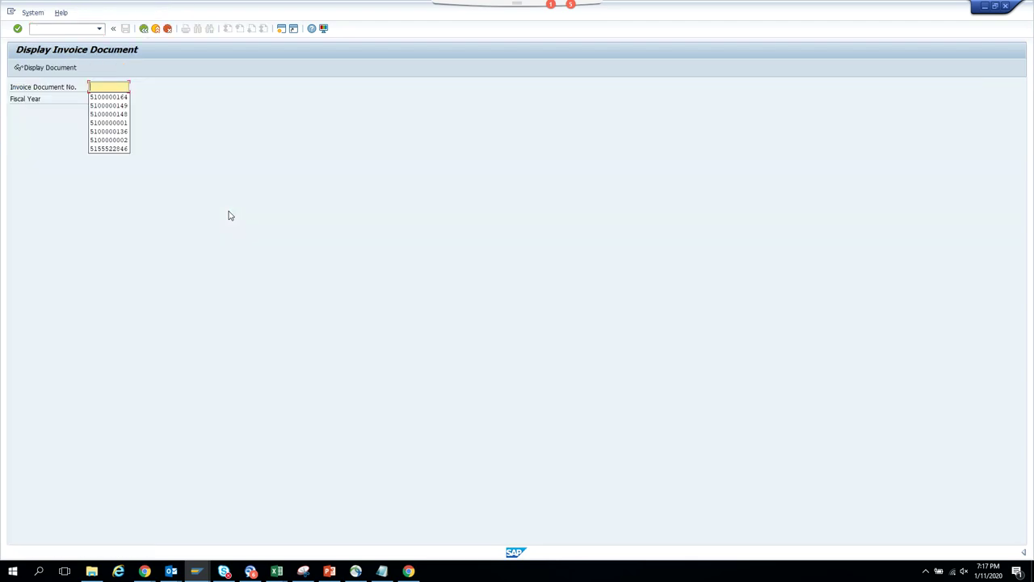
{"action": "left_click", "coordinate": [124, 97]}
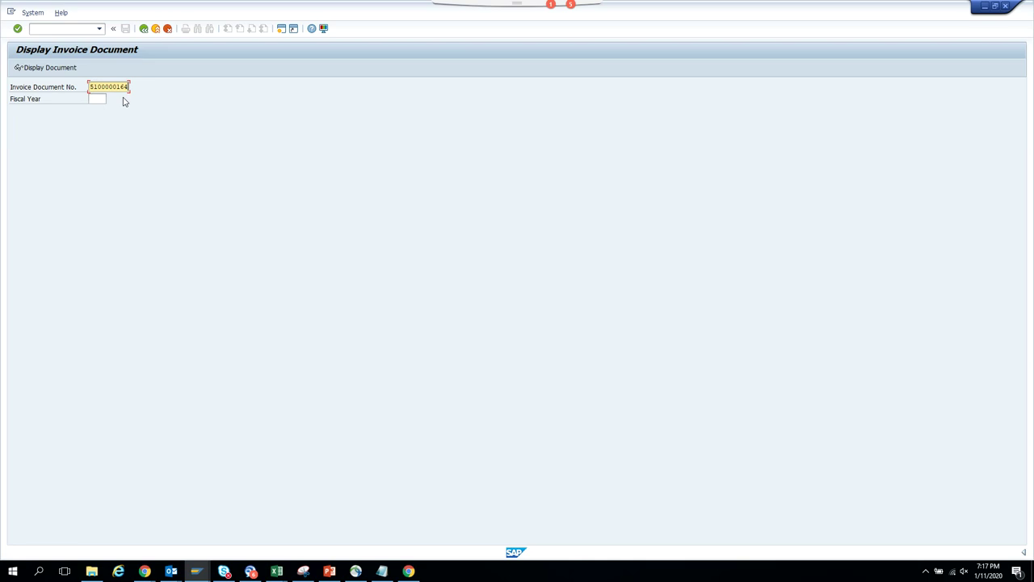
{"action": "left_click", "coordinate": [67, 70]}
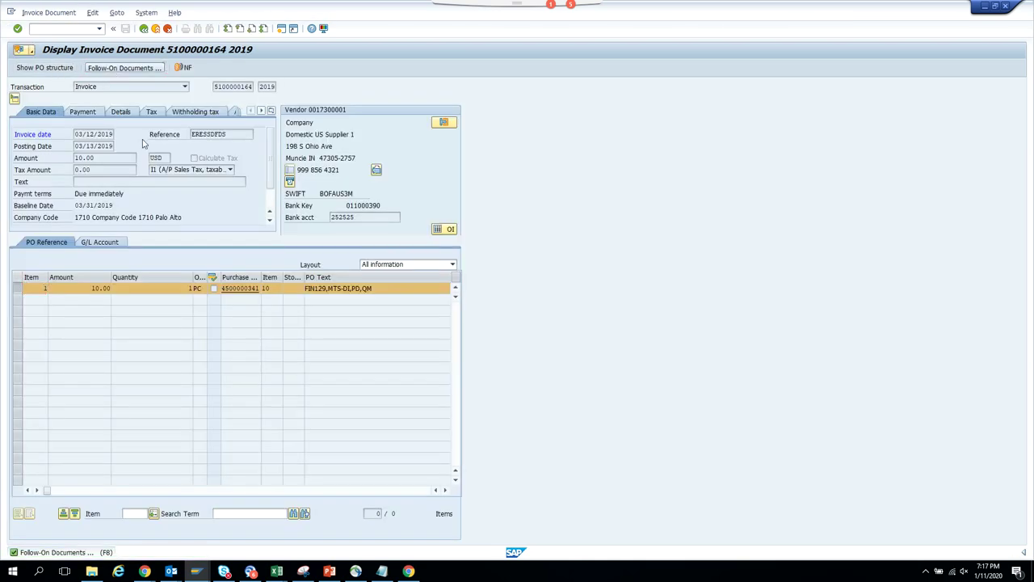
{"action": "left_click", "coordinate": [121, 69]}
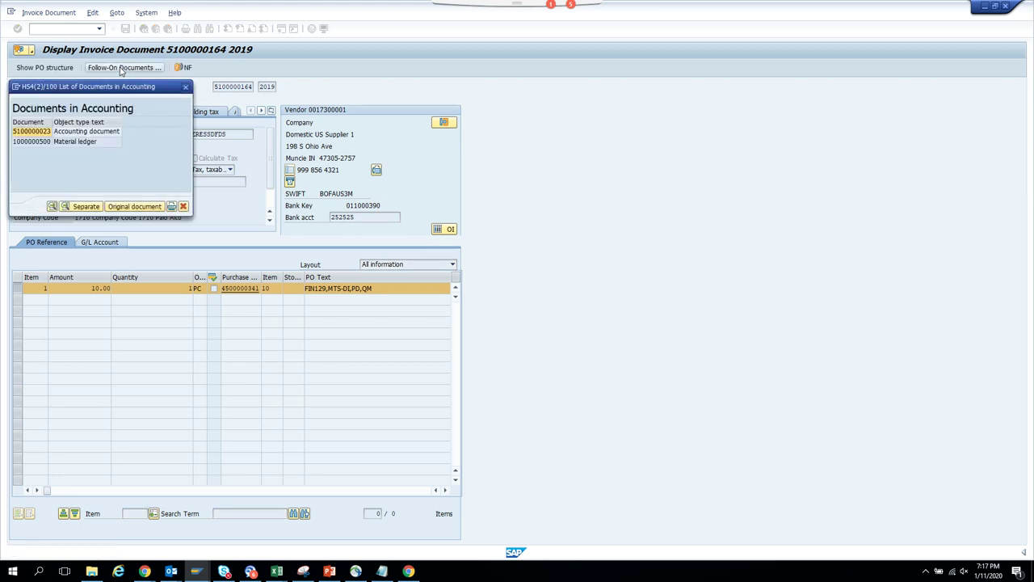
{"action": "double_click", "coordinate": [106, 132]}
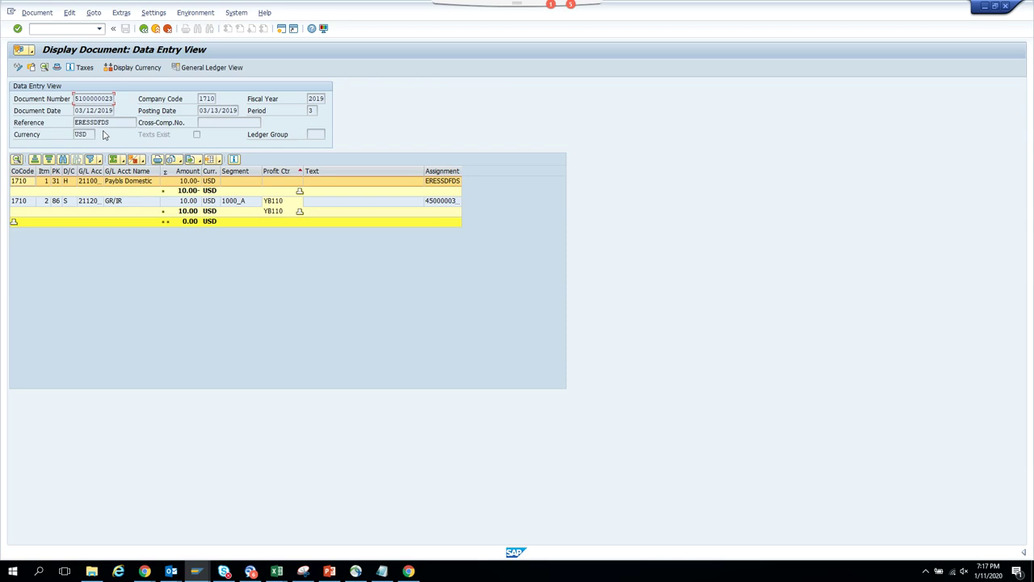
- Set payment block A on the vendor line item, save it, and open a second session
{"action": "double_click", "coordinate": [95, 180]}
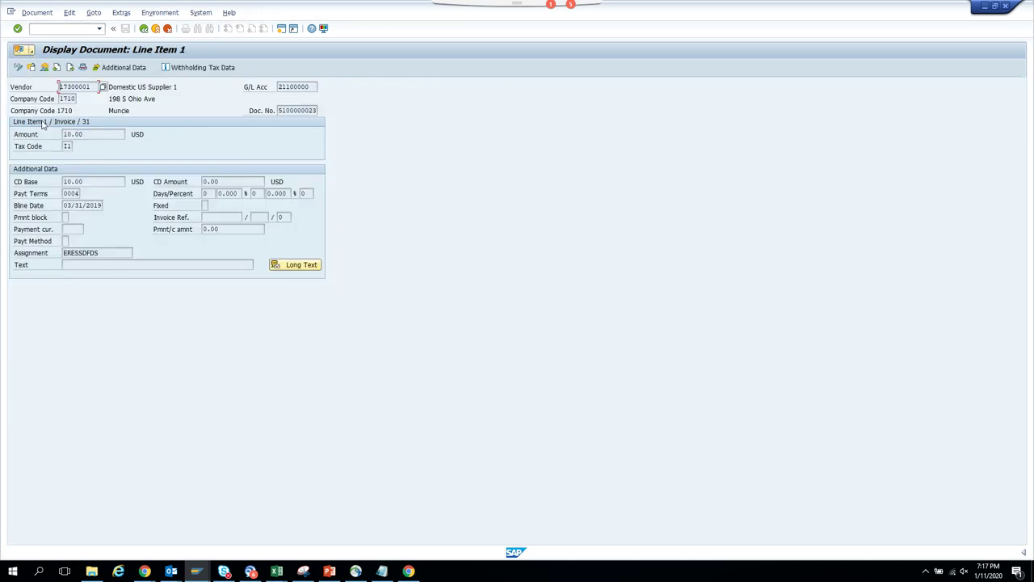
{"action": "key", "text": "ctrl+F1"}
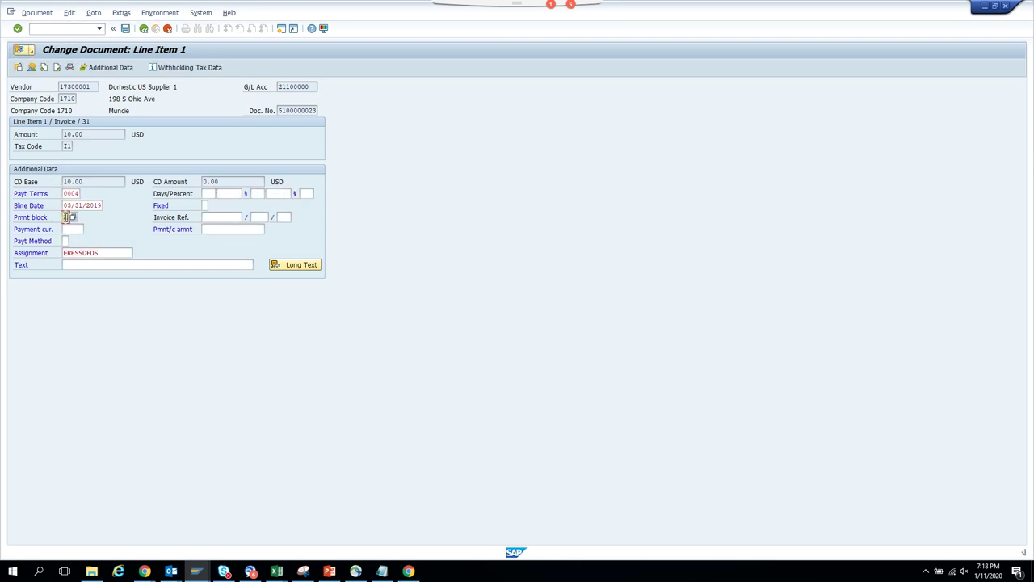
{"action": "type", "text": "A"}
{"action": "left_click", "coordinate": [125, 28]}
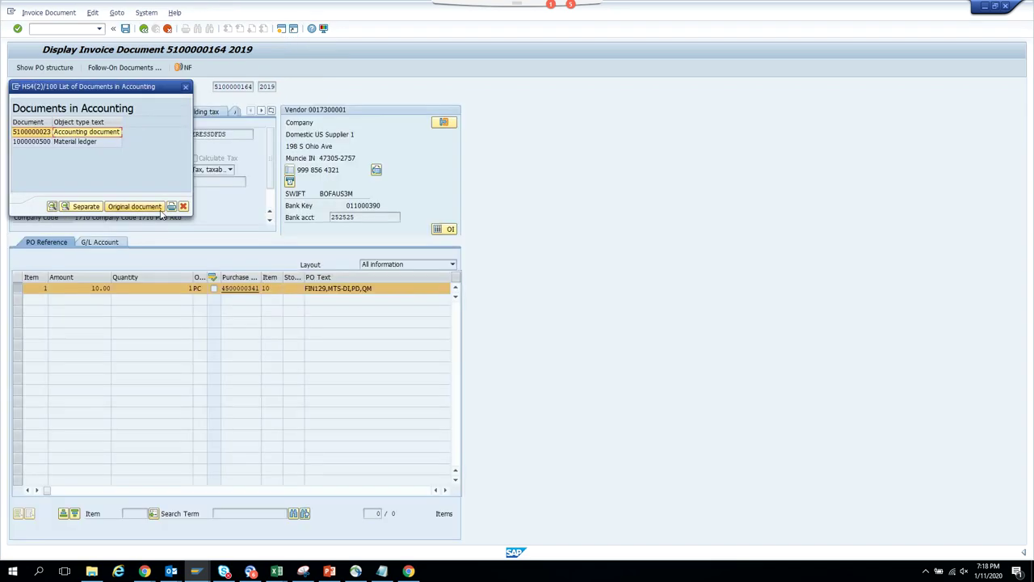
{"action": "left_click", "coordinate": [187, 87]}
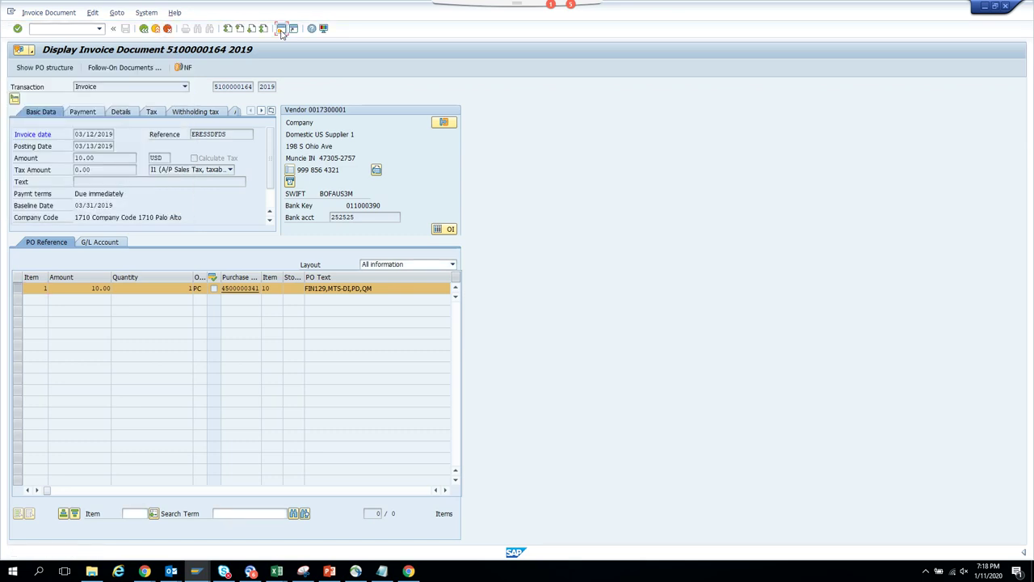
{"action": "left_click", "coordinate": [283, 30]}
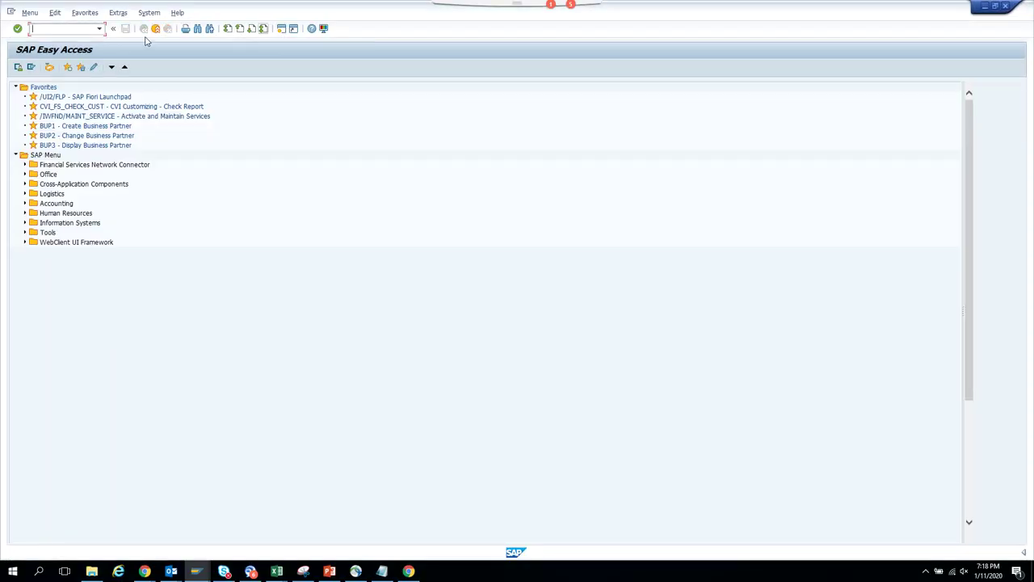
- Start Business Workplace and show the started workflows in the Outbox
{"action": "left_click", "coordinate": [54, 70]}
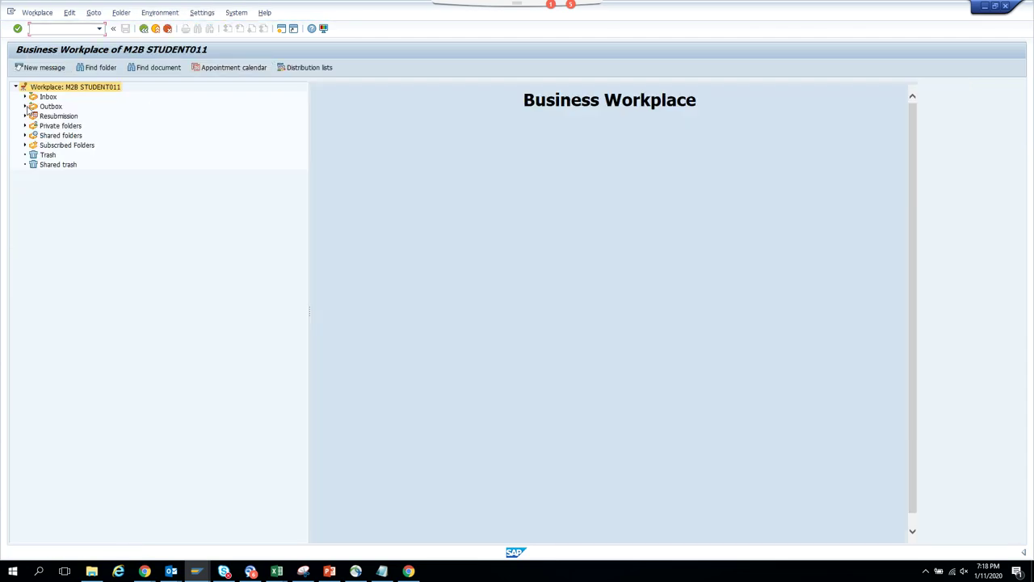
{"action": "left_click", "coordinate": [25, 108]}
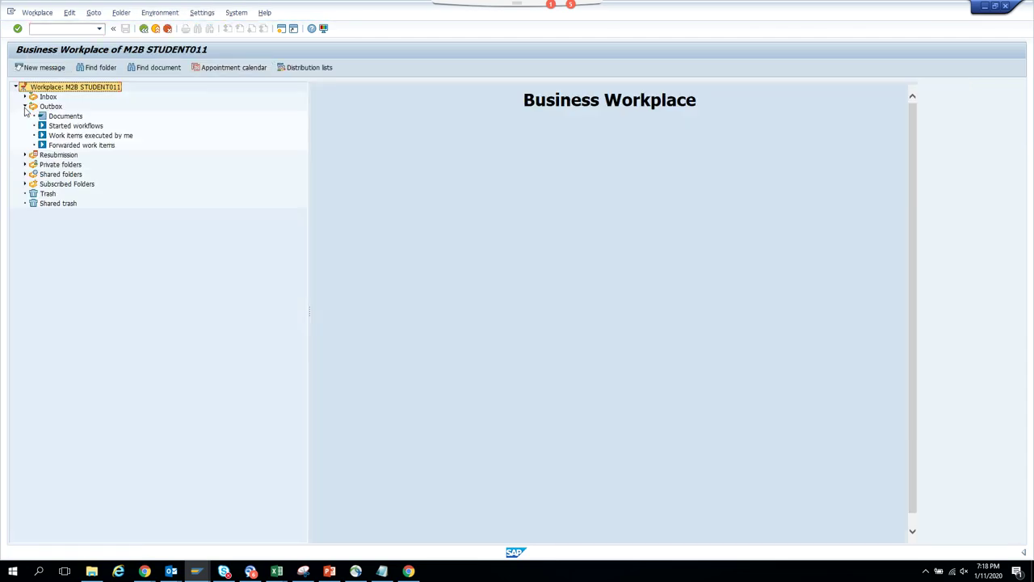
{"action": "left_click", "coordinate": [86, 128]}
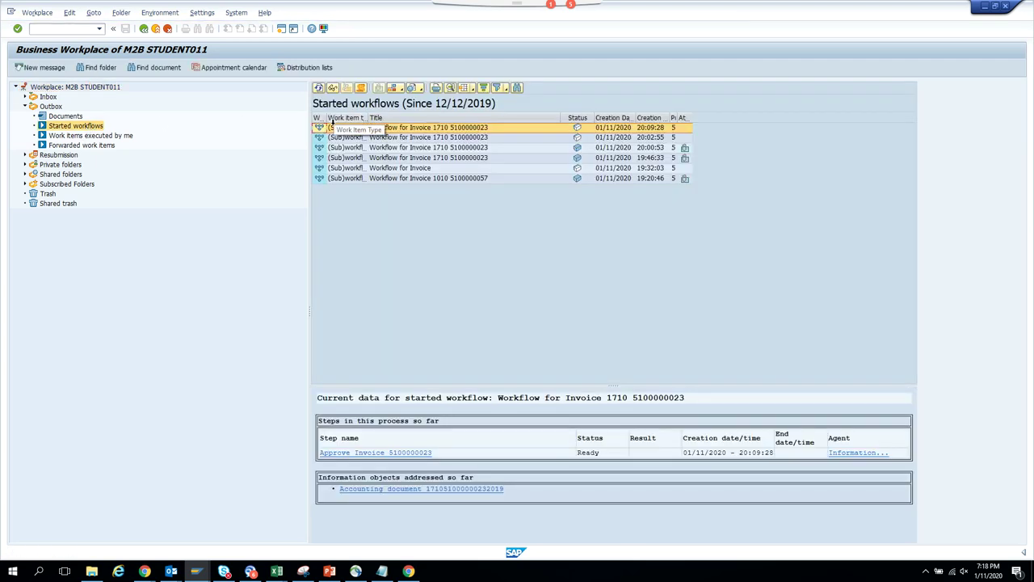
{"action": "left_click", "coordinate": [603, 179]}
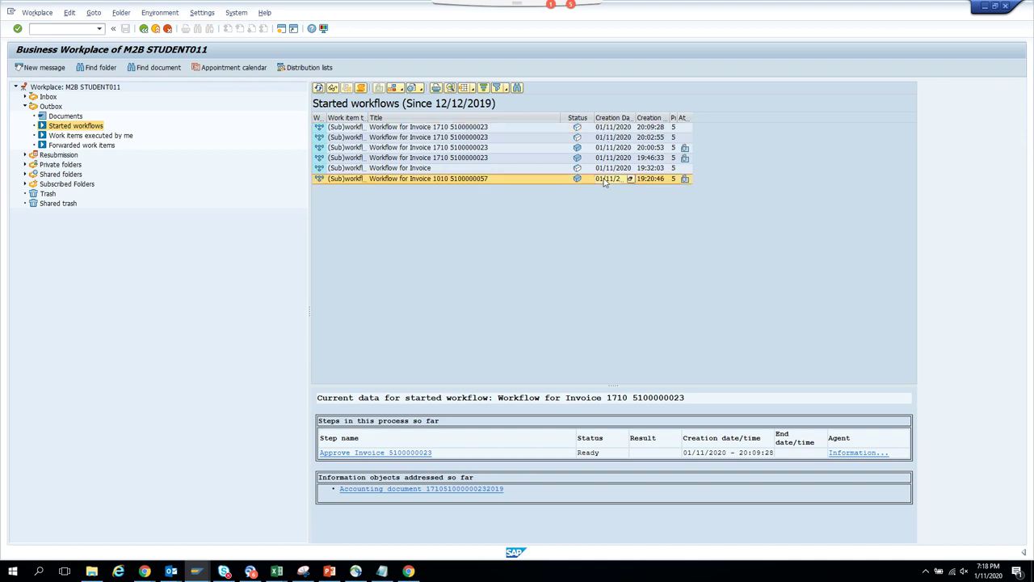
{"action": "key", "text": "alt+Tab"}
{"action": "key", "text": "alt+Tab"}
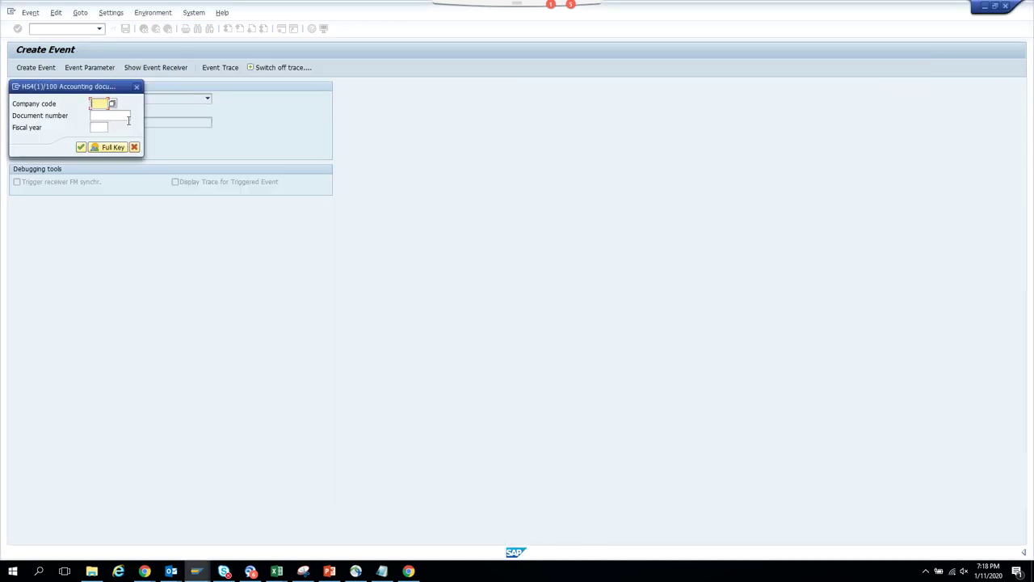
{"action": "left_click", "coordinate": [137, 87]}
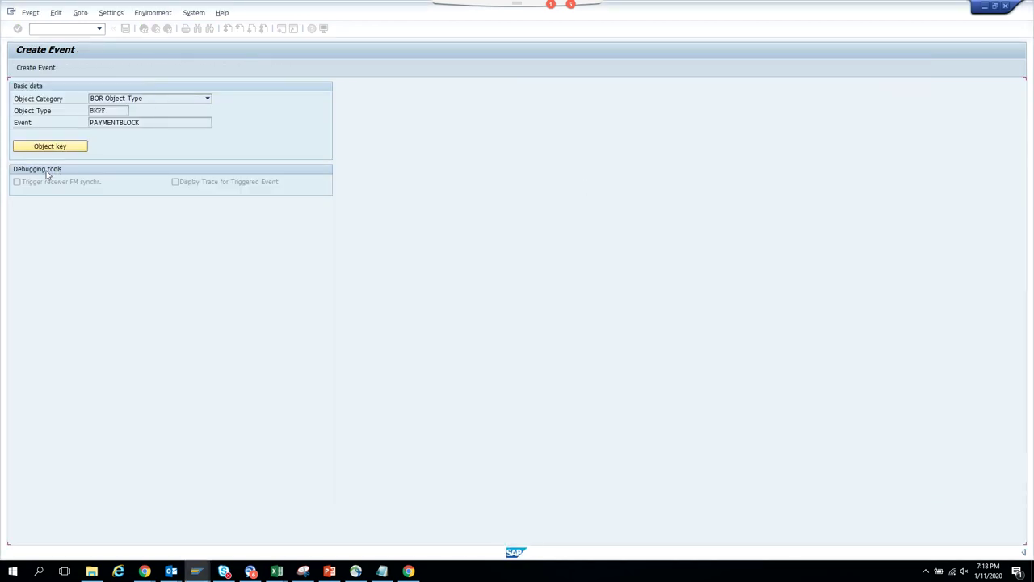
{"action": "left_click", "coordinate": [50, 146]}
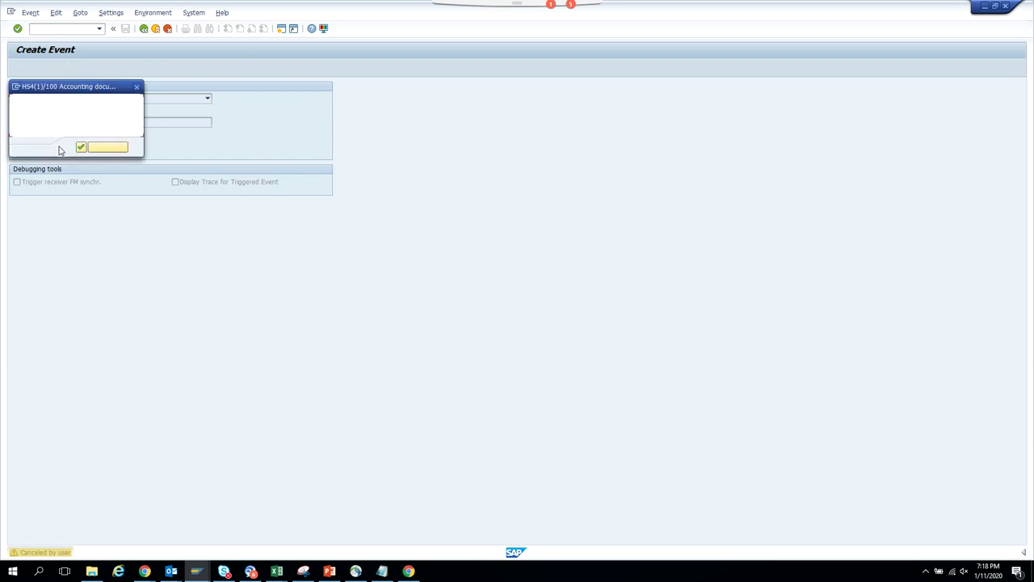
{"action": "left_click", "coordinate": [110, 116]}
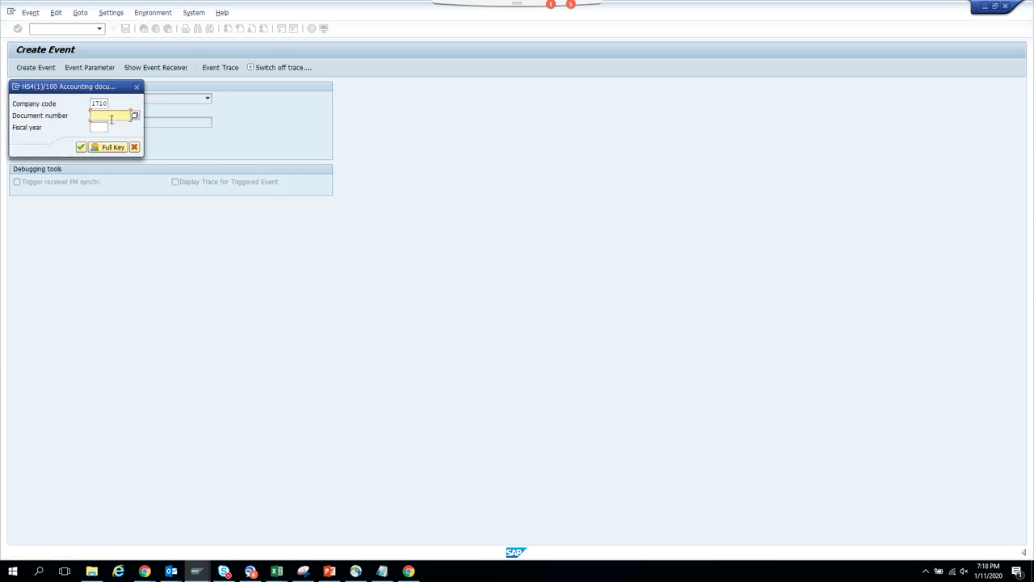
{"action": "type", "text": "5100000164"}
{"action": "key", "text": "Tab"}
{"action": "type", "text": "2019"}
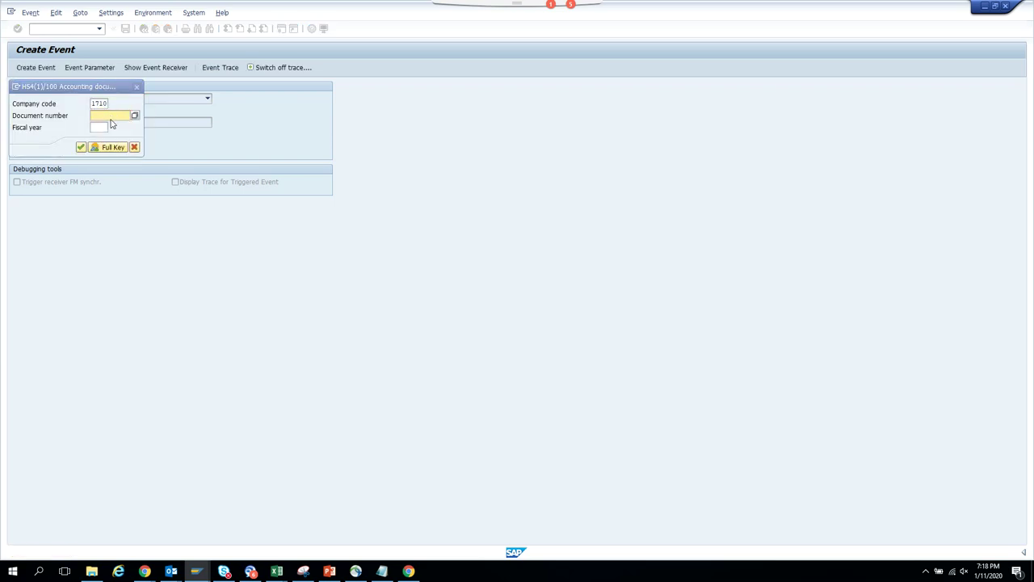
{"action": "key", "text": "Return"}
{"action": "key", "text": "alt+Tab"}
{"action": "key", "text": "alt+Tab"}
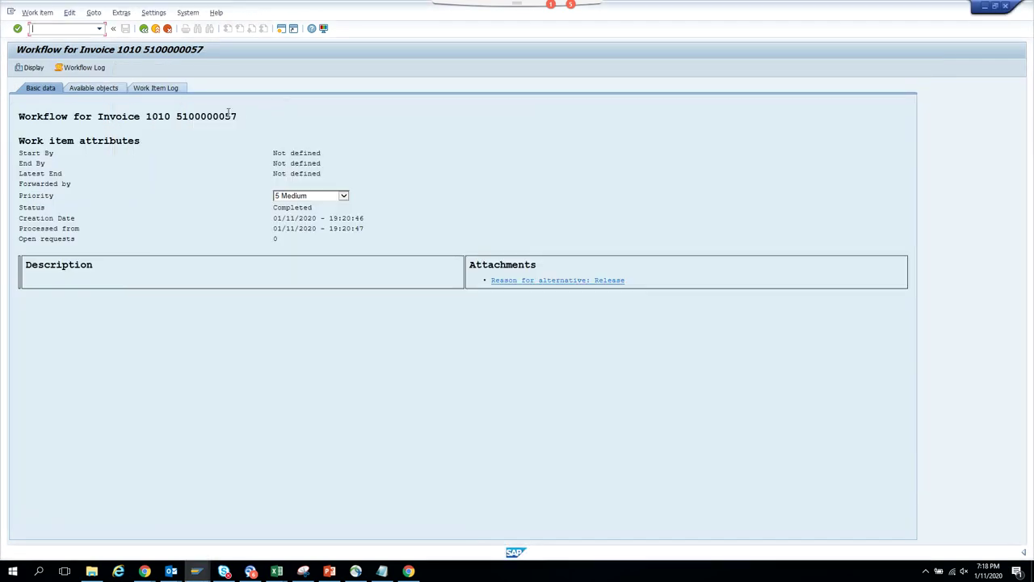
{"action": "double_click", "coordinate": [229, 116]}
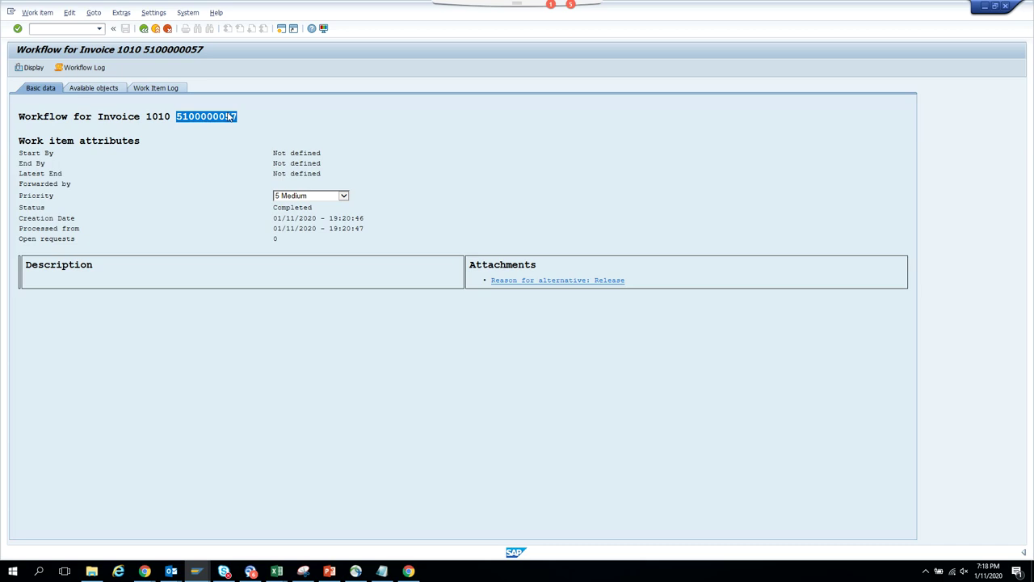
{"action": "left_click", "coordinate": [143, 28]}
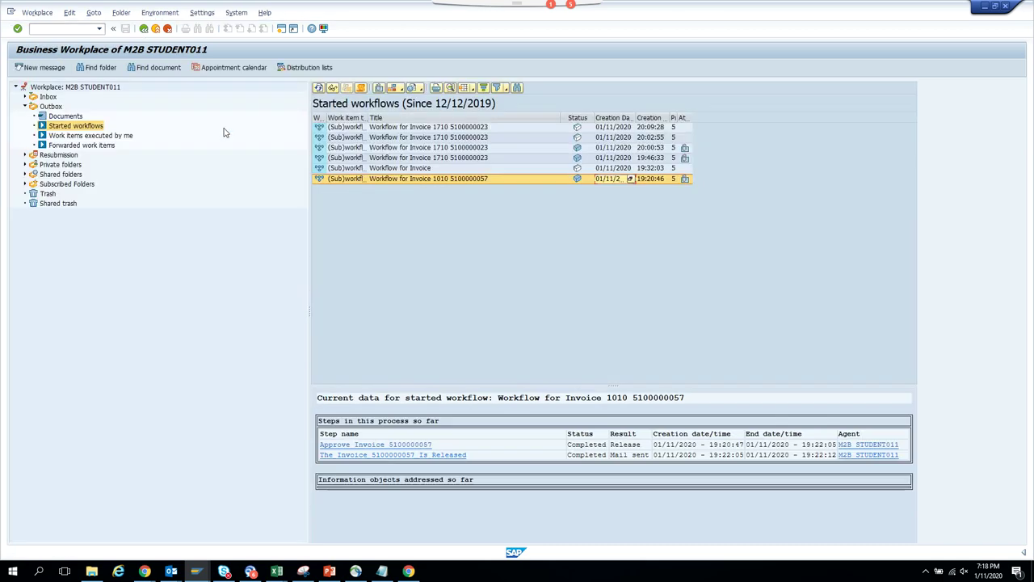
{"action": "double_click", "coordinate": [451, 129]}
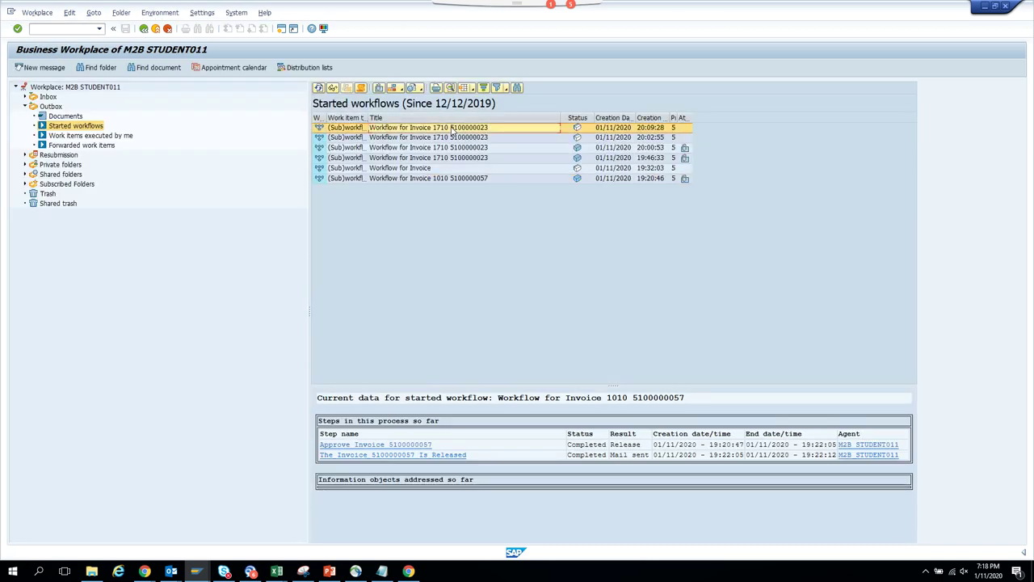
{"action": "double_click", "coordinate": [226, 118]}
{"action": "key", "text": "ctrl+c"}
{"action": "key", "text": "alt+Tab"}
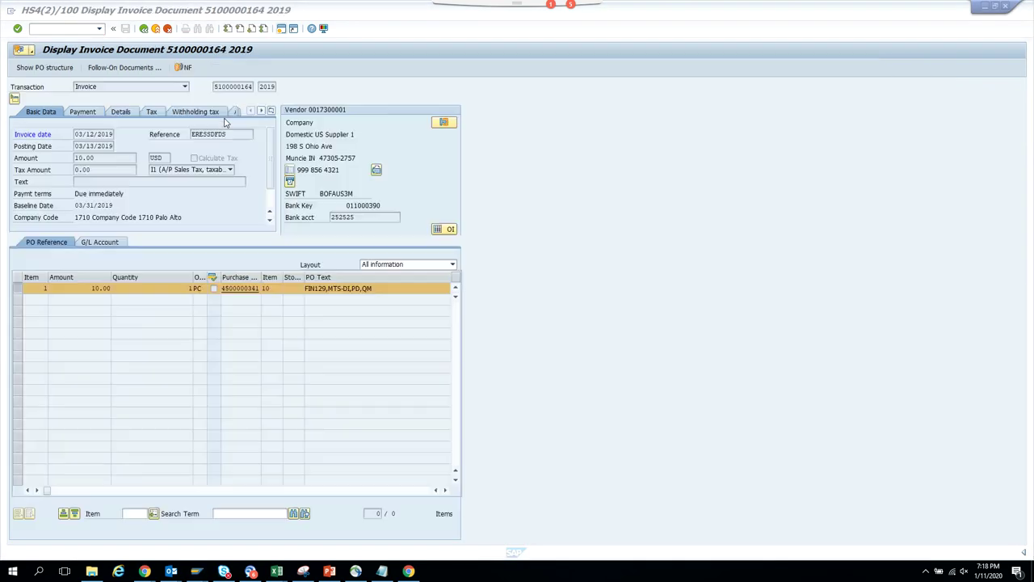
{"action": "key", "text": "alt+Tab"}
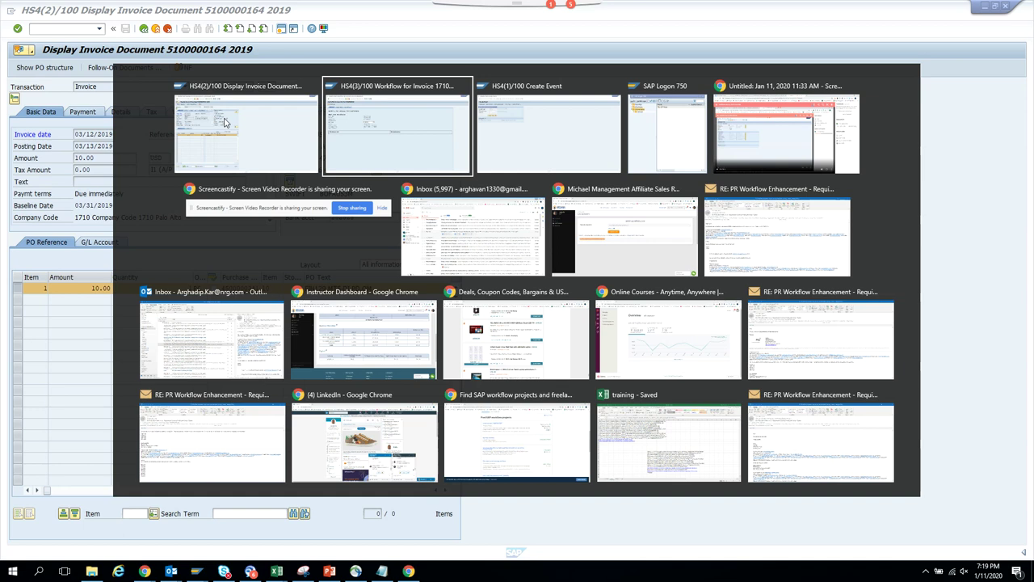
{"action": "key", "text": "ctrl+v"}
{"action": "key", "text": "Tab"}
{"action": "type", "text": "2019"}
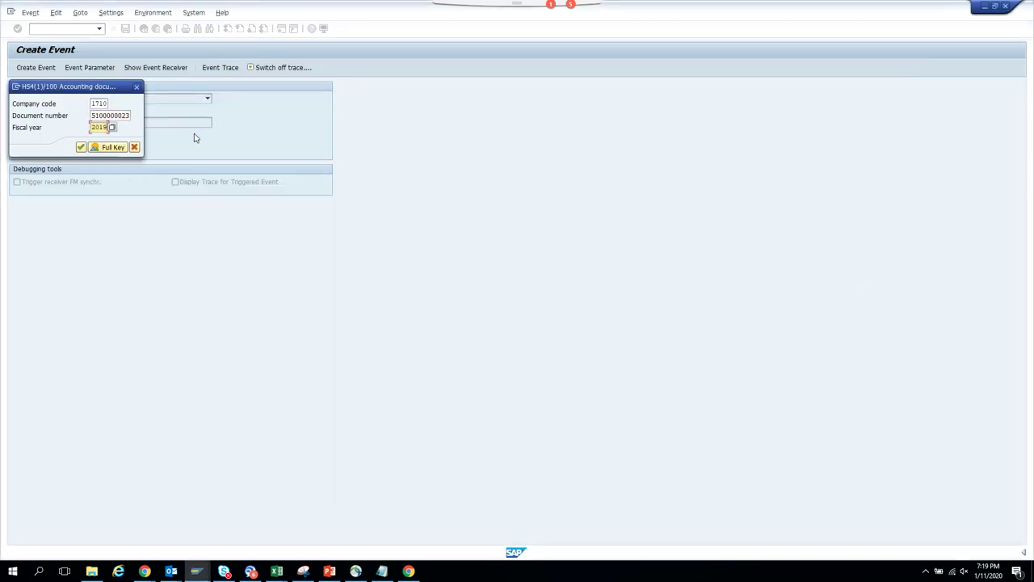
{"action": "key", "text": "Return"}
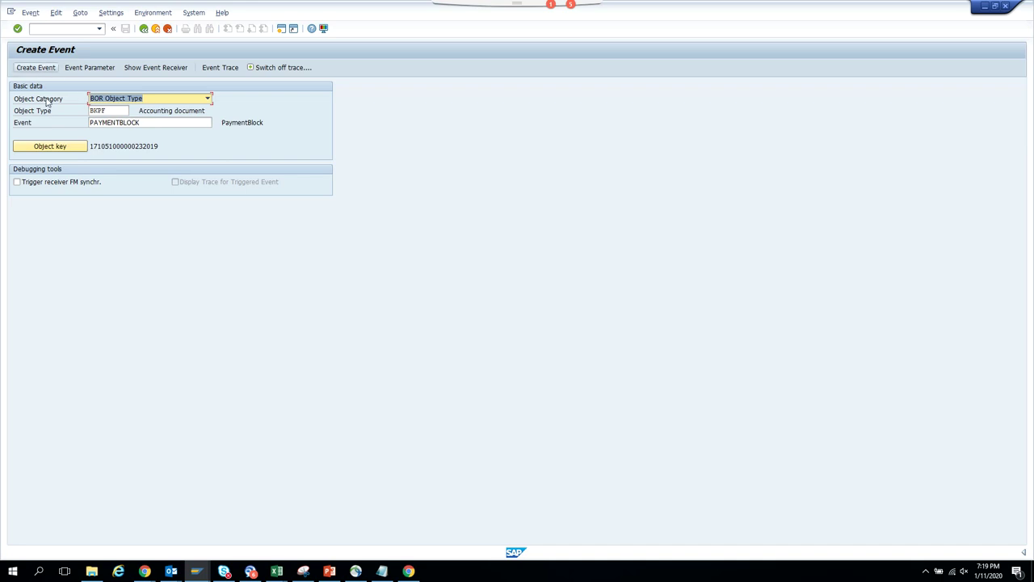
- Check the event's receivers and parameters, dismissing the no-parameters message
{"action": "left_click", "coordinate": [171, 70]}
{"action": "left_click", "coordinate": [90, 69]}
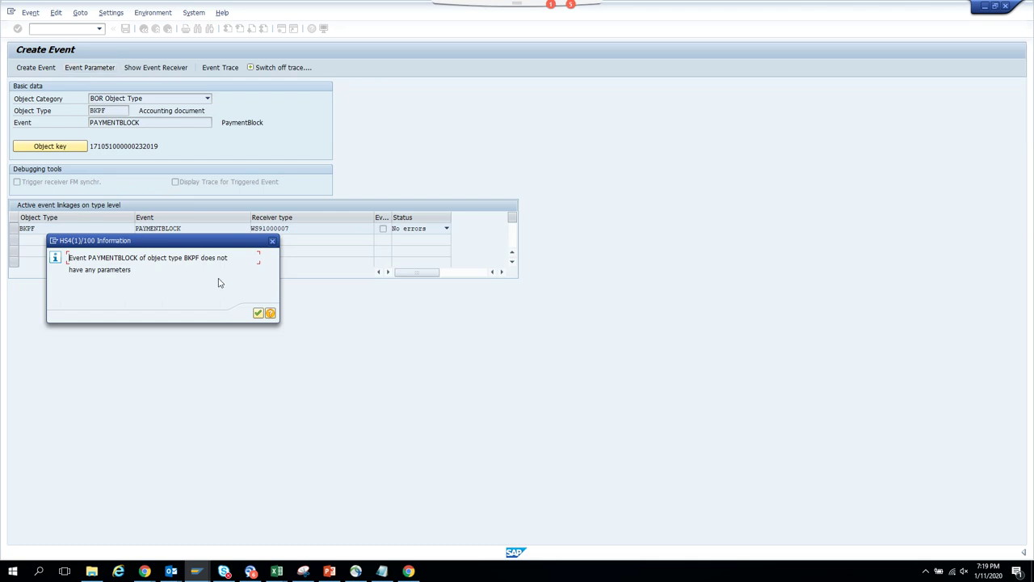
{"action": "left_click", "coordinate": [257, 314]}
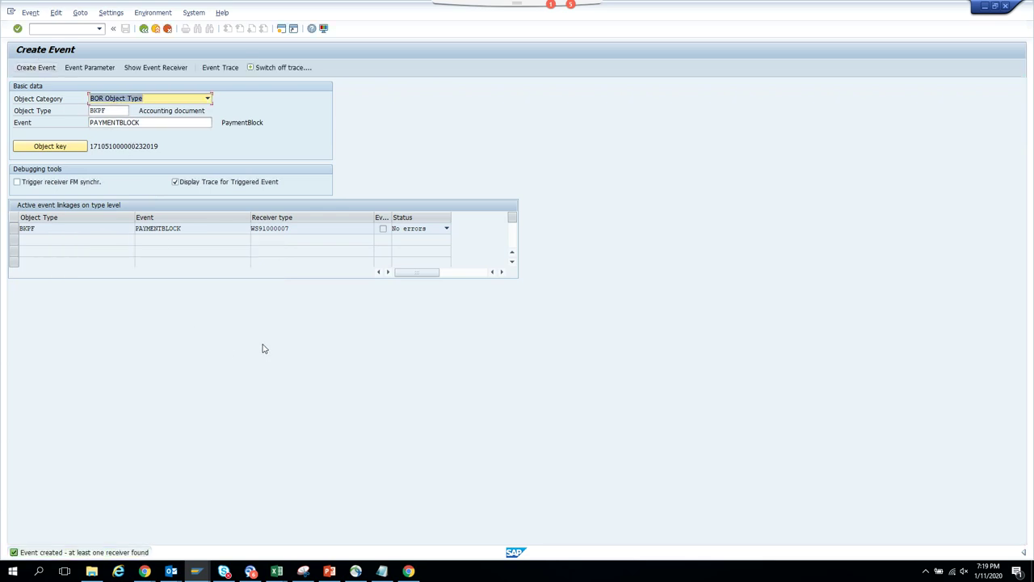
{"action": "key", "text": "alt+Tab"}
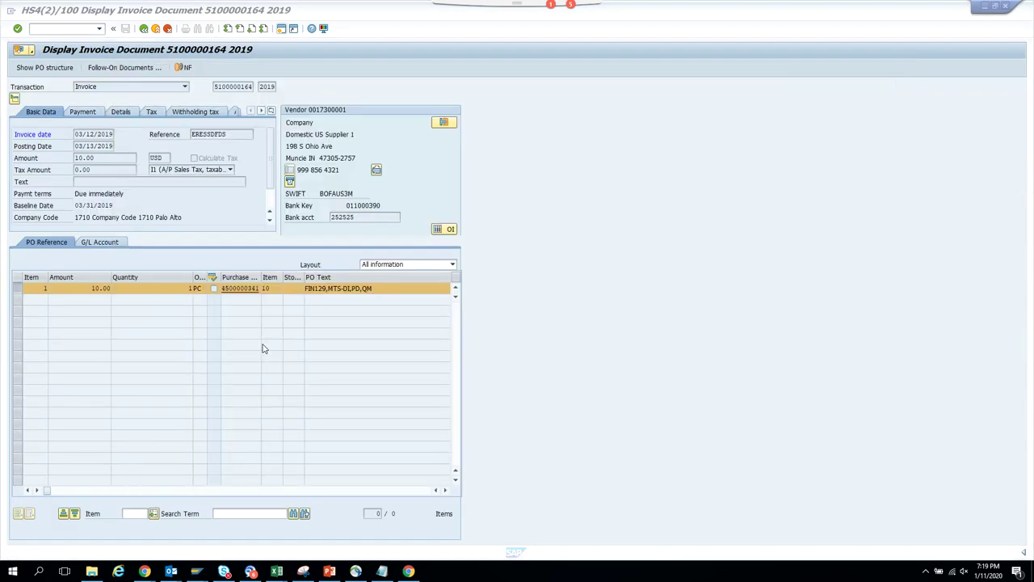
{"action": "key", "text": "alt+Tab"}
{"action": "key", "text": "Tab"}
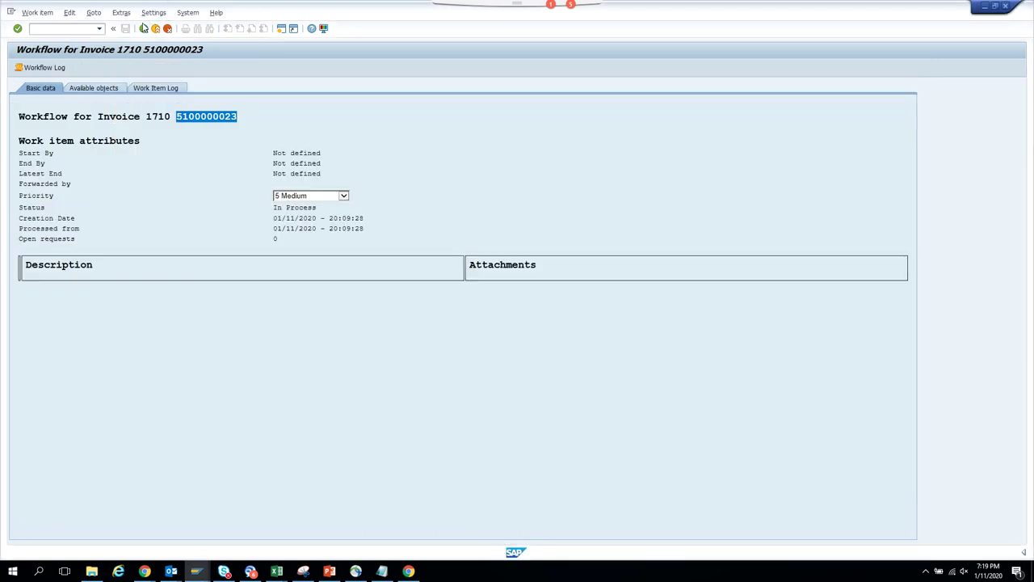
{"action": "left_click", "coordinate": [144, 29]}
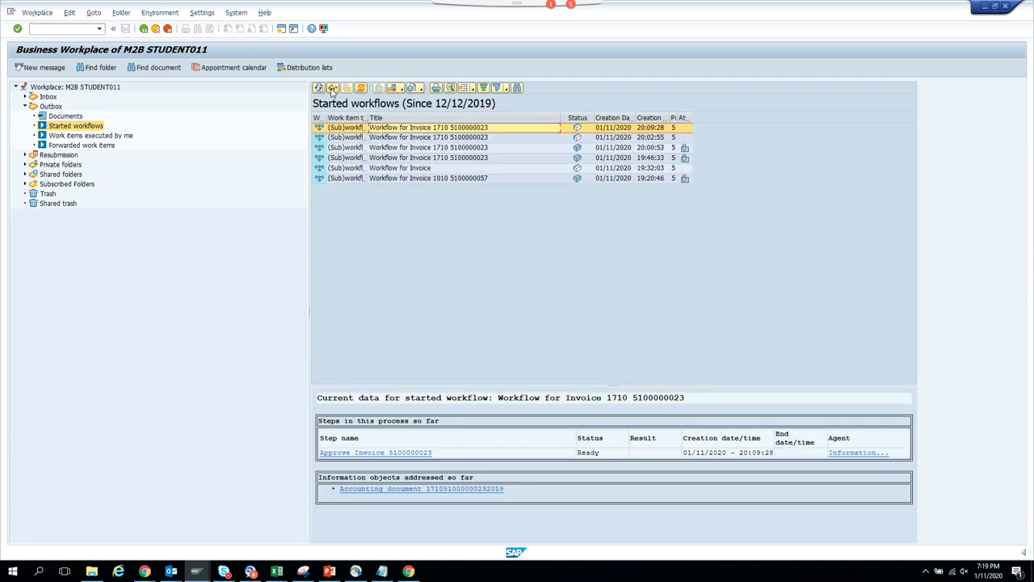
{"action": "left_click", "coordinate": [319, 88]}
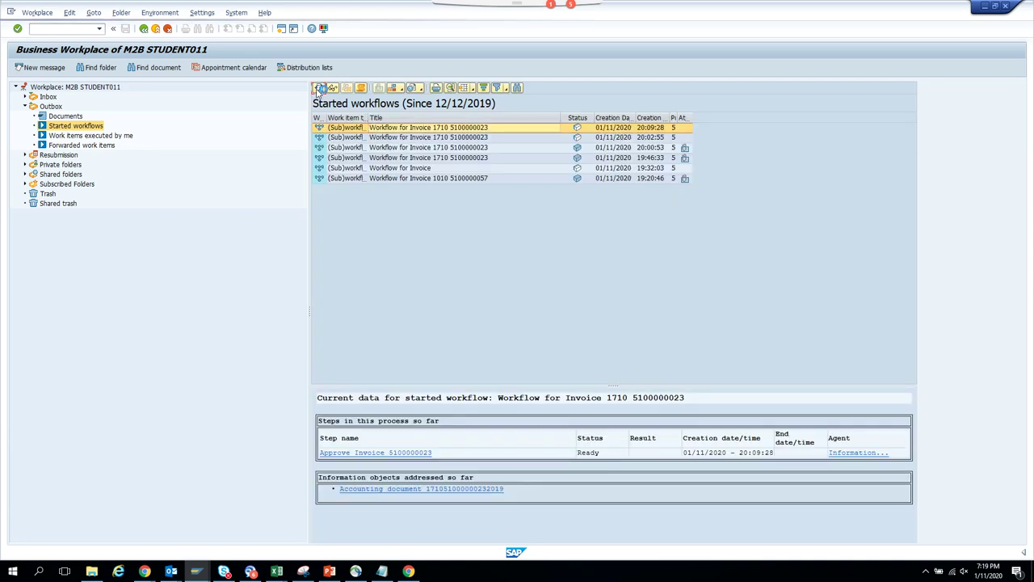
{"action": "double_click", "coordinate": [475, 130]}
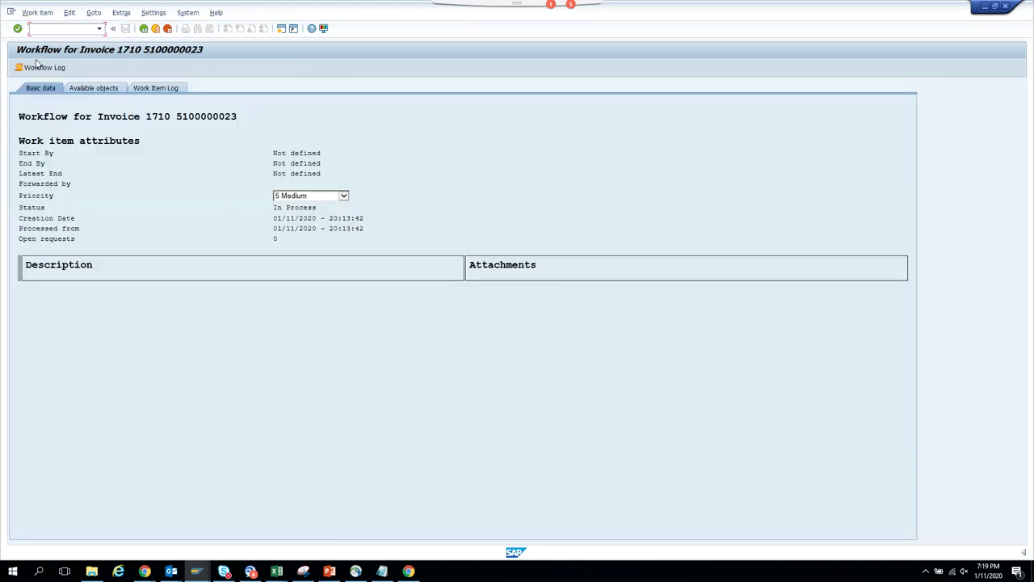
- Review workflow 28022's log, the approval step's container, and the expanded step details
{"action": "left_click", "coordinate": [42, 68]}
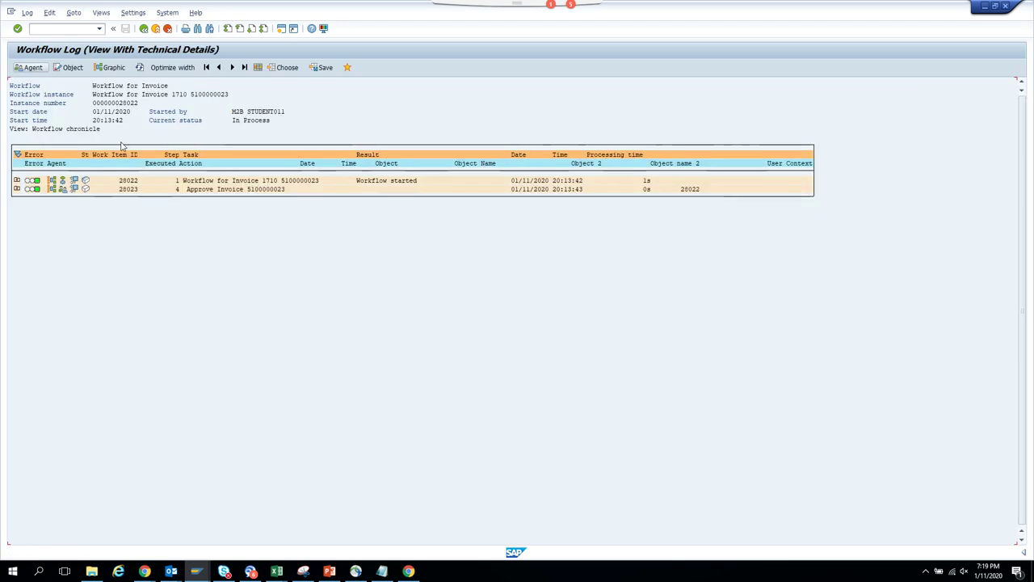
{"action": "left_click", "coordinate": [75, 189]}
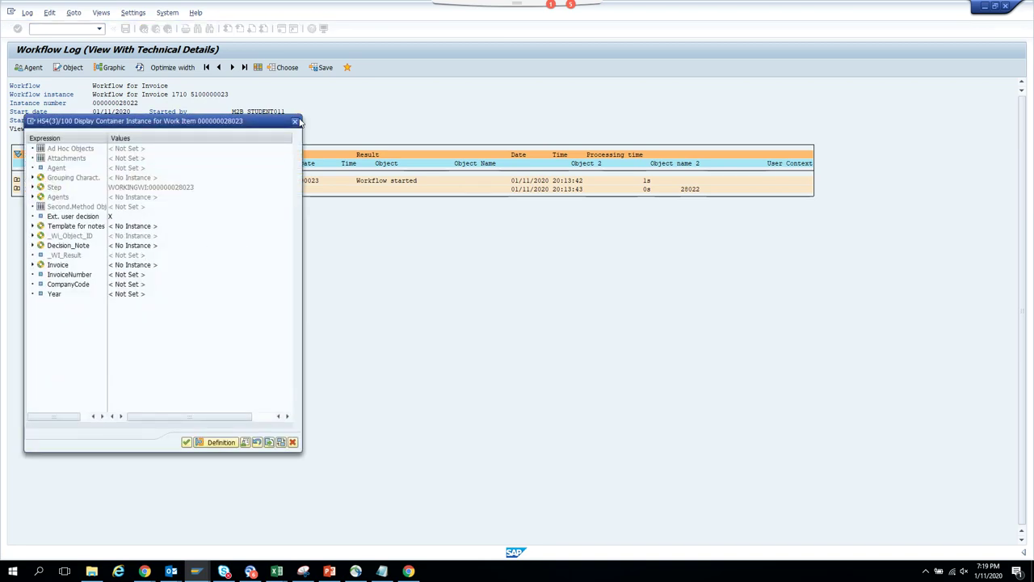
{"action": "left_click", "coordinate": [293, 123]}
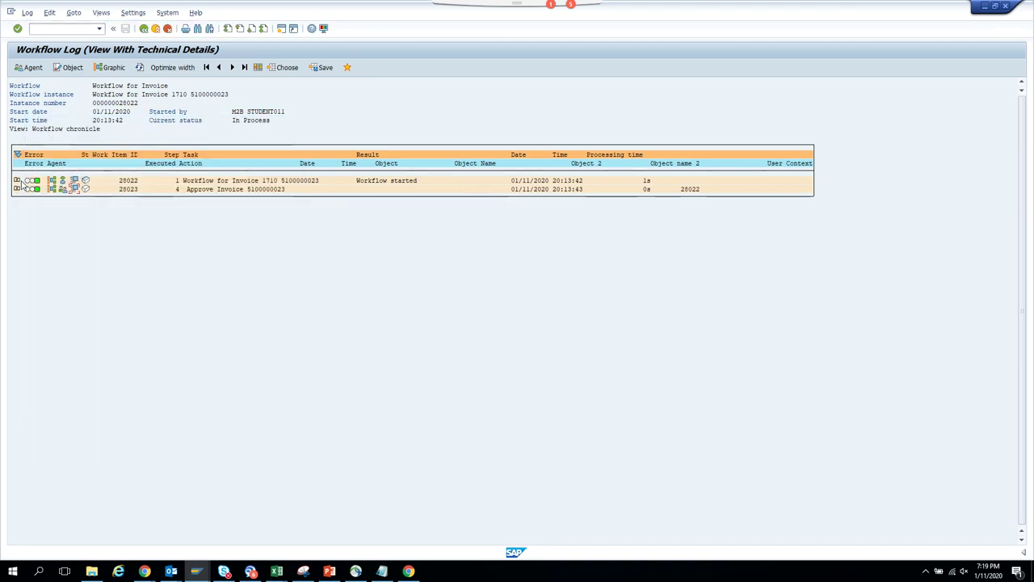
{"action": "left_click", "coordinate": [17, 183]}
{"action": "left_click", "coordinate": [17, 180]}
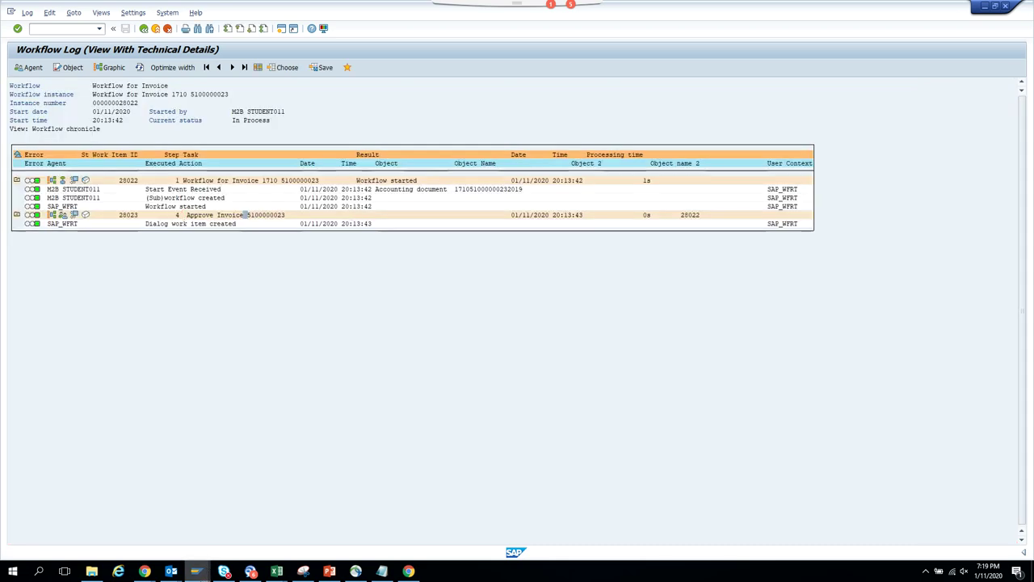
- Bring the workflow log window back and open a new SAP session
{"action": "mouse_move", "coordinate": [195, 570]}
{"action": "mouse_move", "coordinate": [148, 539]}
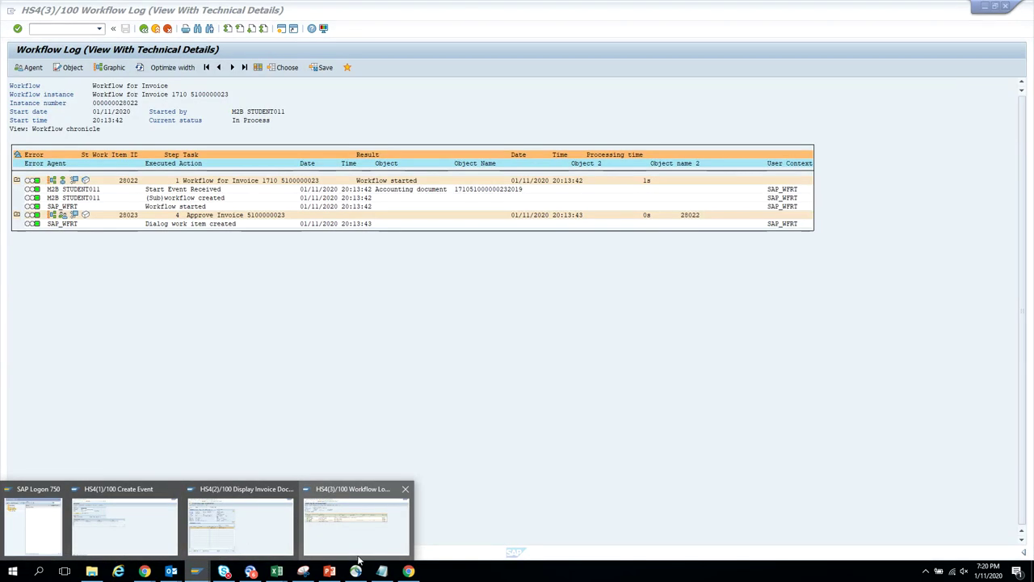
{"action": "left_click", "coordinate": [364, 533]}
{"action": "left_click", "coordinate": [281, 28]}
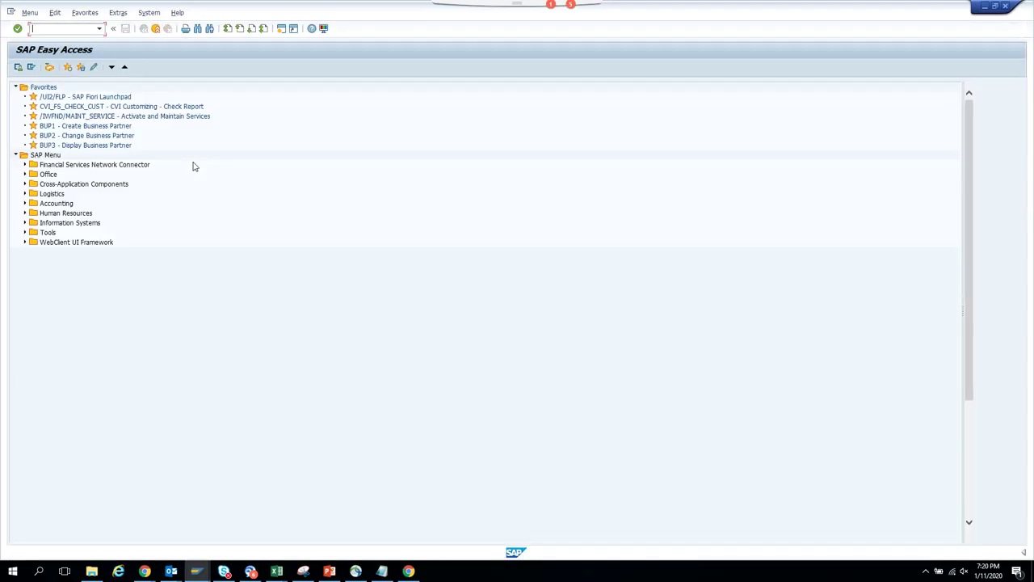
- Open workflow template ZST11_BKPF in PFTC for change and load definition WS91000007 in the Workflow Builder
{"action": "key", "text": "Return"}
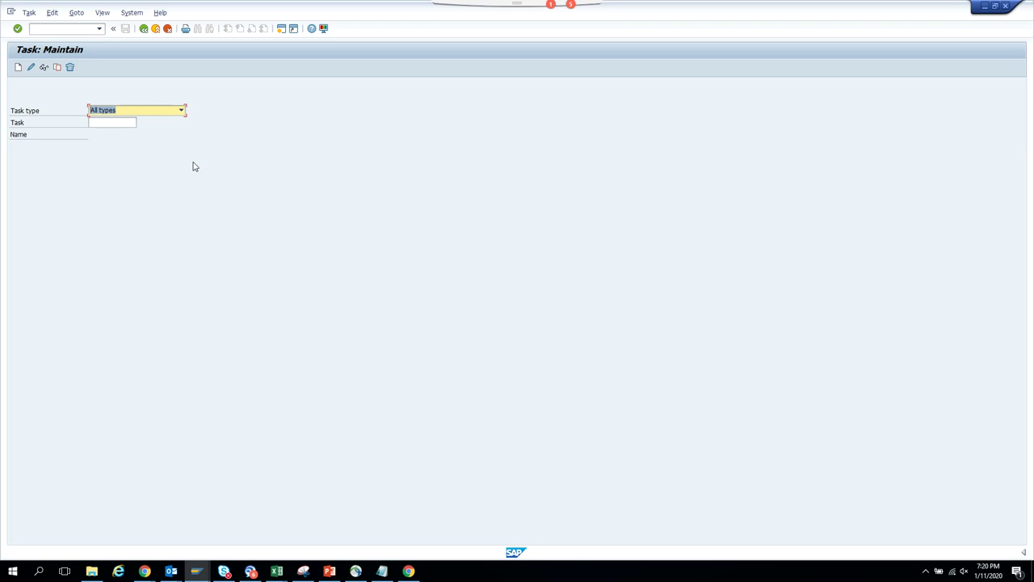
{"action": "key", "text": "w"}
{"action": "left_click", "coordinate": [132, 122]}
{"action": "left_click", "coordinate": [132, 123]}
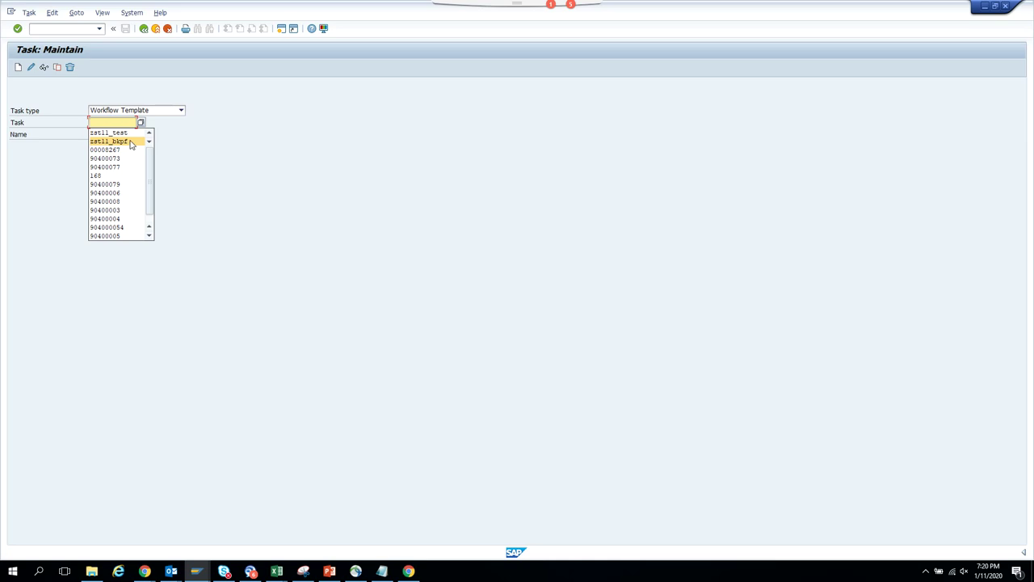
{"action": "left_click", "coordinate": [113, 141]}
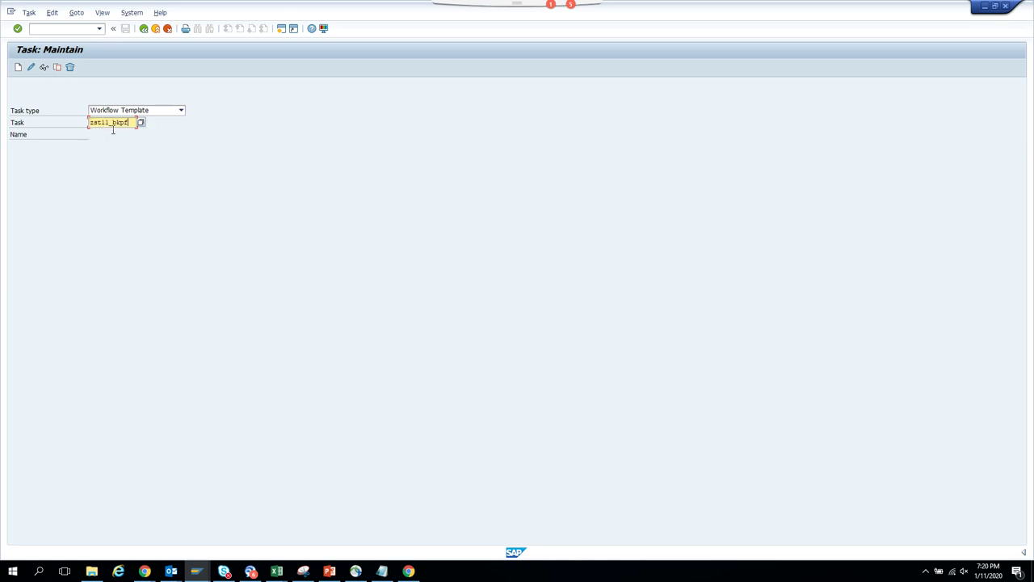
{"action": "left_click", "coordinate": [31, 68]}
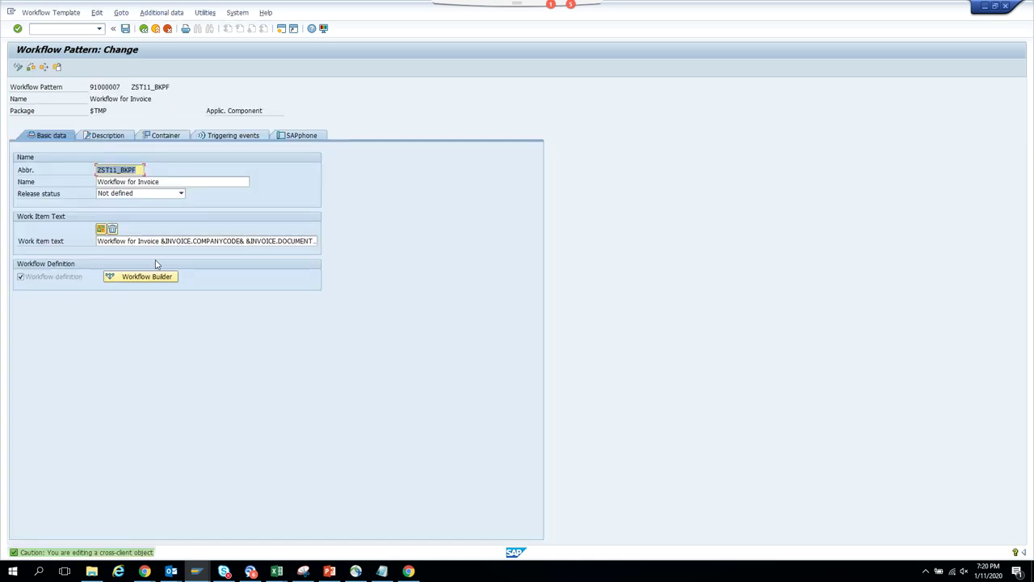
{"action": "left_click", "coordinate": [157, 277]}
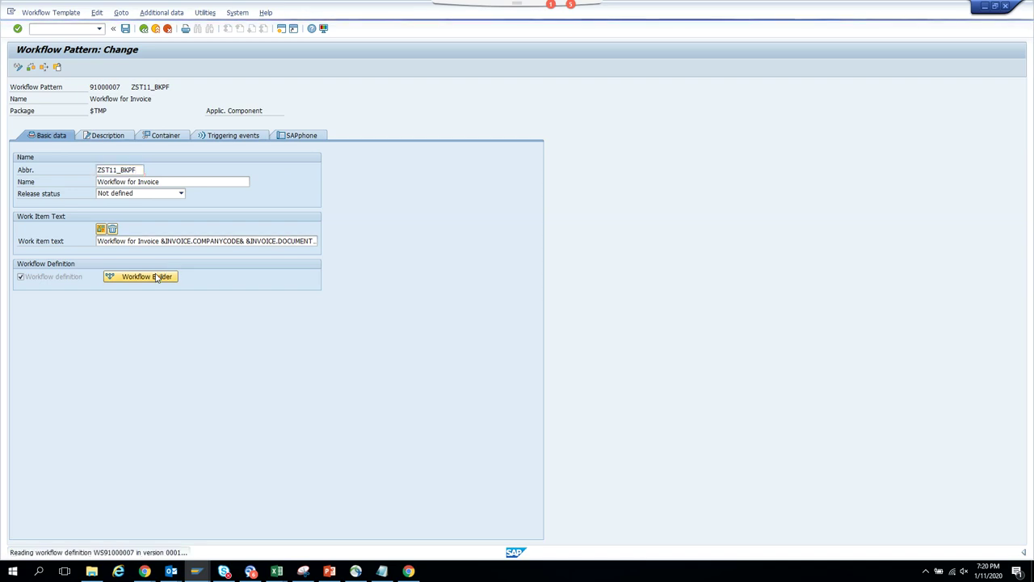
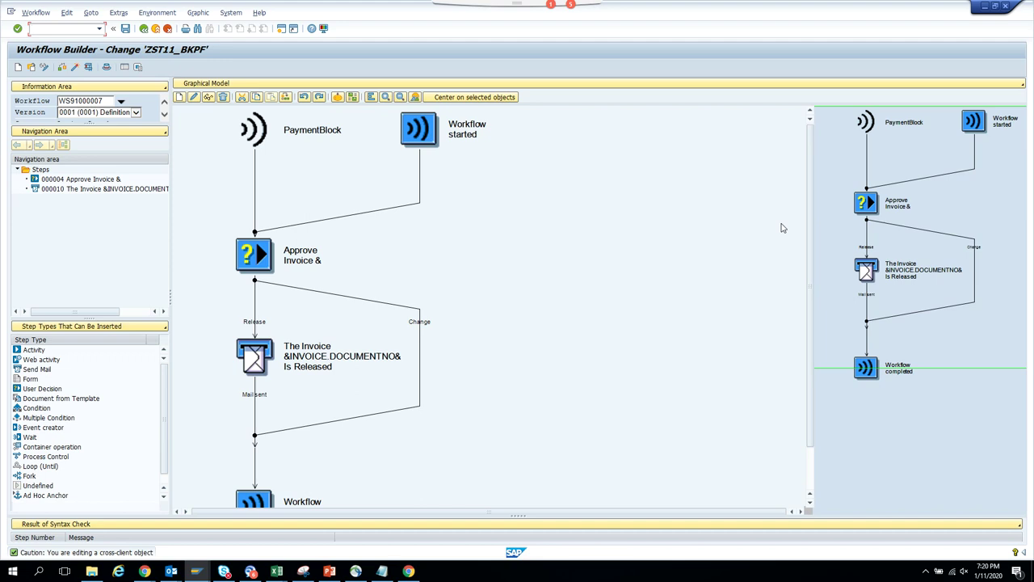
- Zoom the graph and open the Approve Invoice step's existing data binding from its Control settings
{"action": "left_click_drag", "start_coordinate": [930, 111], "coordinate": [928, 182]}
{"action": "left_click", "coordinate": [905, 208]}
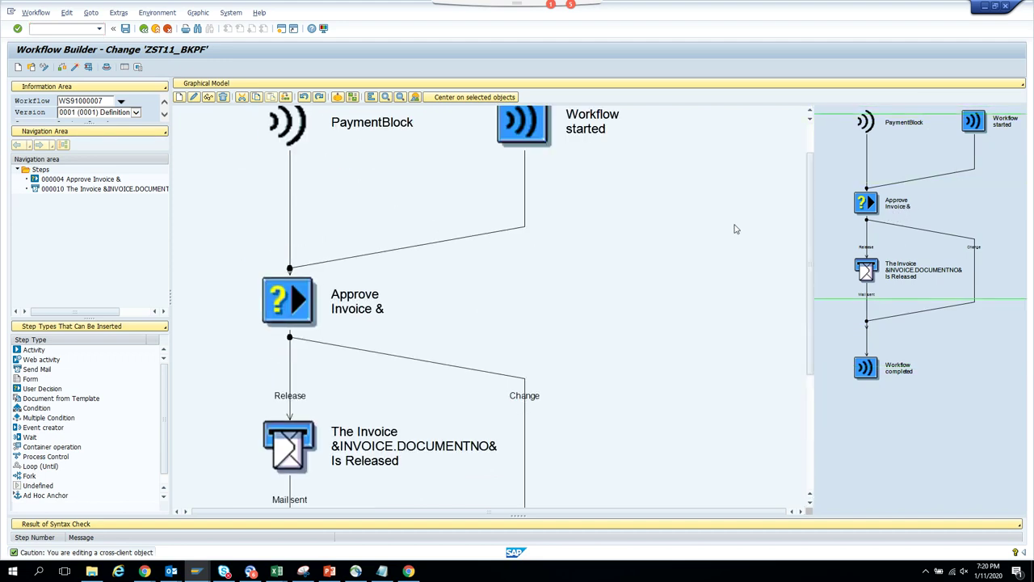
{"action": "left_click", "coordinate": [382, 307]}
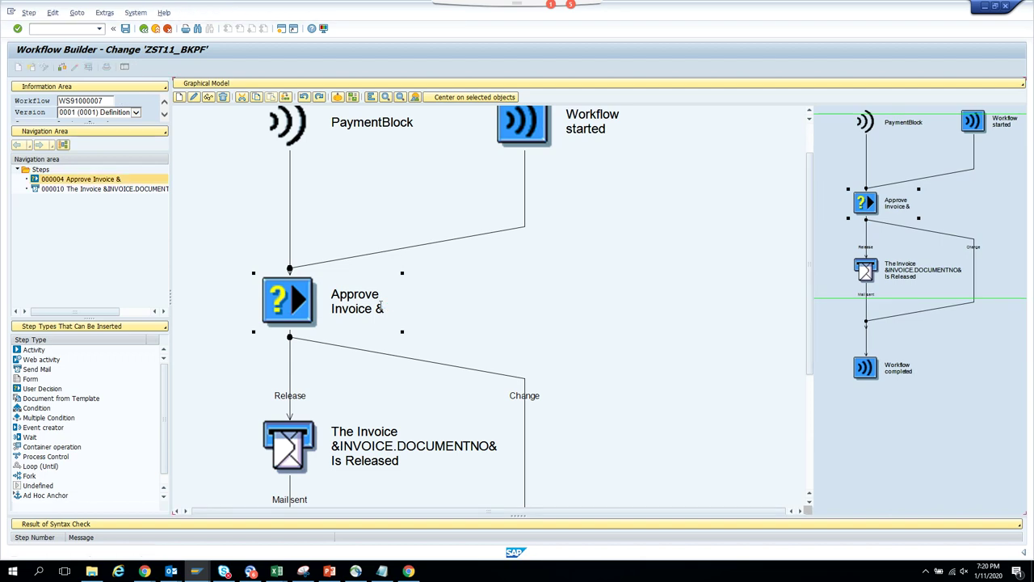
{"action": "double_click", "coordinate": [382, 306]}
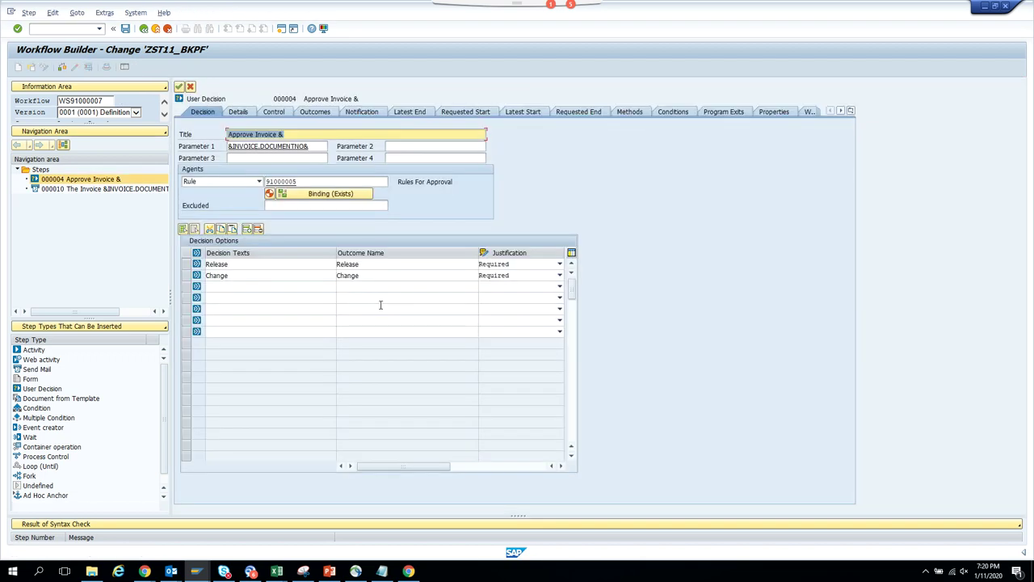
{"action": "left_click", "coordinate": [289, 112]}
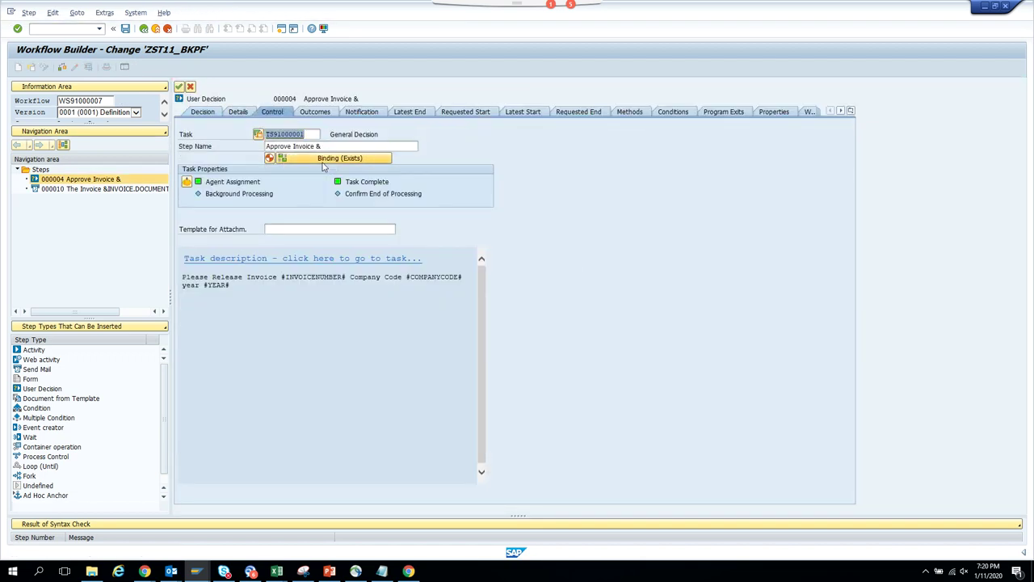
{"action": "left_click", "coordinate": [324, 162]}
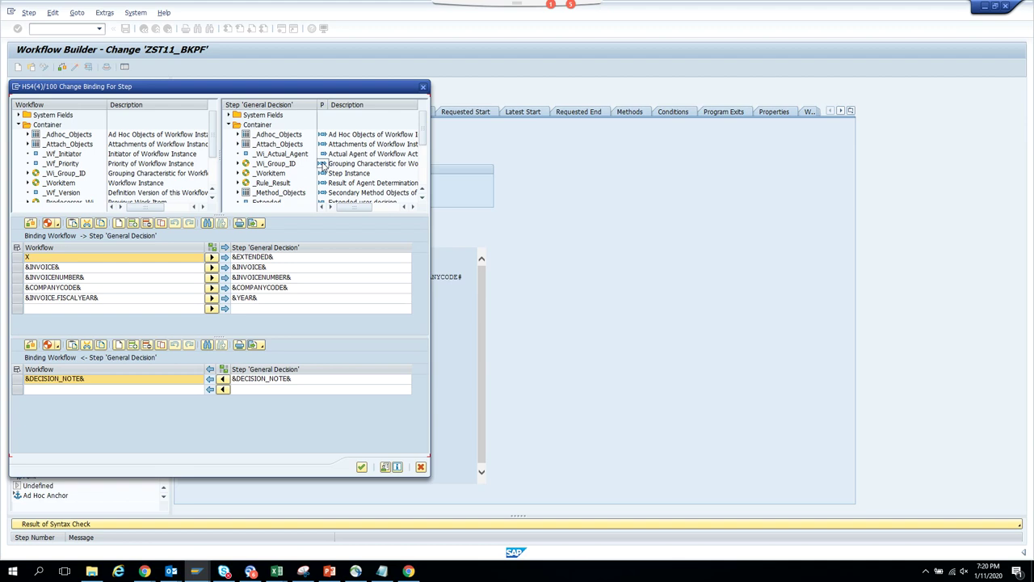
- Review the General Decision binding, check it with no errors reported, and accept it
{"action": "left_click_drag", "start_coordinate": [421, 131], "coordinate": [426, 175]}
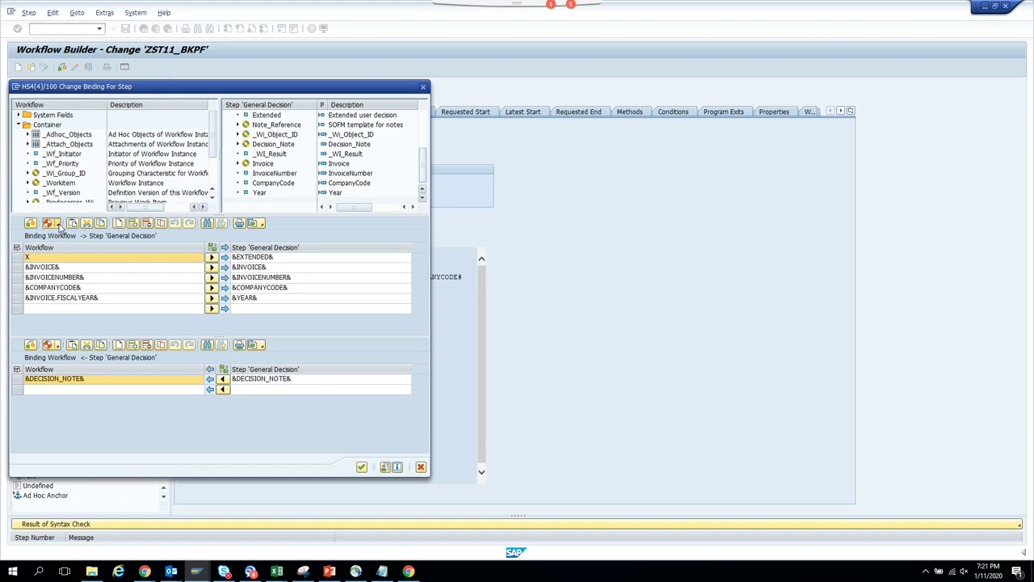
{"action": "left_click", "coordinate": [56, 225]}
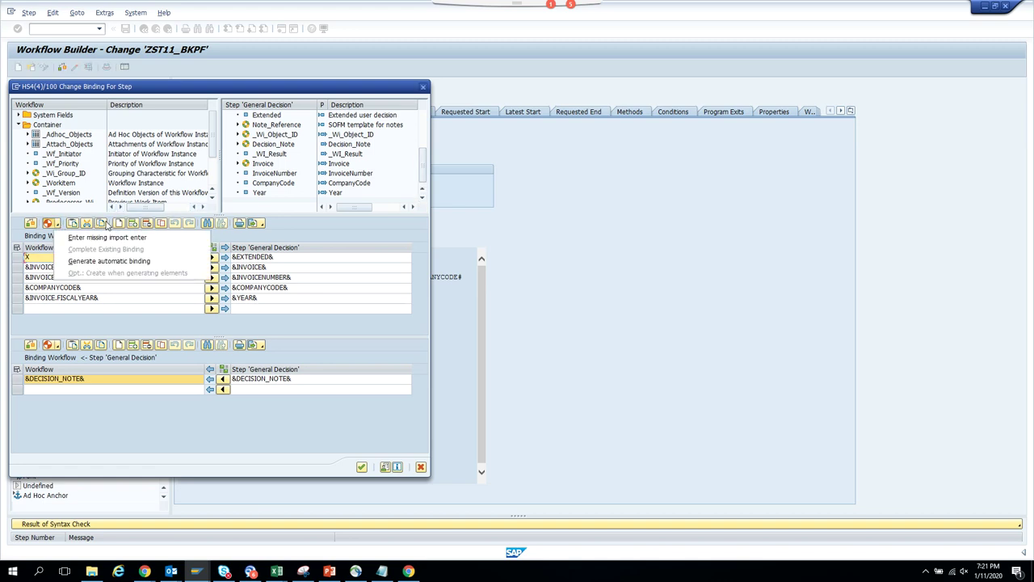
{"action": "left_click", "coordinate": [305, 239]}
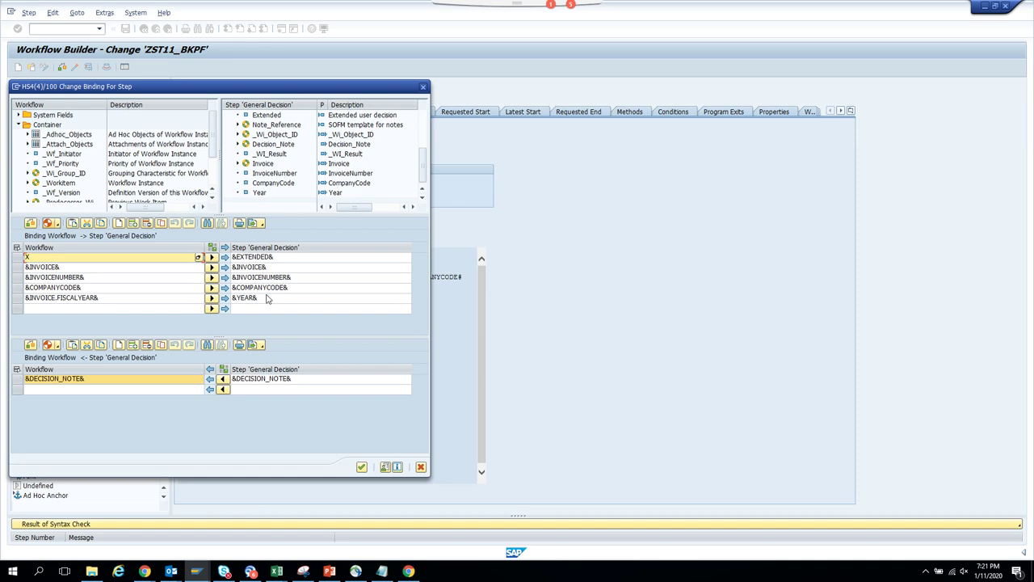
{"action": "left_click", "coordinate": [30, 224]}
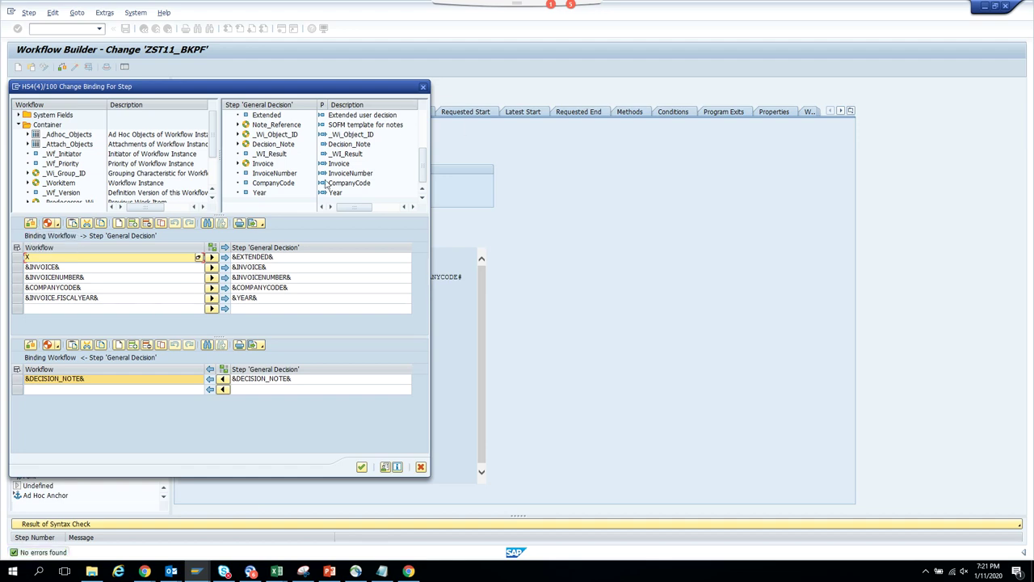
{"action": "left_click", "coordinate": [422, 86]}
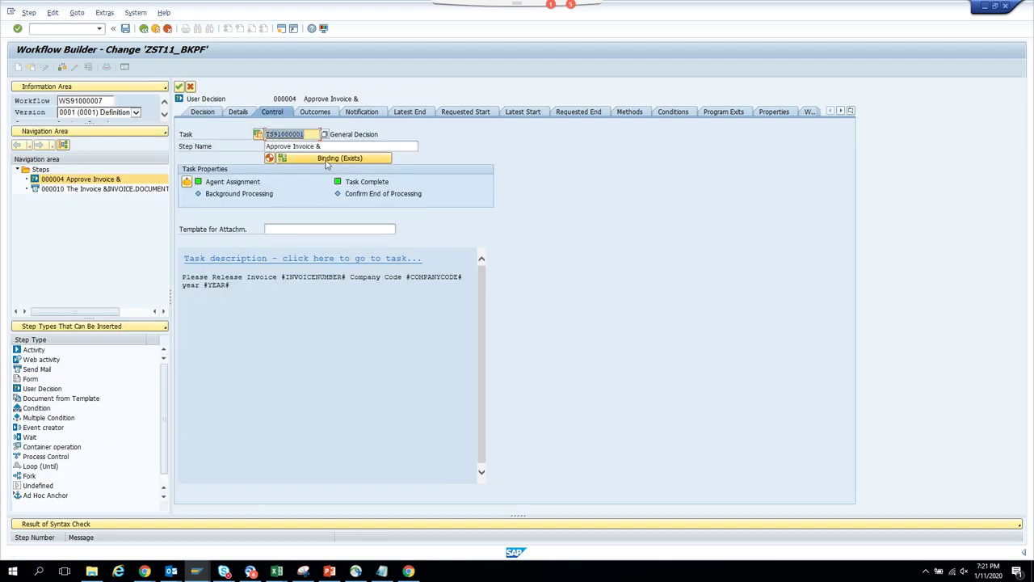
- Transfer missing container elements into the General Decision task, save it, and save the workflow on exit
{"action": "double_click", "coordinate": [289, 134]}
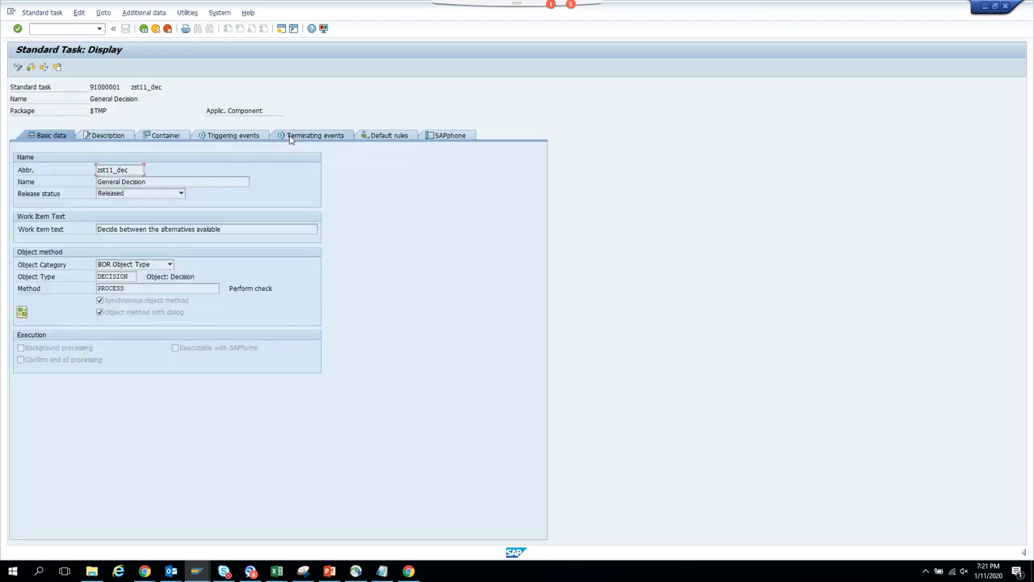
{"action": "left_click", "coordinate": [20, 67]}
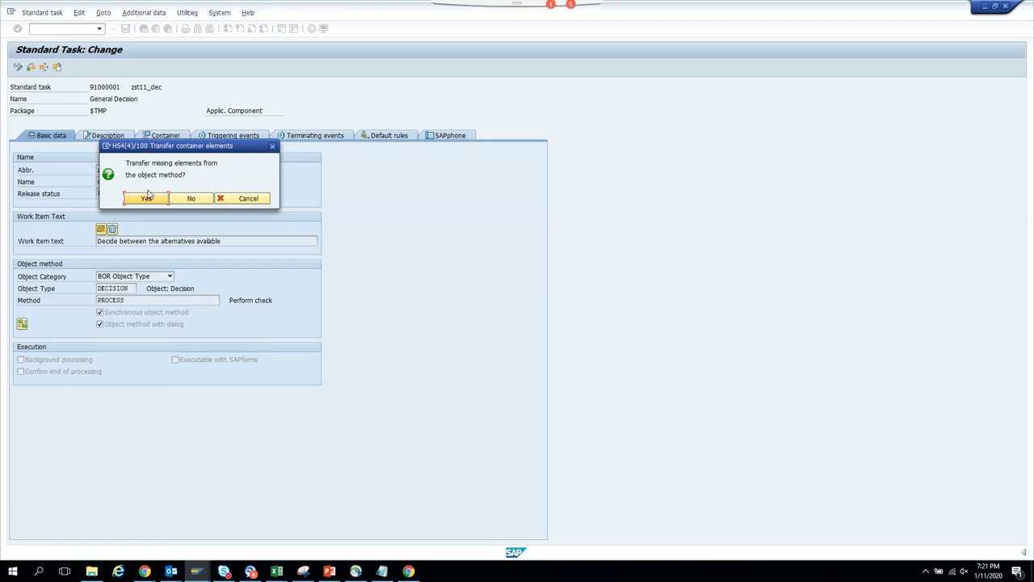
{"action": "left_click", "coordinate": [148, 198]}
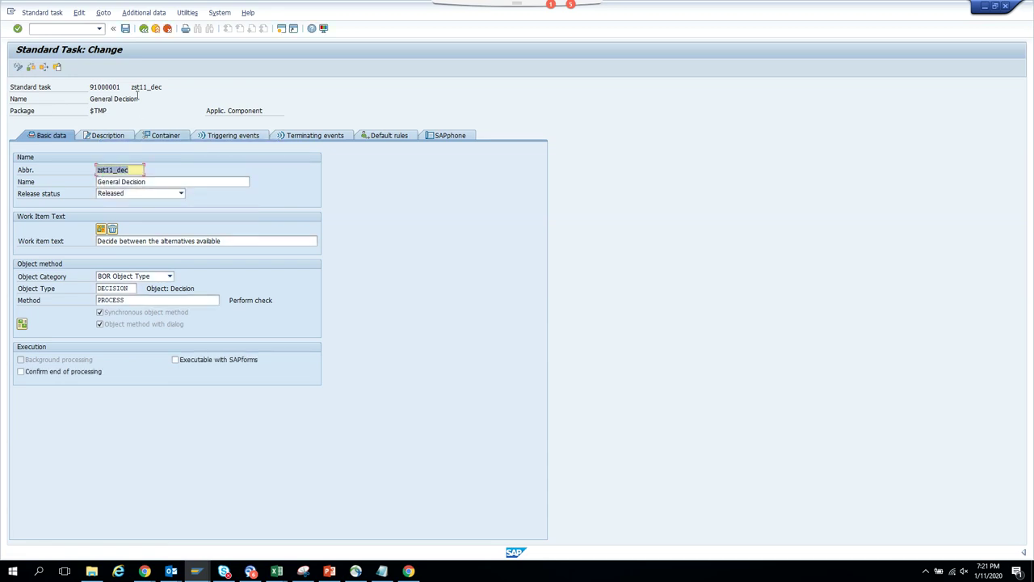
{"action": "left_click", "coordinate": [126, 29]}
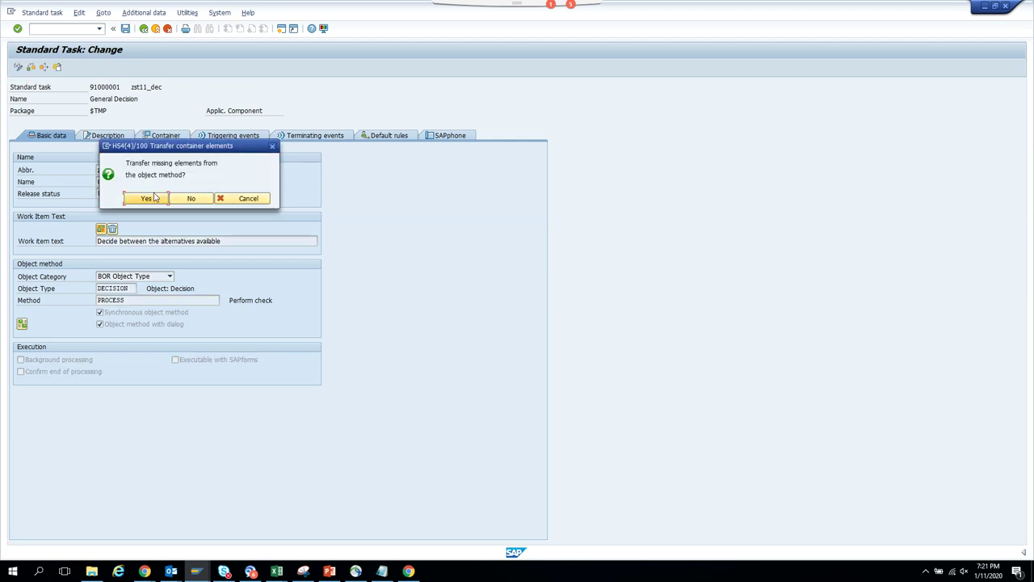
{"action": "left_click", "coordinate": [151, 199]}
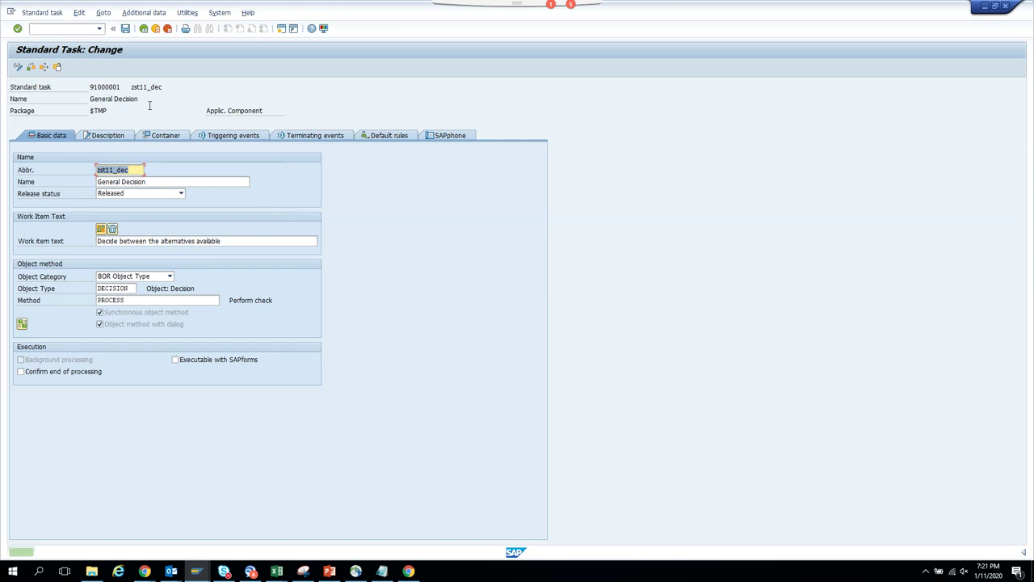
{"action": "left_click", "coordinate": [144, 29]}
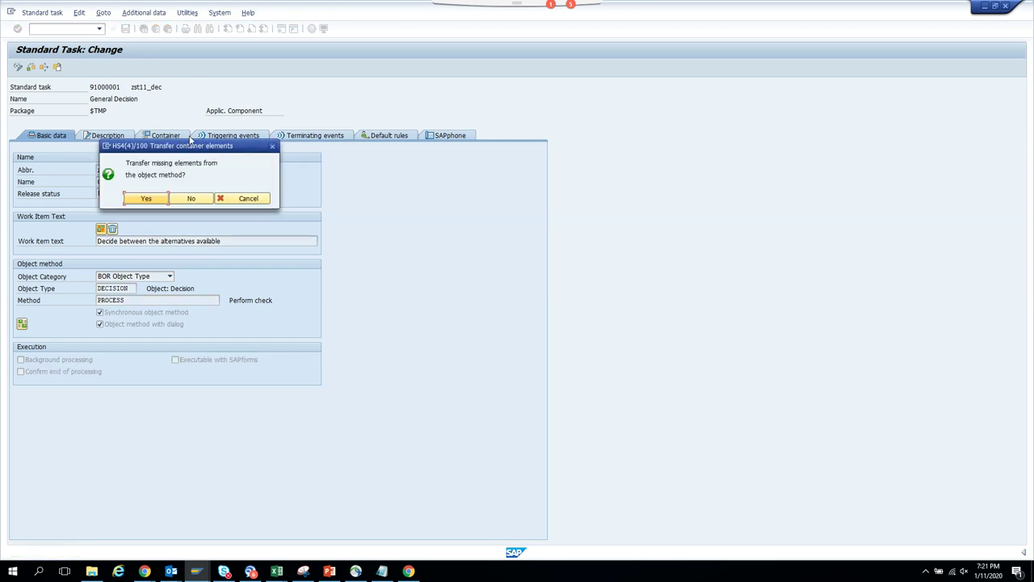
{"action": "left_click", "coordinate": [147, 199]}
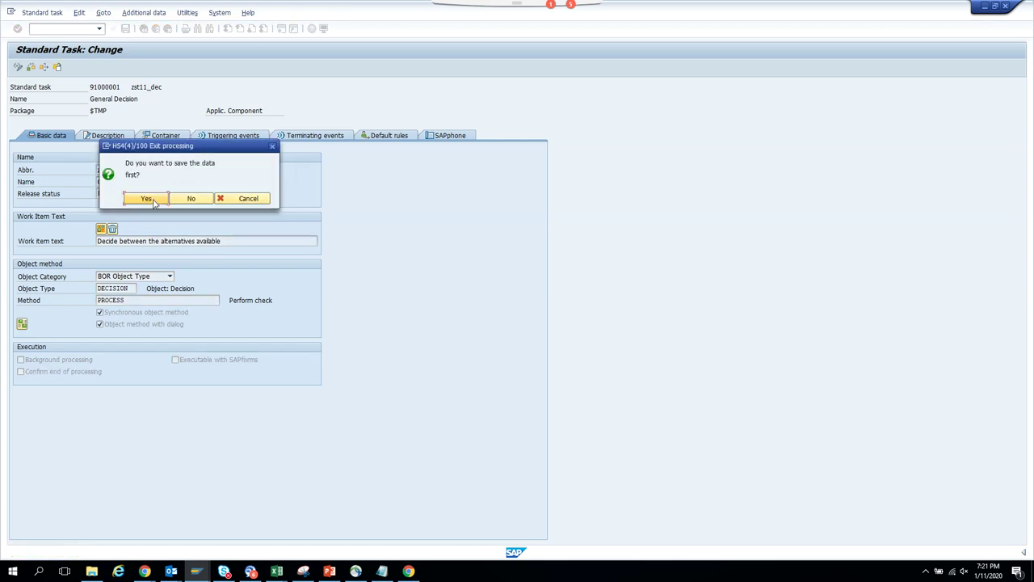
{"action": "left_click", "coordinate": [152, 200]}
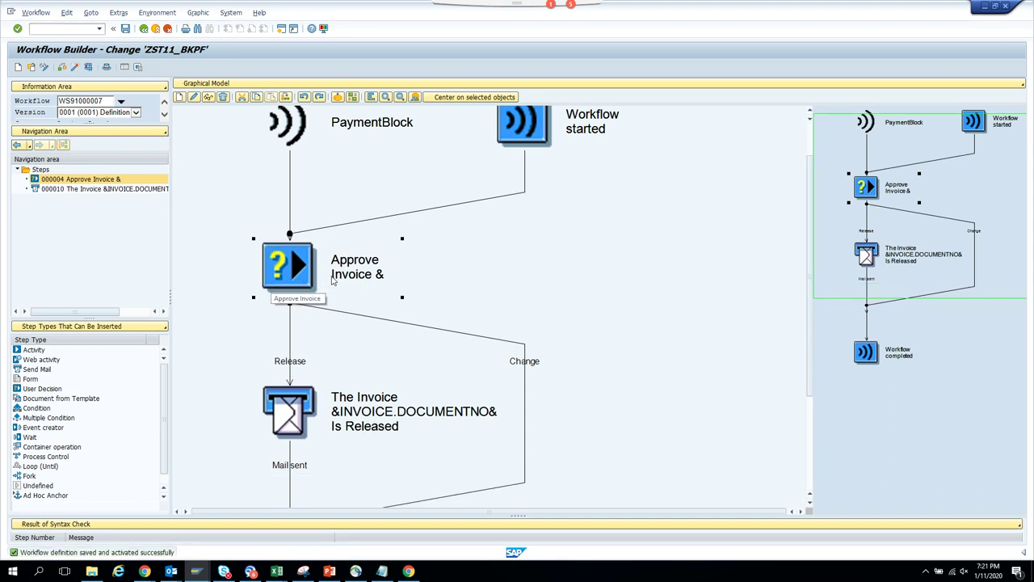
- Raise the PaymentBlock event again for the accounting document in the Create Event session
{"action": "mouse_move", "coordinate": [196, 571]}
{"action": "mouse_move", "coordinate": [367, 534]}
{"action": "mouse_move", "coordinate": [249, 536]}
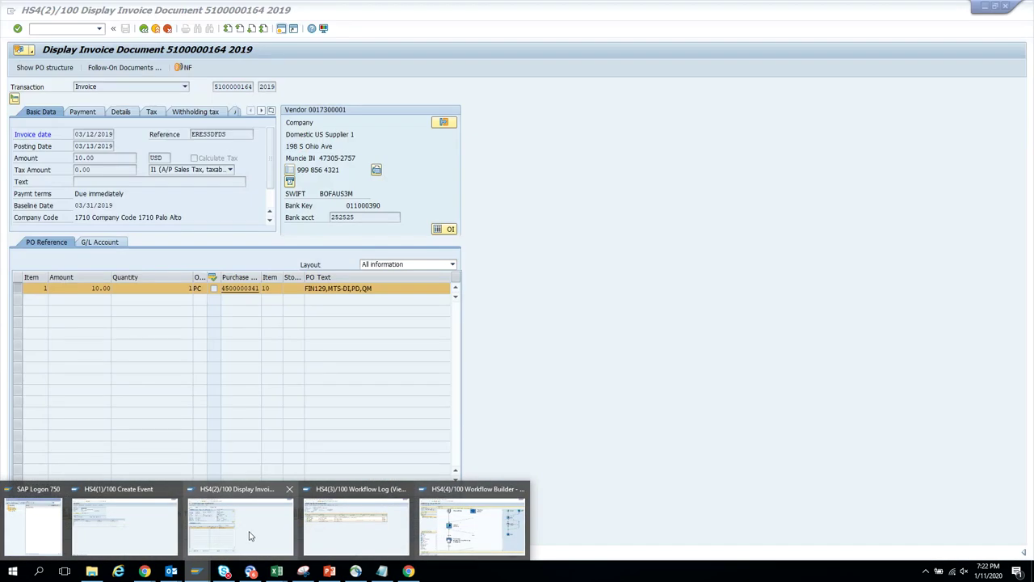
{"action": "left_click", "coordinate": [145, 534]}
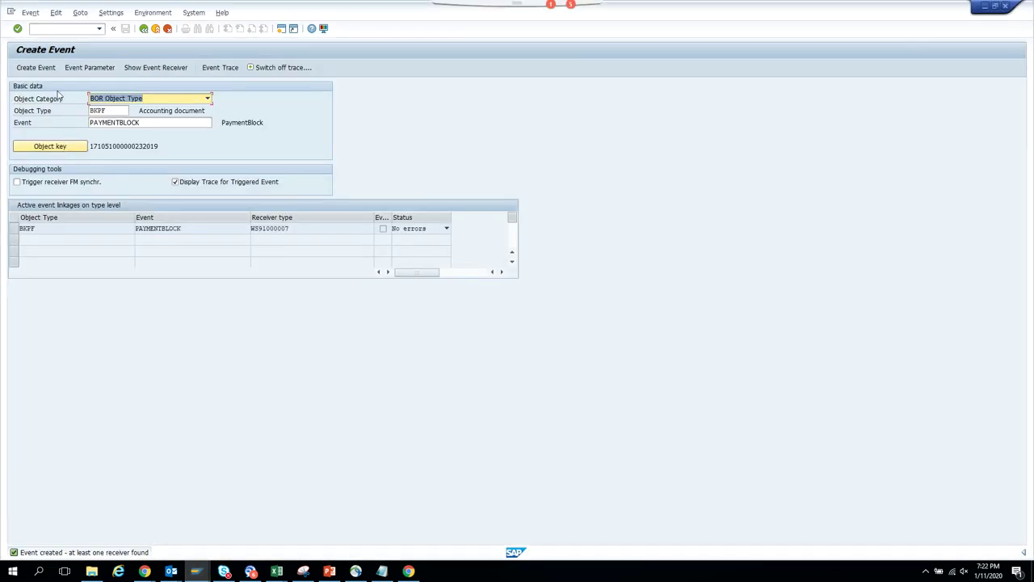
{"action": "left_click", "coordinate": [35, 67]}
- Return from the workflow log session to the Business Workplace list of started workflows
{"action": "mouse_move", "coordinate": [195, 571]}
{"action": "left_click", "coordinate": [355, 521]}
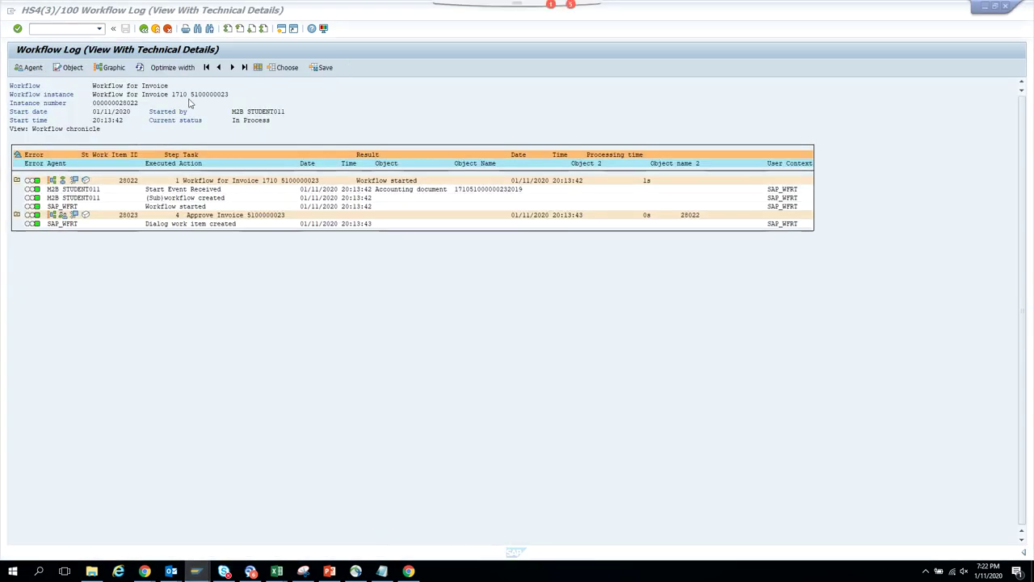
{"action": "left_click", "coordinate": [143, 28]}
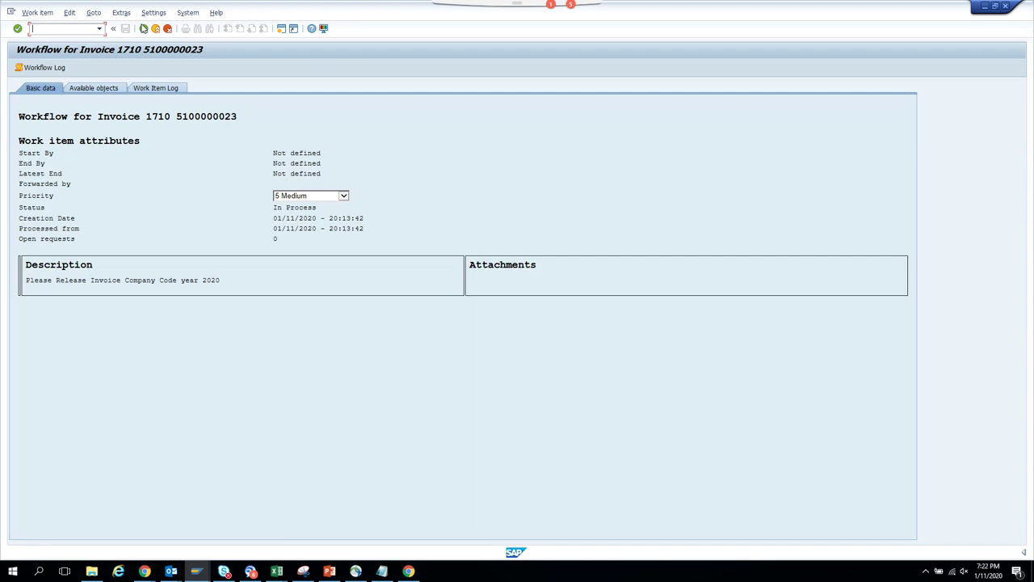
{"action": "left_click", "coordinate": [143, 28]}
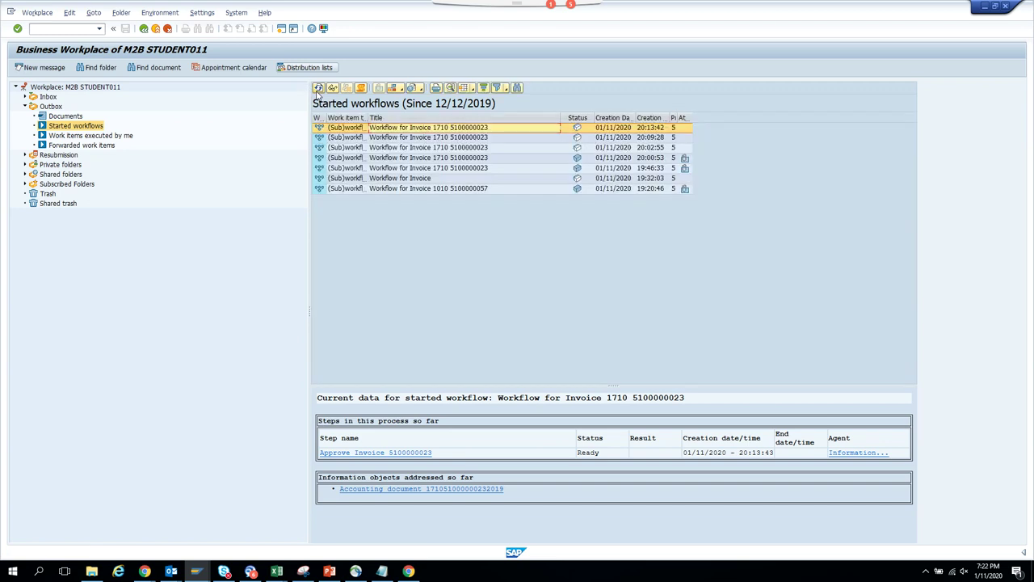
- Refresh the started workflows and review the newest workflow's log and Approve Invoice container values
{"action": "left_click", "coordinate": [319, 88]}
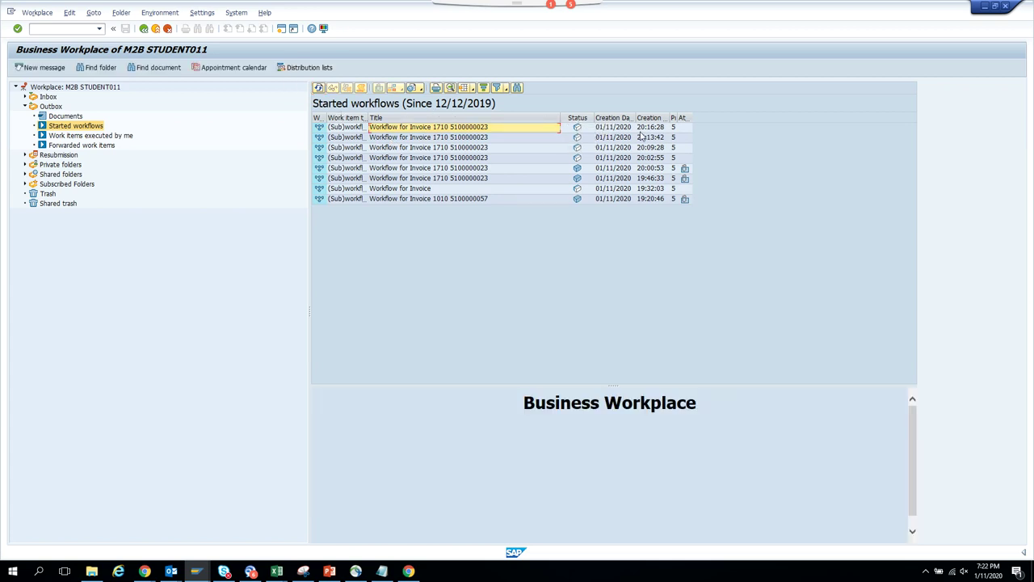
{"action": "double_click", "coordinate": [402, 131]}
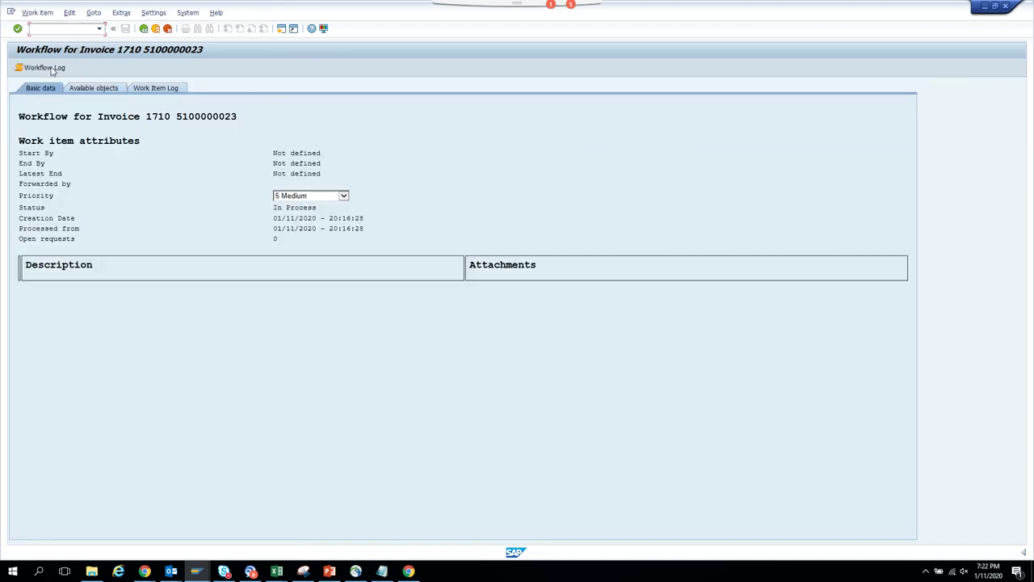
{"action": "left_click", "coordinate": [44, 68]}
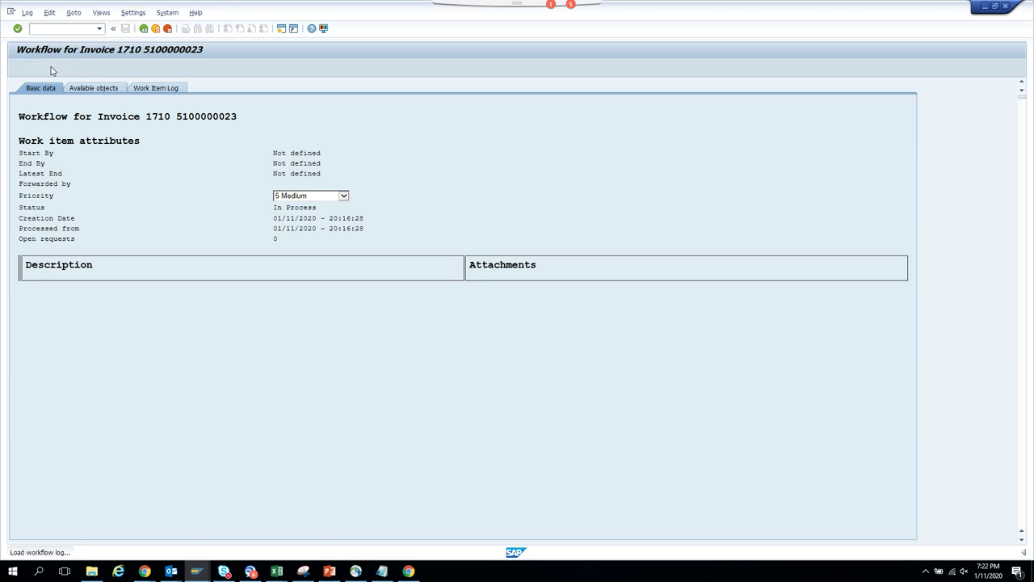
{"action": "left_click", "coordinate": [206, 189]}
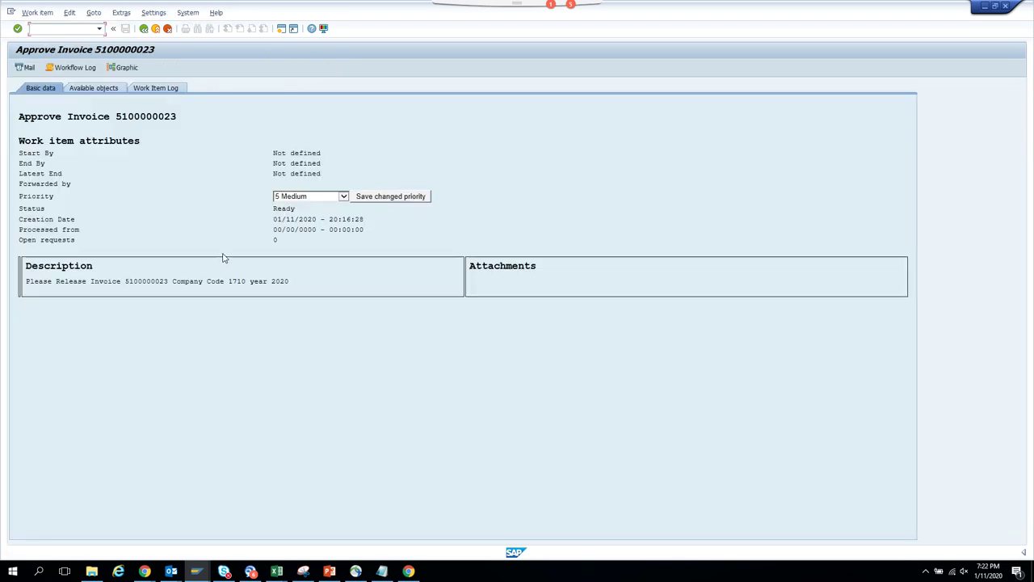
{"action": "left_click", "coordinate": [144, 28]}
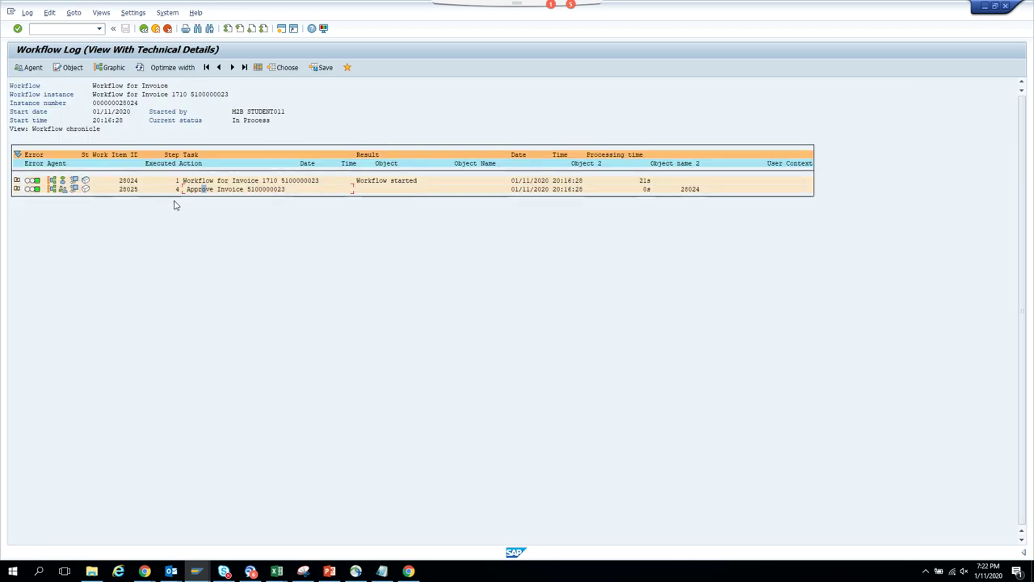
{"action": "left_click", "coordinate": [74, 189]}
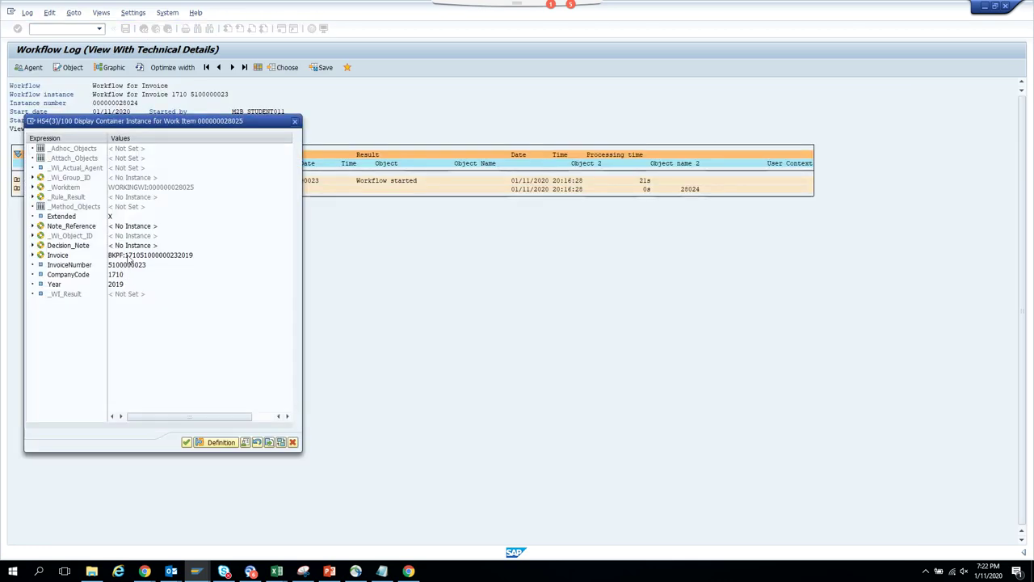
{"action": "left_click", "coordinate": [292, 442]}
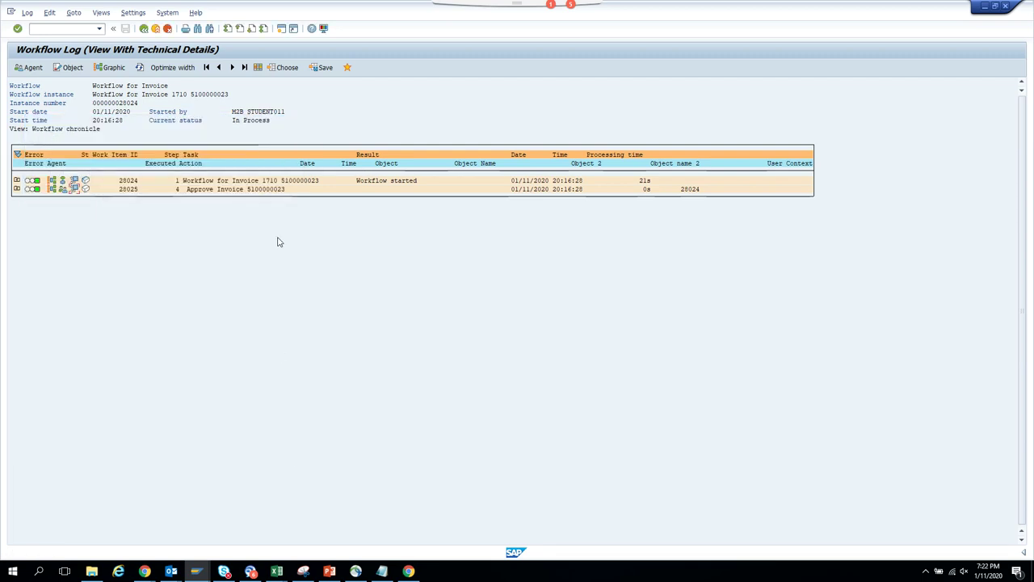
- Show the Approve Invoice work item in technical view with Services for Administration
{"action": "double_click", "coordinate": [272, 190]}
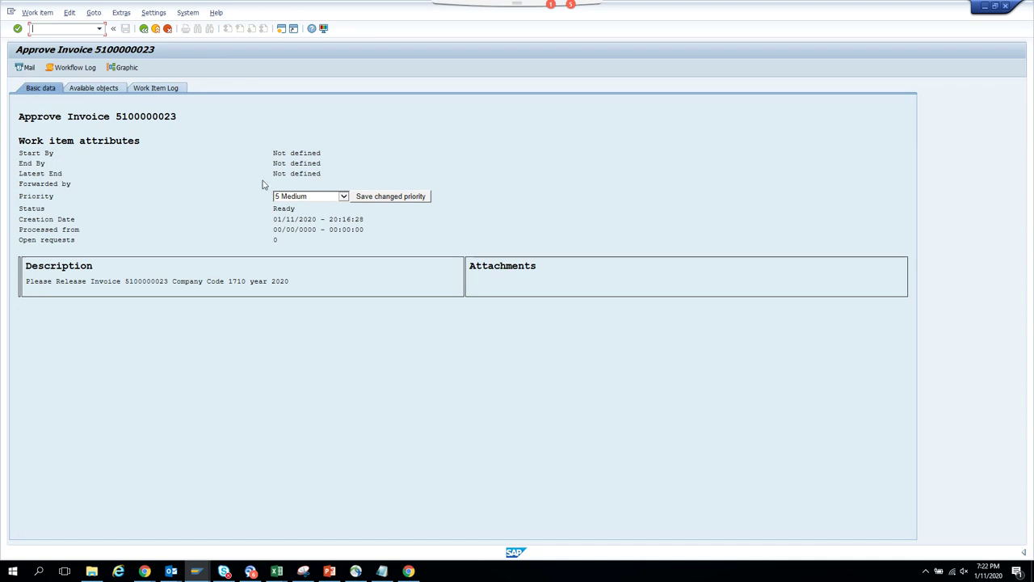
{"action": "left_click", "coordinate": [94, 12]}
{"action": "left_click", "coordinate": [130, 87]}
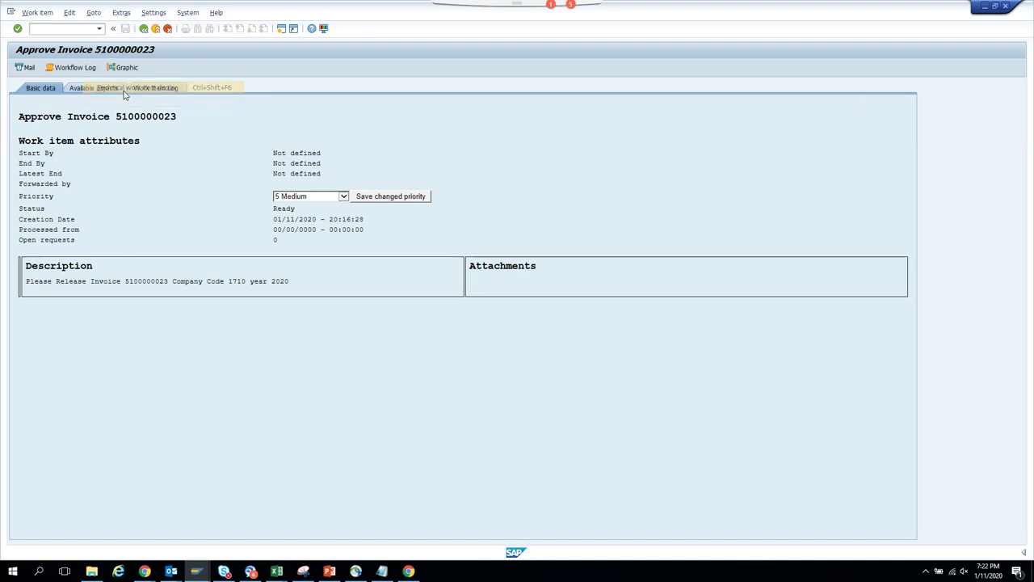
{"action": "left_click", "coordinate": [69, 12]}
{"action": "left_click", "coordinate": [81, 34]}
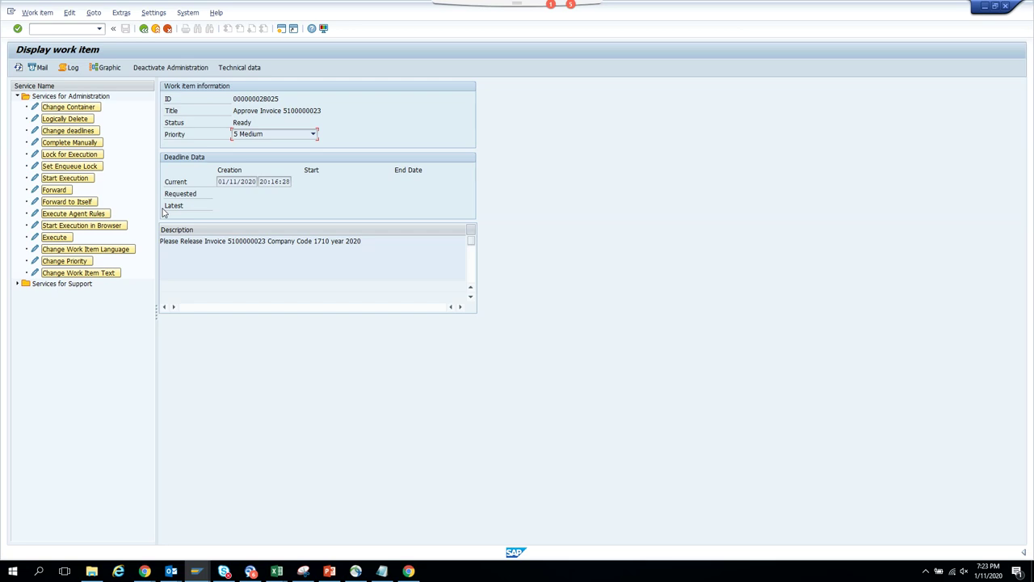
{"action": "double_click", "coordinate": [55, 238]}
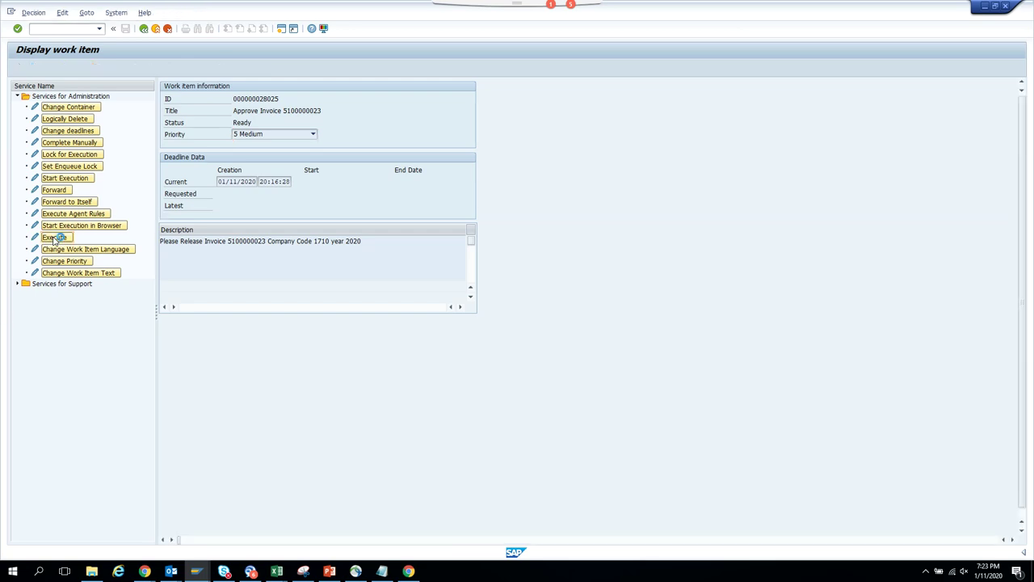
{"action": "left_click", "coordinate": [583, 226]}
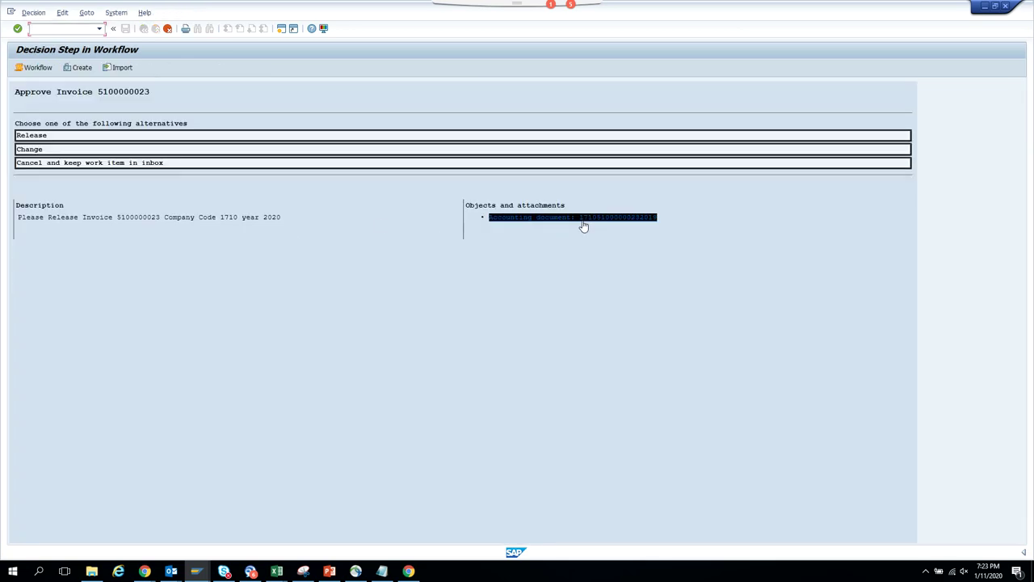
{"action": "left_click", "coordinate": [617, 221]}
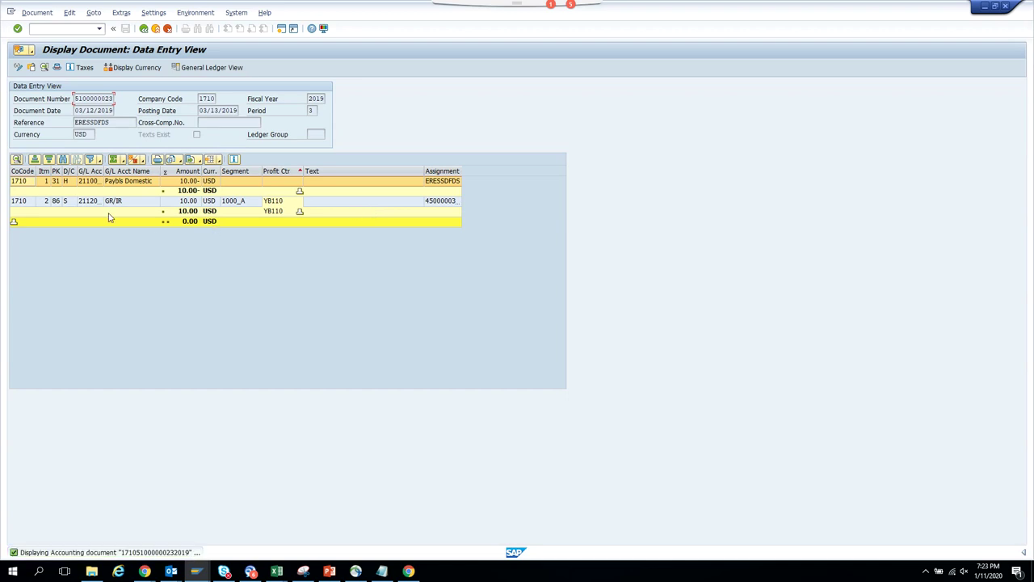
{"action": "left_click", "coordinate": [1006, 5]}
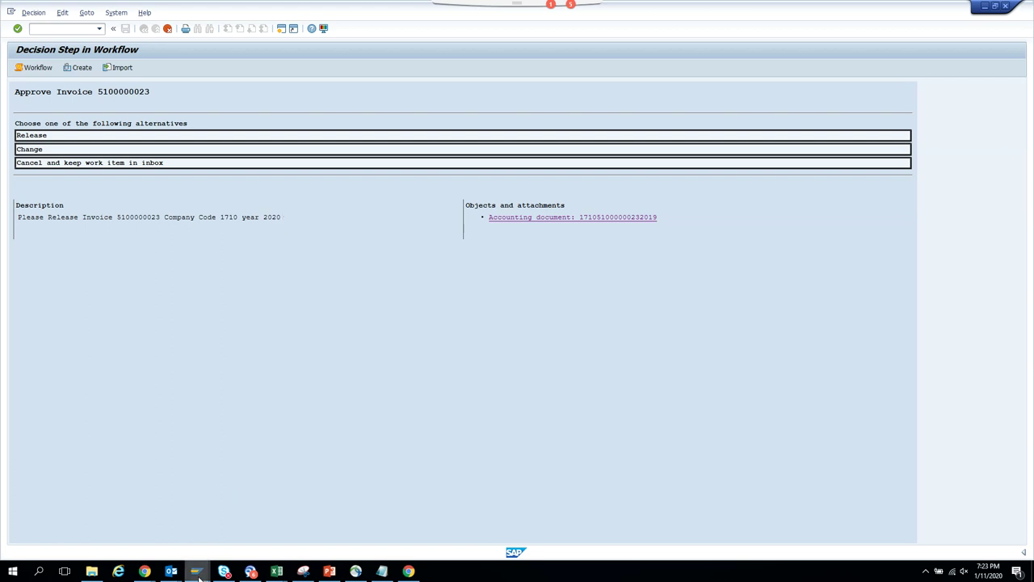
{"action": "mouse_move", "coordinate": [198, 575]}
{"action": "left_click", "coordinate": [501, 521]}
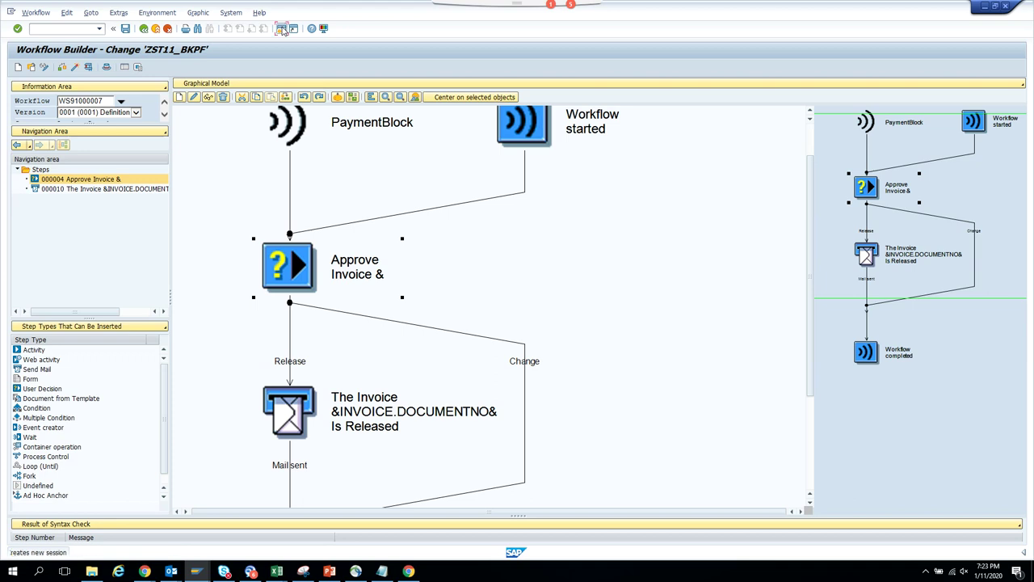
- Start the Business Object Builder with SWO1 and search object types matching z*
{"action": "left_click", "coordinate": [144, 29]}
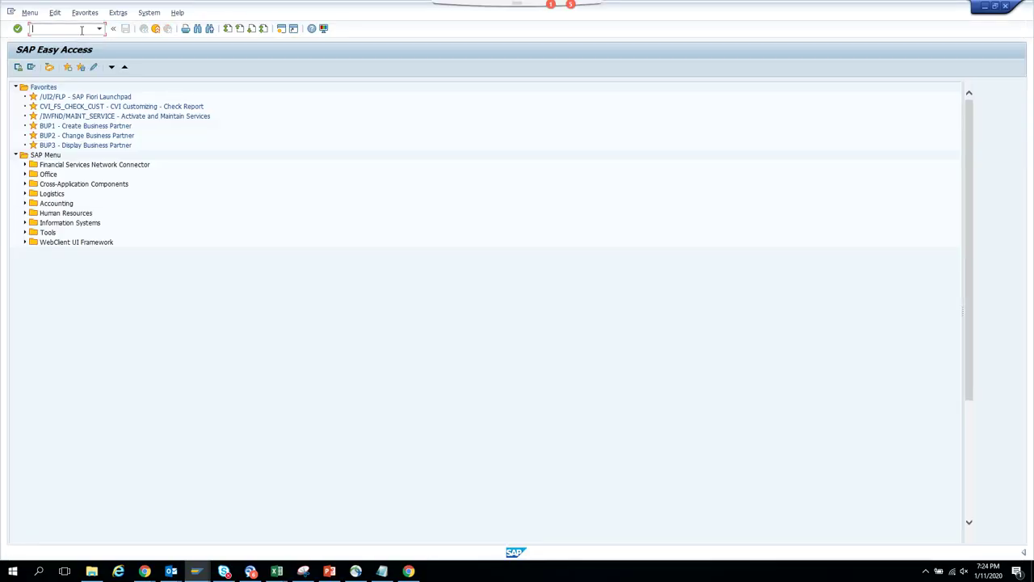
{"action": "type", "text": "swo1"}
{"action": "key", "text": "Return"}
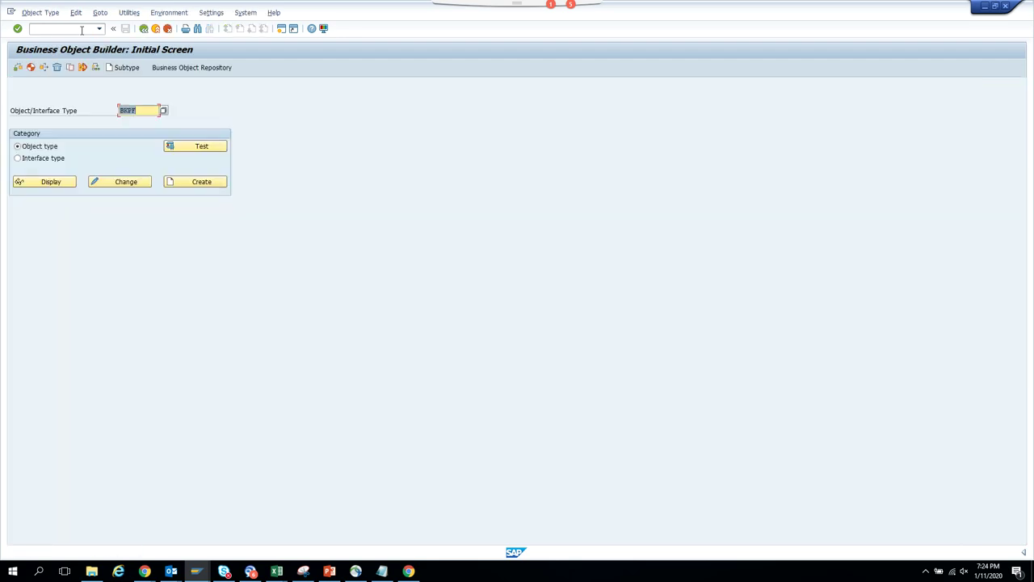
{"action": "key", "text": "BackSpace"}
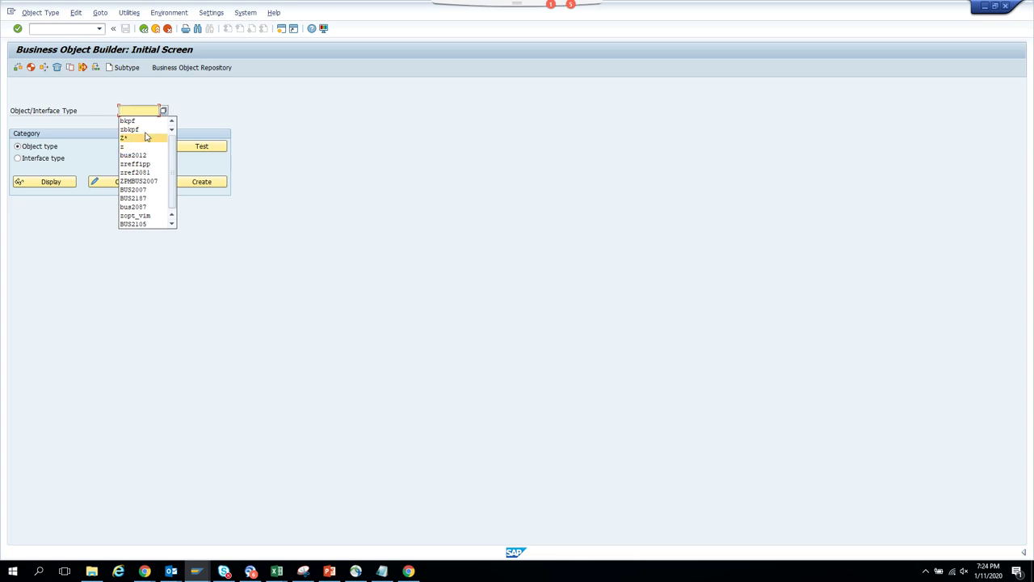
{"action": "left_click", "coordinate": [145, 114]}
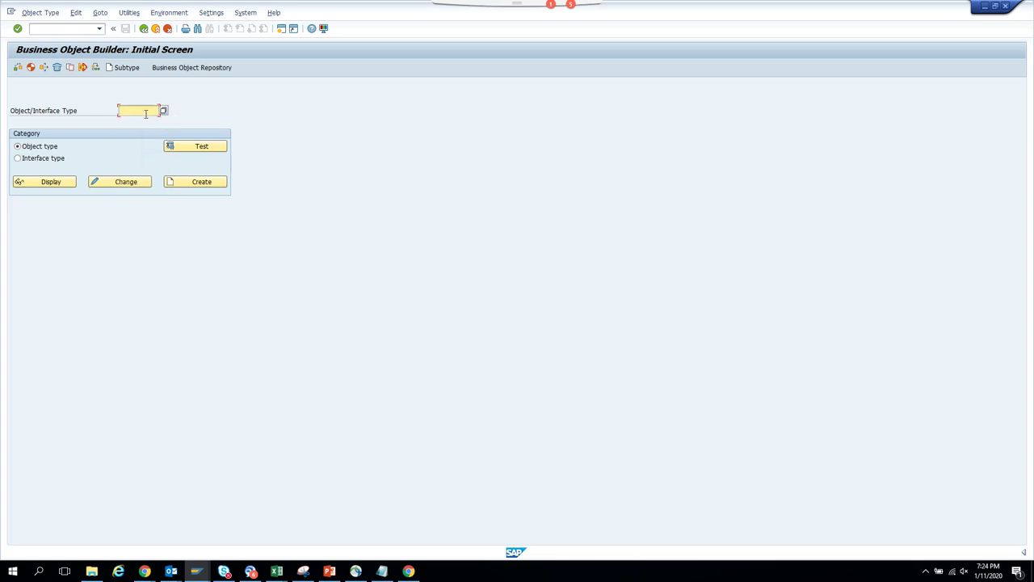
{"action": "type", "text": "z*"}
{"action": "key", "text": "F4"}
{"action": "left_click", "coordinate": [121, 185]}
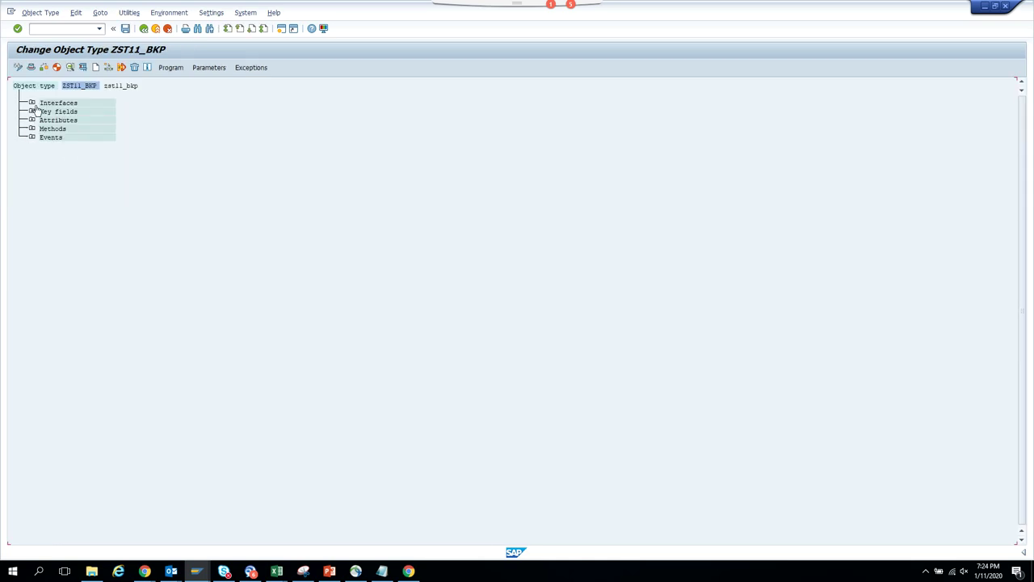
{"action": "left_click", "coordinate": [82, 68]}
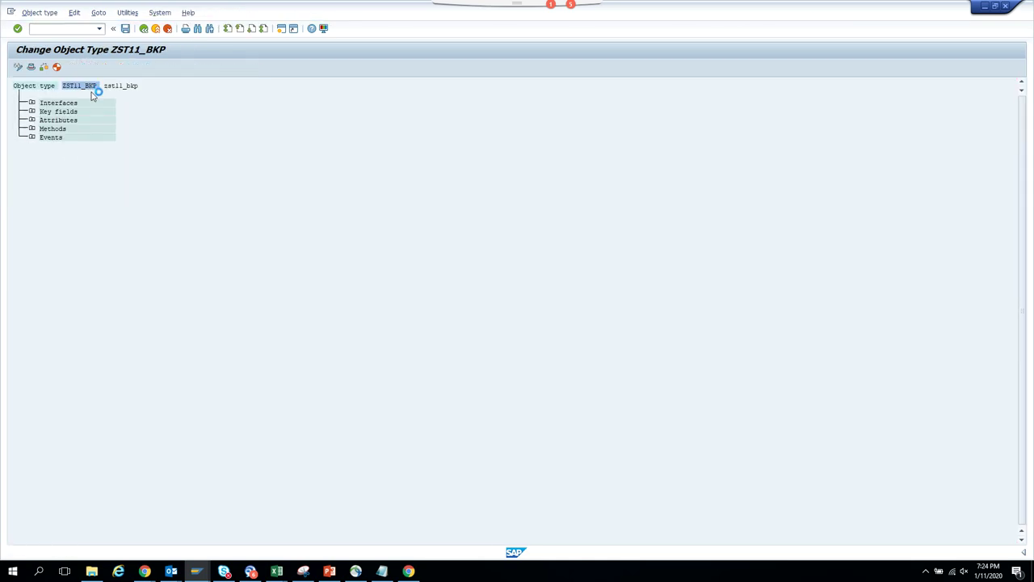
{"action": "left_click", "coordinate": [33, 67]}
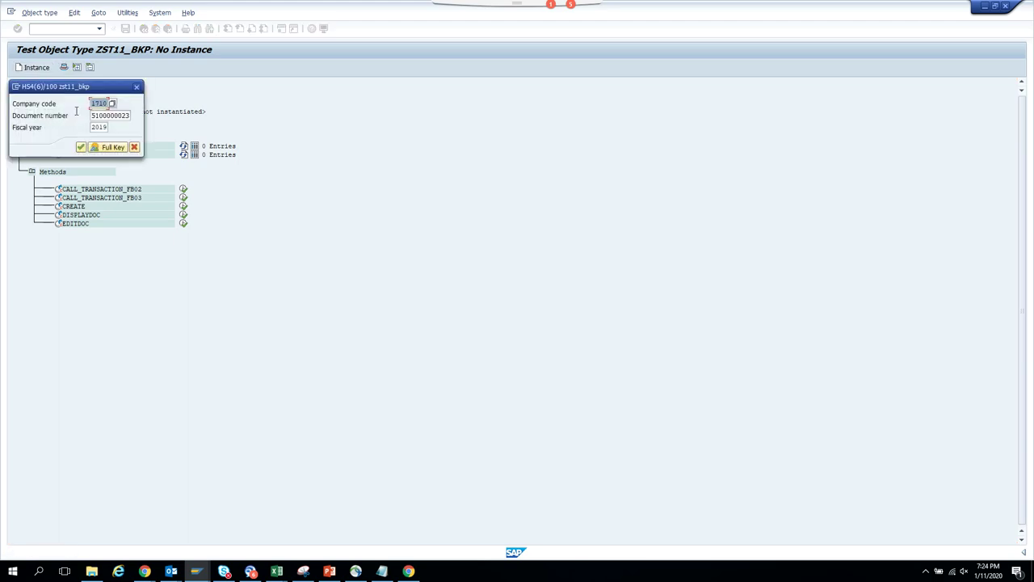
{"action": "left_click", "coordinate": [80, 147]}
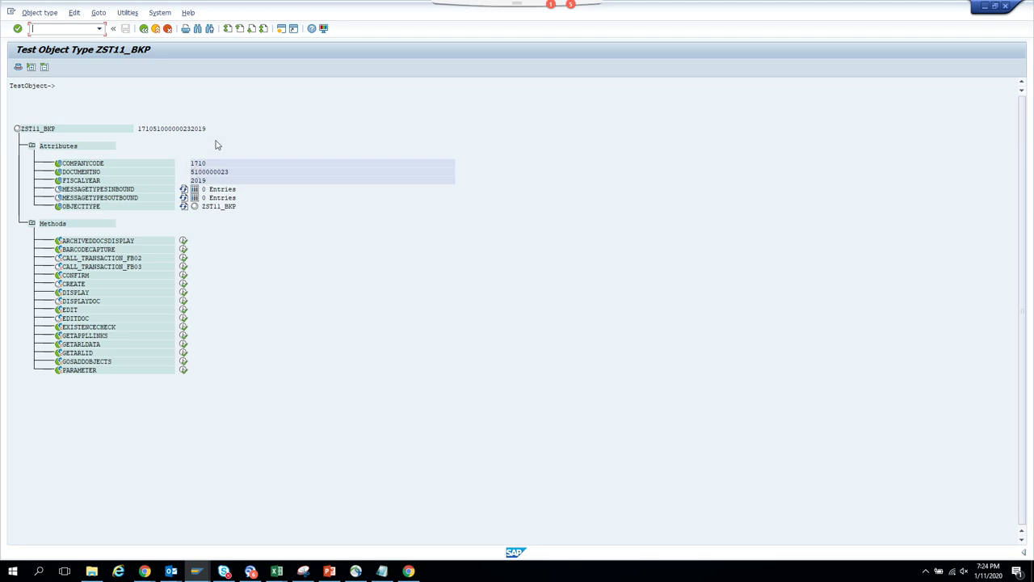
{"action": "left_click", "coordinate": [283, 30]}
{"action": "key", "text": "shift+F3"}
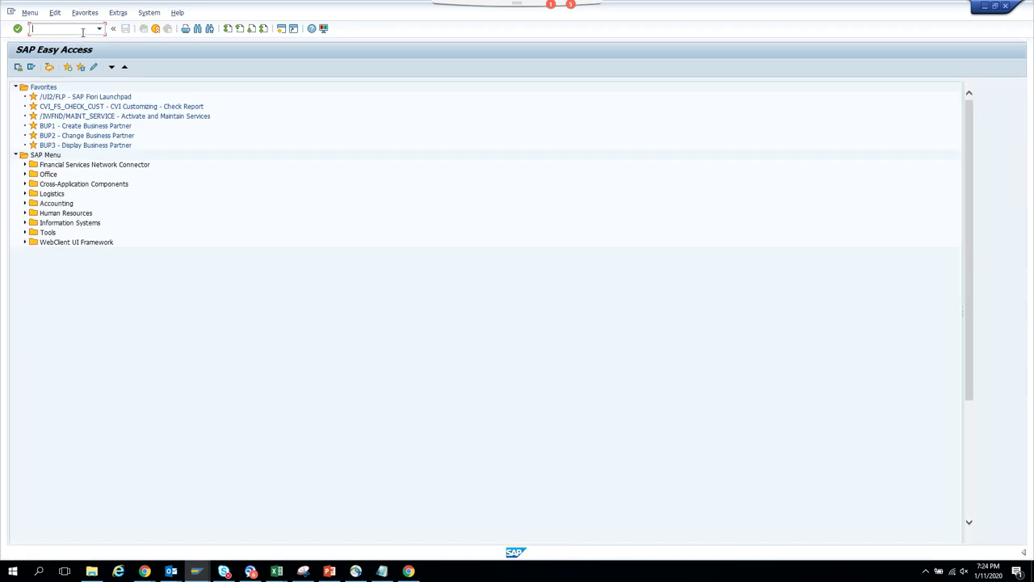
{"action": "type", "text": "se111"}
{"action": "key", "text": "Return"}
{"action": "type", "text": "bkpf"}
{"action": "key", "text": "Return"}
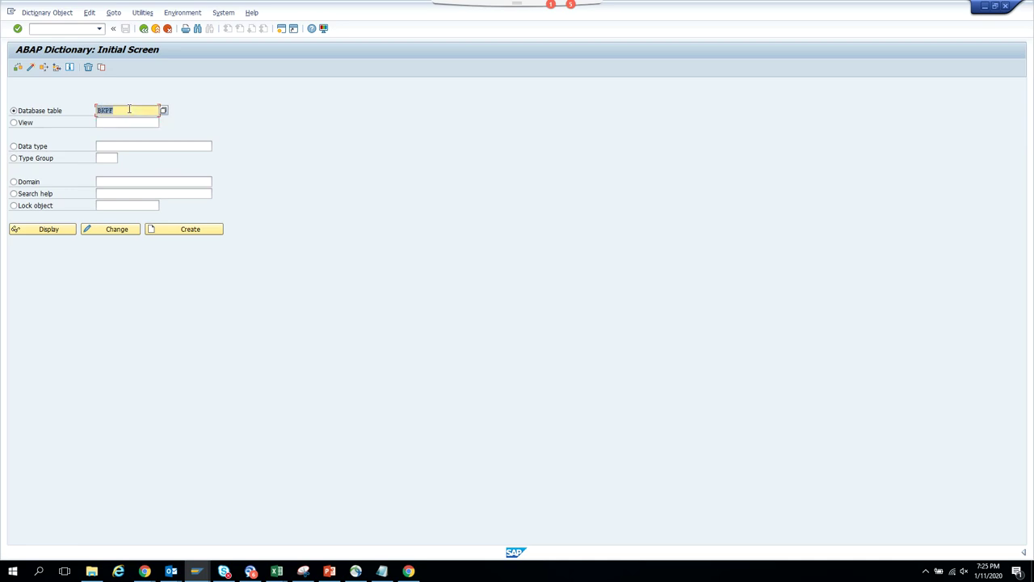
{"action": "left_click", "coordinate": [50, 231]}
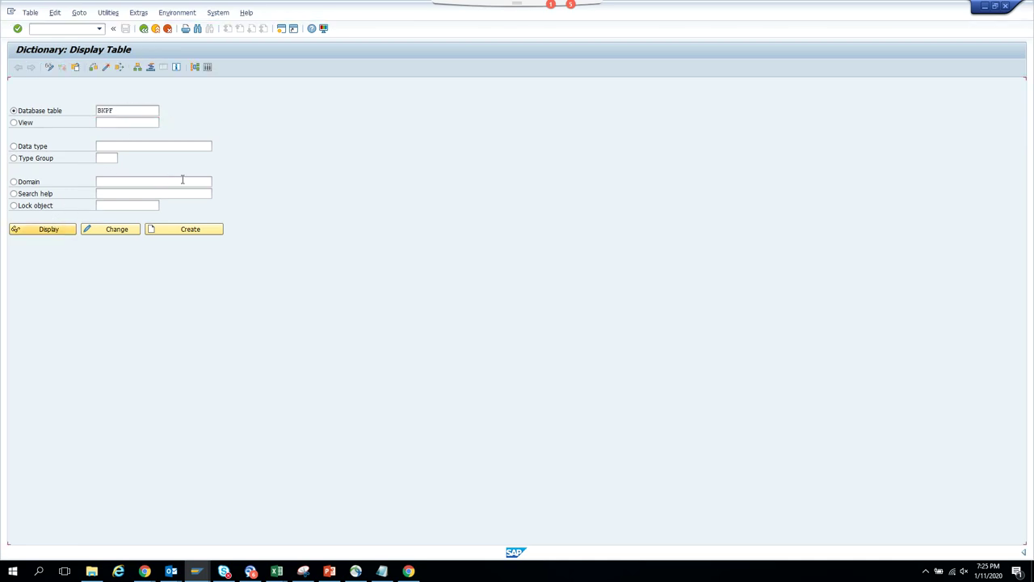
{"action": "left_click", "coordinate": [206, 67]}
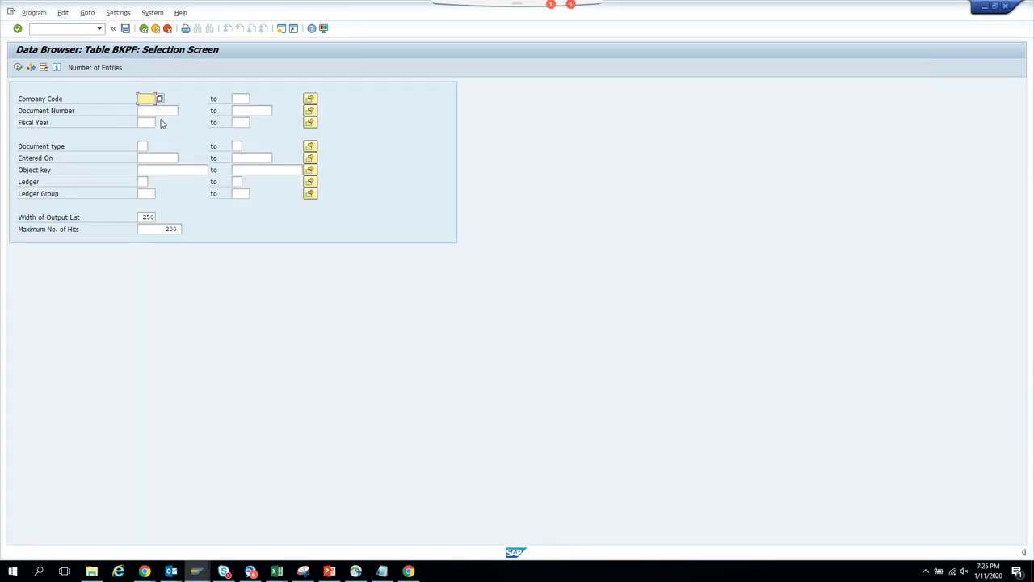
{"action": "type", "text": "710"}
{"action": "key", "text": "Tab"}
{"action": "key", "text": "Tab"}
{"action": "type", "text": "51000000"}
{"action": "key", "text": "F8"}
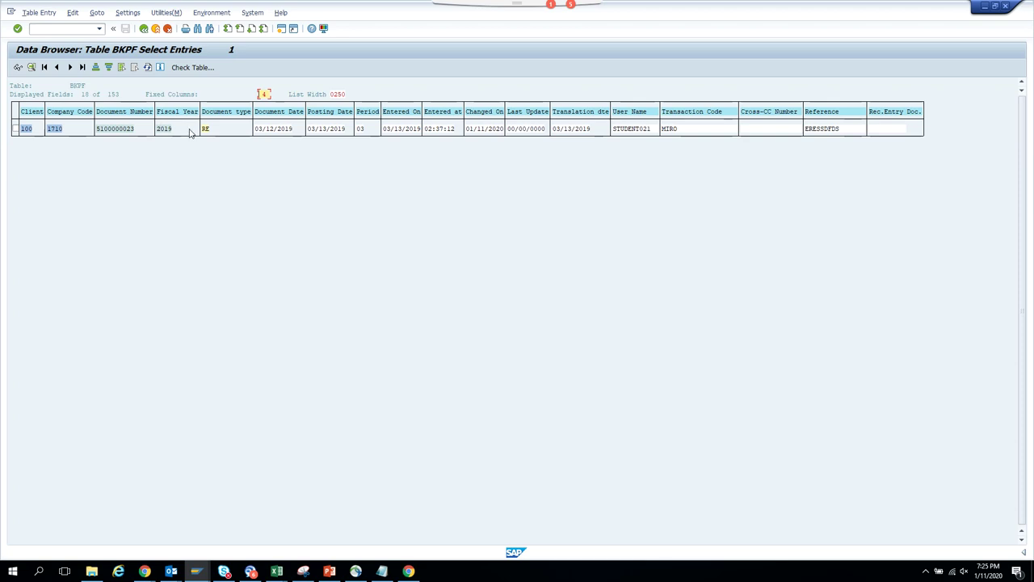
{"action": "double_click", "coordinate": [170, 131]}
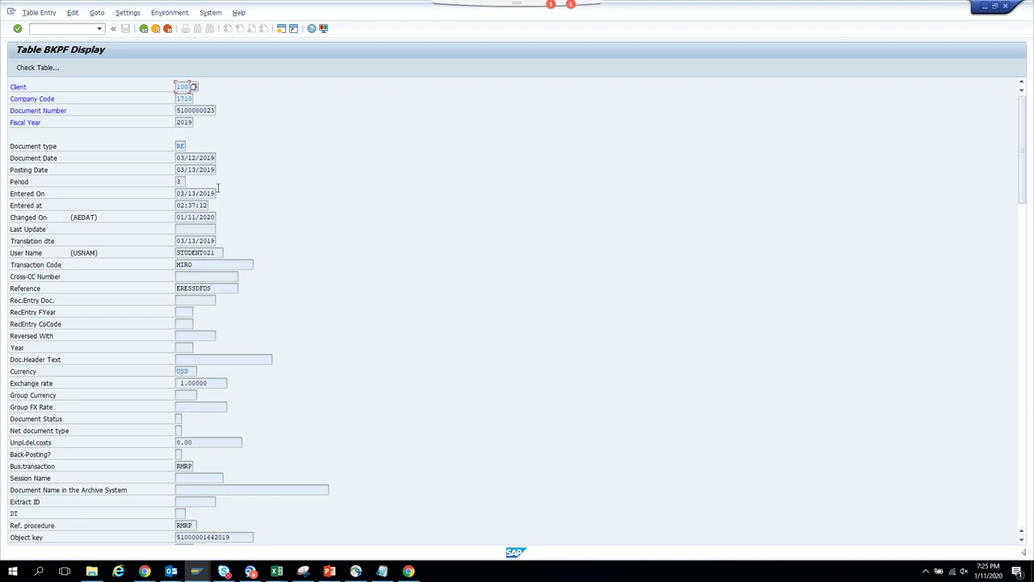
{"action": "left_click_drag", "start_coordinate": [218, 252], "coordinate": [132, 250]}
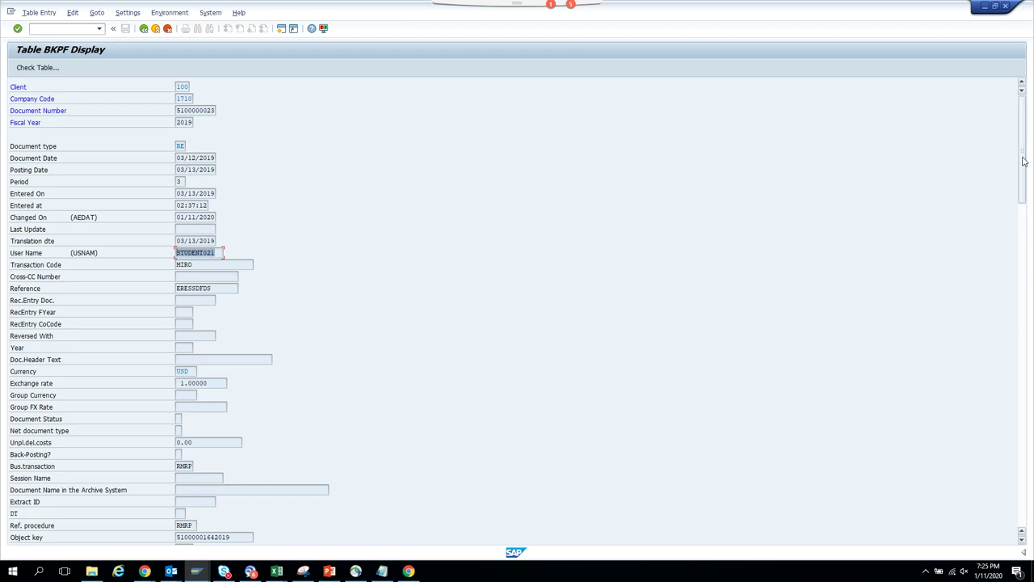
{"action": "mouse_move", "coordinate": [1023, 161]}
{"action": "left_mouse_down"}
{"action": "mouse_move", "coordinate": [1027, 274]}
{"action": "mouse_move", "coordinate": [995, 477]}
{"action": "mouse_move", "coordinate": [1009, 445]}
{"action": "mouse_move", "coordinate": [1028, 485]}
{"action": "mouse_move", "coordinate": [1030, 153]}
{"action": "left_mouse_up"}
- Switch the data browser to technical field names, then return to the ZST11_BKP test screen
{"action": "left_click", "coordinate": [128, 13]}
{"action": "left_click", "coordinate": [150, 38]}
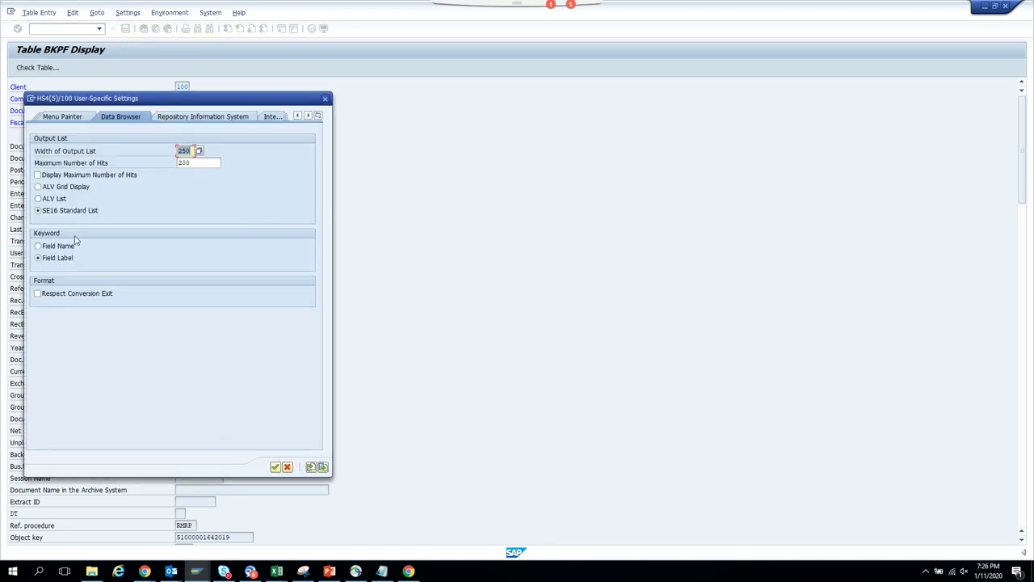
{"action": "key", "text": "Return"}
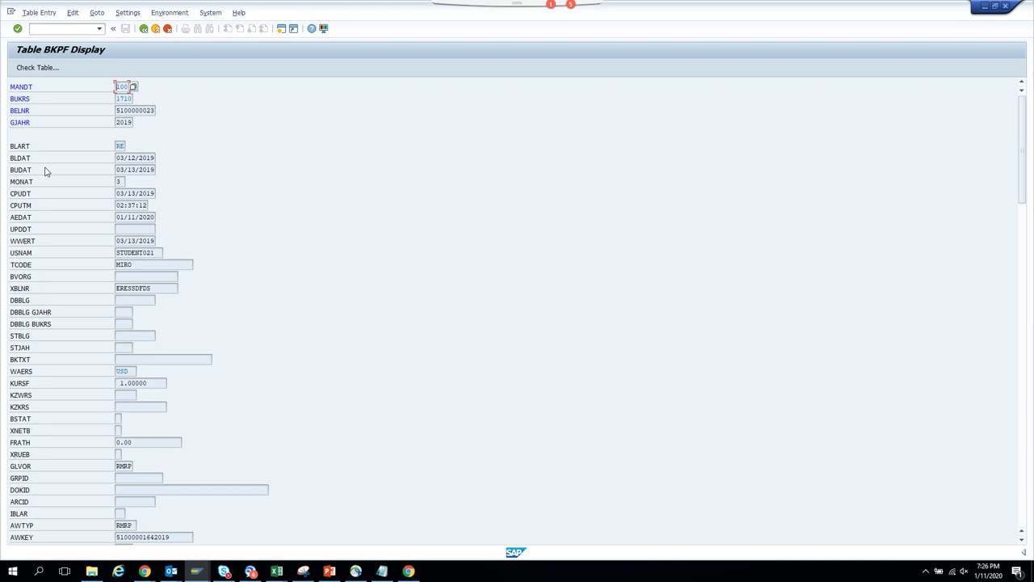
{"action": "key", "text": "F3"}
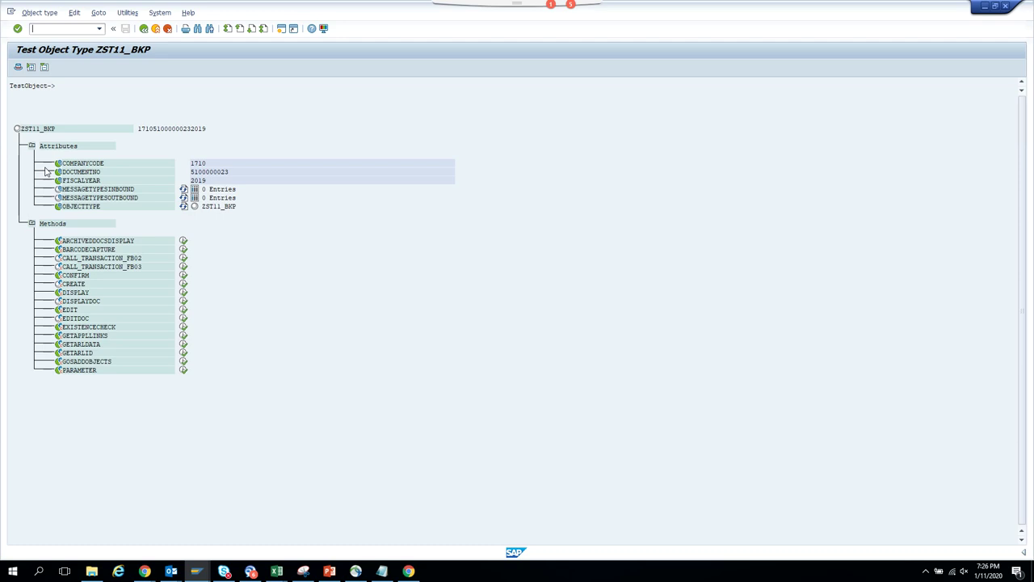
- Return to Change Object Type ZST11_BKP, expand Attributes, switch to change mode and create an attribute
{"action": "double_click", "coordinate": [46, 170]}
{"action": "key", "text": "F3"}
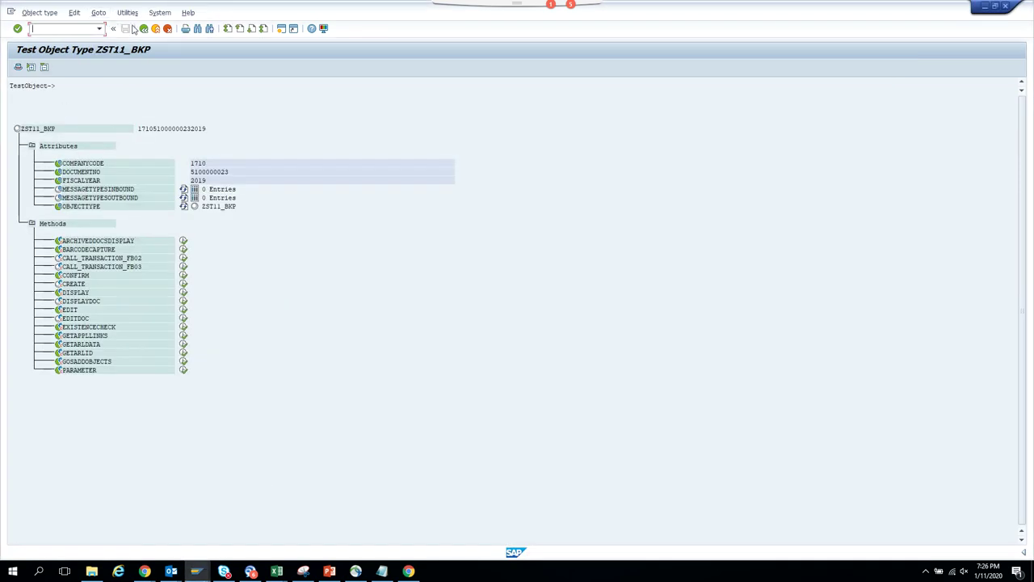
{"action": "left_click", "coordinate": [144, 28]}
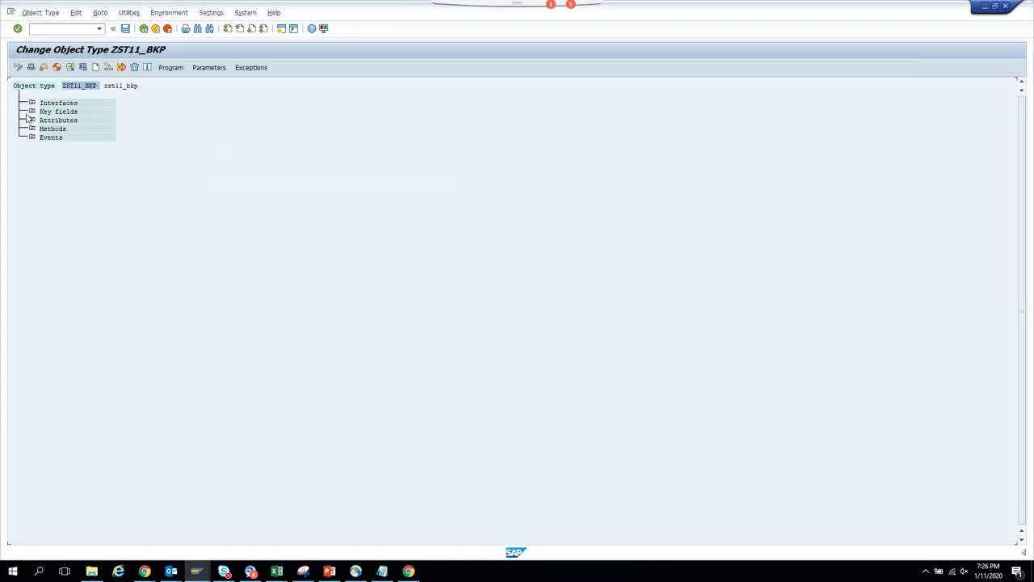
{"action": "left_click", "coordinate": [31, 119]}
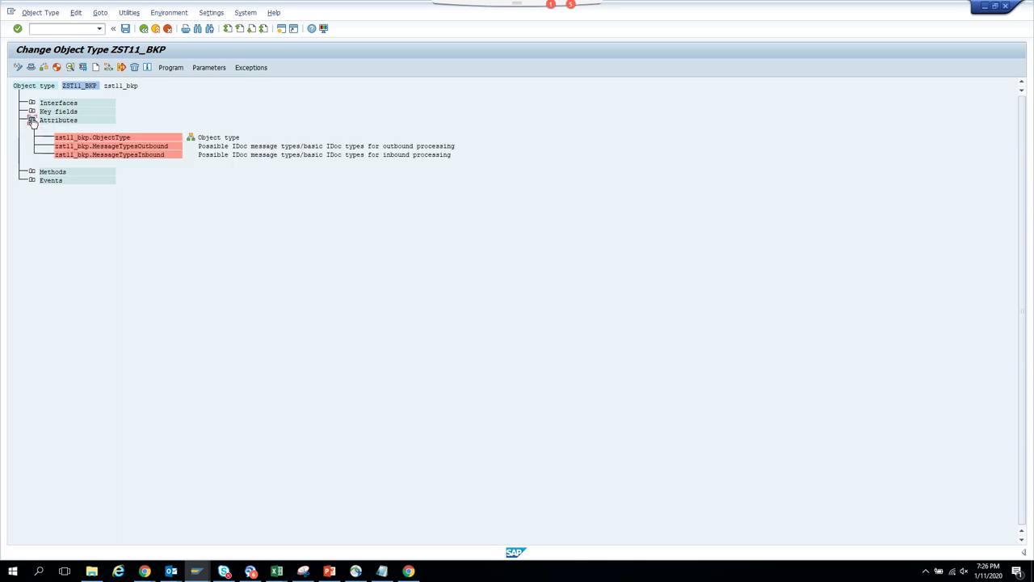
{"action": "left_click", "coordinate": [91, 157]}
{"action": "left_click", "coordinate": [18, 69]}
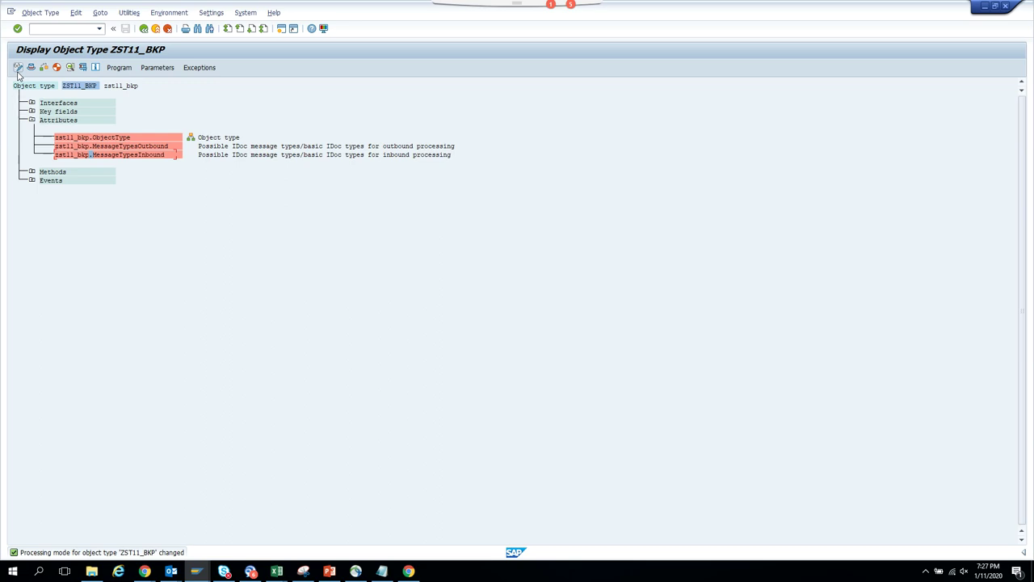
{"action": "left_click", "coordinate": [18, 70]}
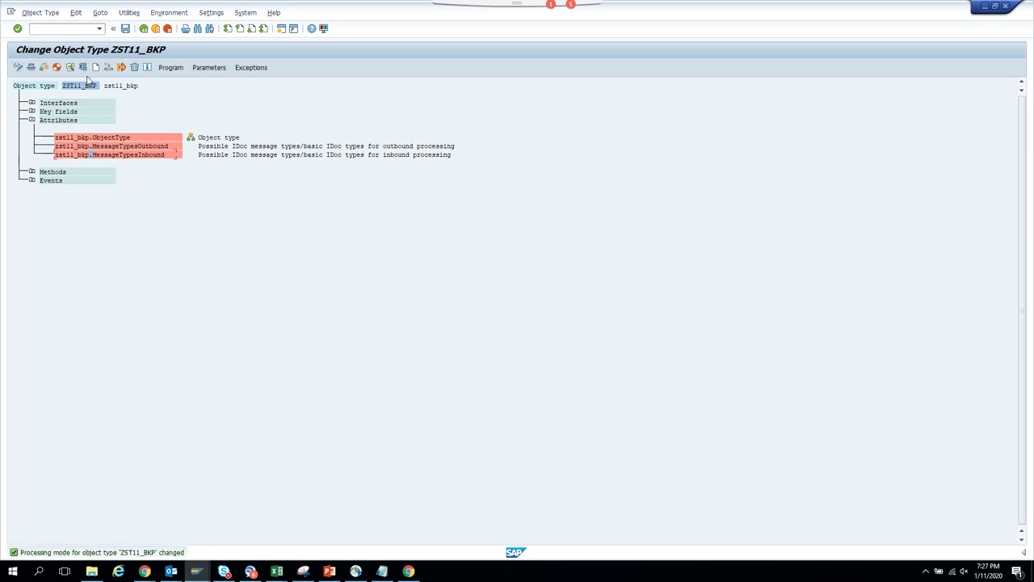
{"action": "left_click", "coordinate": [95, 68]}
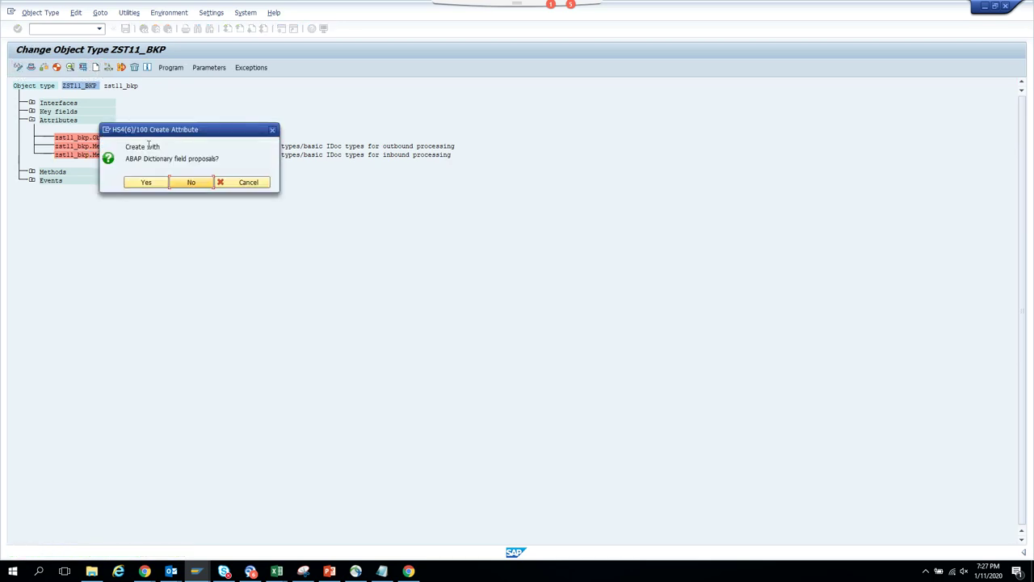
- Restart the new attribute and decline the ABAP Dictionary field proposals to get a blank form
{"action": "left_click", "coordinate": [156, 185]}
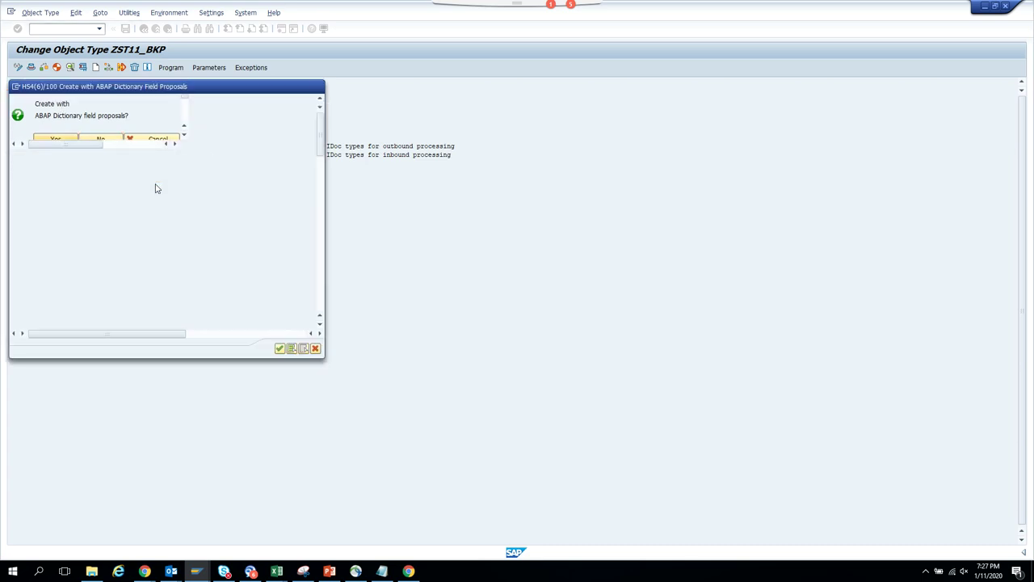
{"action": "left_click", "coordinate": [318, 87]}
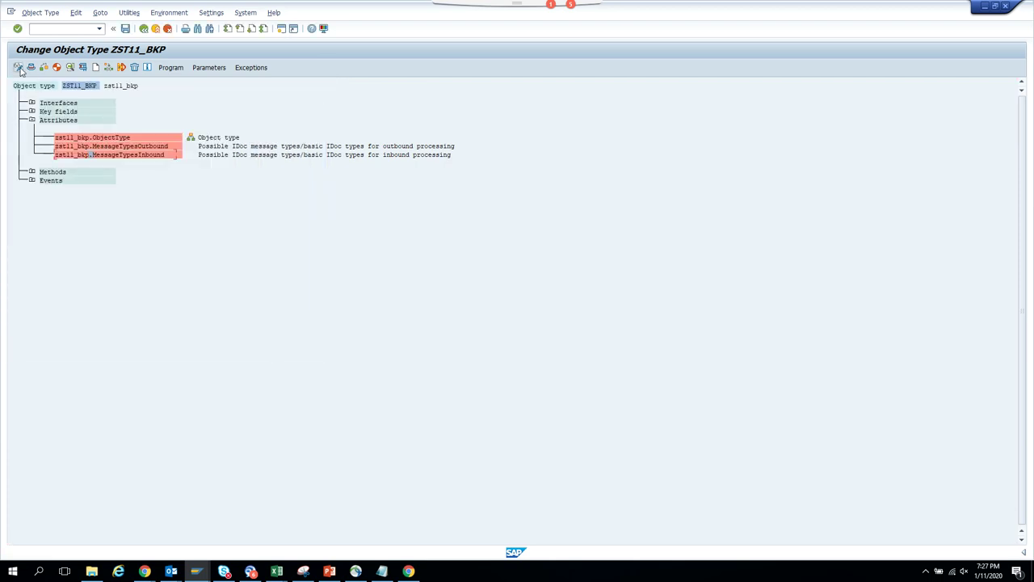
{"action": "left_click", "coordinate": [94, 68]}
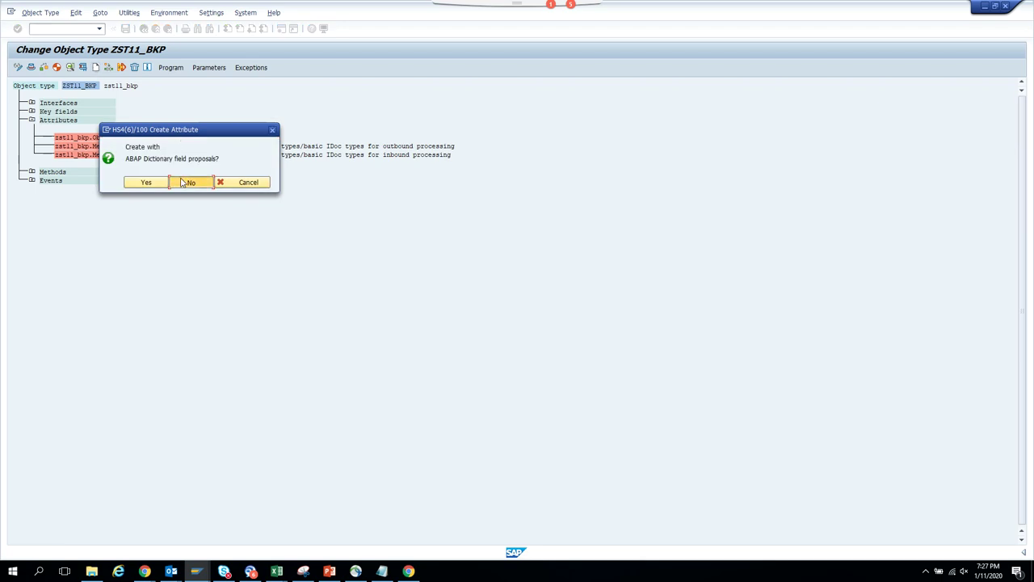
{"action": "left_click", "coordinate": [184, 182]}
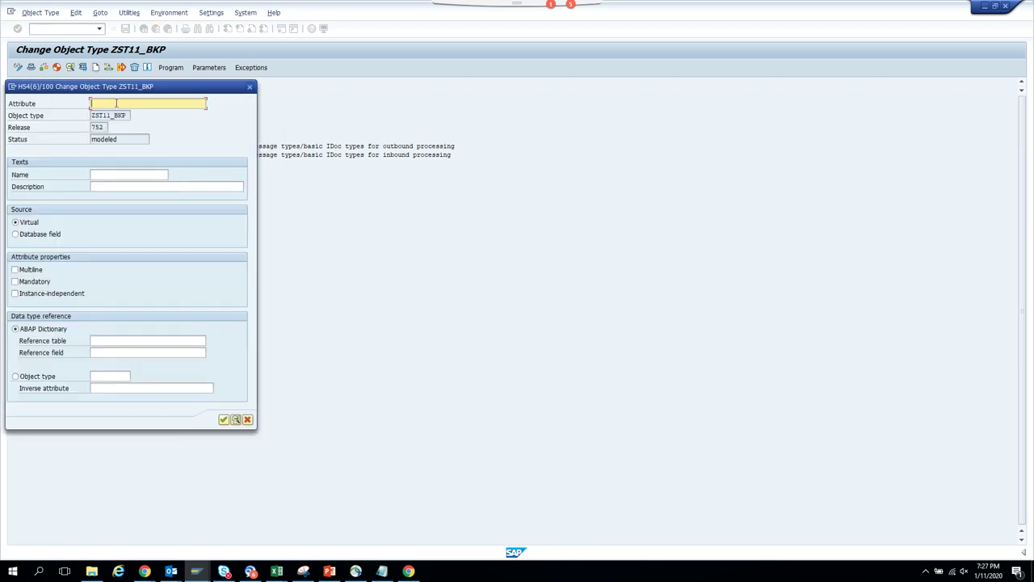
- Enter PostingDate as the attribute, its name and its description
{"action": "type", "text": "Posting Date"}
{"action": "left_click", "coordinate": [117, 103]}
{"action": "key", "text": "BackSpace"}
{"action": "double_click", "coordinate": [126, 103]}
{"action": "key", "text": "ctrl+c"}
{"action": "left_click", "coordinate": [116, 175]}
{"action": "key", "text": "ctrl+v"}
{"action": "key", "text": "Tab"}
{"action": "key", "text": "ctrl+v"}
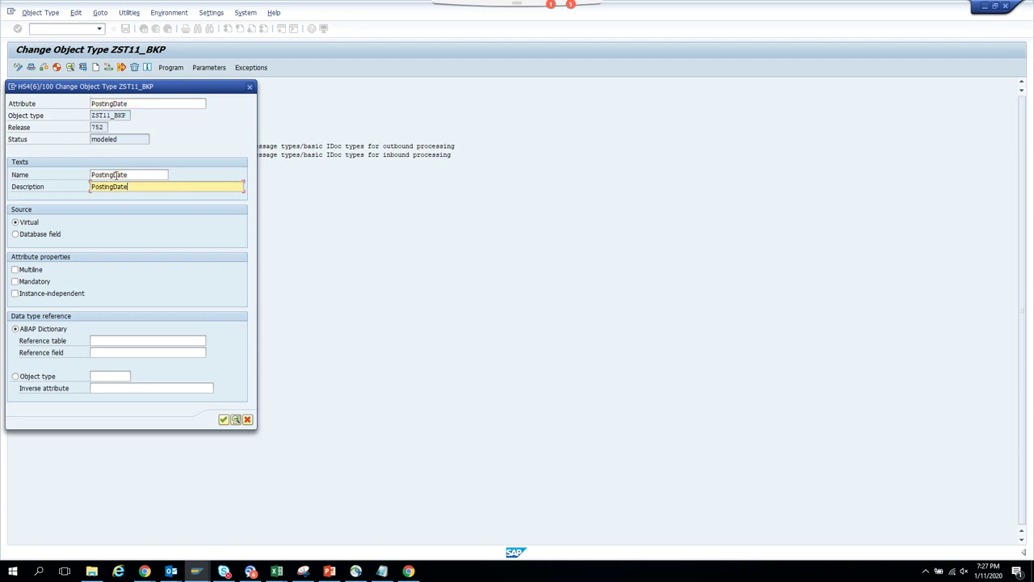
- Make PostingDate a database field referencing table bkpf, field budat, and create it
{"action": "left_click", "coordinate": [50, 236]}
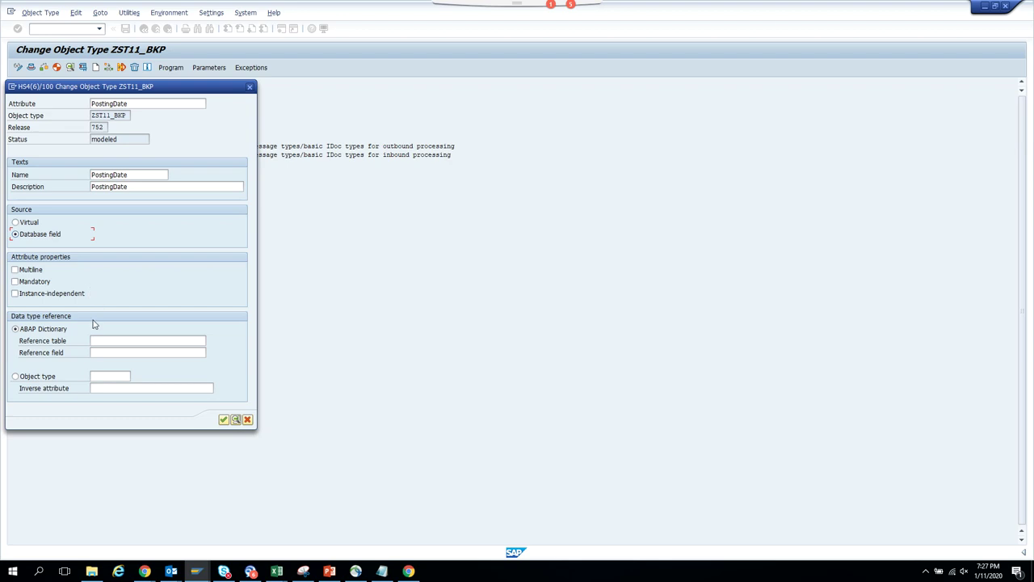
{"action": "left_click", "coordinate": [107, 341]}
{"action": "type", "text": "bkpf"}
{"action": "key", "text": "Tab"}
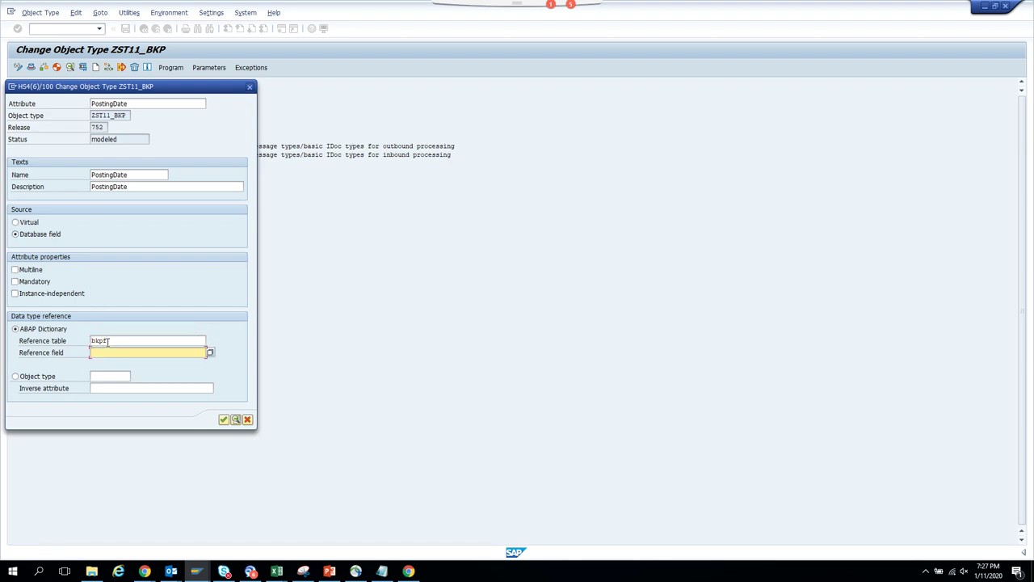
{"action": "type", "text": "budat"}
{"action": "key", "text": "Return"}
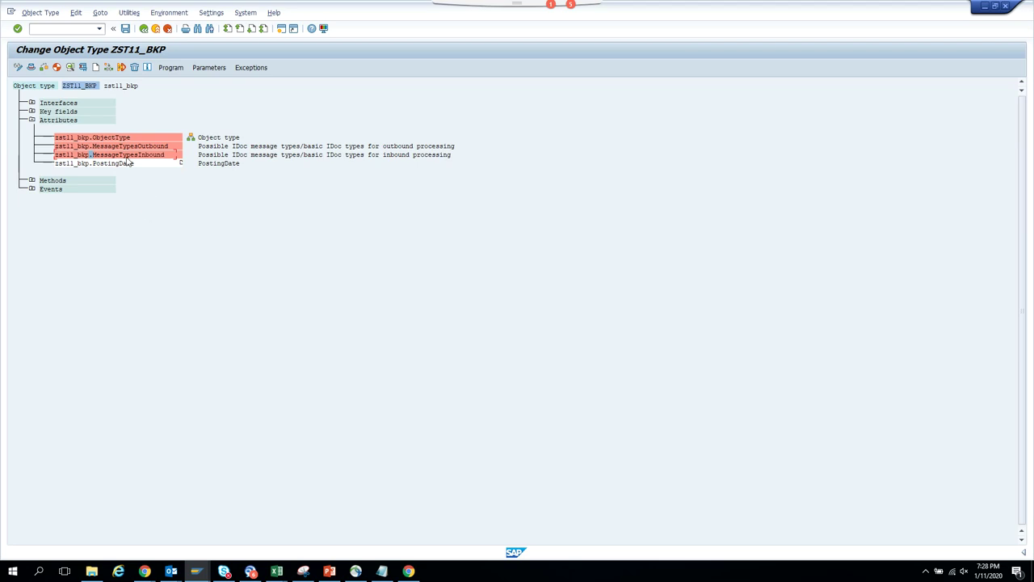
- Start a blank attribute after checking the BKPF table, using EnteredOn as attribute, name and description
{"action": "left_click", "coordinate": [95, 67]}
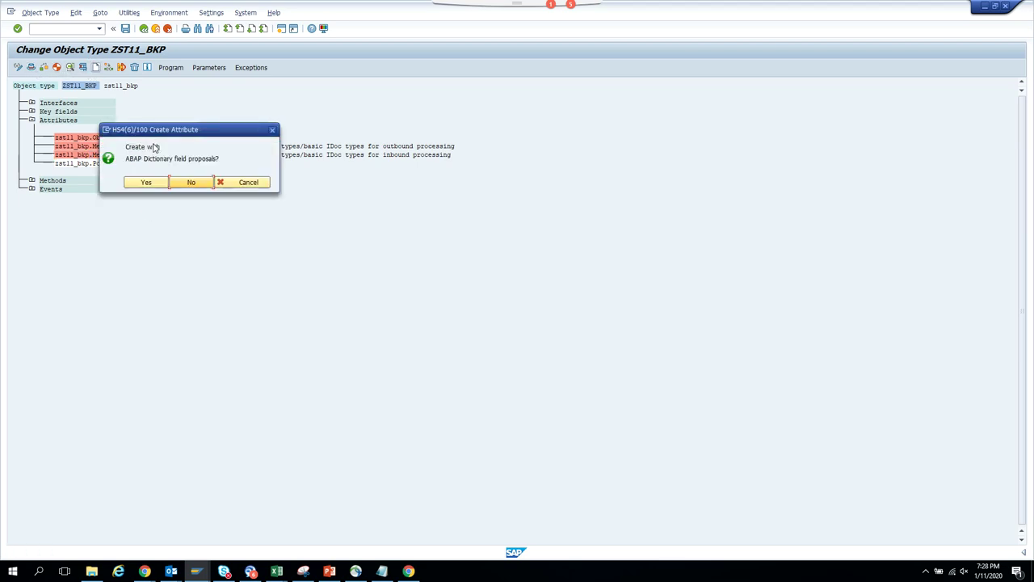
{"action": "left_click", "coordinate": [183, 182]}
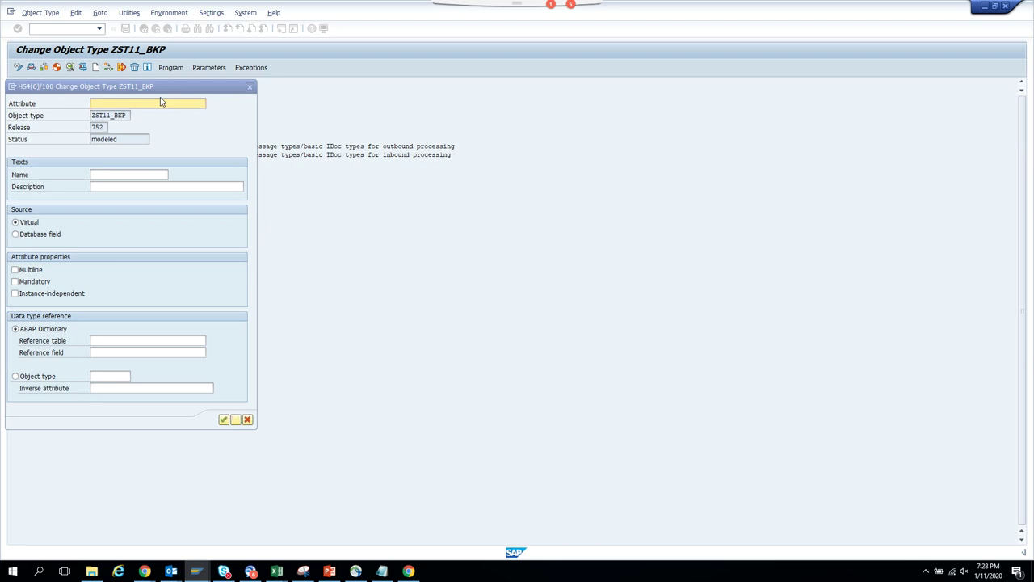
{"action": "key", "text": "alt+Tab"}
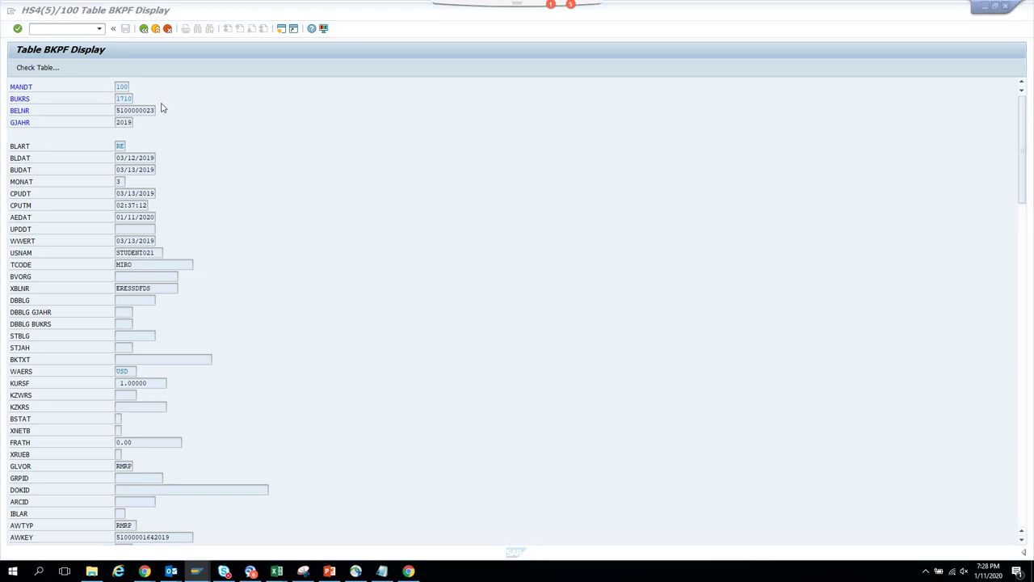
{"action": "key", "text": "alt+Tab"}
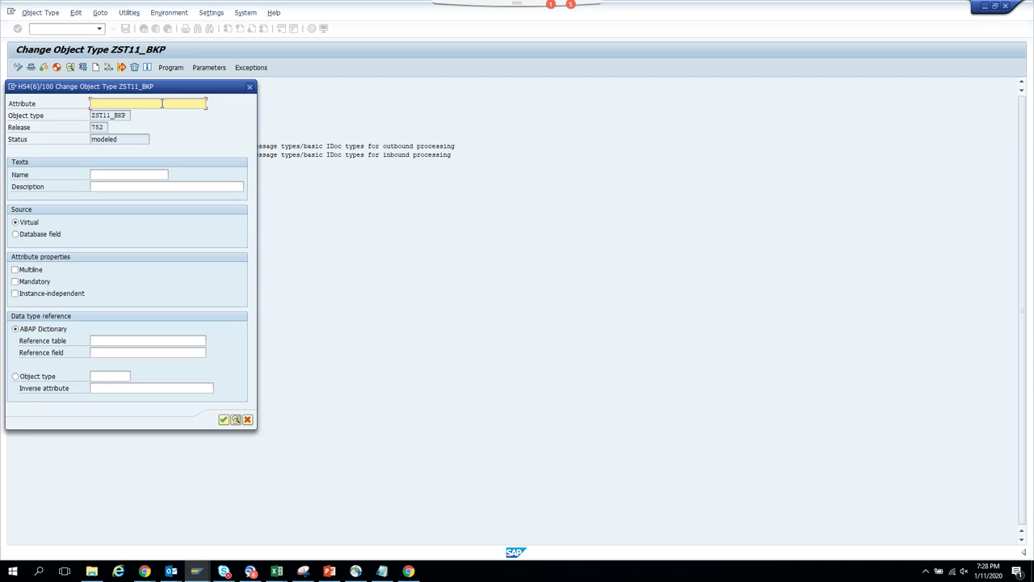
{"action": "type", "text": "EnteredOn"}
{"action": "left_click_drag", "start_coordinate": [137, 99], "coordinate": [1, 137]}
{"action": "key", "text": "ctrl+c"}
{"action": "left_click", "coordinate": [137, 177]}
{"action": "key", "text": "ctrl+v"}
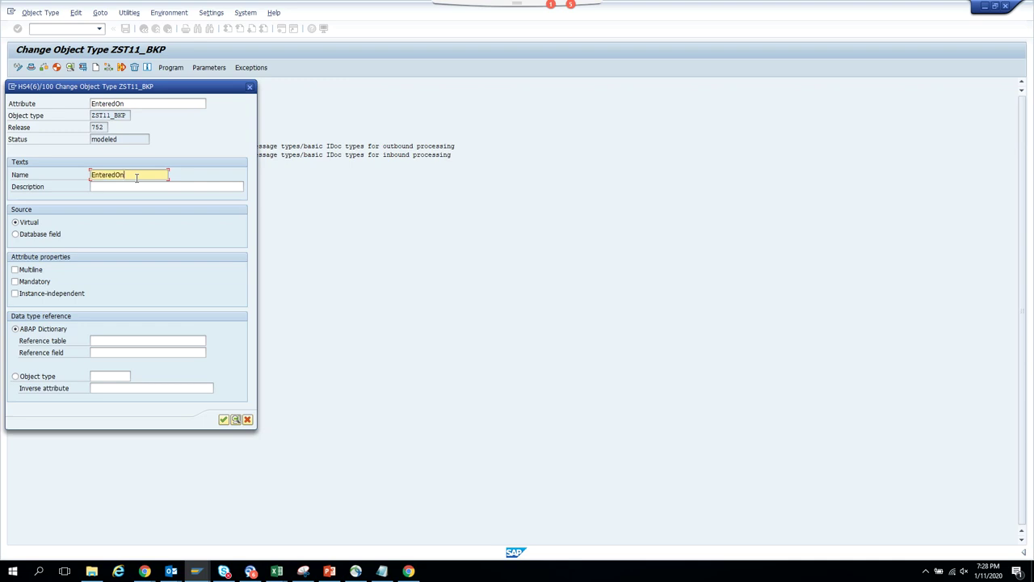
{"action": "key", "text": "Tab"}
{"action": "key", "text": "ctrl+v"}
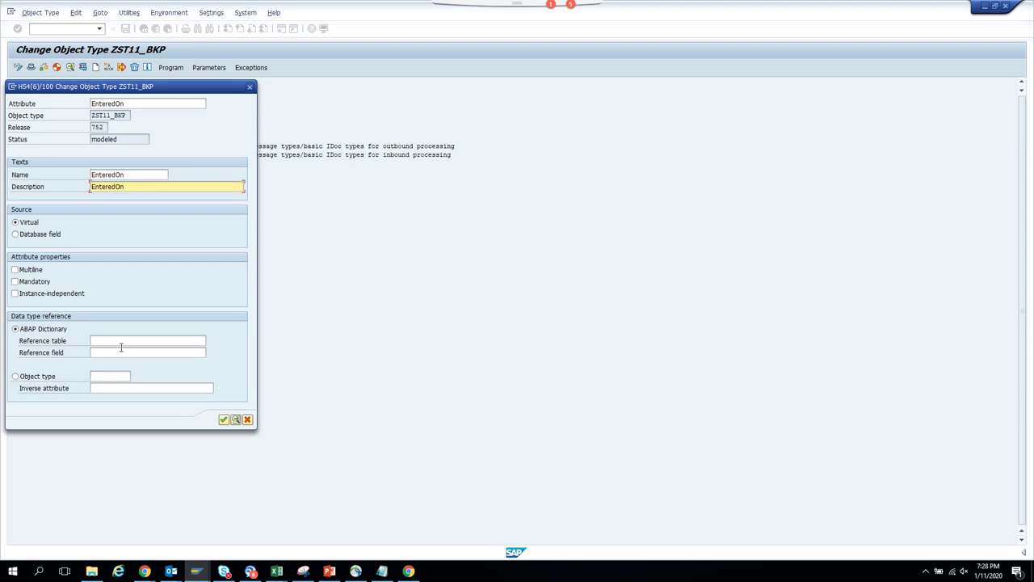
- Make EnteredOn a database field referencing BKPF field CPUDT, picked from the F4 list, and create it
{"action": "left_click", "coordinate": [40, 234]}
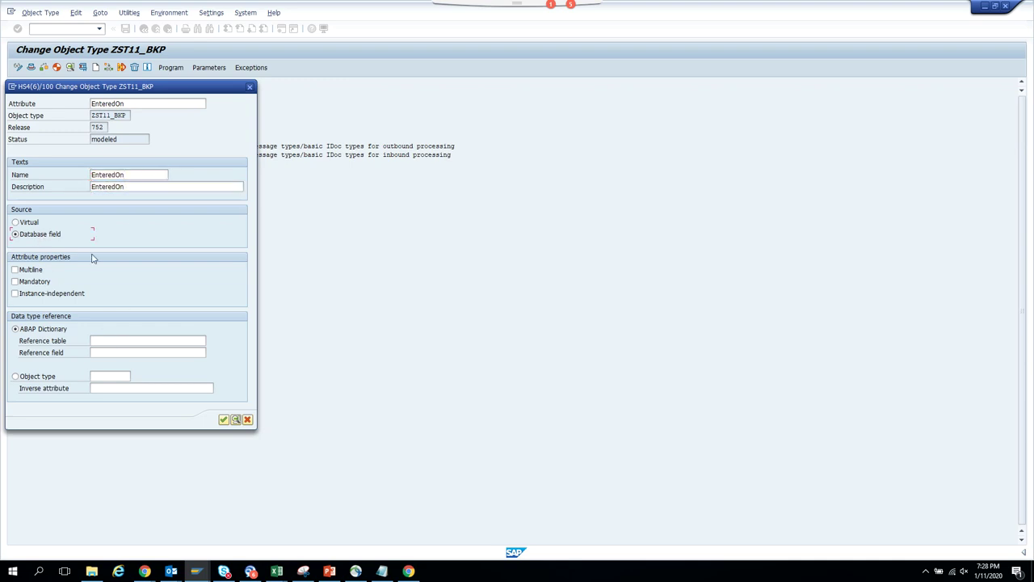
{"action": "left_click", "coordinate": [130, 343]}
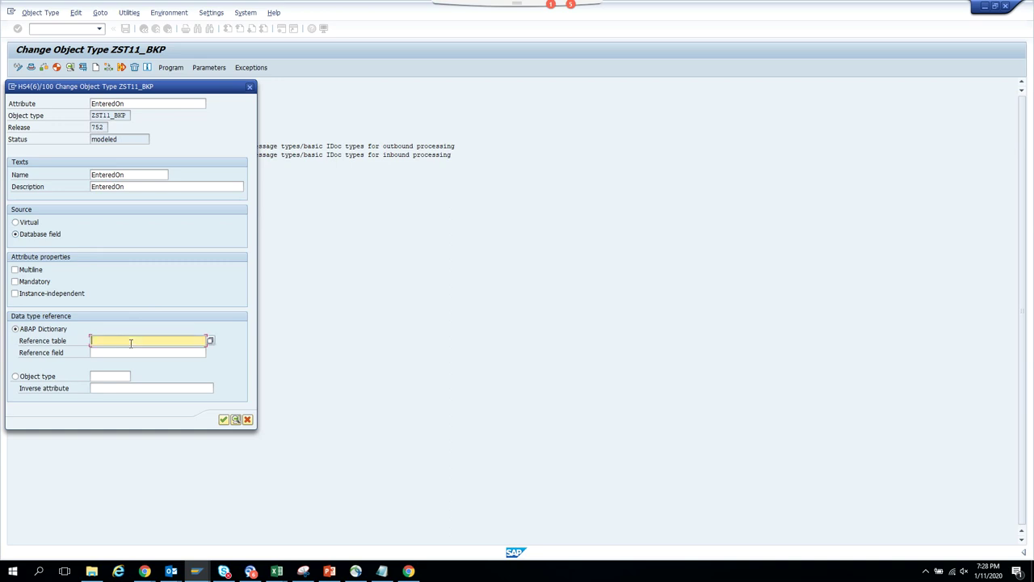
{"action": "type", "text": "bkp"}
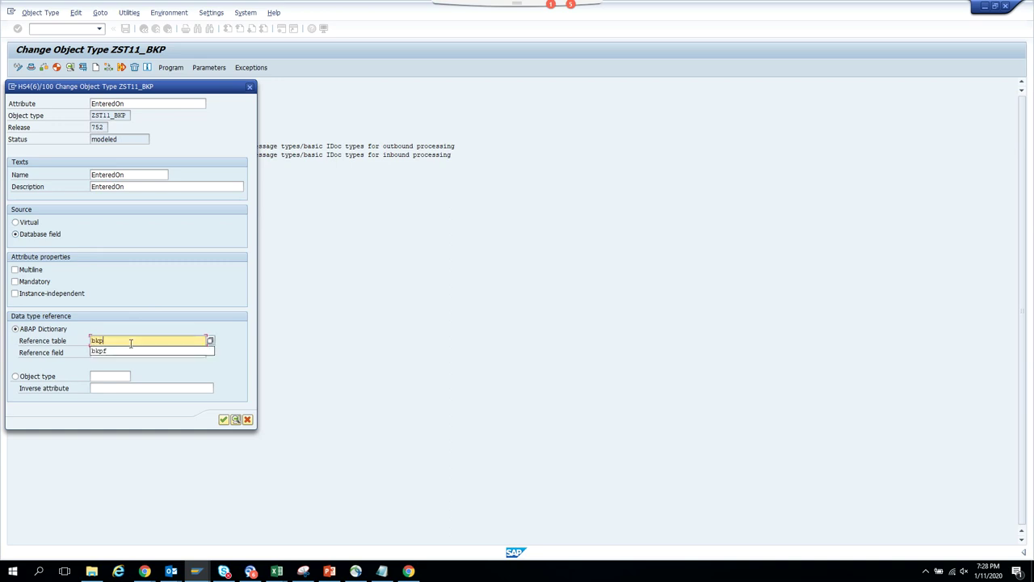
{"action": "type", "text": "f"}
{"action": "key", "text": "Tab"}
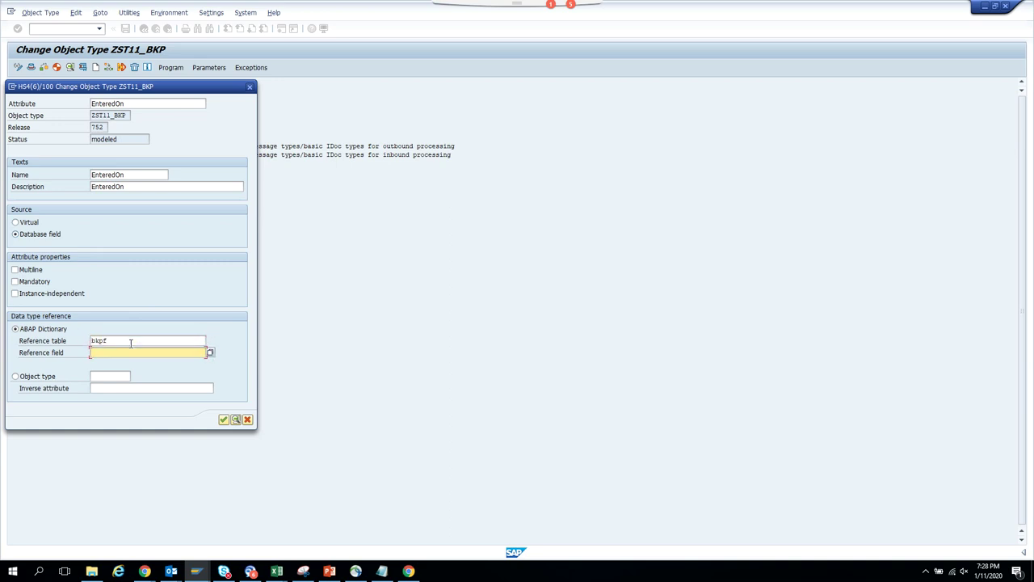
{"action": "key", "text": "F4"}
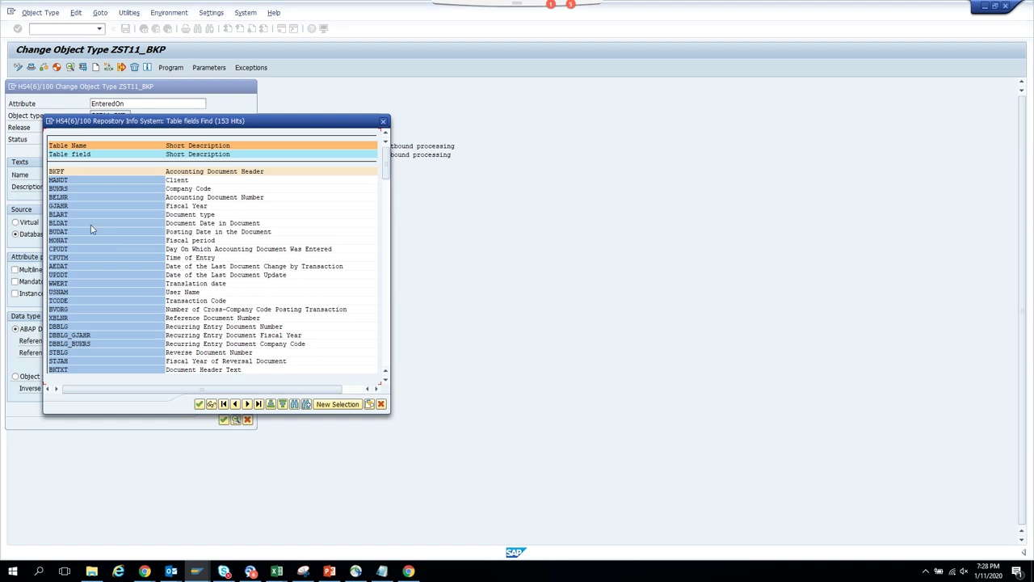
{"action": "left_click", "coordinate": [84, 249]}
{"action": "double_click", "coordinate": [84, 249]}
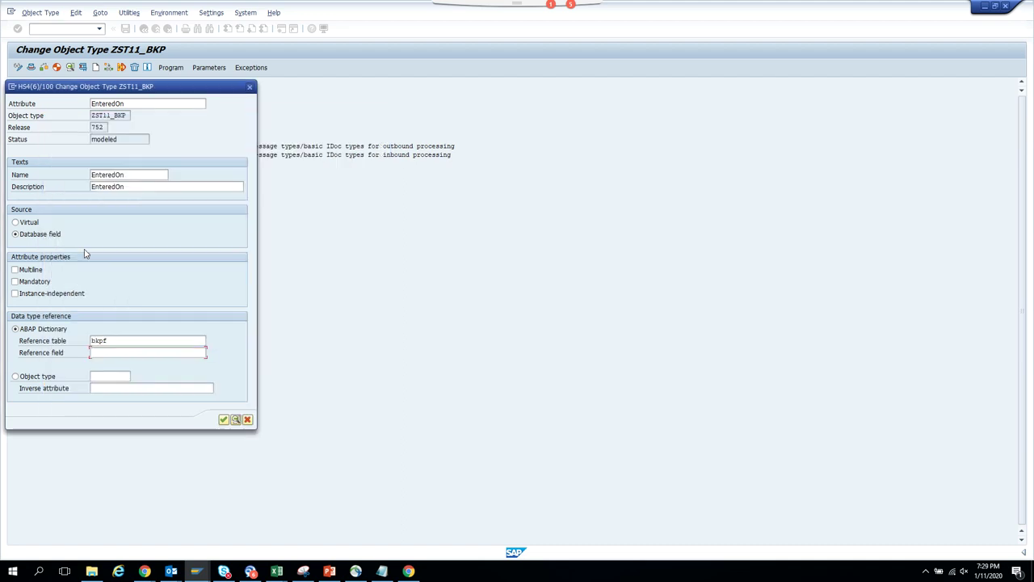
{"action": "left_click", "coordinate": [224, 419]}
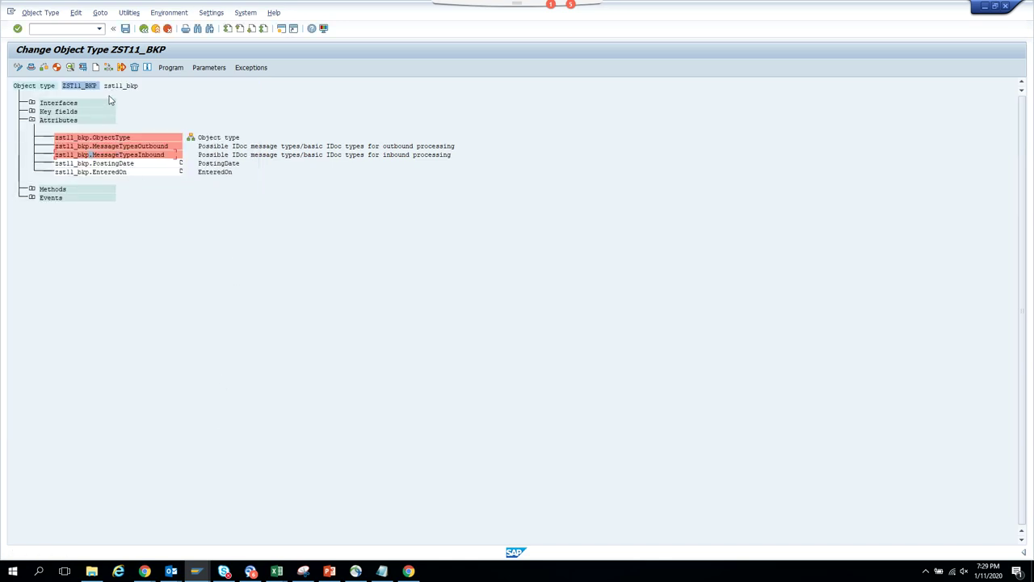
- Start a blank attribute without dictionary proposals and enter LastChanged as the attribute name
{"action": "left_click", "coordinate": [95, 67]}
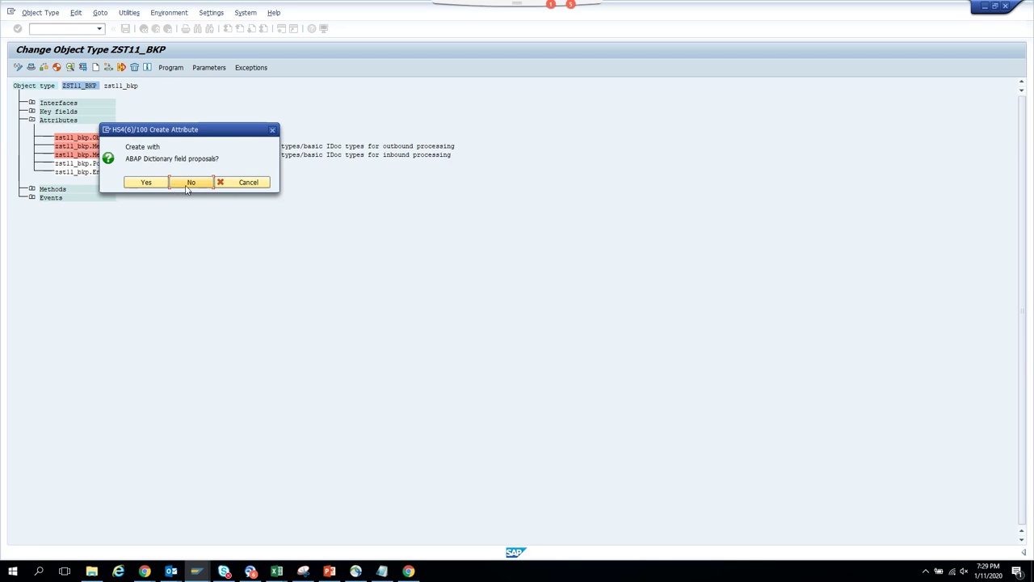
{"action": "left_click", "coordinate": [190, 182]}
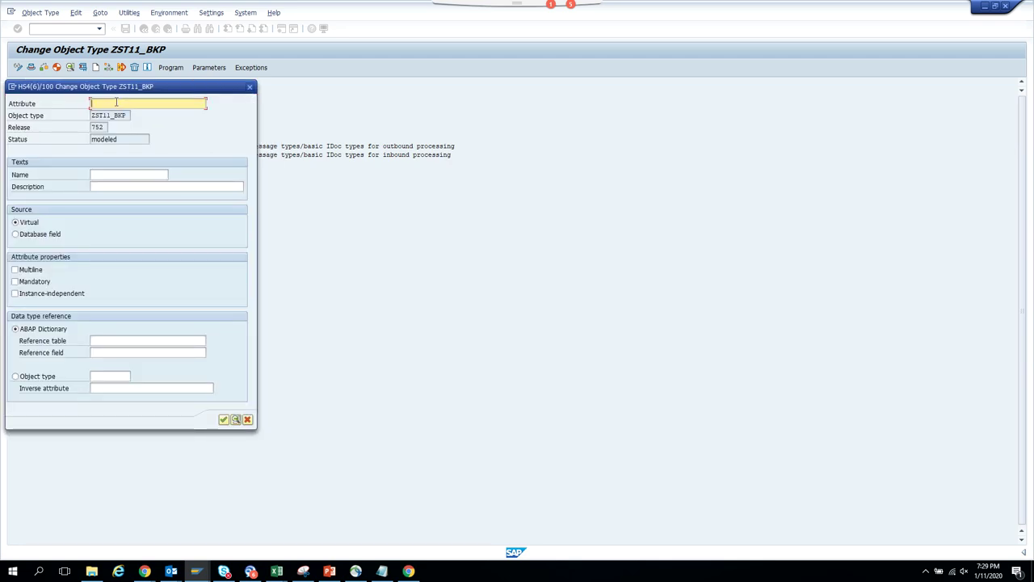
{"action": "type", "text": "LastChanged"}
- Copy LastChanged into the attribute's name and description
{"action": "left_click", "coordinate": [131, 175]}
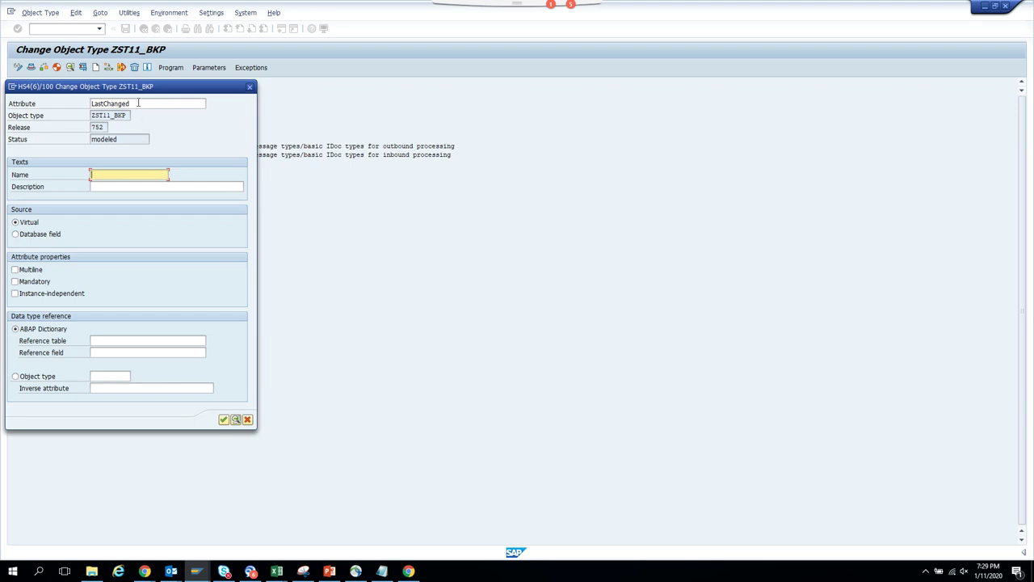
{"action": "left_click_drag", "start_coordinate": [139, 102], "coordinate": [1, 119]}
{"action": "key", "text": "ctrl+c"}
{"action": "left_click", "coordinate": [125, 175]}
{"action": "key", "text": "ctrl+v"}
{"action": "key", "text": "Tab"}
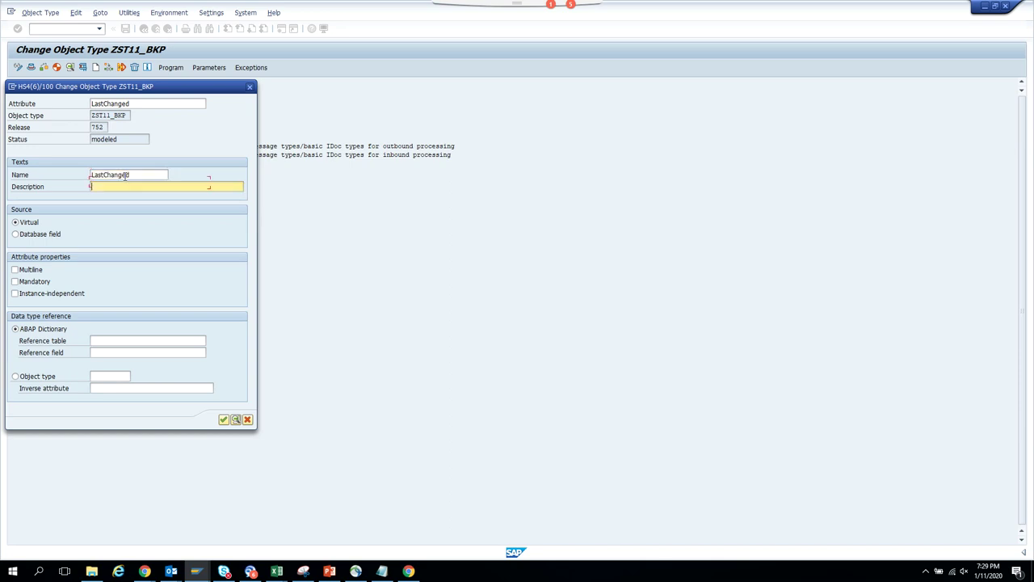
{"action": "key", "text": "ctrl+v"}
- Make LastChanged a database field referencing BKPF field AEDAT and create it
{"action": "left_click", "coordinate": [52, 240]}
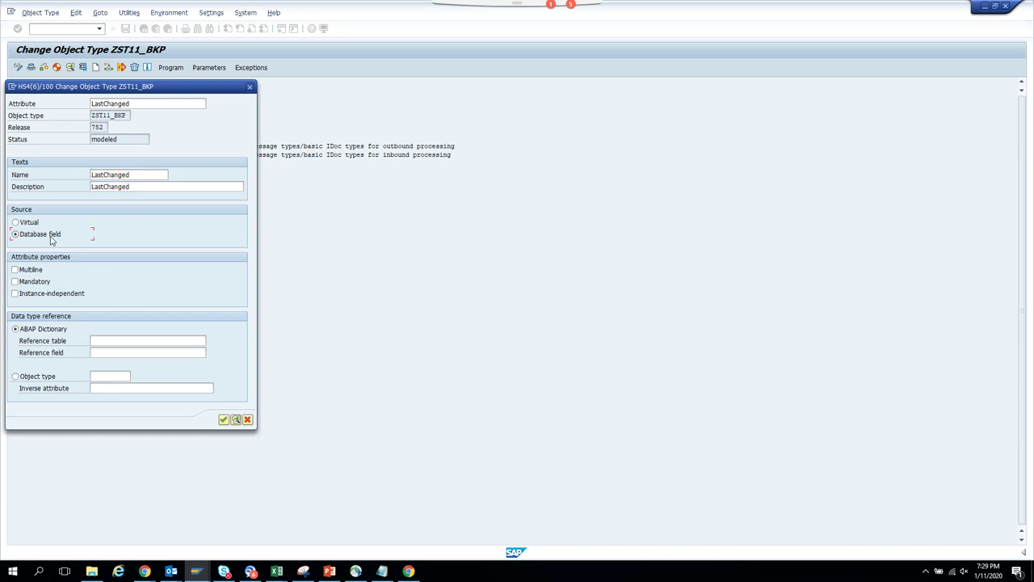
{"action": "left_click", "coordinate": [112, 340]}
{"action": "type", "text": "bkpf"}
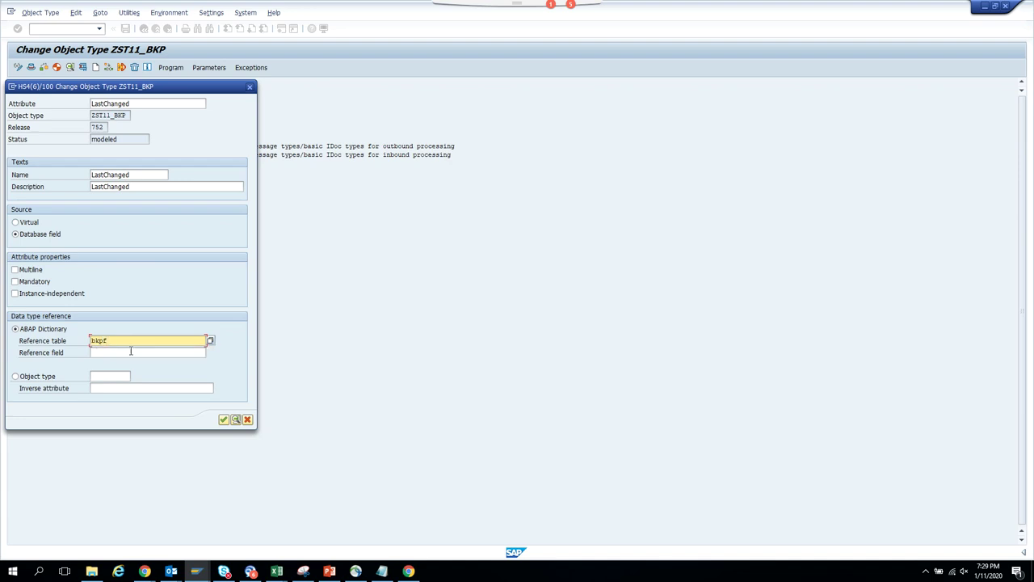
{"action": "left_click", "coordinate": [130, 353]}
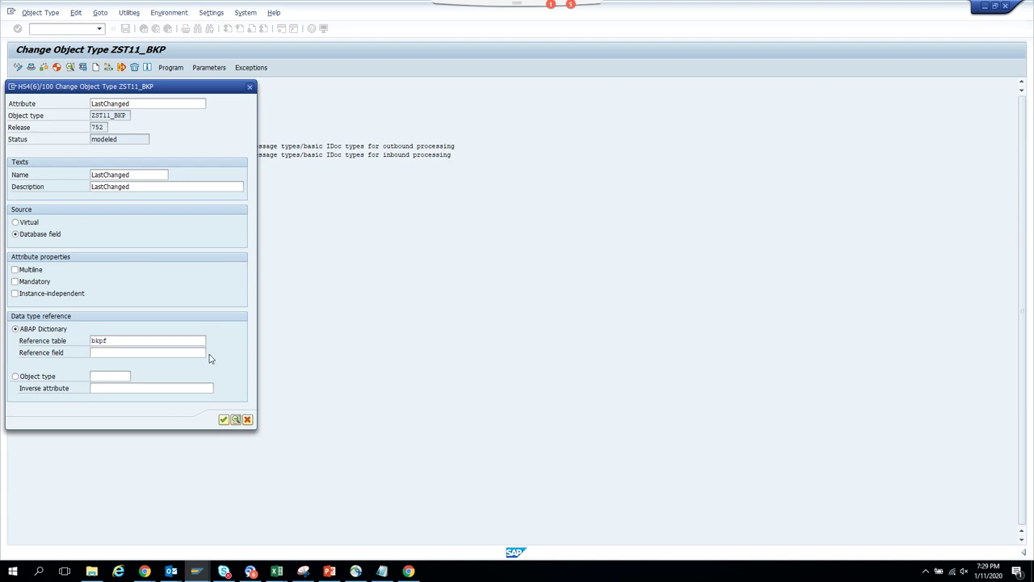
{"action": "left_click", "coordinate": [210, 354]}
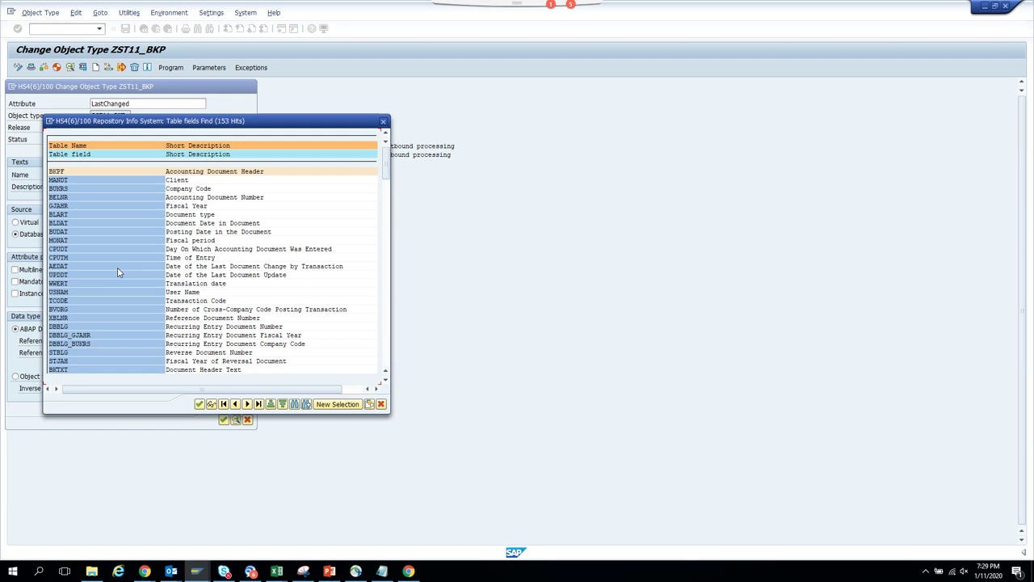
{"action": "double_click", "coordinate": [118, 268]}
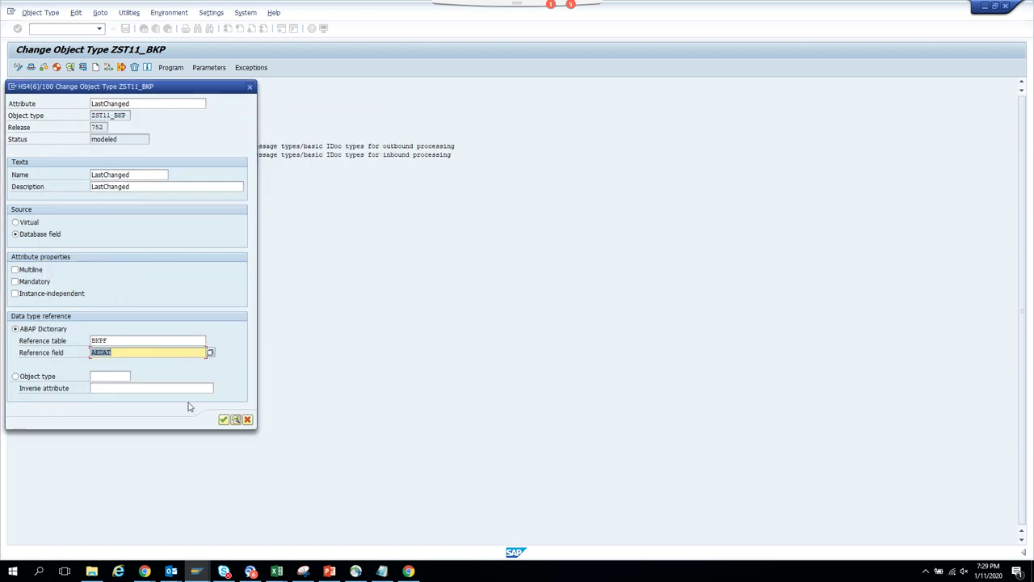
{"action": "left_click", "coordinate": [224, 420]}
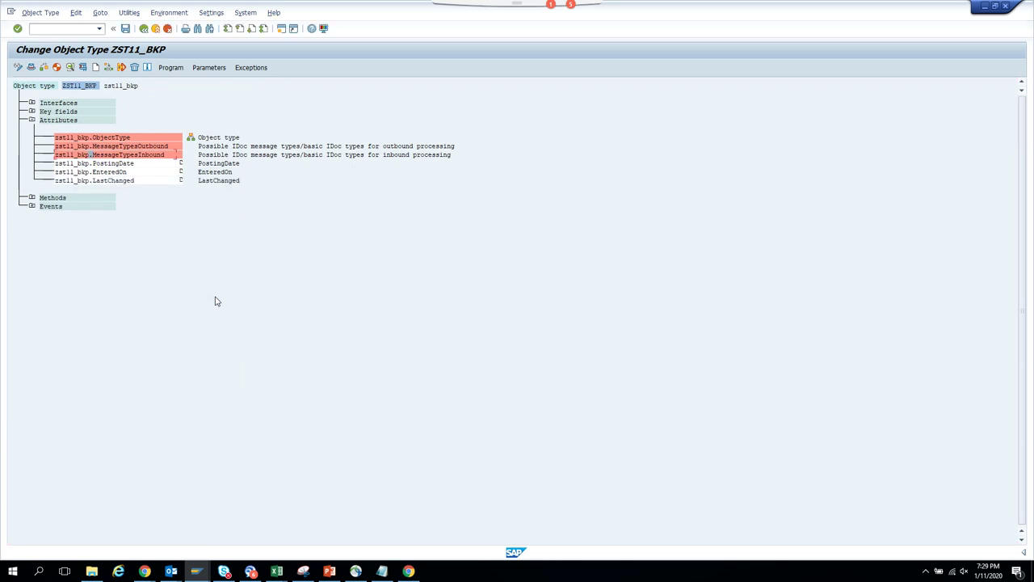
- Start a blank attribute and enter UserName as its attribute name, correcting the capital U
{"action": "left_click", "coordinate": [96, 67]}
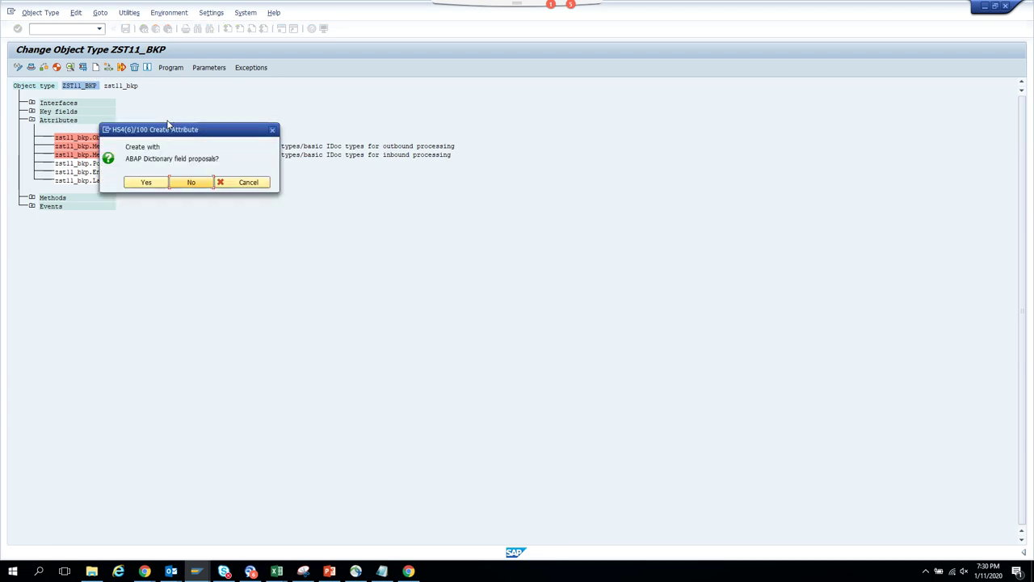
{"action": "left_click", "coordinate": [198, 183]}
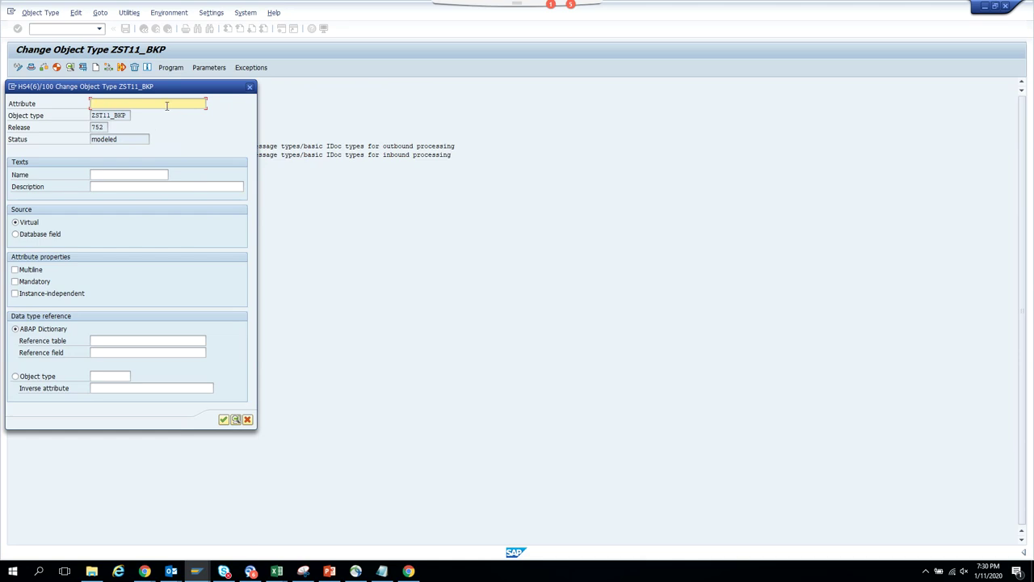
{"action": "type", "text": "userName"}
{"action": "left_click", "coordinate": [127, 175]}
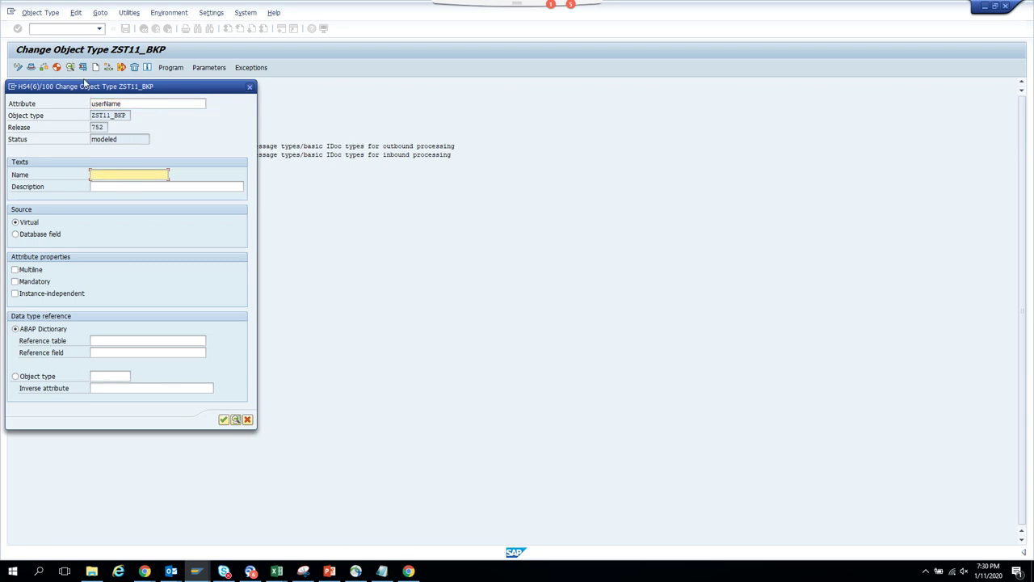
{"action": "left_click", "coordinate": [95, 104]}
{"action": "key", "text": "BackSpace"}
{"action": "type", "text": "U"}
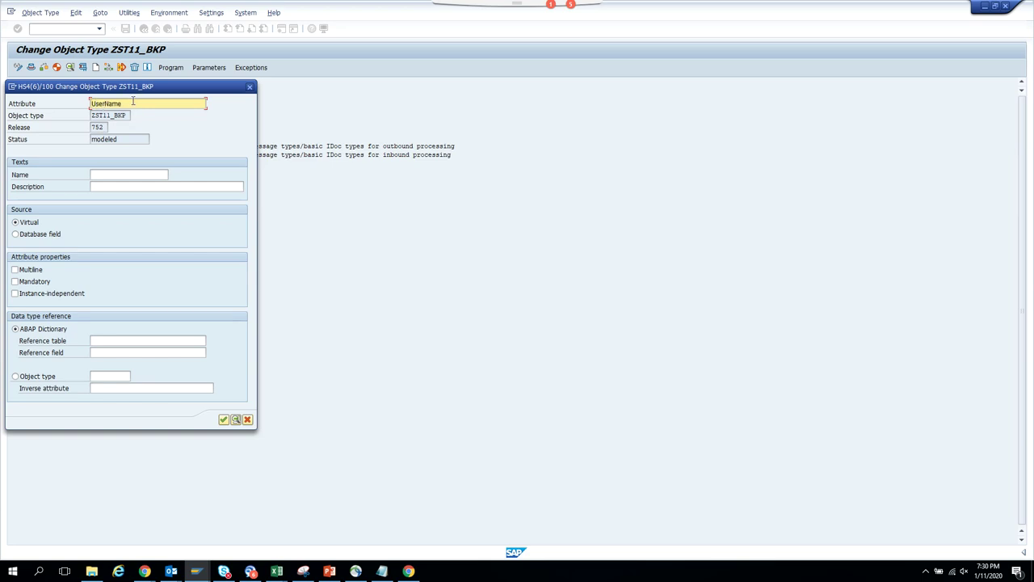
- Fill the attribute's name and description with UserName
{"action": "left_click", "coordinate": [107, 175]}
{"action": "type", "text": "UserName"}
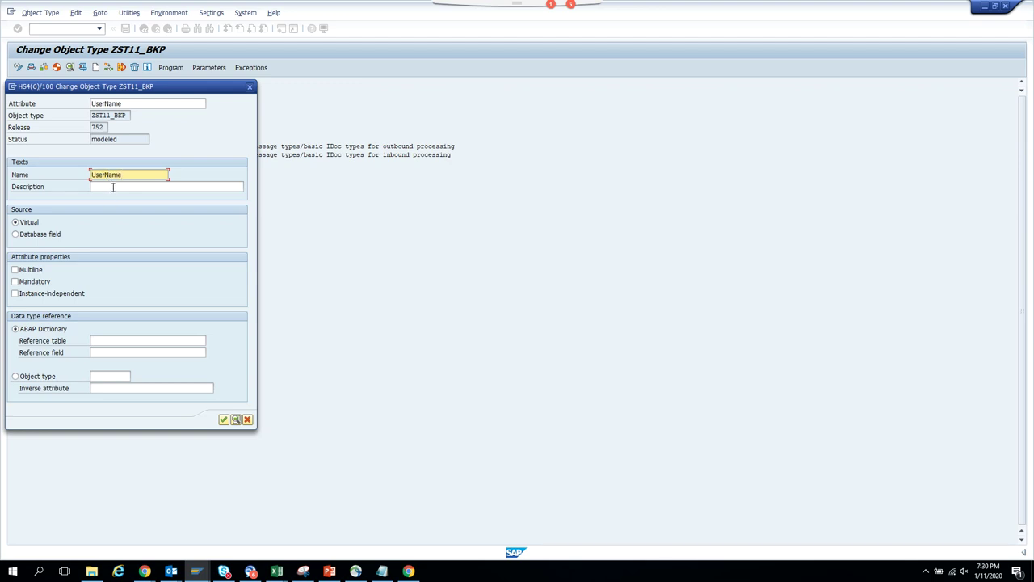
{"action": "left_click", "coordinate": [113, 187]}
{"action": "type", "text": "UserName"}
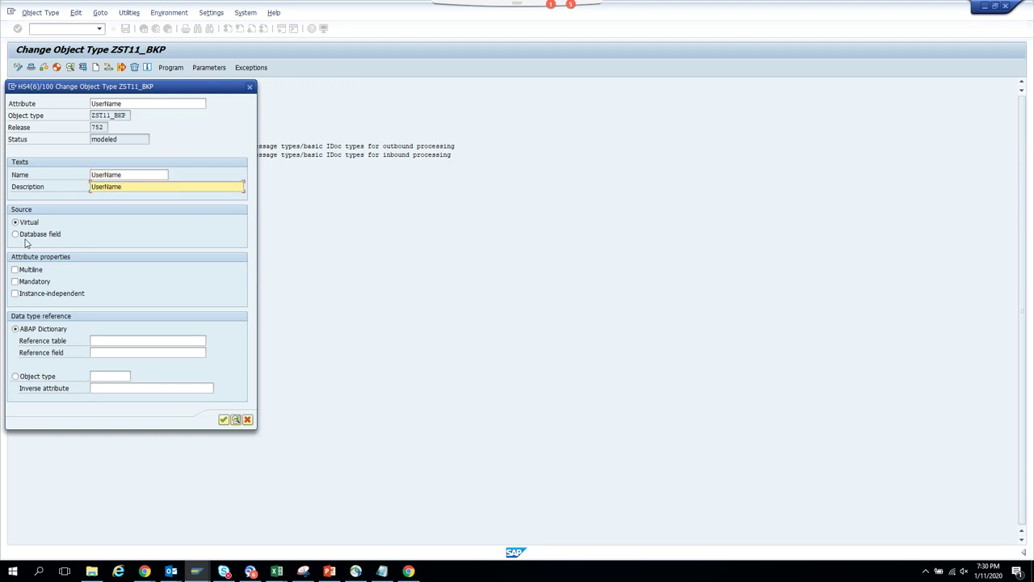
- Make UserName a database field referencing BKPF field USNAM, then save the object type
{"action": "left_click", "coordinate": [32, 235]}
{"action": "left_click", "coordinate": [143, 340]}
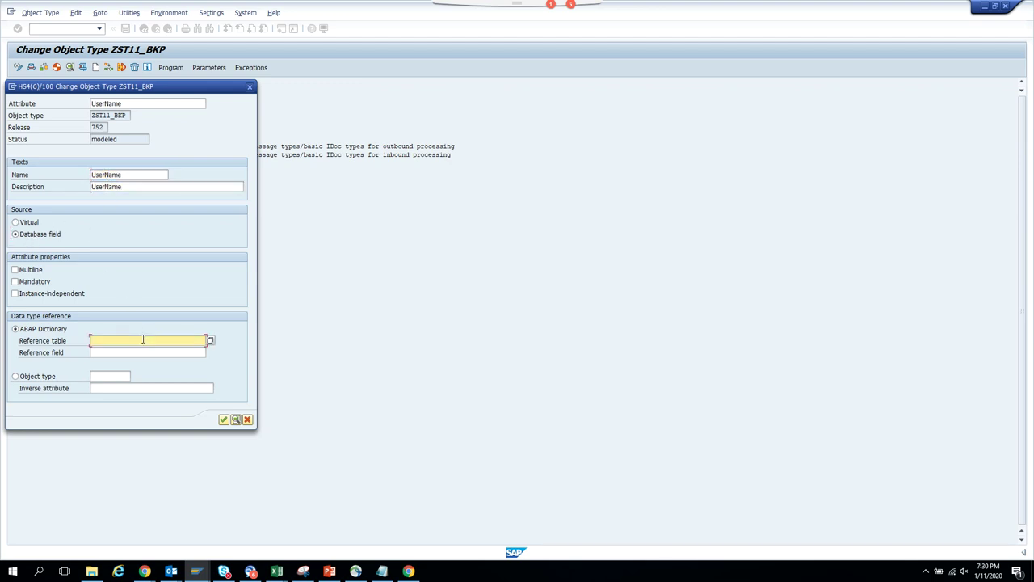
{"action": "left_click", "coordinate": [137, 350]}
{"action": "left_click", "coordinate": [164, 353]}
{"action": "left_click", "coordinate": [210, 352]}
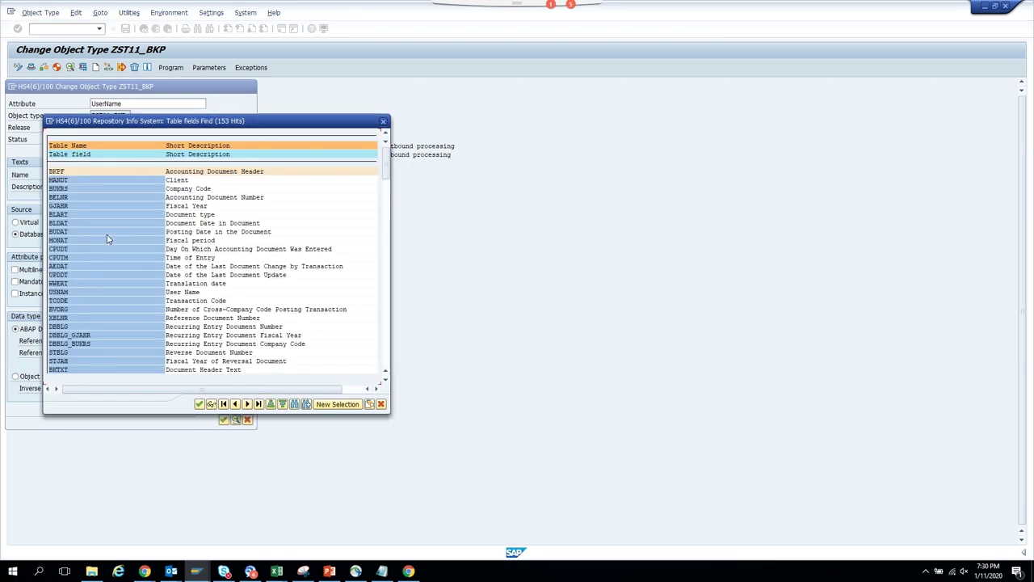
{"action": "double_click", "coordinate": [86, 295]}
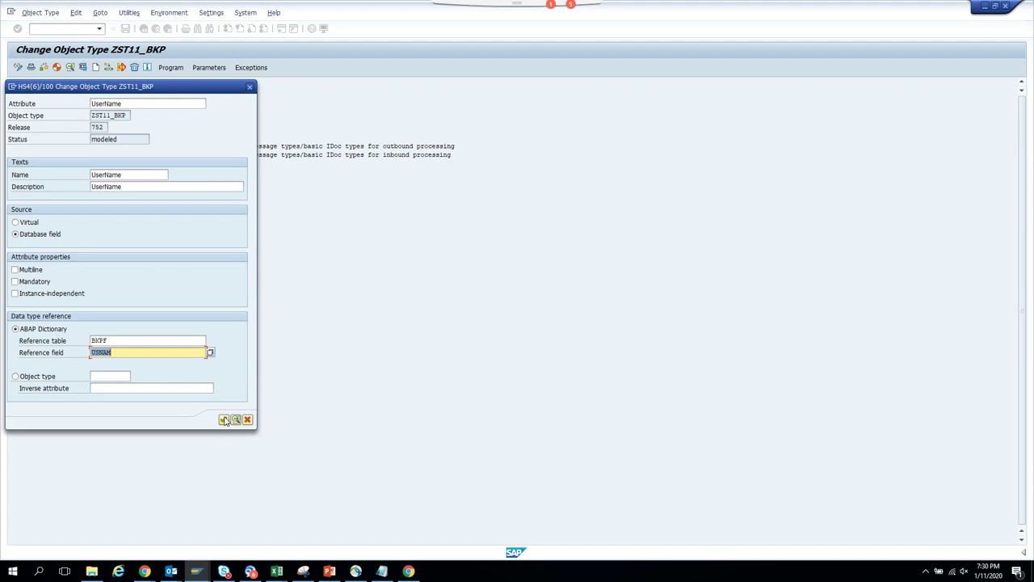
{"action": "left_click", "coordinate": [224, 420]}
{"action": "left_click", "coordinate": [125, 28]}
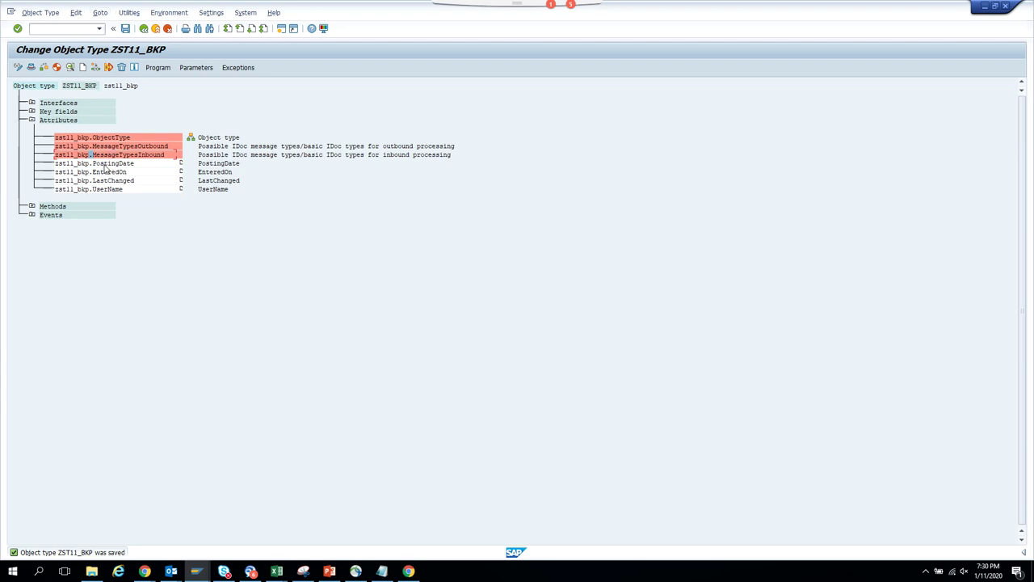
- Check the release status options without changing them, then open ZST11_BKP's program code
{"action": "left_click", "coordinate": [76, 13]}
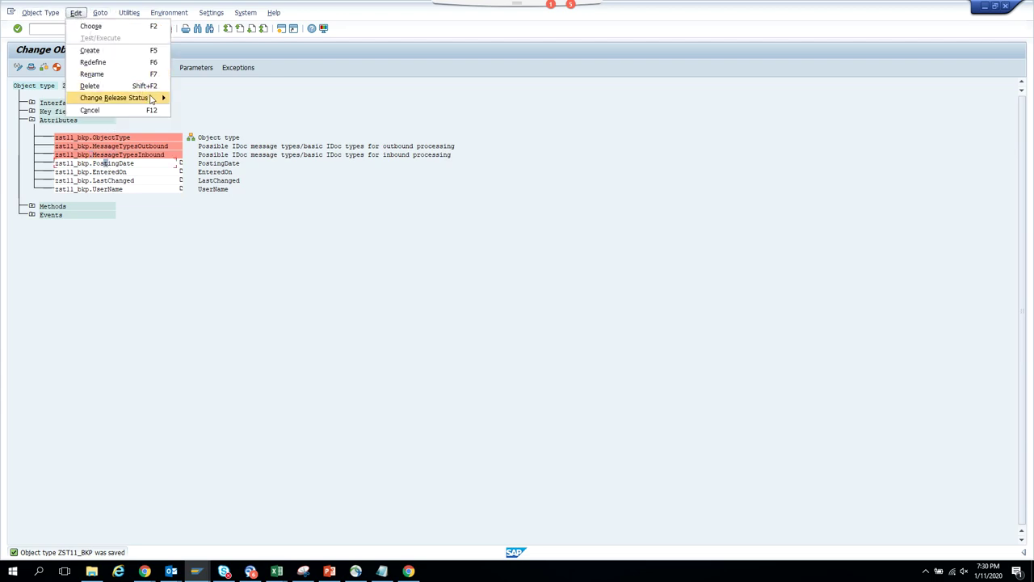
{"action": "mouse_move", "coordinate": [130, 98]}
{"action": "mouse_move", "coordinate": [234, 110]}
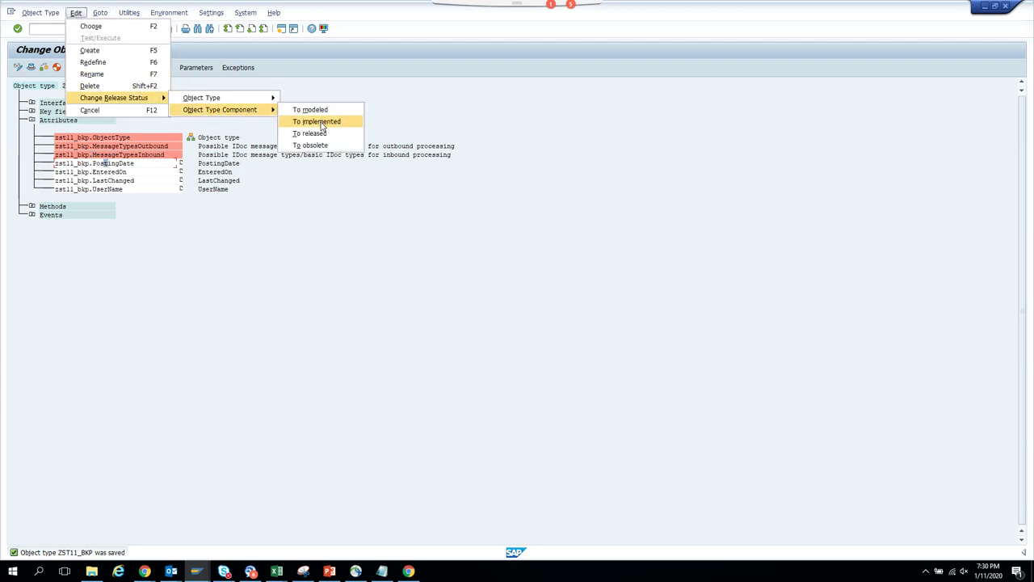
{"action": "left_click", "coordinate": [249, 229]}
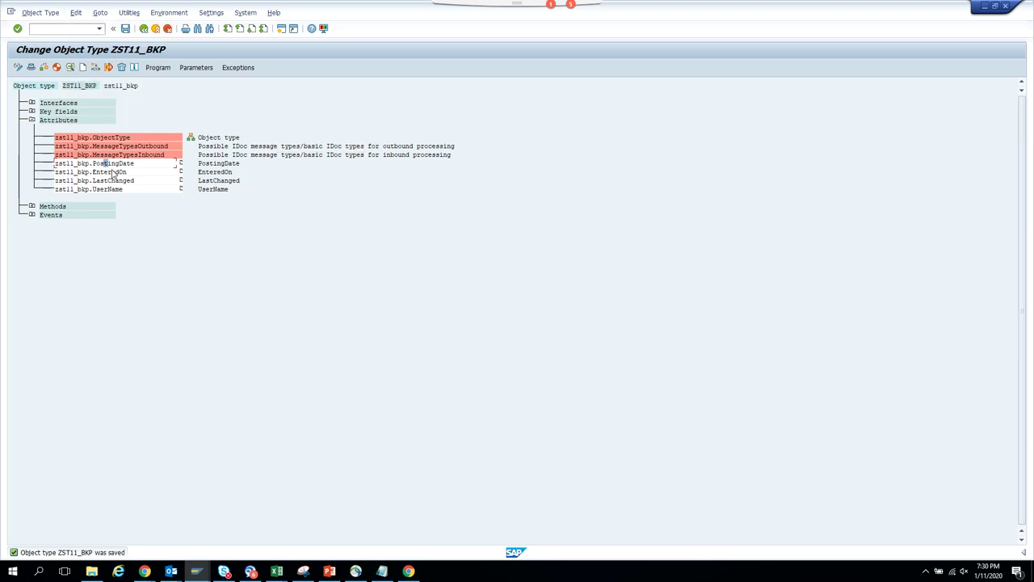
{"action": "left_click", "coordinate": [164, 68]}
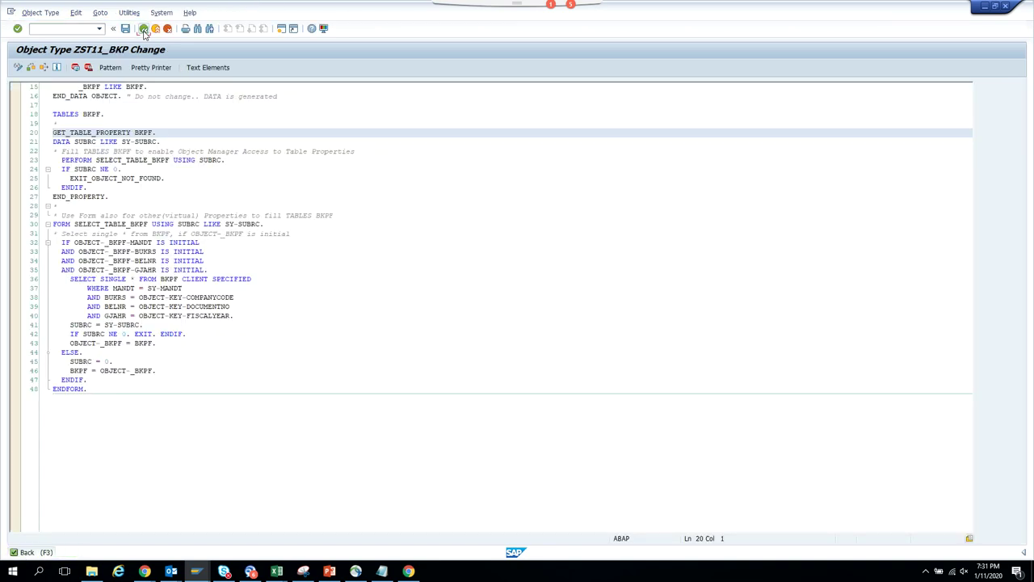
- Switch between the program code and the attribute tree several times, ending on the attribute overview
{"action": "left_click", "coordinate": [144, 29]}
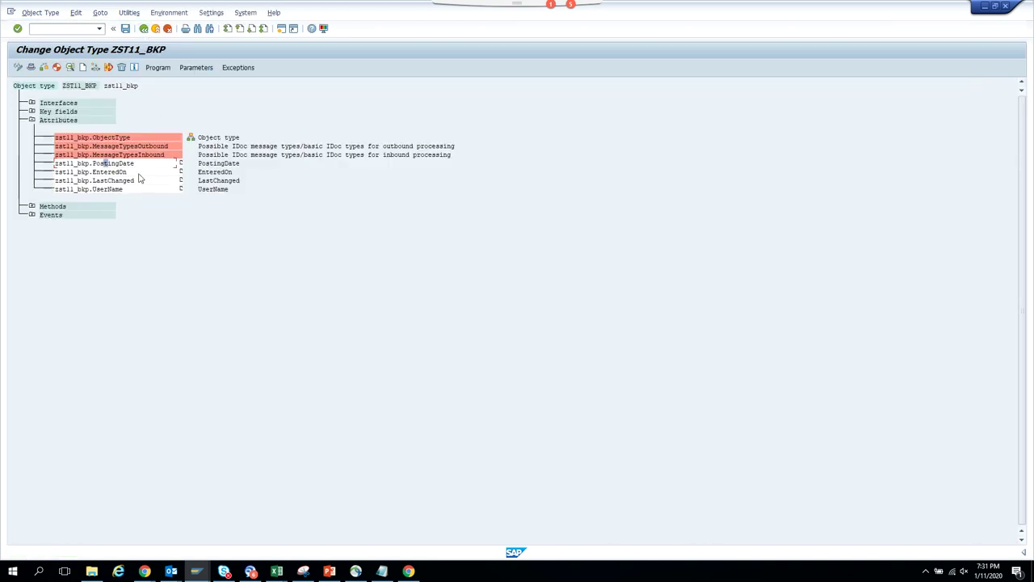
{"action": "left_click", "coordinate": [157, 68]}
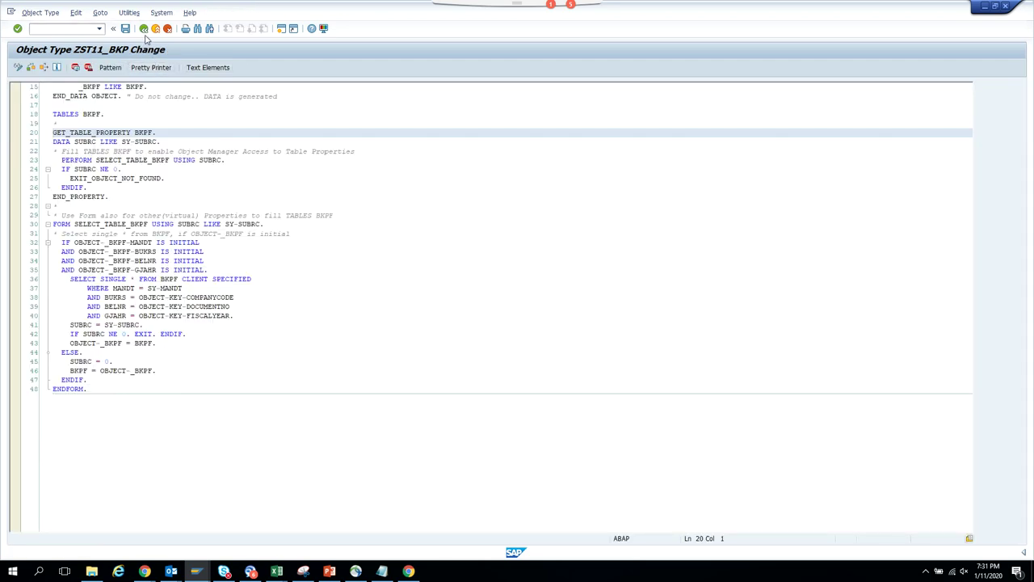
{"action": "left_click", "coordinate": [143, 29]}
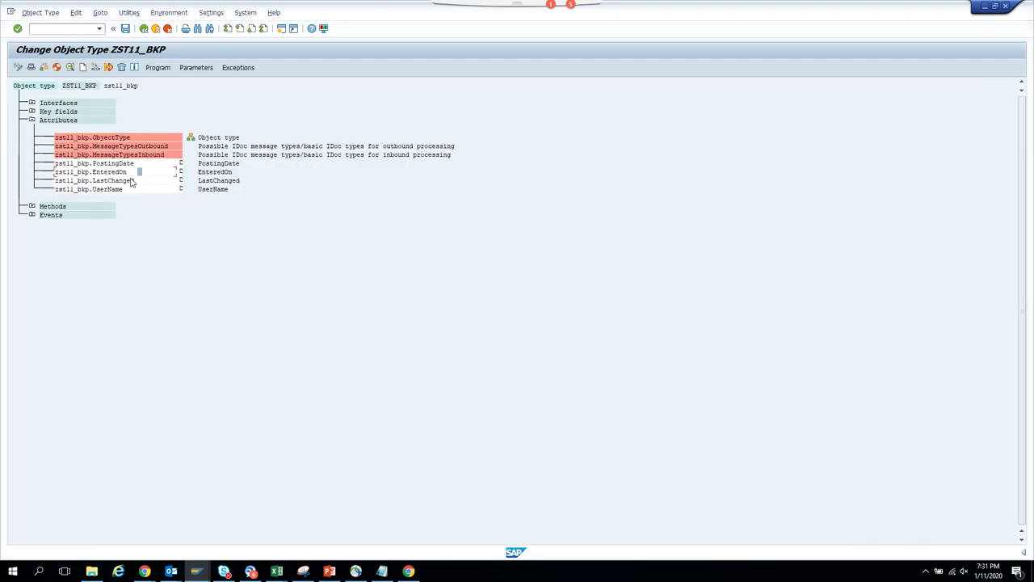
{"action": "left_click", "coordinate": [158, 69]}
{"action": "left_click", "coordinate": [144, 29]}
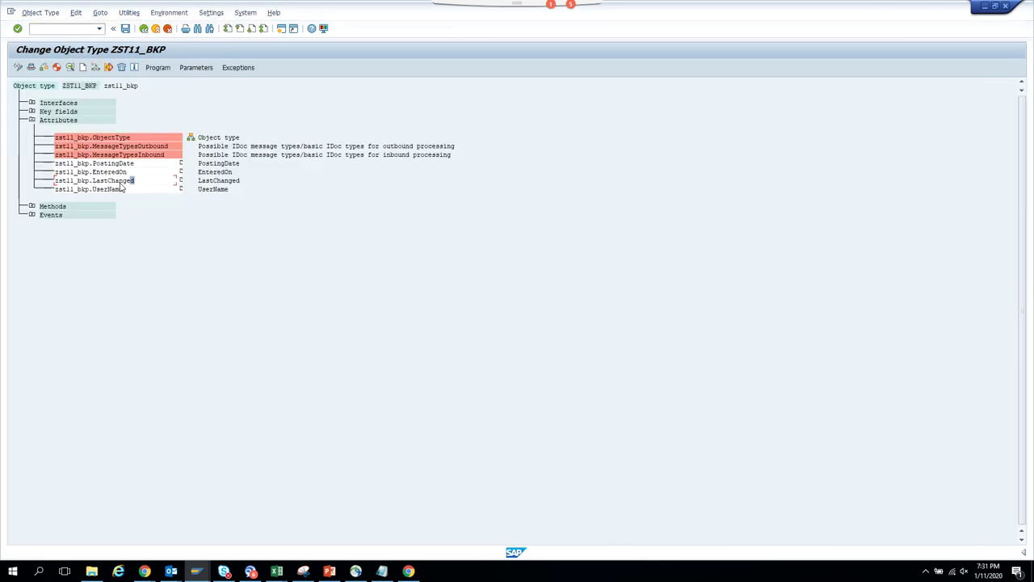
{"action": "left_click", "coordinate": [121, 188]}
{"action": "left_click", "coordinate": [158, 68]}
{"action": "left_click", "coordinate": [144, 29]}
- Set the release status of the UserName and LastChanged attributes to implemented
{"action": "left_click", "coordinate": [81, 14]}
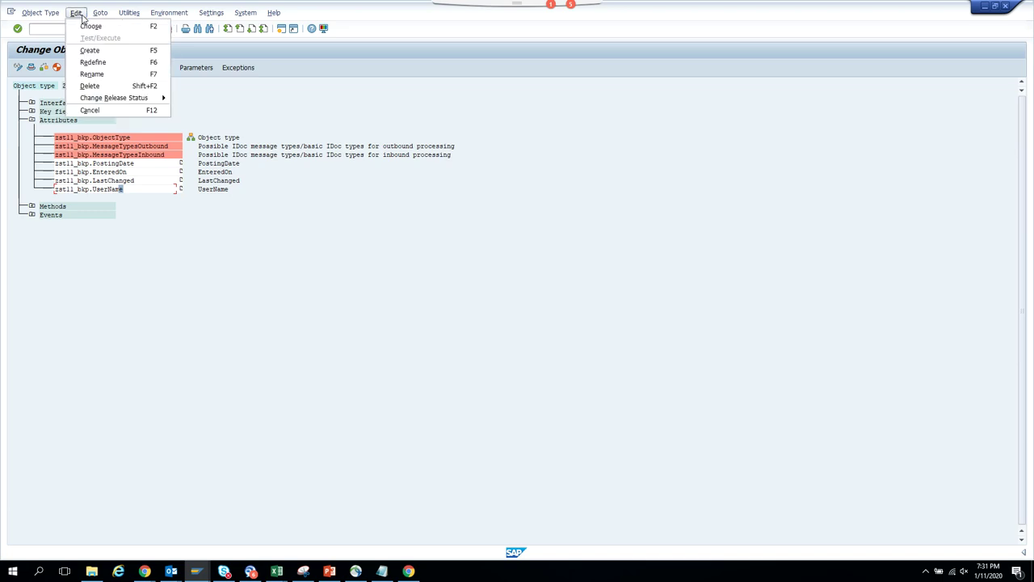
{"action": "mouse_move", "coordinate": [137, 98]}
{"action": "mouse_move", "coordinate": [234, 111]}
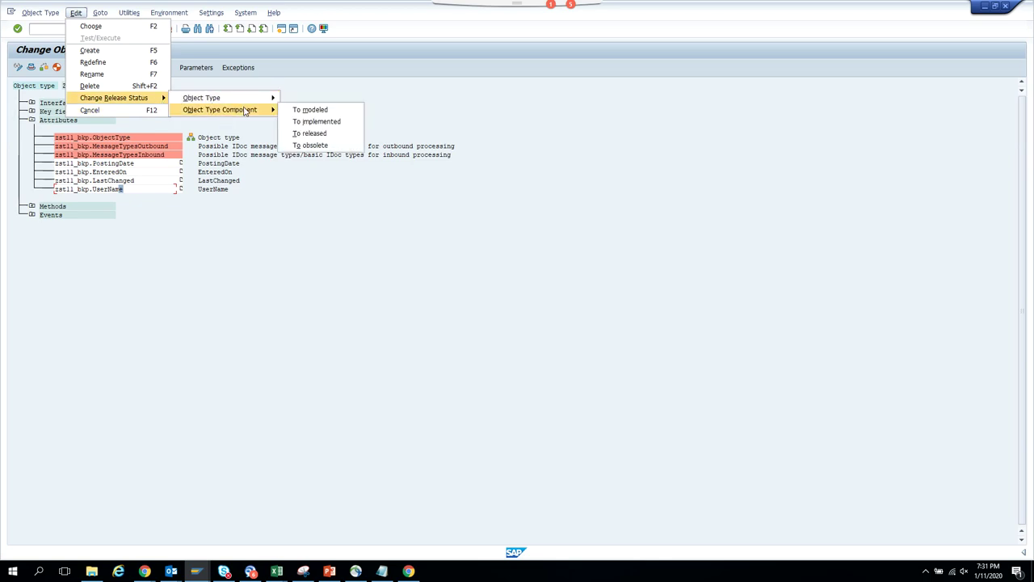
{"action": "left_click", "coordinate": [315, 120]}
{"action": "left_click", "coordinate": [159, 181]}
{"action": "left_click", "coordinate": [76, 13]}
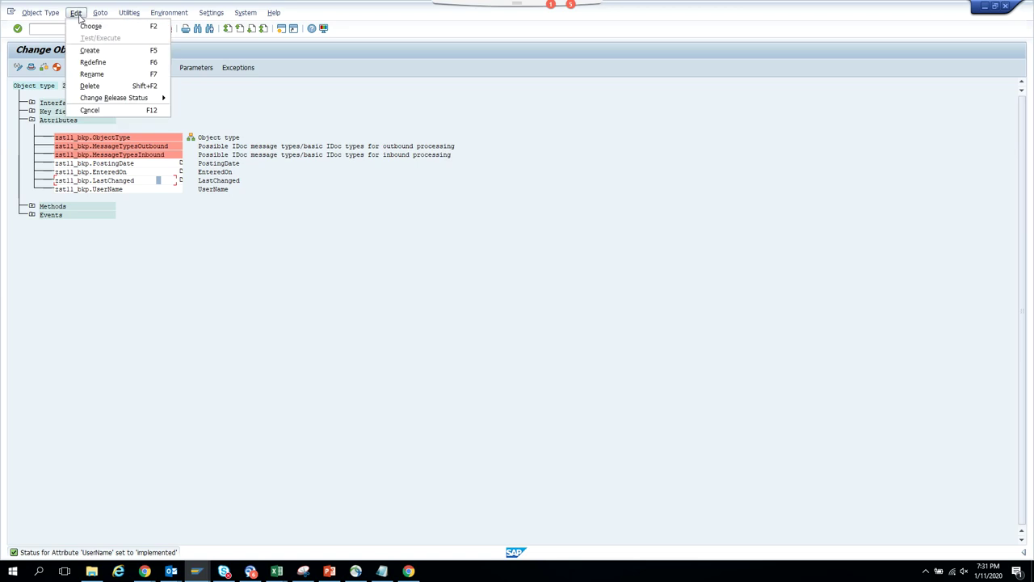
{"action": "mouse_move", "coordinate": [144, 98]}
{"action": "mouse_move", "coordinate": [236, 112]}
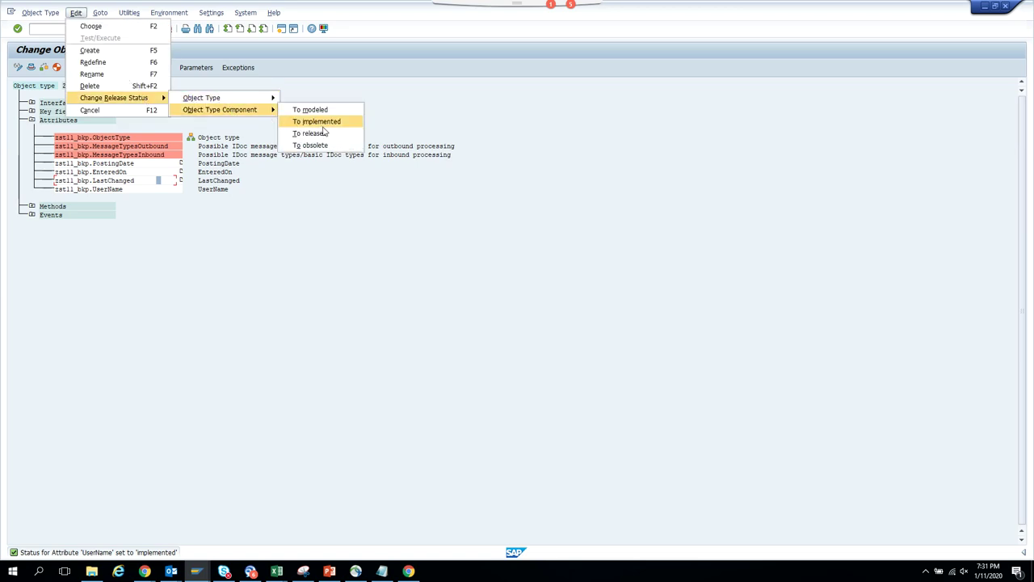
{"action": "left_click", "coordinate": [327, 122]}
- Set EnteredOn and PostingDate to implemented and regenerate object type ZST11_BKP
{"action": "left_click", "coordinate": [152, 173]}
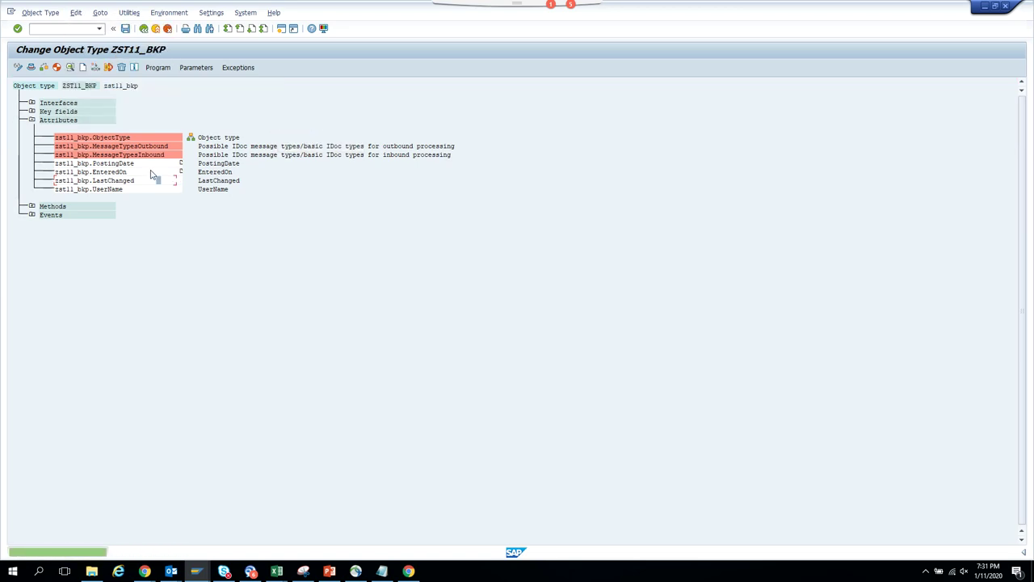
{"action": "left_click", "coordinate": [79, 14]}
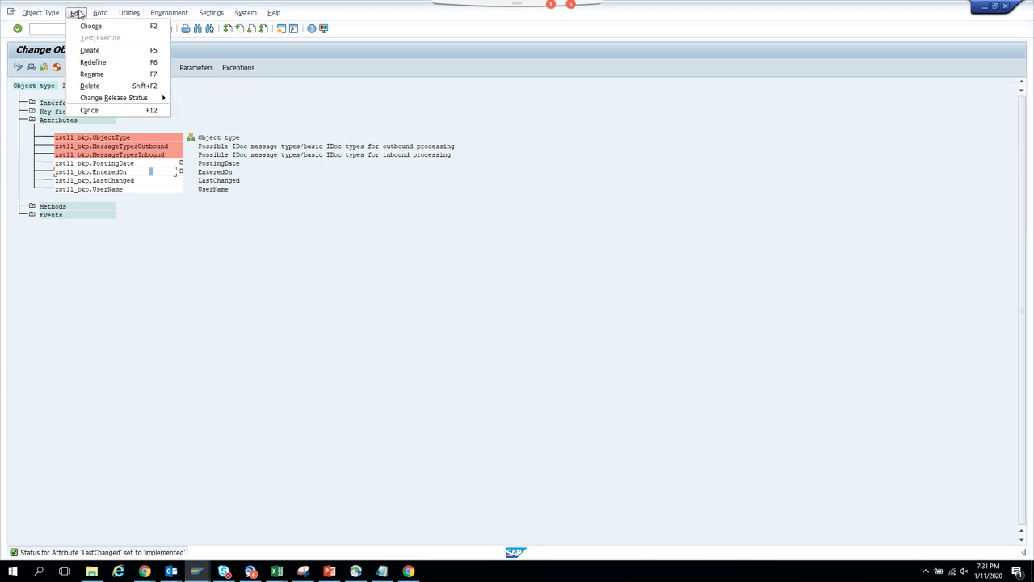
{"action": "mouse_move", "coordinate": [157, 97]}
{"action": "mouse_move", "coordinate": [230, 113]}
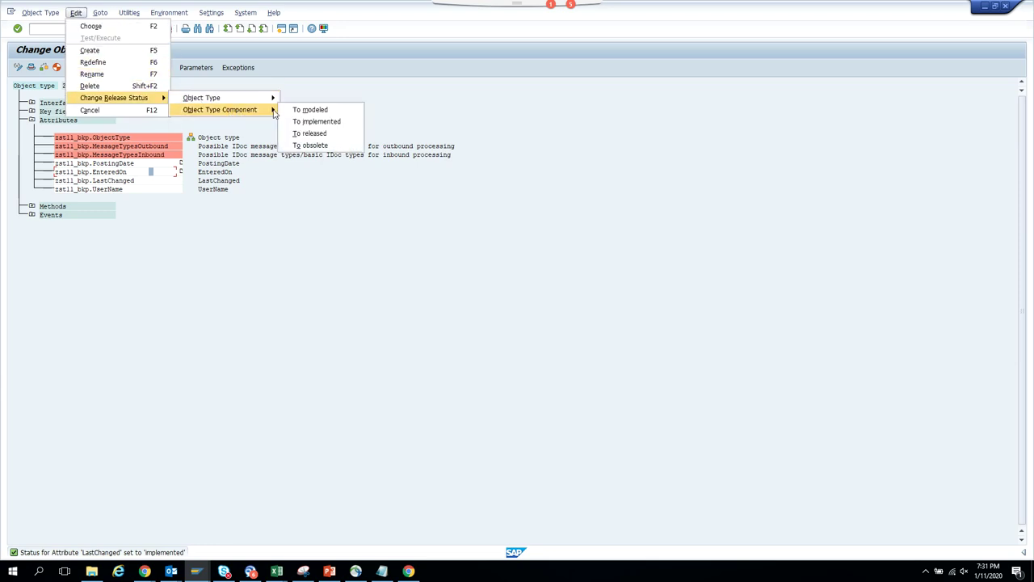
{"action": "left_click", "coordinate": [307, 122]}
{"action": "left_click", "coordinate": [161, 164]}
{"action": "left_click", "coordinate": [76, 13]}
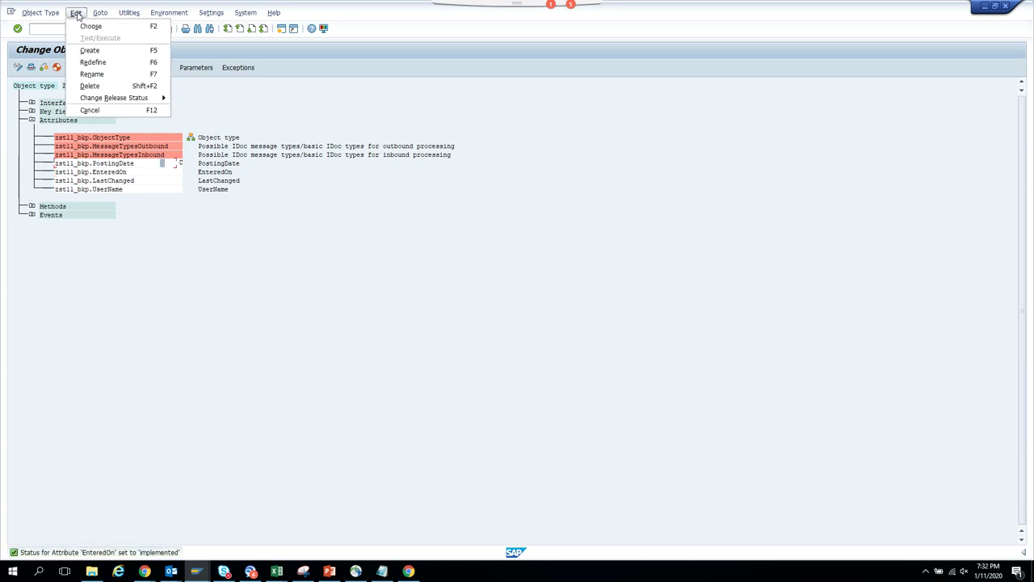
{"action": "mouse_move", "coordinate": [154, 99]}
{"action": "mouse_move", "coordinate": [226, 109]}
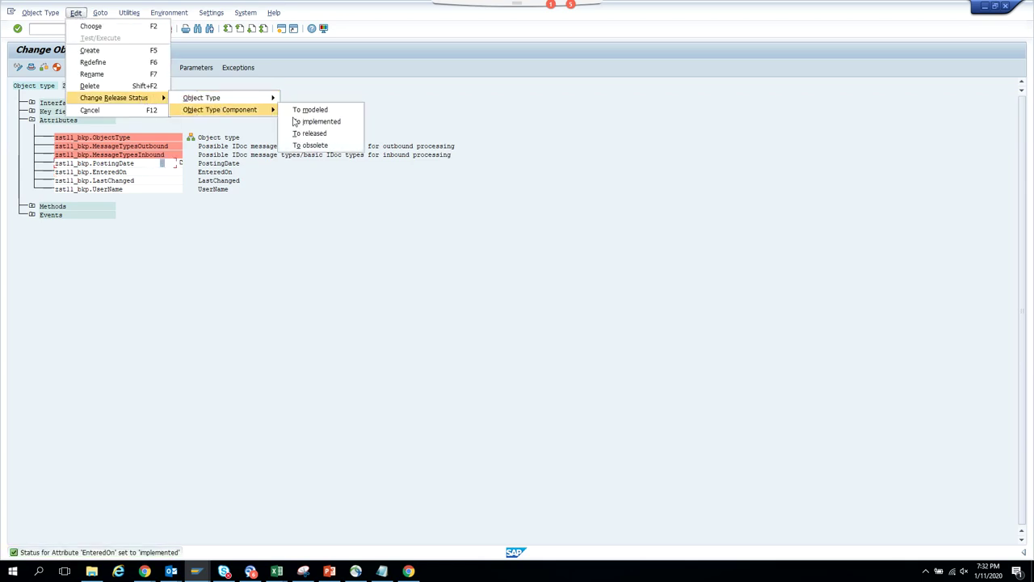
{"action": "left_click", "coordinate": [302, 121]}
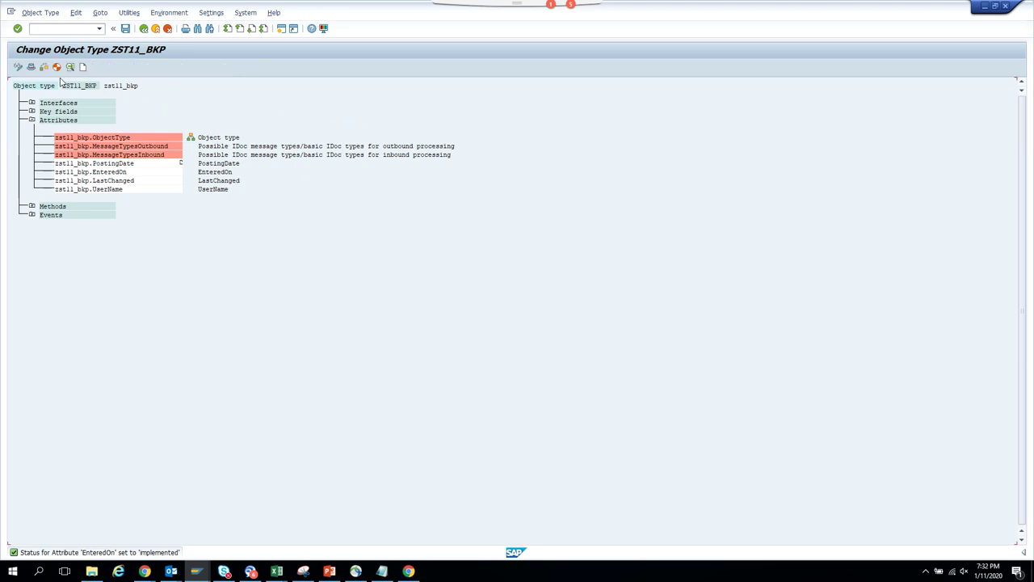
{"action": "left_click", "coordinate": [58, 68]}
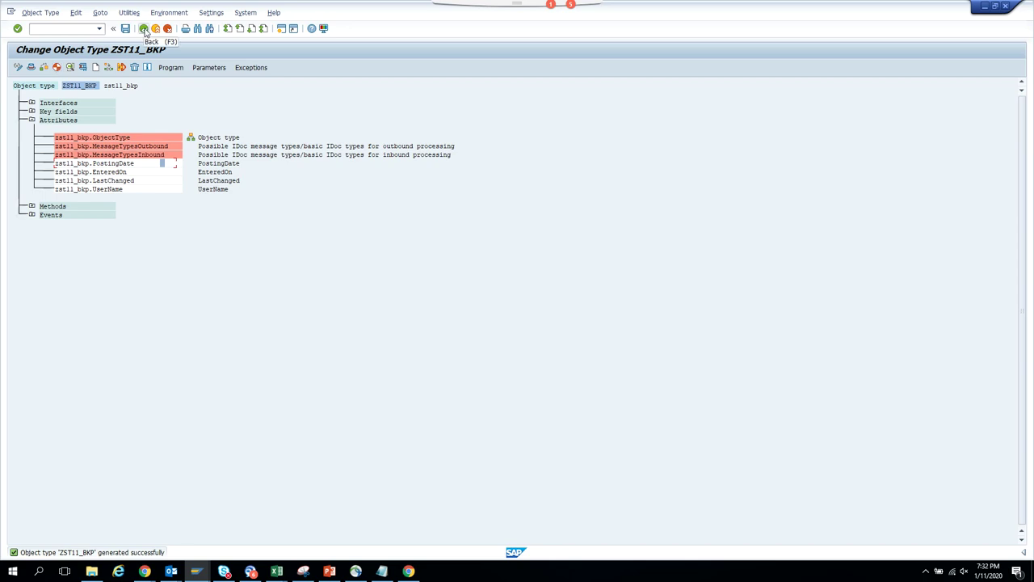
{"action": "left_click", "coordinate": [83, 69]}
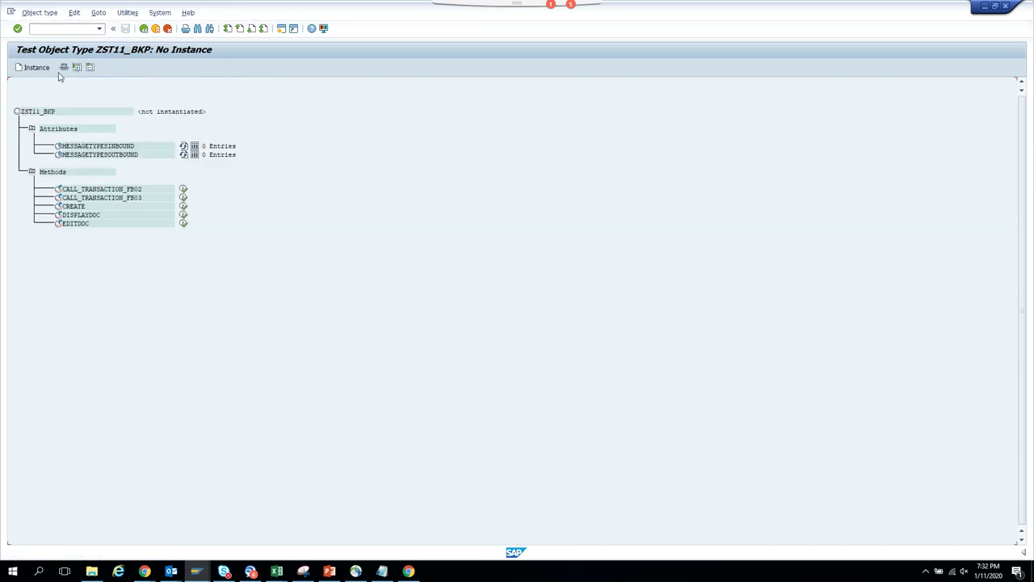
{"action": "left_click", "coordinate": [36, 68]}
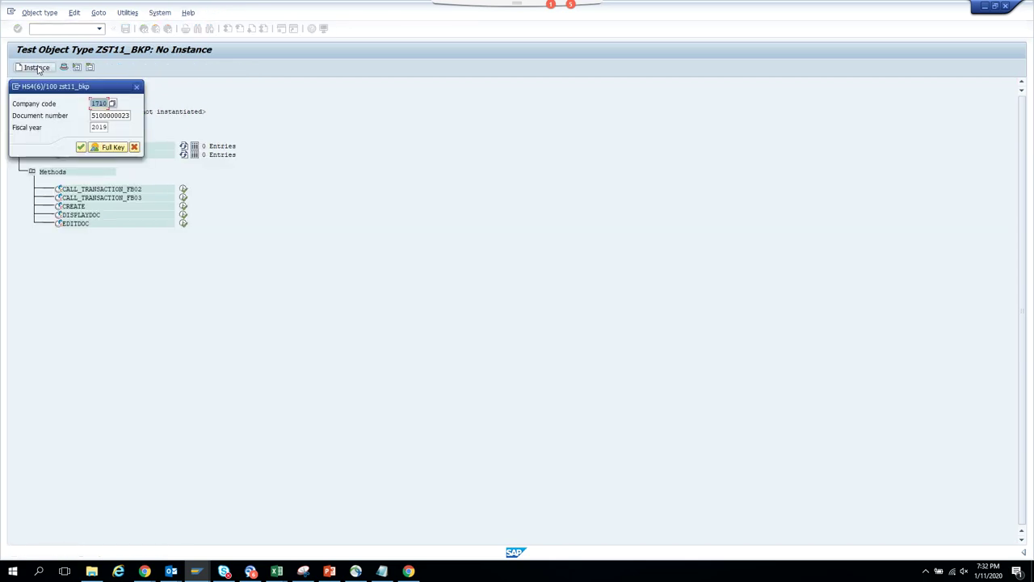
{"action": "left_click", "coordinate": [81, 148]}
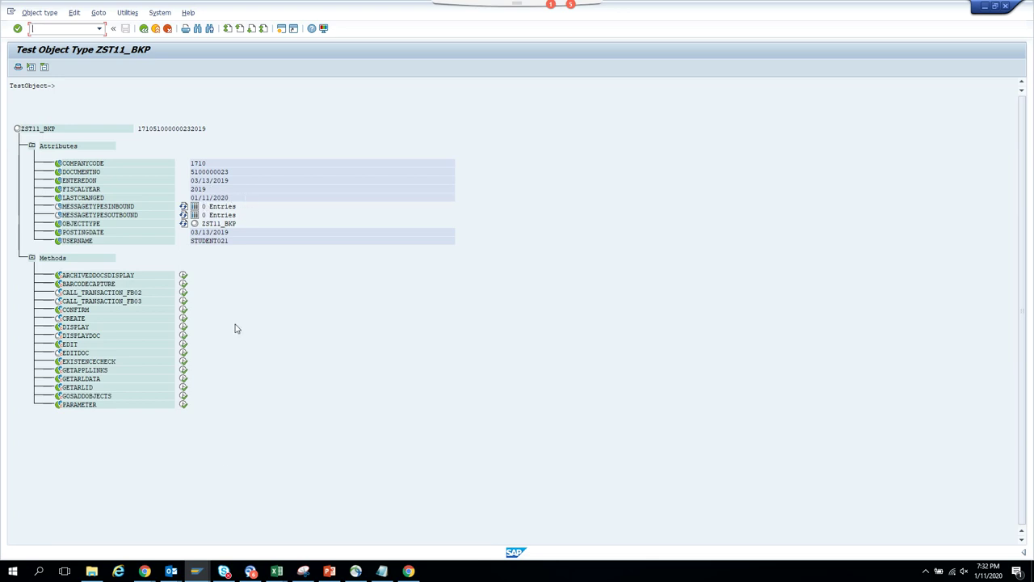
{"action": "left_click", "coordinate": [206, 571]}
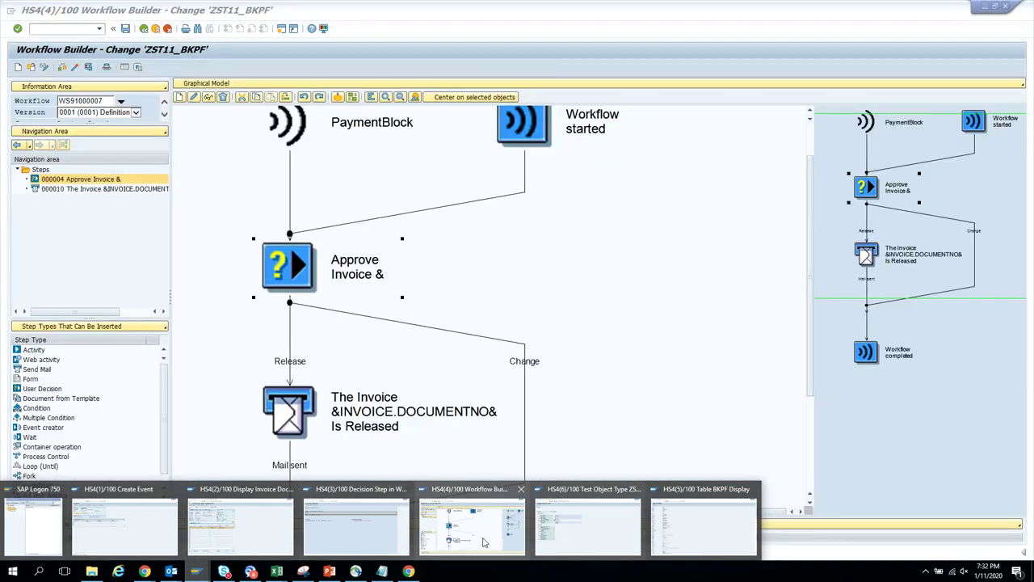
- Open task TS91000001 behind the Approve Invoice step in change mode and edit its description text
{"action": "left_click", "coordinate": [483, 541]}
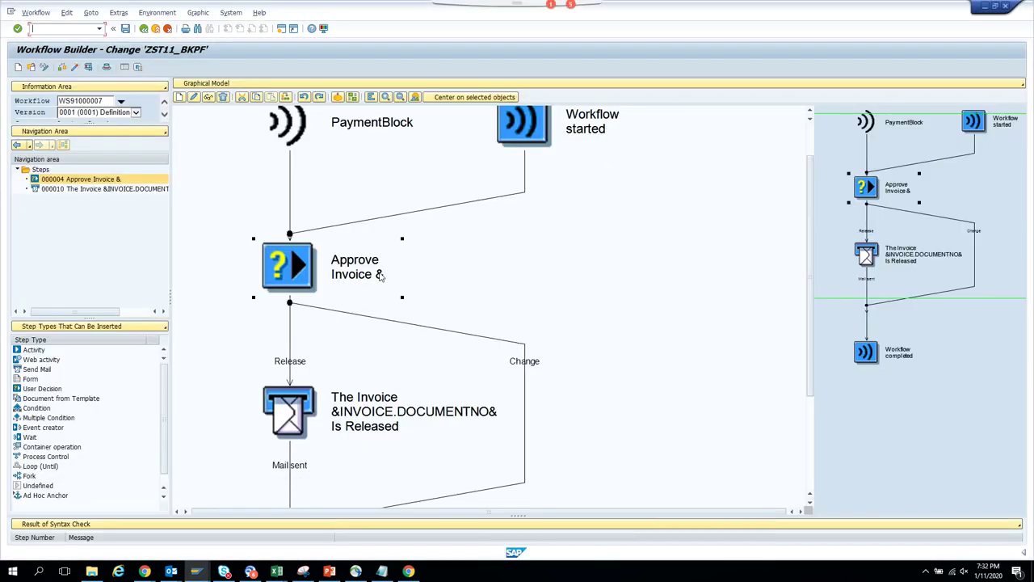
{"action": "double_click", "coordinate": [382, 275]}
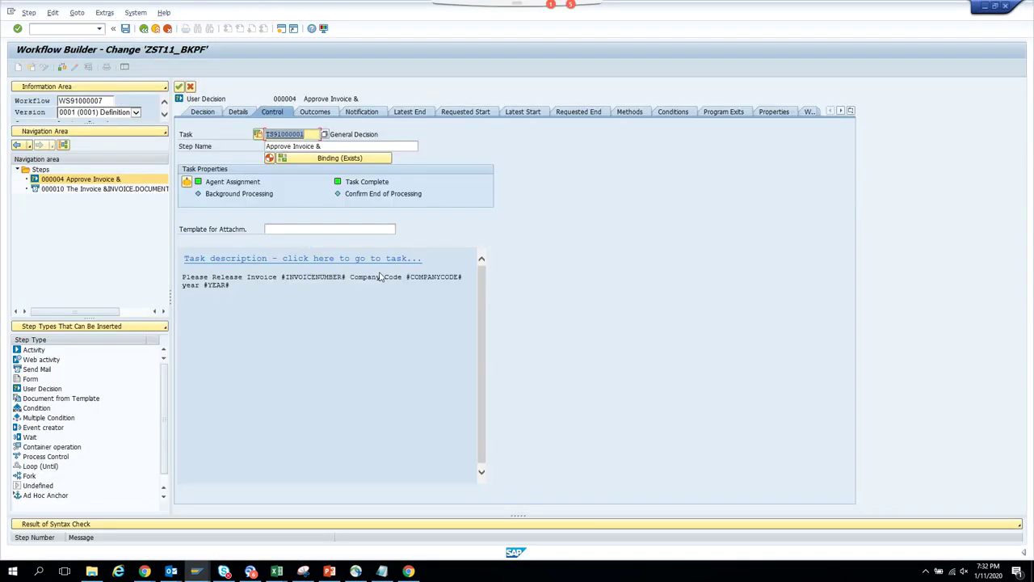
{"action": "double_click", "coordinate": [291, 134]}
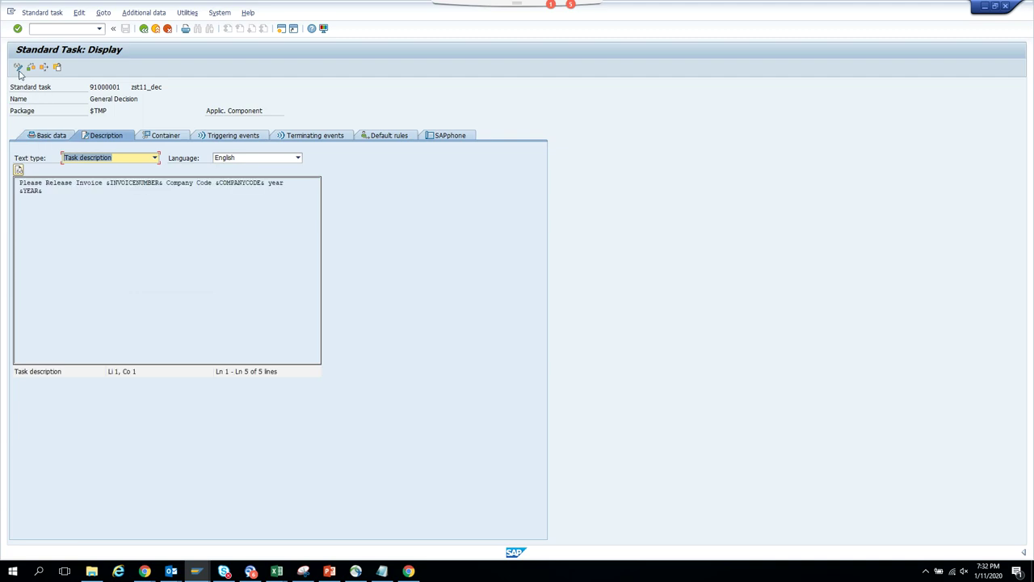
{"action": "left_click", "coordinate": [17, 67]}
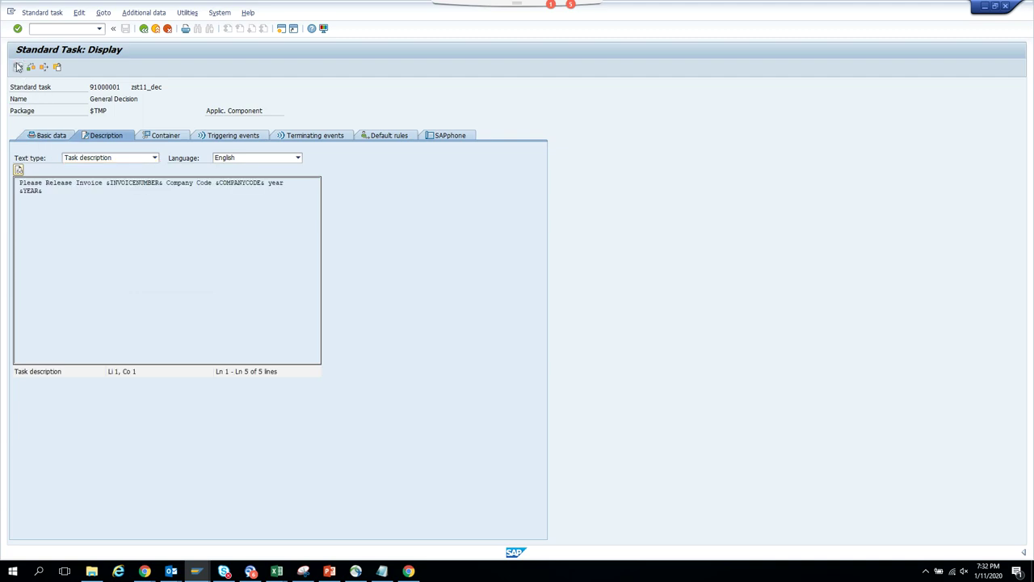
{"action": "left_click", "coordinate": [31, 170]}
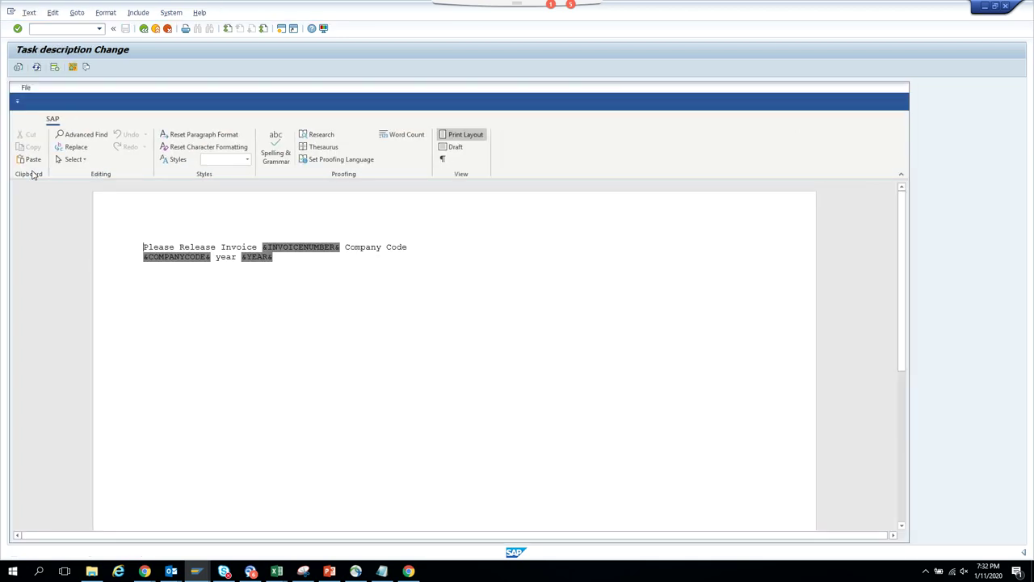
{"action": "left_click", "coordinate": [77, 13]}
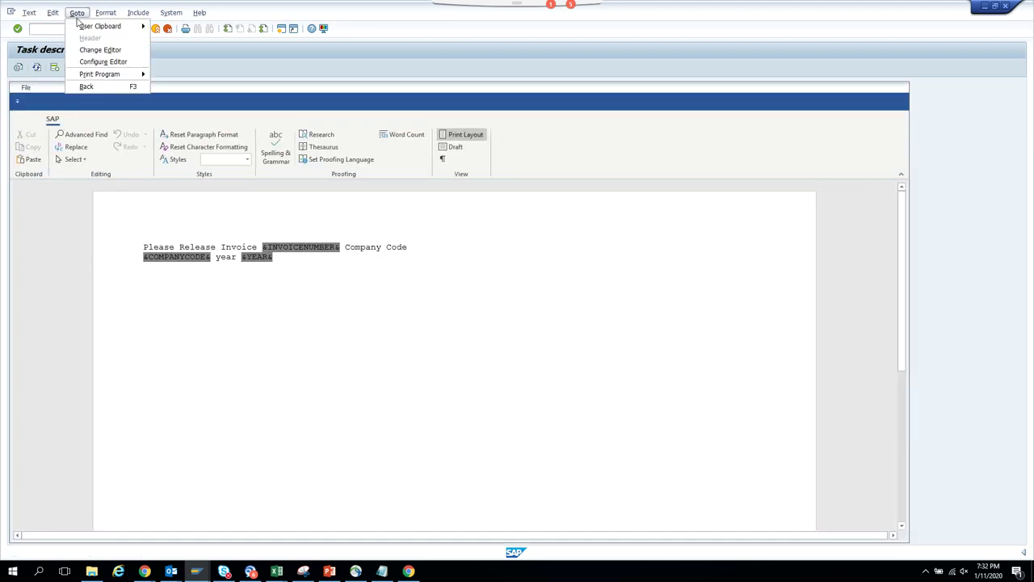
- Switch to the line editor and insert Invoice.EnteredOn after 'Entered On:' on line 3
{"action": "left_click", "coordinate": [117, 52]}
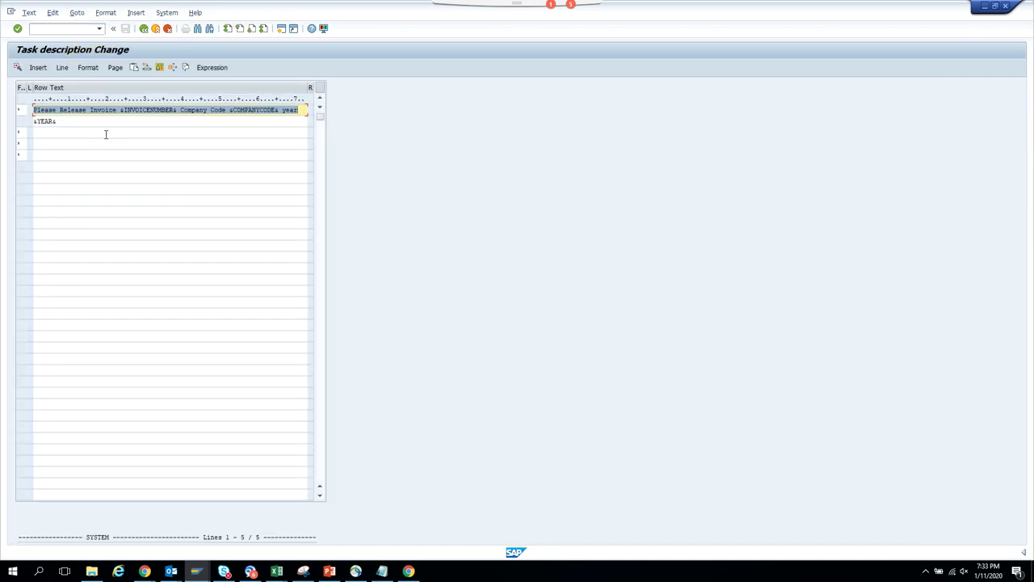
{"action": "left_click", "coordinate": [105, 134]}
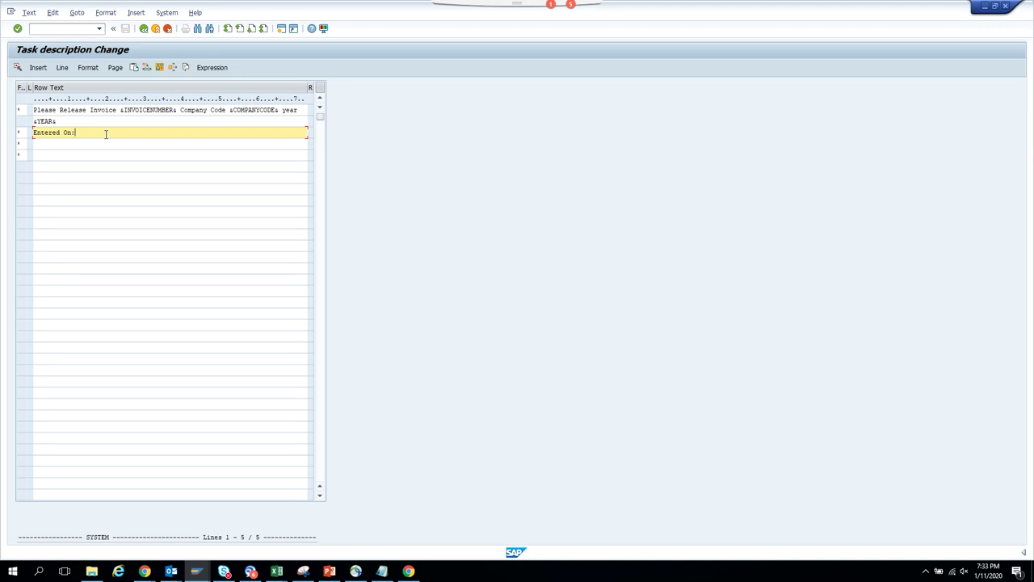
{"action": "left_click", "coordinate": [212, 67]}
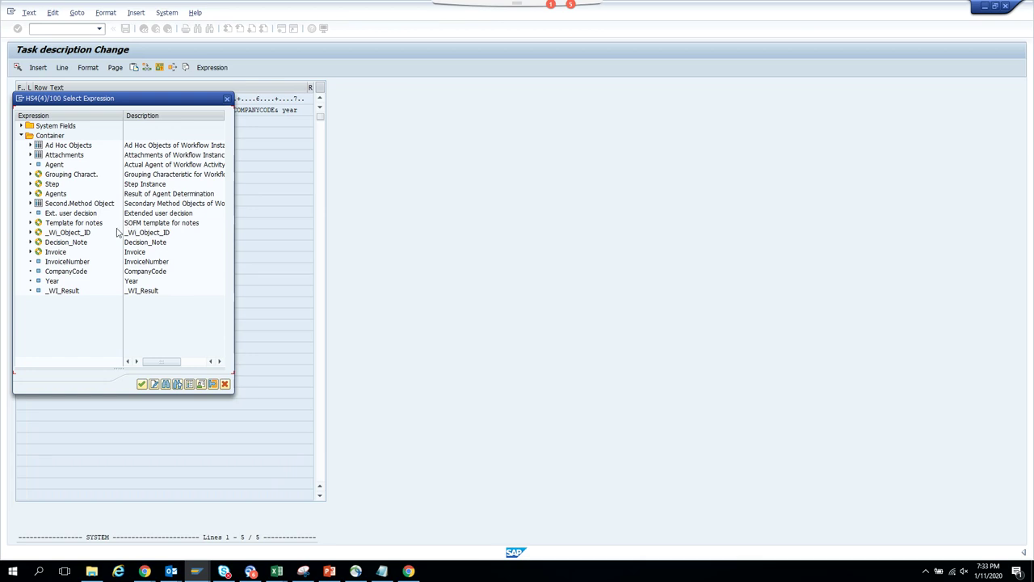
{"action": "left_click", "coordinate": [30, 252]}
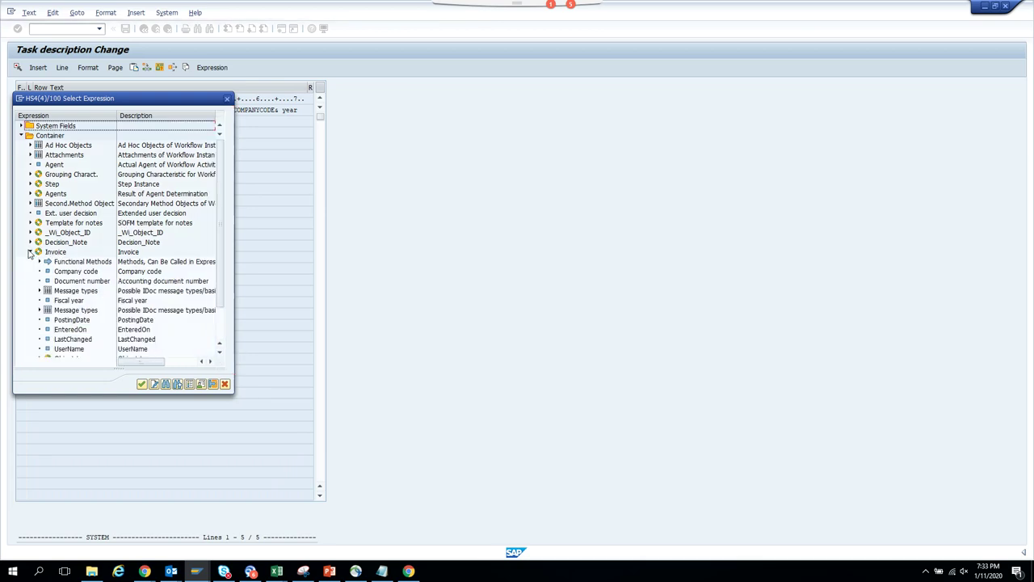
{"action": "left_click", "coordinate": [71, 330]}
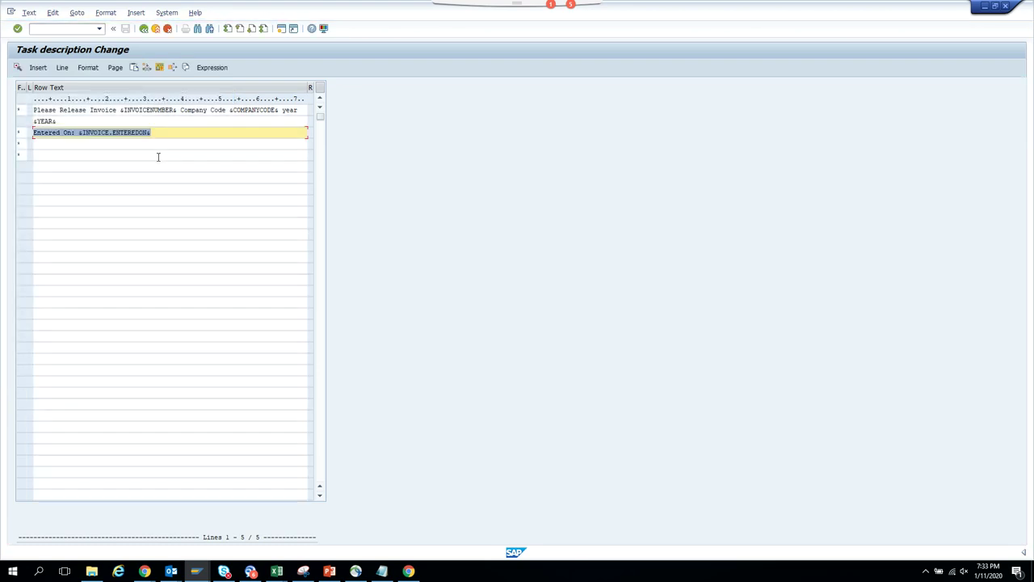
{"action": "left_click", "coordinate": [169, 144]}
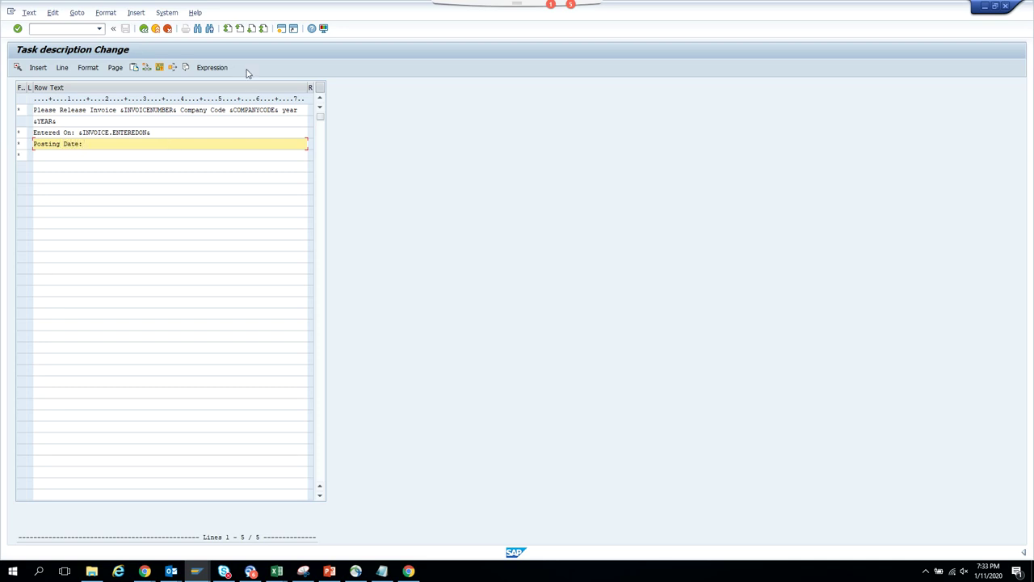
- Insert the Invoice.PostingDate attribute after the 'Posting Date:' label
{"action": "left_click", "coordinate": [212, 68]}
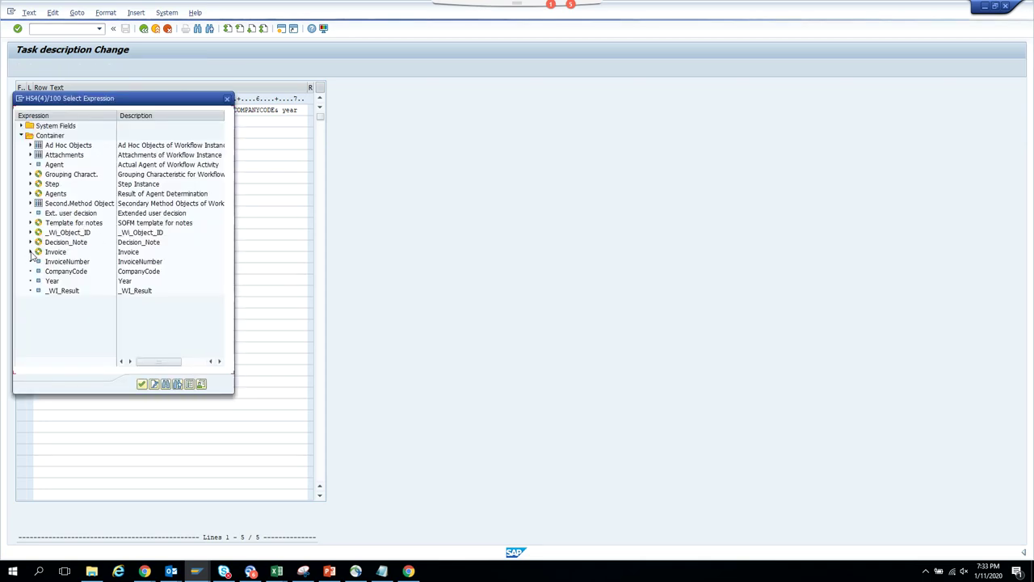
{"action": "left_click", "coordinate": [30, 252]}
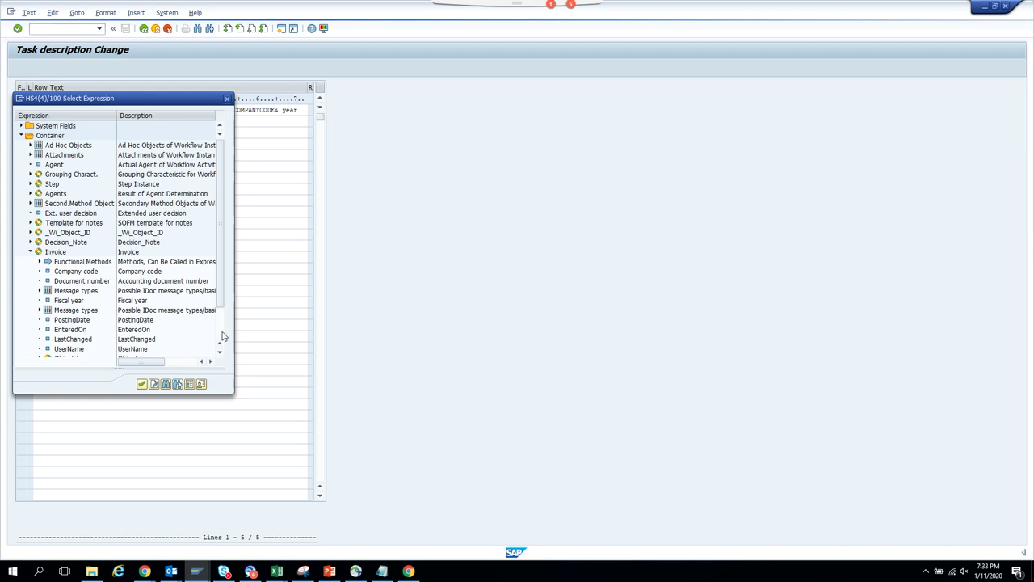
{"action": "scroll", "coordinate": [221, 347], "scroll_direction": "down", "scroll_amount": 2}
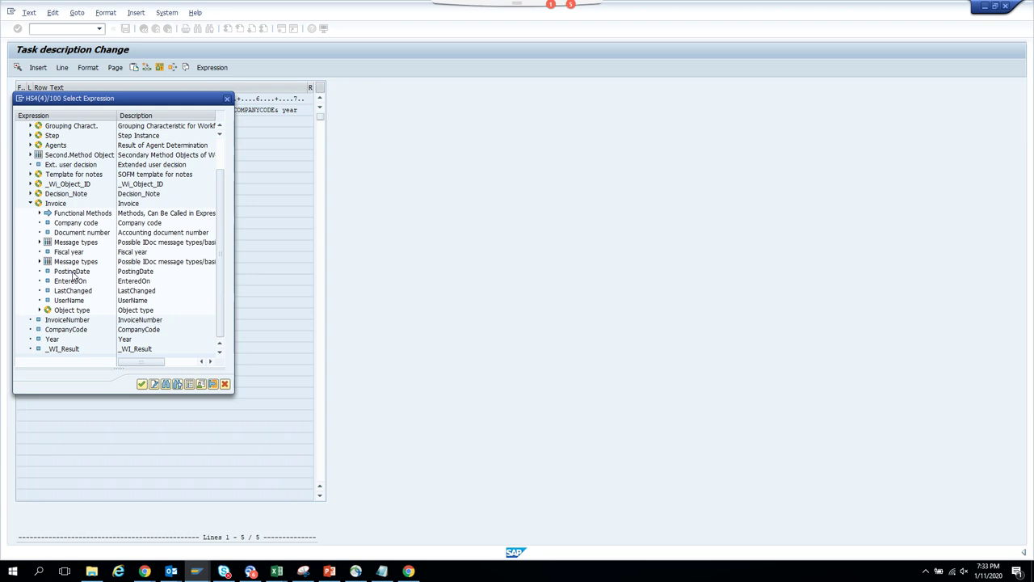
{"action": "left_click", "coordinate": [74, 272]}
{"action": "double_click", "coordinate": [73, 274]}
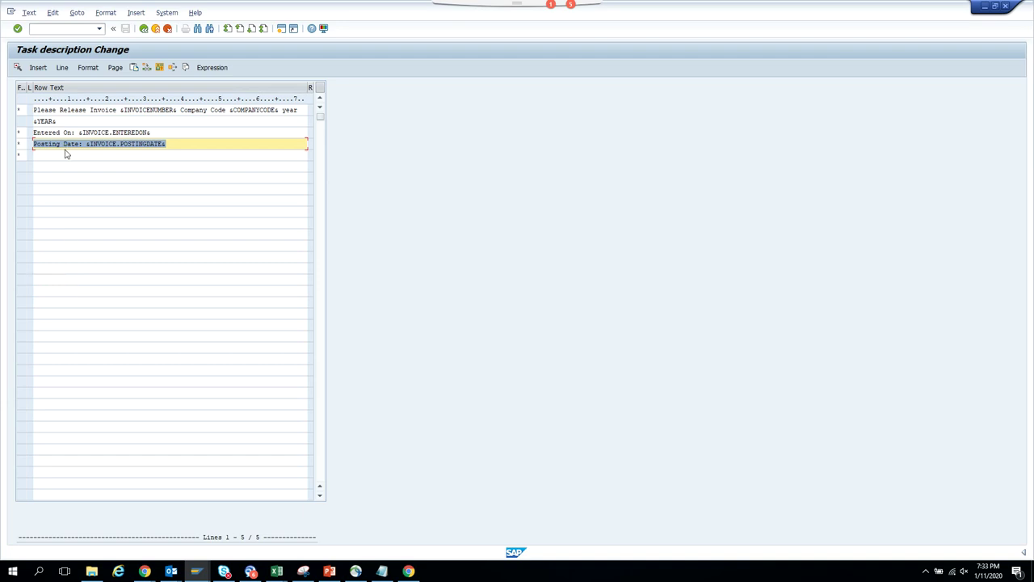
- Add a 'Last Changed Date:' line with the Invoice.LastChanged attribute
{"action": "left_click", "coordinate": [67, 154]}
{"action": "type", "text": "Last Changed Date:"}
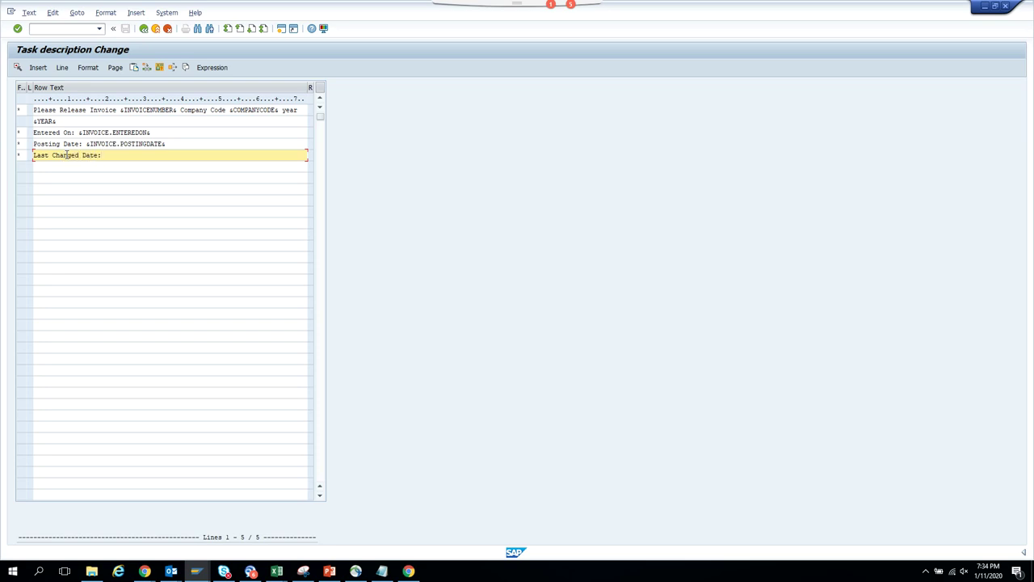
{"action": "left_click", "coordinate": [212, 67]}
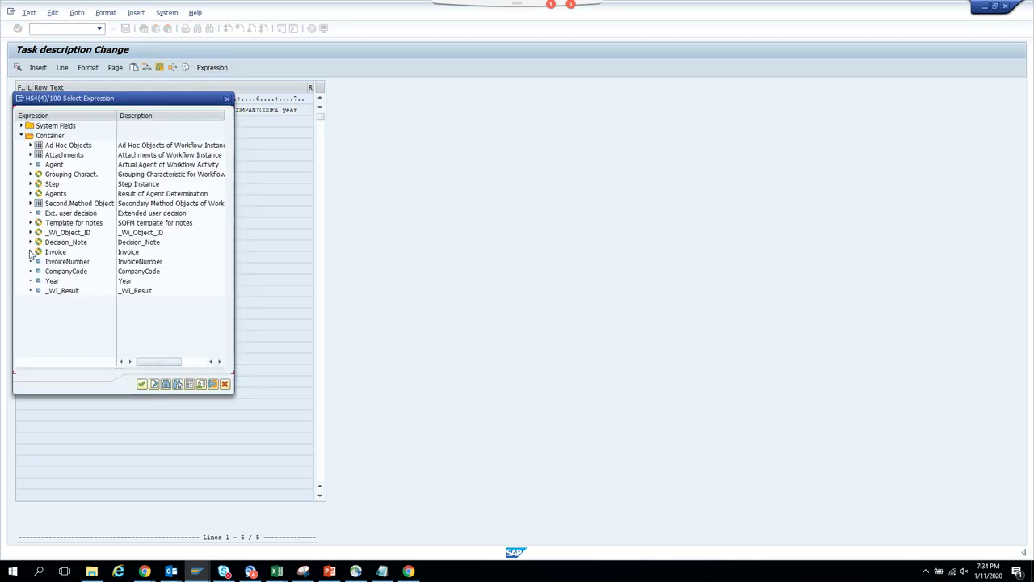
{"action": "left_click", "coordinate": [30, 251]}
{"action": "double_click", "coordinate": [81, 339]}
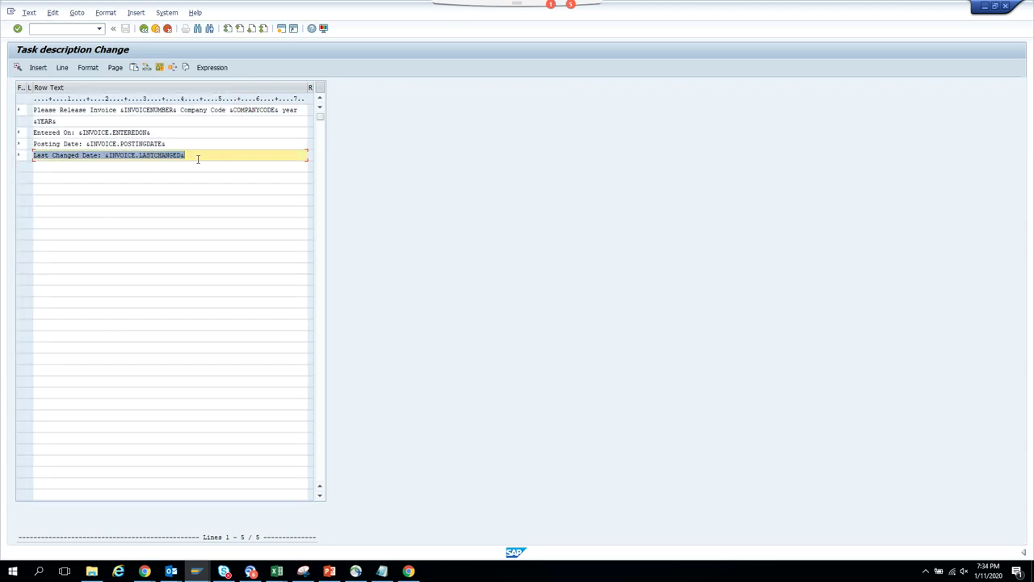
- Add an 'Entered By:' line with Invoice.UserName, apply the text and save the task
{"action": "left_click", "coordinate": [197, 159]}
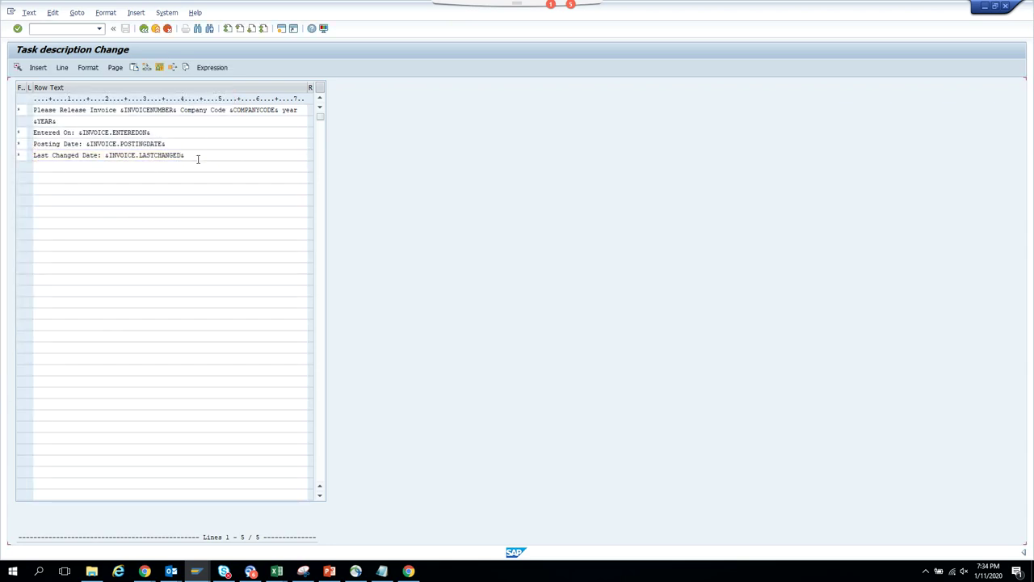
{"action": "key", "text": "Return"}
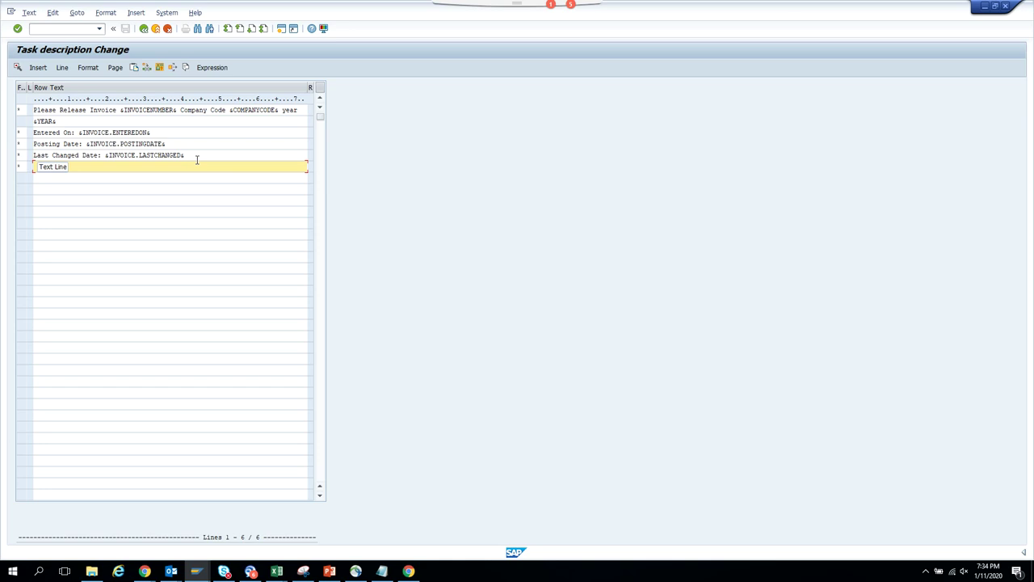
{"action": "type", "text": "&"}
{"action": "left_click", "coordinate": [210, 68]}
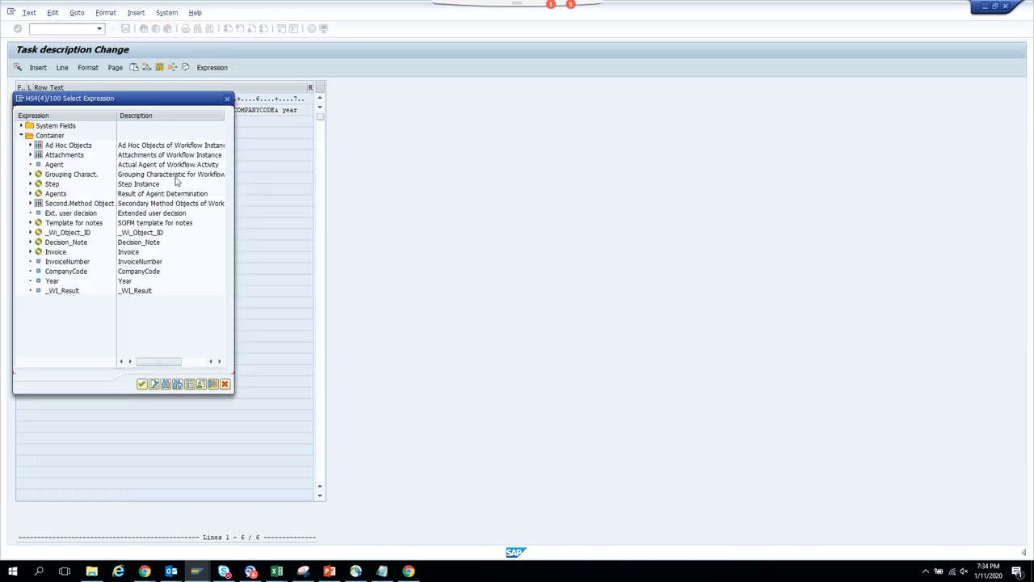
{"action": "left_click", "coordinate": [30, 252]}
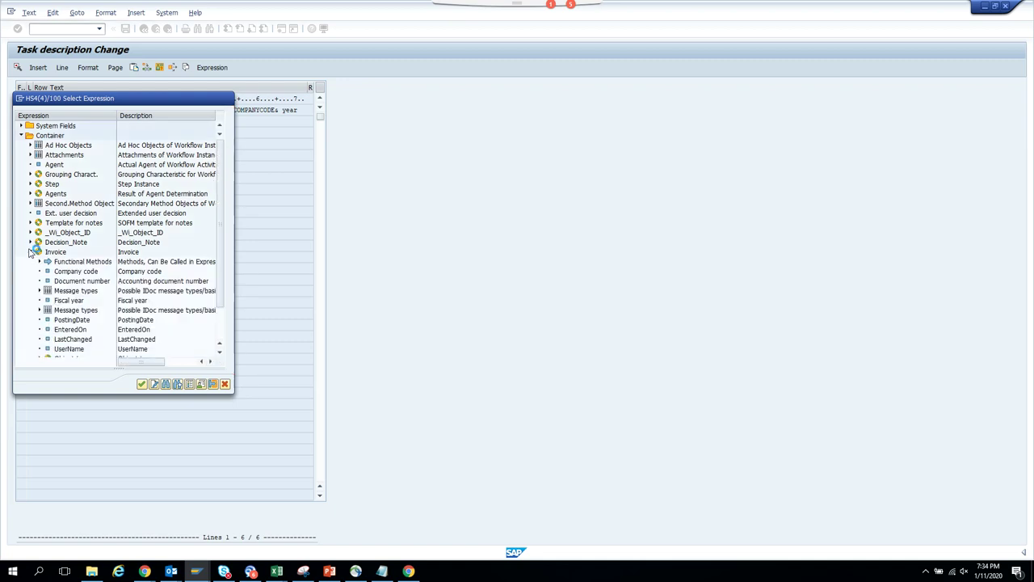
{"action": "scroll", "coordinate": [81, 323], "scroll_direction": "down", "scroll_amount": 2}
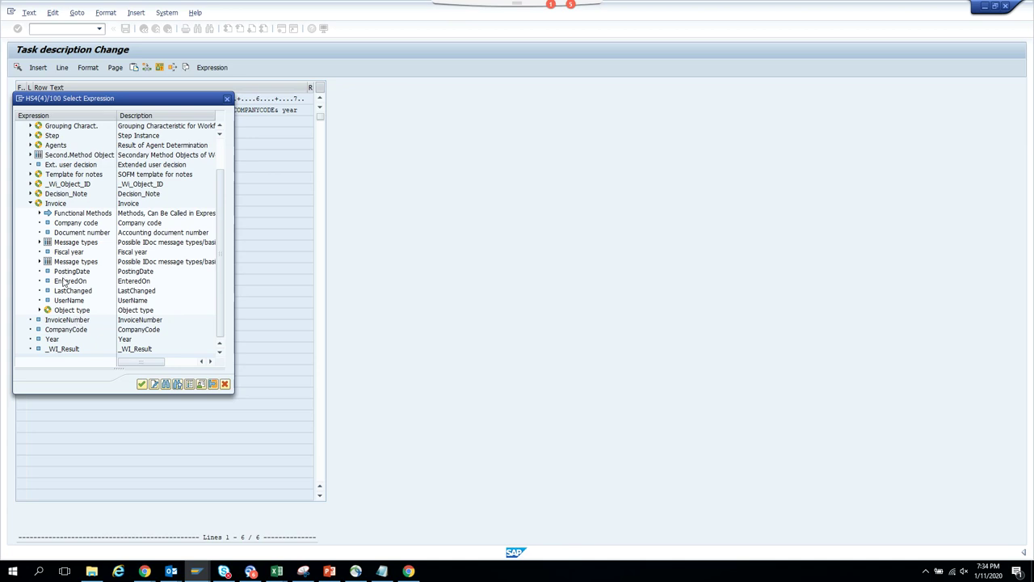
{"action": "double_click", "coordinate": [78, 302]}
{"action": "left_click", "coordinate": [143, 29]}
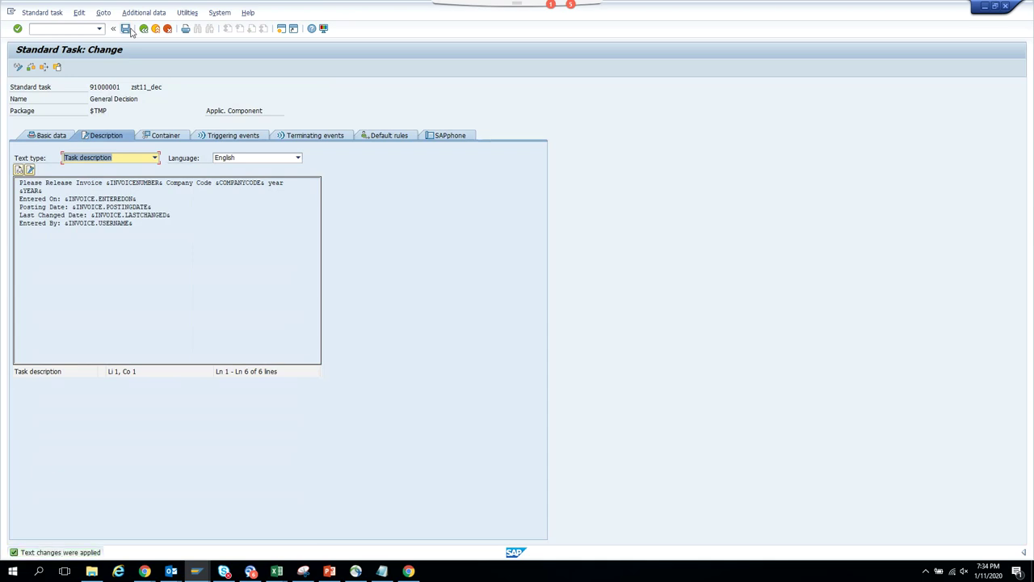
{"action": "left_click", "coordinate": [127, 29]}
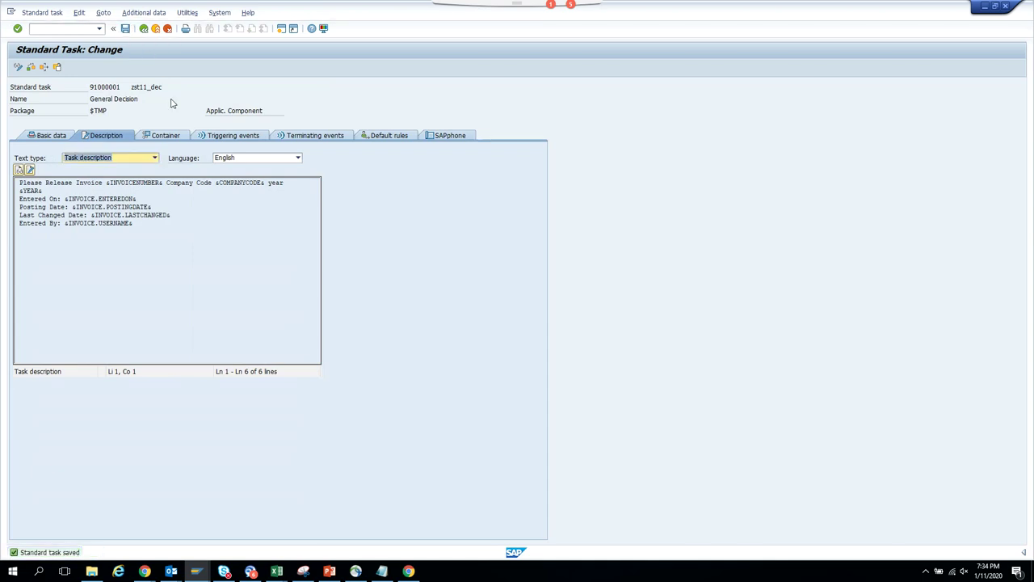
- Confirm the updated Approve Invoice step into the buffer and return to the graphical workflow model
{"action": "left_click", "coordinate": [152, 29]}
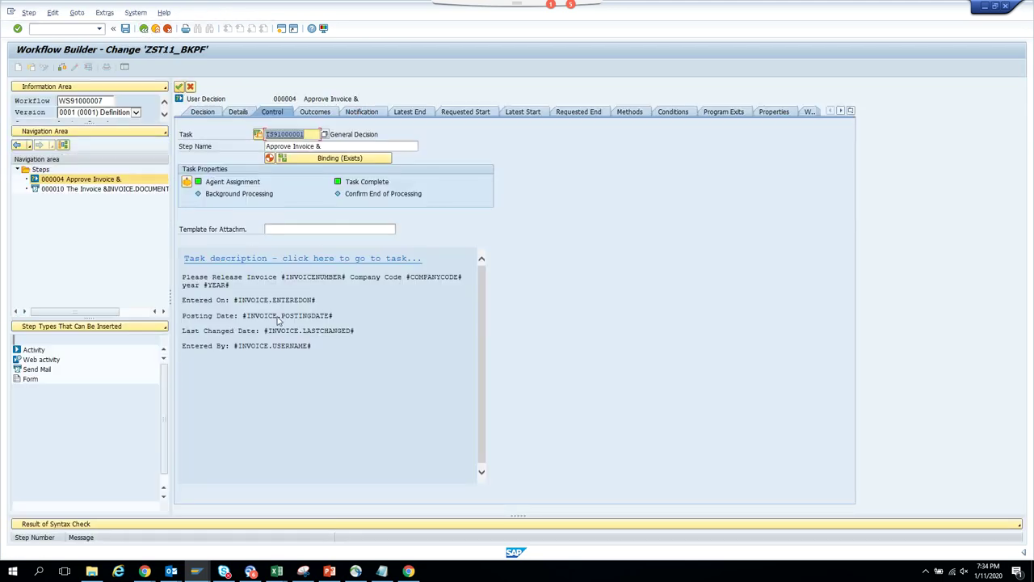
{"action": "left_click", "coordinate": [180, 86]}
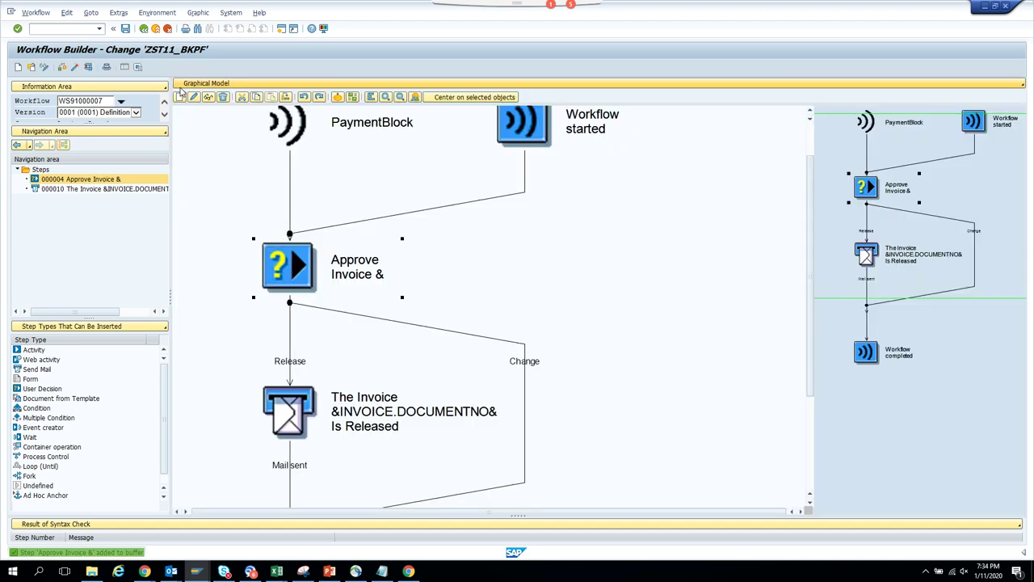
{"action": "mouse_move", "coordinate": [196, 570]}
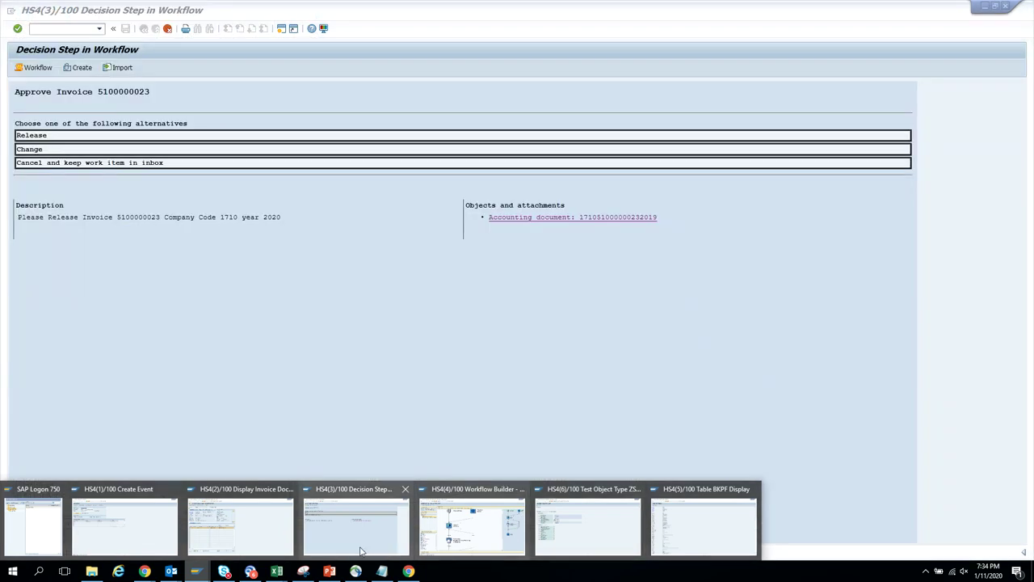
{"action": "left_click", "coordinate": [362, 551]}
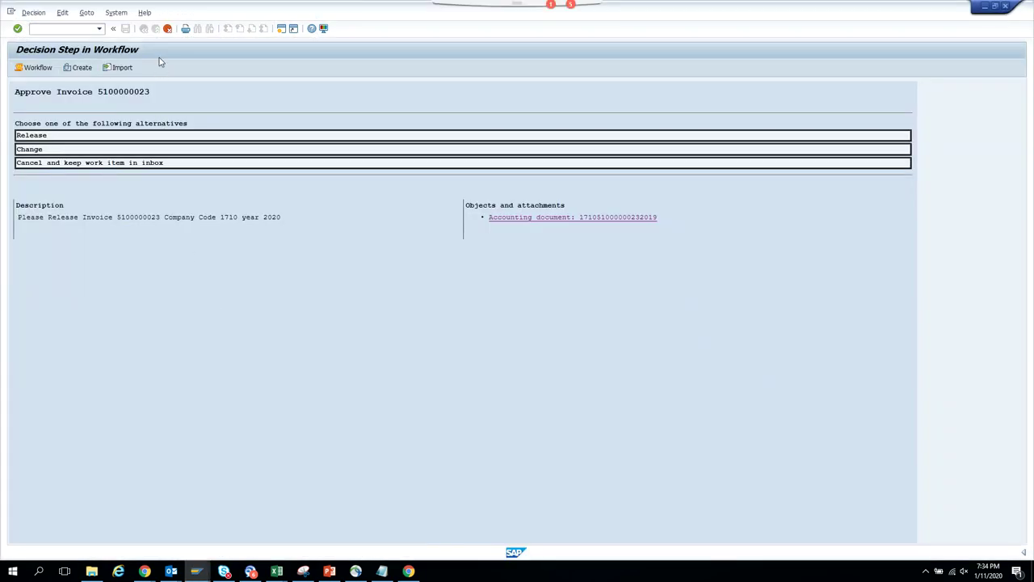
{"action": "left_click", "coordinate": [168, 29]}
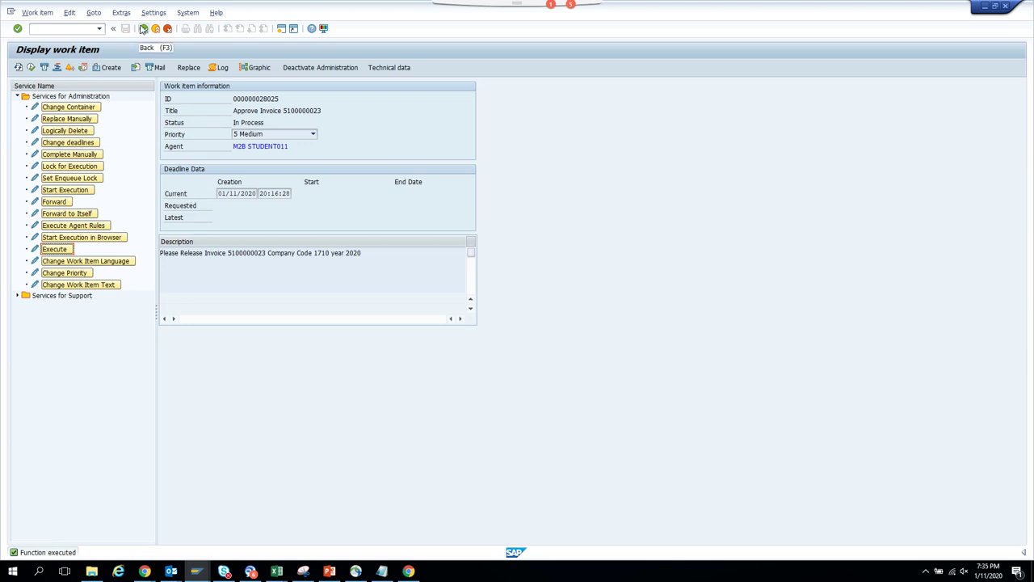
{"action": "left_click", "coordinate": [144, 30]}
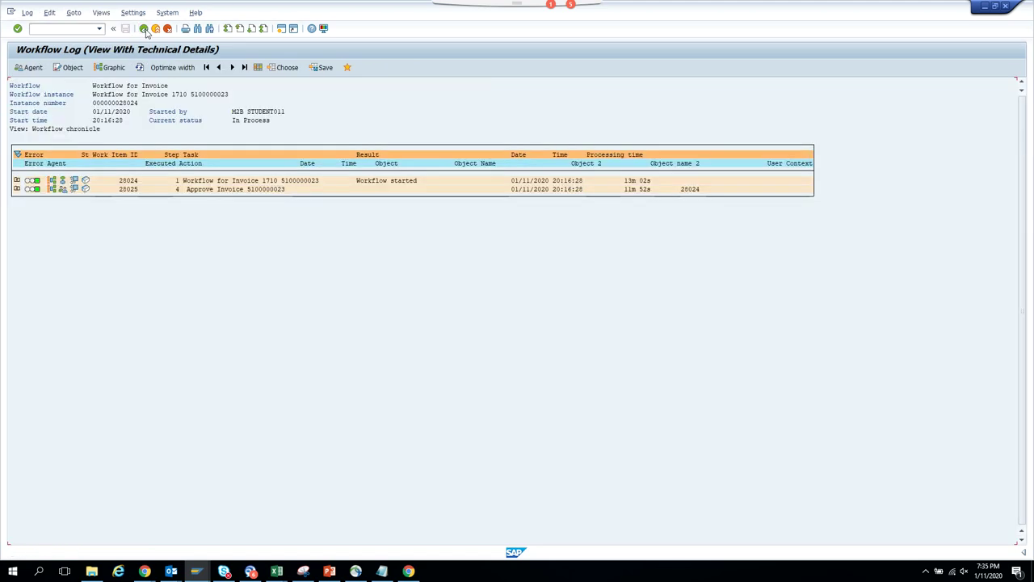
{"action": "left_click", "coordinate": [142, 70]}
{"action": "double_click", "coordinate": [248, 191]}
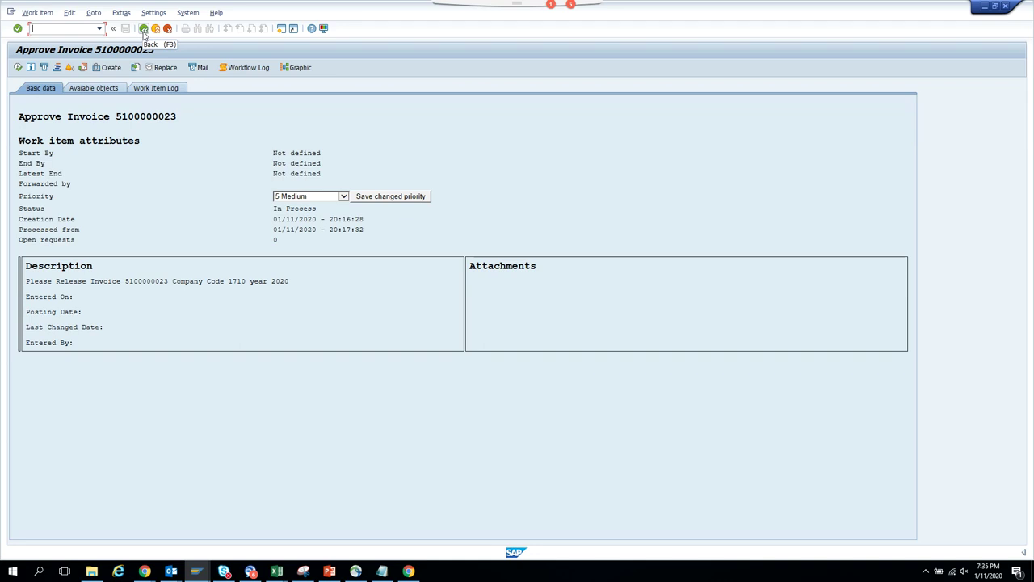
- Inspect the Invoice attributes in the workflow container, then go back to the started workflows list
{"action": "left_click", "coordinate": [143, 30]}
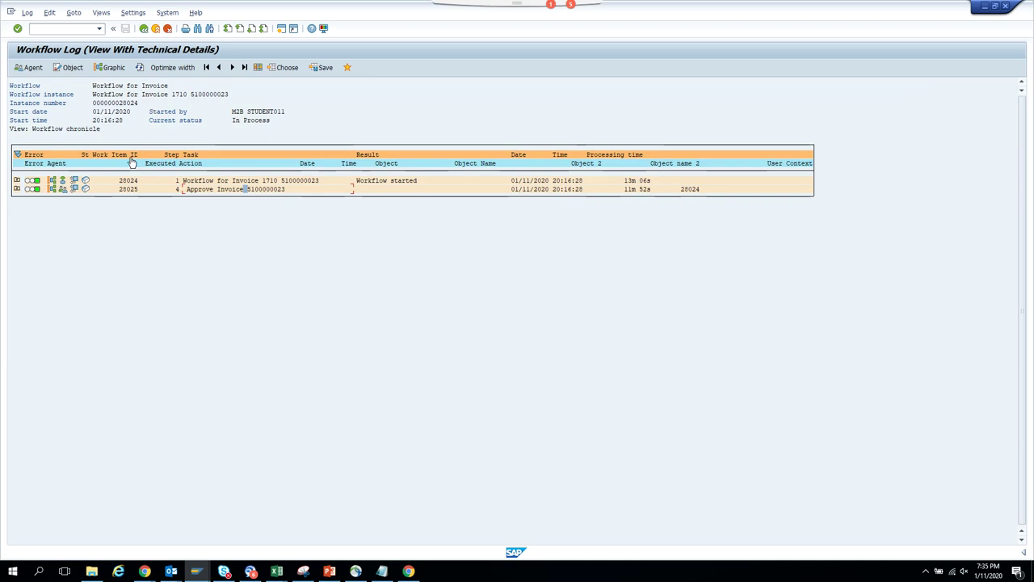
{"action": "left_click", "coordinate": [84, 181]}
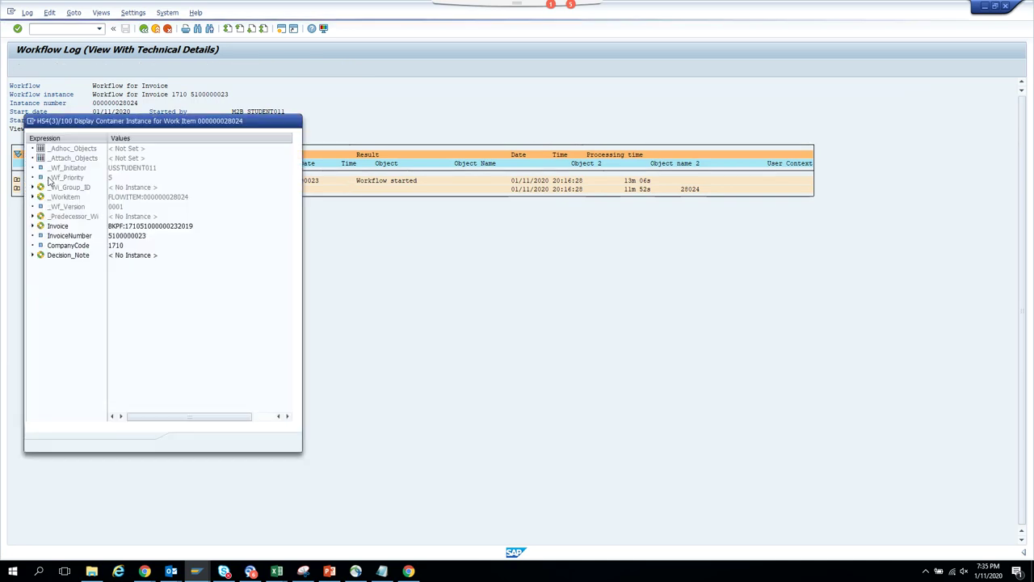
{"action": "left_click", "coordinate": [33, 226]}
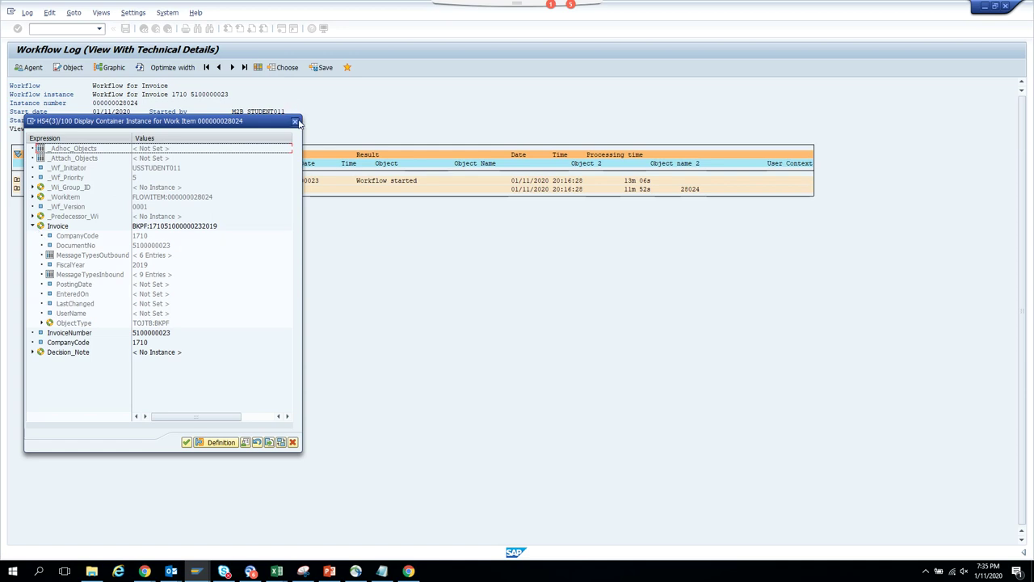
{"action": "left_click", "coordinate": [294, 122]}
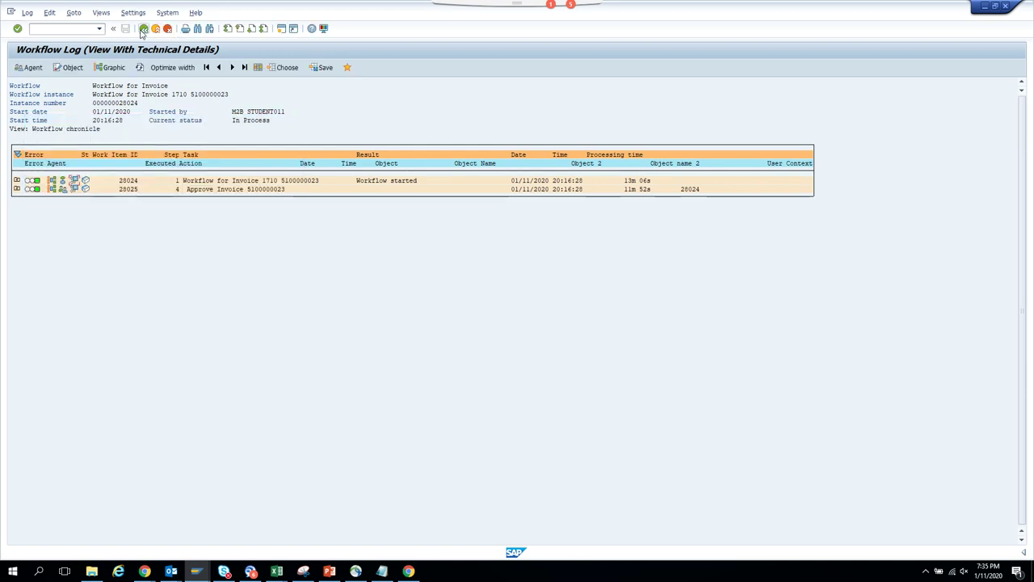
{"action": "left_click", "coordinate": [143, 29]}
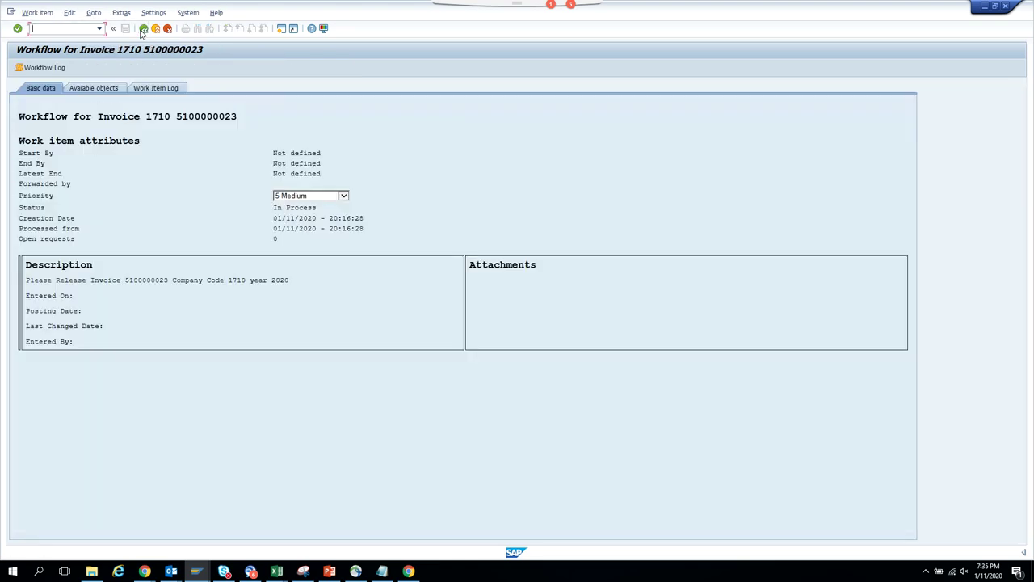
{"action": "left_click", "coordinate": [143, 29]}
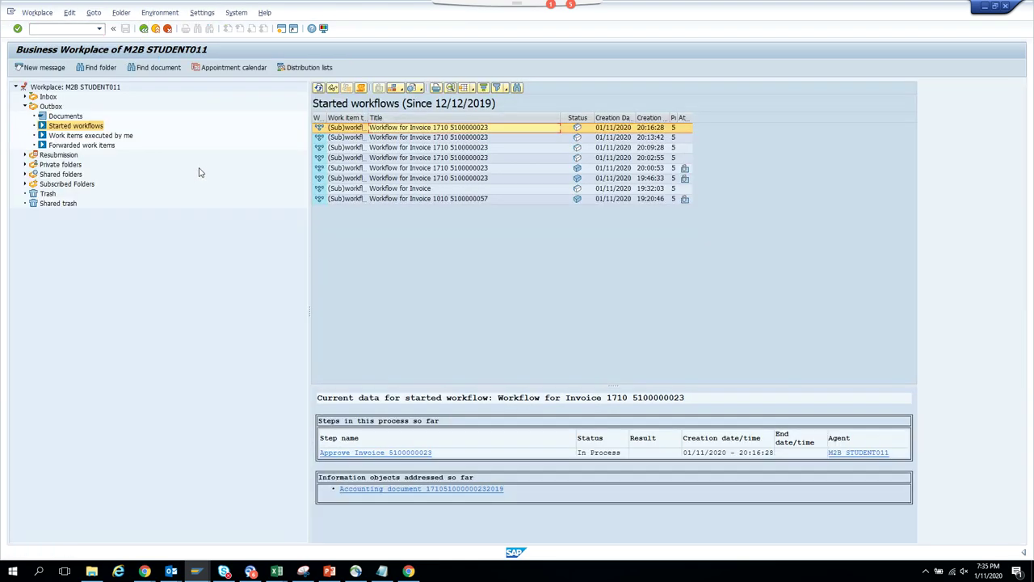
- Re-raise the PaymentBlock event in the Create Event session and refresh the Business Workplace list
{"action": "left_click", "coordinate": [206, 576]}
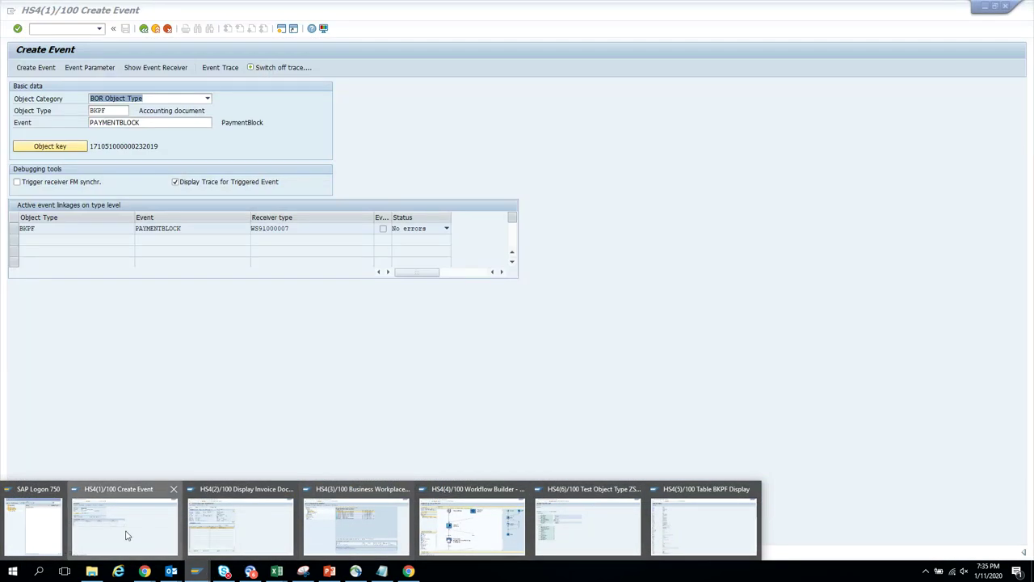
{"action": "left_click", "coordinate": [127, 536]}
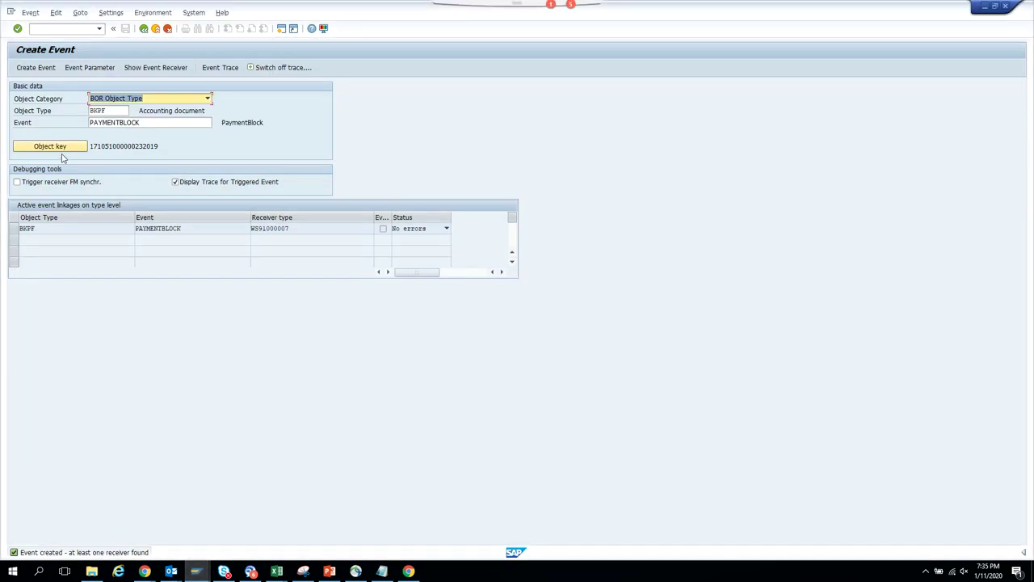
{"action": "left_click", "coordinate": [46, 71]}
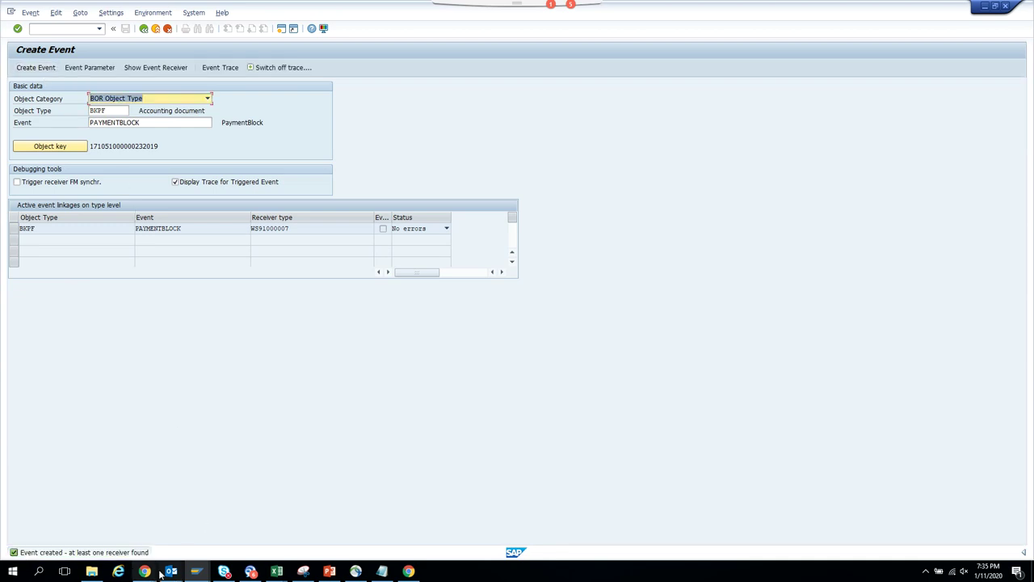
{"action": "mouse_move", "coordinate": [196, 574]}
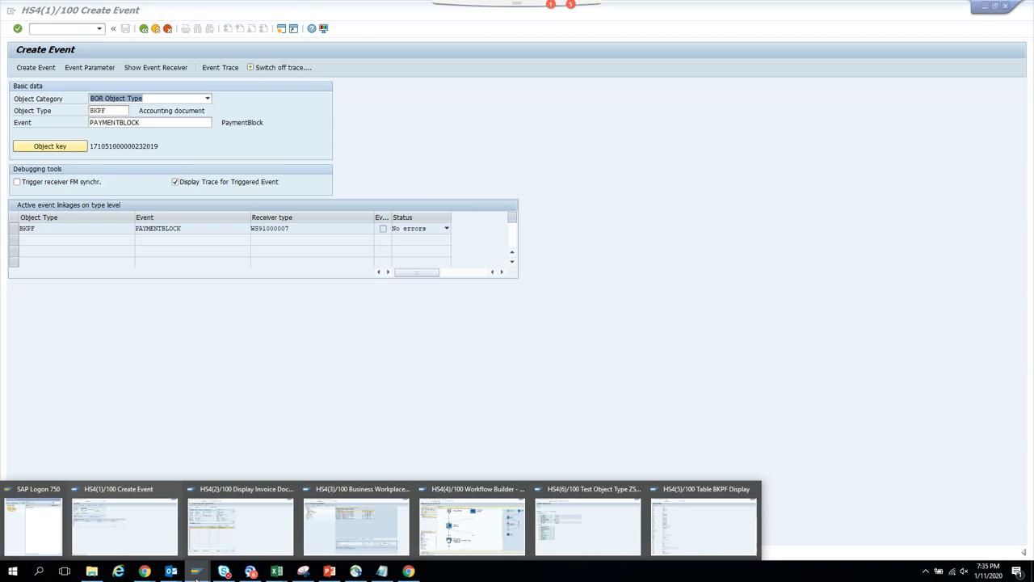
{"action": "left_click", "coordinate": [355, 517]}
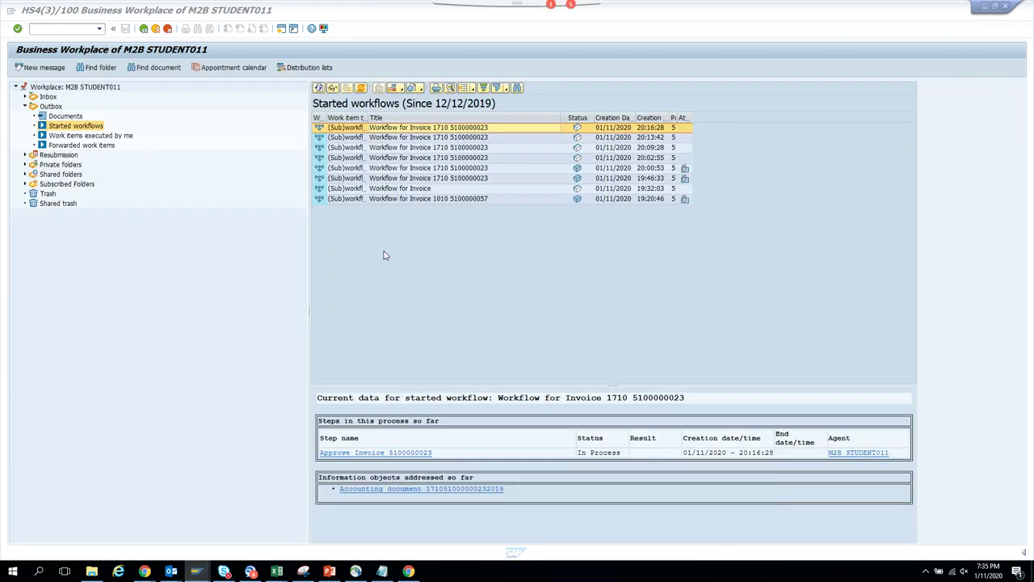
{"action": "left_click", "coordinate": [319, 88]}
- Open the 20:30:08 workflow's log and Approve Invoice item, and view the Invoice container attributes
{"action": "double_click", "coordinate": [487, 129]}
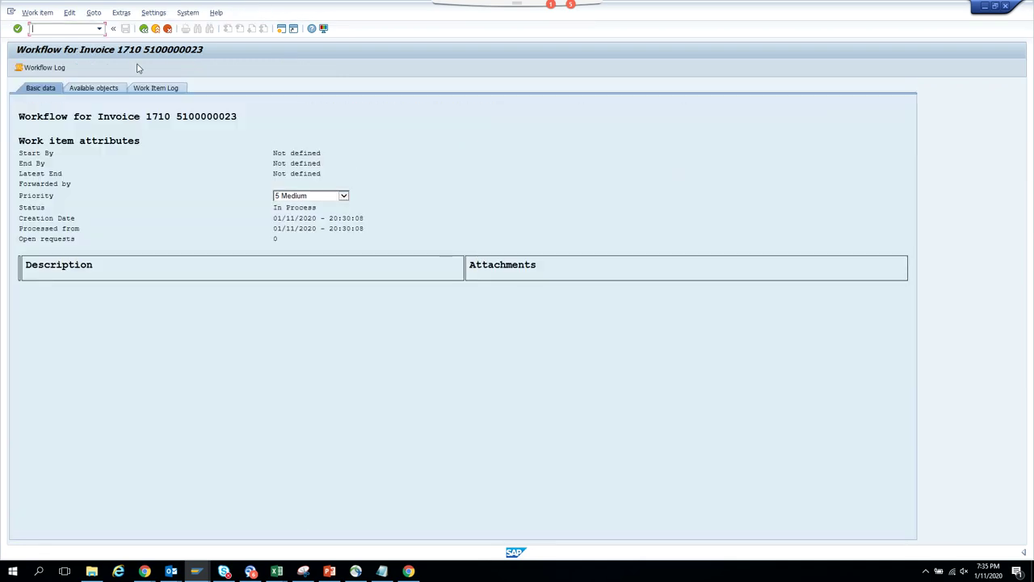
{"action": "left_click", "coordinate": [53, 70]}
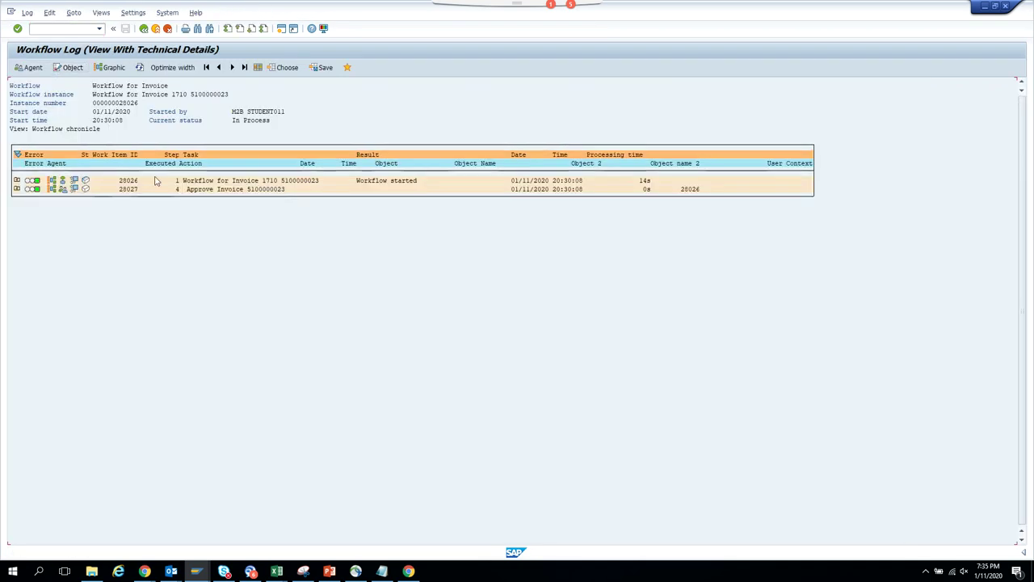
{"action": "double_click", "coordinate": [210, 191]}
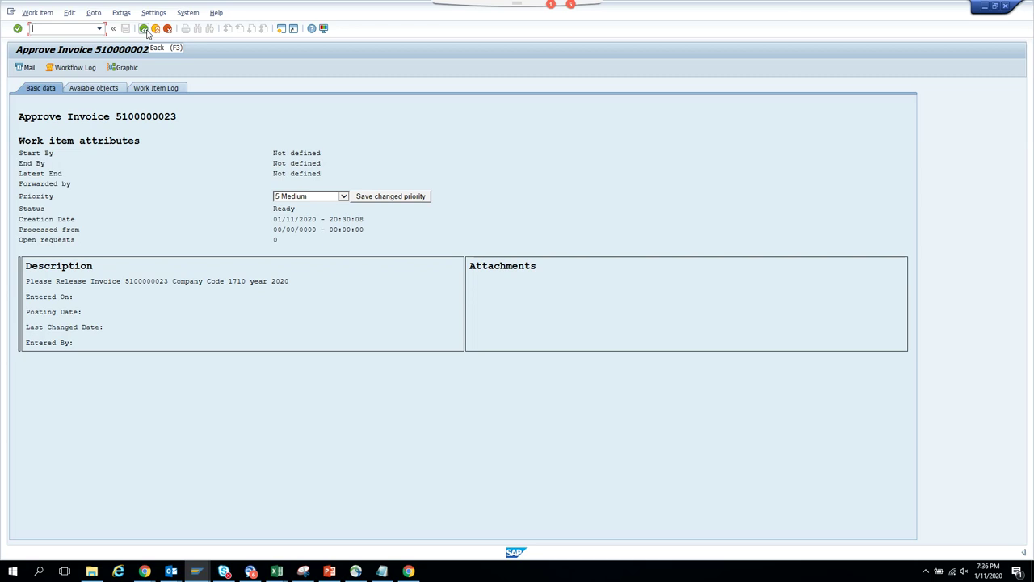
{"action": "left_click", "coordinate": [145, 29]}
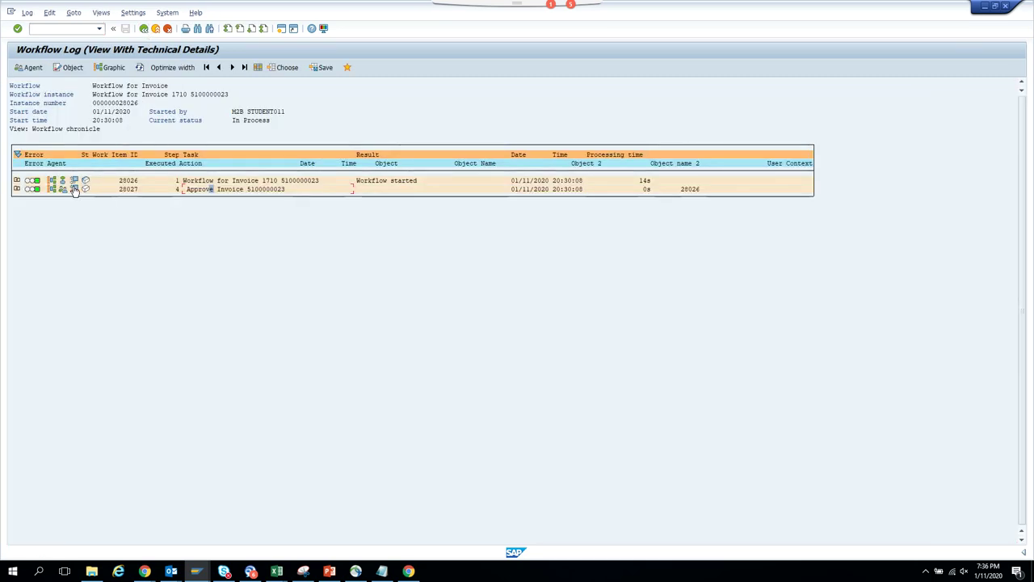
{"action": "left_click", "coordinate": [75, 189]}
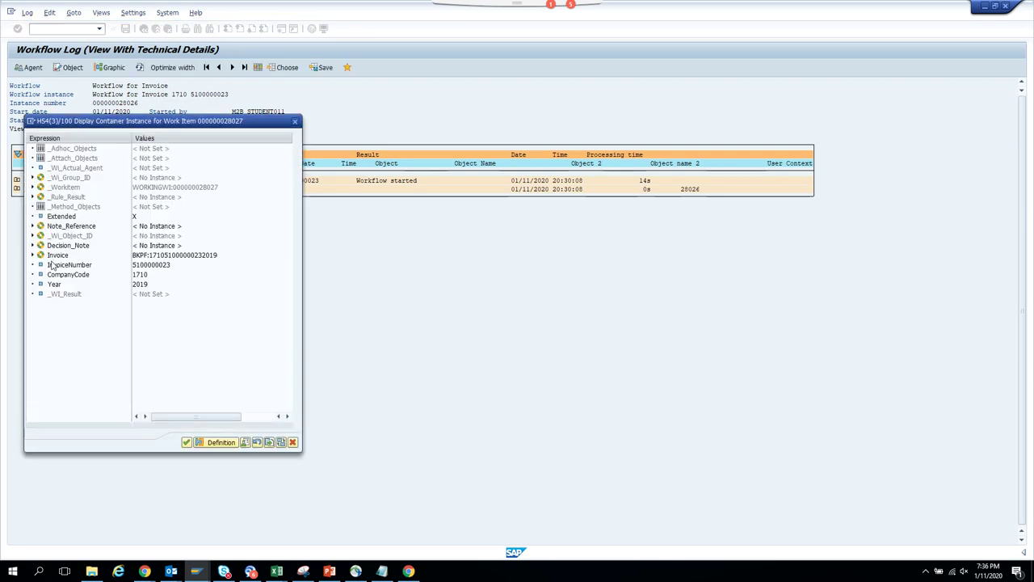
{"action": "left_click", "coordinate": [33, 255]}
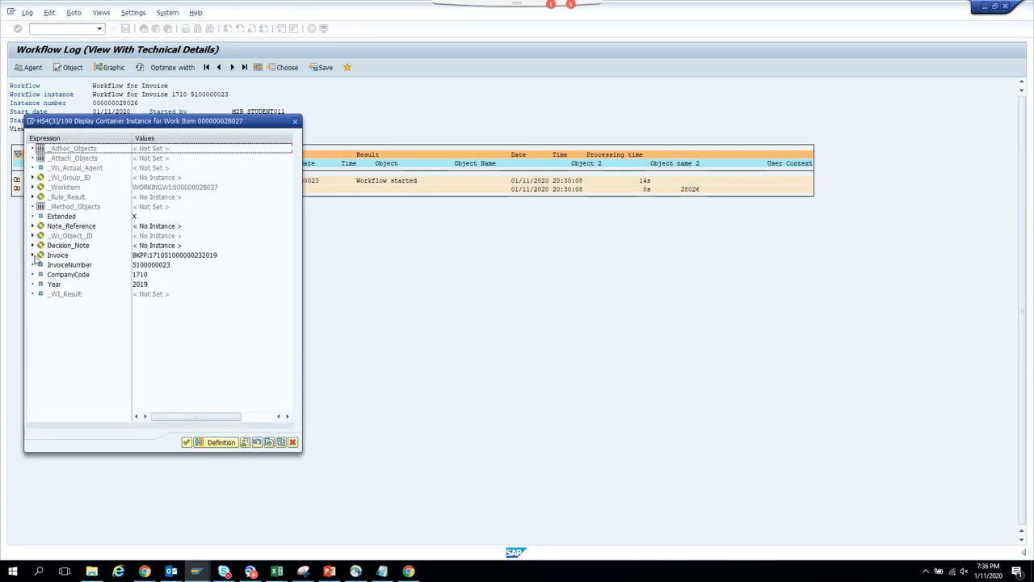
{"action": "left_click", "coordinate": [33, 256]}
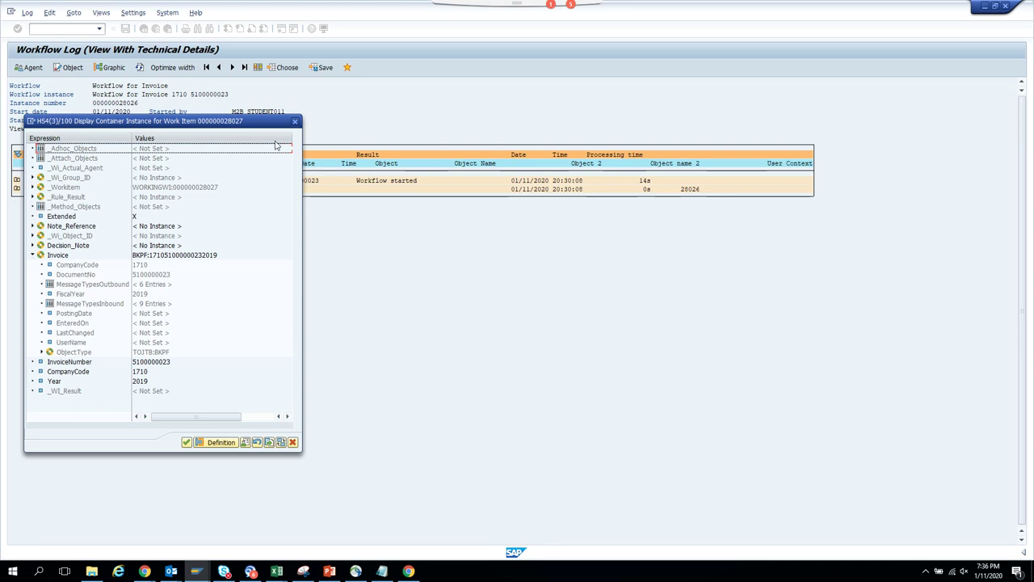
{"action": "left_click", "coordinate": [296, 123]}
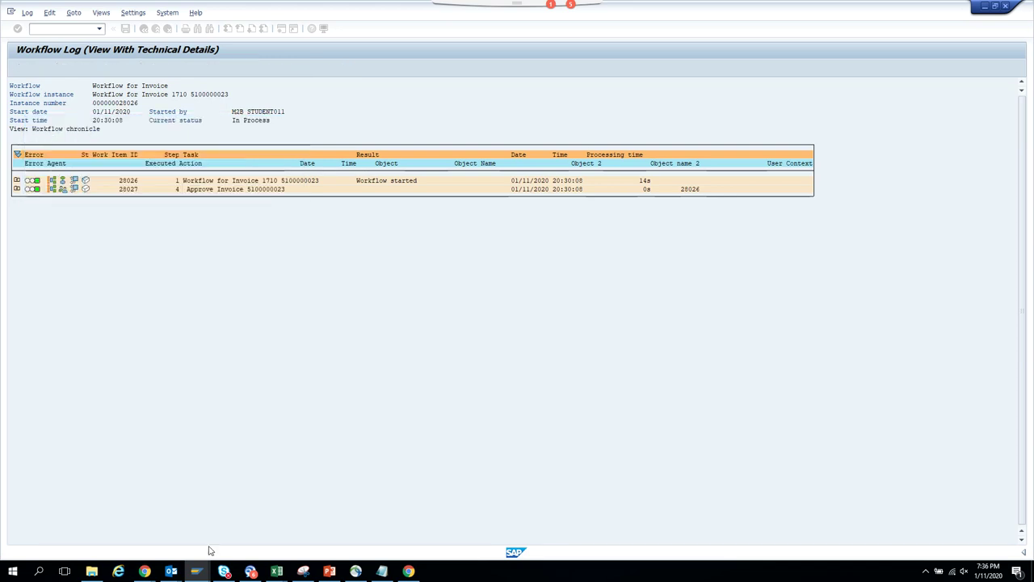
- Regenerate the ZST11_BKP object type from the Test Object Type session
{"action": "mouse_move", "coordinate": [200, 572]}
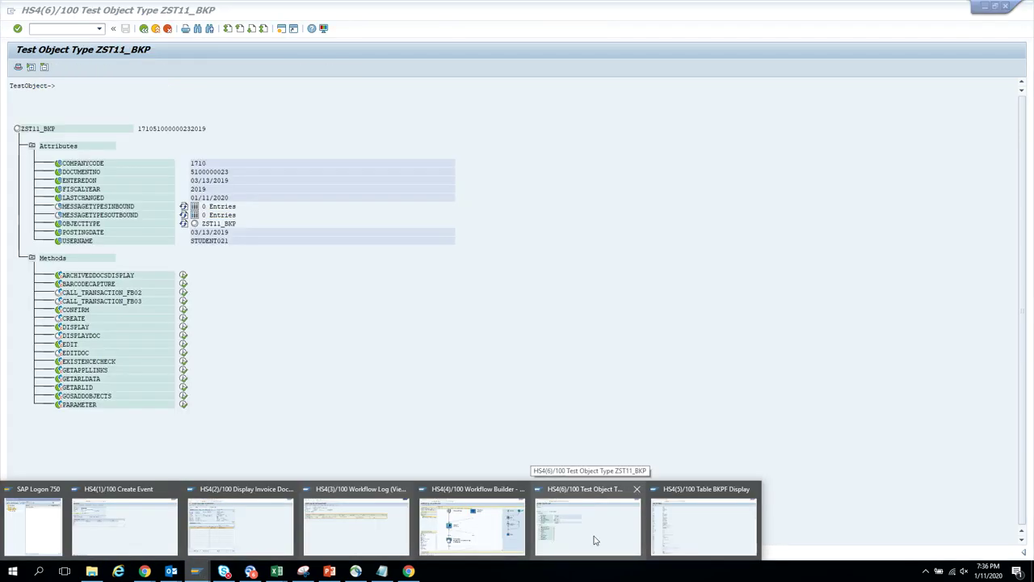
{"action": "left_click", "coordinate": [593, 540]}
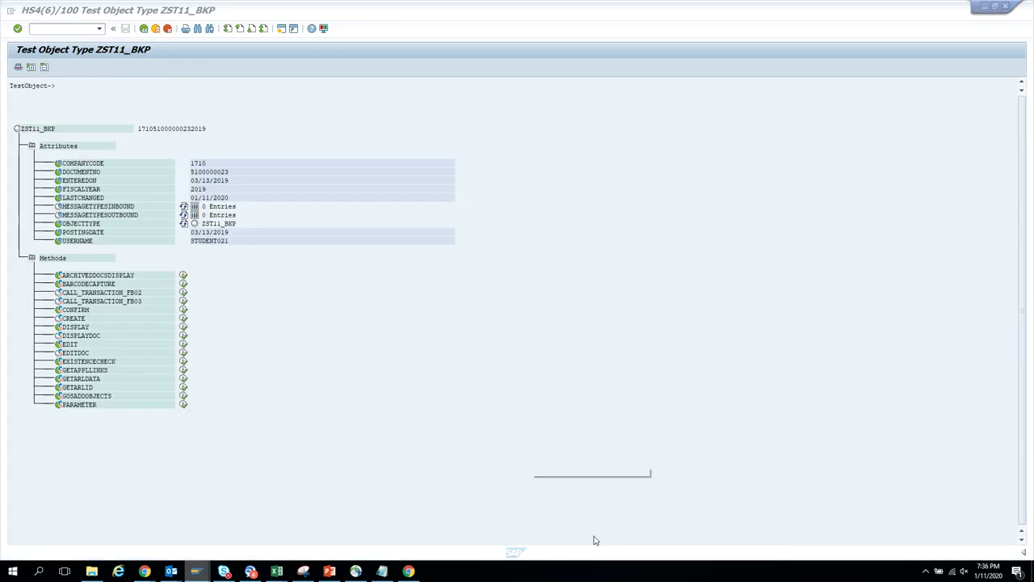
{"action": "left_click", "coordinate": [144, 29]}
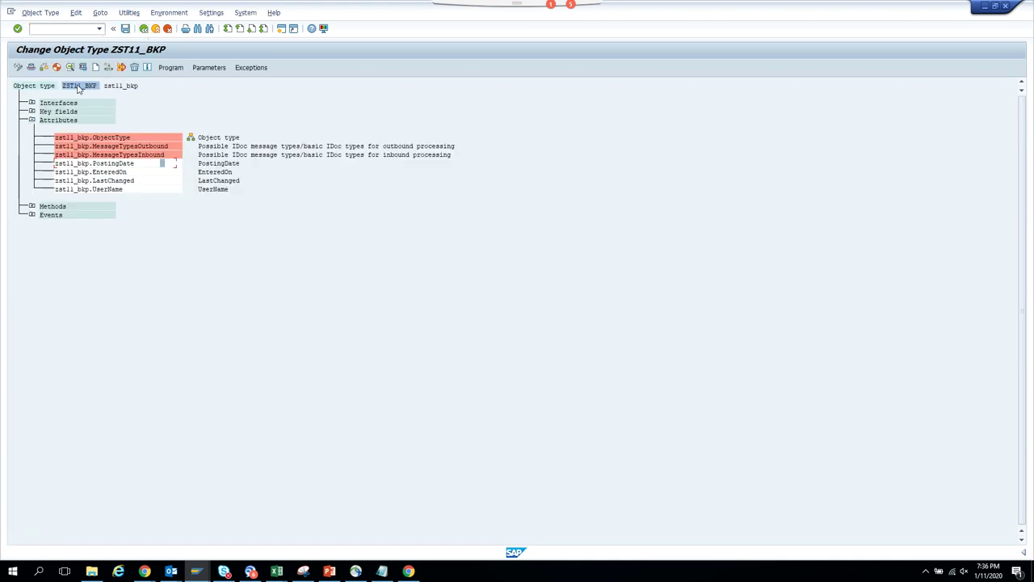
{"action": "left_click", "coordinate": [57, 67]}
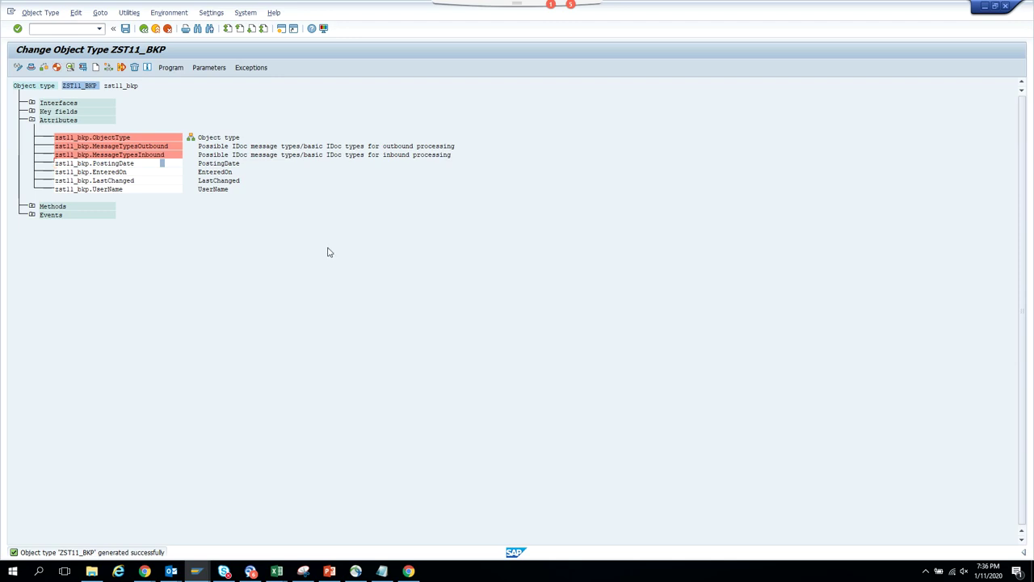
- Refresh the workflow log and reopen the Approve Invoice work item to recheck its description
{"action": "key", "text": "alt+Tab"}
{"action": "left_click", "coordinate": [139, 68]}
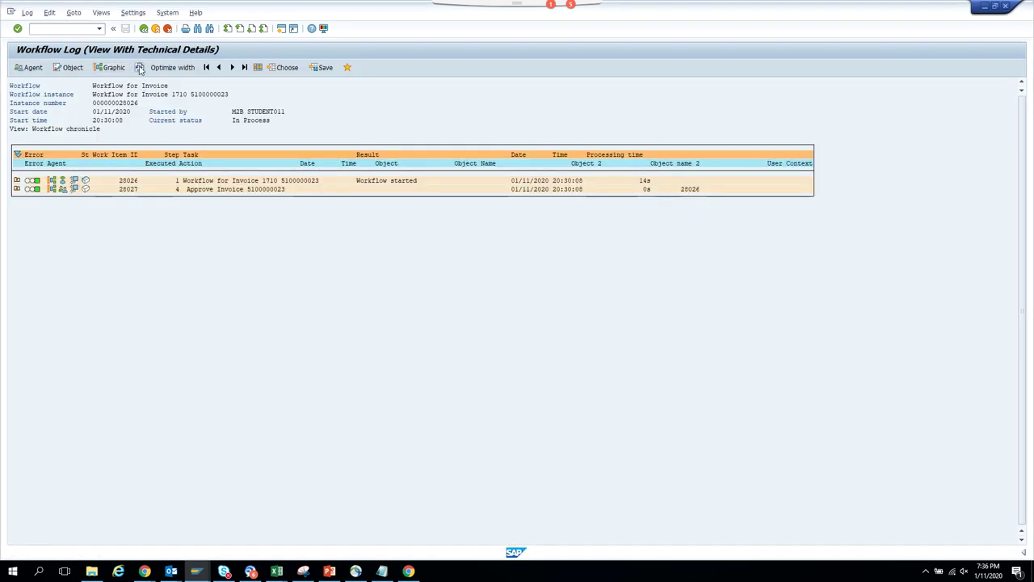
{"action": "double_click", "coordinate": [252, 191]}
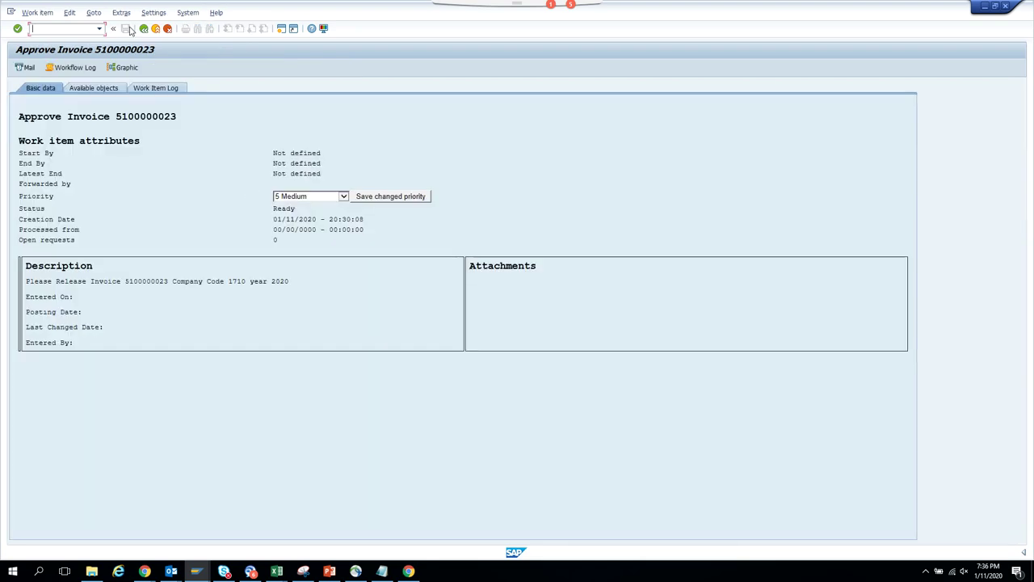
{"action": "left_click", "coordinate": [143, 28]}
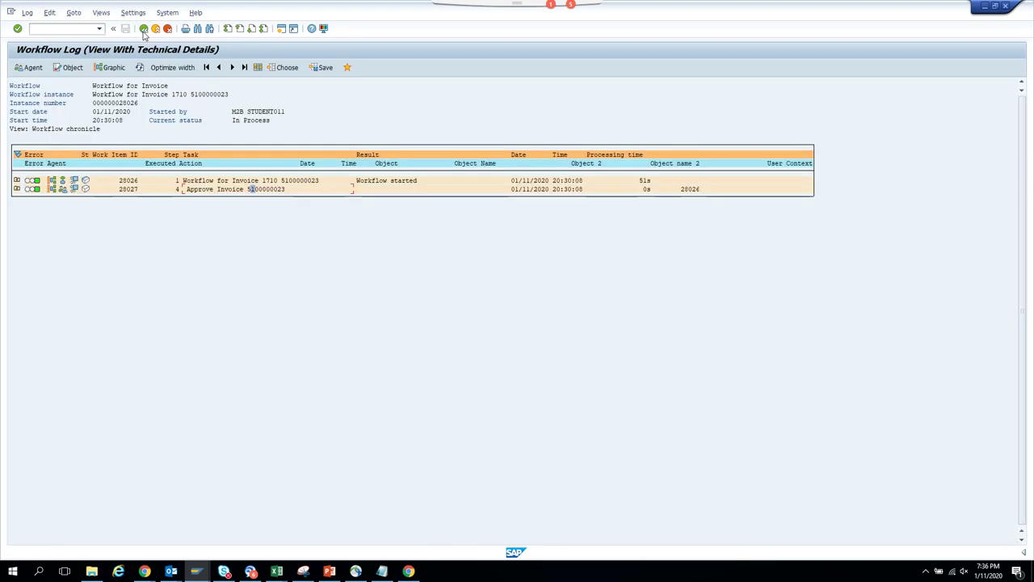
{"action": "left_click", "coordinate": [196, 571]}
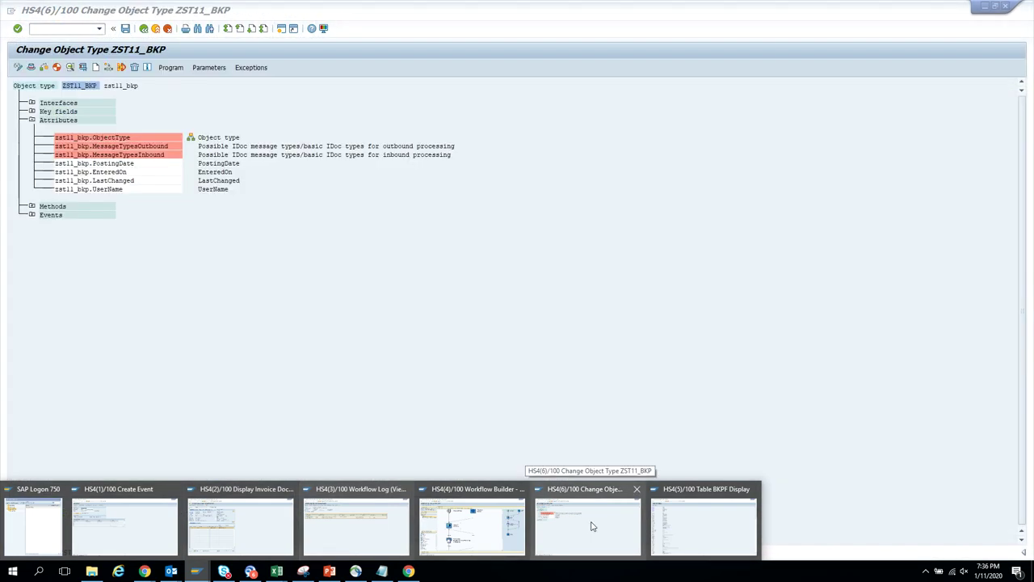
- Synchronize the workflow runtime buffer using a transaction code
{"action": "left_click", "coordinate": [590, 525]}
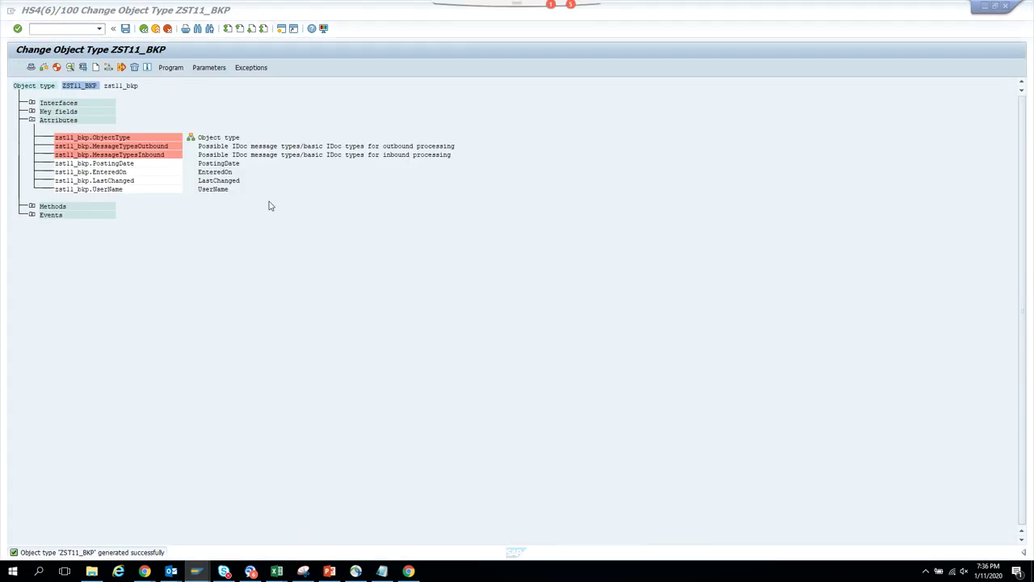
{"action": "left_click", "coordinate": [76, 30]}
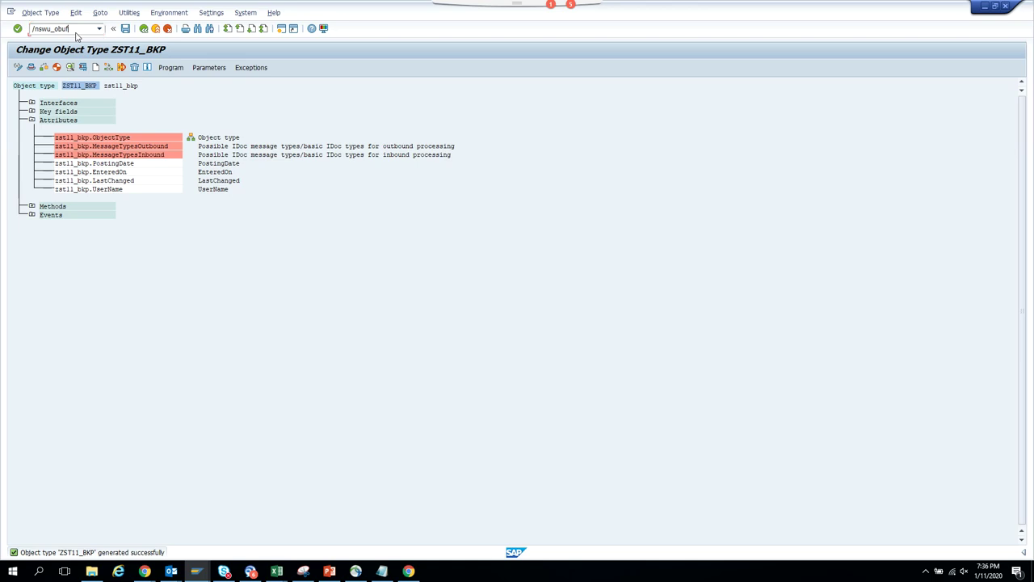
{"action": "key", "text": "Return"}
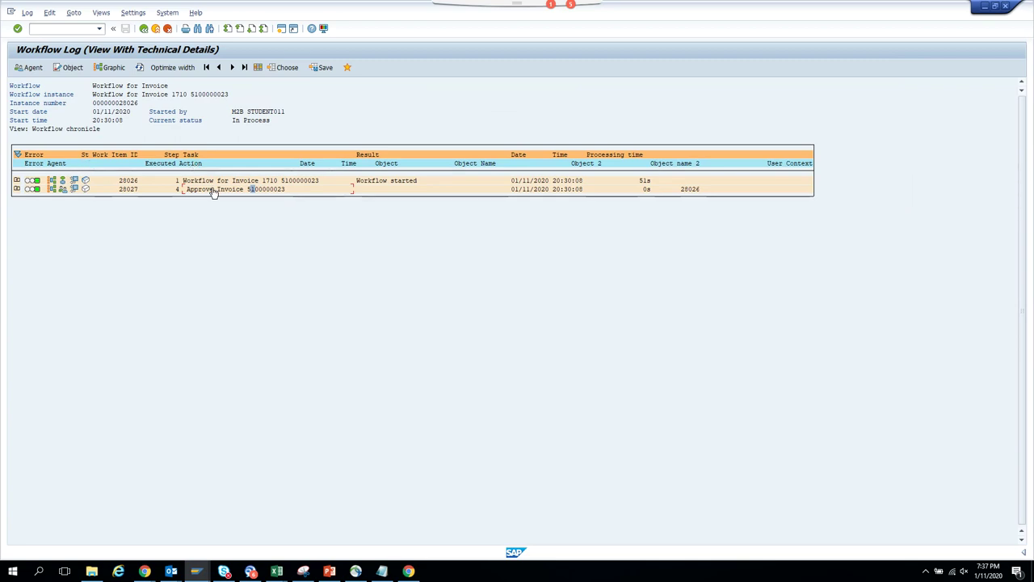
- Recheck the Approve Invoice work item, then go back to the started workflows list
{"action": "double_click", "coordinate": [214, 190]}
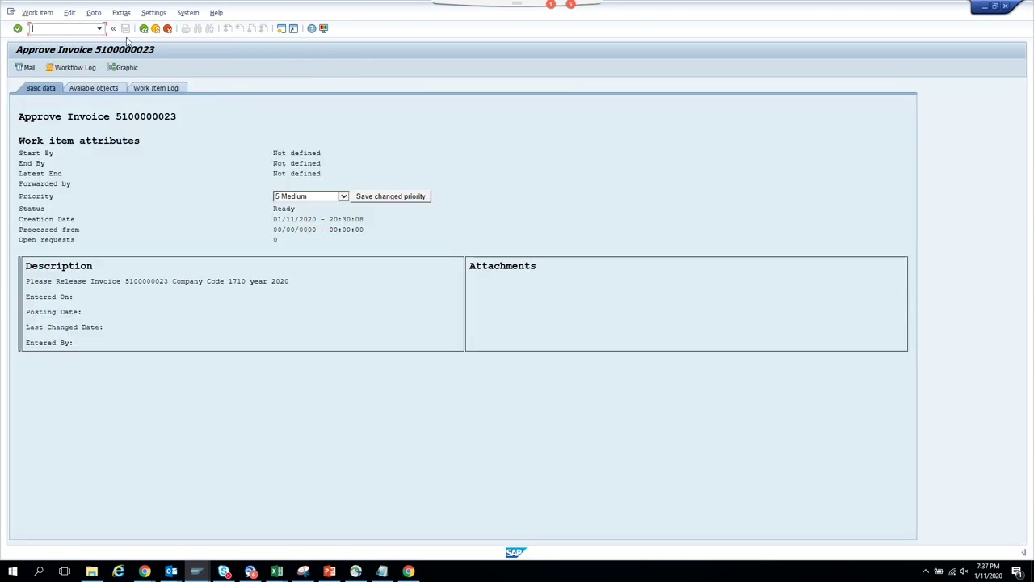
{"action": "left_click", "coordinate": [142, 29]}
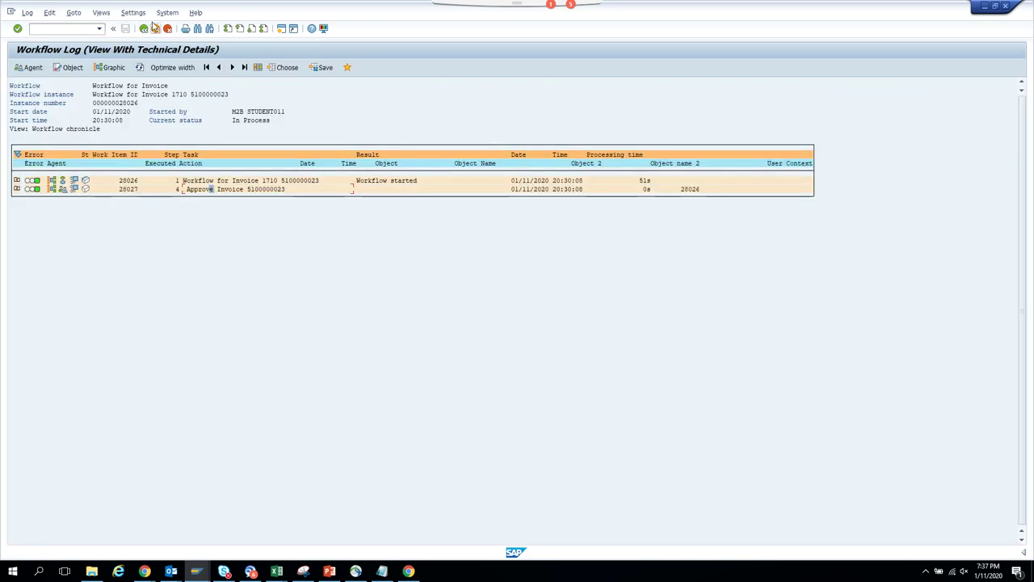
{"action": "left_click", "coordinate": [142, 29]}
{"action": "left_click", "coordinate": [142, 29]}
{"action": "left_click", "coordinate": [143, 29]}
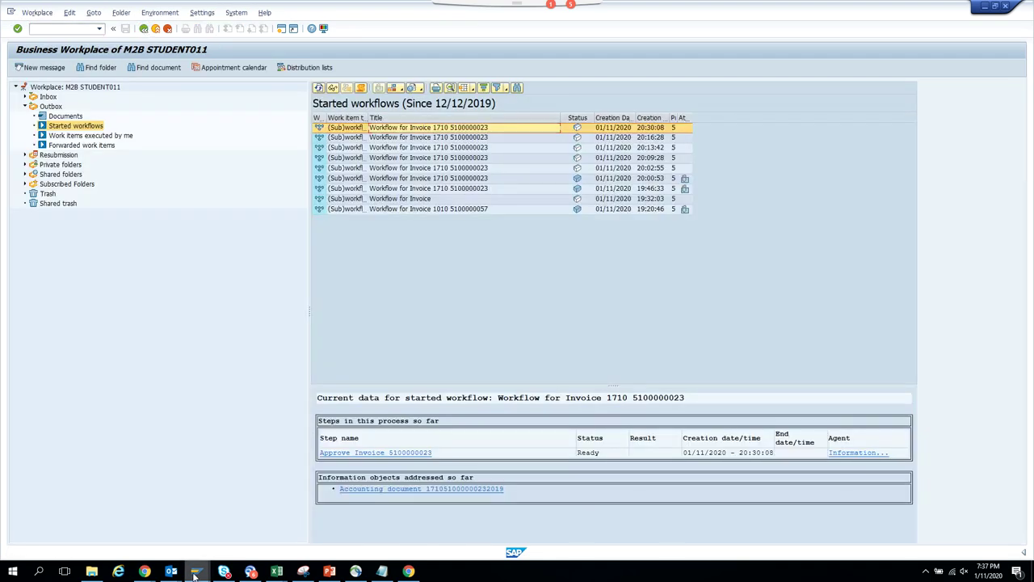
{"action": "mouse_move", "coordinate": [194, 576]}
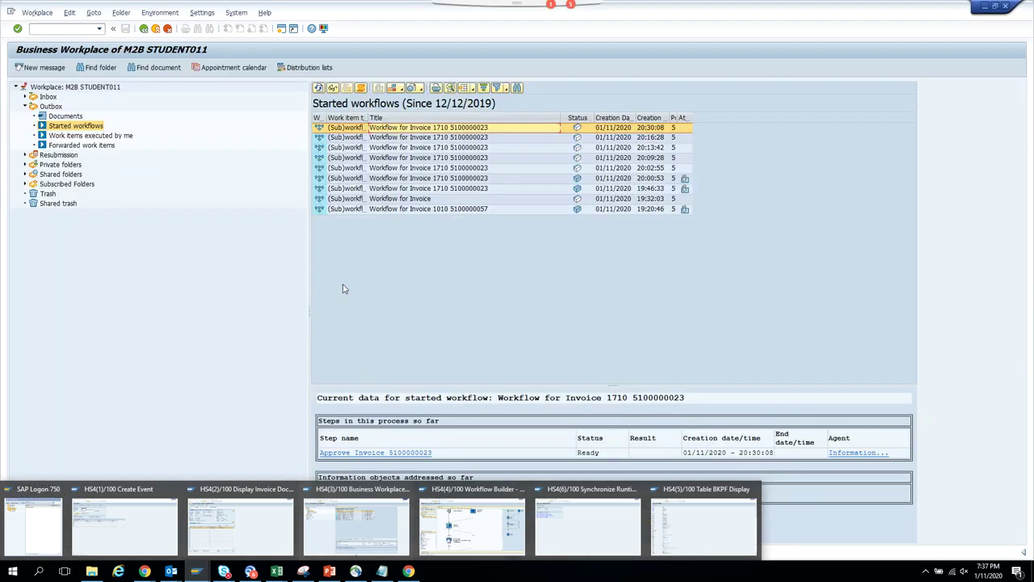
{"action": "left_click", "coordinate": [356, 525]}
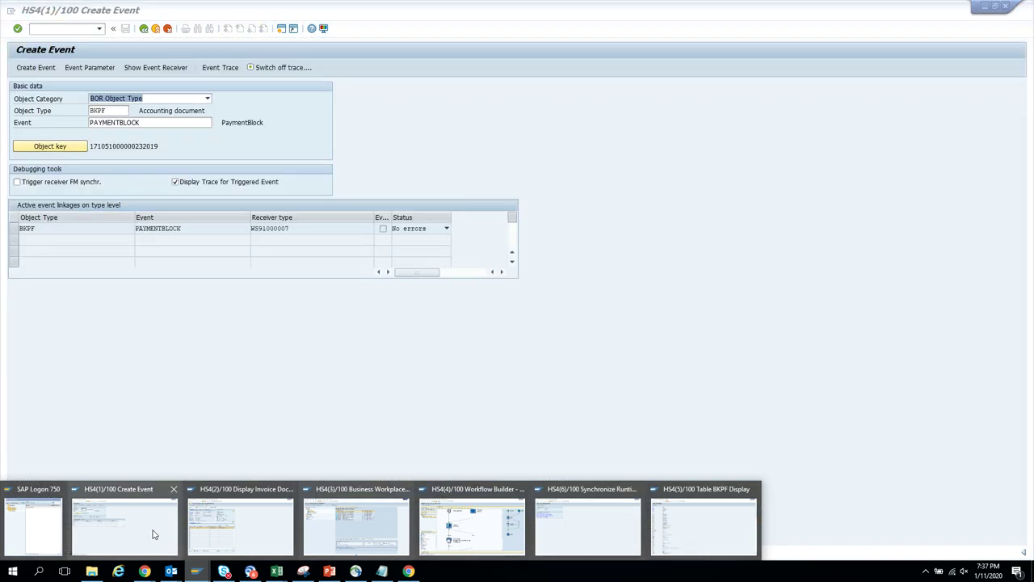
{"action": "left_click", "coordinate": [154, 535]}
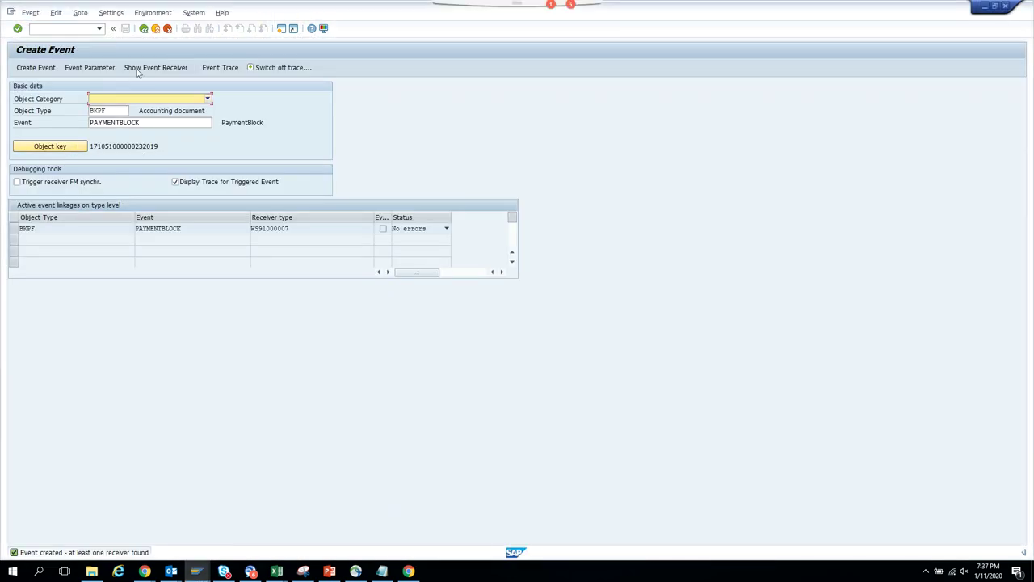
{"action": "left_click", "coordinate": [73, 146]}
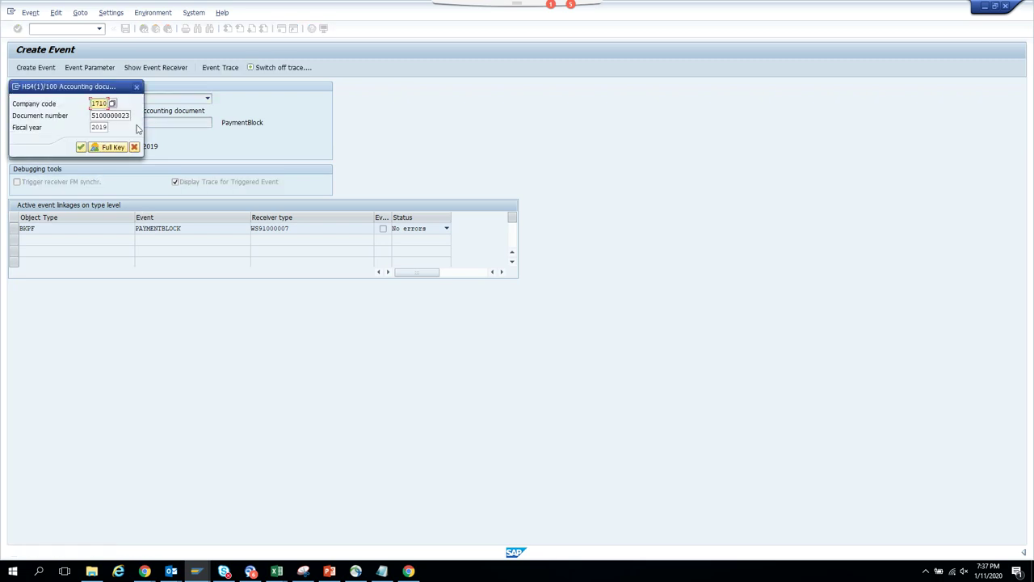
{"action": "left_click", "coordinate": [137, 87]}
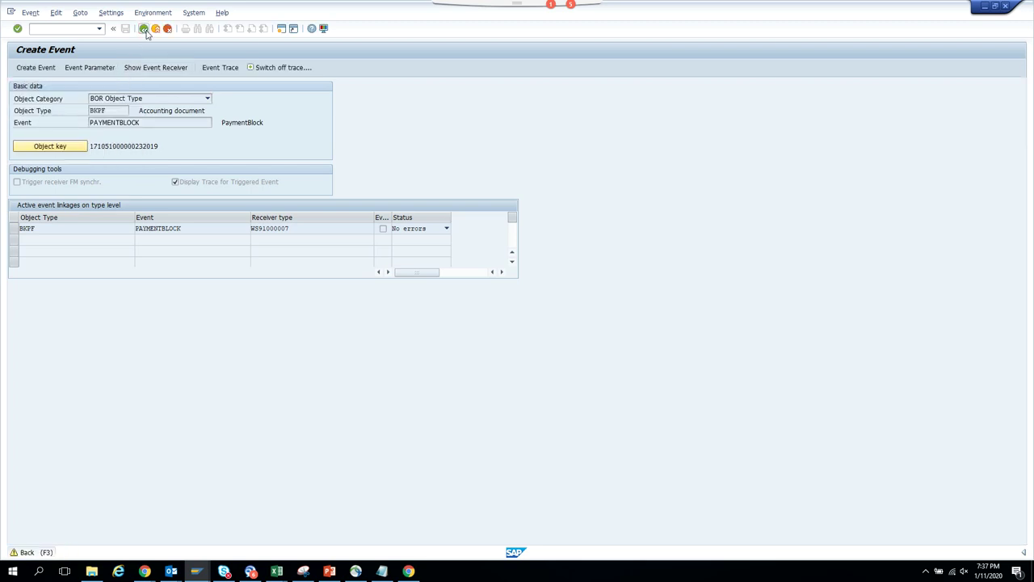
{"action": "left_click", "coordinate": [144, 28]}
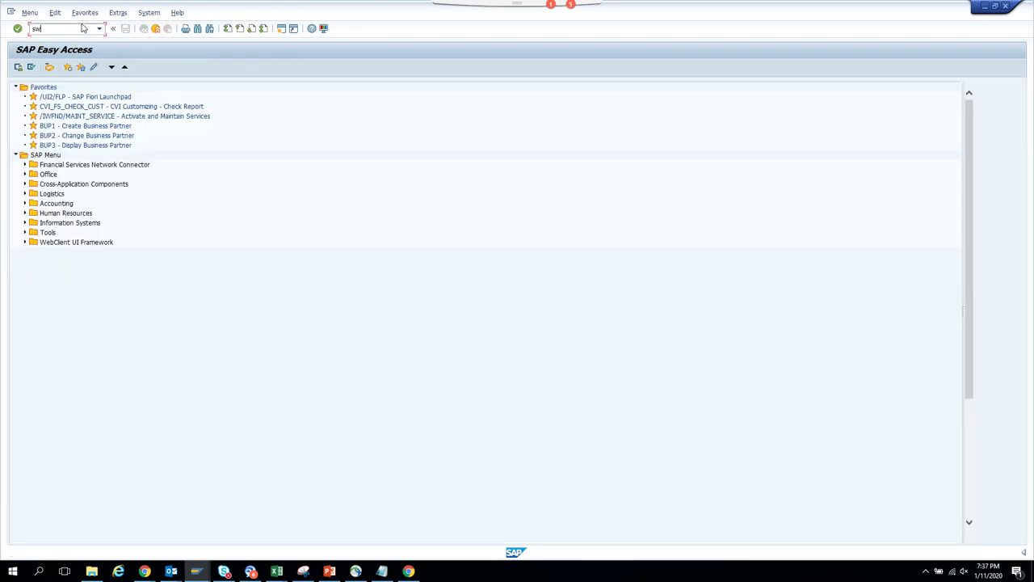
{"action": "left_click", "coordinate": [68, 147]}
{"action": "left_click", "coordinate": [81, 148]}
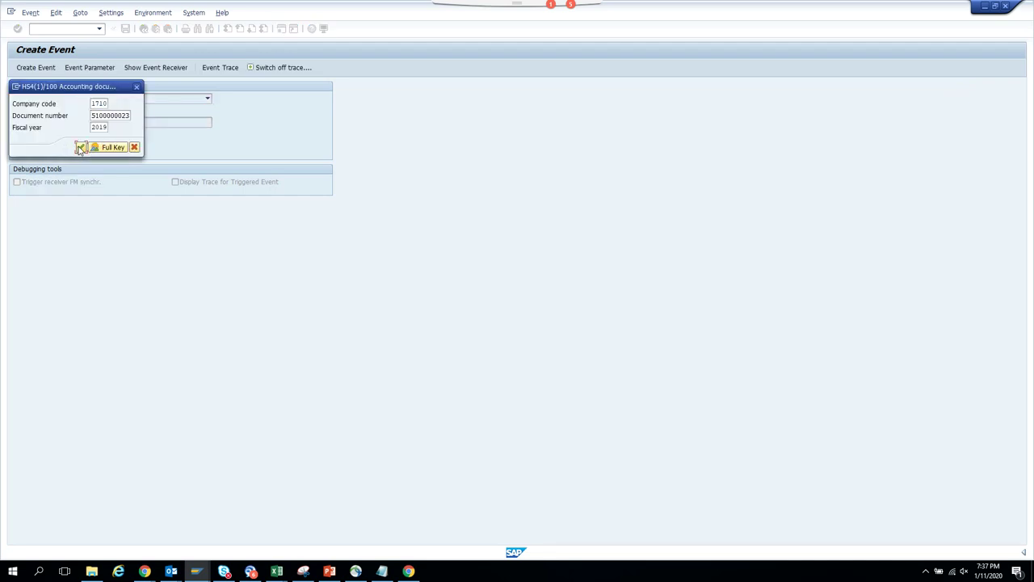
{"action": "left_click", "coordinate": [47, 70]}
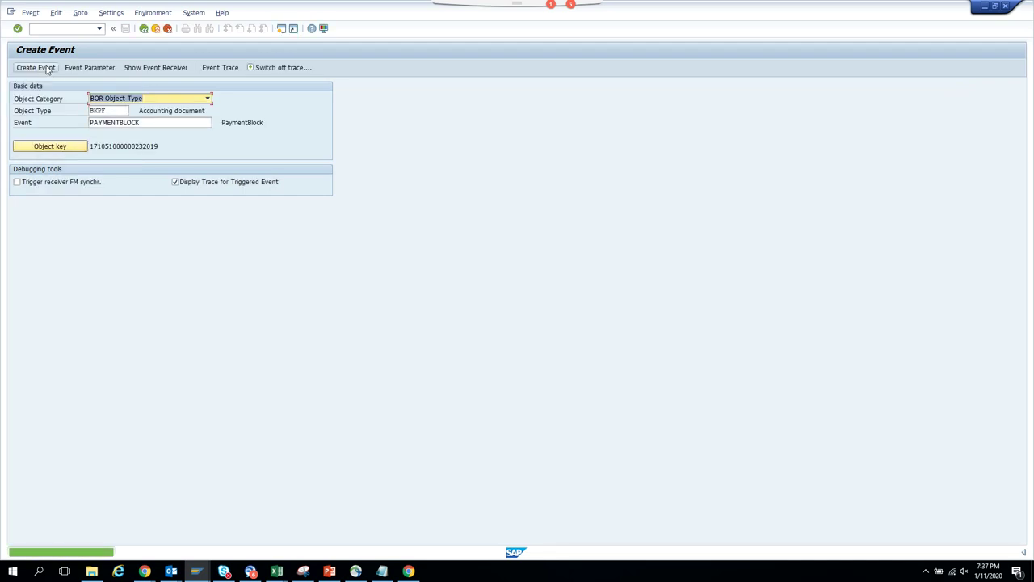
- Refresh the Business Workplace started workflows and select the newest one, started 20:32:06
{"action": "left_click", "coordinate": [198, 575]}
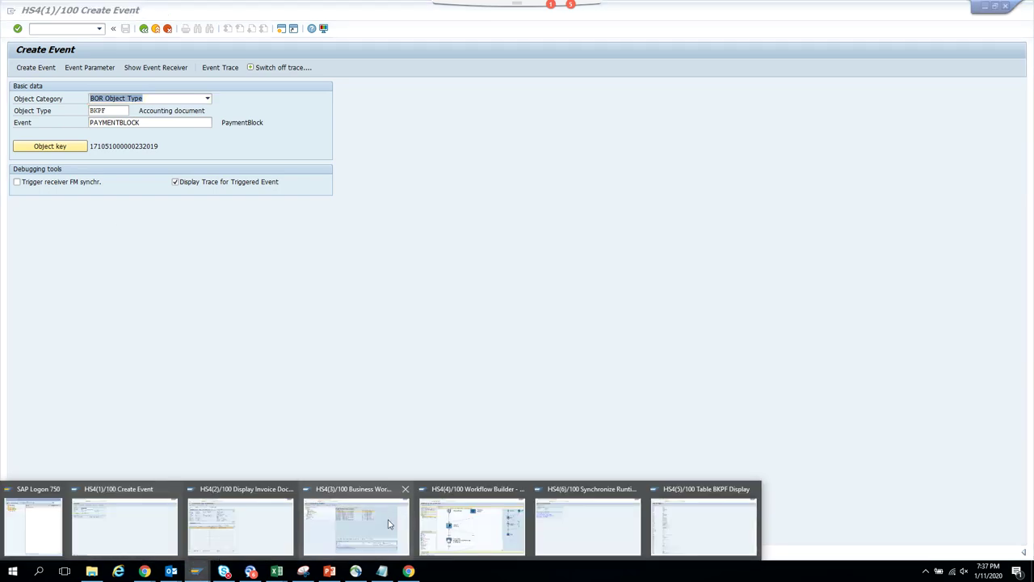
{"action": "left_click", "coordinate": [391, 524]}
{"action": "left_click", "coordinate": [318, 88]}
{"action": "left_click", "coordinate": [451, 129]}
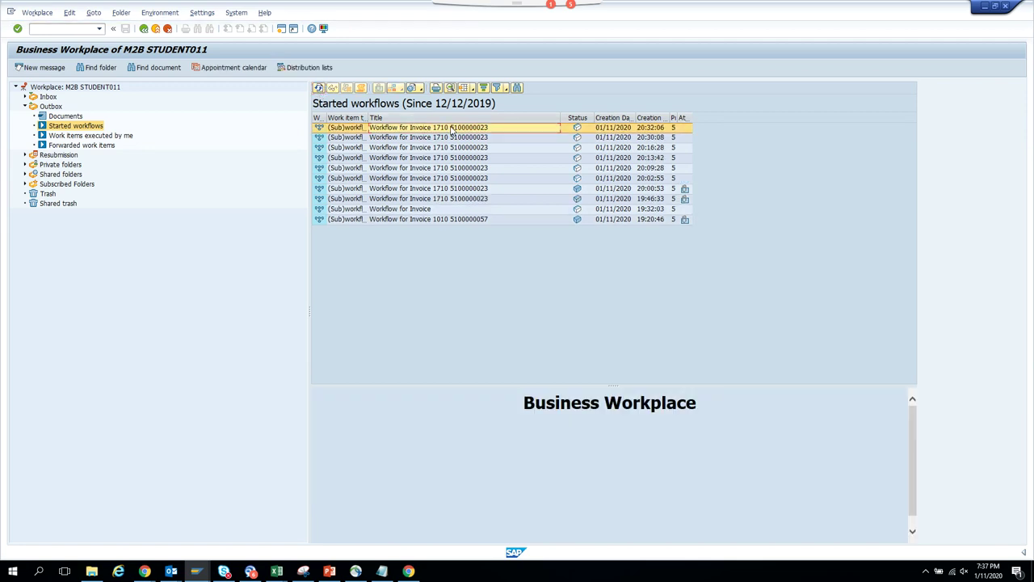
- Open the newest workflow's log and display its Approve Invoice work item
{"action": "double_click", "coordinate": [451, 130]}
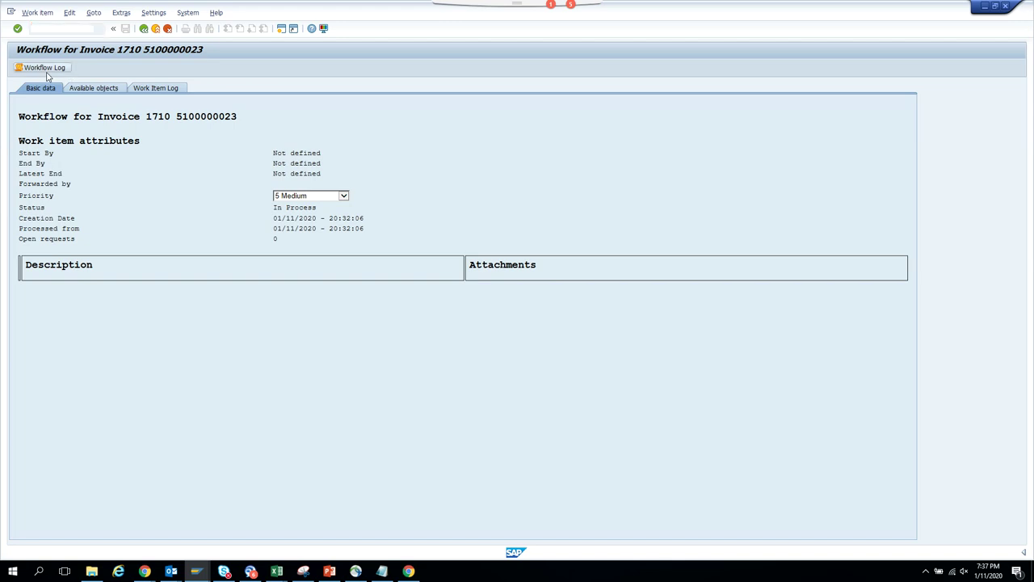
{"action": "left_click", "coordinate": [44, 68]}
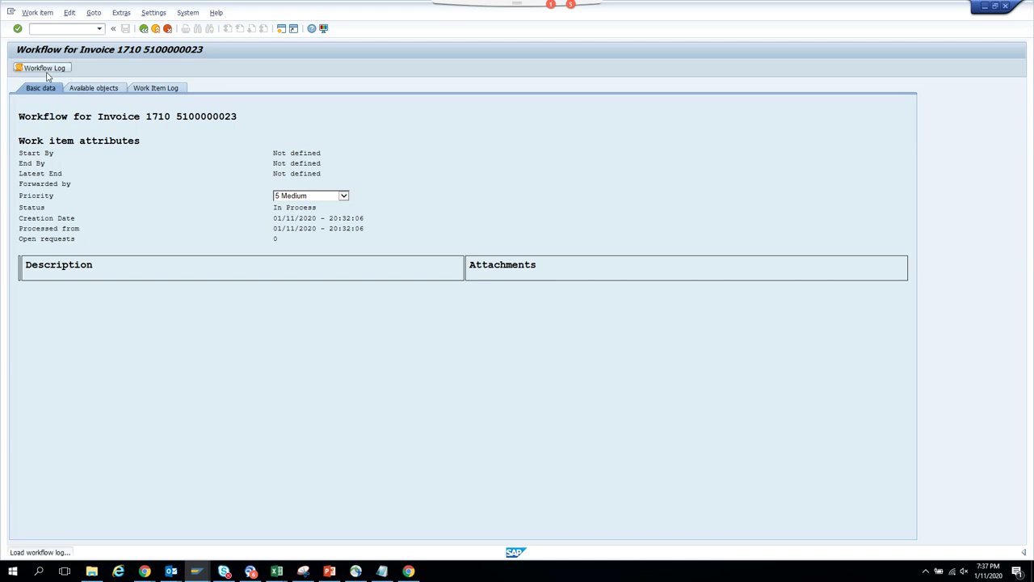
{"action": "double_click", "coordinate": [249, 192]}
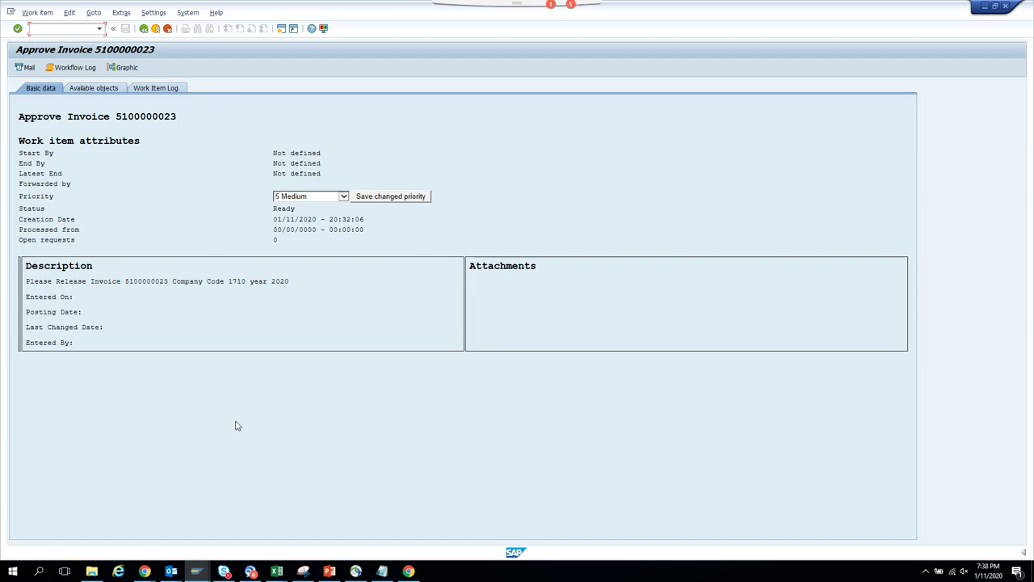
- Inspect the Approve Invoice container: Invoice PostingDate, EnteredOn, LastChanged and UserName are not set
{"action": "left_click", "coordinate": [207, 575]}
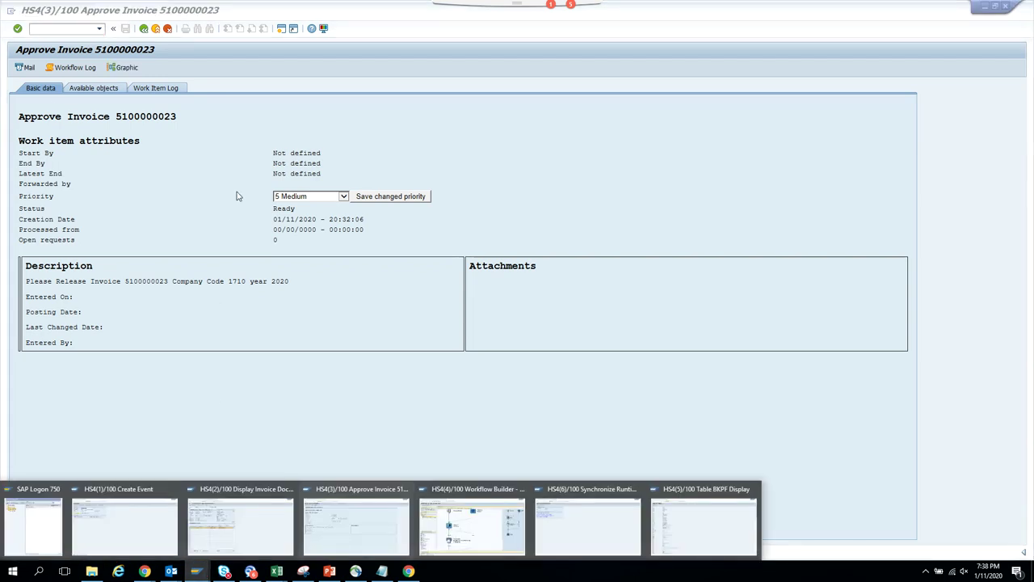
{"action": "left_click", "coordinate": [71, 70]}
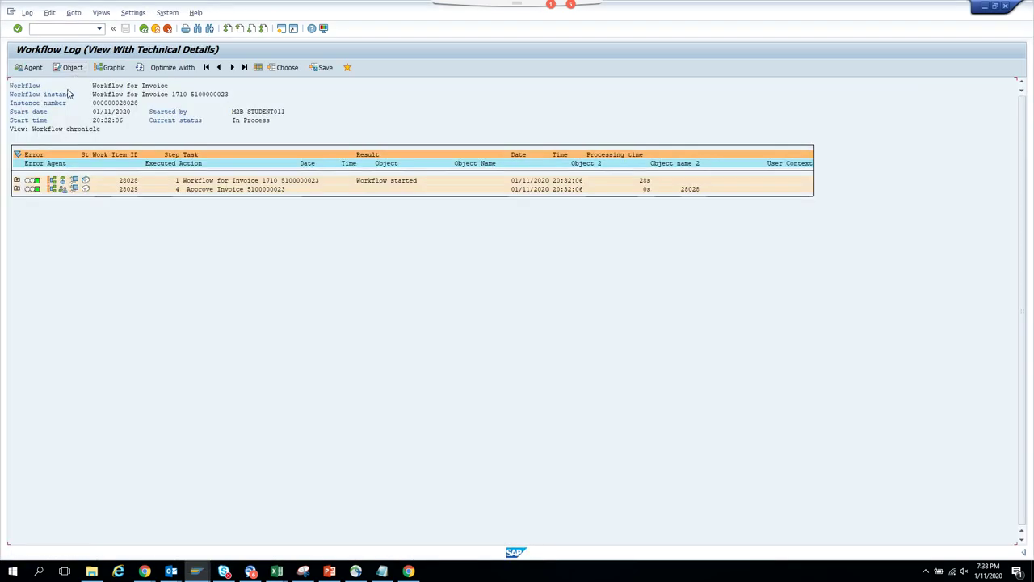
{"action": "left_click", "coordinate": [75, 188]}
{"action": "left_click", "coordinate": [33, 254]}
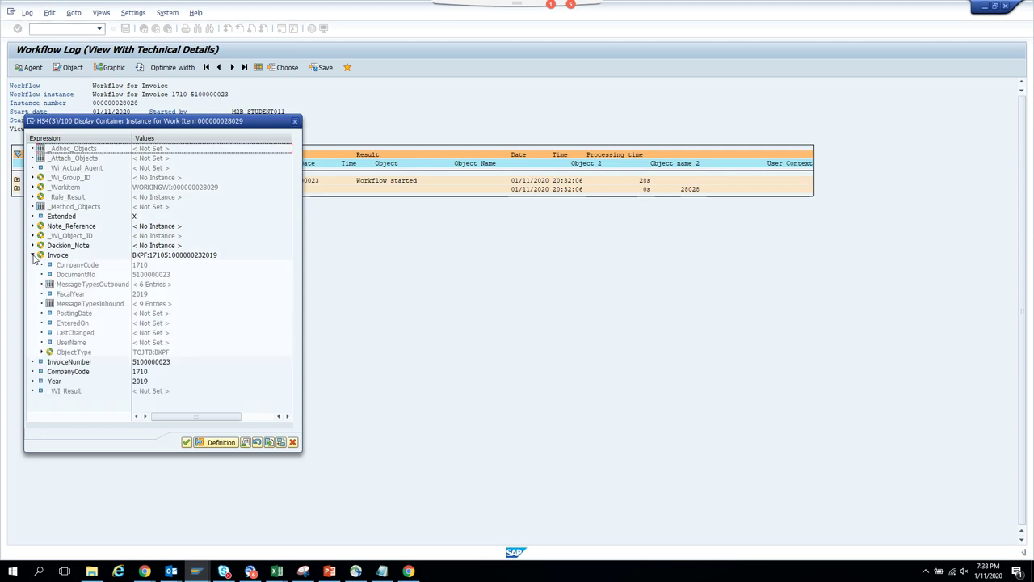
{"action": "left_click", "coordinate": [74, 313]}
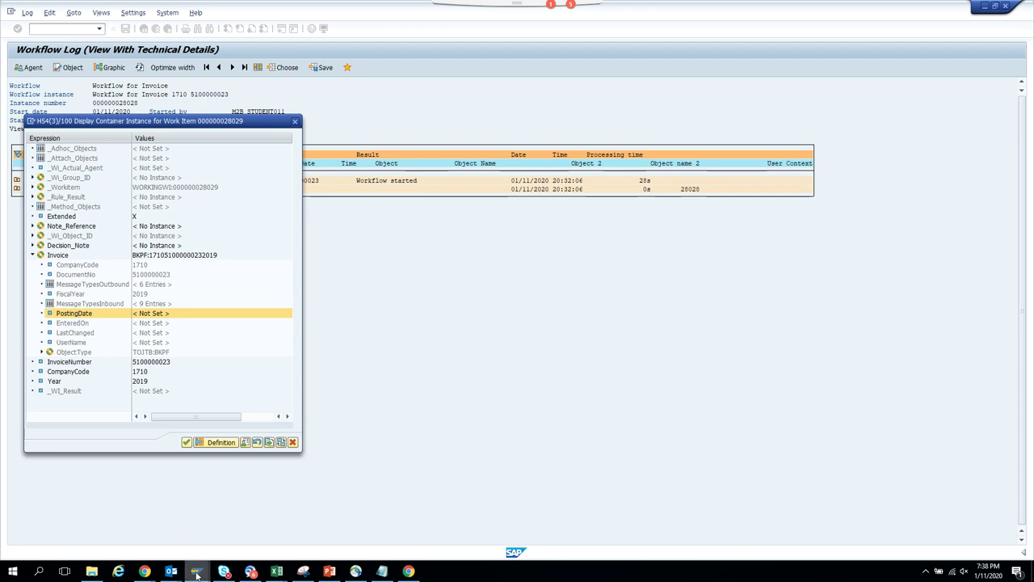
{"action": "mouse_move", "coordinate": [197, 572]}
- Confirm the workflow container's Invoice attributes are empty, then switch to the Synchronize Runtime Buffer session
{"action": "left_click", "coordinate": [295, 122]}
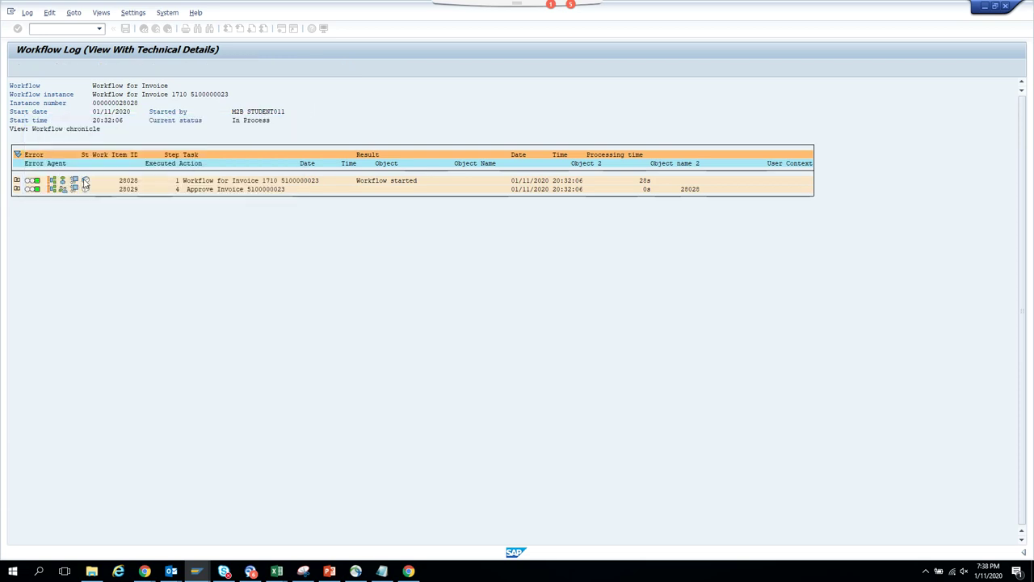
{"action": "left_click", "coordinate": [74, 181]}
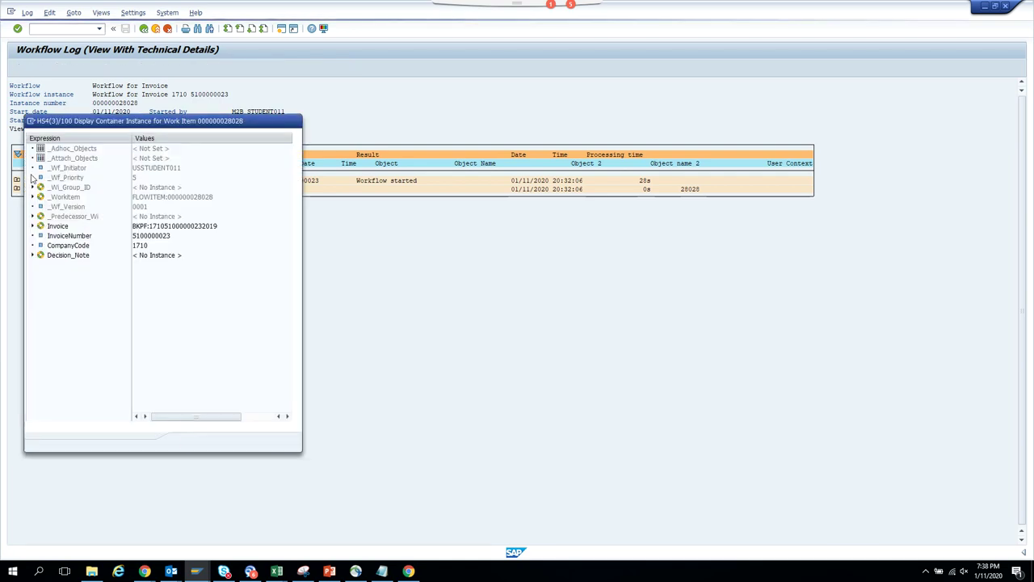
{"action": "left_click", "coordinate": [32, 227]}
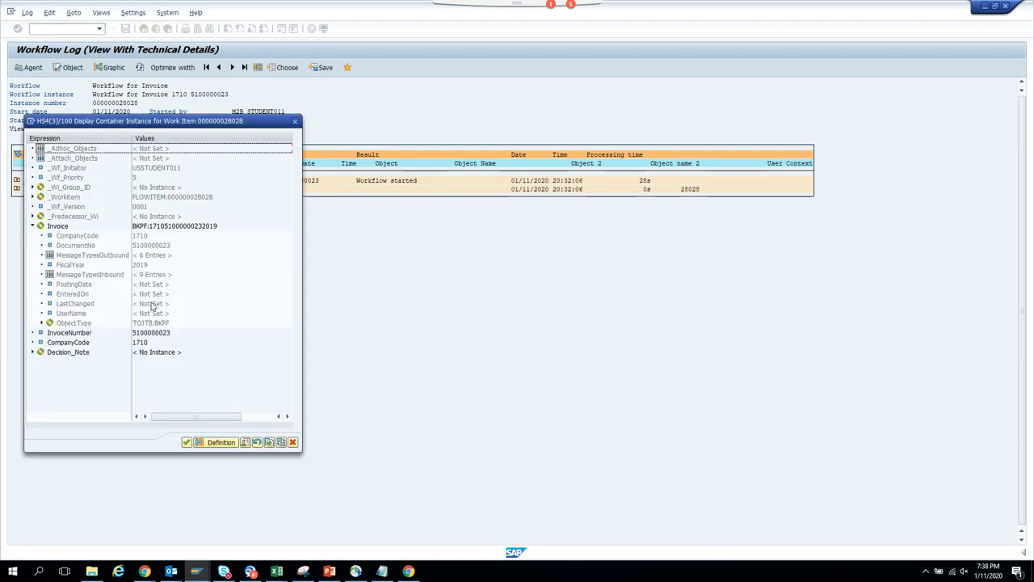
{"action": "left_click", "coordinate": [198, 571]}
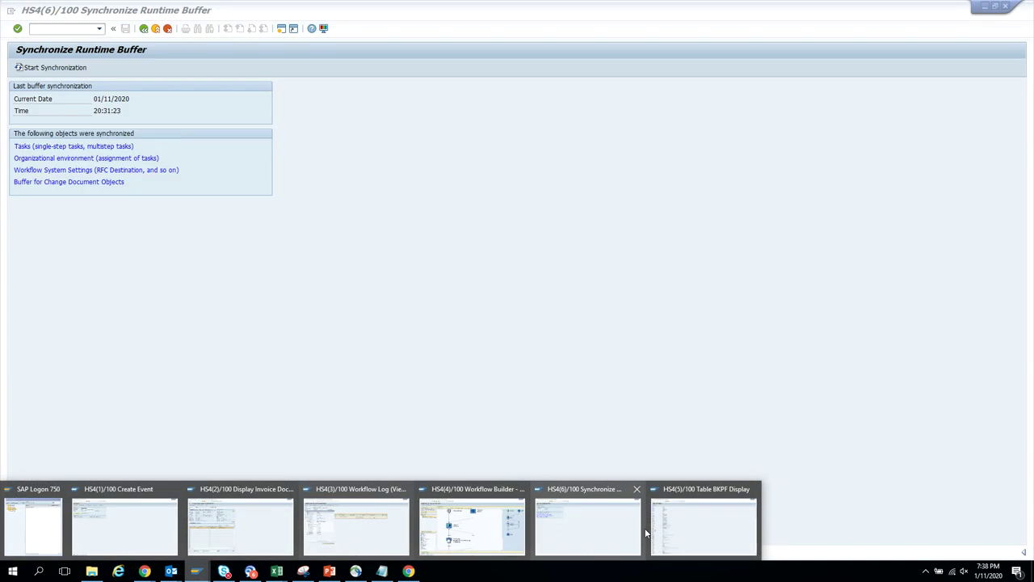
{"action": "left_click", "coordinate": [614, 533]}
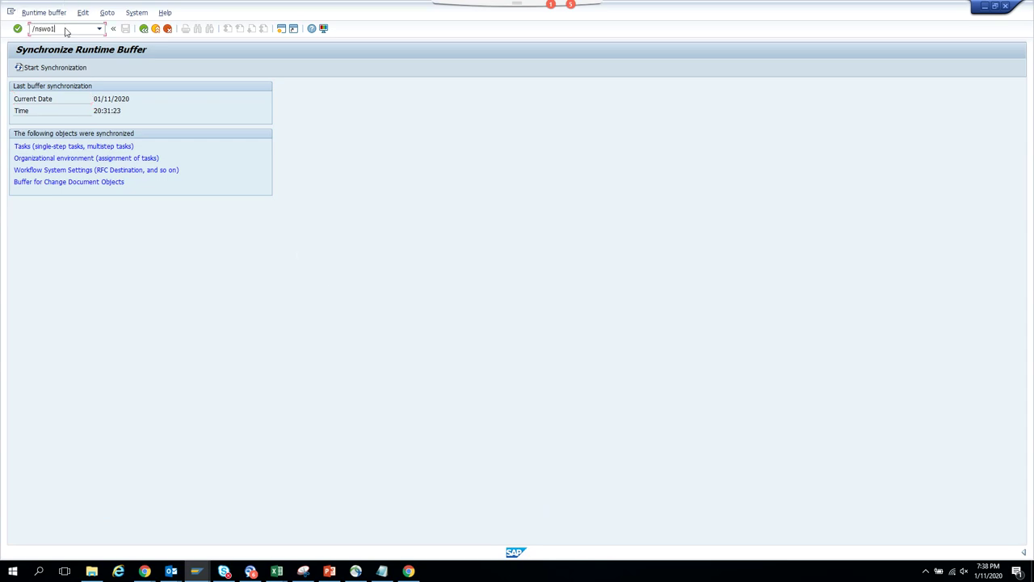
- Regenerate and display object type ZST11_BKP in the Business Object Builder via /nSWO1
{"action": "key", "text": "Return"}
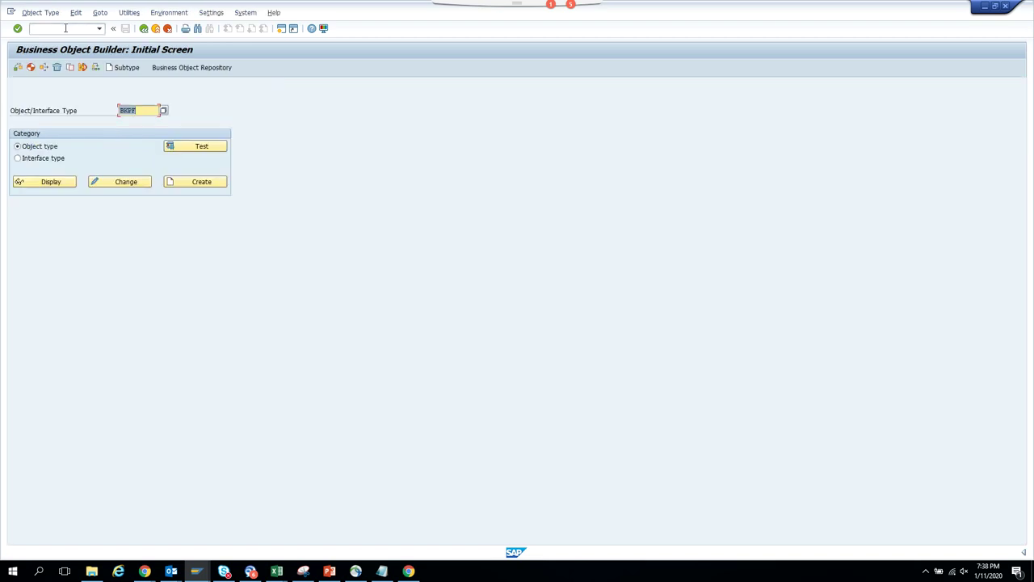
{"action": "key", "text": "BackSpace"}
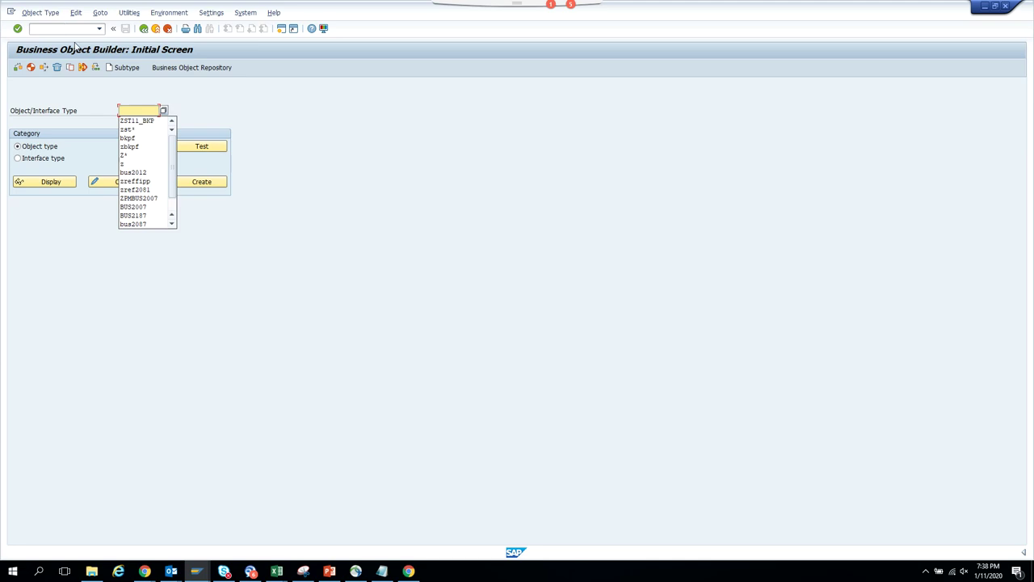
{"action": "left_click", "coordinate": [133, 120]}
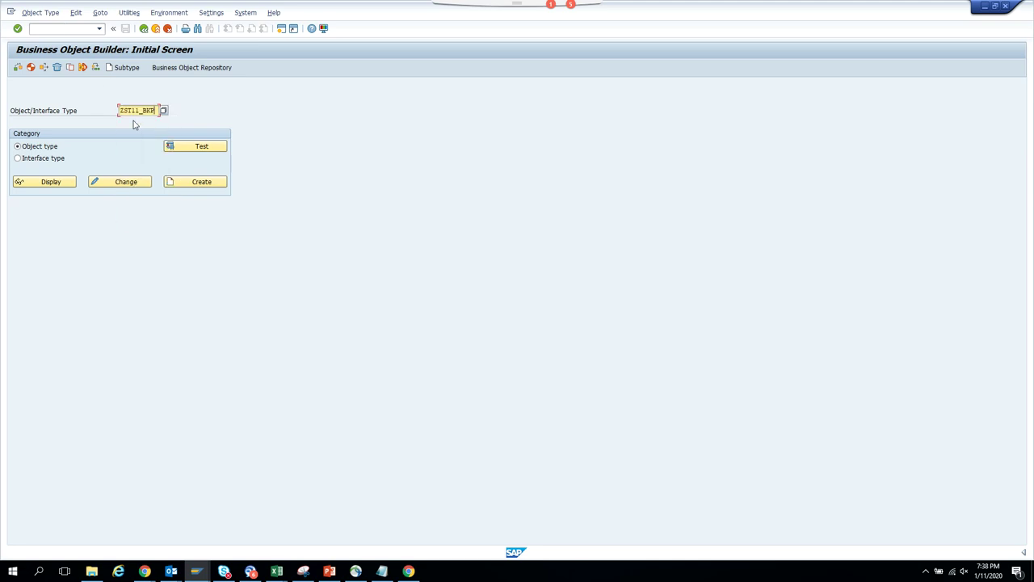
{"action": "left_click", "coordinate": [32, 67]}
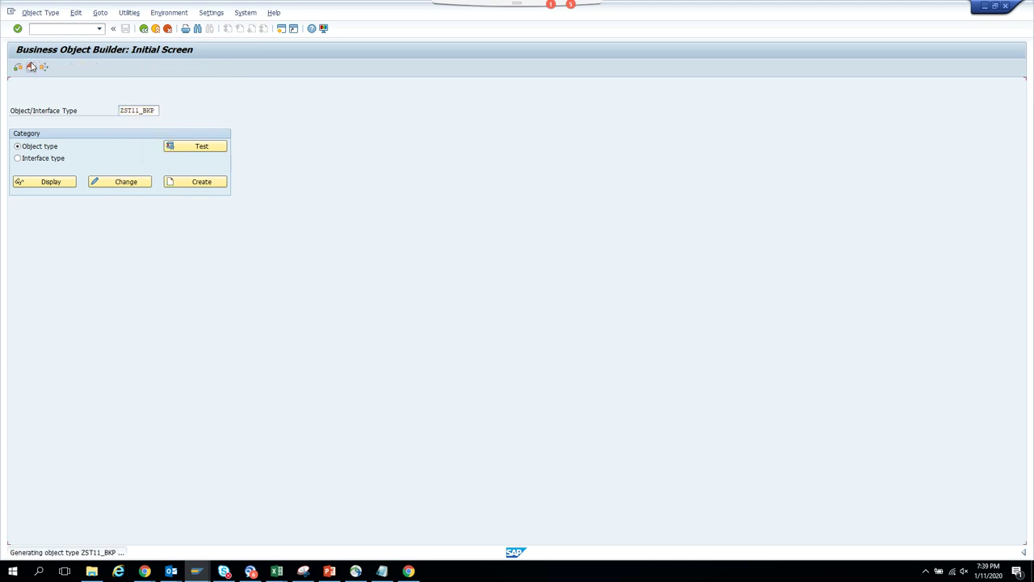
{"action": "left_click", "coordinate": [45, 182]}
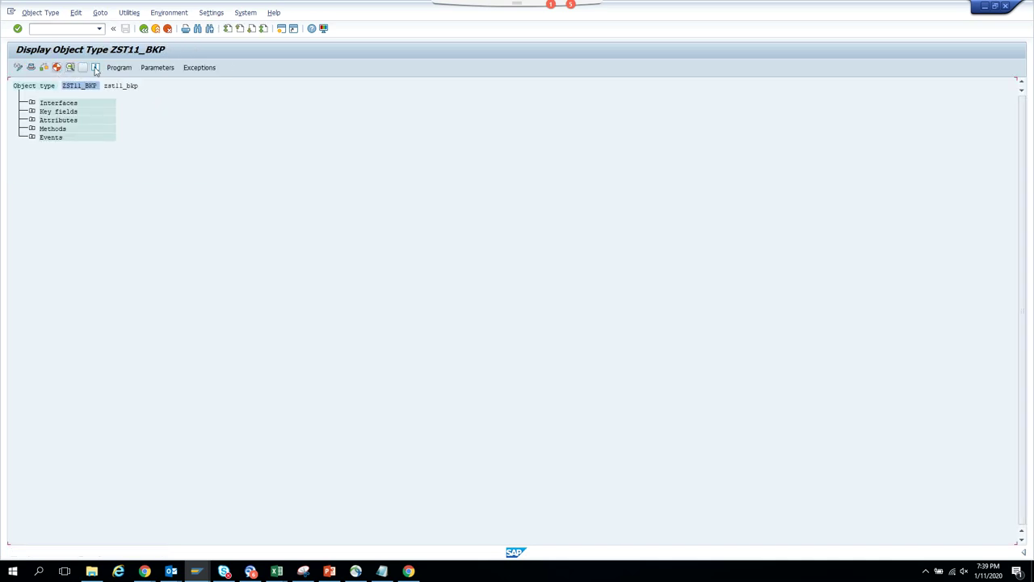
{"action": "left_click", "coordinate": [84, 68]}
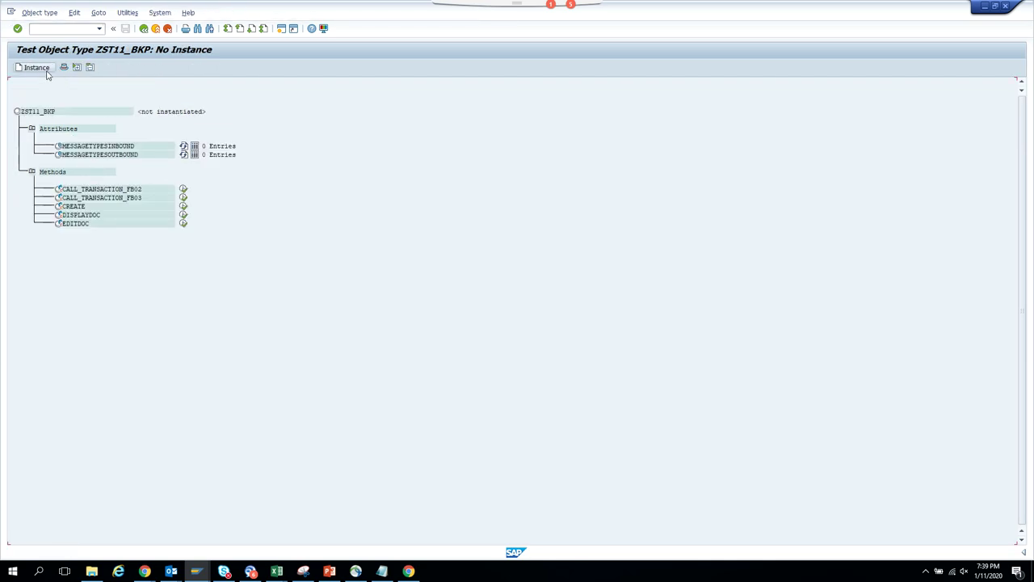
{"action": "left_click", "coordinate": [46, 70]}
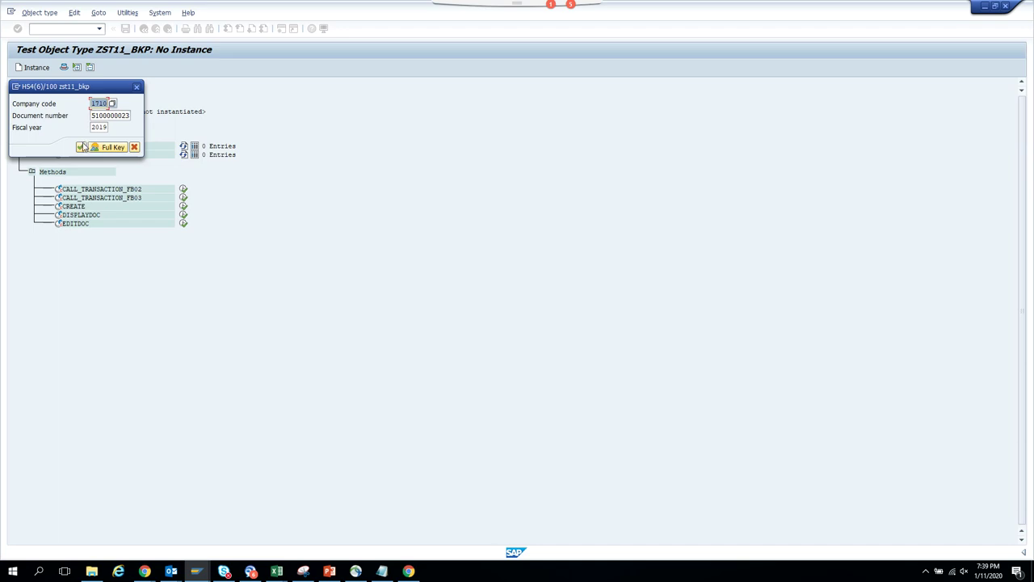
{"action": "left_click", "coordinate": [81, 148]}
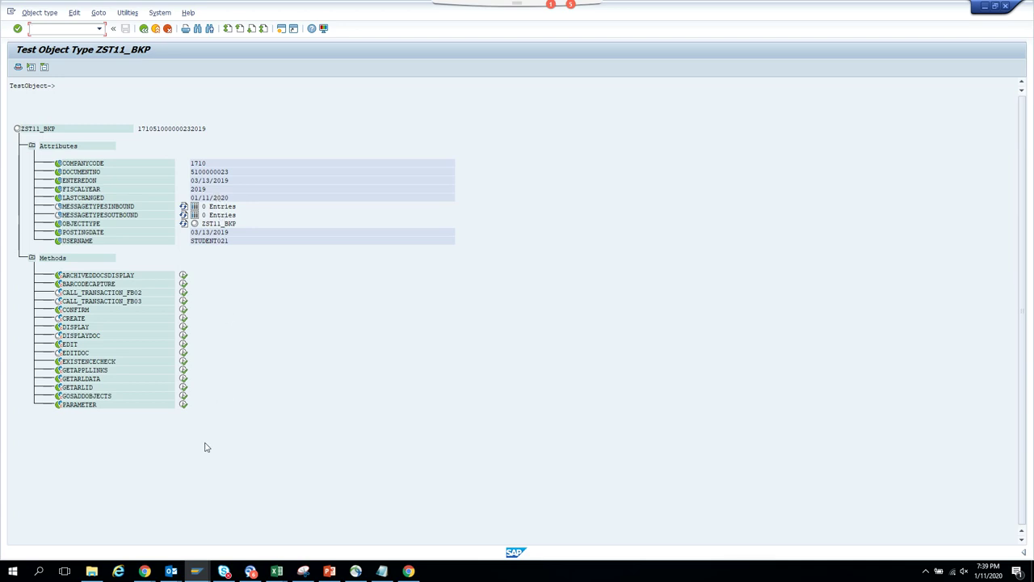
{"action": "left_click", "coordinate": [198, 570]}
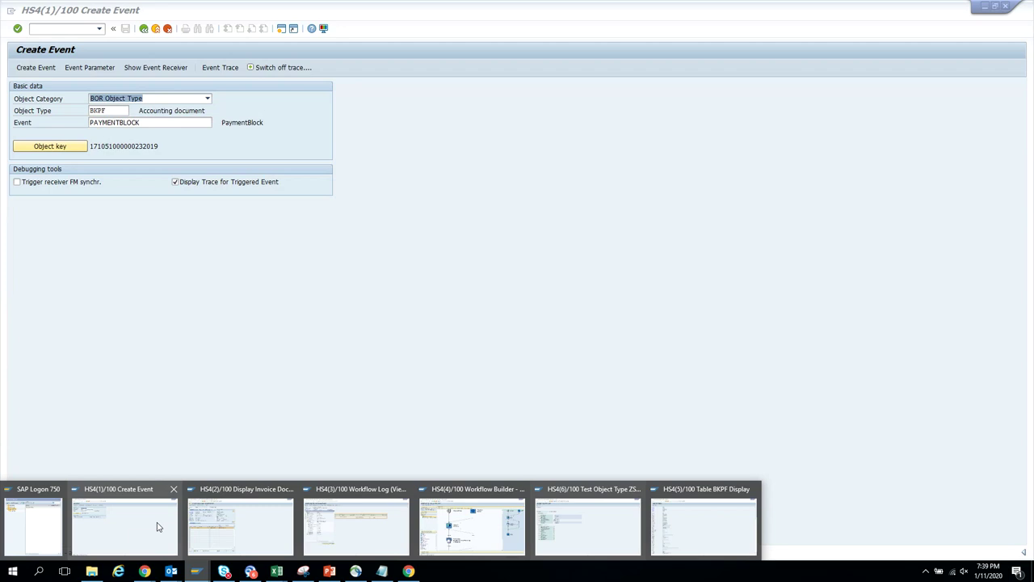
- Switch from the Create Event screen back to the workflow log session
{"action": "left_click", "coordinate": [157, 525]}
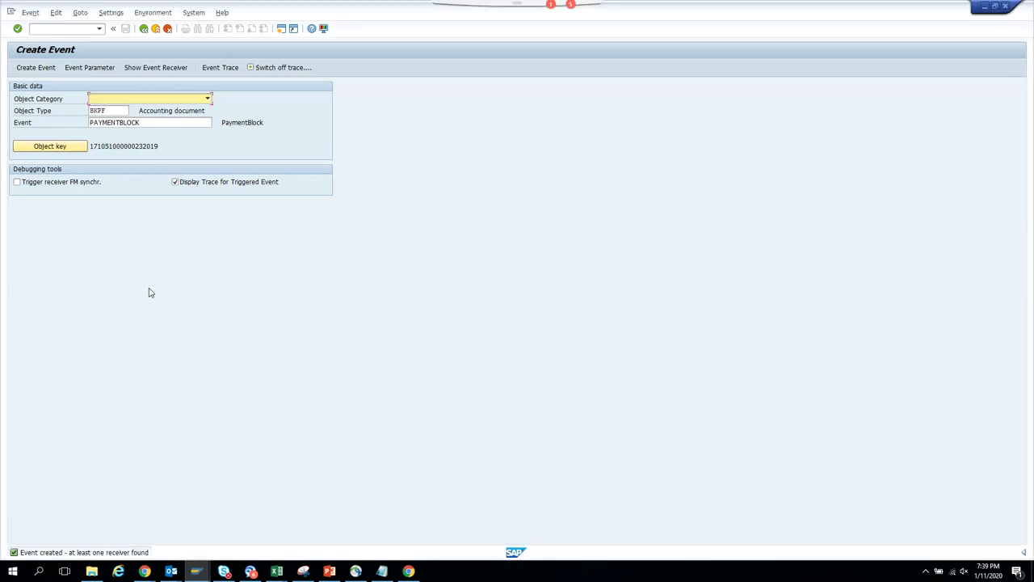
{"action": "left_click", "coordinate": [63, 30]}
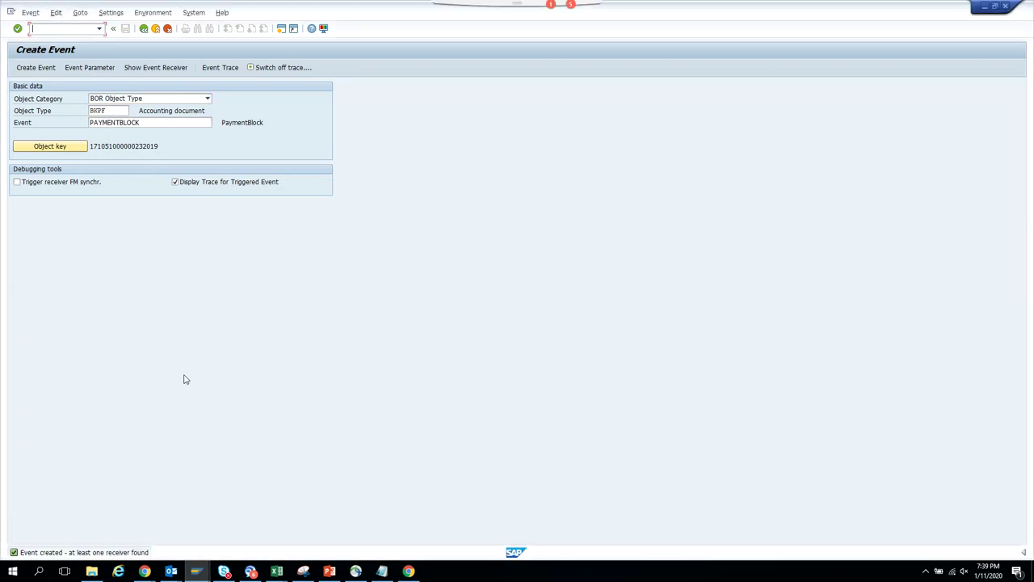
{"action": "left_click", "coordinate": [195, 572]}
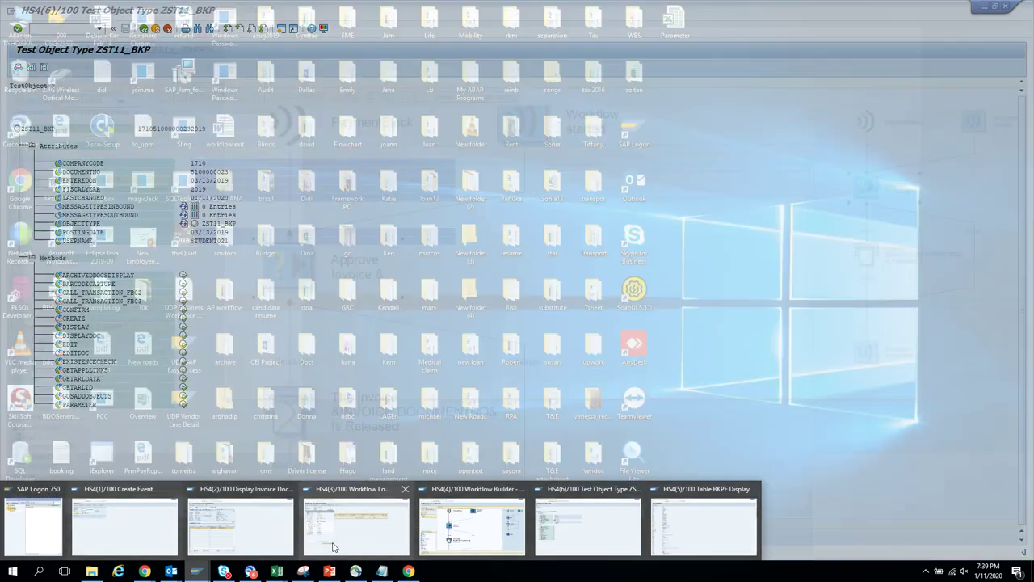
{"action": "mouse_move", "coordinate": [333, 547]}
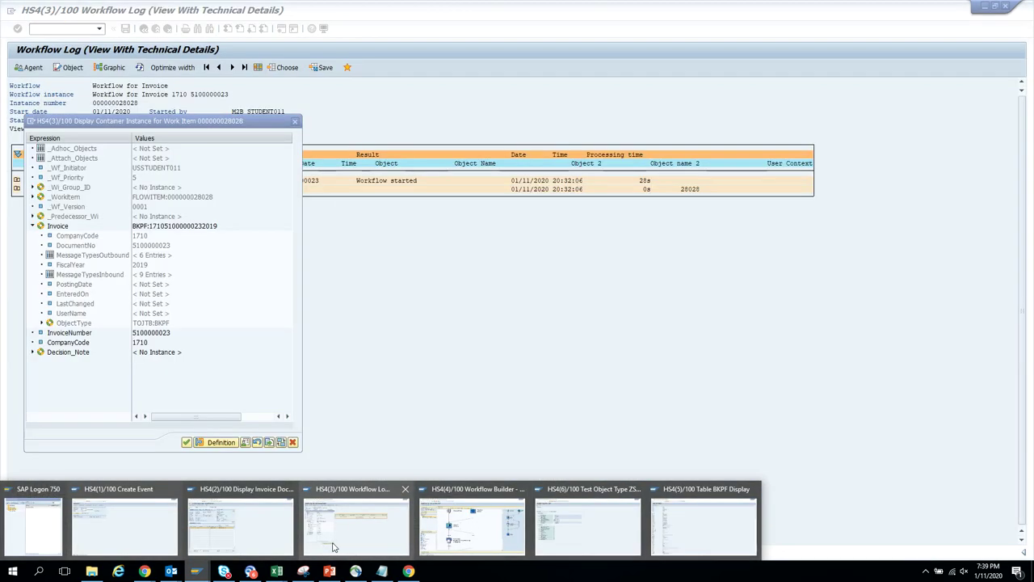
{"action": "left_click", "coordinate": [333, 547]}
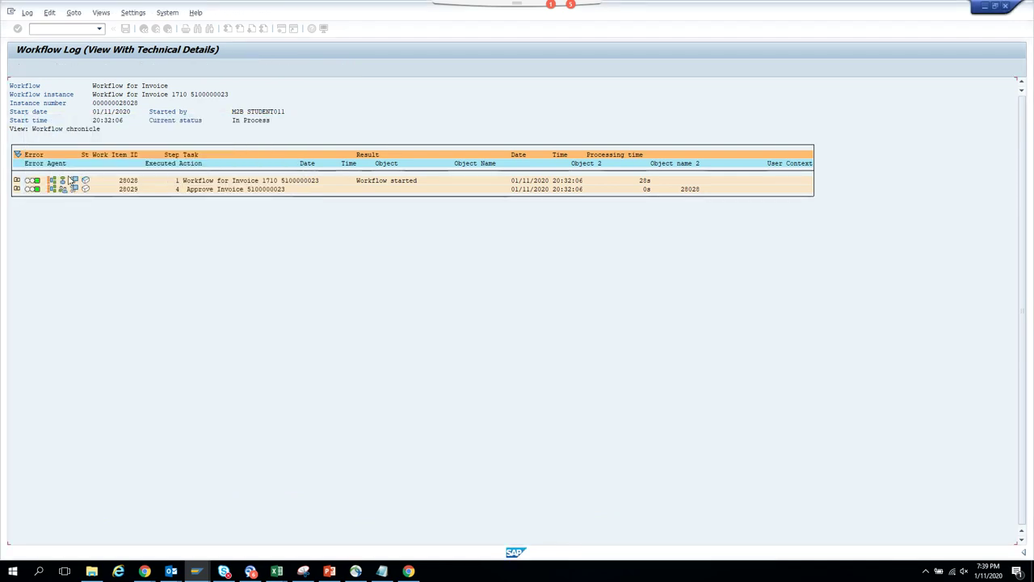
- Check work item 28028's container: Invoice PostingDate, EnteredOn and LastChanged are still not set
{"action": "left_click", "coordinate": [78, 182]}
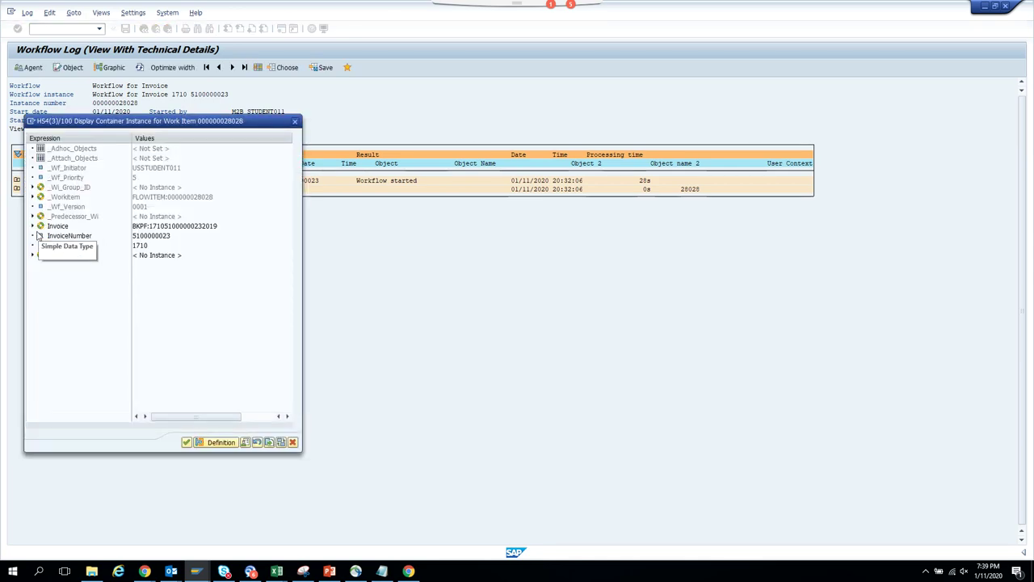
{"action": "left_click", "coordinate": [33, 227]}
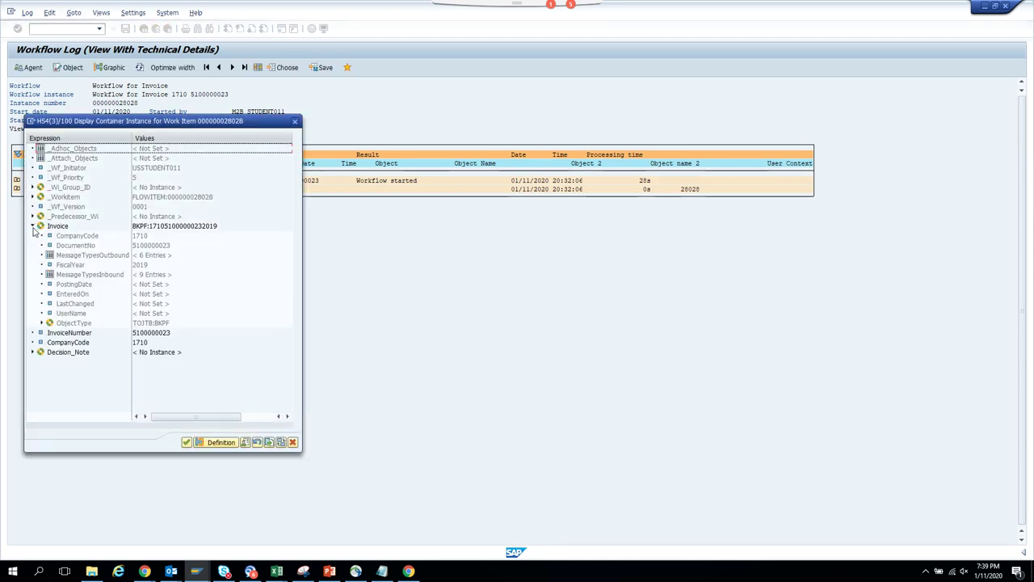
{"action": "left_click", "coordinate": [89, 284]}
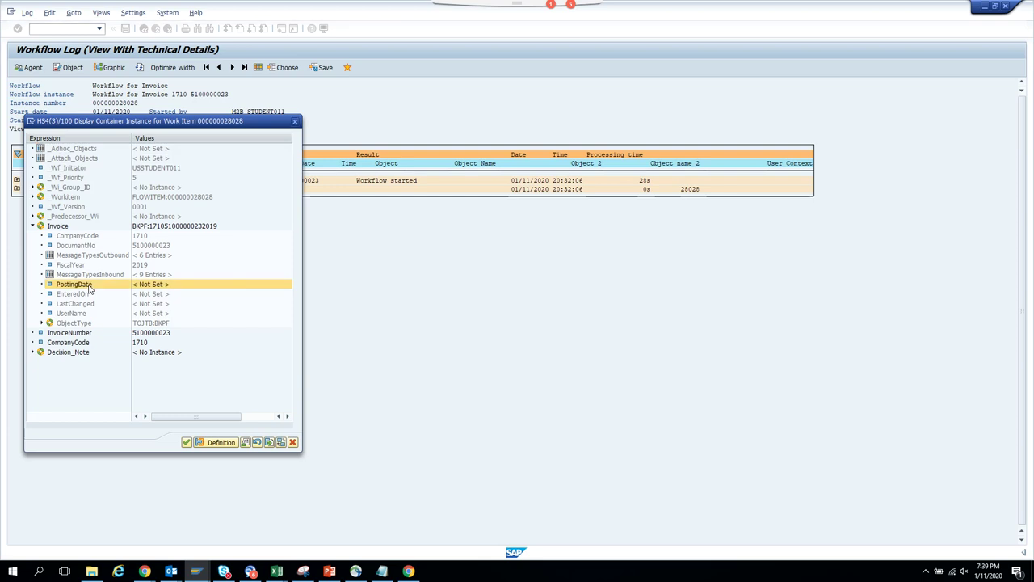
{"action": "left_click", "coordinate": [196, 571]}
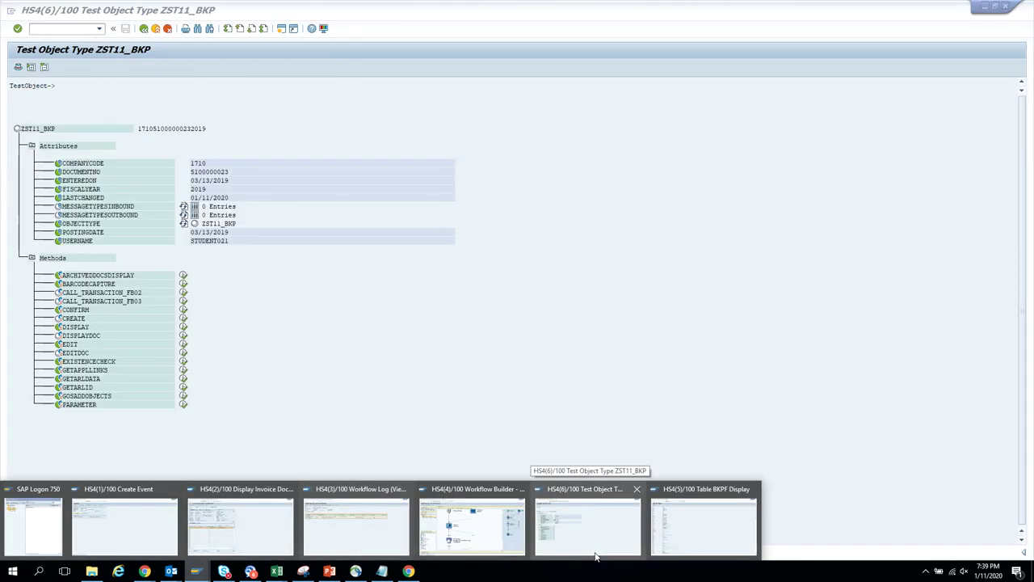
- Go from the test screen to the program code of object type ZST11_BKP
{"action": "left_click", "coordinate": [596, 554]}
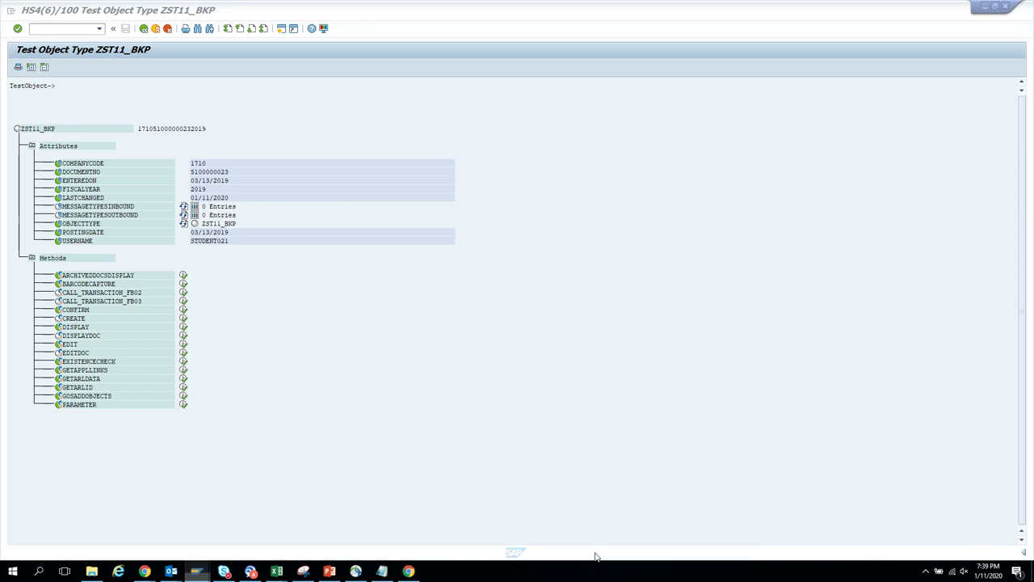
{"action": "left_click", "coordinate": [143, 28]}
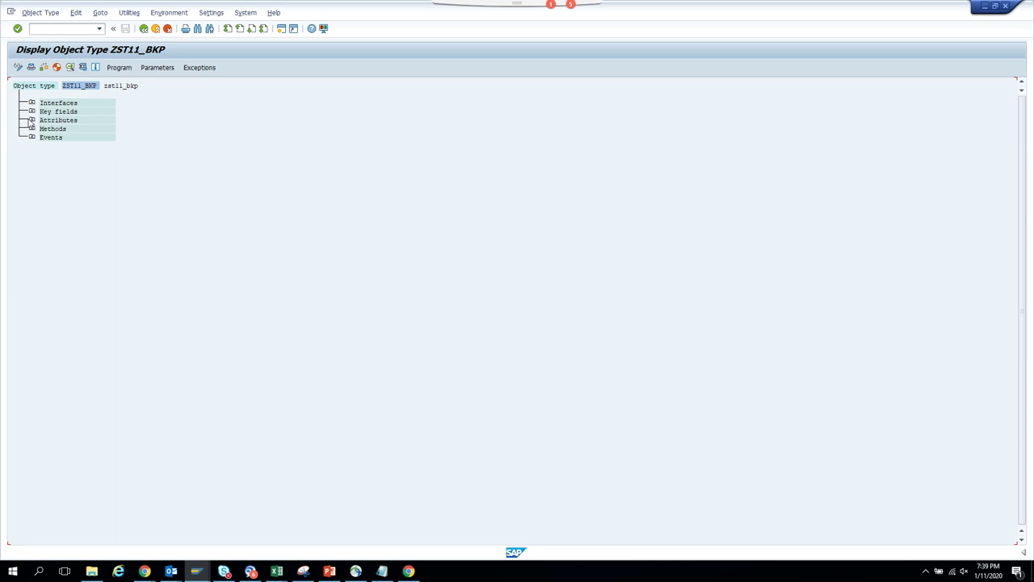
{"action": "left_click", "coordinate": [31, 120]}
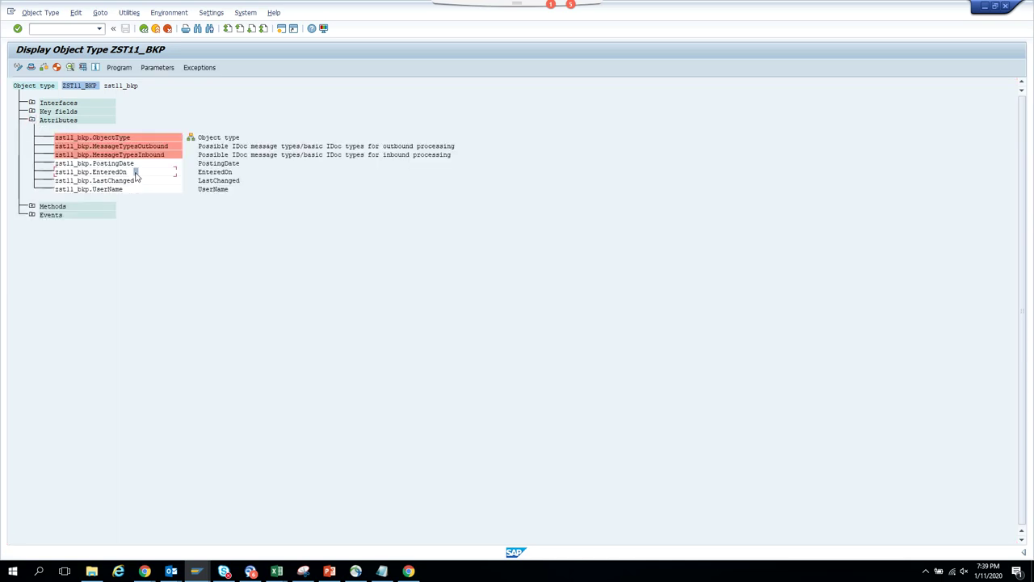
{"action": "left_click", "coordinate": [119, 67]}
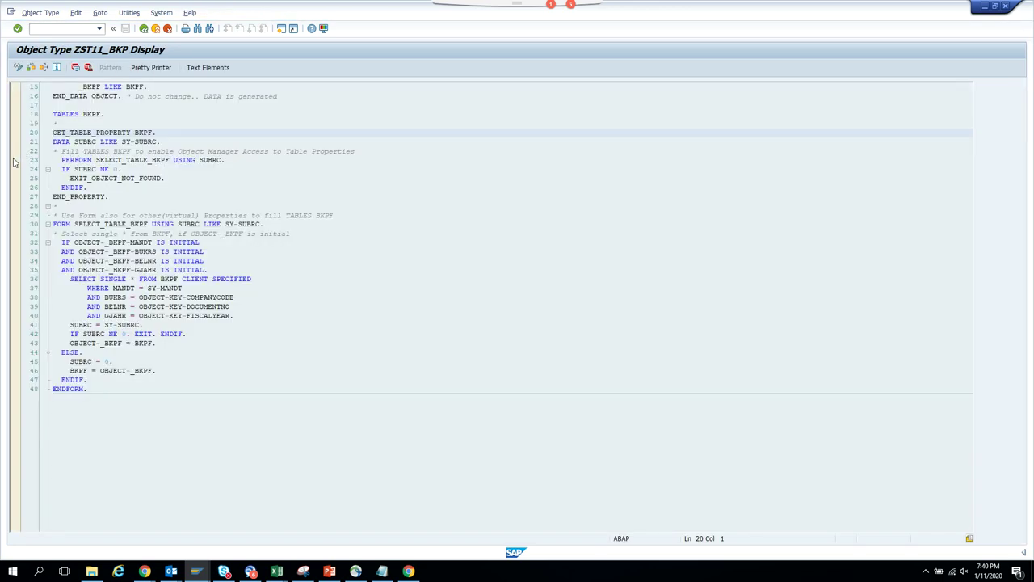
- Set a session breakpoint on line 23, PERFORM SELECT_TABLE_BKPF, and return to the workflow log
{"action": "left_click", "coordinate": [14, 160]}
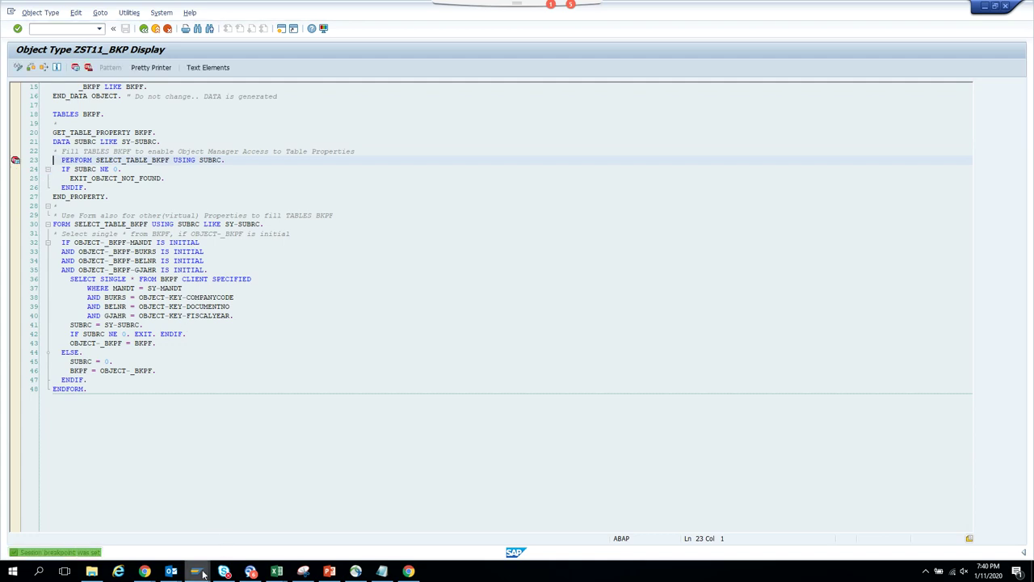
{"action": "mouse_move", "coordinate": [202, 573]}
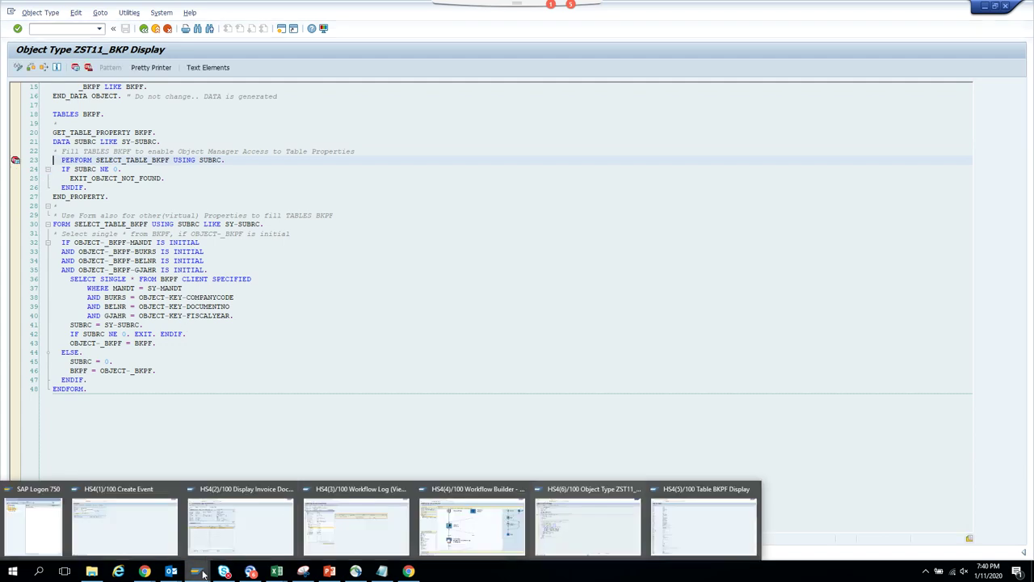
{"action": "left_click", "coordinate": [356, 525]}
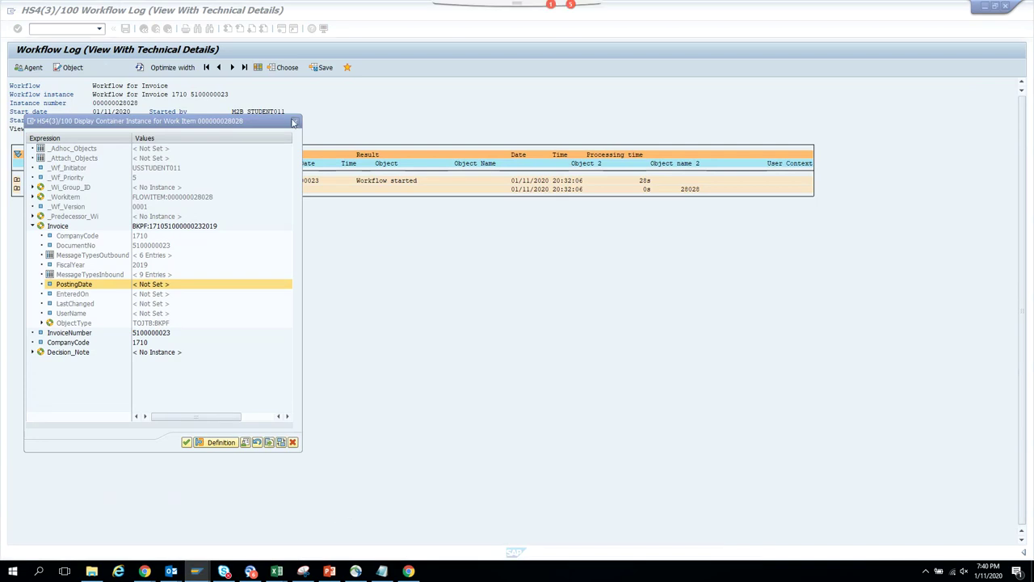
{"action": "left_click", "coordinate": [295, 122]}
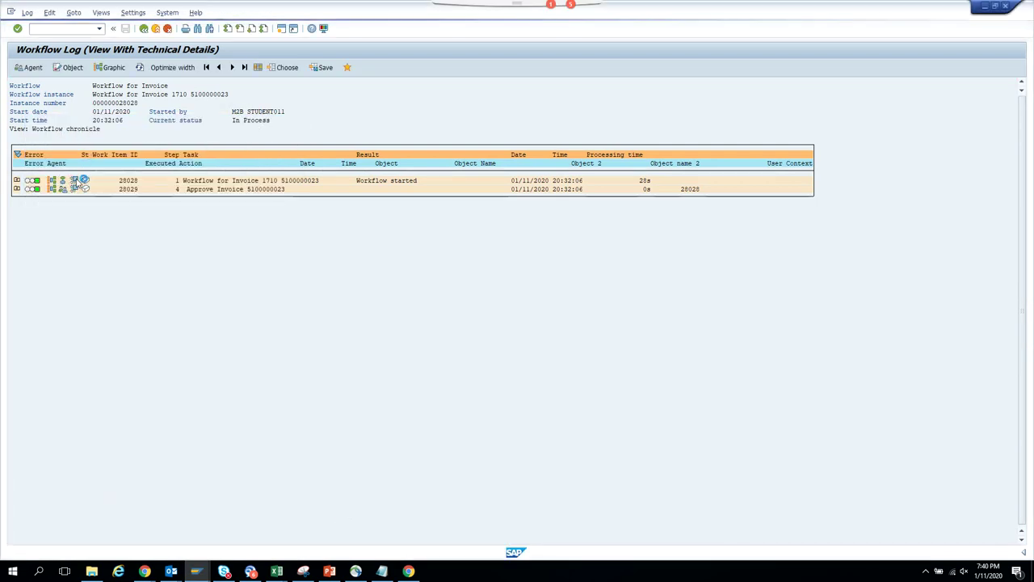
{"action": "left_click", "coordinate": [81, 181]}
{"action": "left_click", "coordinate": [33, 227]}
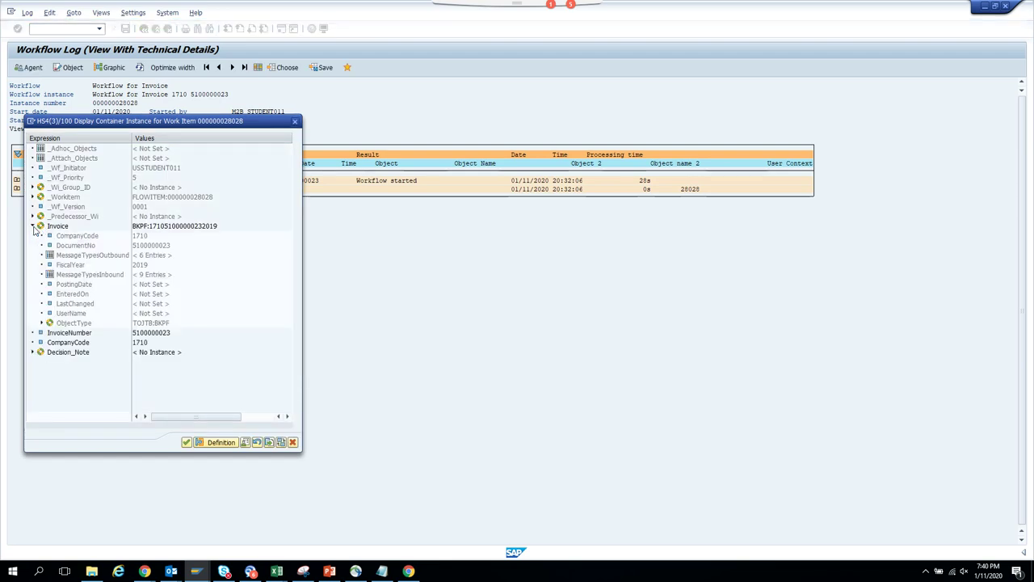
{"action": "left_click", "coordinate": [80, 287]}
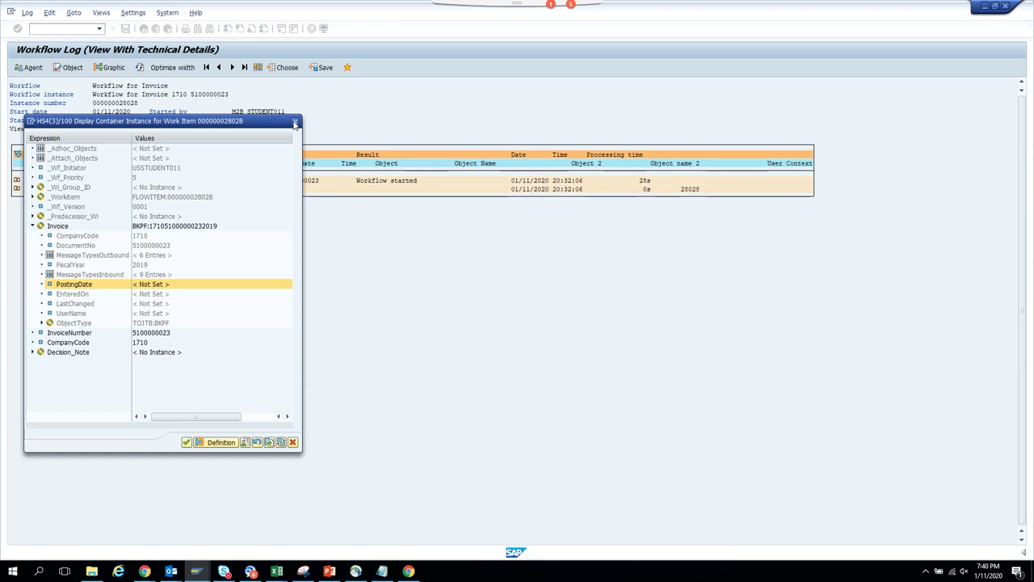
{"action": "left_click", "coordinate": [295, 121]}
{"action": "left_click", "coordinate": [143, 29]}
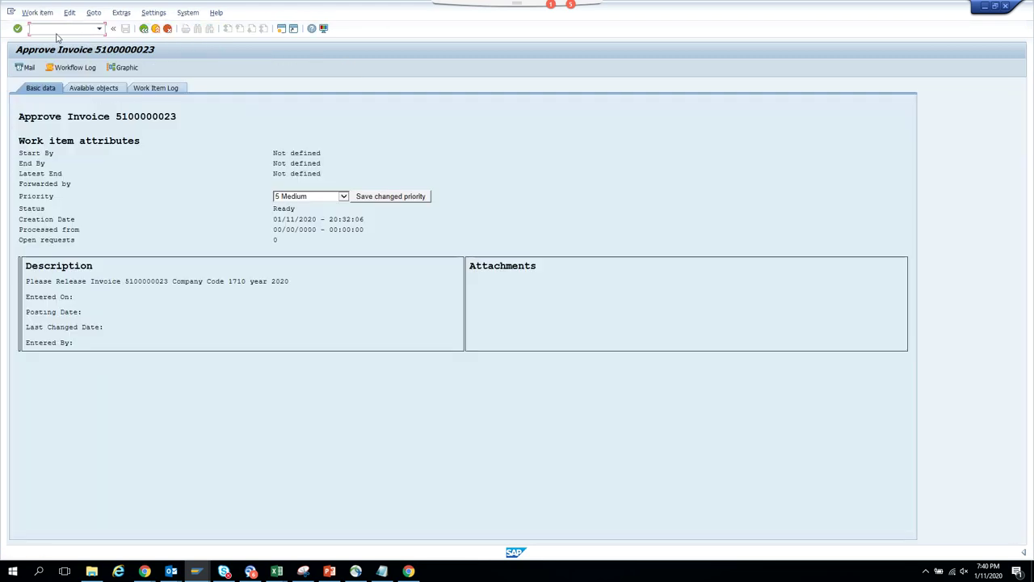
- Close all SAP sessions with /nex, leaving only SAP Logon
{"action": "left_click", "coordinate": [57, 32]}
{"action": "type", "text": "/nex"}
{"action": "key", "text": "Return"}
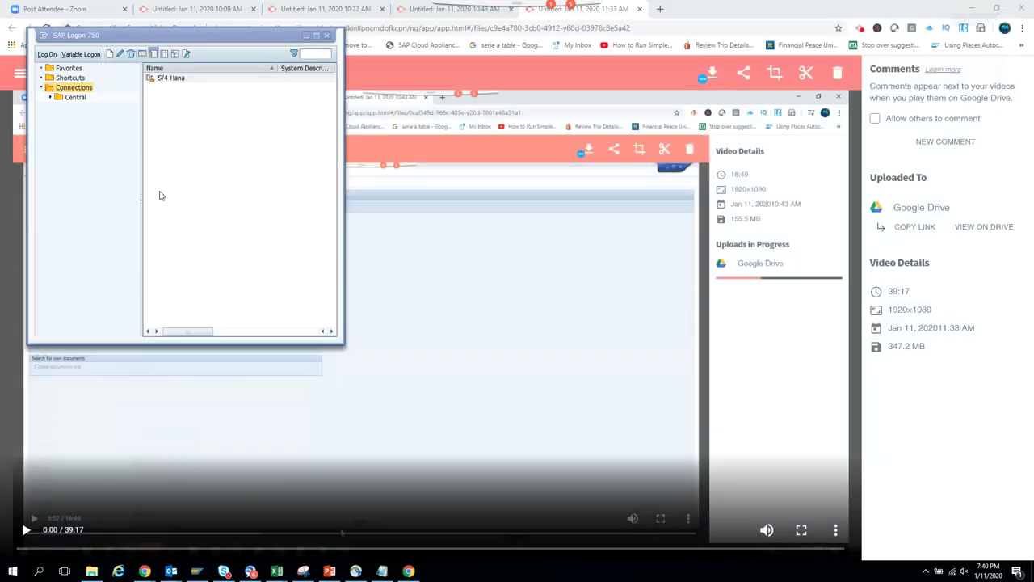
- Log on to the S/4 Hana connection with the saved user name and the account password
{"action": "left_click", "coordinate": [195, 79]}
{"action": "double_click", "coordinate": [196, 79]}
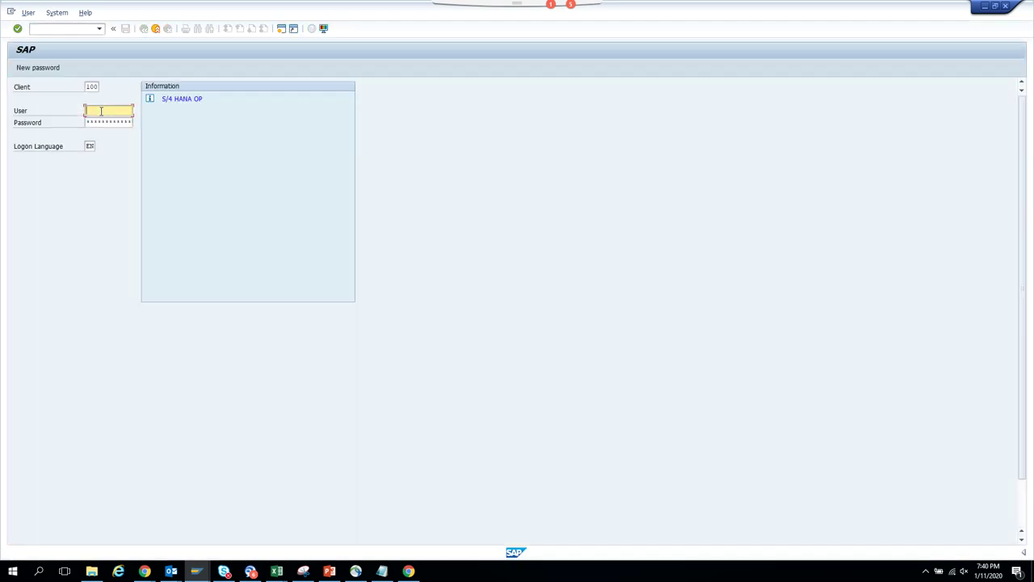
{"action": "left_click", "coordinate": [101, 110]}
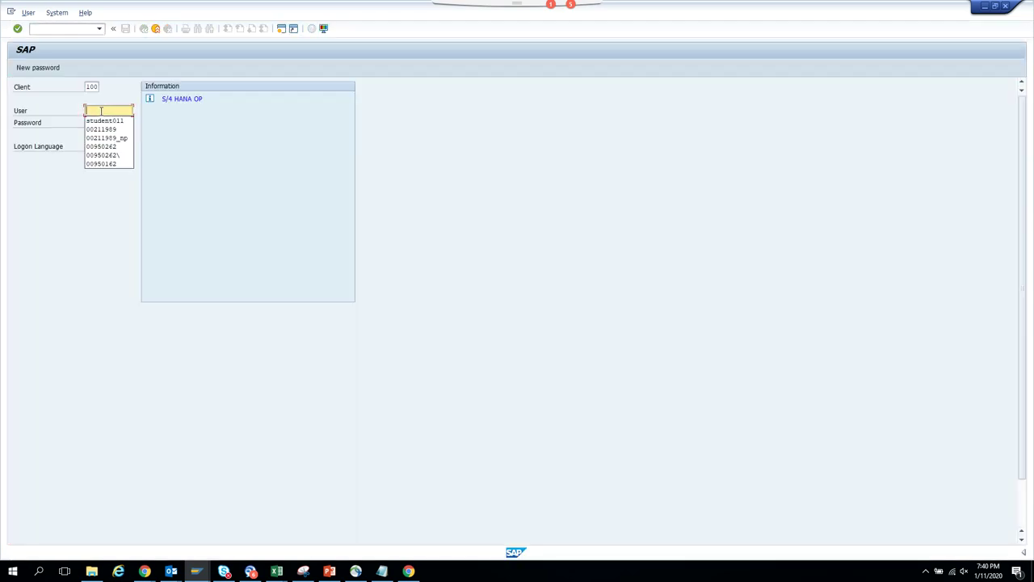
{"action": "left_click", "coordinate": [106, 121]}
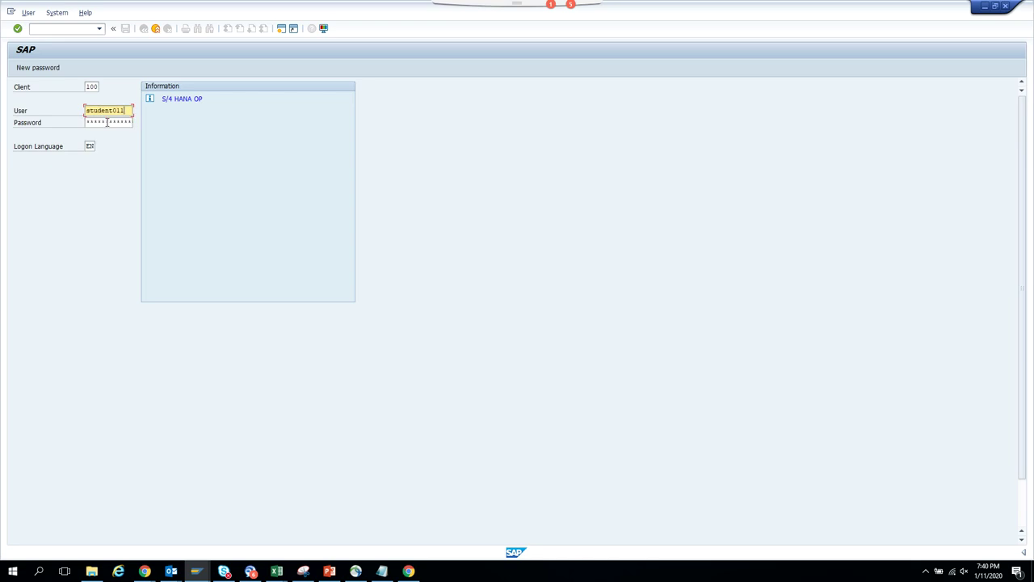
{"action": "key", "text": "ctrl+v"}
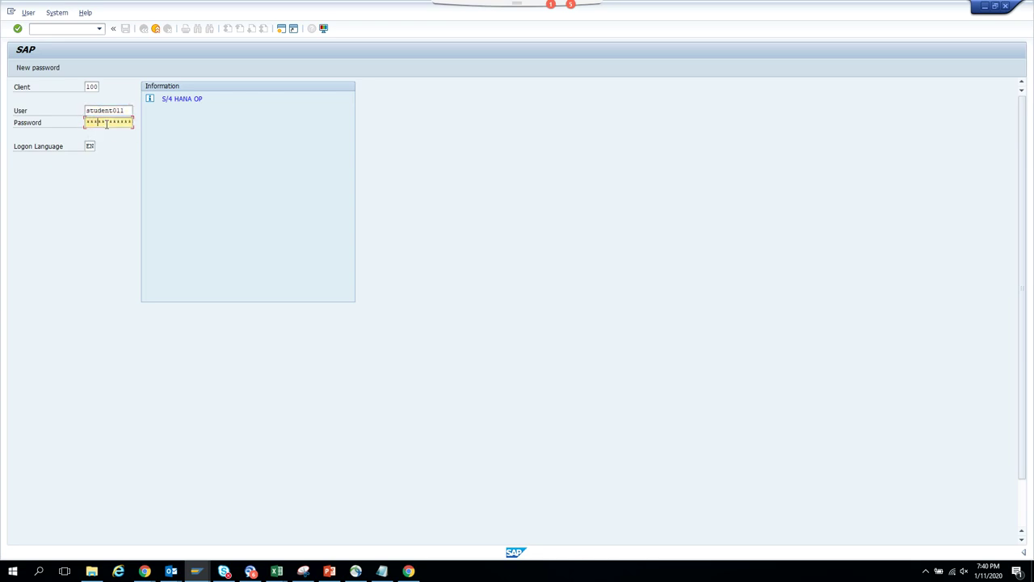
{"action": "key", "text": "Return"}
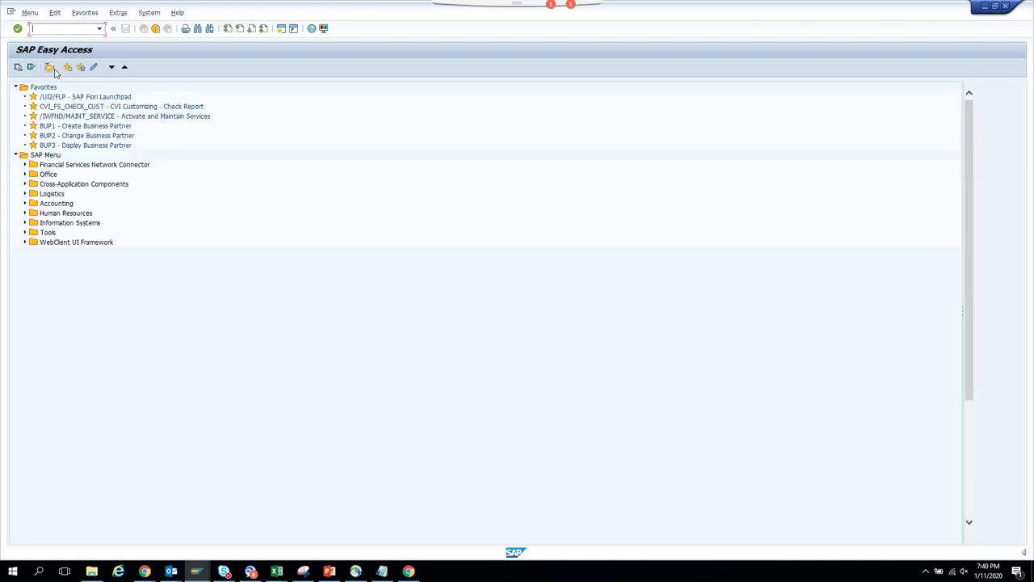
{"action": "left_click", "coordinate": [49, 67]}
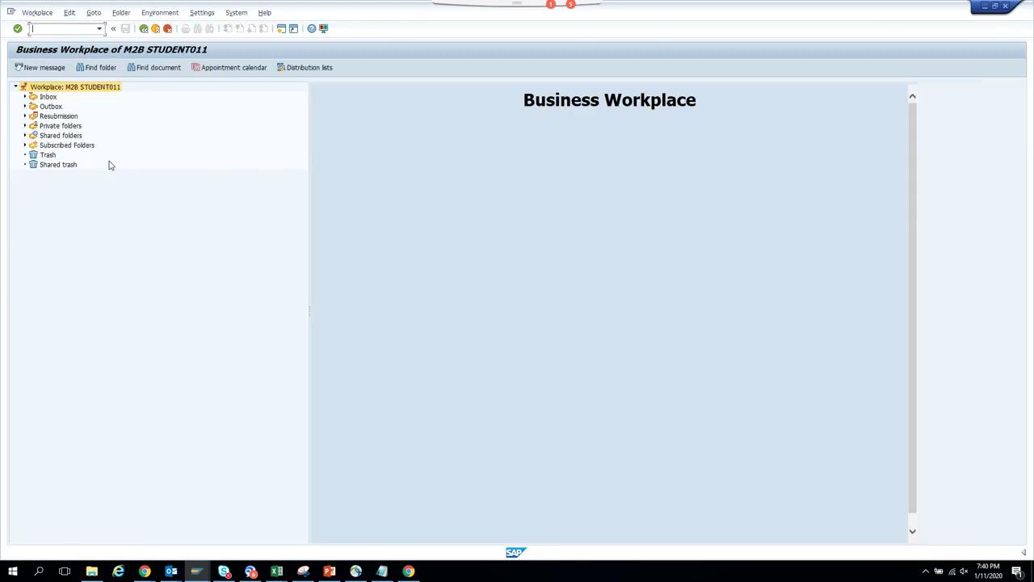
{"action": "left_click", "coordinate": [24, 107]}
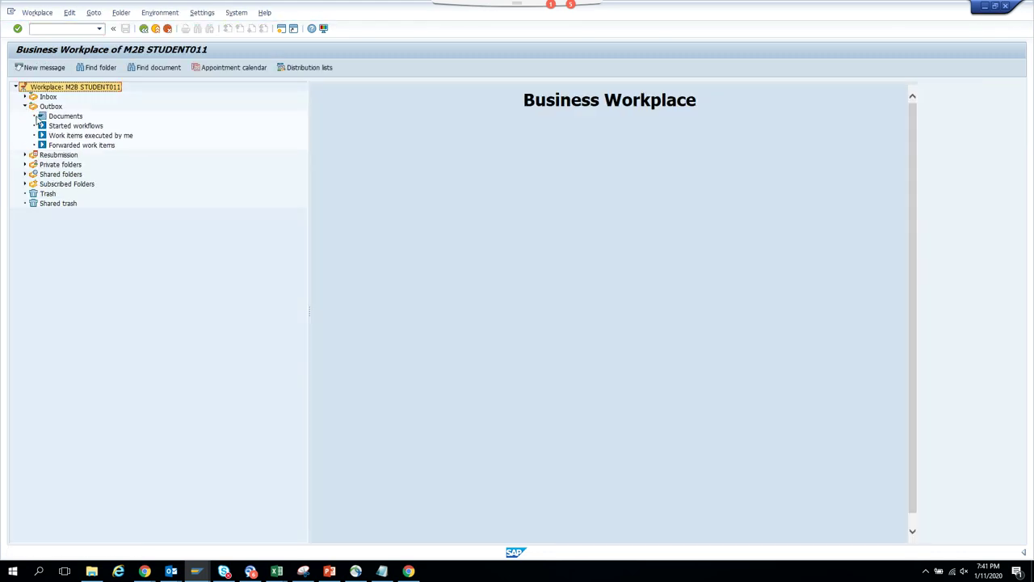
{"action": "left_click", "coordinate": [87, 127]}
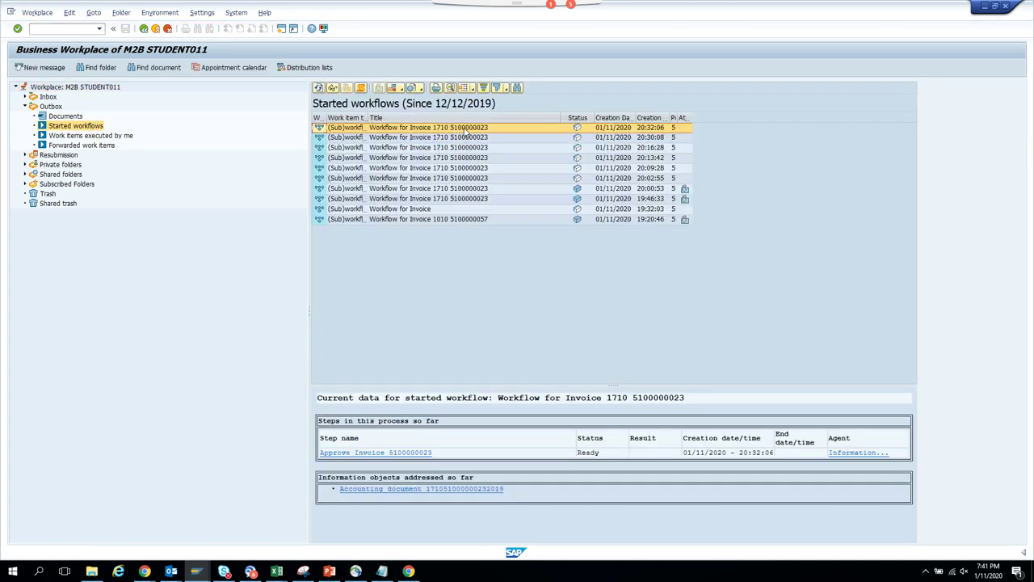
{"action": "left_click", "coordinate": [375, 454]}
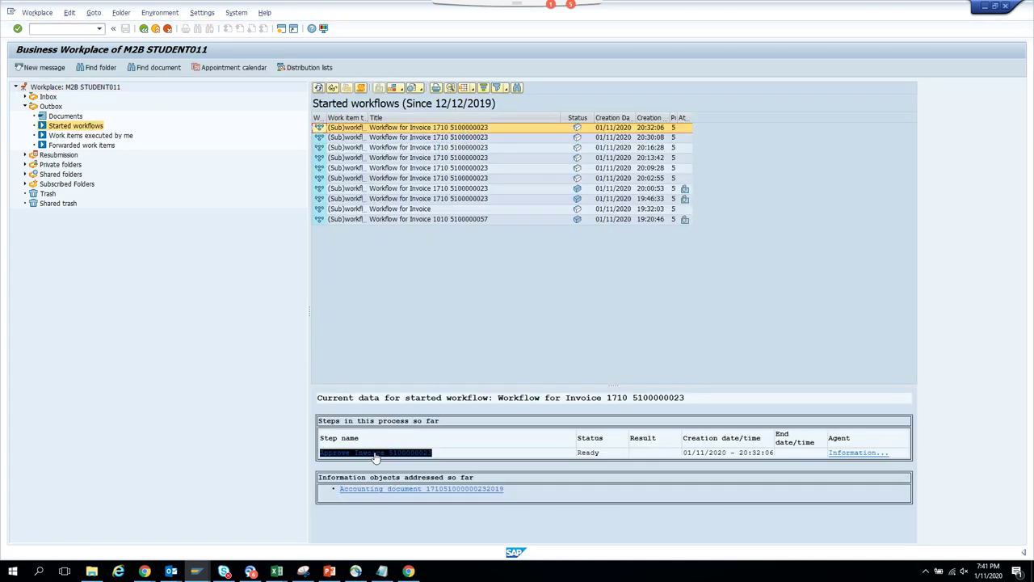
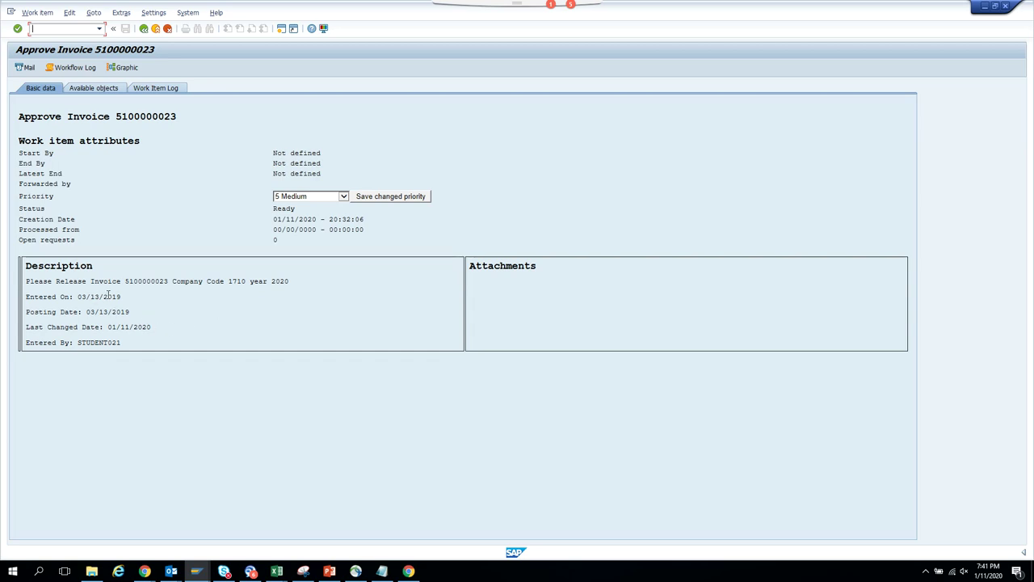
{"action": "left_click", "coordinate": [144, 28]}
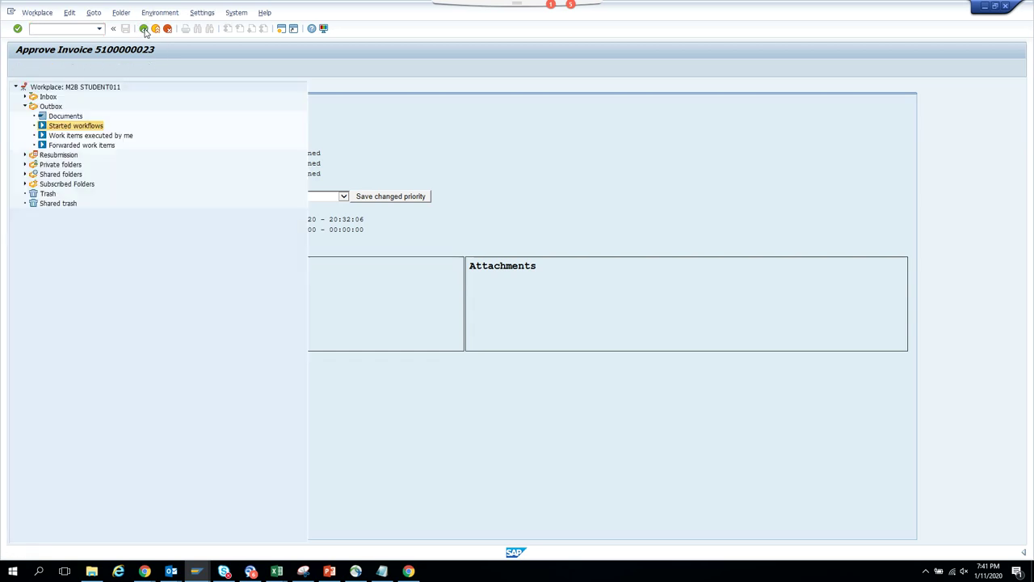
{"action": "left_click", "coordinate": [360, 89]}
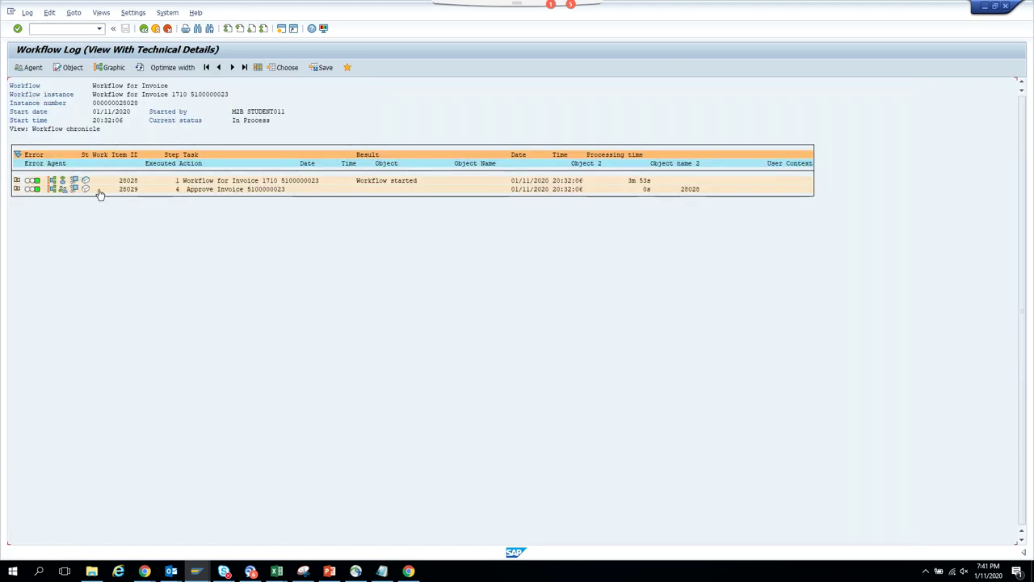
{"action": "left_click", "coordinate": [65, 190]}
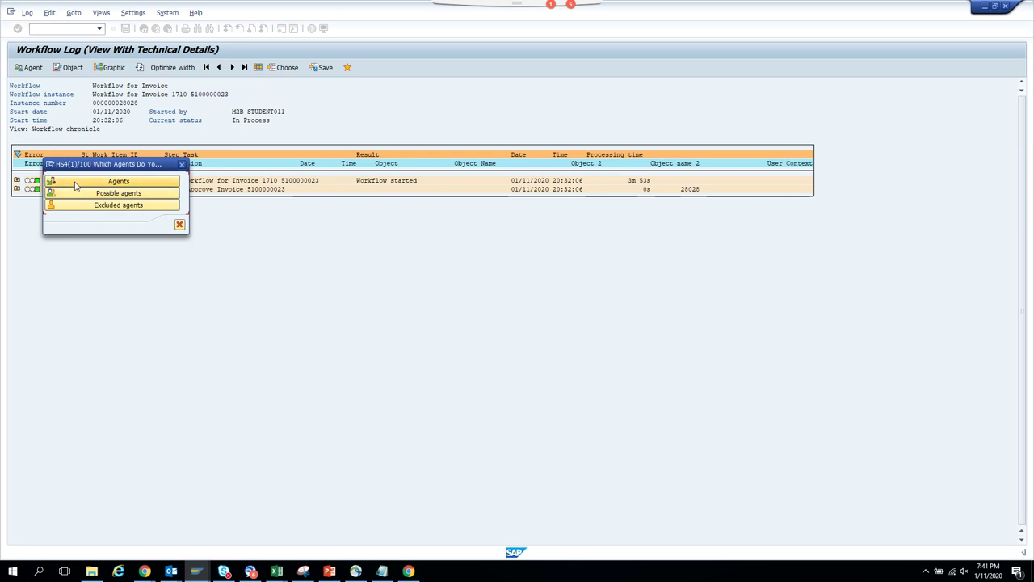
{"action": "left_click", "coordinate": [77, 185]}
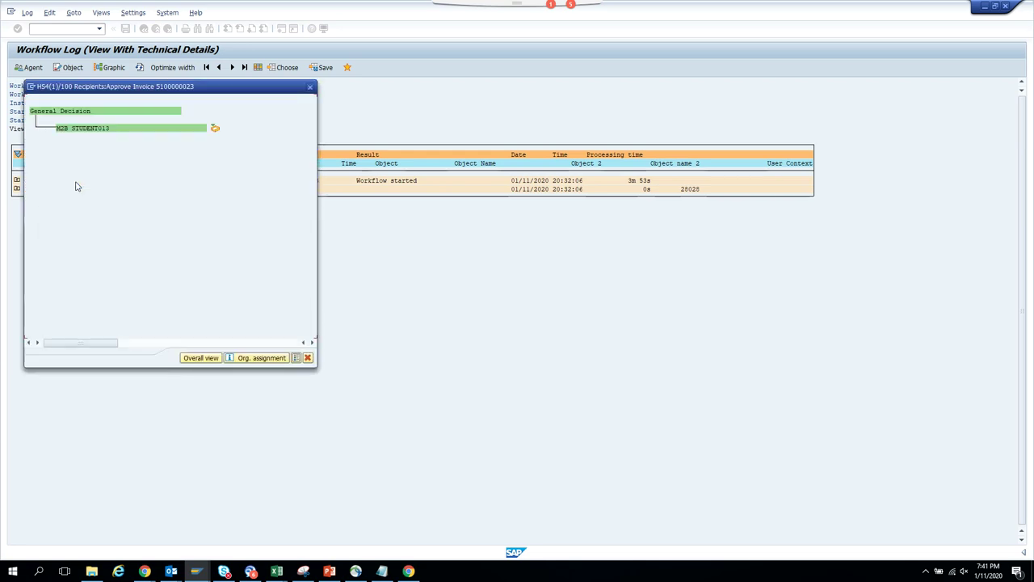
{"action": "right_click", "coordinate": [248, 155]}
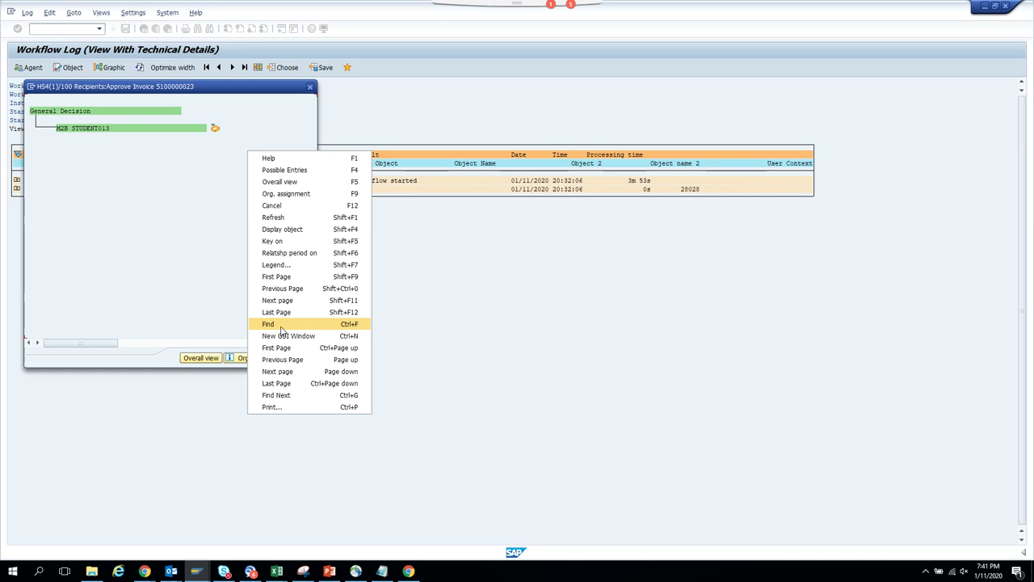
{"action": "left_click", "coordinate": [287, 241]}
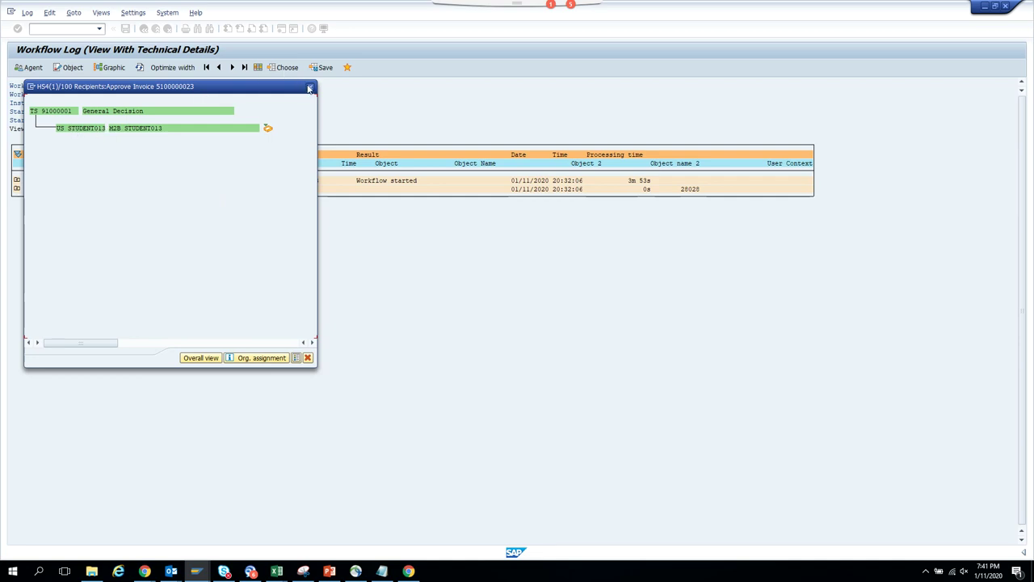
{"action": "left_click", "coordinate": [310, 87]}
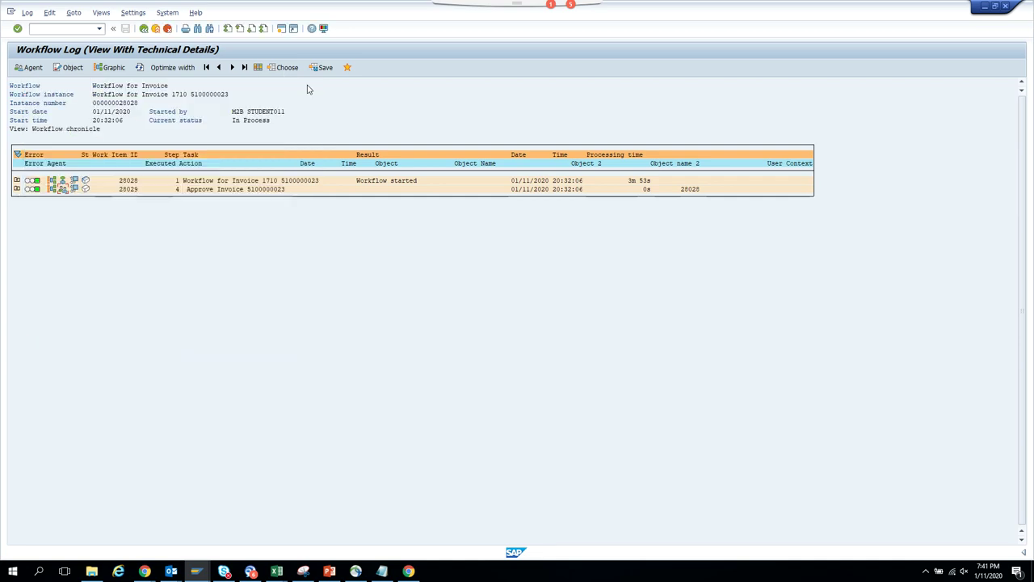
{"action": "double_click", "coordinate": [243, 189]}
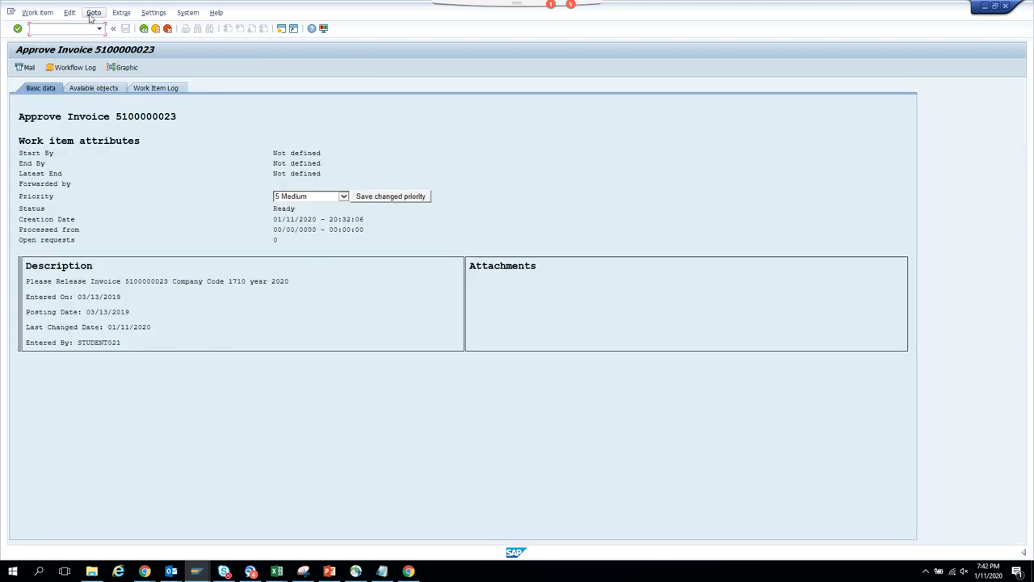
{"action": "left_click", "coordinate": [92, 14]}
{"action": "left_click", "coordinate": [111, 88]}
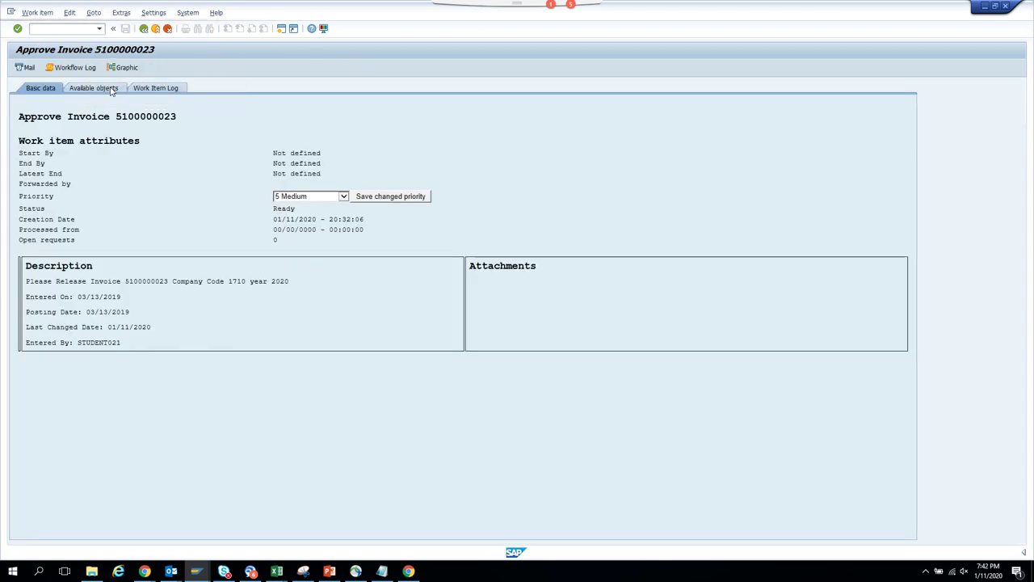
{"action": "left_click", "coordinate": [70, 12]}
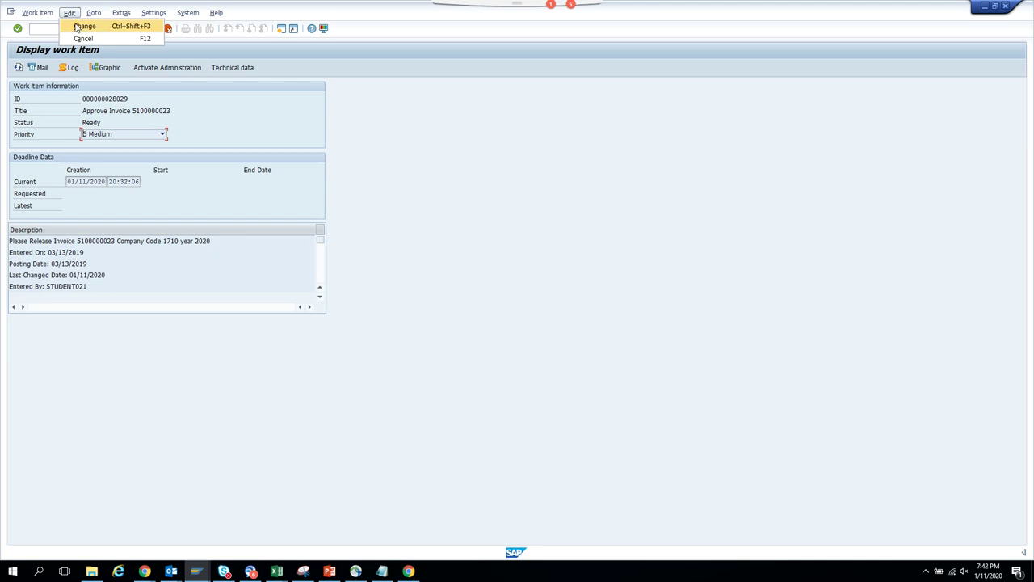
{"action": "left_click", "coordinate": [83, 26]}
{"action": "double_click", "coordinate": [54, 237]}
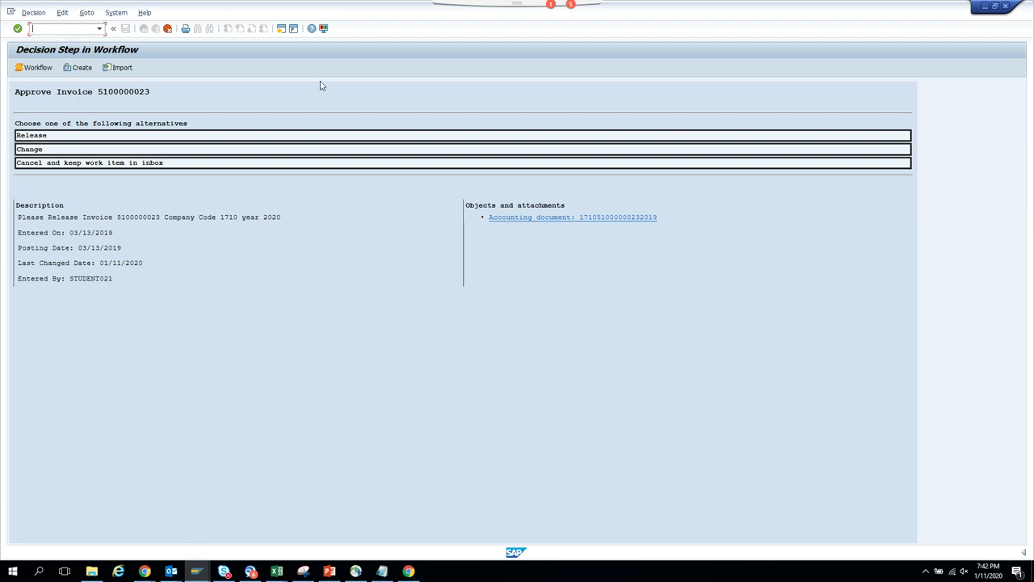
- In a new session, open the SE16 selection screen for table BSEG
{"action": "left_click", "coordinate": [280, 28]}
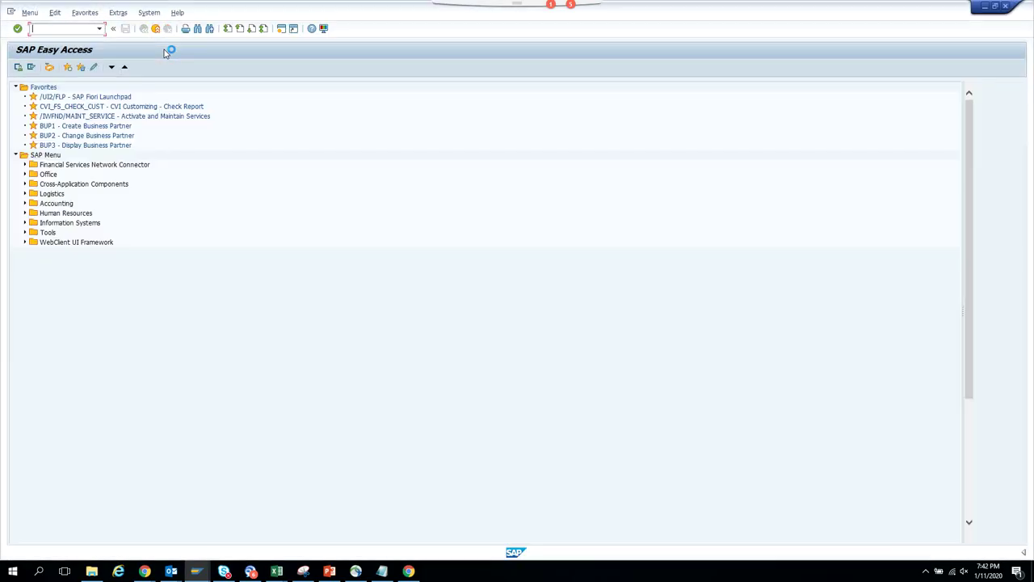
{"action": "type", "text": "se16"}
{"action": "key", "text": "Return"}
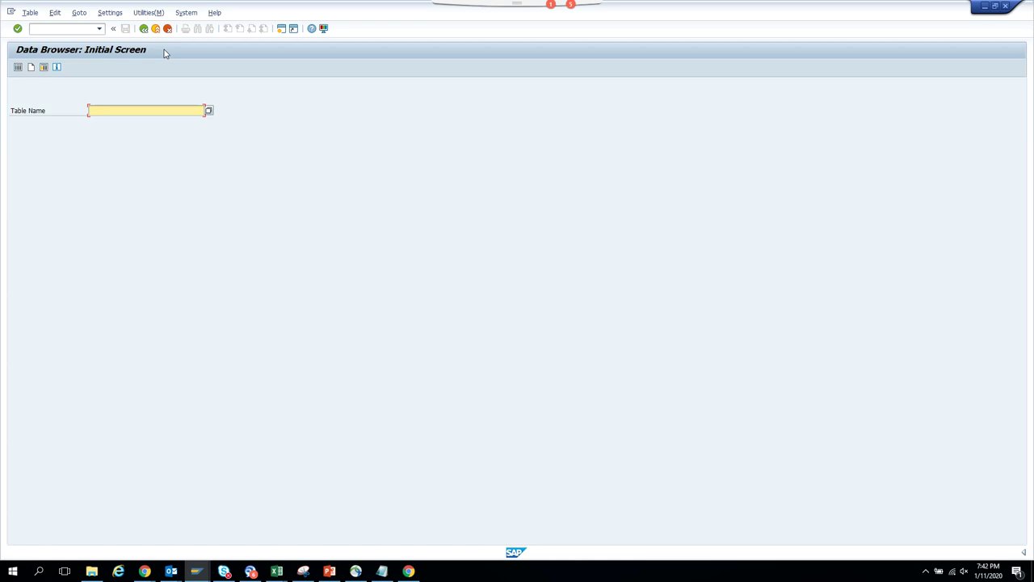
{"action": "left_click", "coordinate": [146, 109]}
{"action": "type", "text": "bseg"}
{"action": "key", "text": "Return"}
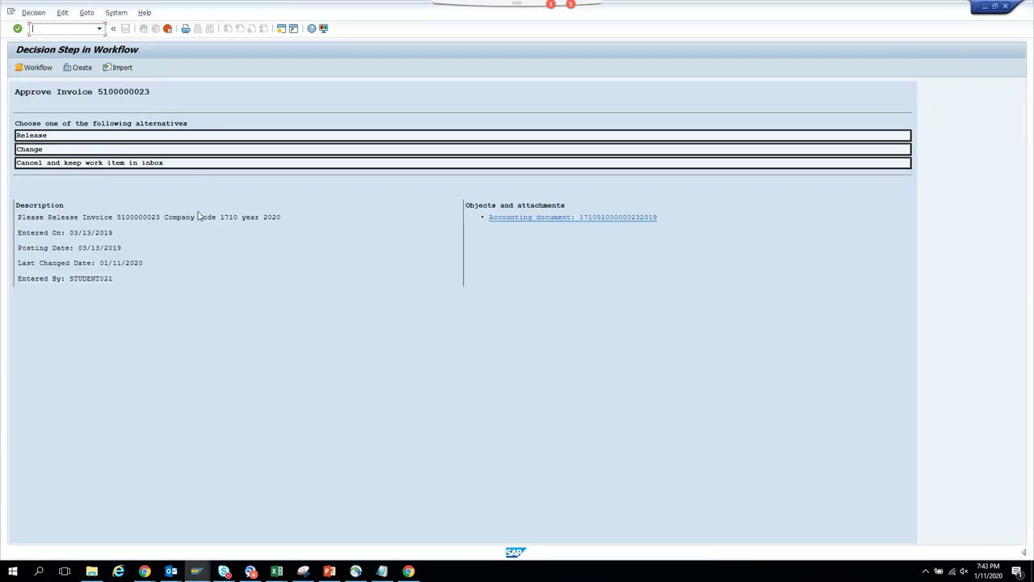
{"action": "double_click", "coordinate": [154, 218]}
{"action": "key", "text": "ctrl+c"}
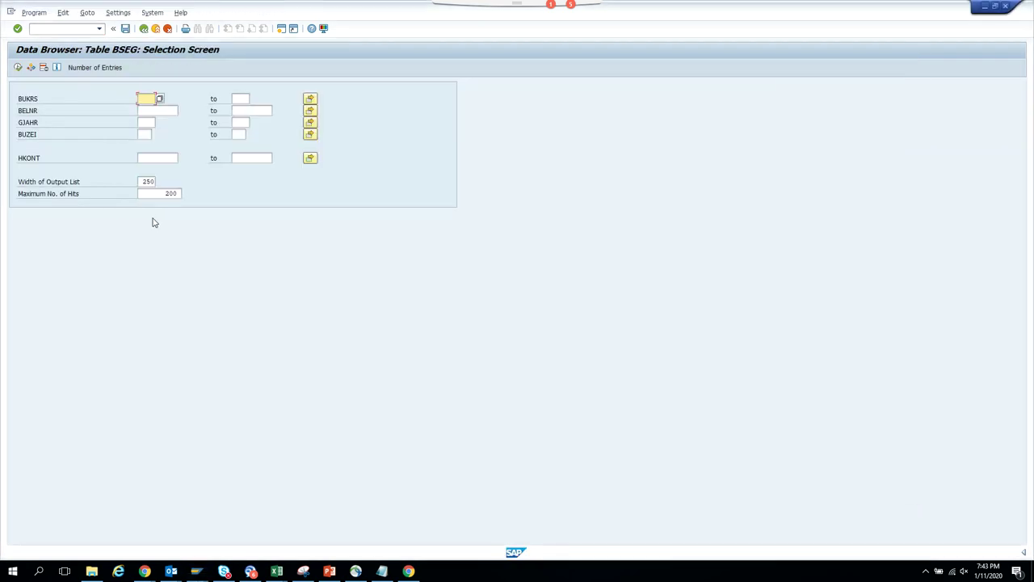
{"action": "left_click", "coordinate": [164, 110]}
{"action": "key", "text": "ctrl+v"}
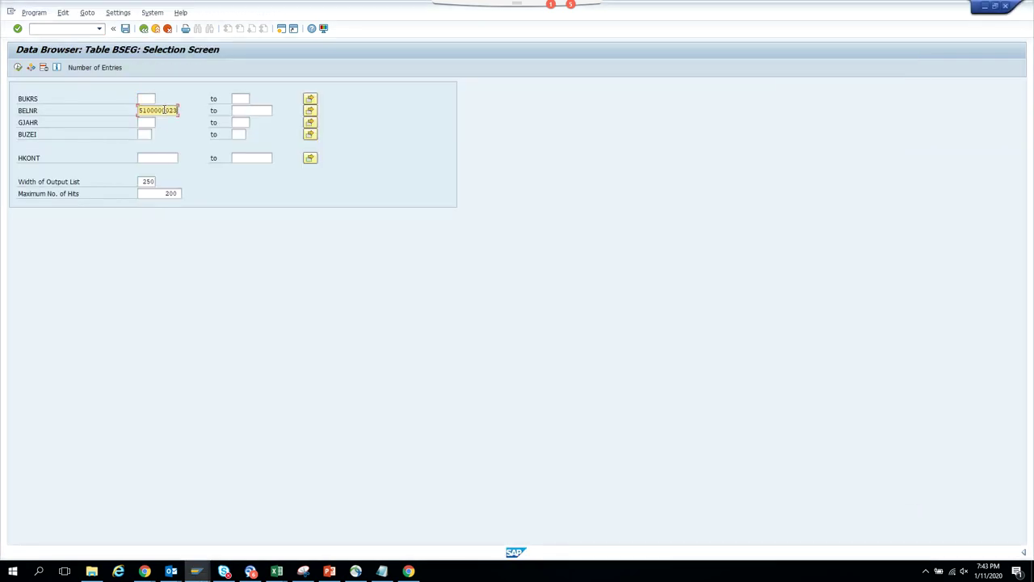
{"action": "left_click", "coordinate": [141, 99]}
{"action": "type", "text": "1710"}
{"action": "left_click", "coordinate": [18, 67]}
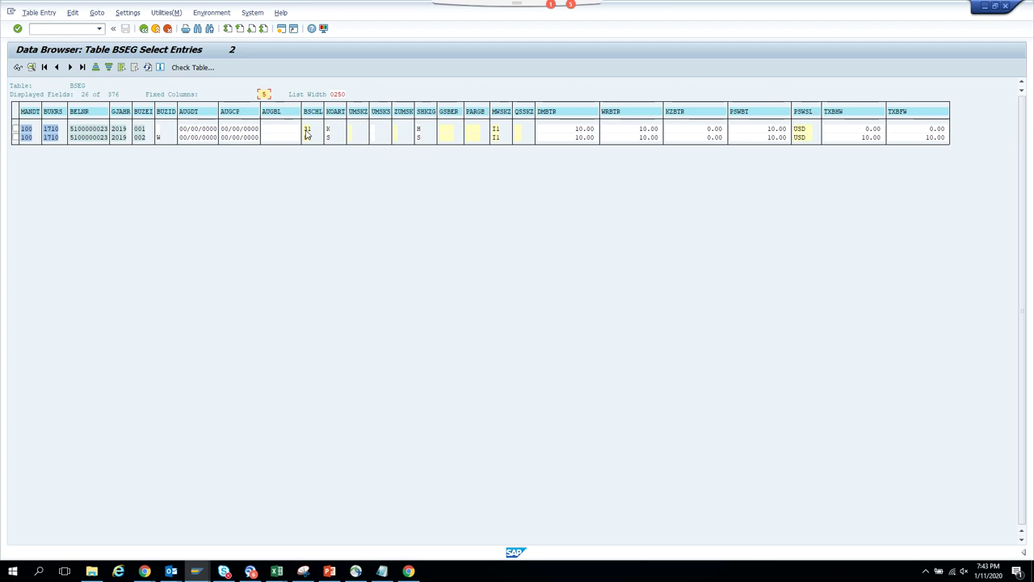
- Open BSEG line item 1 in detail and switch the Data Browser to field labels
{"action": "left_click", "coordinate": [306, 131]}
{"action": "double_click", "coordinate": [307, 131]}
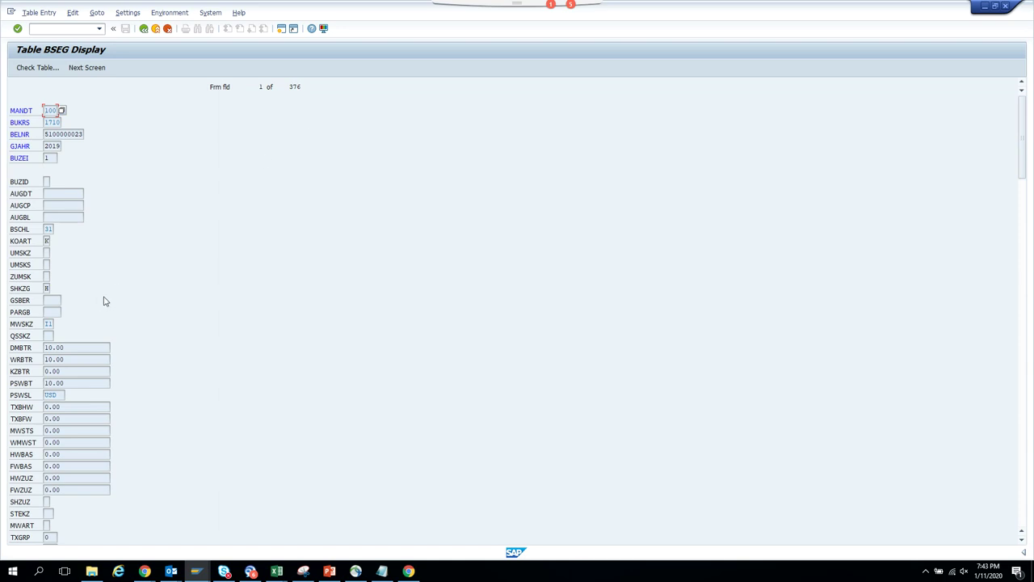
{"action": "left_click", "coordinate": [129, 14]}
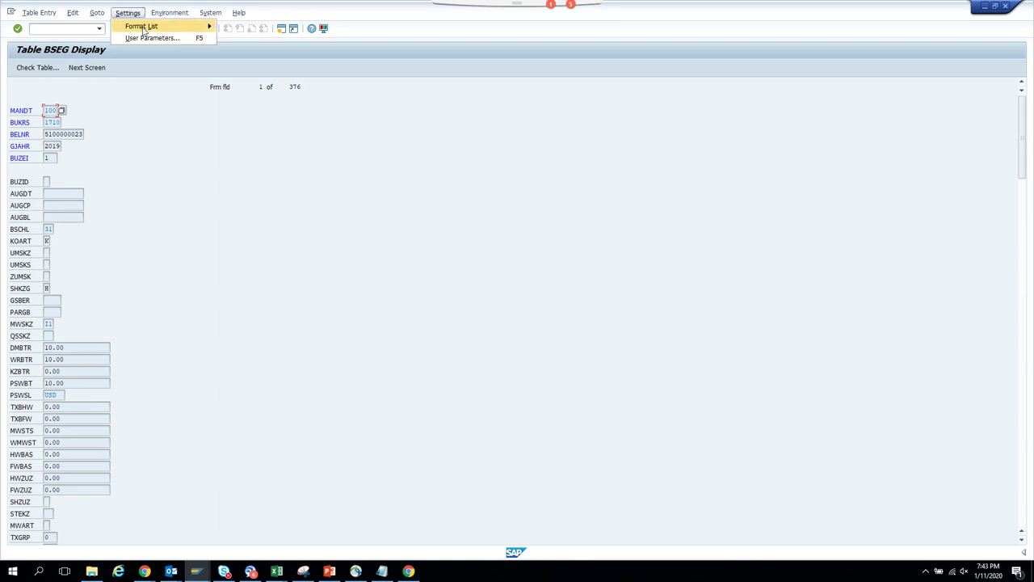
{"action": "left_click", "coordinate": [148, 38]}
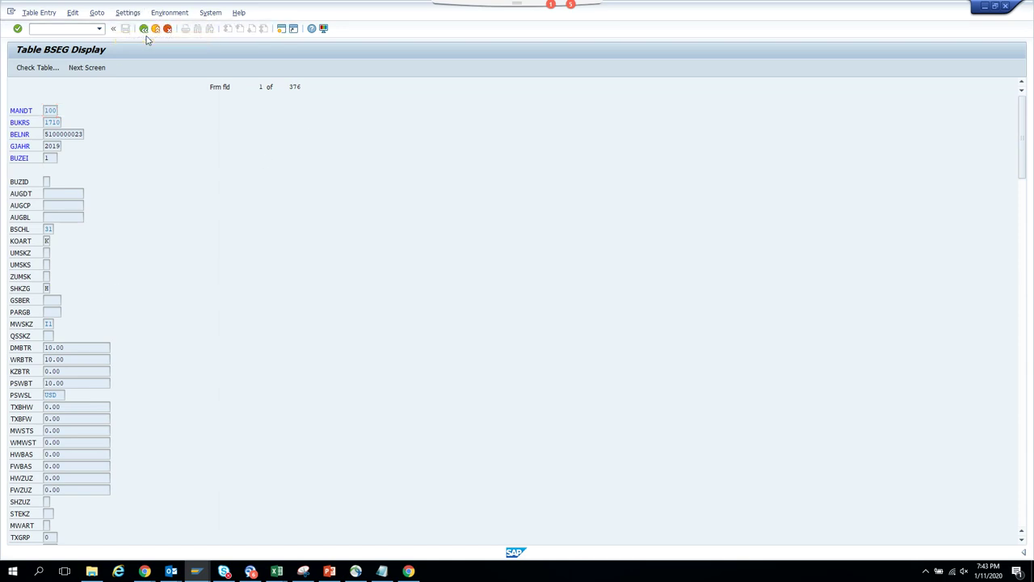
{"action": "left_click", "coordinate": [70, 260]}
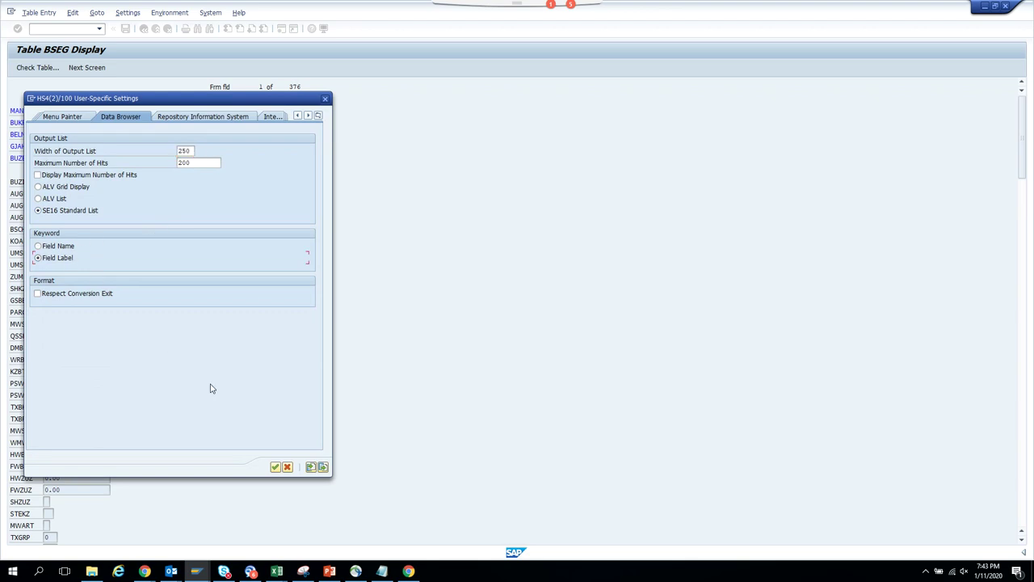
{"action": "left_click", "coordinate": [276, 467]}
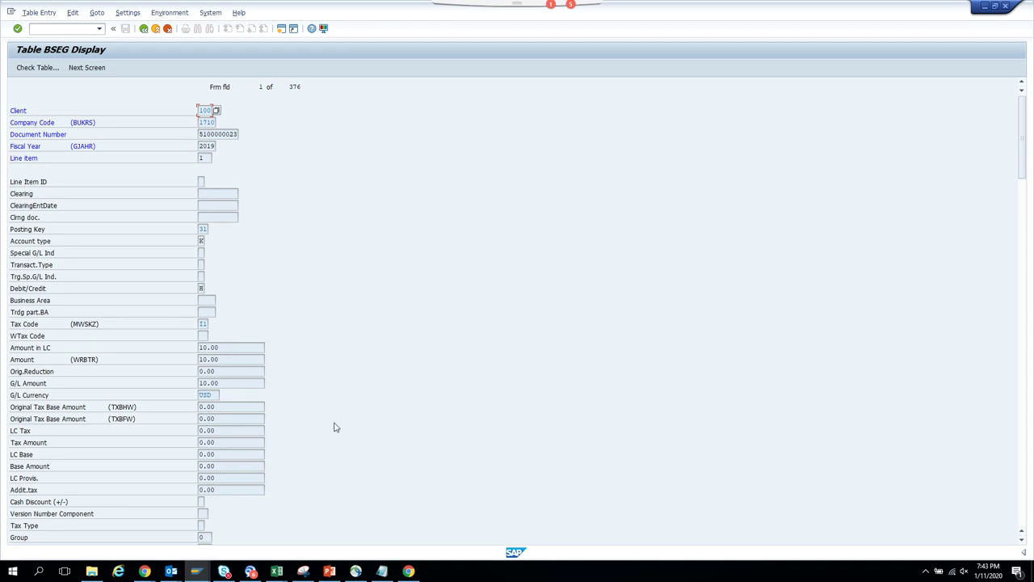
{"action": "left_click", "coordinate": [198, 572]}
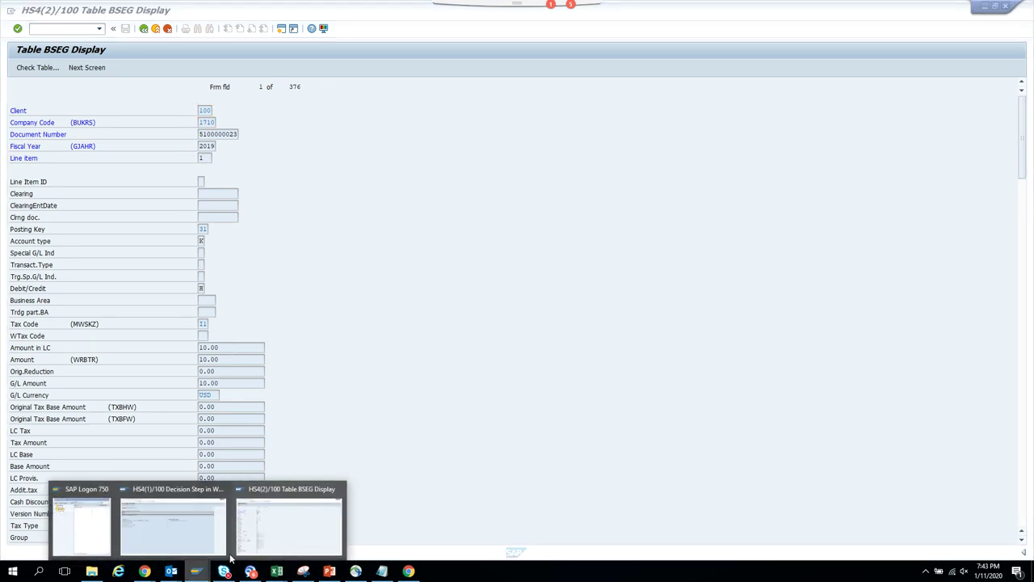
{"action": "left_click", "coordinate": [305, 529]}
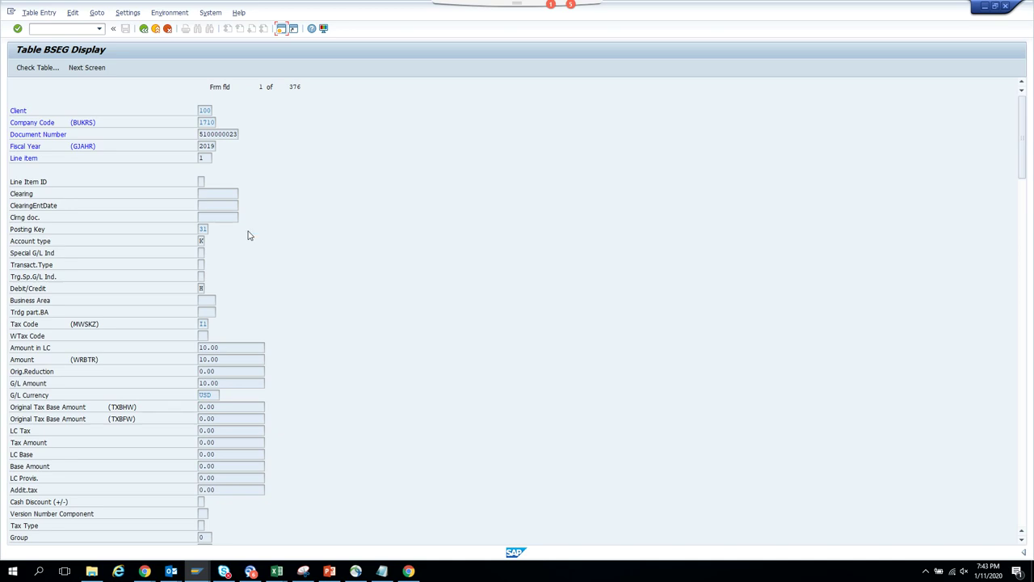
- Open object type ZST11_BKP in the SWO1 Business Object Builder and expand its attributes
{"action": "key", "text": "shift+F3"}
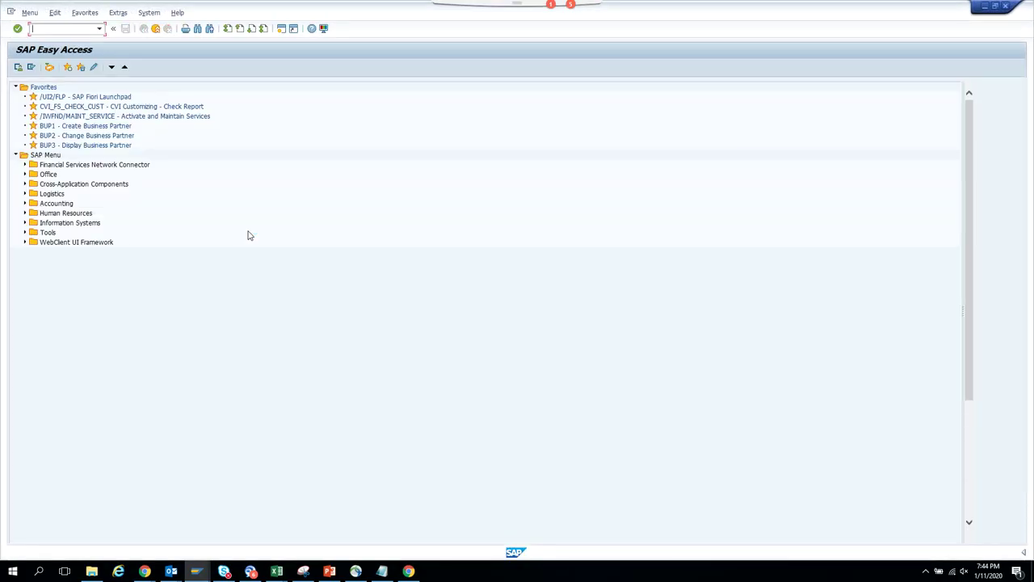
{"action": "type", "text": "swo1"}
{"action": "key", "text": "Return"}
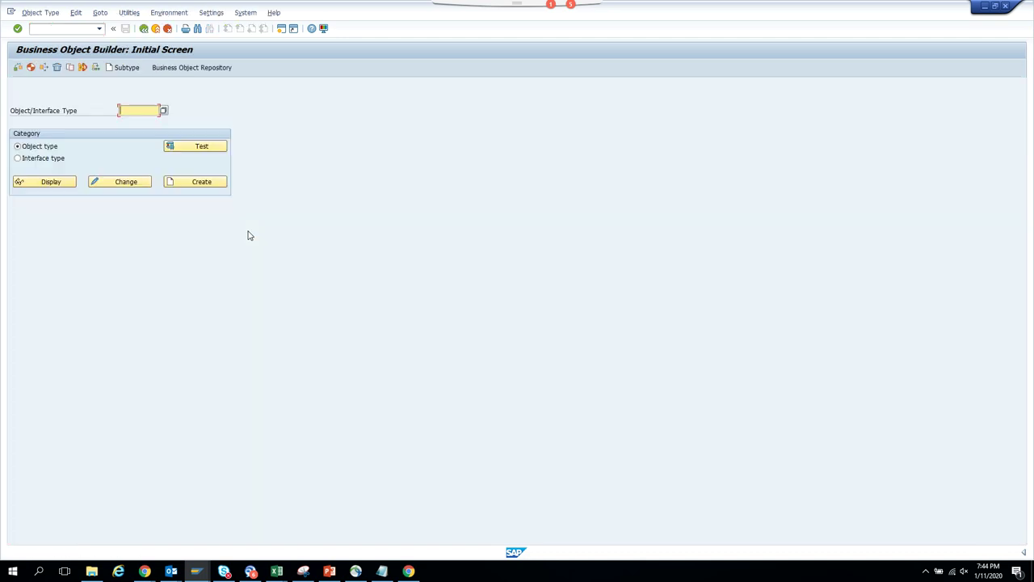
{"action": "type", "text": "z"}
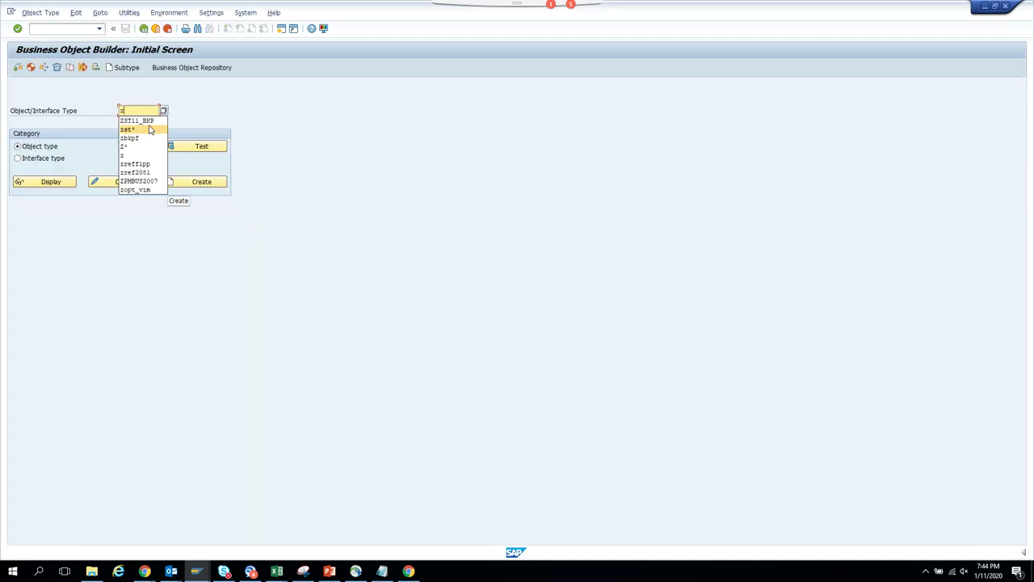
{"action": "left_click", "coordinate": [156, 122]}
{"action": "left_click", "coordinate": [132, 181]}
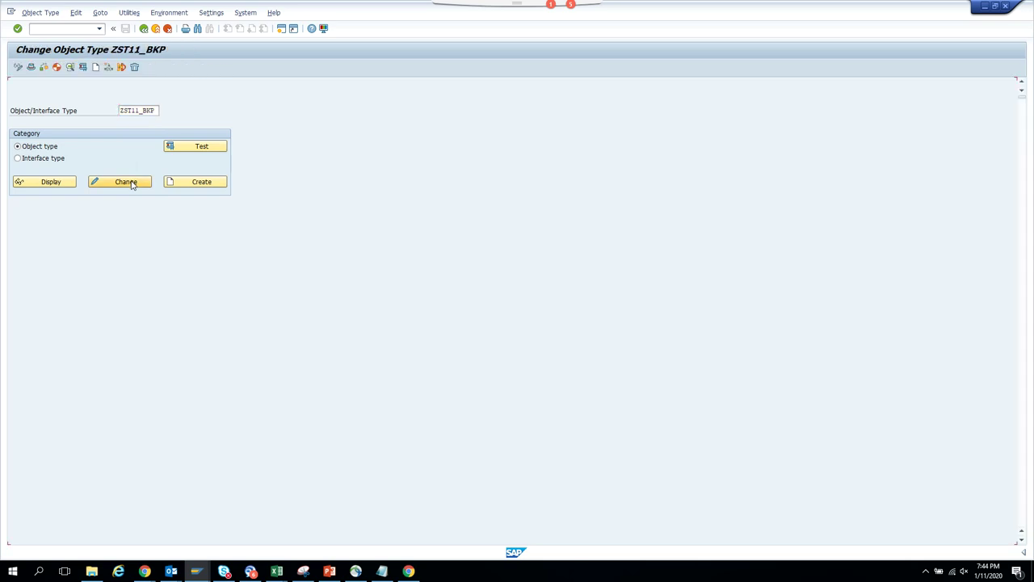
{"action": "left_click", "coordinate": [32, 121]}
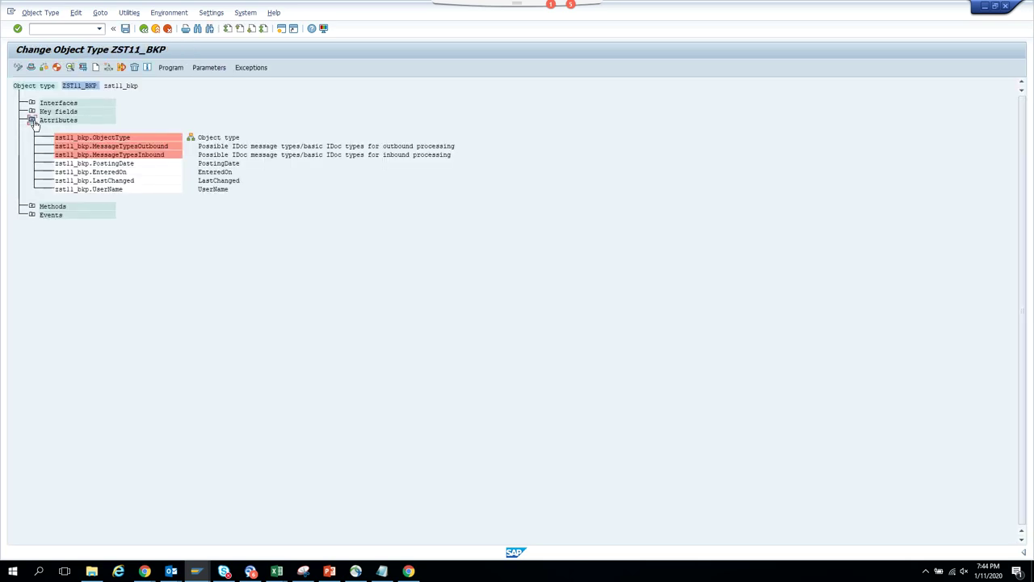
- Inspect the EnteredOn and MessageTypesInbound attributes, then start creating a new attribute
{"action": "double_click", "coordinate": [87, 171]}
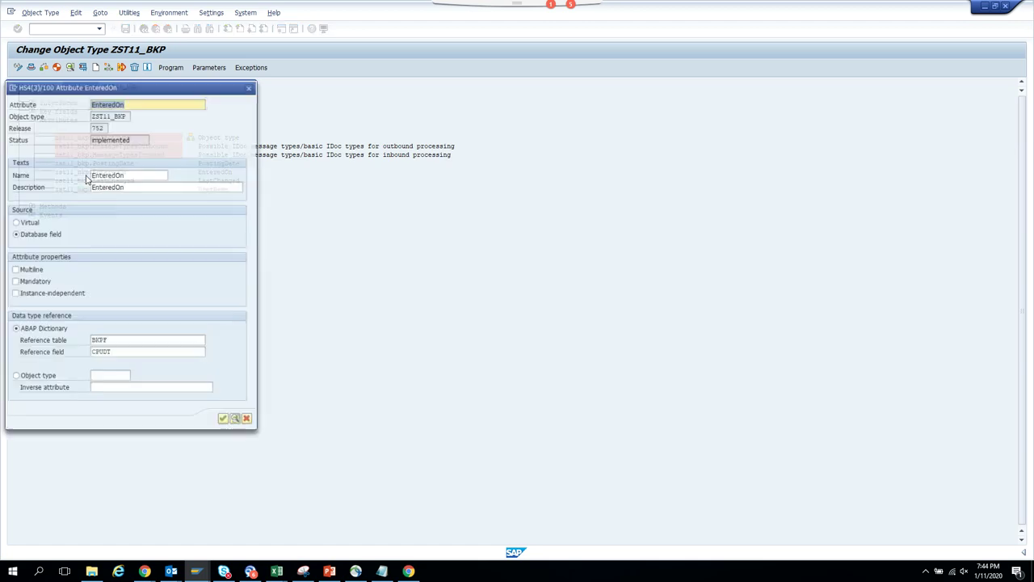
{"action": "left_click", "coordinate": [249, 87]}
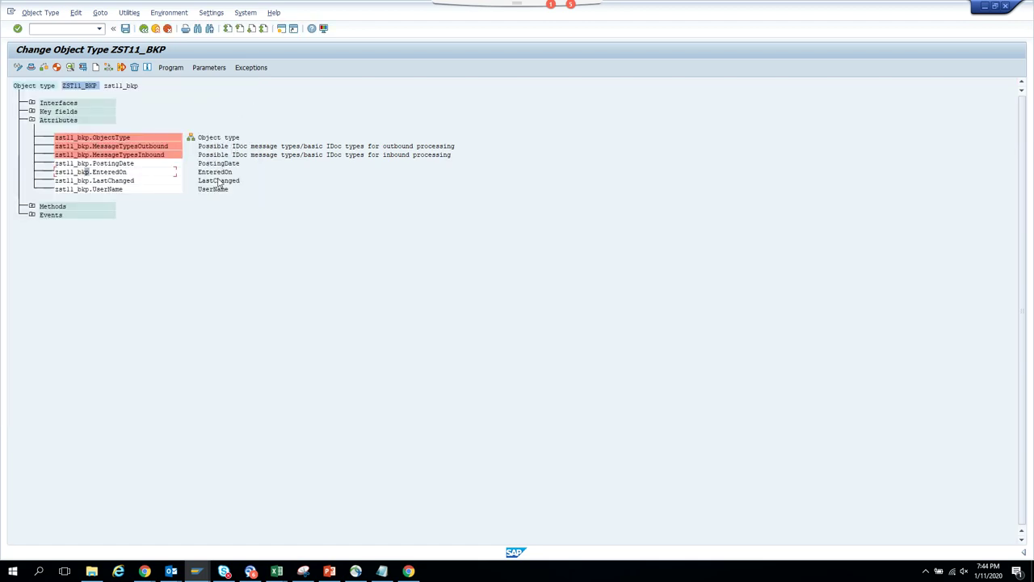
{"action": "double_click", "coordinate": [105, 156]}
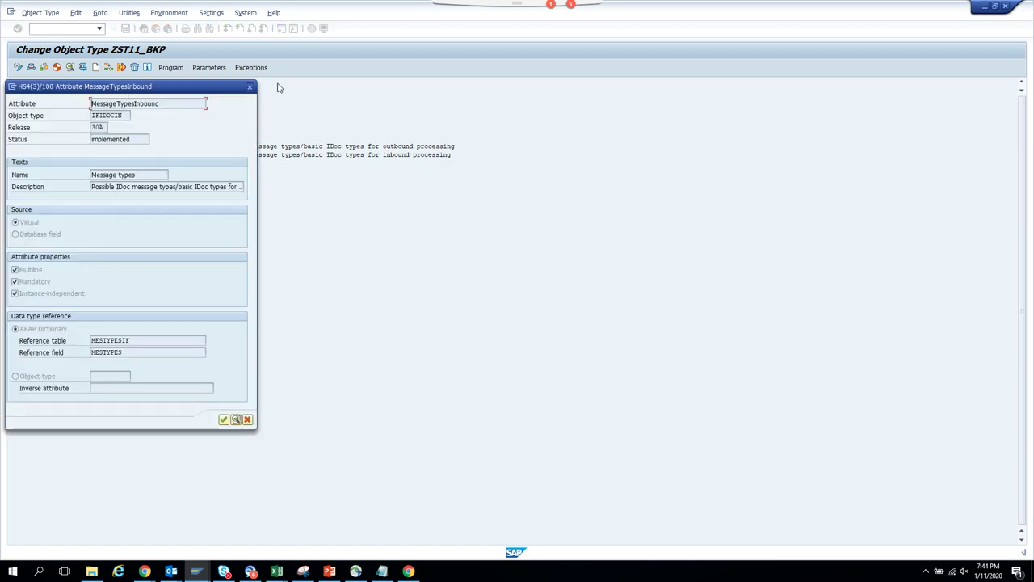
{"action": "left_click", "coordinate": [250, 87]}
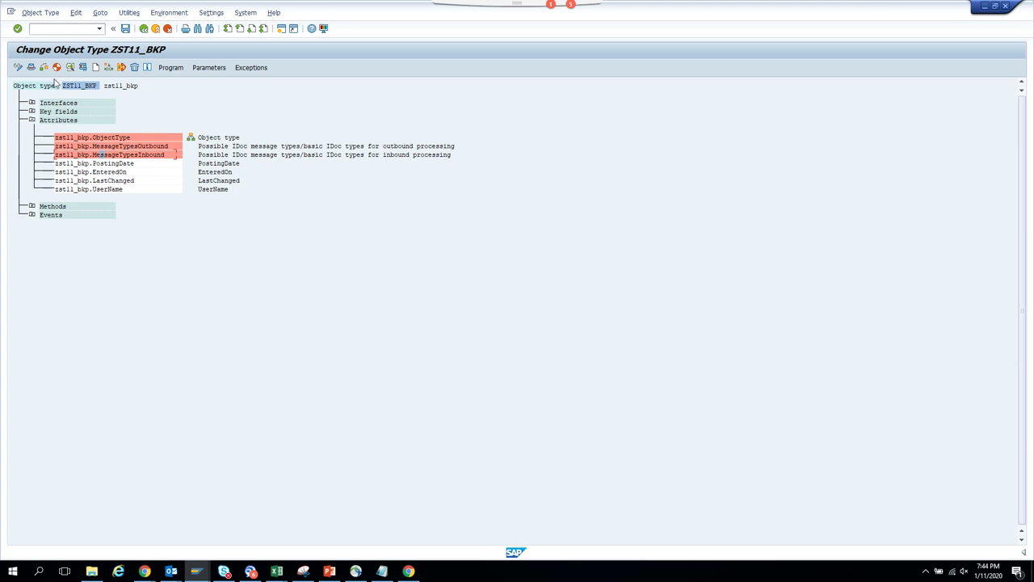
{"action": "left_click", "coordinate": [95, 68]}
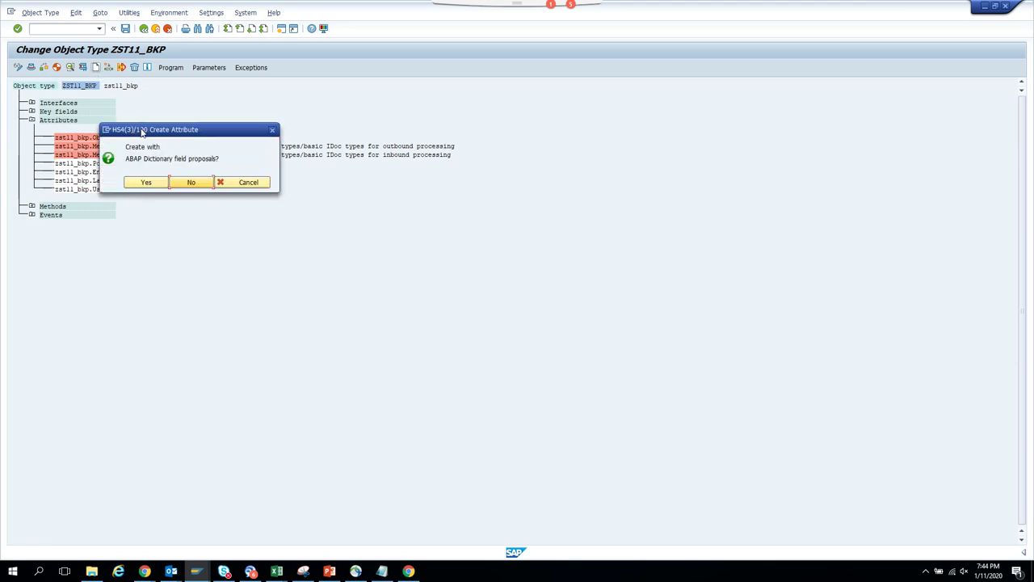
- Create the attribute without dictionary proposals, with attribute, name and description Amount
{"action": "left_click", "coordinate": [190, 183]}
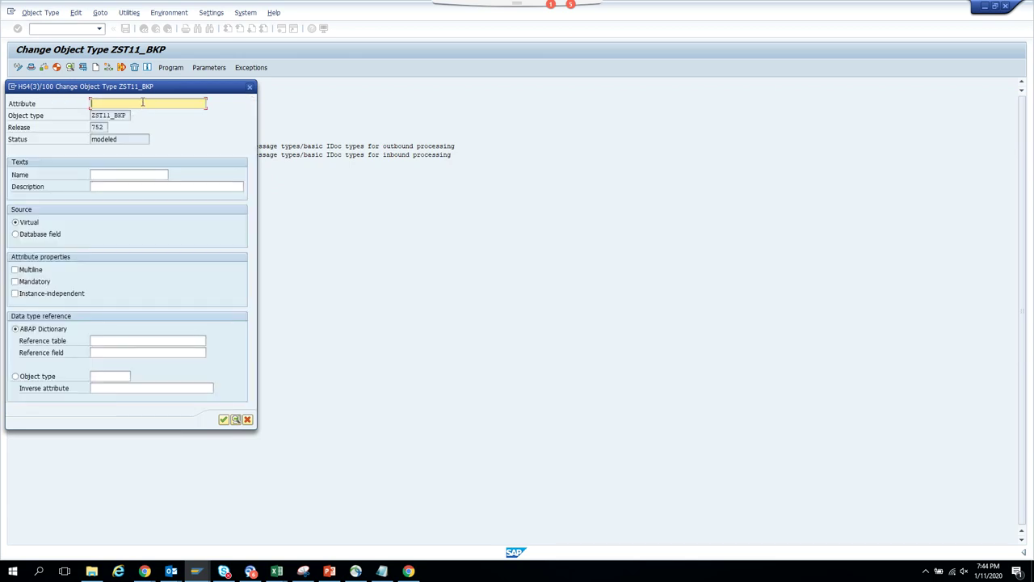
{"action": "type", "text": "Amo"}
{"action": "left_click_drag", "start_coordinate": [142, 103], "coordinate": [1, 114]}
{"action": "key", "text": "ctrl+c"}
{"action": "left_click", "coordinate": [67, 164]}
{"action": "type", "text": "Amount"}
{"action": "key", "text": "Tab"}
{"action": "key", "text": "ctrl+v"}
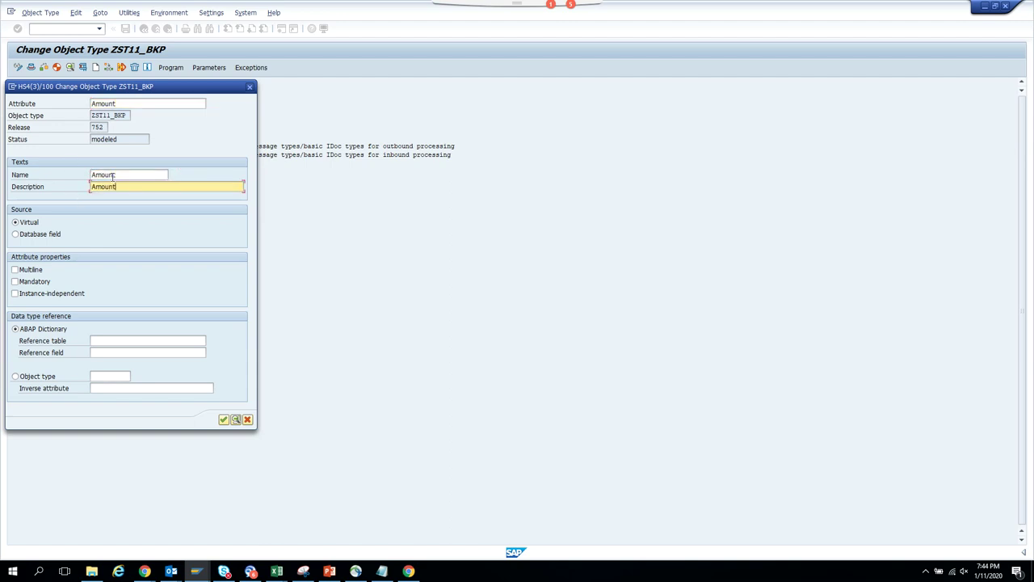
{"action": "key", "text": "Tab"}
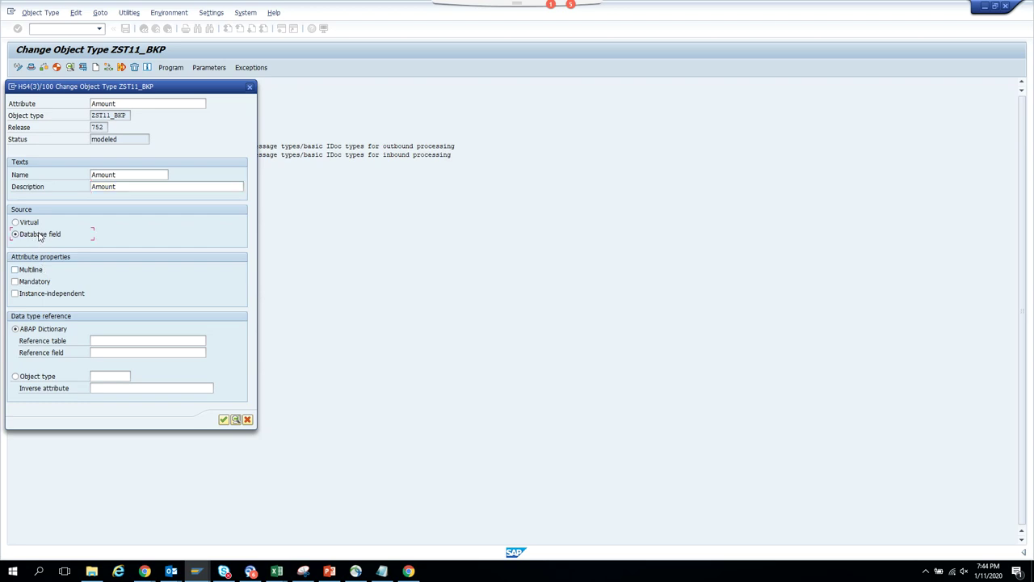
- Set reference table BSEG with its reference field and confirm the Amount attribute
{"action": "left_click", "coordinate": [148, 341]}
{"action": "type", "text": "bseg"}
{"action": "key", "text": "Tab"}
{"action": "type", "text": "d"}
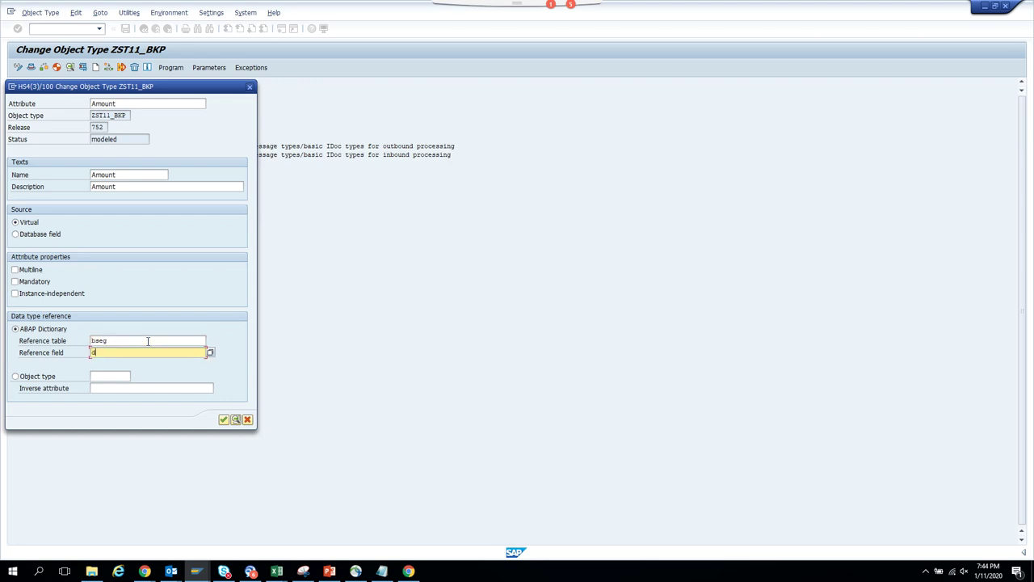
{"action": "key", "text": "Return"}
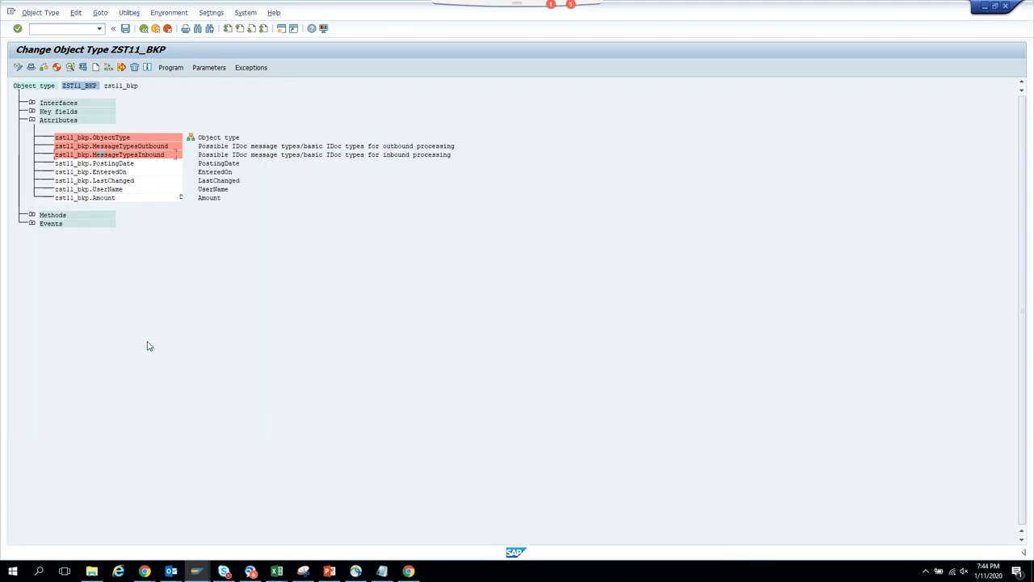
- Generate the AMOUNT property code template in the object's program
{"action": "left_click", "coordinate": [145, 200]}
{"action": "left_click", "coordinate": [179, 70]}
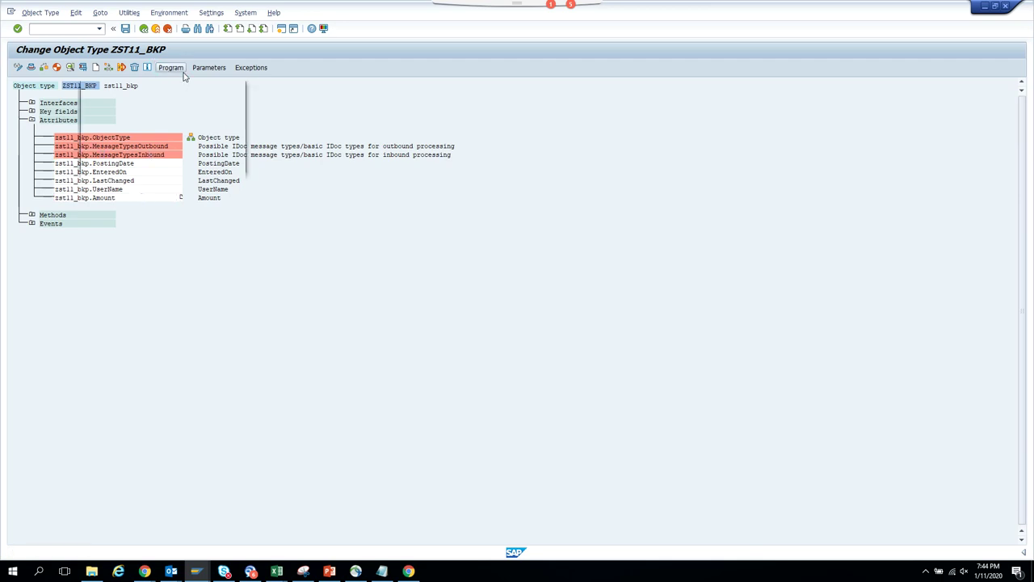
{"action": "left_click", "coordinate": [122, 164]}
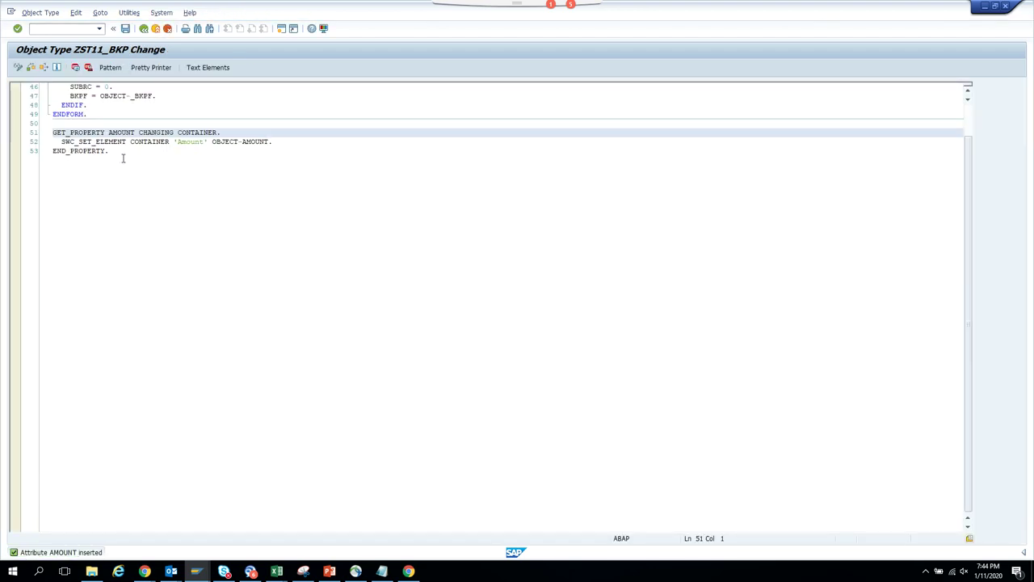
{"action": "key", "text": "Return"}
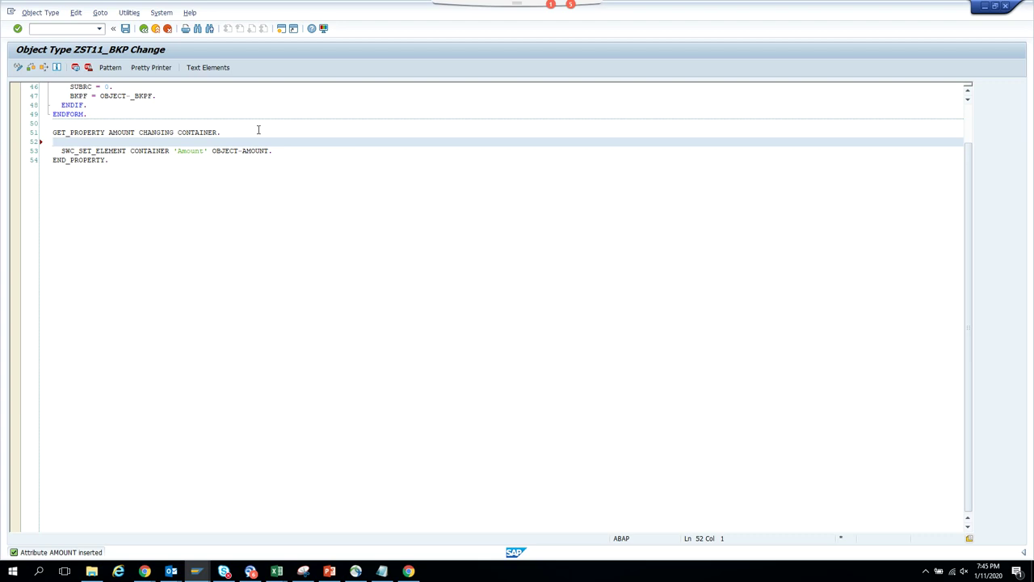
{"action": "key", "text": "Return"}
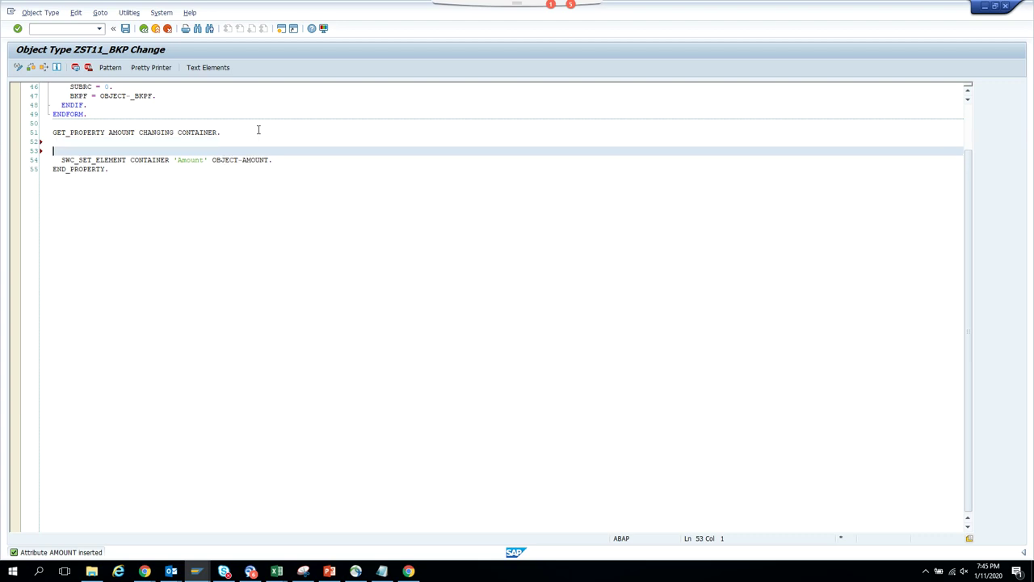
- Write SELECT SINGLE DMBTR INTO OBJECT-AMOUNT FROM BSEG WHERE in the GET_PROPERTY block
{"action": "type", "text": "select si"}
{"action": "key", "text": "Tab"}
{"action": "key", "text": "Caps_Lock"}
{"action": "type", "text": "DMBTR "}
{"action": "type", "text": "IN"}
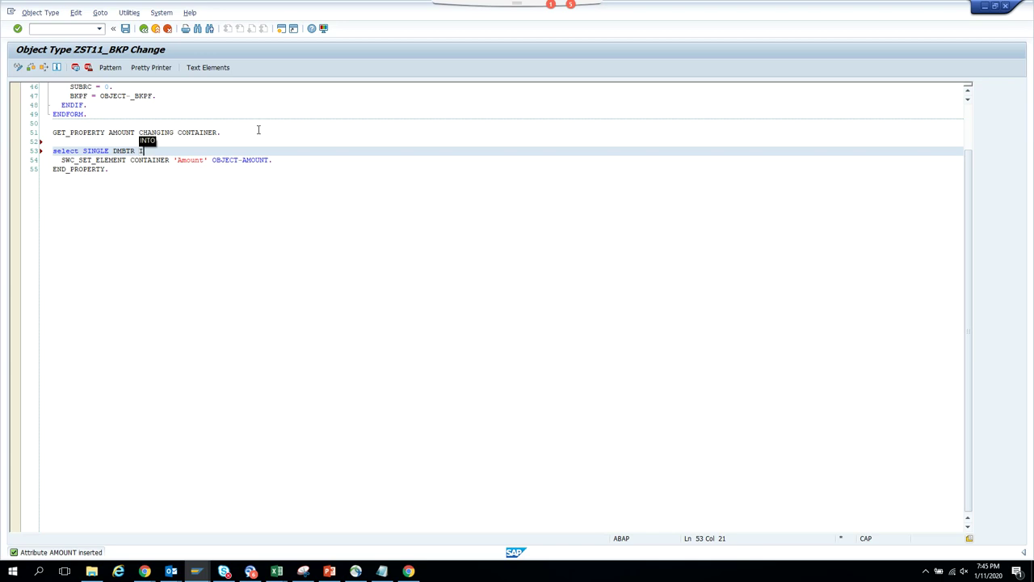
{"action": "type", "text": "TO O"}
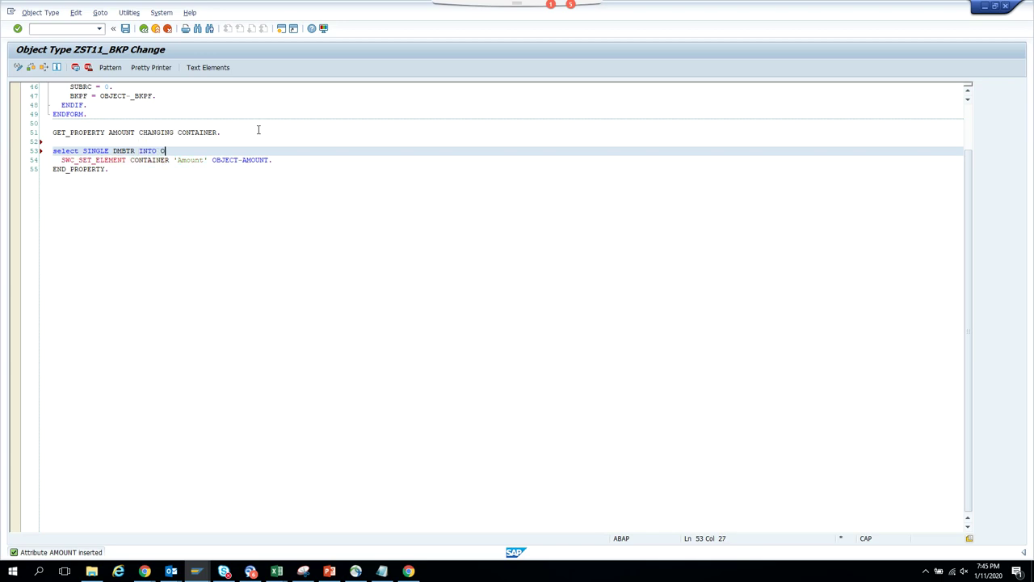
{"action": "type", "text": "BJECT-AMOUNT"}
{"action": "key", "text": "Return"}
{"action": "type", "text": "FROM BSEG"}
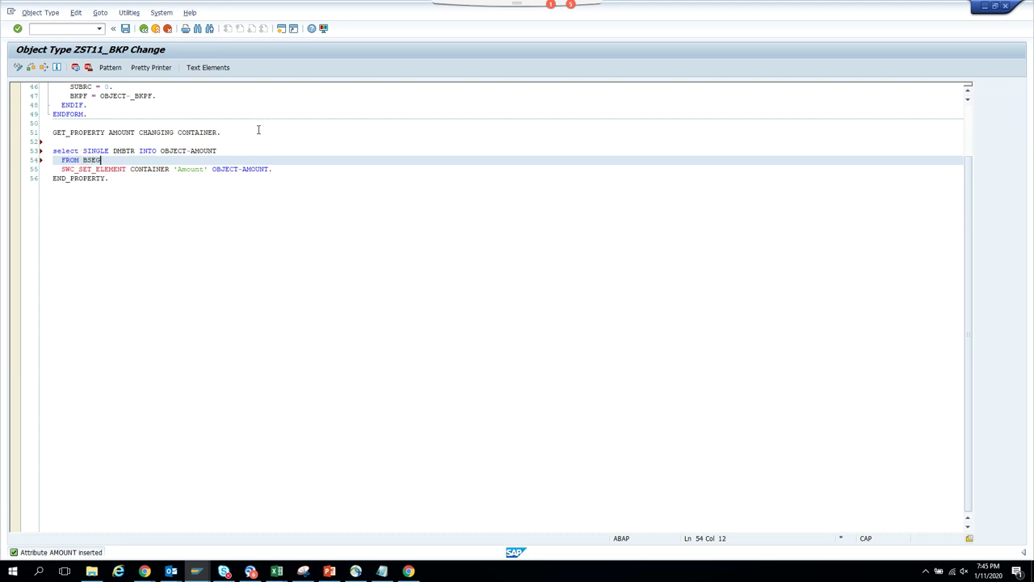
{"action": "key", "text": "Return"}
{"action": "type", "text": "WHERE"}
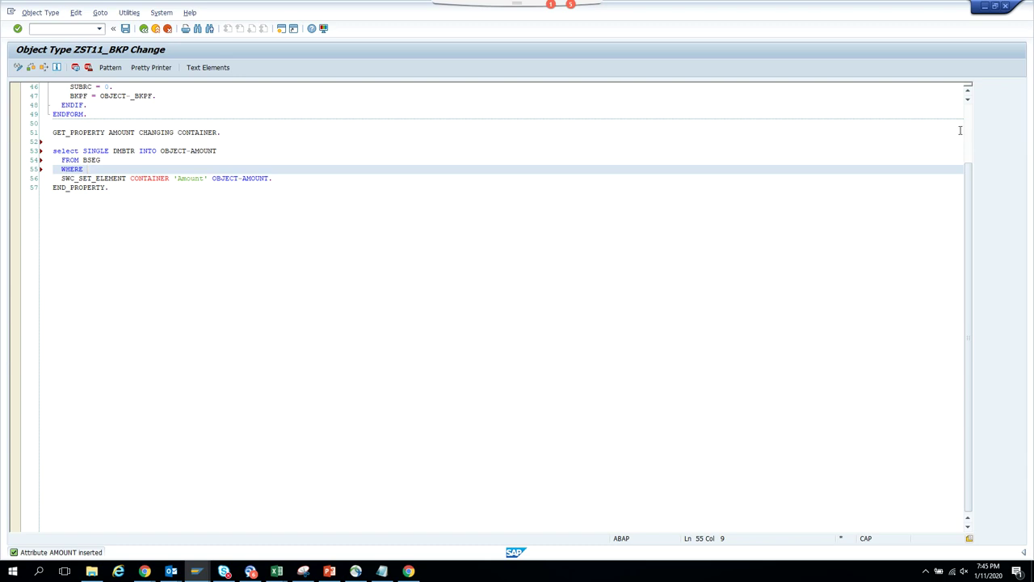
- Paste the copied company code, document number and fiscal year key conditions after WHERE
{"action": "left_click_drag", "start_coordinate": [968, 196], "coordinate": [978, 173]}
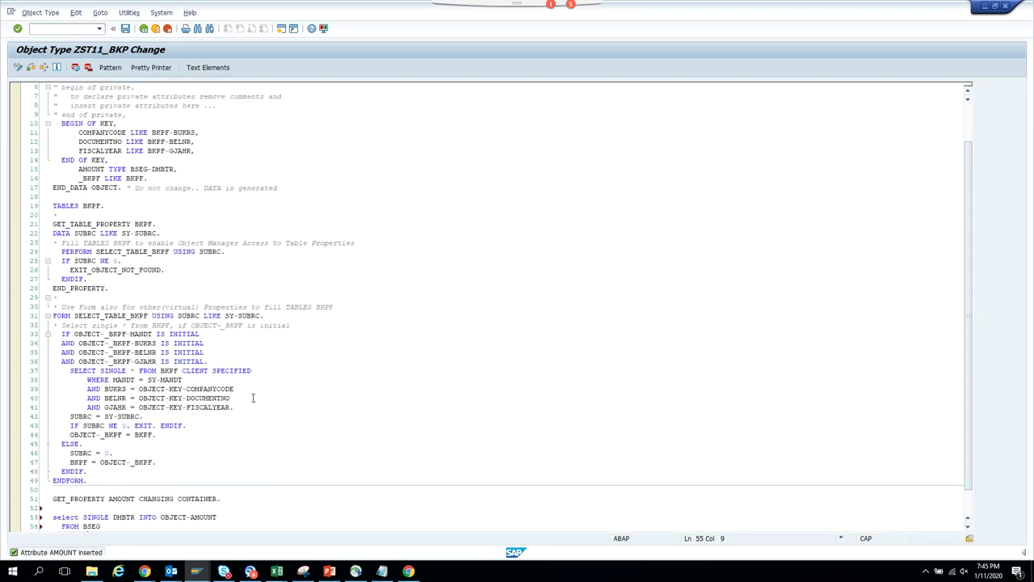
{"action": "left_click_drag", "start_coordinate": [253, 403], "coordinate": [105, 386]}
{"action": "key", "text": "ctrl+c"}
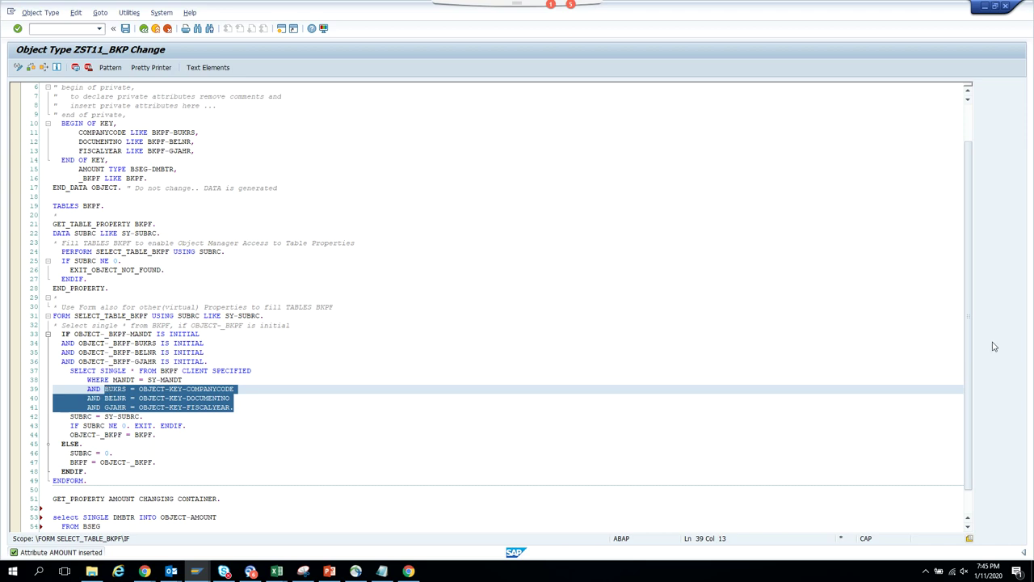
{"action": "left_click_drag", "start_coordinate": [974, 424], "coordinate": [442, 472]}
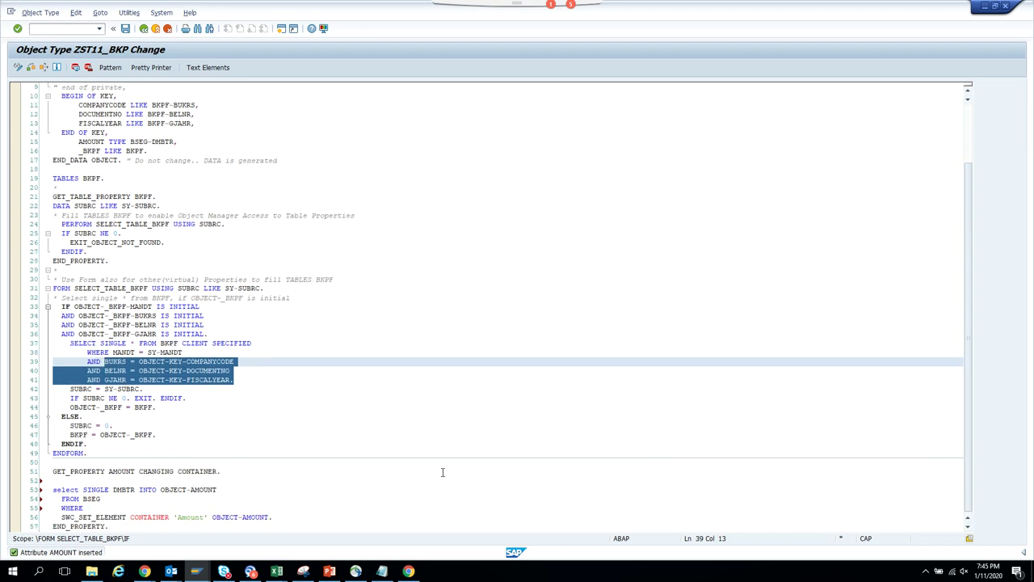
{"action": "left_click", "coordinate": [134, 508]}
{"action": "key", "text": "ctrl+v"}
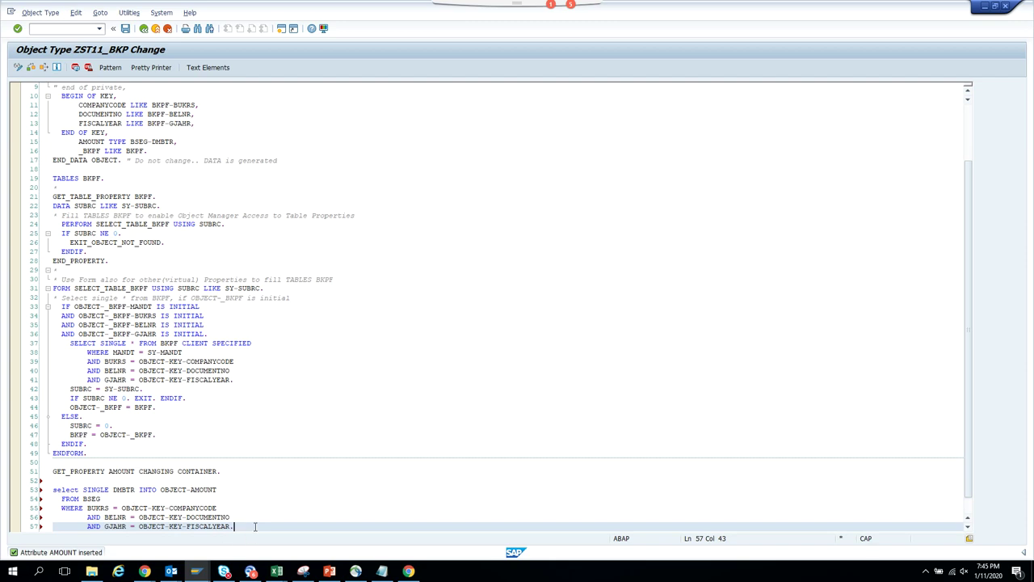
{"action": "key", "text": "alt+Tab"}
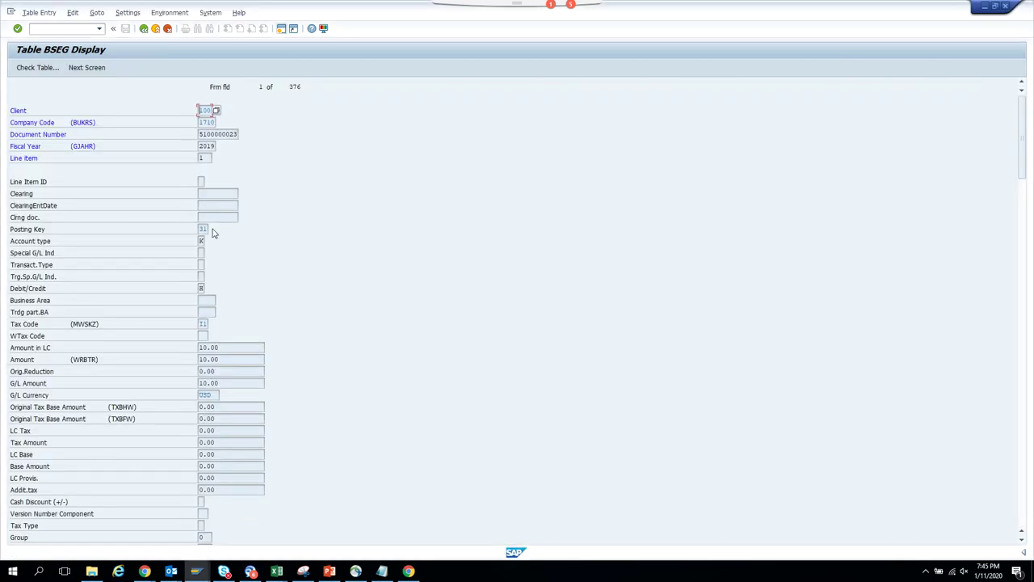
- Switch the BSEG display to technical field names
{"action": "left_click", "coordinate": [127, 12]}
{"action": "left_click", "coordinate": [141, 38]}
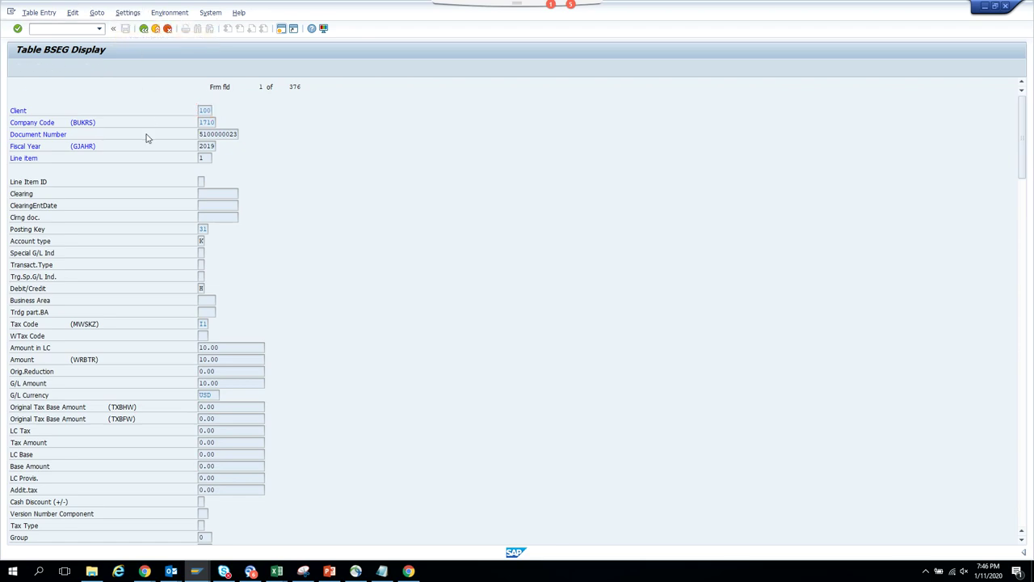
{"action": "left_click", "coordinate": [62, 247]}
{"action": "key", "text": "Return"}
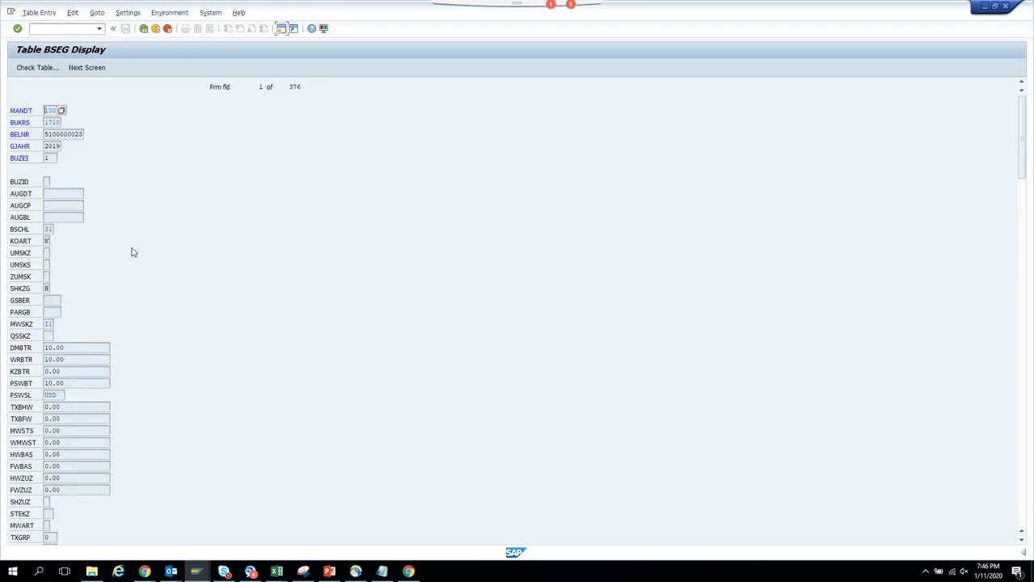
- Replace the statement's period with a new AND BSCHL condition line
{"action": "key", "text": "alt+Tab"}
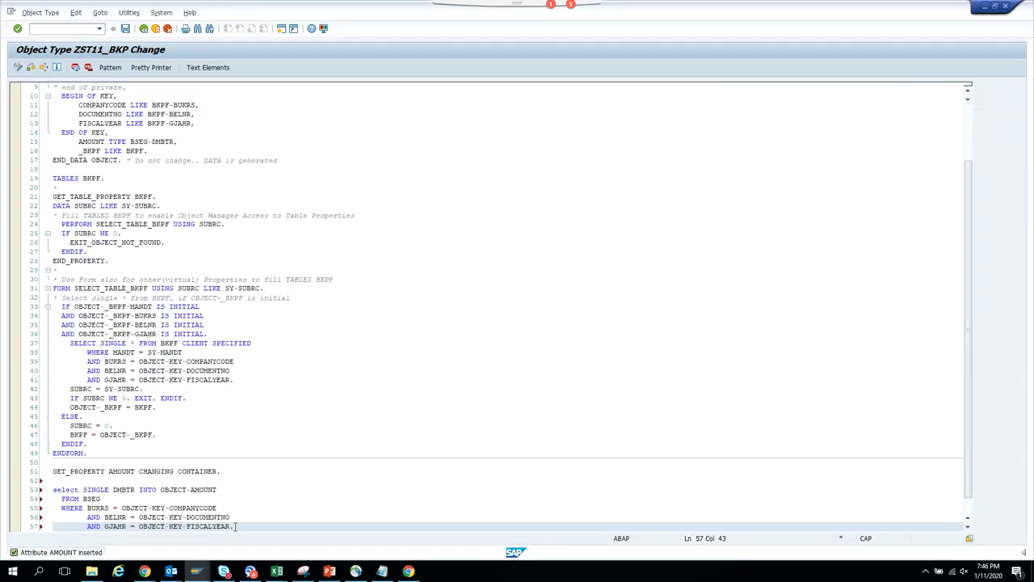
{"action": "key", "text": "BackSpace"}
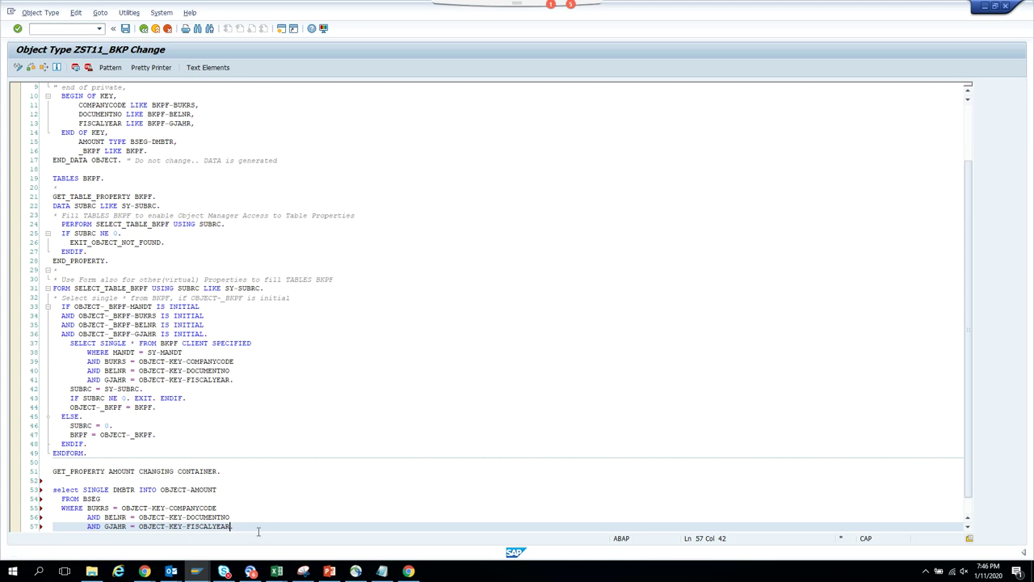
{"action": "key", "text": "Return"}
{"action": "type", "text": "AND BSCHL"}
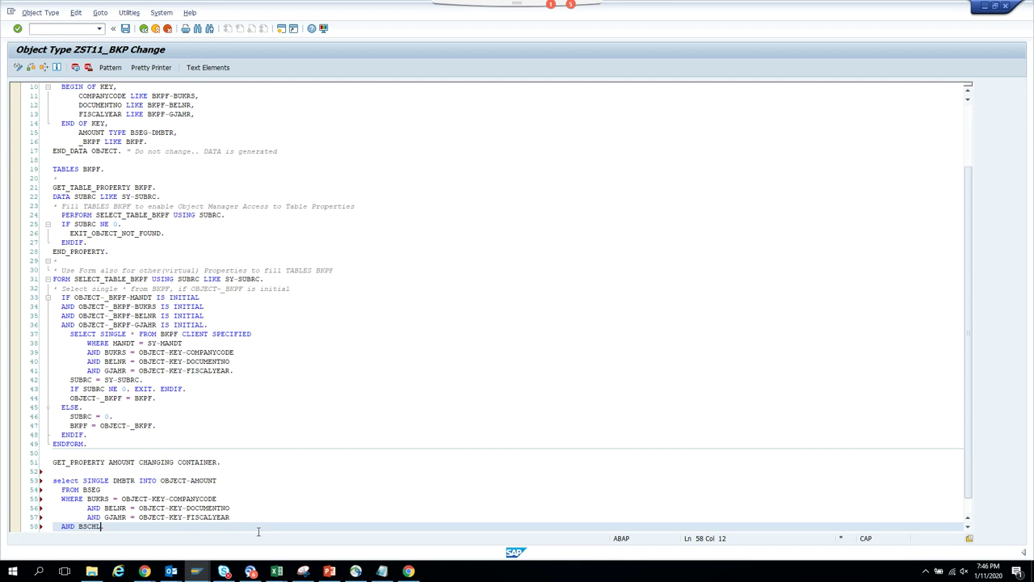
- Check the BSCHL posting key value help, confirming the vendor line uses 31
{"action": "key", "text": "alt+Tab"}
{"action": "left_click", "coordinate": [49, 230]}
{"action": "left_click", "coordinate": [57, 229]}
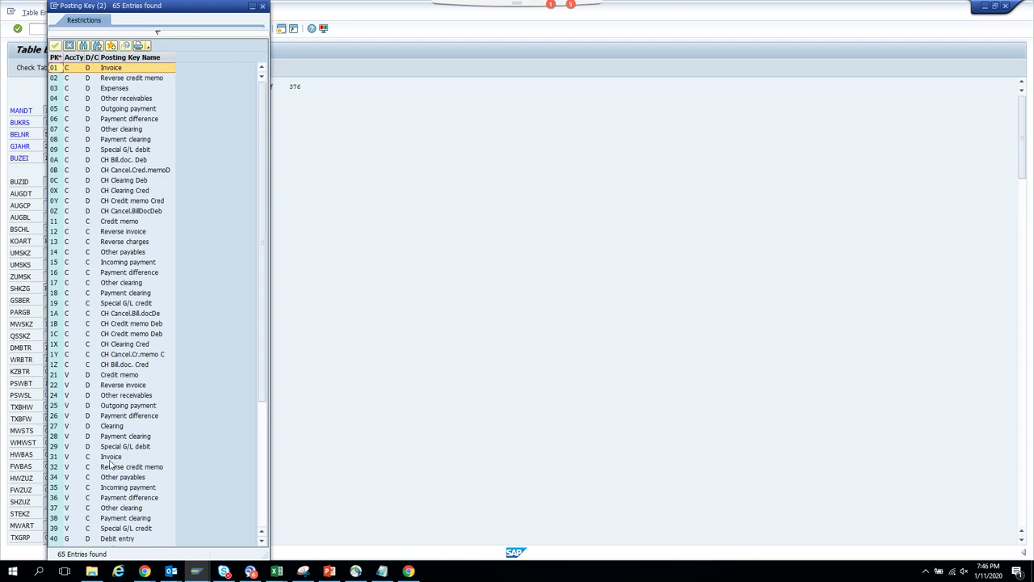
{"action": "left_click", "coordinate": [262, 6]}
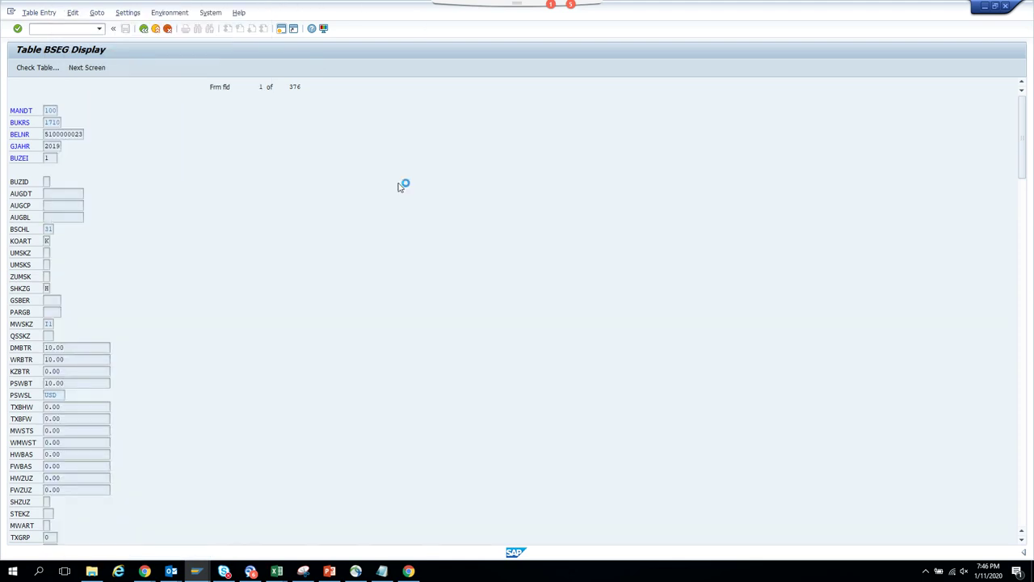
{"action": "key", "text": "alt+Tab"}
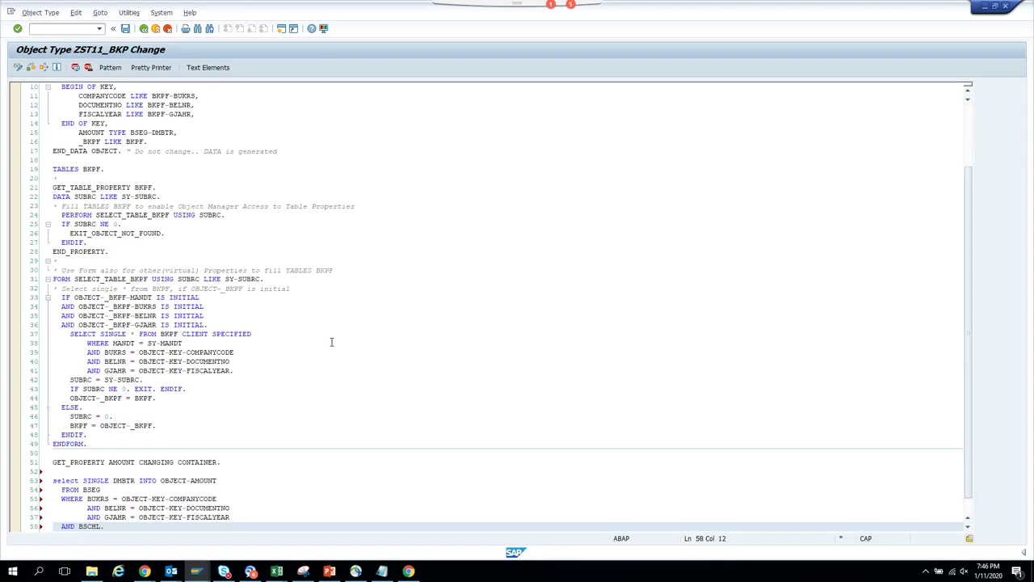
- Complete the condition as AND BSCHL = '31'
{"action": "type", "text": "= '313"}
{"action": "key", "text": "BackSpace"}
{"action": "type", "text": "'"}
{"action": "key", "text": "XF86AudioLowerVolume"}
{"action": "left_click", "coordinate": [335, 297]}
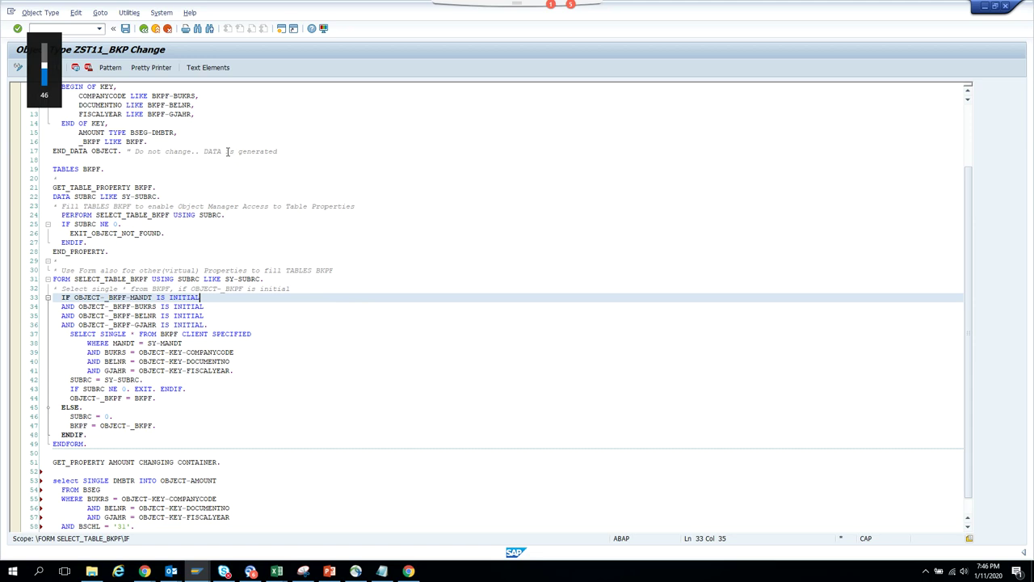
- Save and generate object type ZST11_BKP, then go back to the attributes
{"action": "left_click", "coordinate": [126, 30]}
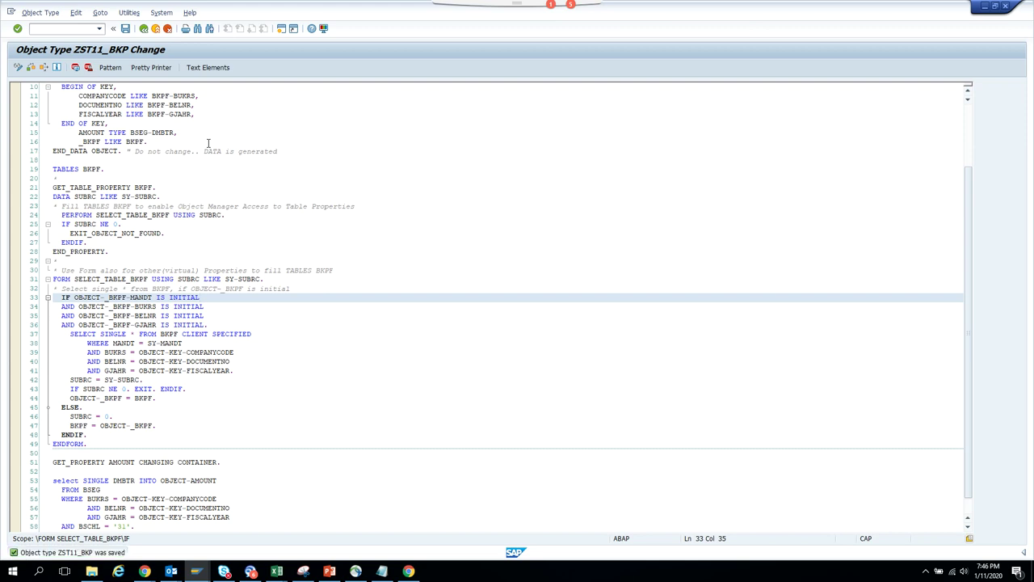
{"action": "key", "text": "ctrl+F3"}
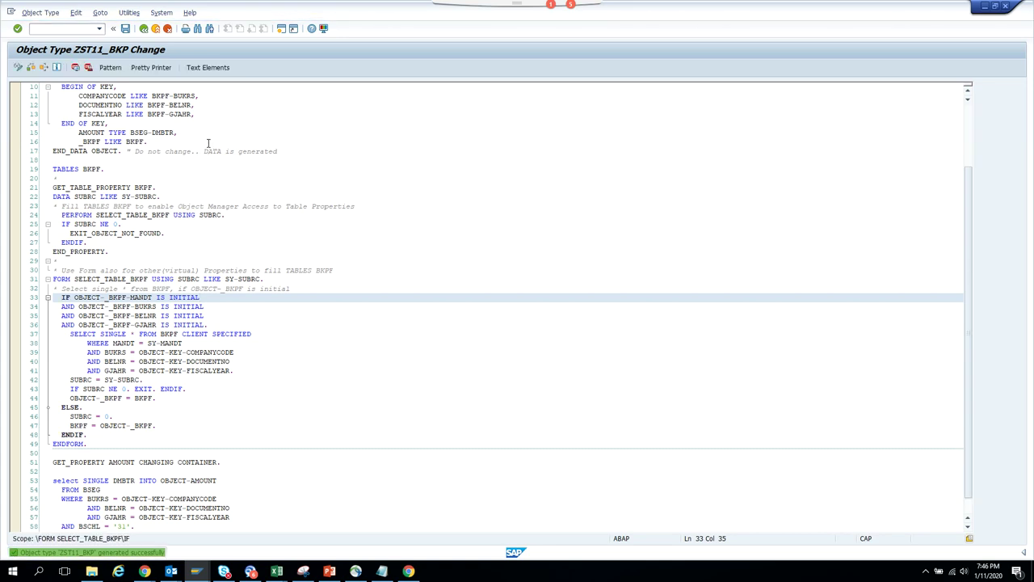
{"action": "left_click", "coordinate": [143, 29]}
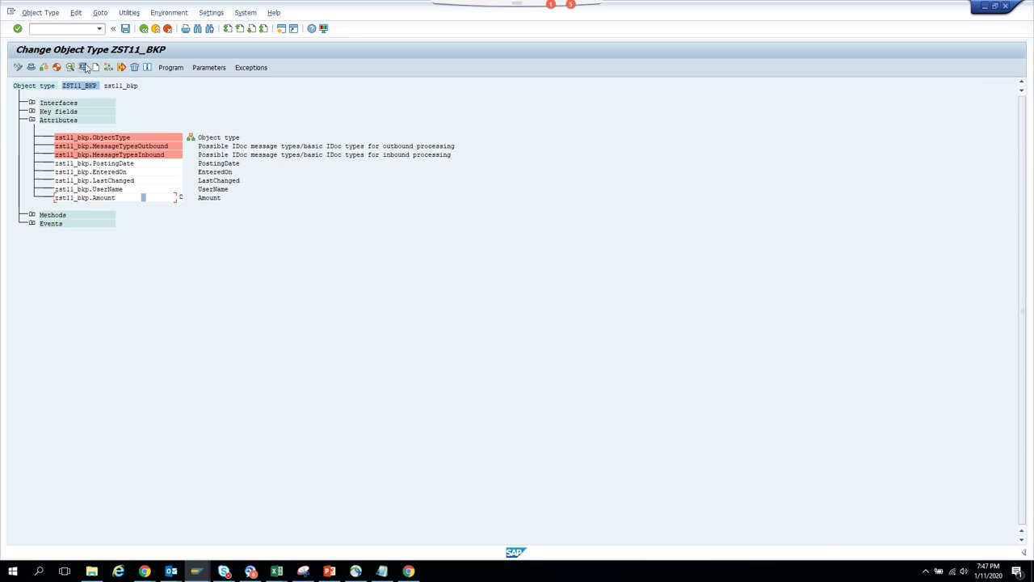
{"action": "left_click", "coordinate": [84, 68]}
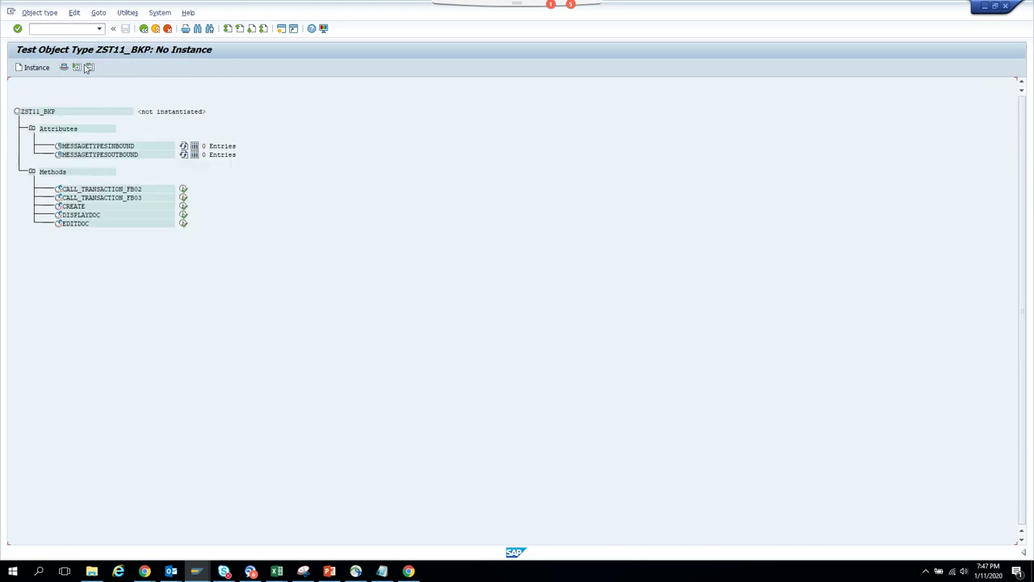
{"action": "left_click", "coordinate": [36, 69]}
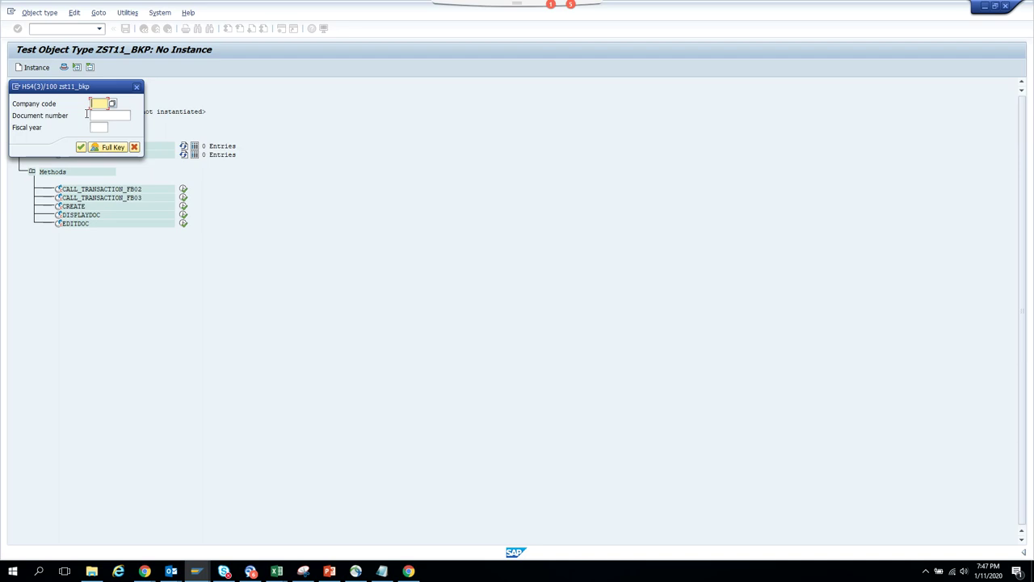
{"action": "type", "text": "1710"}
{"action": "key", "text": "Tab"}
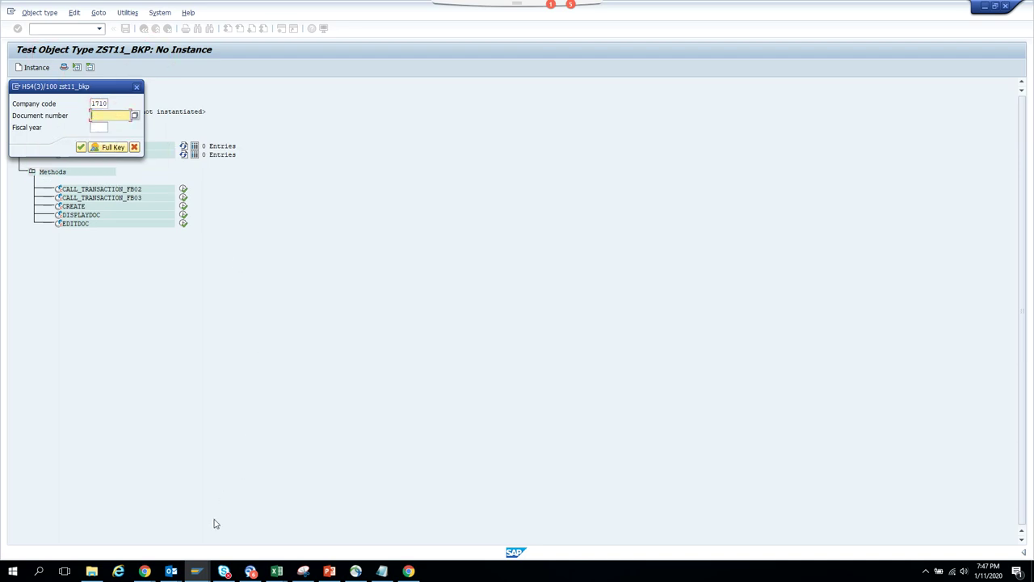
{"action": "left_click", "coordinate": [202, 574]}
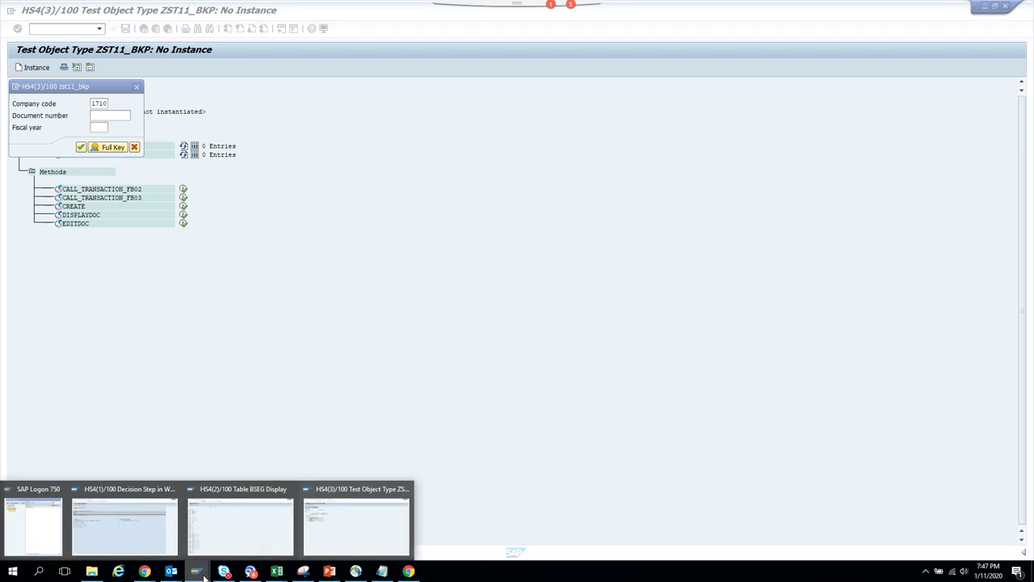
{"action": "left_click", "coordinate": [261, 547]}
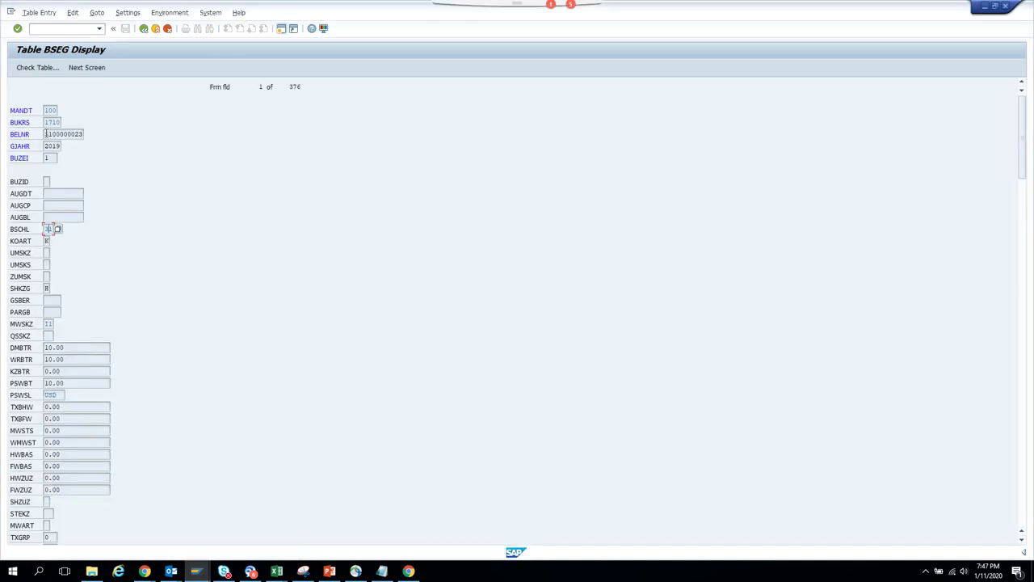
{"action": "left_click_drag", "start_coordinate": [46, 134], "coordinate": [198, 137]}
{"action": "key", "text": "ctrl+c"}
{"action": "key", "text": "alt+Tab"}
{"action": "left_click", "coordinate": [113, 116]}
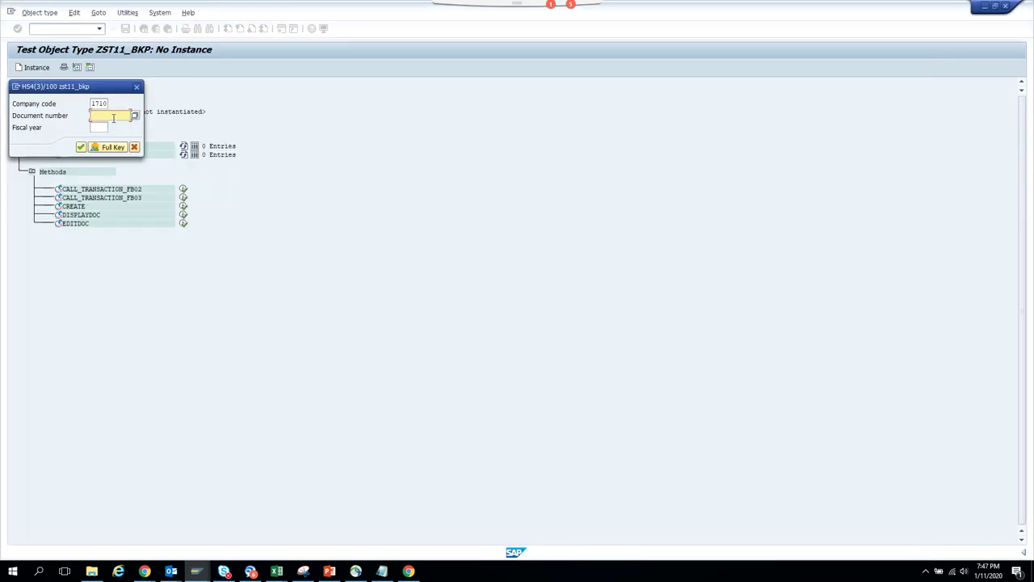
{"action": "key", "text": "ctrl+v"}
{"action": "key", "text": "Tab"}
{"action": "type", "text": "2"}
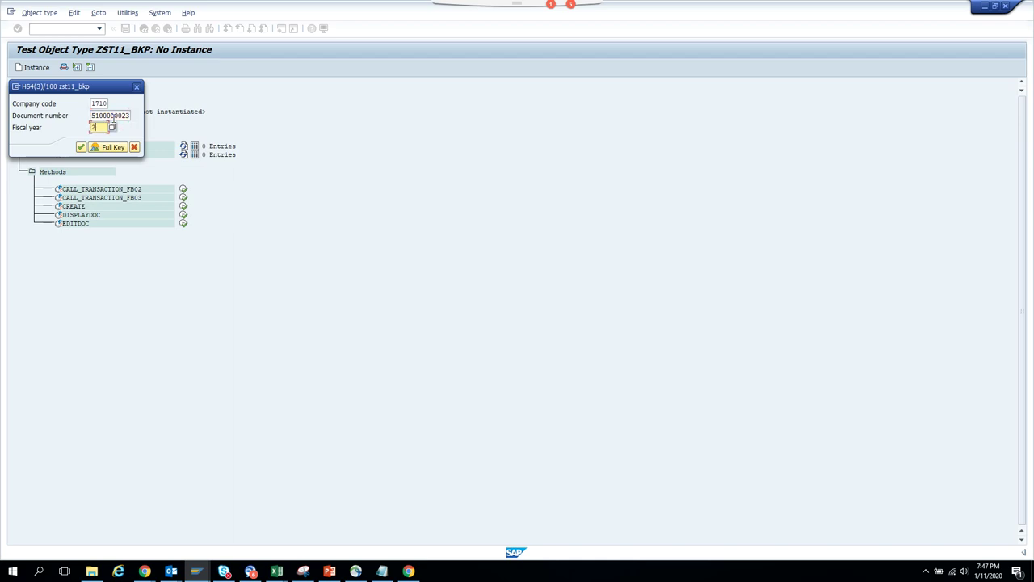
{"action": "type", "text": "010"}
{"action": "key", "text": "BackSpace"}
{"action": "type", "text": "9"}
{"action": "key", "text": "Return"}
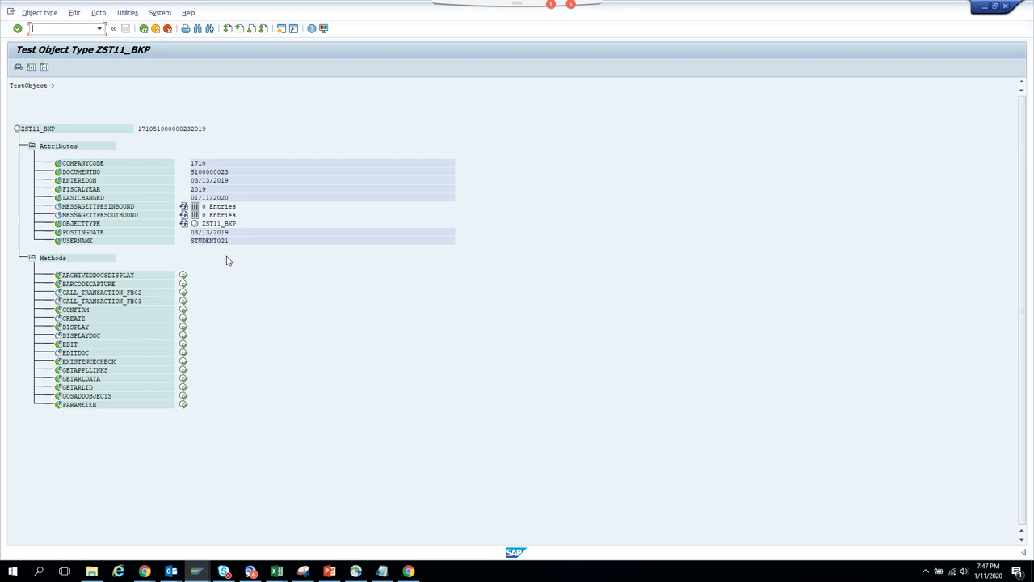
{"action": "left_click", "coordinate": [144, 28]}
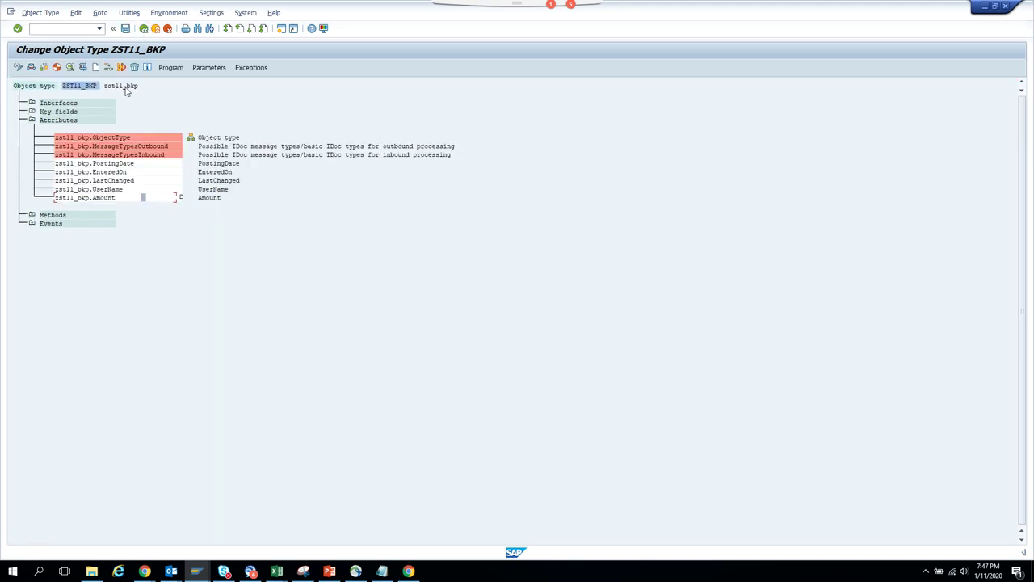
- Change the Amount attribute's release status to Implemented and regenerate ZST11_BKP
{"action": "left_click", "coordinate": [76, 12]}
{"action": "mouse_move", "coordinate": [134, 98]}
{"action": "mouse_move", "coordinate": [256, 117]}
{"action": "left_click", "coordinate": [307, 123]}
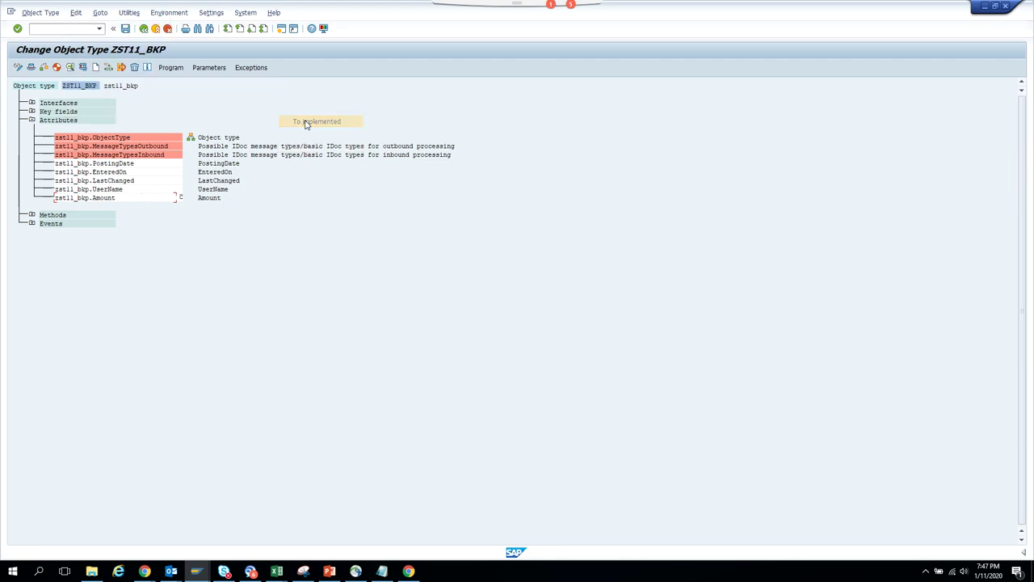
{"action": "left_click", "coordinate": [58, 70]}
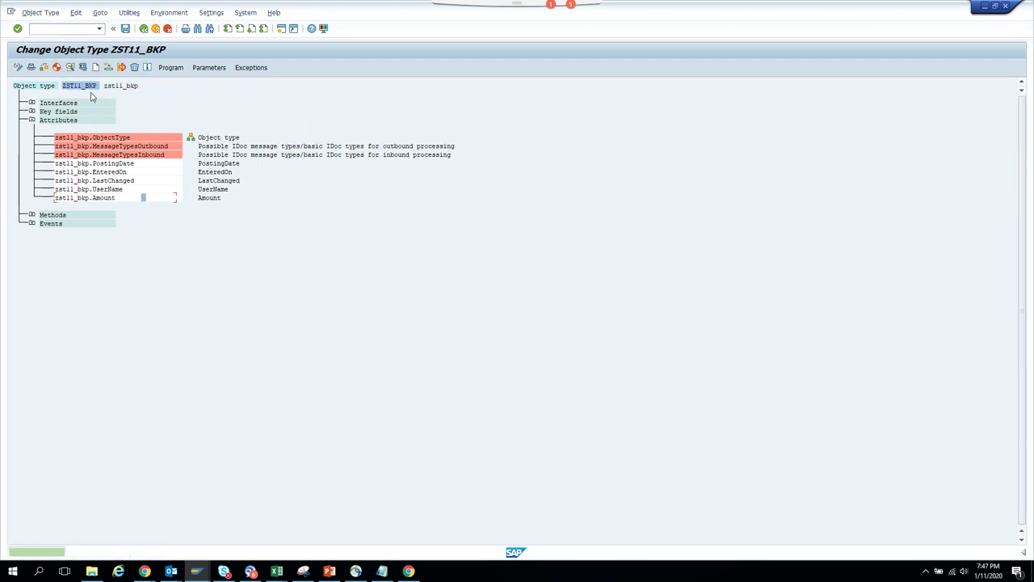
{"action": "left_click", "coordinate": [82, 67]}
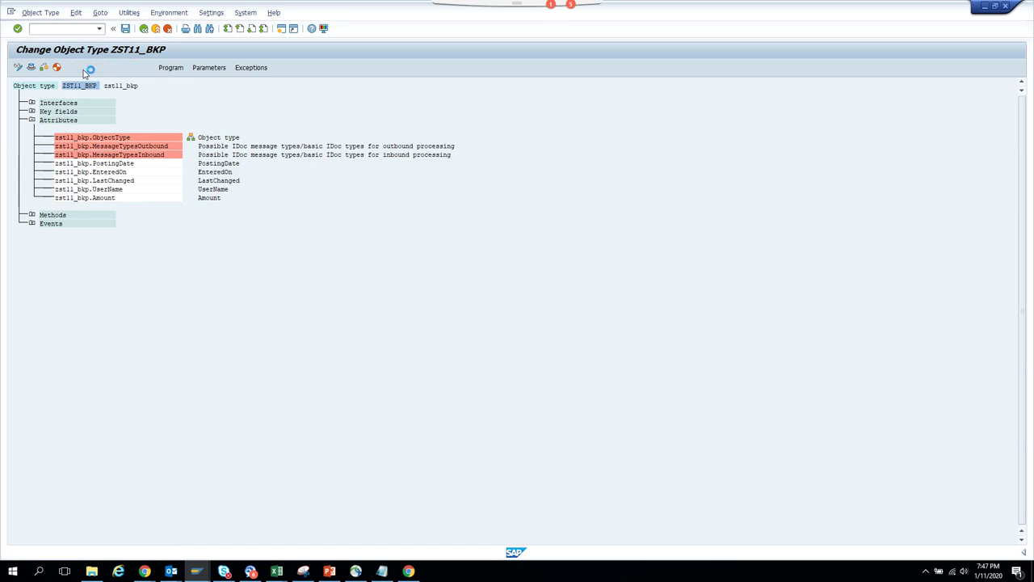
{"action": "left_click", "coordinate": [35, 68]}
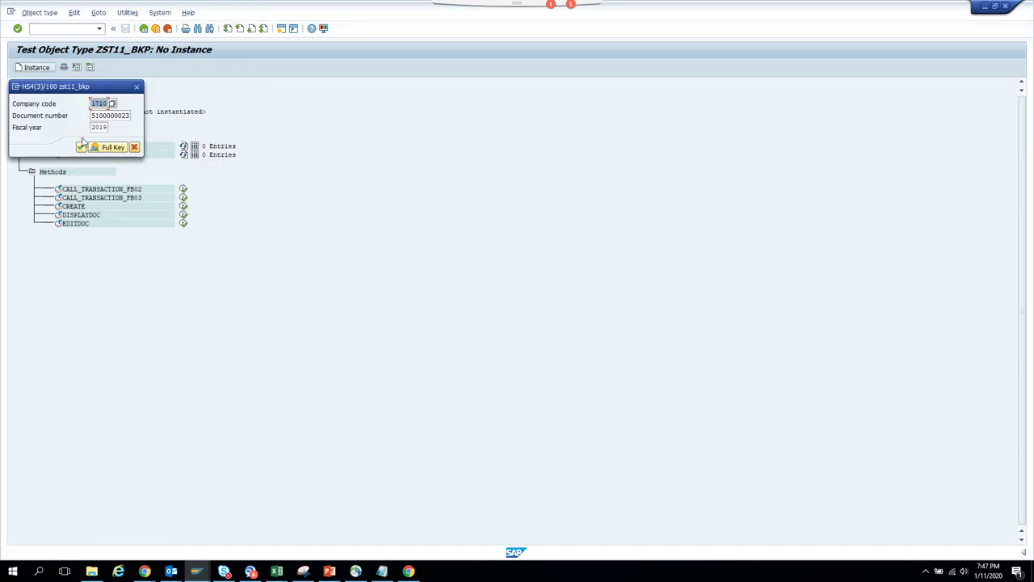
{"action": "left_click", "coordinate": [80, 147]}
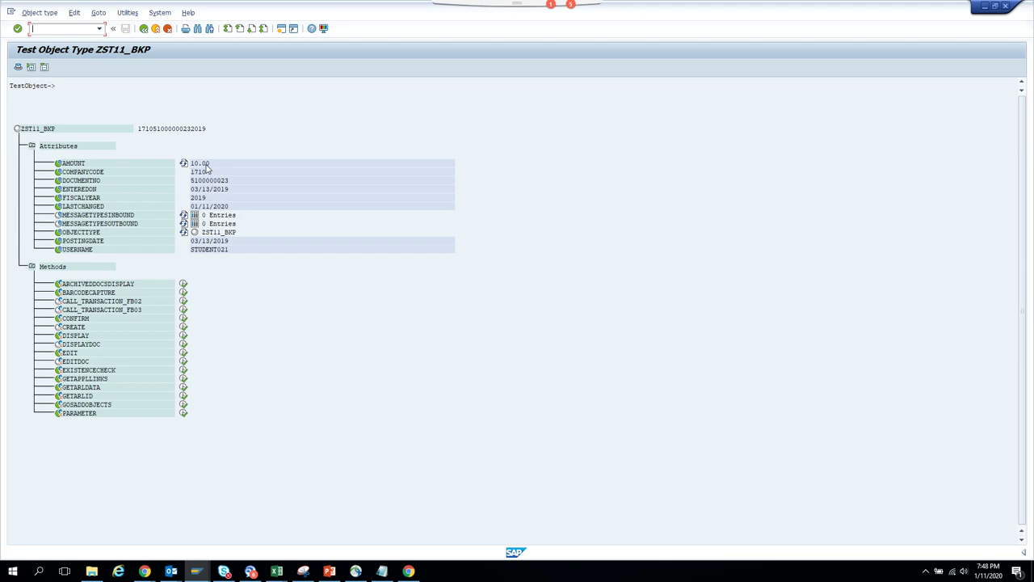
{"action": "left_click", "coordinate": [197, 574]}
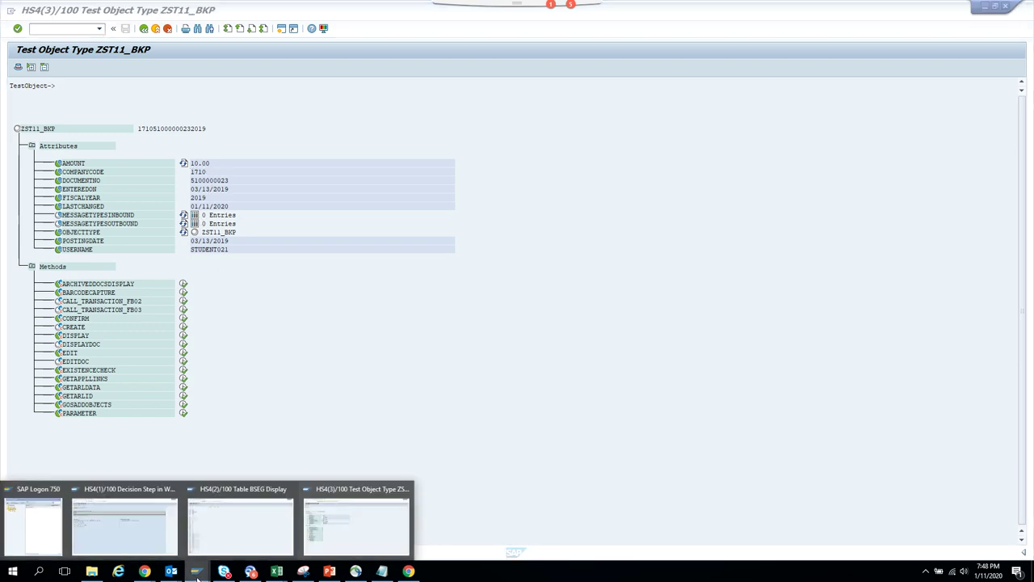
- Open a new SAP session and start the task maintenance transaction PFTC
{"action": "left_click", "coordinate": [365, 537]}
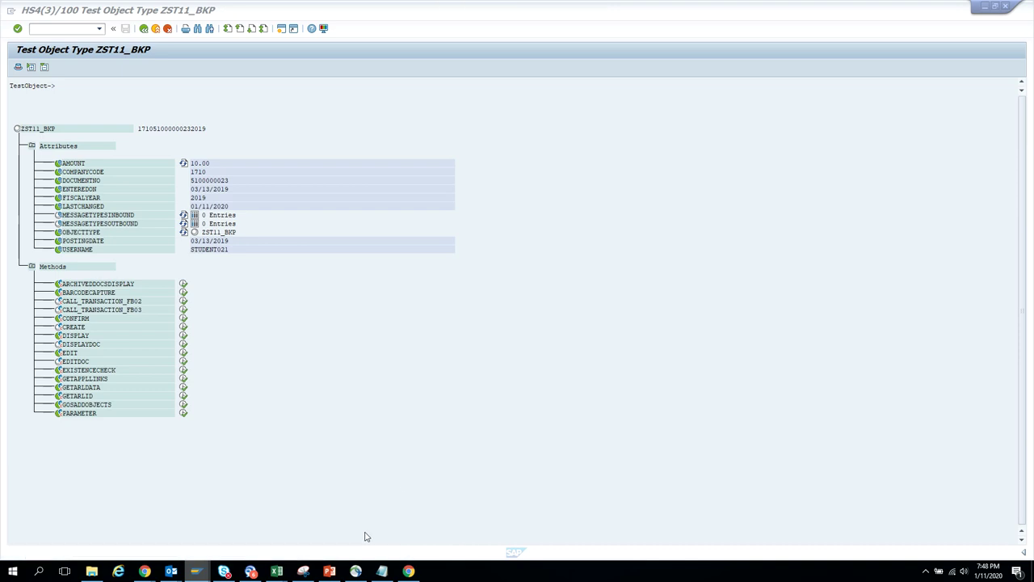
{"action": "left_click", "coordinate": [282, 30]}
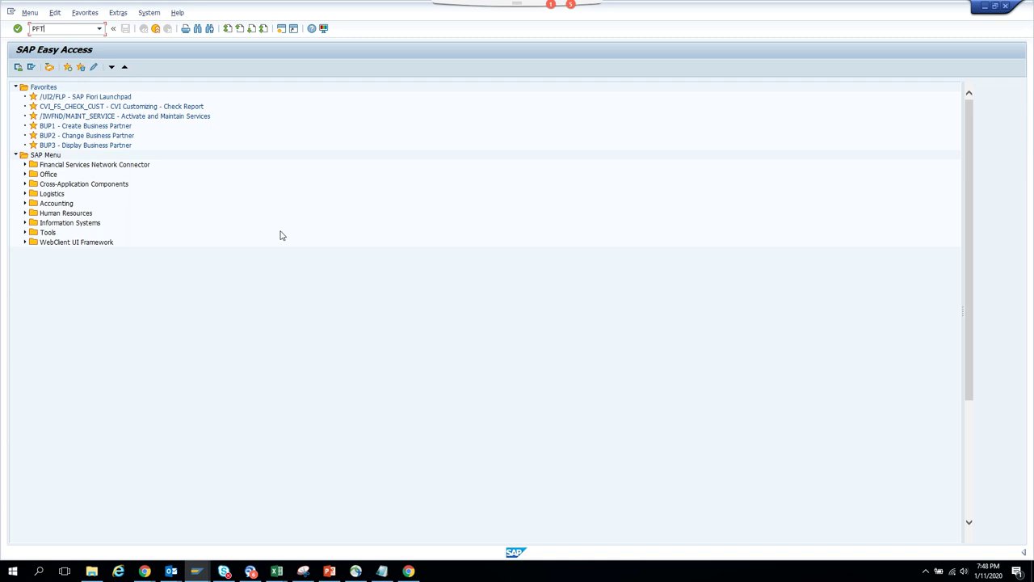
{"action": "type", "text": "PFTC"}
{"action": "key", "text": "Return"}
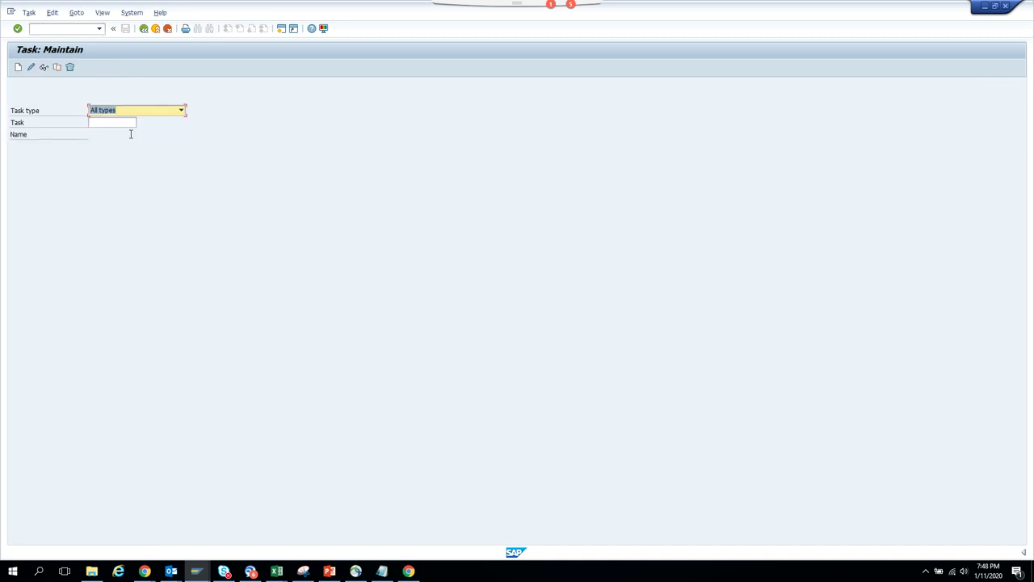
- Open Workflow Template ZST11_BKPF (Workflow for Invoice) for change
{"action": "left_click", "coordinate": [147, 112]}
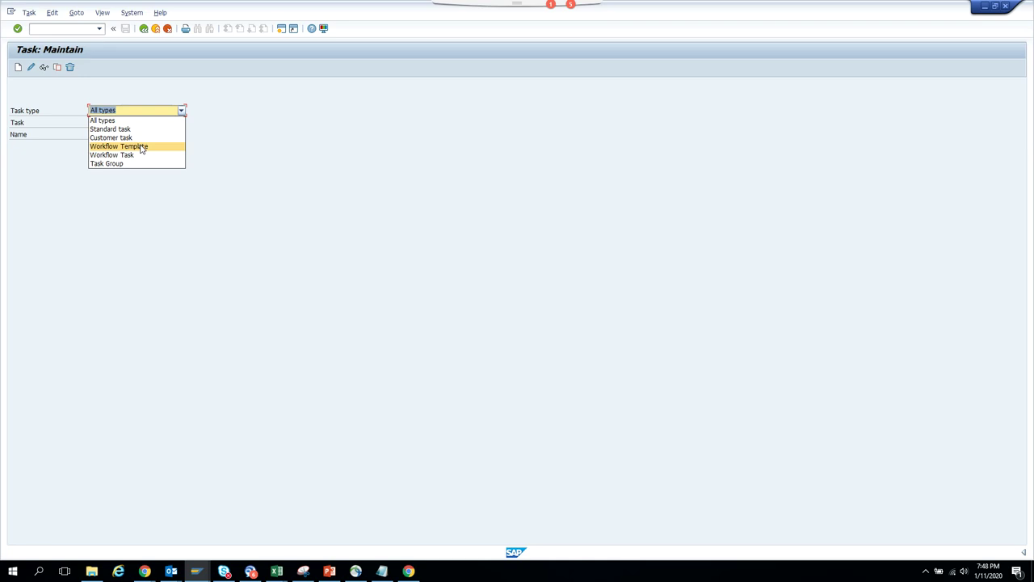
{"action": "left_click", "coordinate": [143, 146]}
{"action": "left_click", "coordinate": [125, 123]}
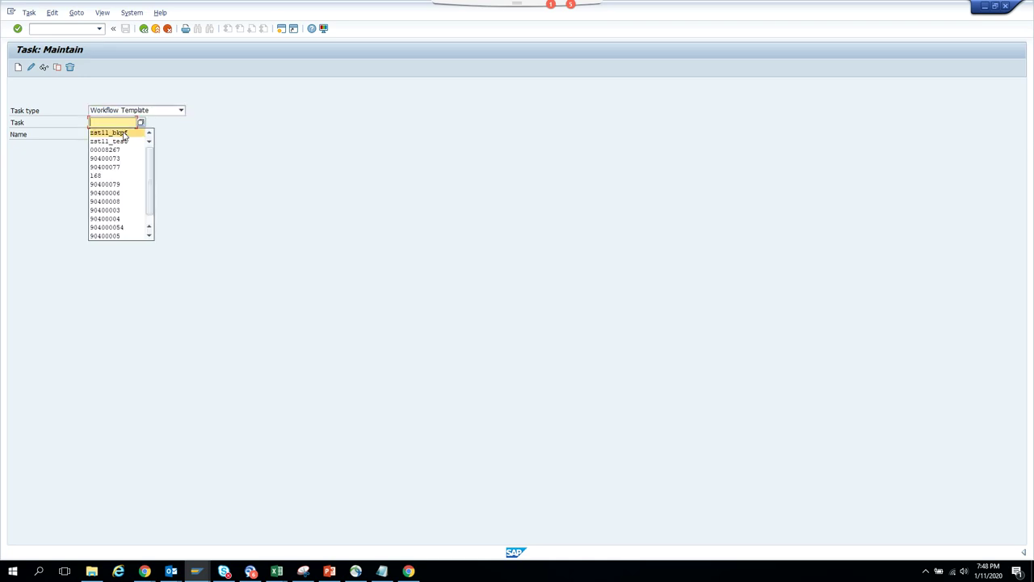
{"action": "left_click", "coordinate": [125, 133]}
{"action": "left_click", "coordinate": [31, 67]}
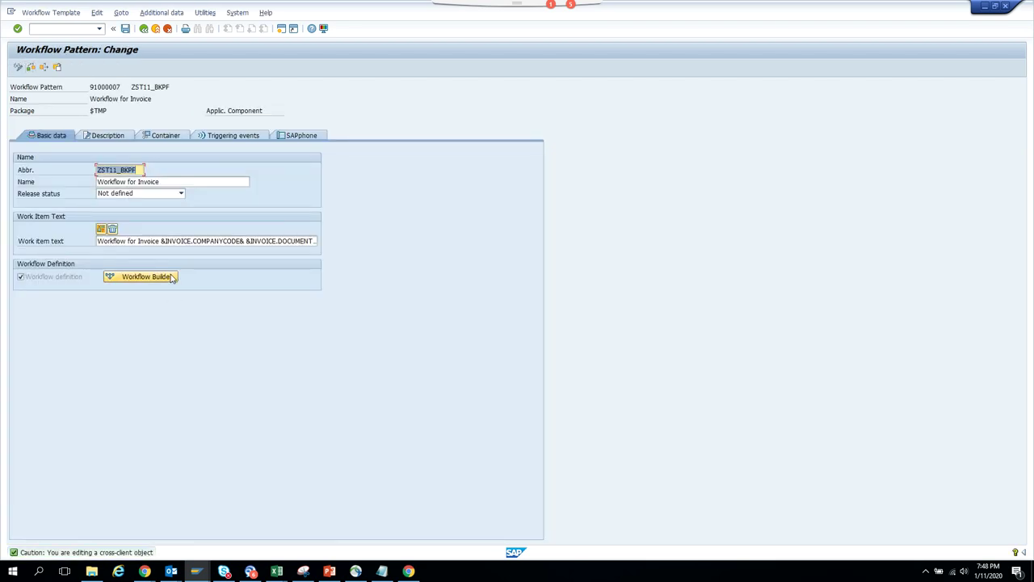
- In the workflow's graphical definition, open task 91000001 (zst11_dec) behind the Approve Invoice & step
{"action": "left_click", "coordinate": [171, 278]}
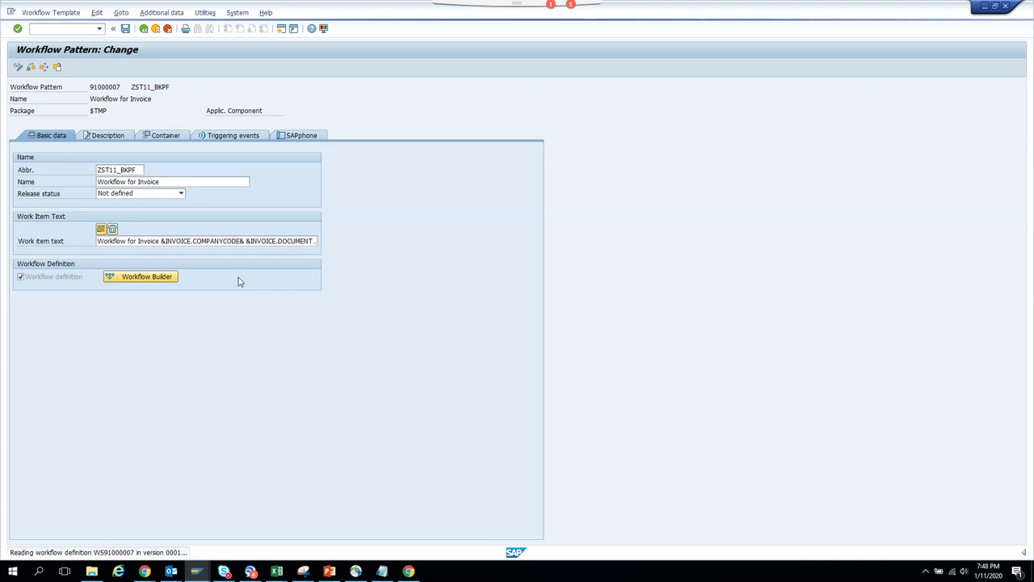
{"action": "left_click", "coordinate": [170, 282]}
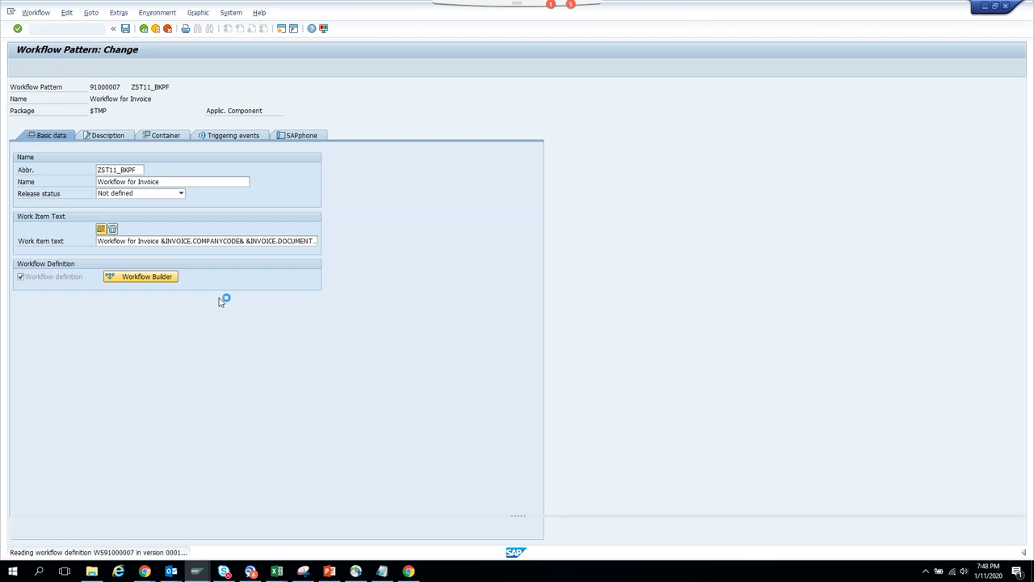
{"action": "left_click", "coordinate": [334, 281]}
{"action": "double_click", "coordinate": [336, 281]}
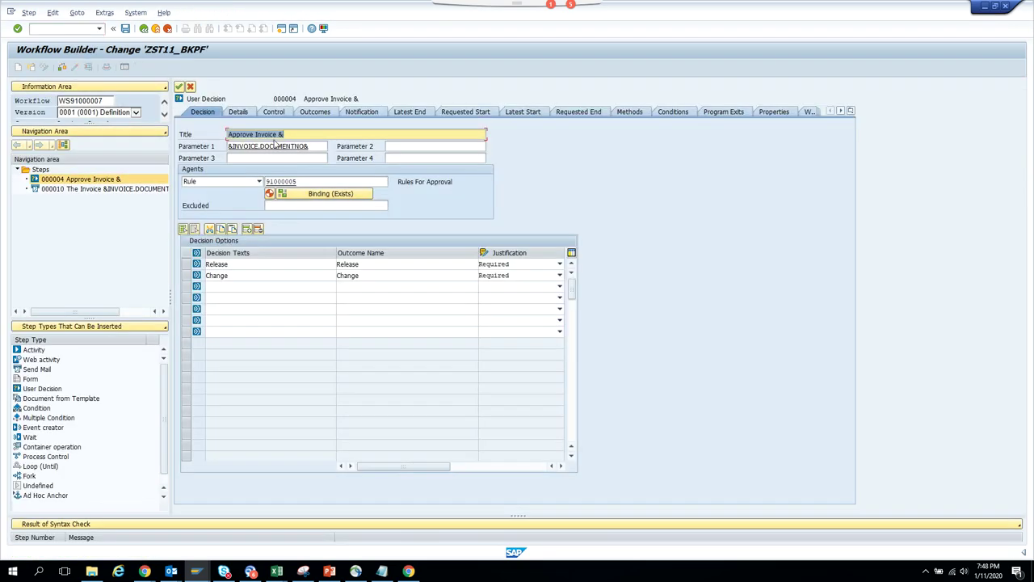
{"action": "left_click", "coordinate": [273, 111]}
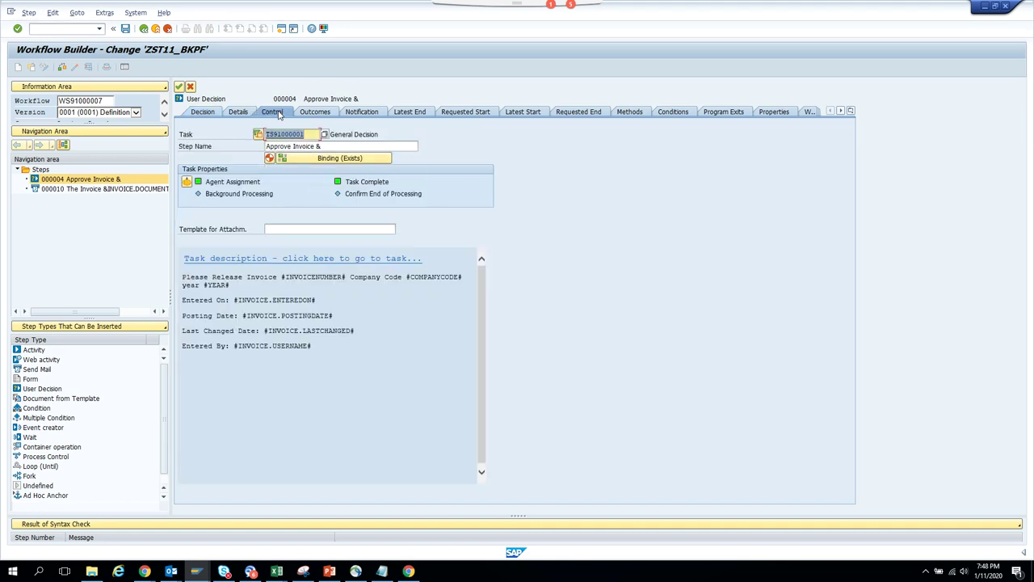
{"action": "double_click", "coordinate": [281, 135]}
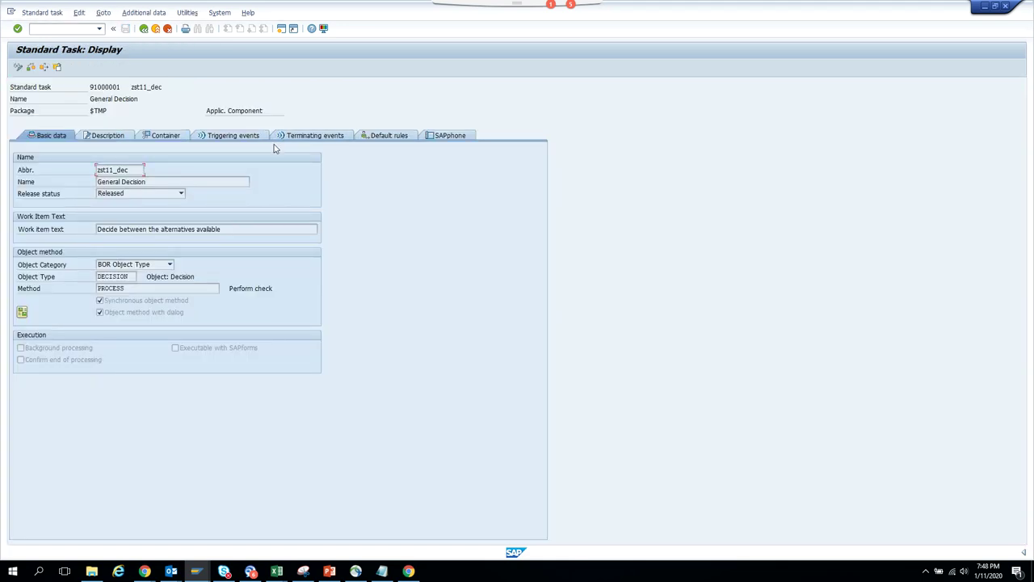
- Put task 91000001 in change mode and edit its description, accepting transfer of container elements
{"action": "left_click", "coordinate": [19, 67]}
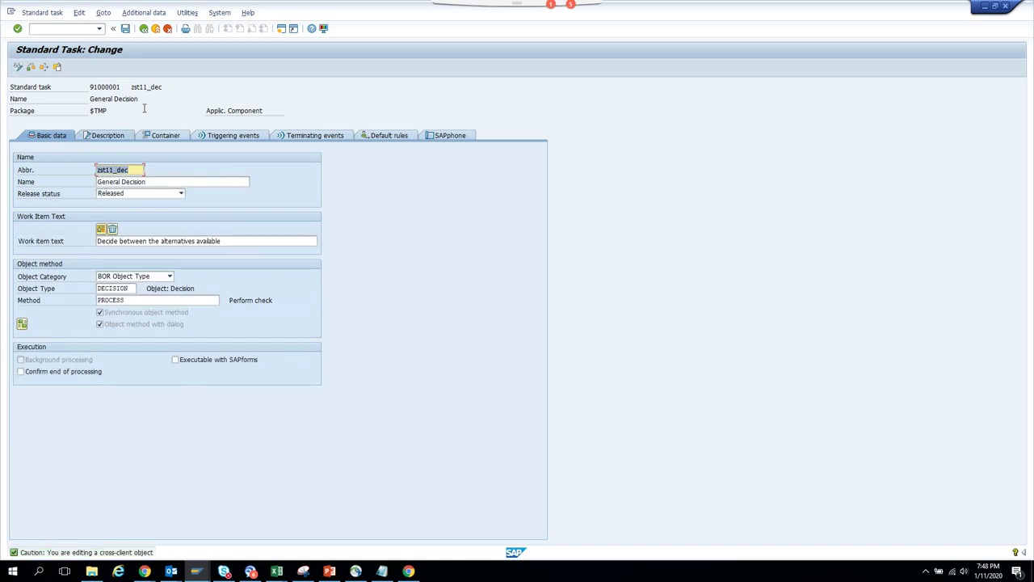
{"action": "left_click", "coordinate": [127, 142]}
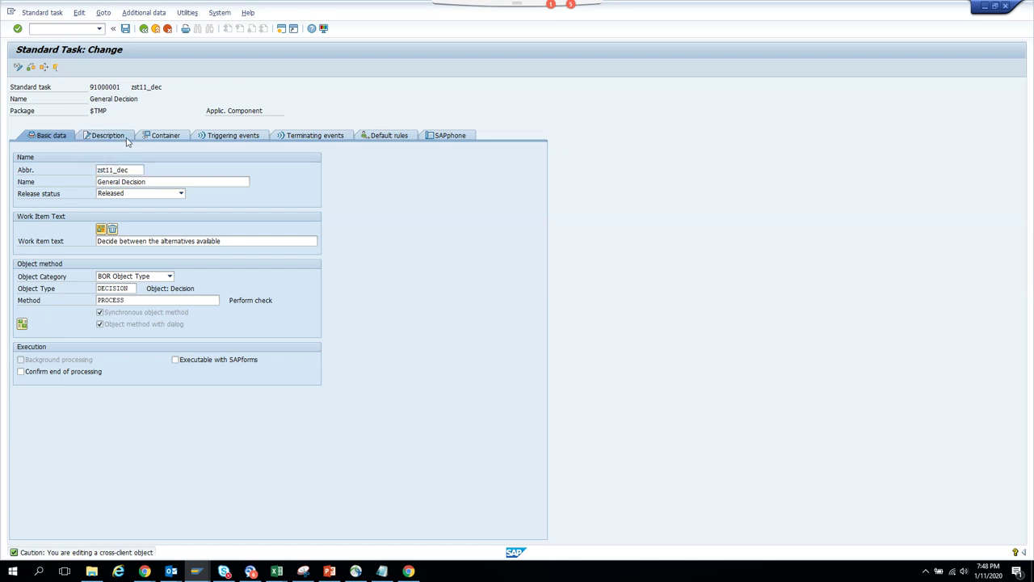
{"action": "left_click", "coordinate": [158, 202]}
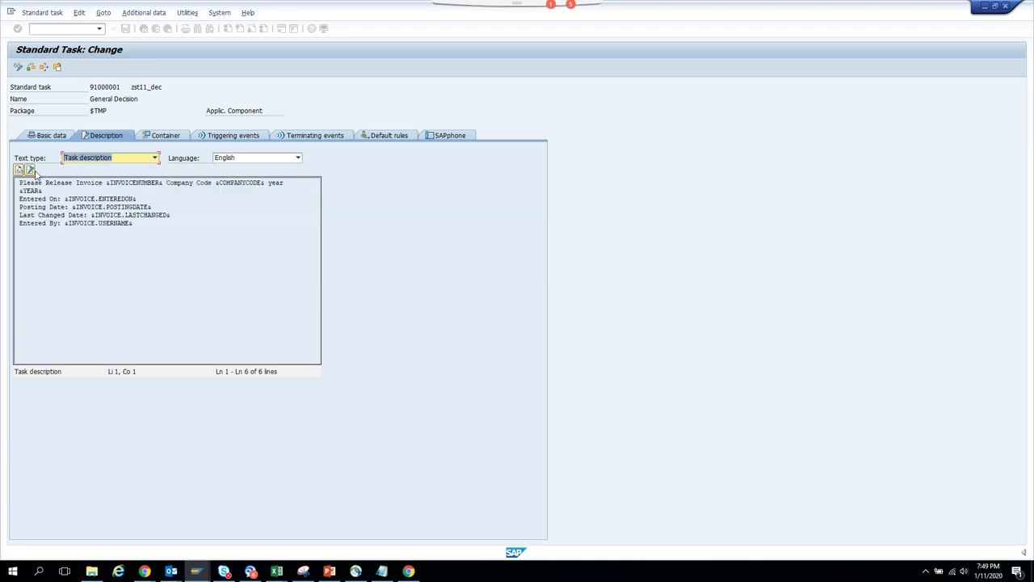
{"action": "left_click", "coordinate": [30, 171]}
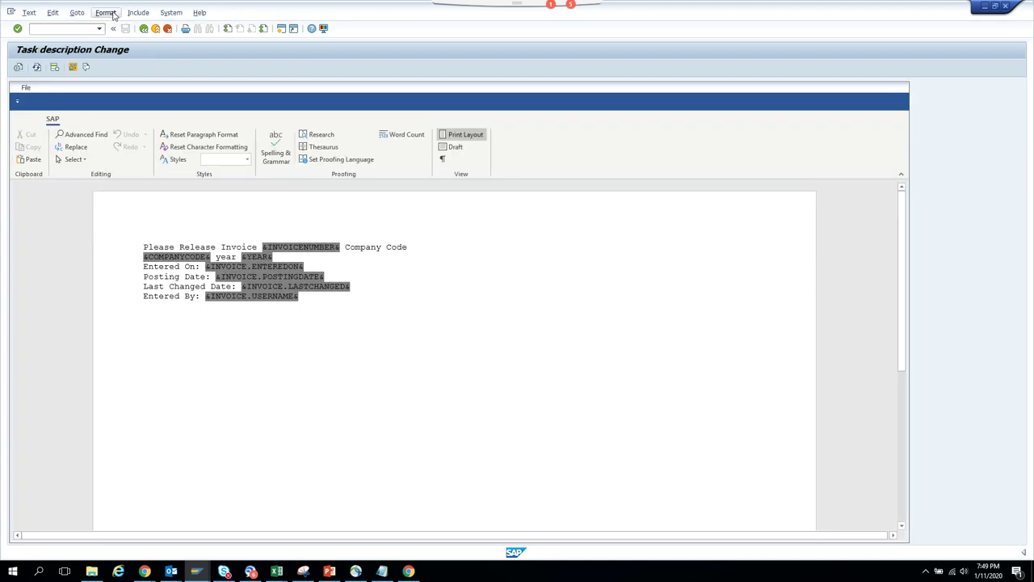
{"action": "left_click", "coordinate": [107, 13]}
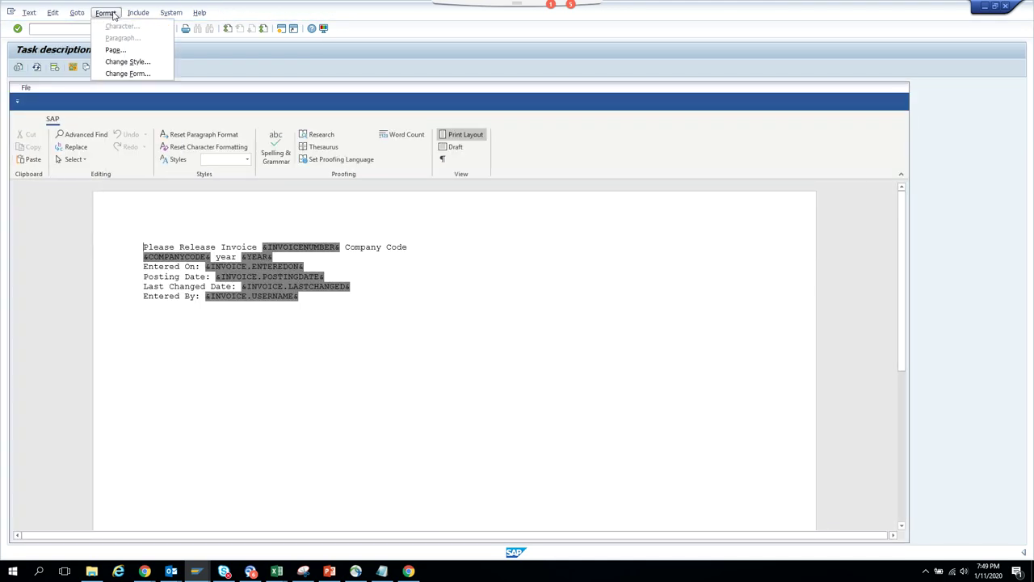
- Cancel Configure Editor, then use Goto > Change Editor to get the line-based editor
{"action": "mouse_move", "coordinate": [77, 13]}
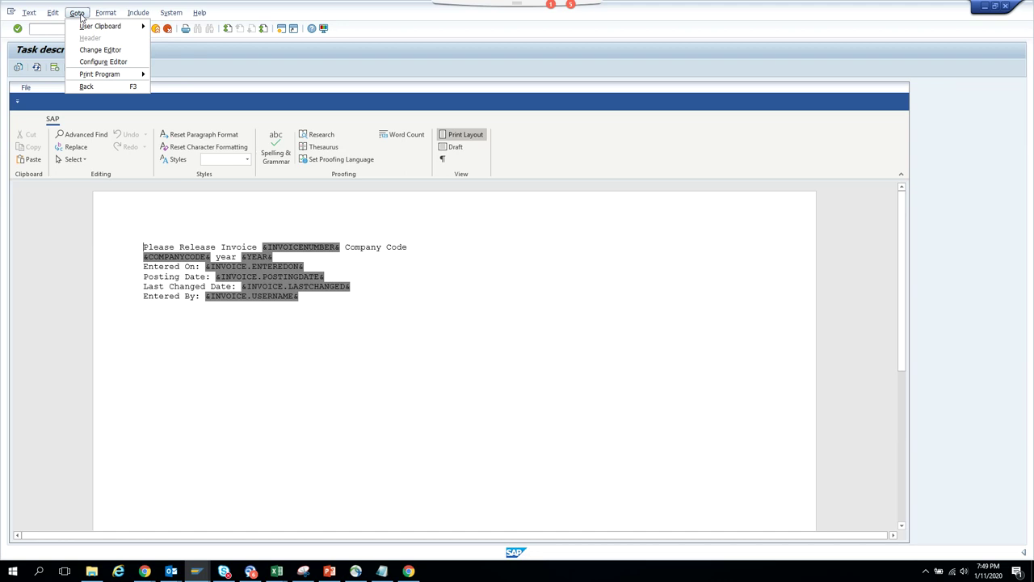
{"action": "left_click", "coordinate": [104, 62]}
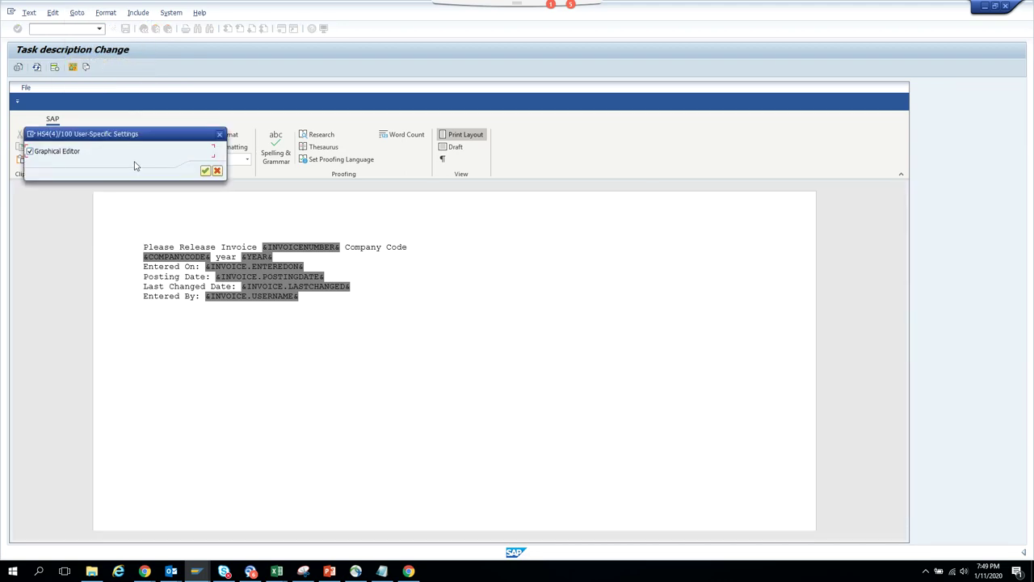
{"action": "left_click", "coordinate": [217, 170]}
{"action": "left_click", "coordinate": [106, 12]}
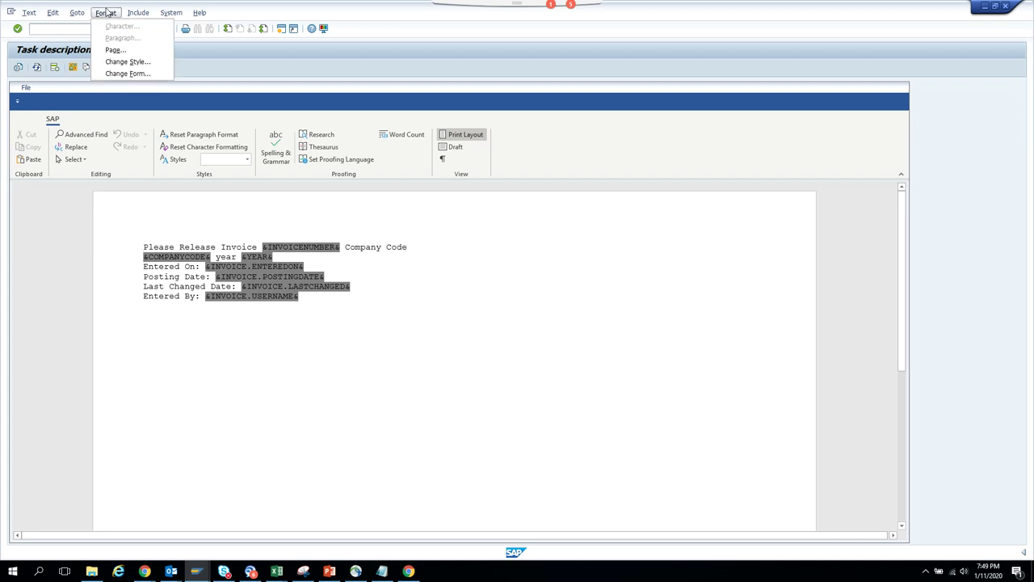
{"action": "mouse_move", "coordinate": [84, 15]}
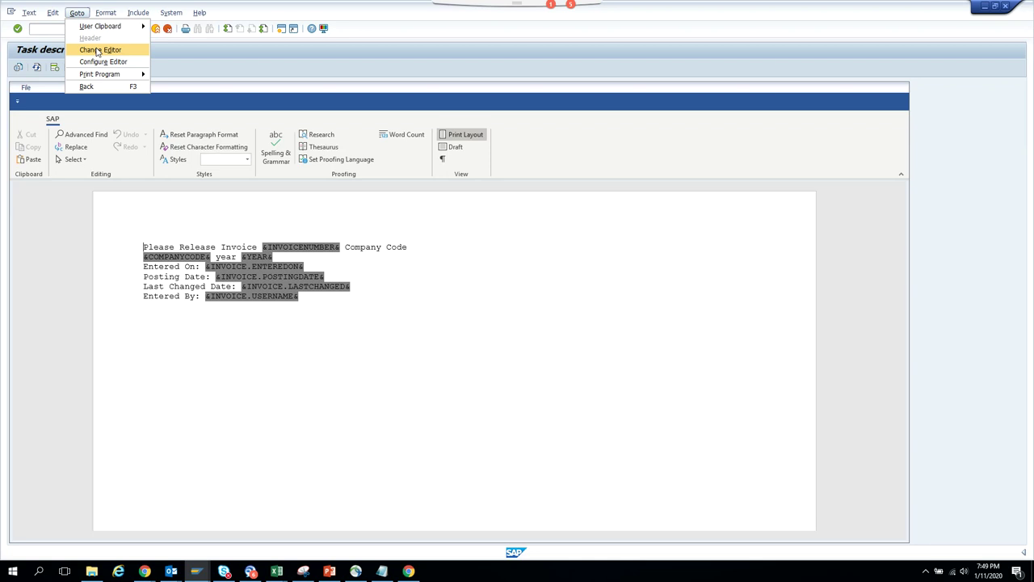
{"action": "left_click", "coordinate": [97, 50]}
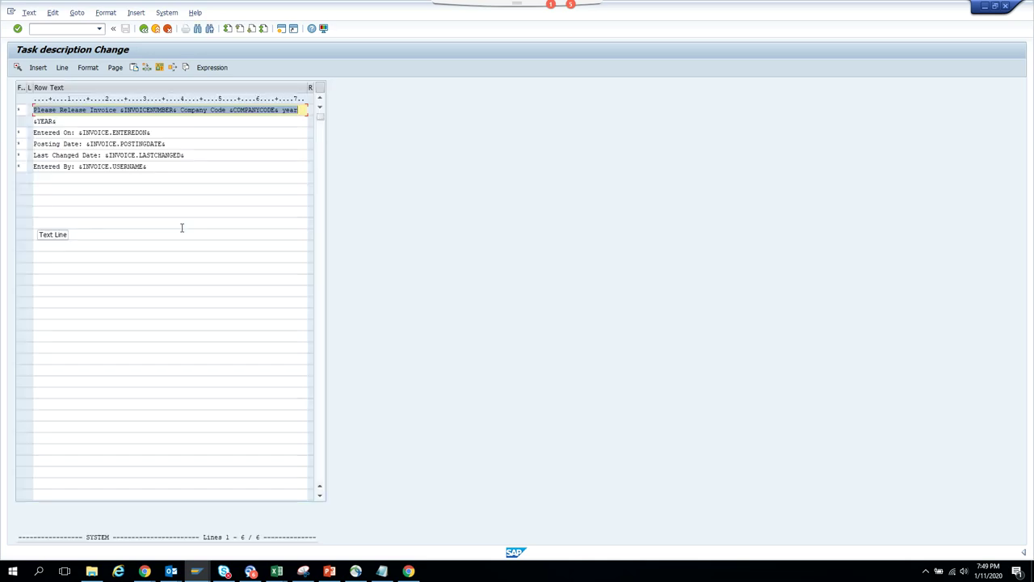
- Add the line 'Amount: &INVOICE.AMOUNT&' under Entered By, inserting the Invoice Amount expression
{"action": "left_click", "coordinate": [178, 167]}
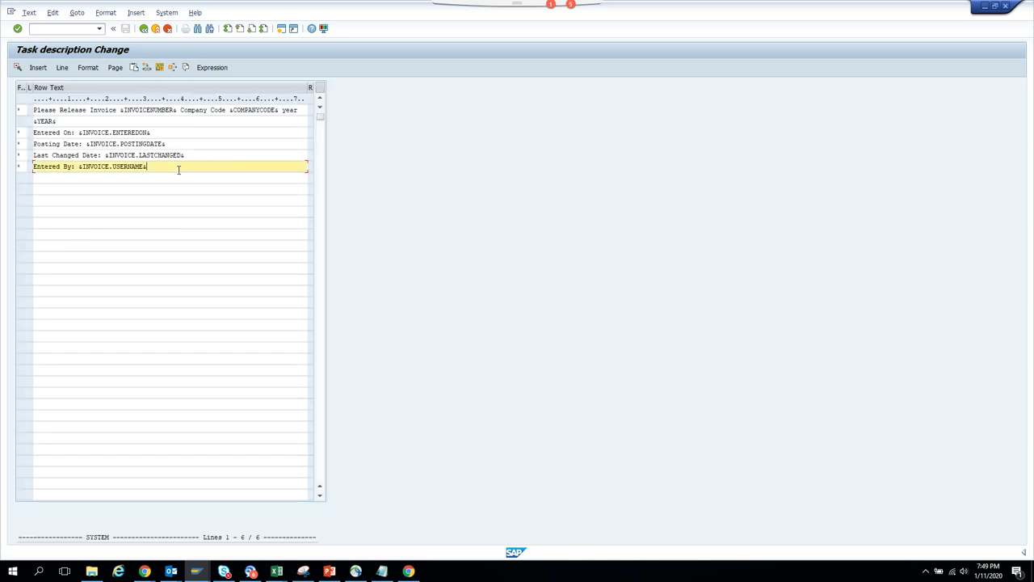
{"action": "key", "text": "Return"}
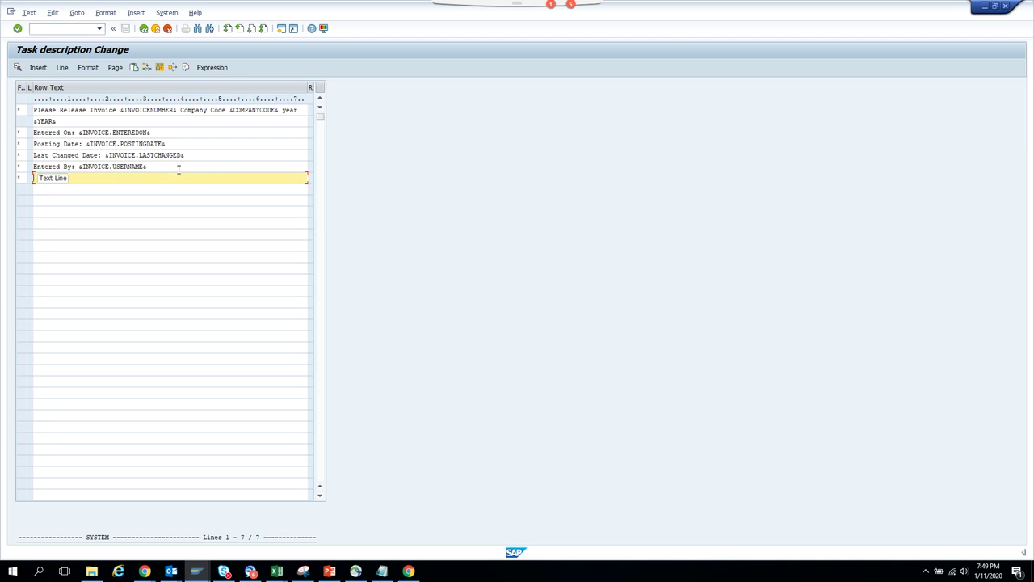
{"action": "type", "text": "AMOUNT"}
{"action": "key", "text": "BackSpace"}
{"action": "key", "text": "BackSpace"}
{"action": "key", "text": "BackSpace"}
{"action": "key", "text": "BackSpace"}
{"action": "type", "text": "ount:"}
{"action": "left_click", "coordinate": [212, 69]}
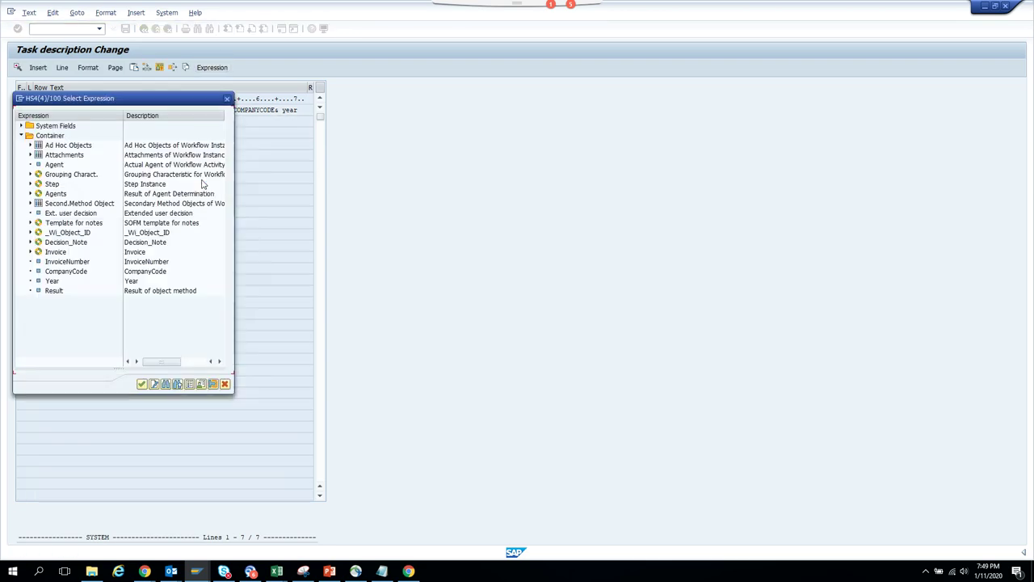
{"action": "left_click", "coordinate": [30, 252]}
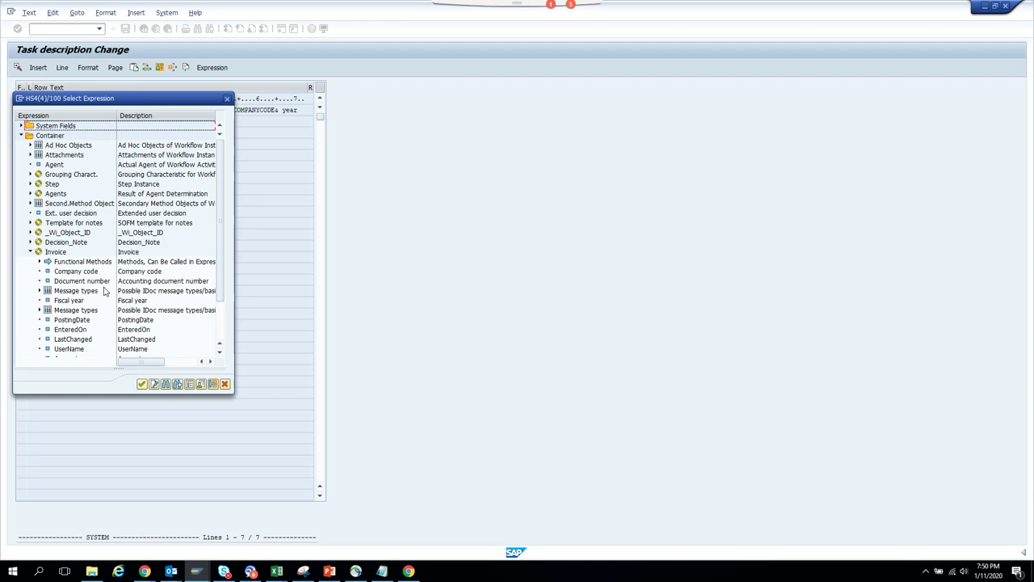
{"action": "scroll", "coordinate": [220, 280], "scroll_direction": "down", "scroll_amount": 2}
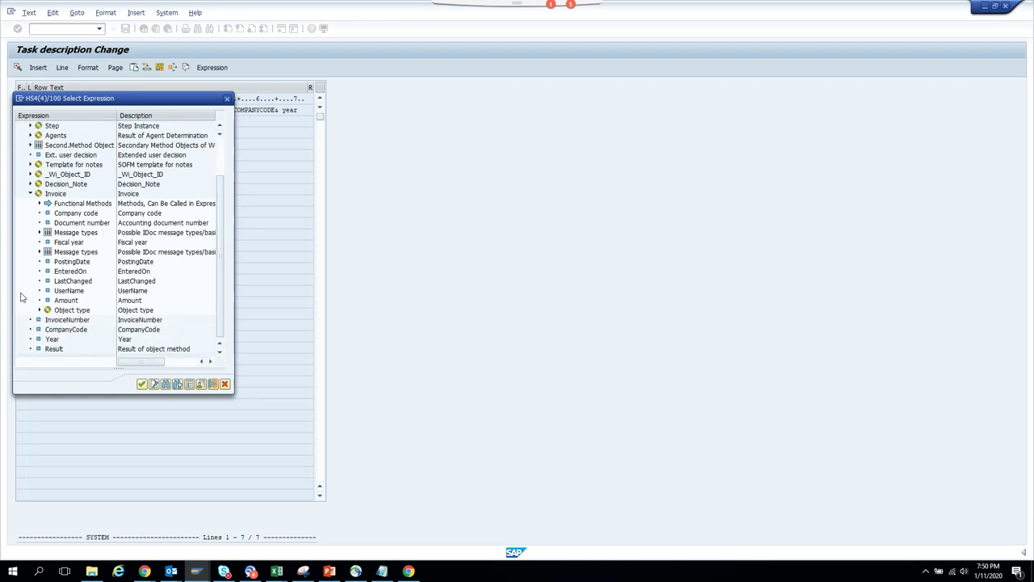
{"action": "left_click", "coordinate": [67, 301]}
{"action": "double_click", "coordinate": [69, 301]}
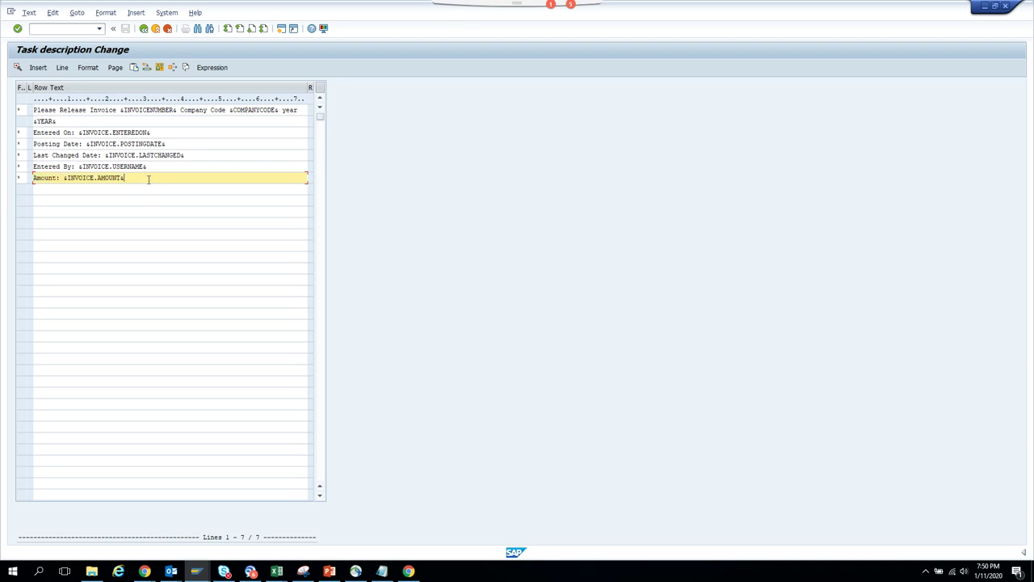
{"action": "left_click_drag", "start_coordinate": [149, 180], "coordinate": [65, 178]}
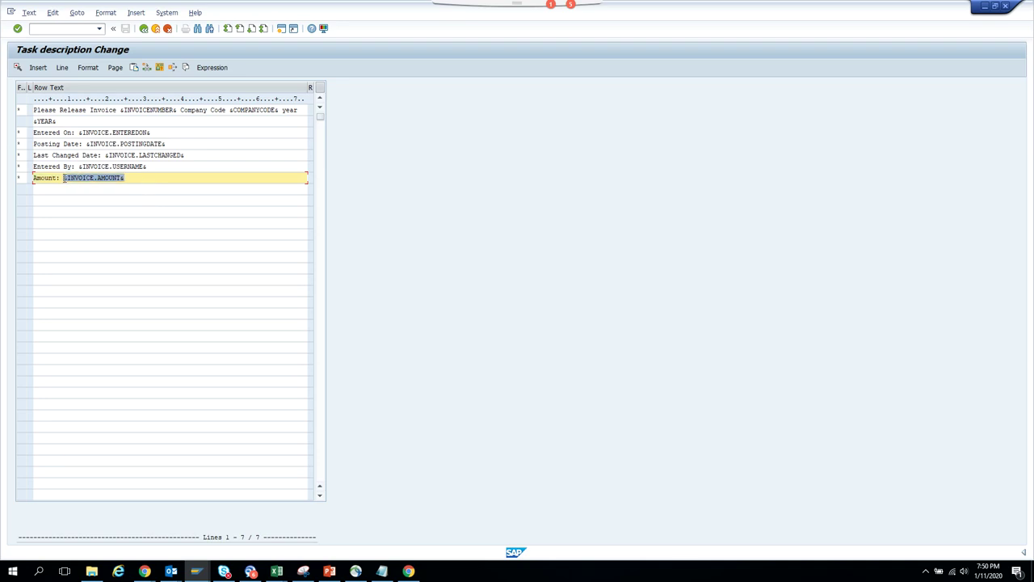
{"action": "right_click", "coordinate": [65, 178]}
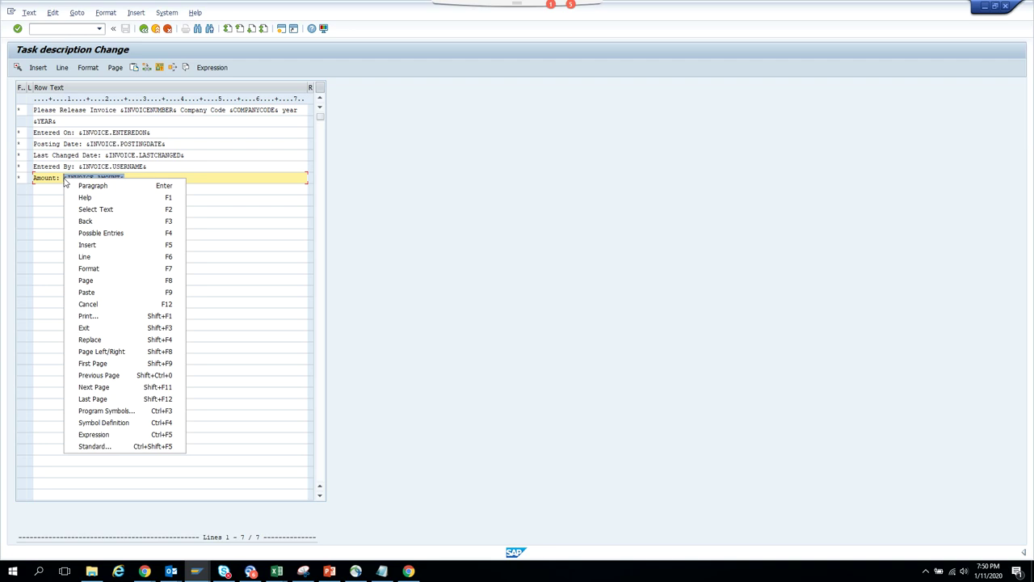
{"action": "left_click", "coordinate": [113, 15]}
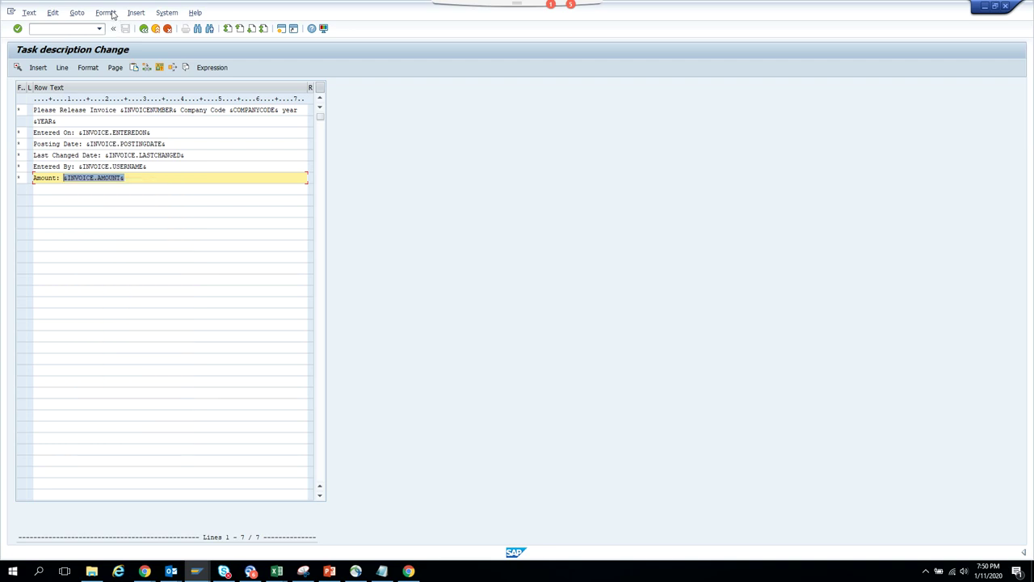
{"action": "left_click", "coordinate": [113, 15]}
{"action": "left_click", "coordinate": [113, 14]}
{"action": "left_click", "coordinate": [113, 15]}
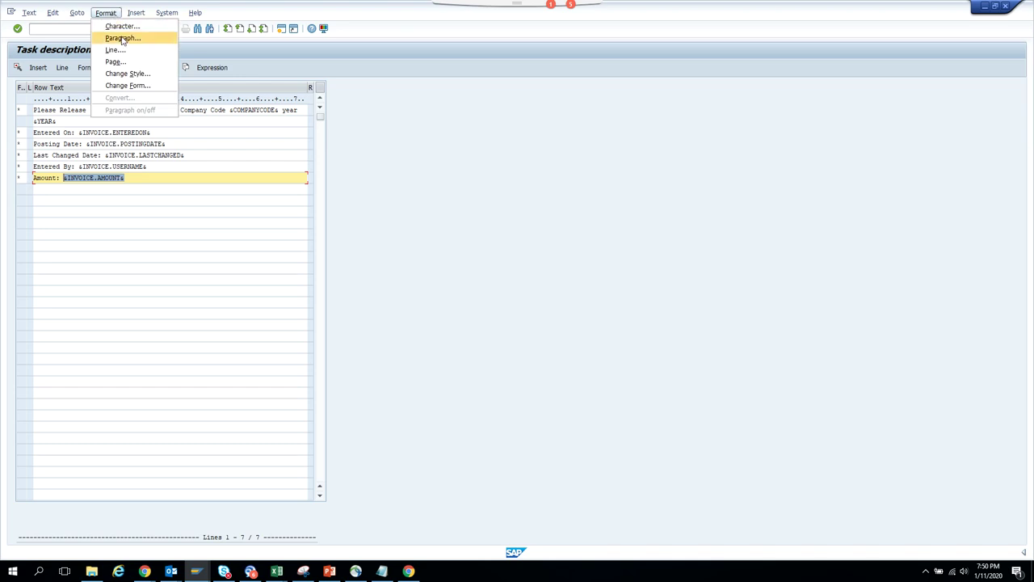
{"action": "mouse_move", "coordinate": [139, 15]}
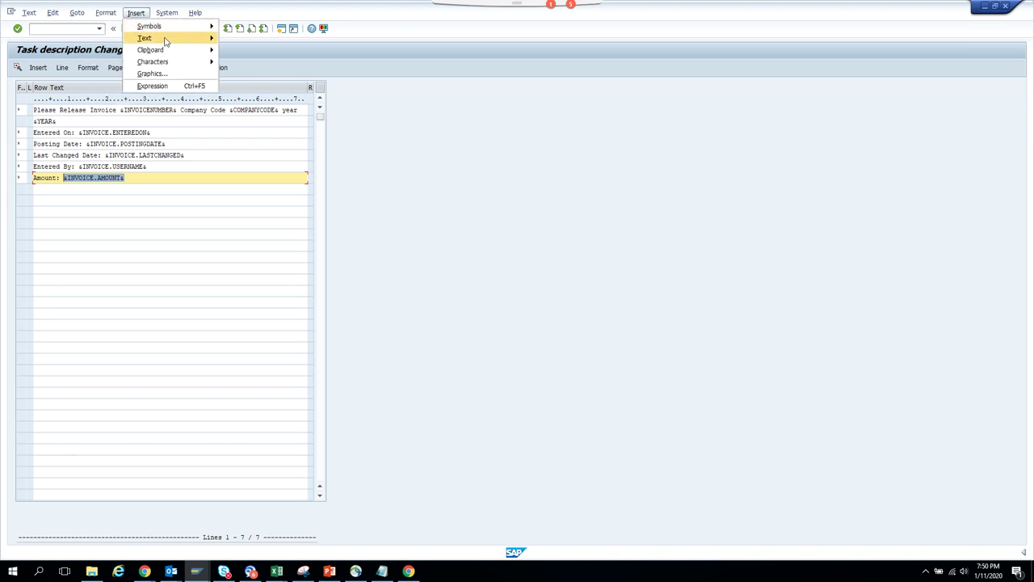
{"action": "mouse_move", "coordinate": [176, 64]}
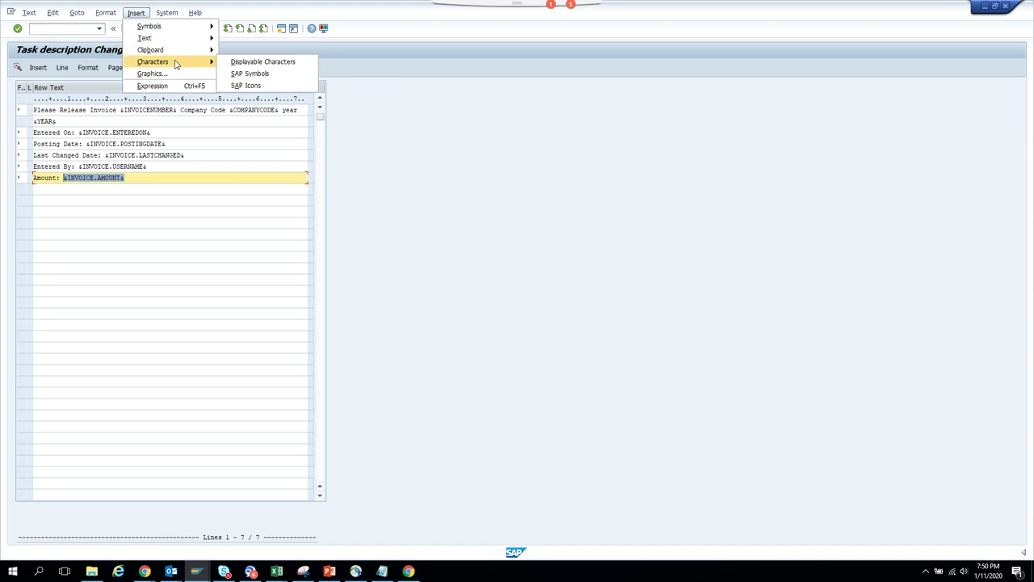
{"action": "mouse_move", "coordinate": [194, 42]}
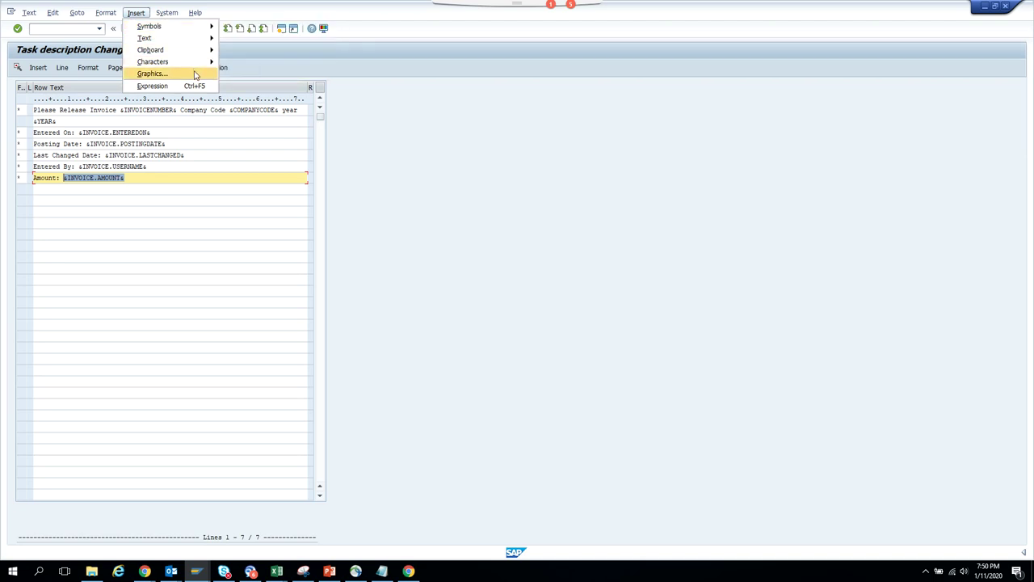
{"action": "left_click", "coordinate": [138, 180]}
{"action": "left_click_drag", "start_coordinate": [139, 166], "coordinate": [62, 178]}
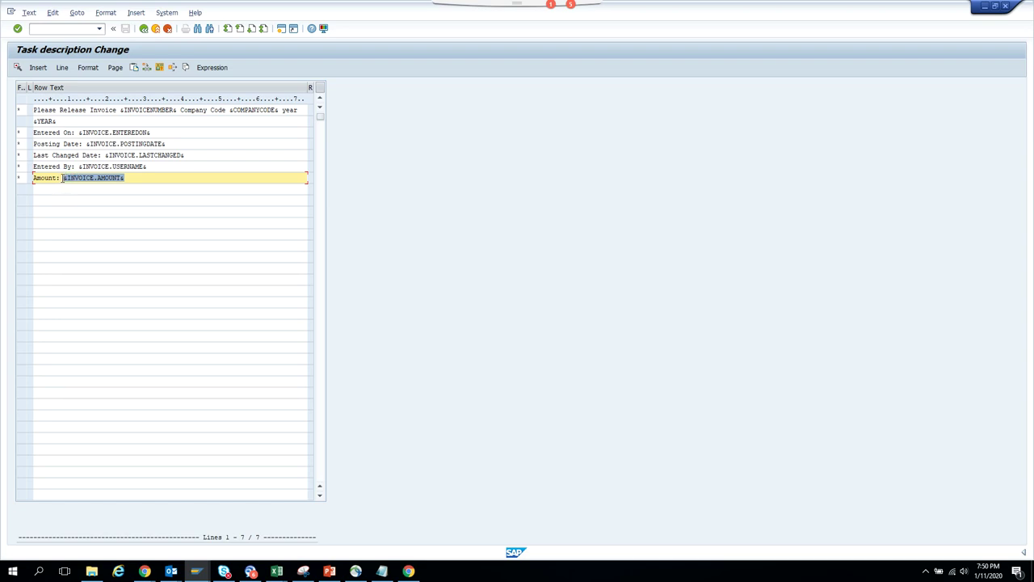
{"action": "left_click", "coordinate": [63, 178]}
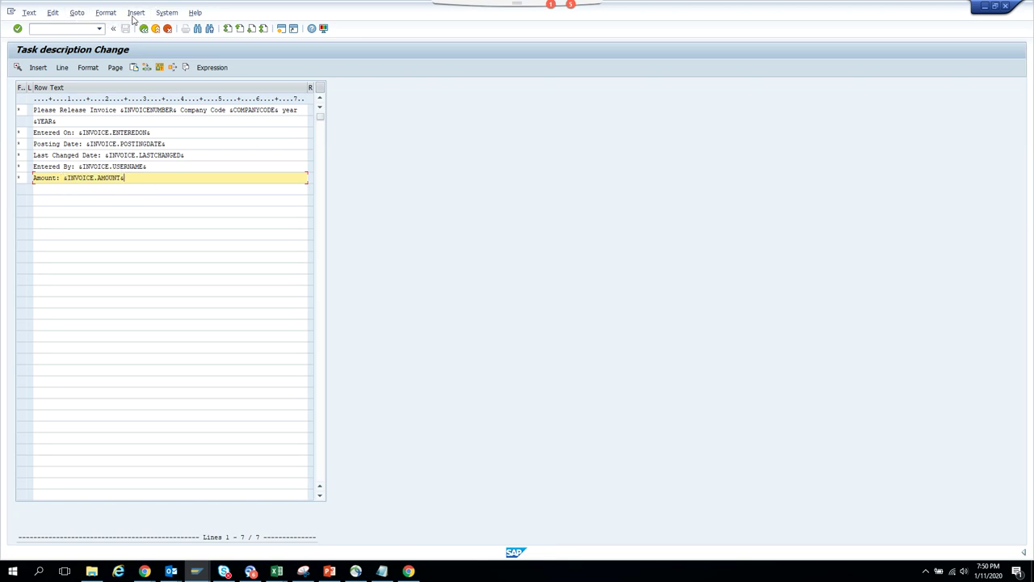
{"action": "left_click", "coordinate": [136, 13]}
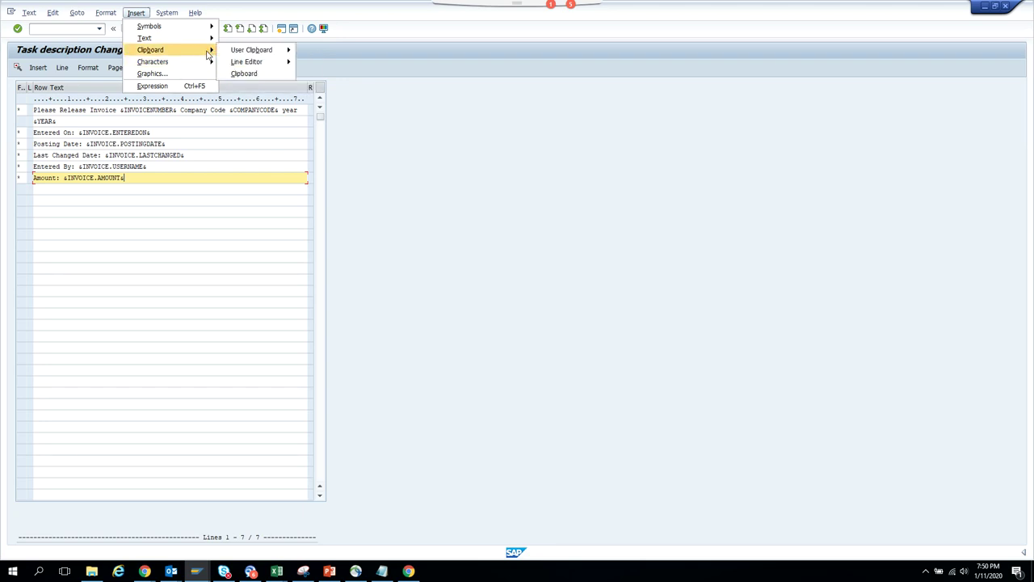
{"action": "mouse_move", "coordinate": [106, 14]}
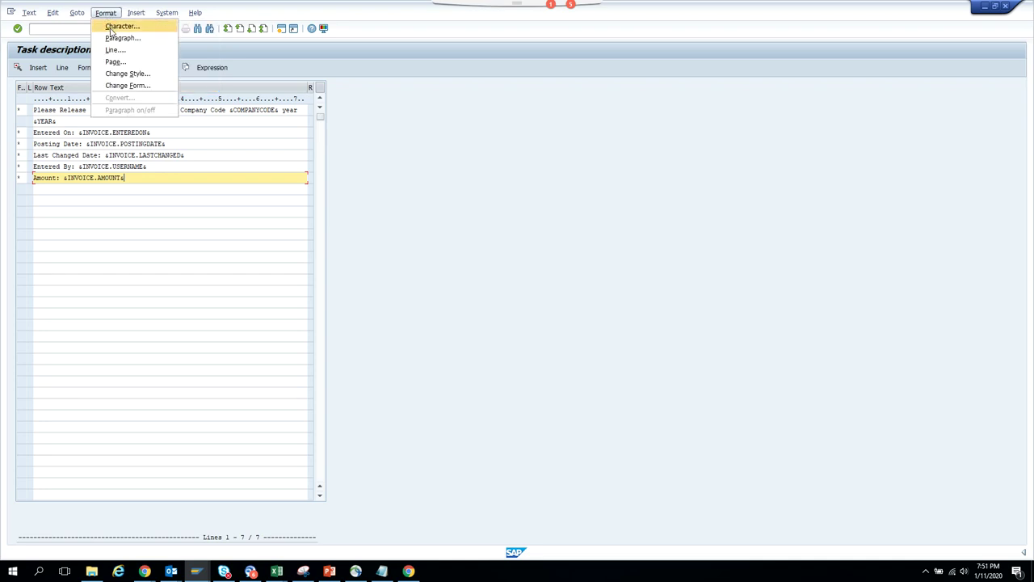
- Apply character format H to the Amount line and go back to the task
{"action": "left_click", "coordinate": [110, 26]}
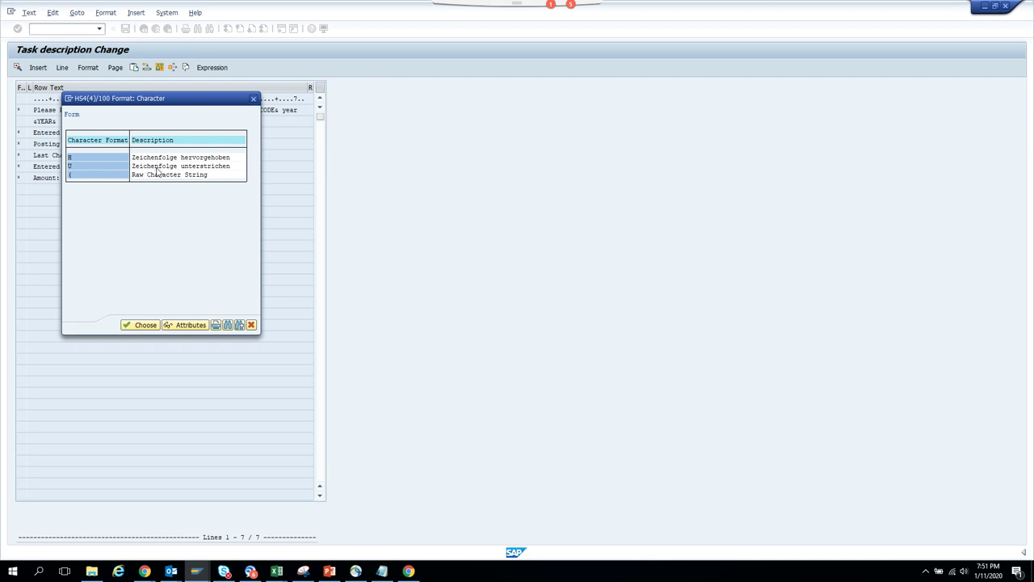
{"action": "double_click", "coordinate": [176, 157]}
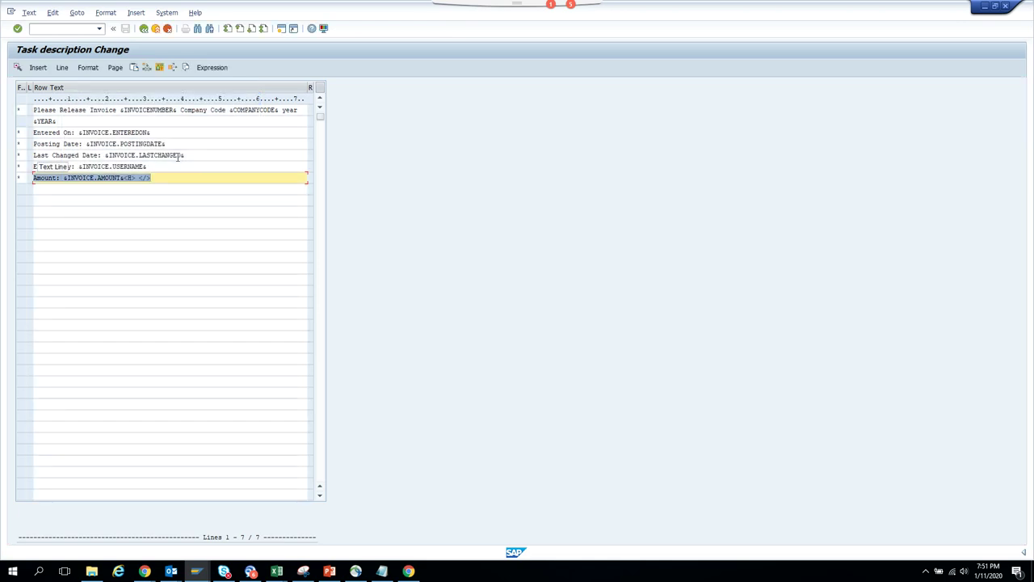
{"action": "left_click", "coordinate": [144, 31]}
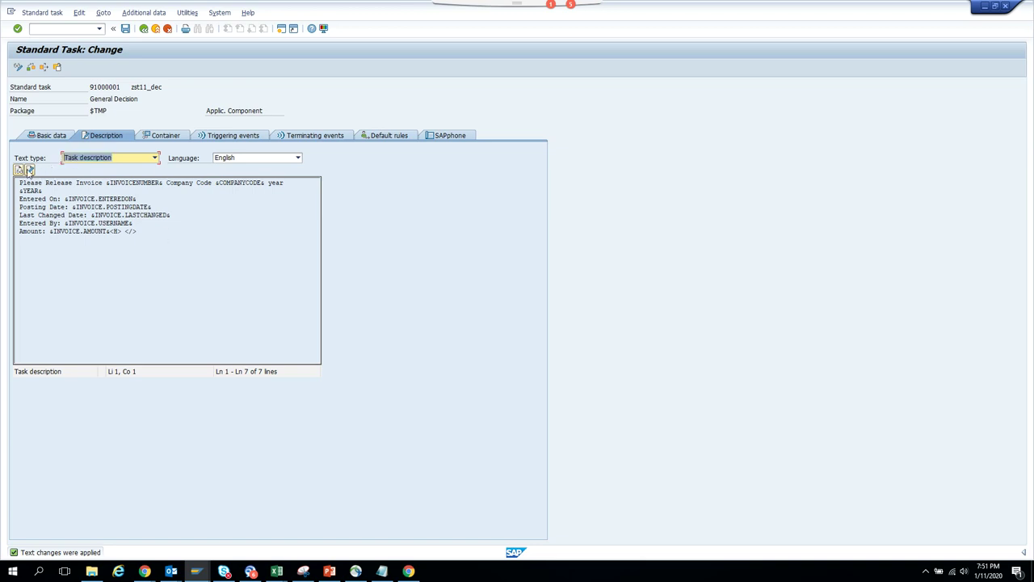
- Reopen the task description for editing in the line-based editor
{"action": "left_click", "coordinate": [30, 170]}
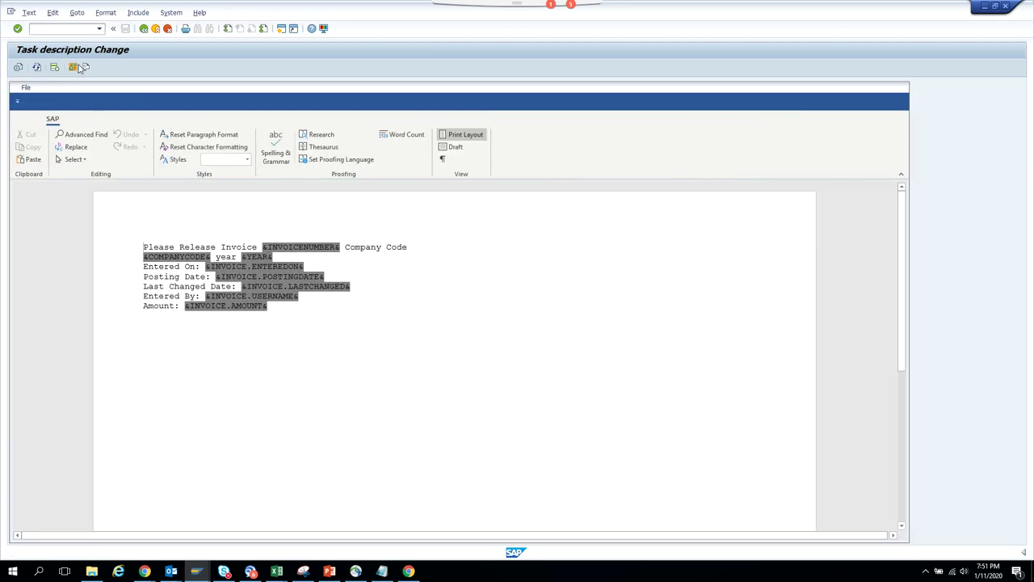
{"action": "left_click", "coordinate": [79, 13]}
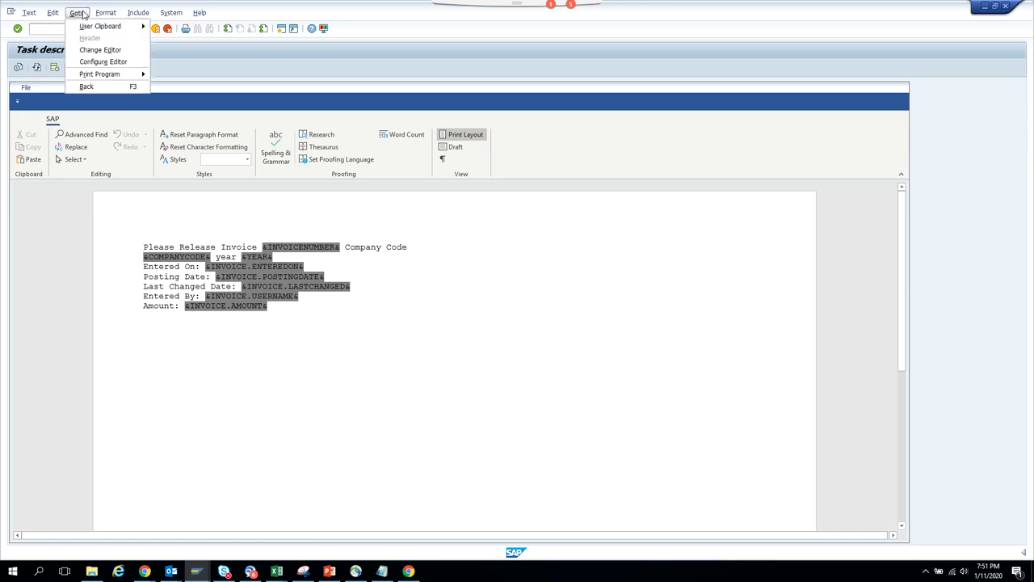
{"action": "left_click", "coordinate": [98, 50]}
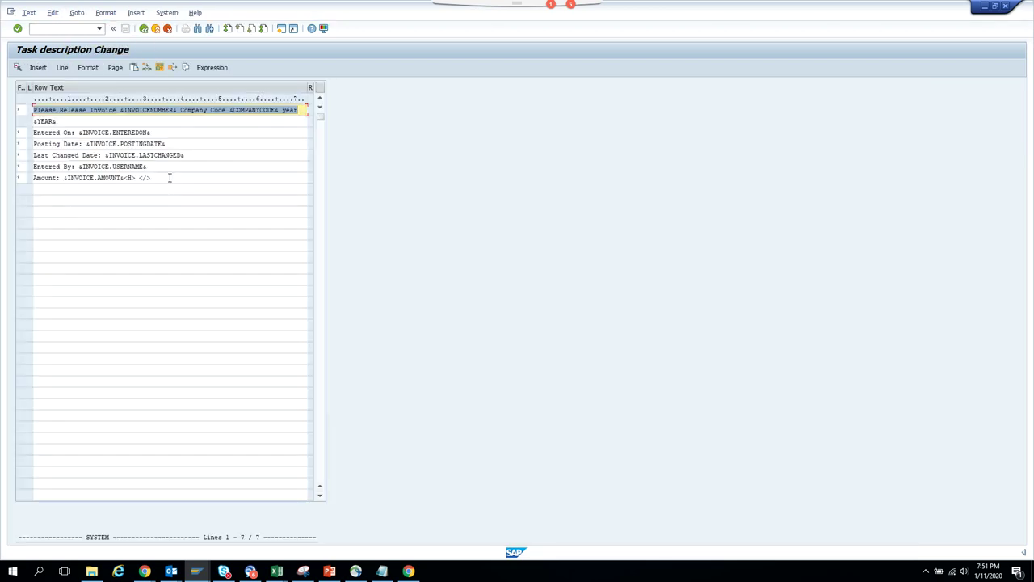
- Move &INVOICE.AMOUNT& between the <H> and </> tags and leave the editor
{"action": "left_click", "coordinate": [169, 178]}
{"action": "left_click", "coordinate": [138, 178]}
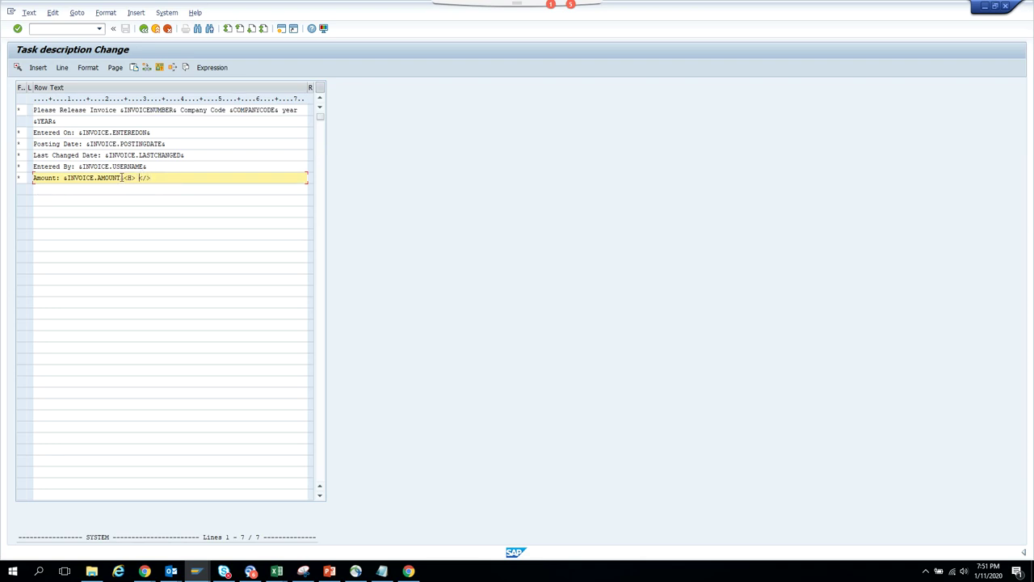
{"action": "left_click_drag", "start_coordinate": [124, 178], "coordinate": [64, 178]}
{"action": "key", "text": "ctrl+c"}
{"action": "key", "text": "Delete"}
{"action": "key", "text": "ctrl+v"}
{"action": "left_click", "coordinate": [143, 29]}
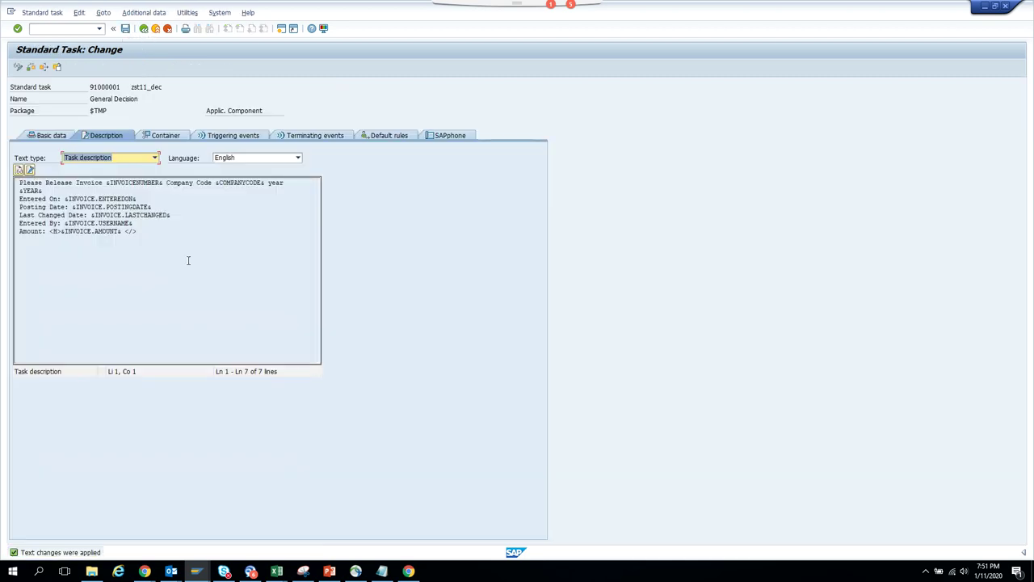
{"action": "left_click", "coordinate": [144, 28]}
- Save the General Decision task, return to the ZST11_BKPF diagram and activate the workflow
{"action": "left_click", "coordinate": [146, 199]}
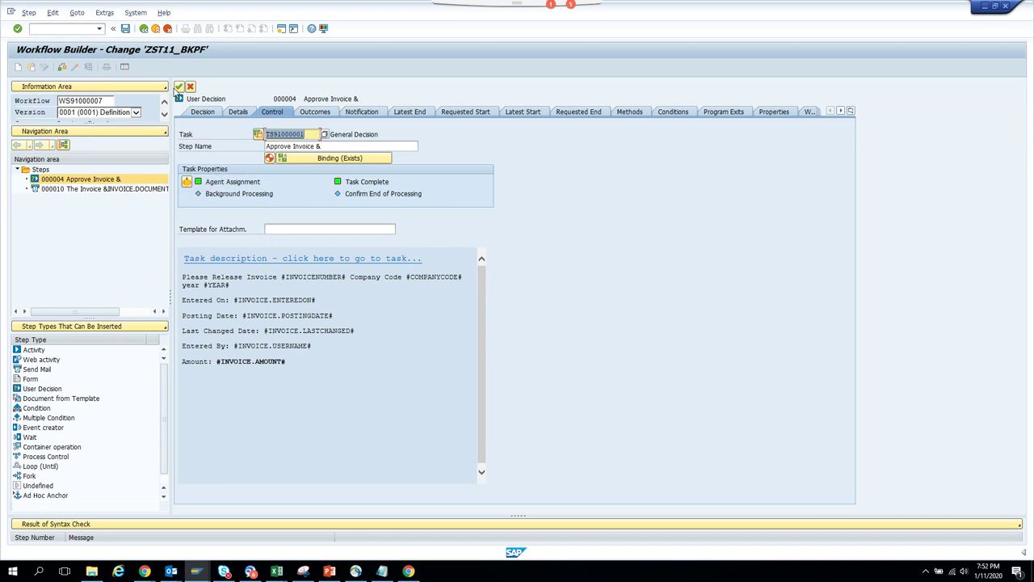
{"action": "left_click", "coordinate": [178, 86]}
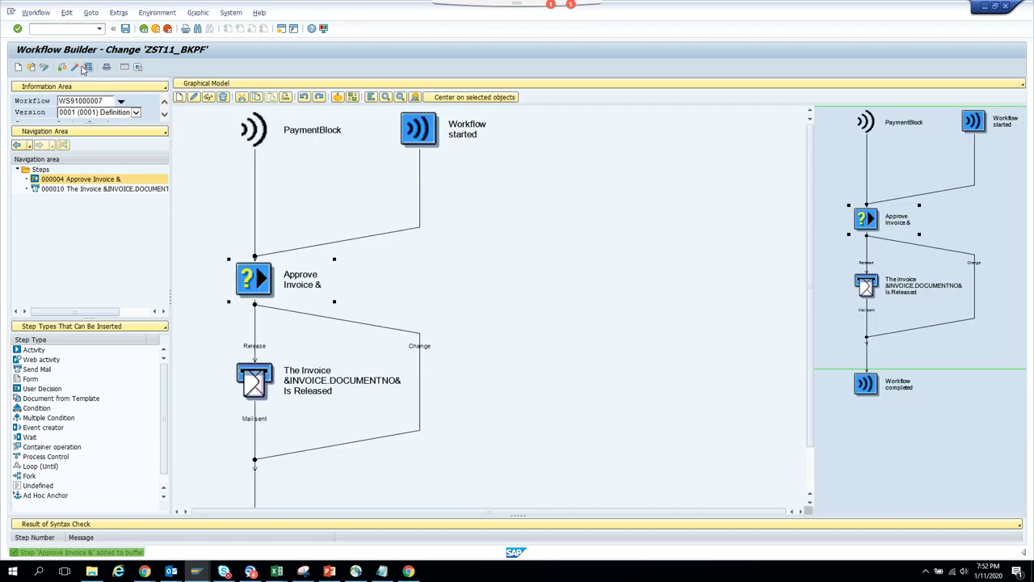
{"action": "left_click", "coordinate": [74, 67]}
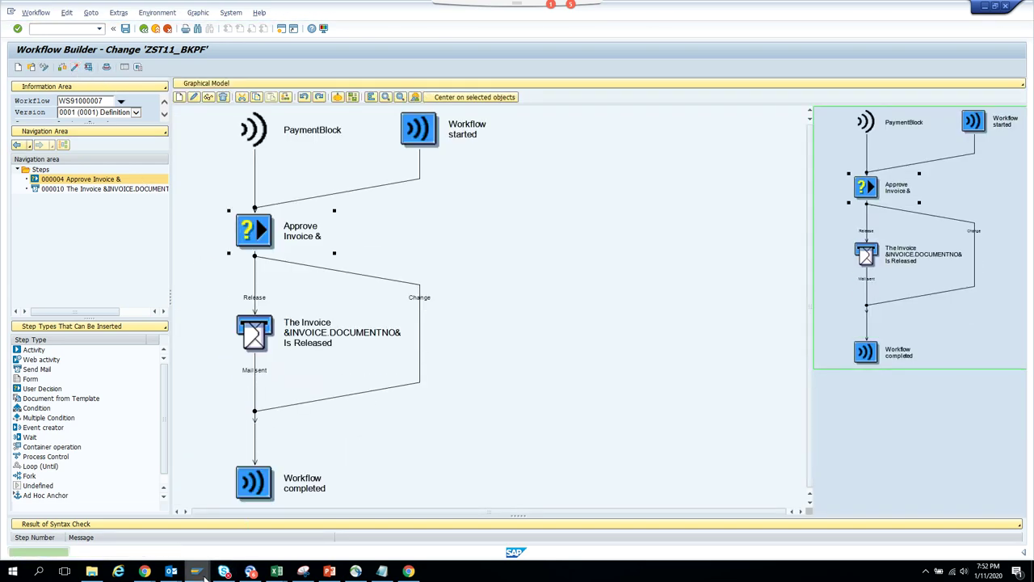
{"action": "mouse_move", "coordinate": [198, 571]}
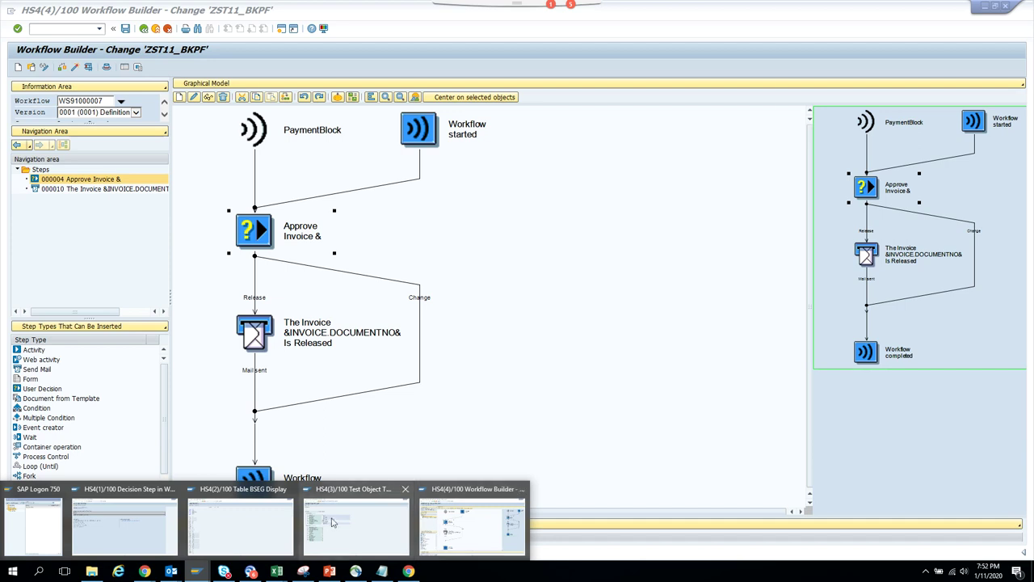
- Check the old approval work item's empty Amount line, then end all sessions with /nex
{"action": "left_click", "coordinate": [115, 533]}
{"action": "double_click", "coordinate": [138, 217]}
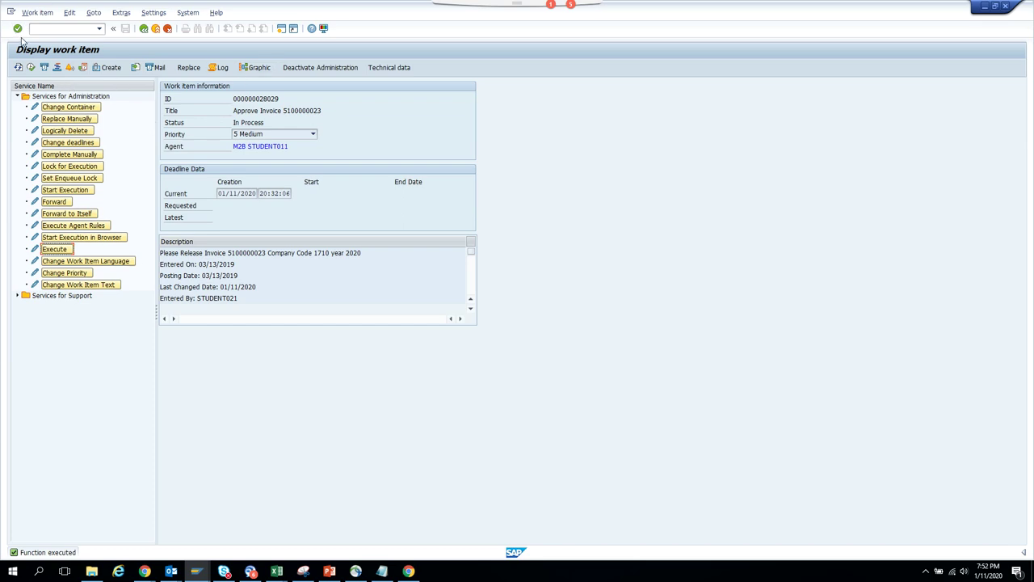
{"action": "left_click", "coordinate": [31, 67]}
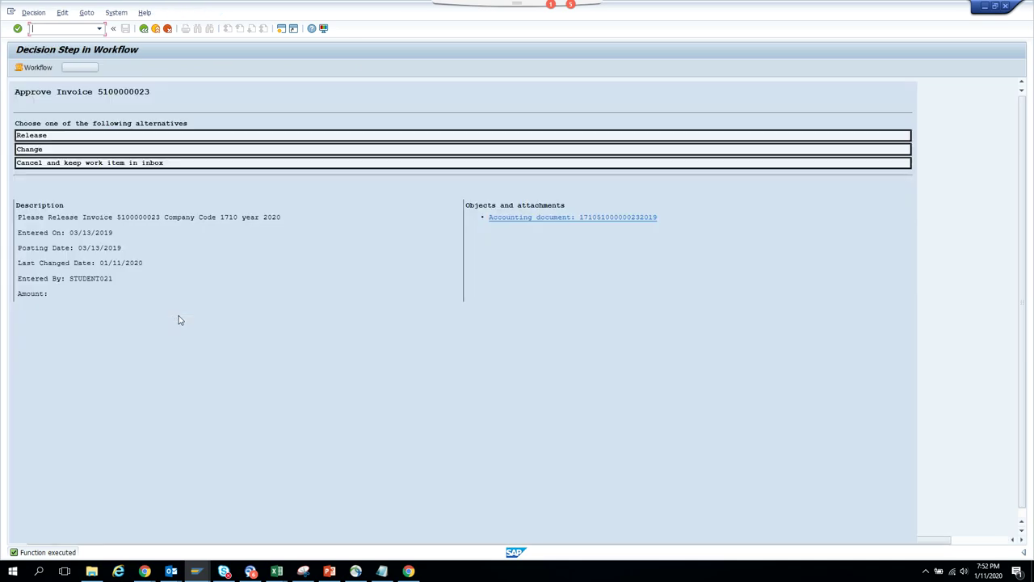
{"action": "left_click", "coordinate": [168, 30]}
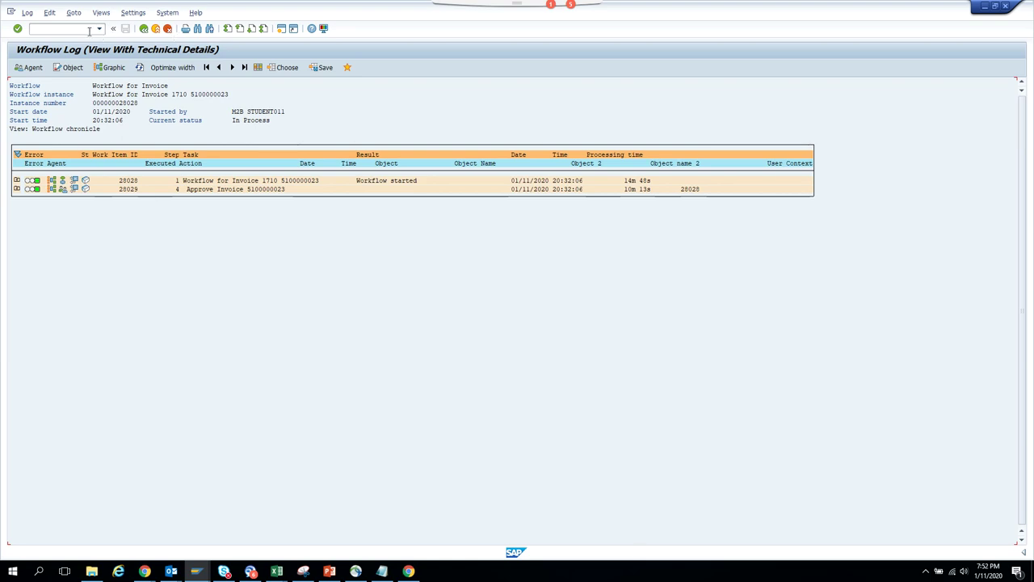
{"action": "type", "text": "/nex"}
{"action": "key", "text": "Return"}
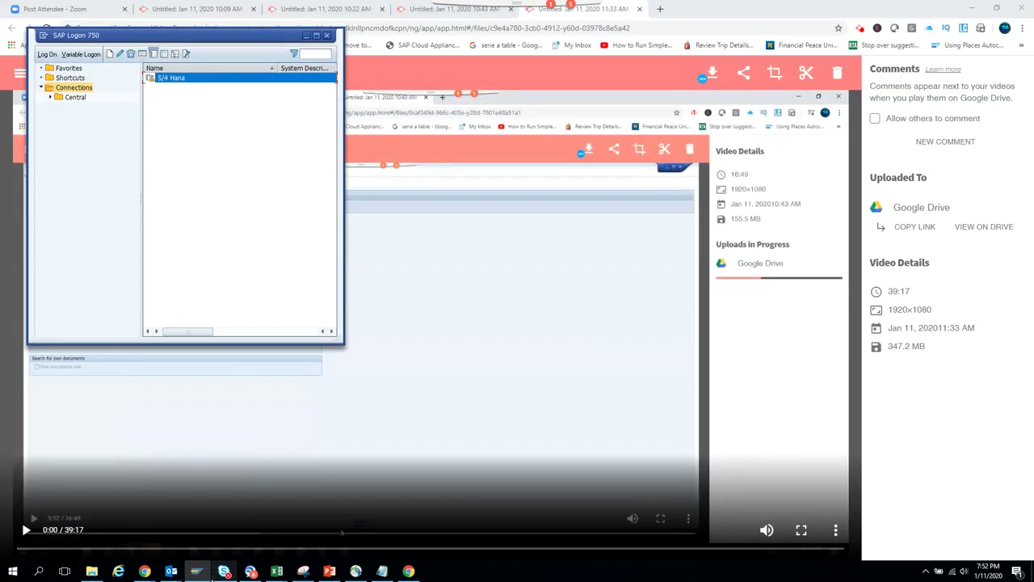
- Log back on to S/4 Hana with the saved user name and password, then open Business Workplace
{"action": "double_click", "coordinate": [194, 79]}
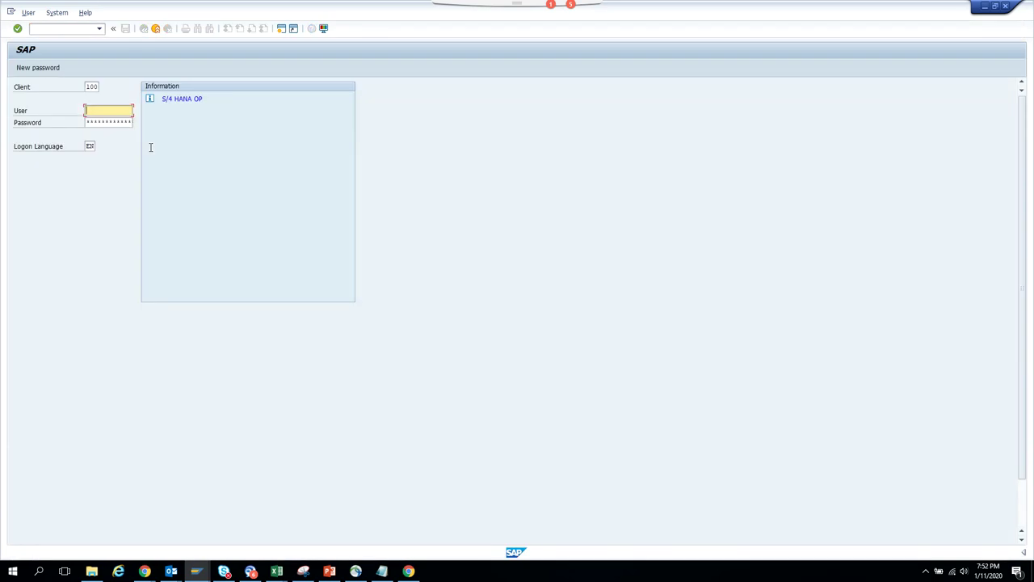
{"action": "key", "text": "BackSpace"}
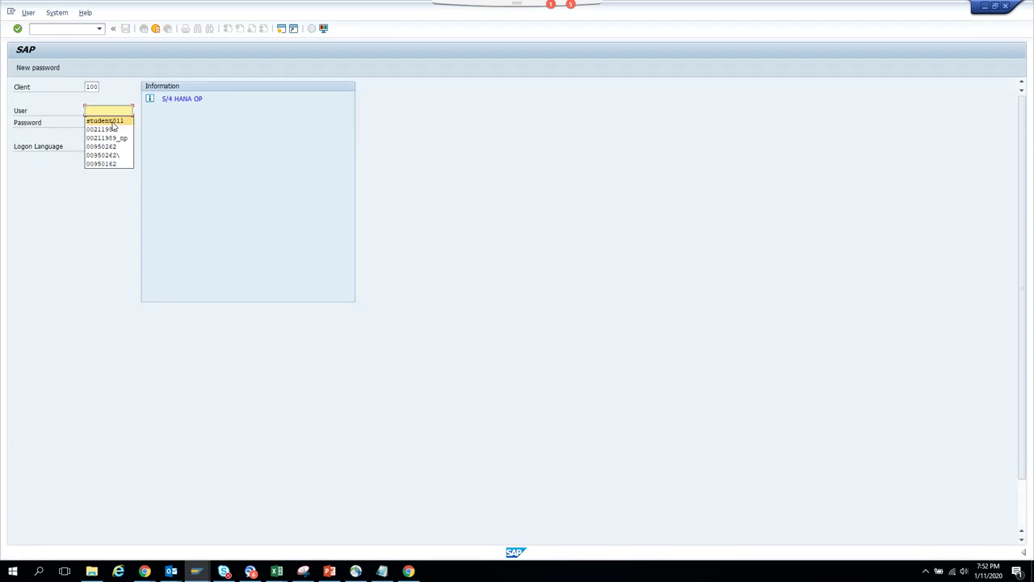
{"action": "left_click", "coordinate": [112, 121]}
{"action": "left_click", "coordinate": [113, 121]}
{"action": "key", "text": "ctrl+v"}
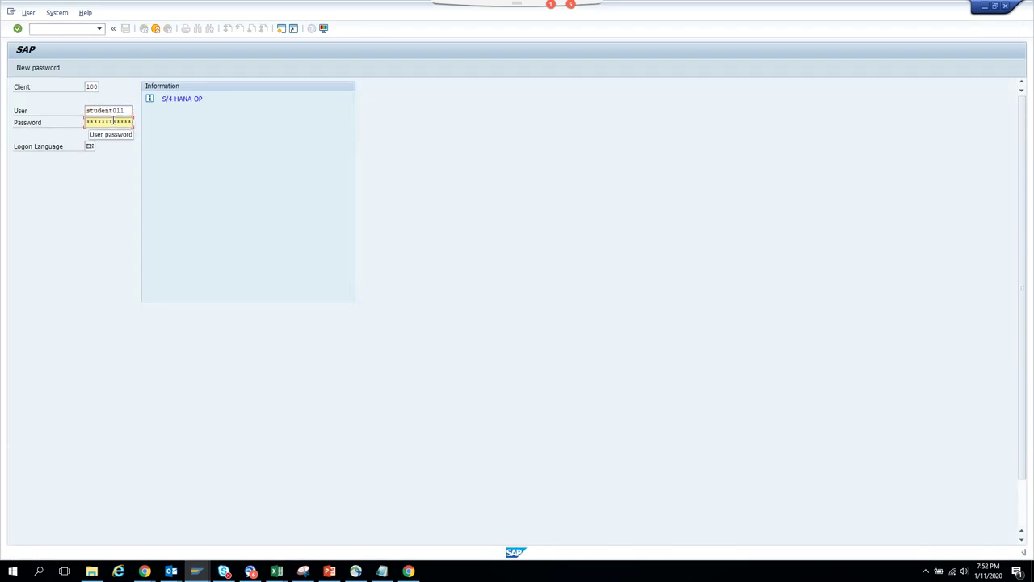
{"action": "key", "text": "Right"}
{"action": "key", "text": "Right"}
{"action": "key", "text": "Return"}
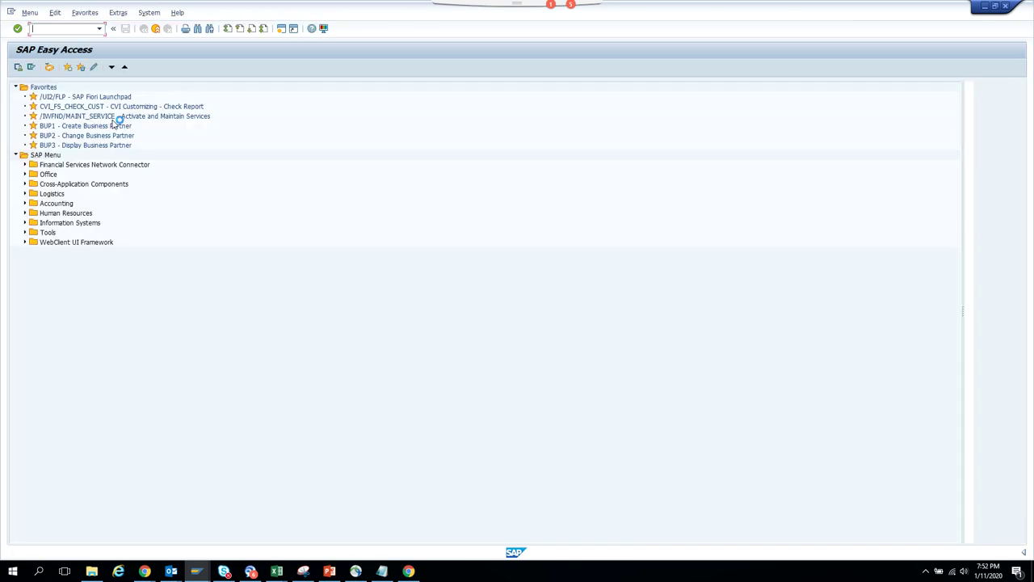
{"action": "left_click", "coordinate": [50, 68]}
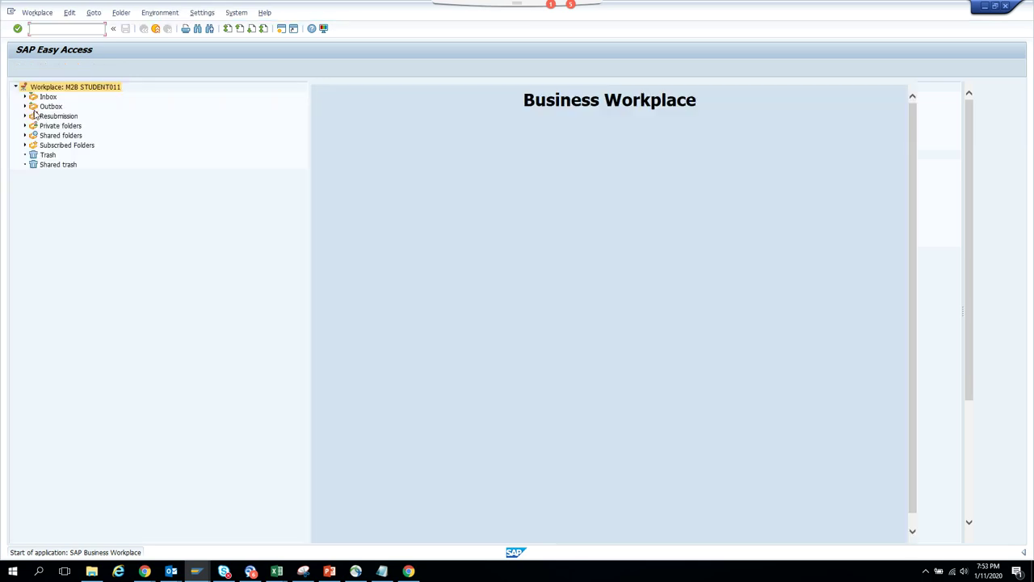
{"action": "double_click", "coordinate": [34, 108]}
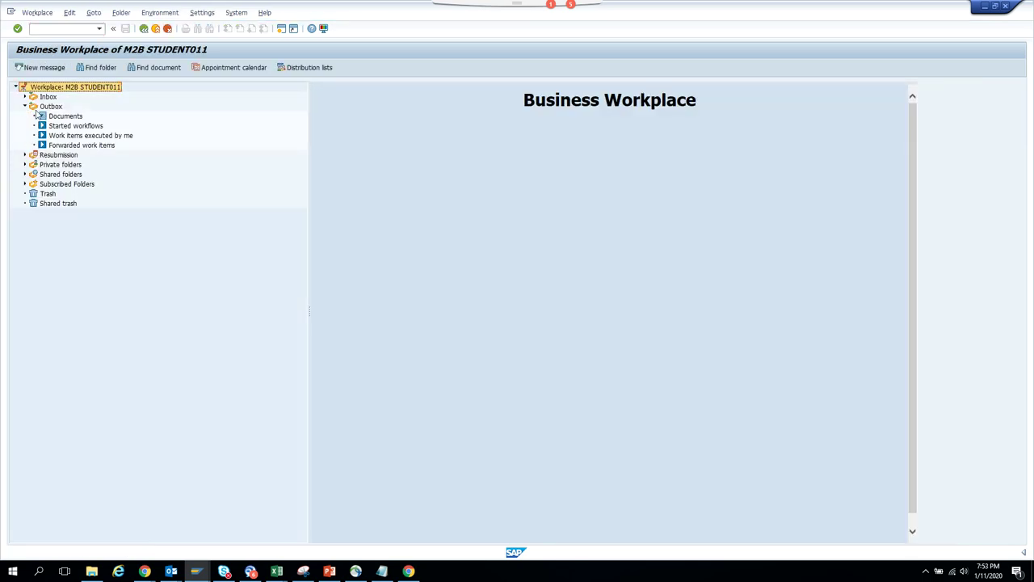
{"action": "left_click", "coordinate": [63, 126]}
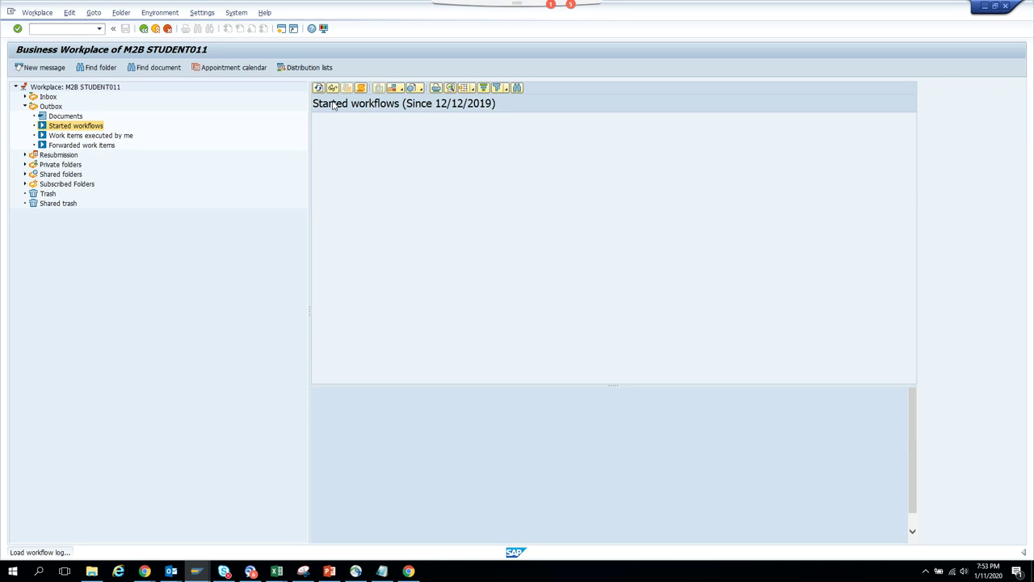
{"action": "left_click", "coordinate": [398, 453]}
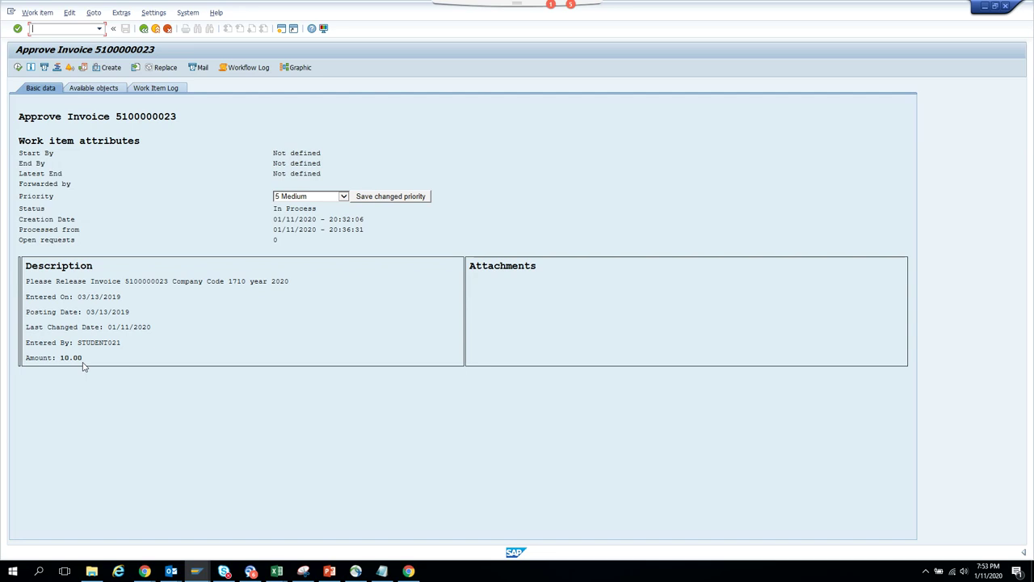
{"action": "left_click", "coordinate": [18, 67]}
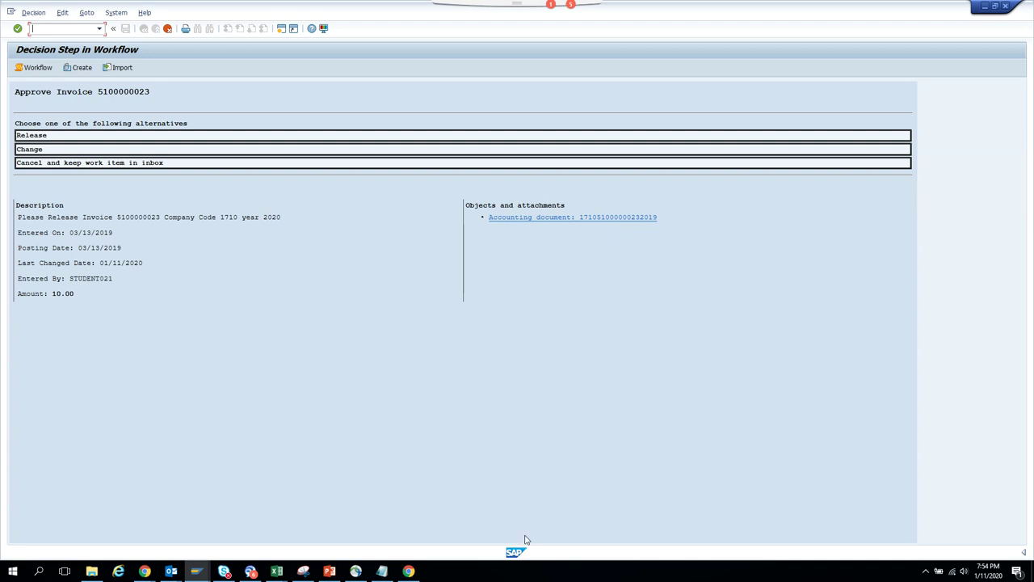
{"action": "mouse_move", "coordinate": [153, 574]}
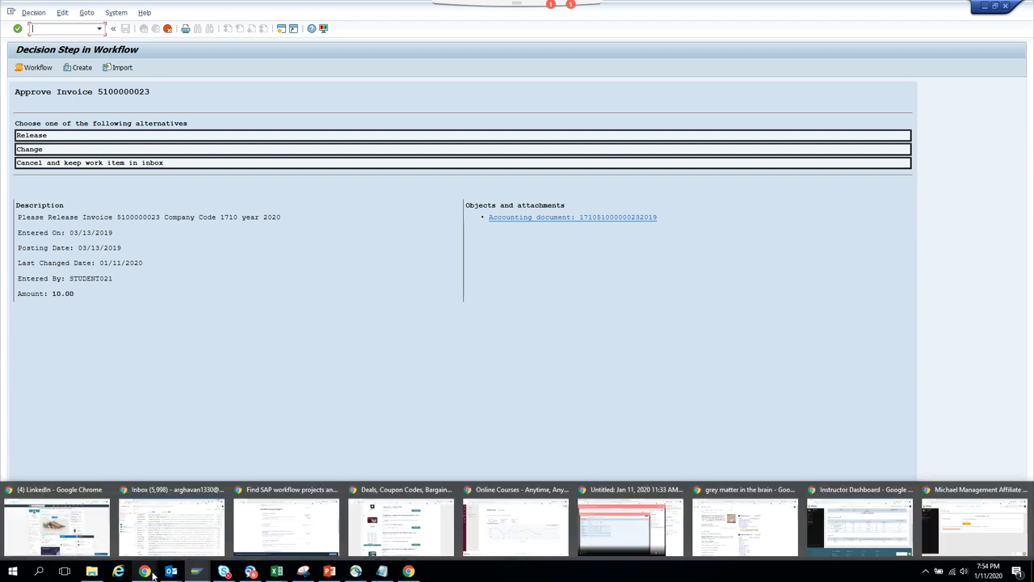
{"action": "left_click", "coordinate": [672, 526]}
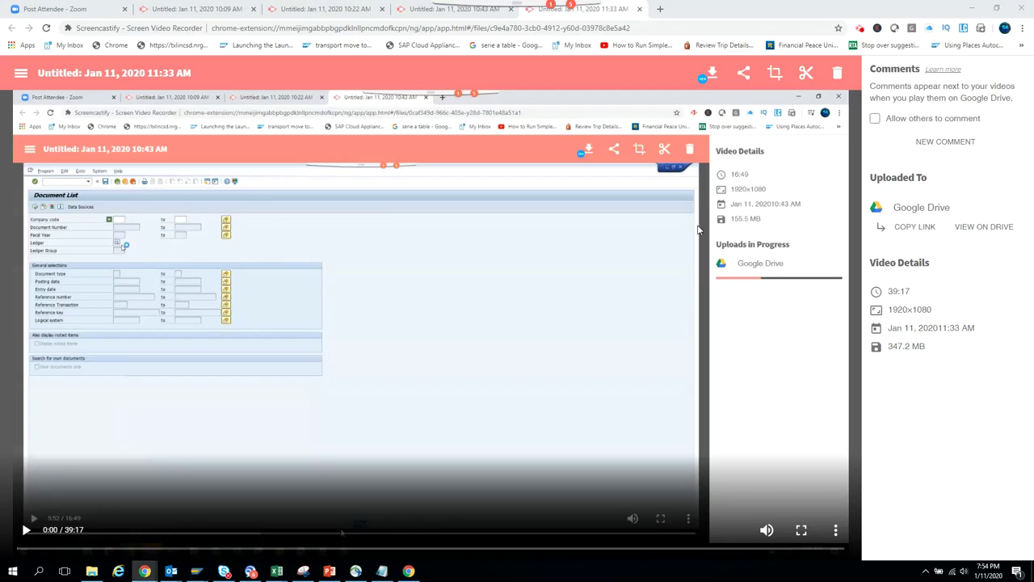